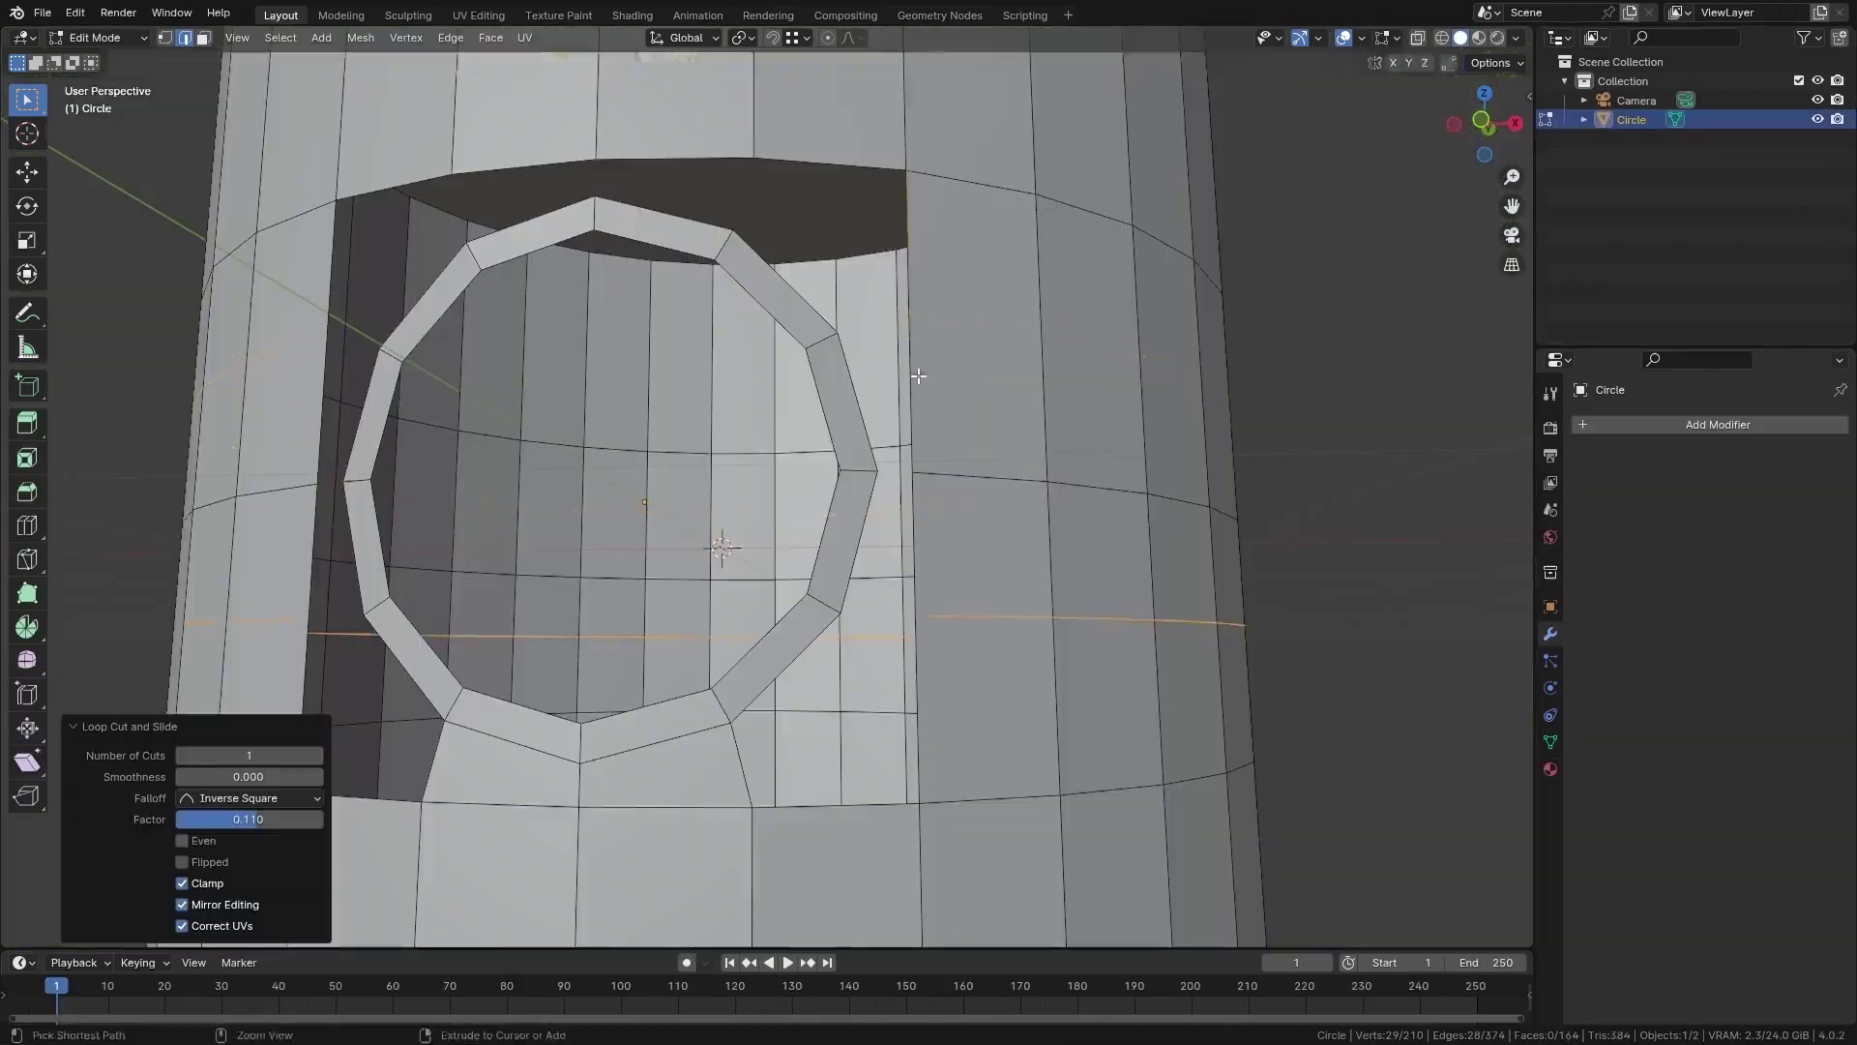
Add a centred loop cut around the cylinder wall, through the faces beside the lower part of the circular rim.
middle_click_drag(738, 542, 866, 549)
middle_click_drag(750, 611, 750, 552, "shift")
key("ctrl+r")
left_click(891, 594)
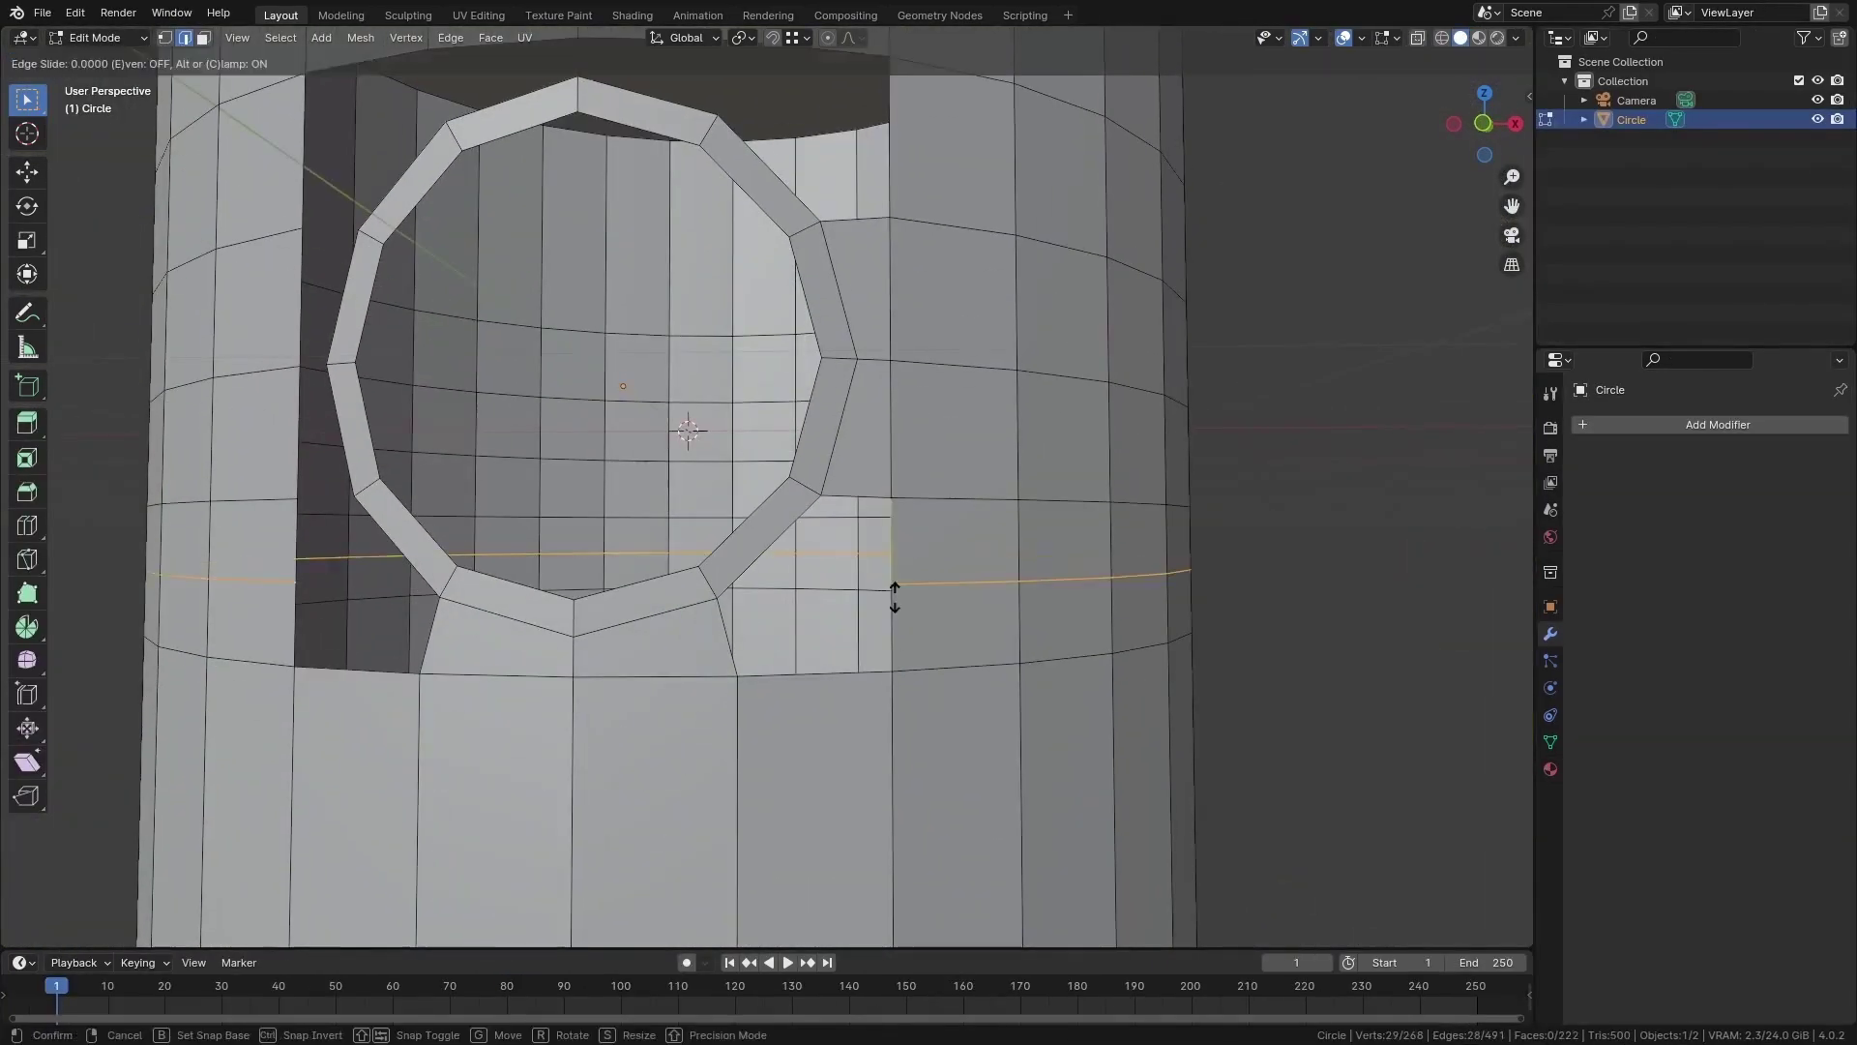
right_click(891, 594)
Fill the gaps between the circular rim and the cylinder wall with new faces on both lower sides of the opening.
left_click(890, 544)
left_click(771, 547, "shift")
key("f")
key("f")
middle_click_drag(808, 686, 828, 642)
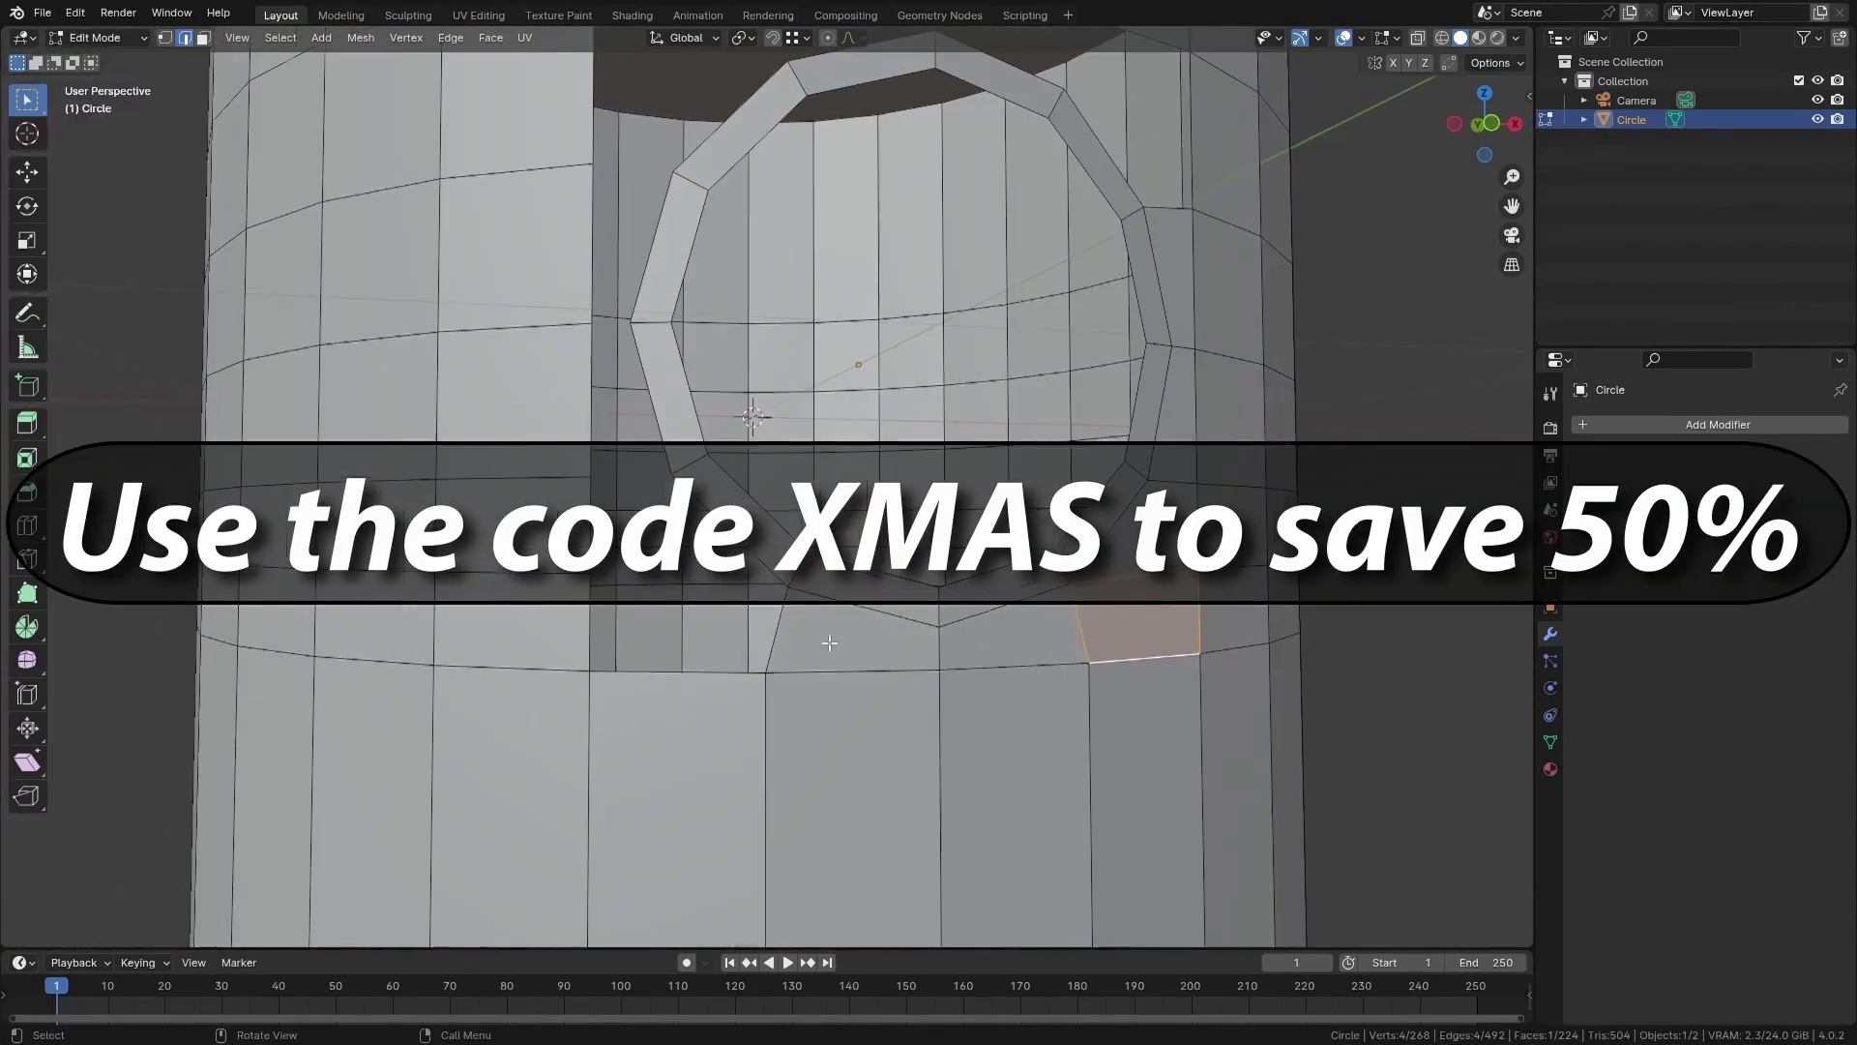
key("f")
left_click(752, 582)
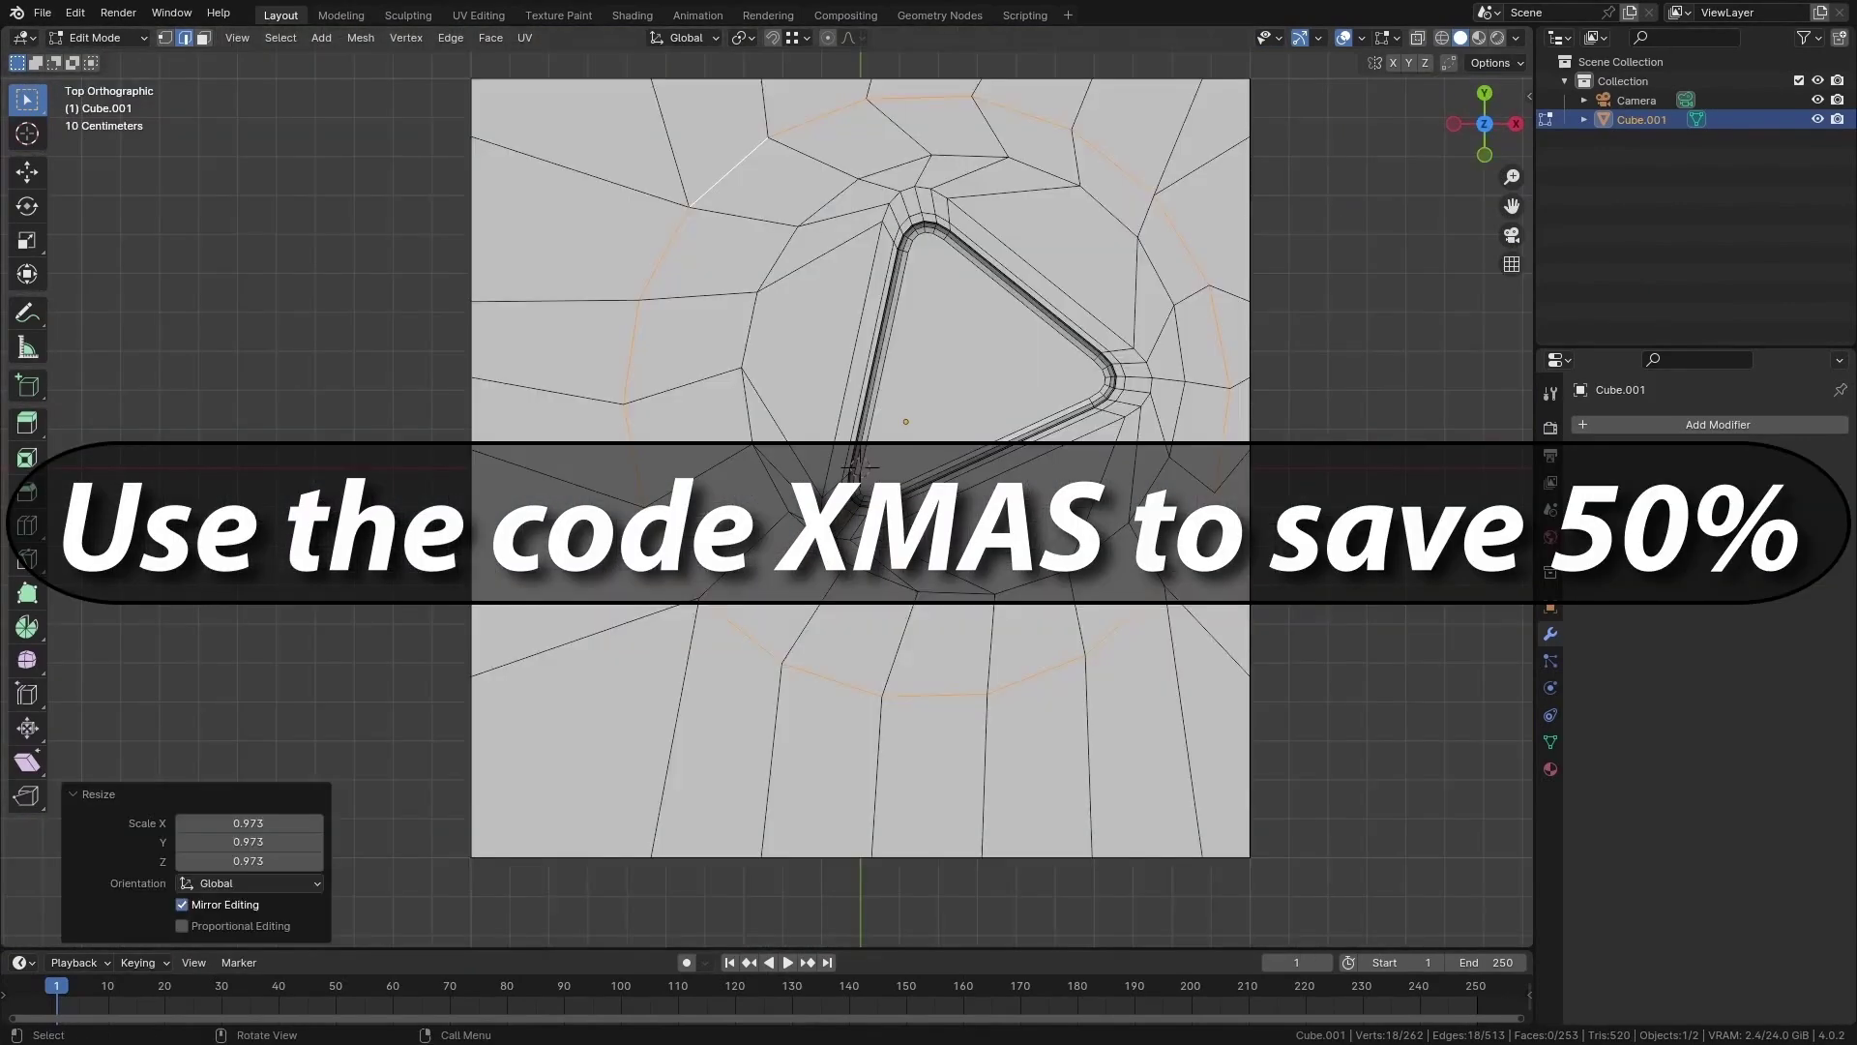
Add a supporting edge loop near the upper edge of the subdivided slab, with a slide factor of -0.910.
middle_click_drag(996, 503, 998, 352)
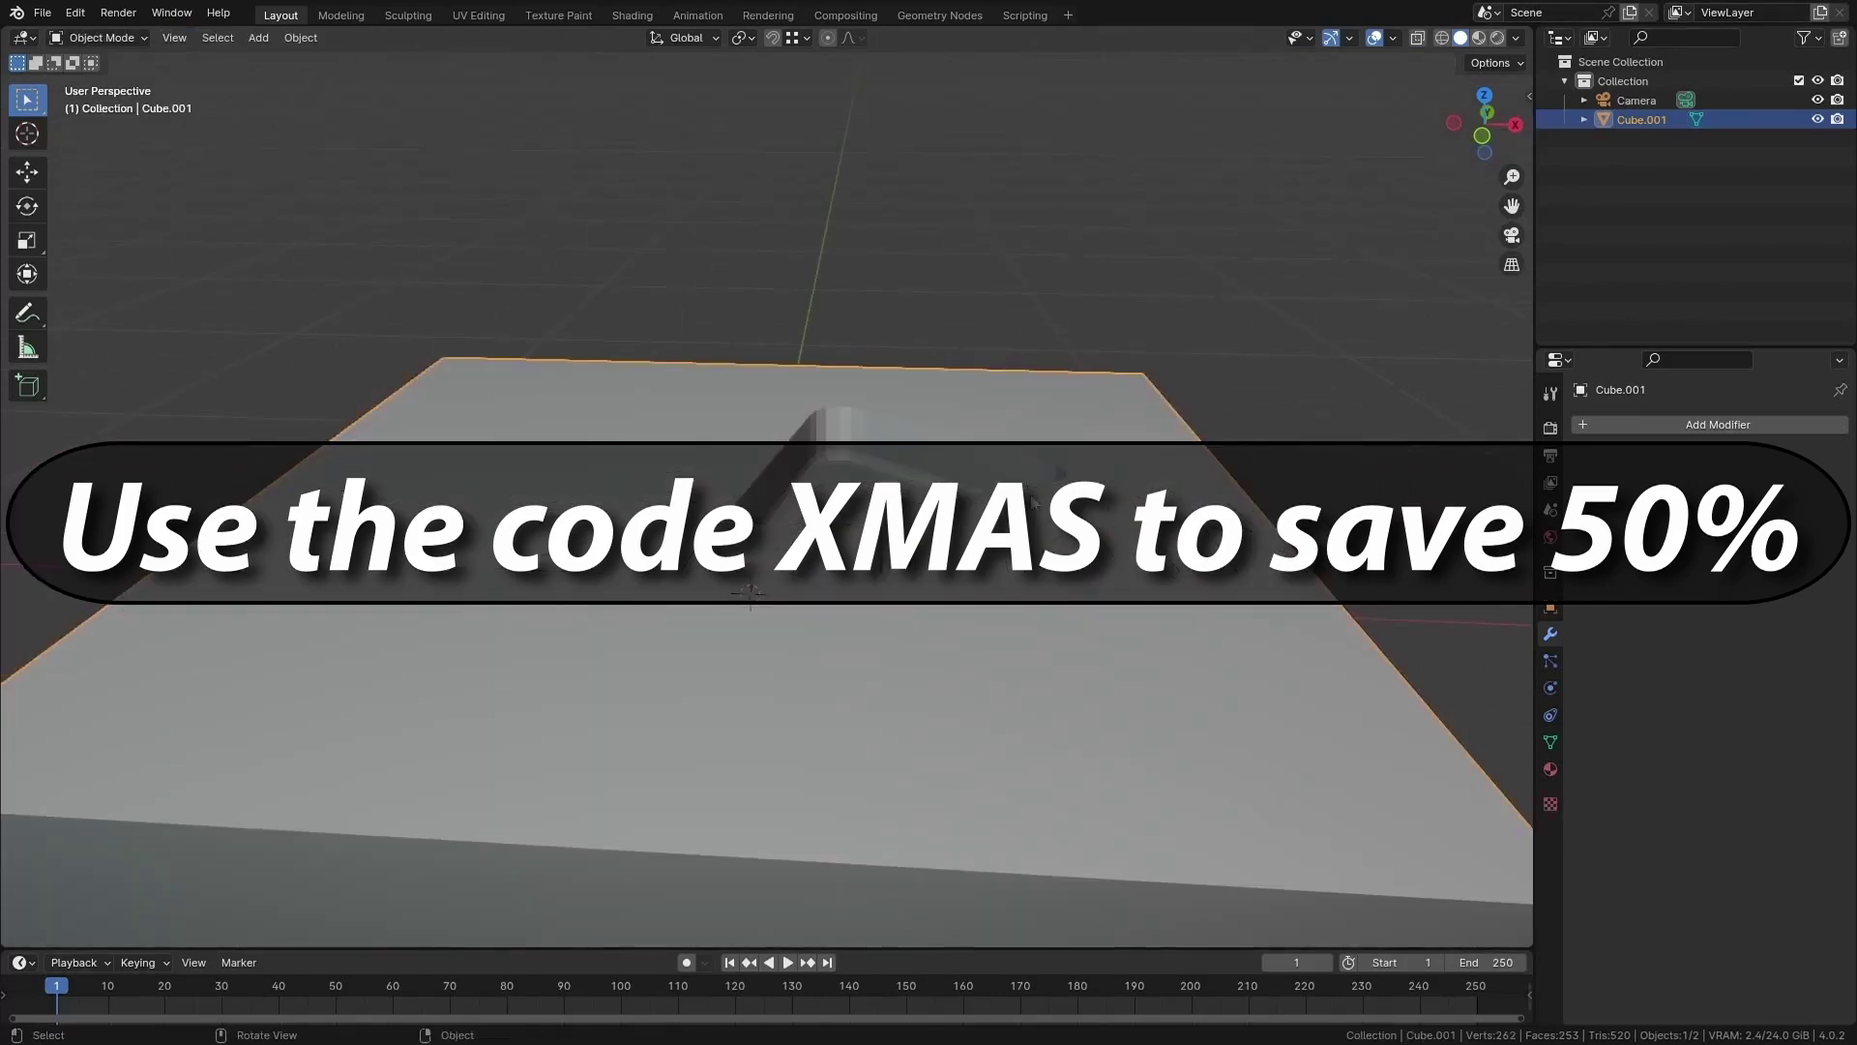
left_click(928, 619)
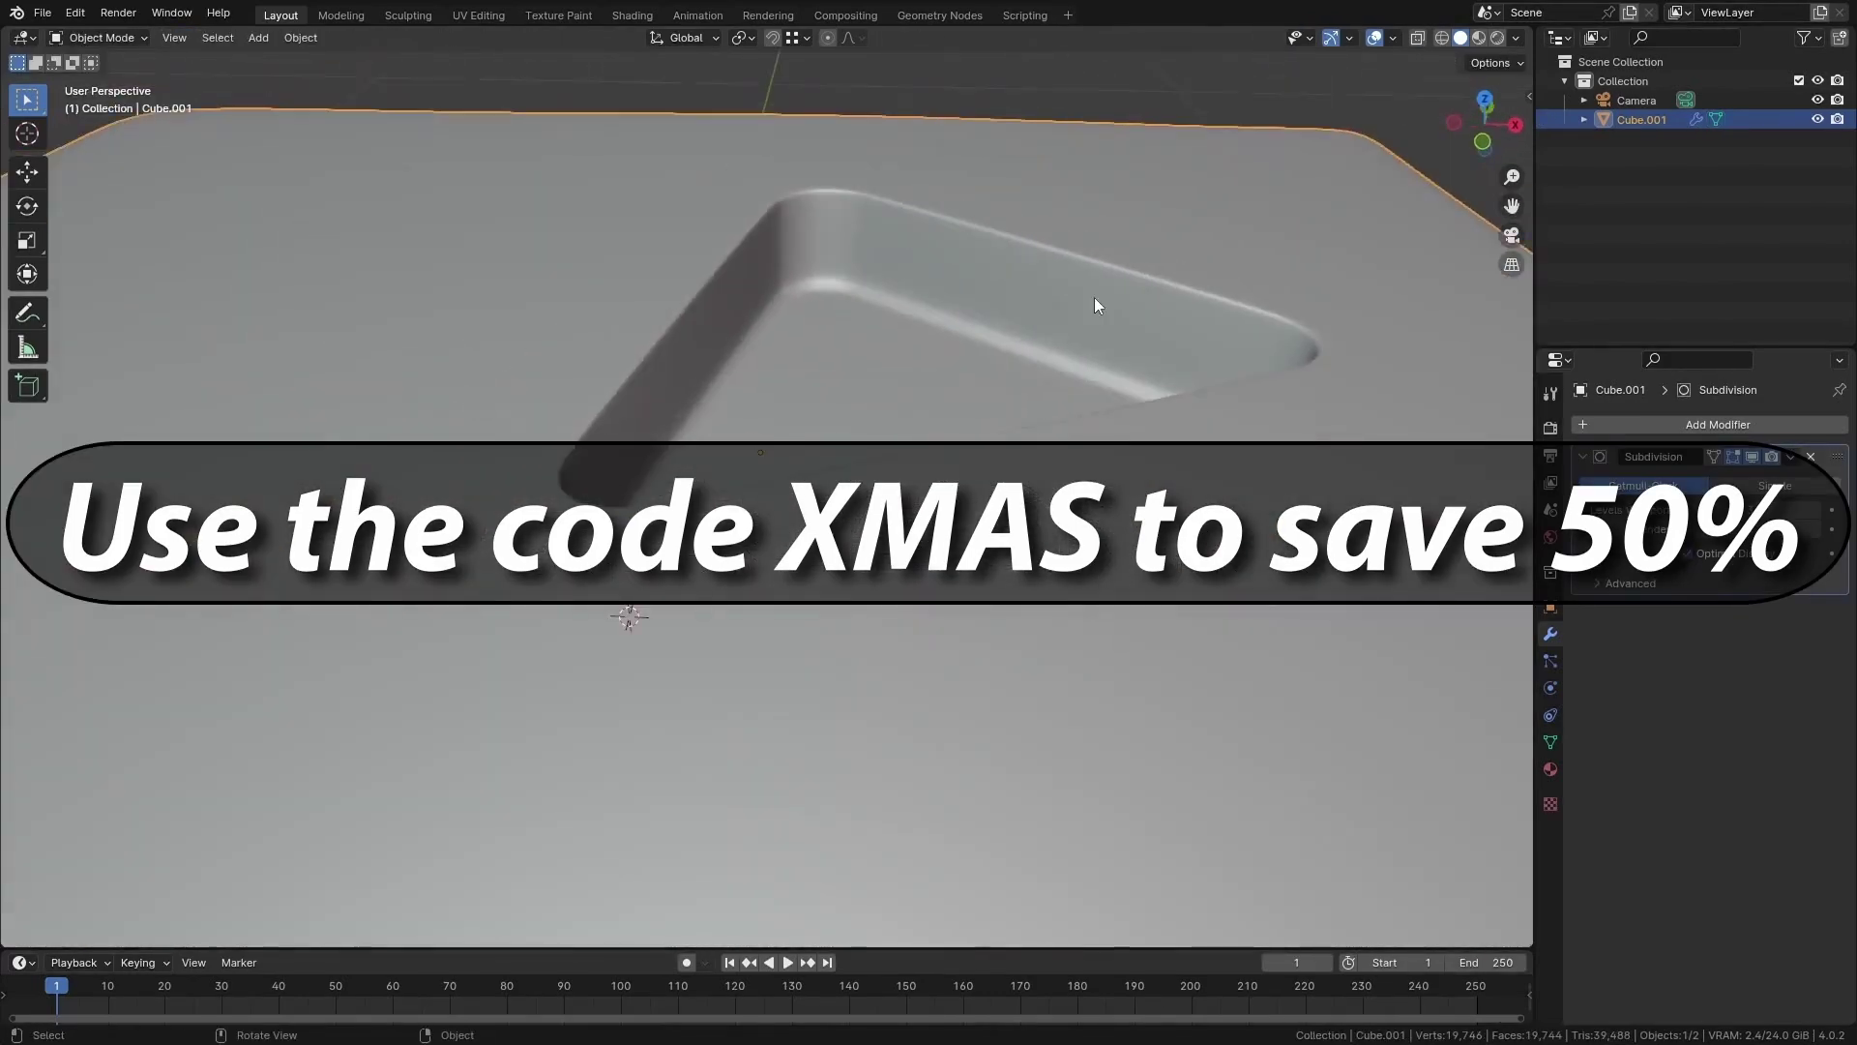
scroll(1007, 377, "down", 5)
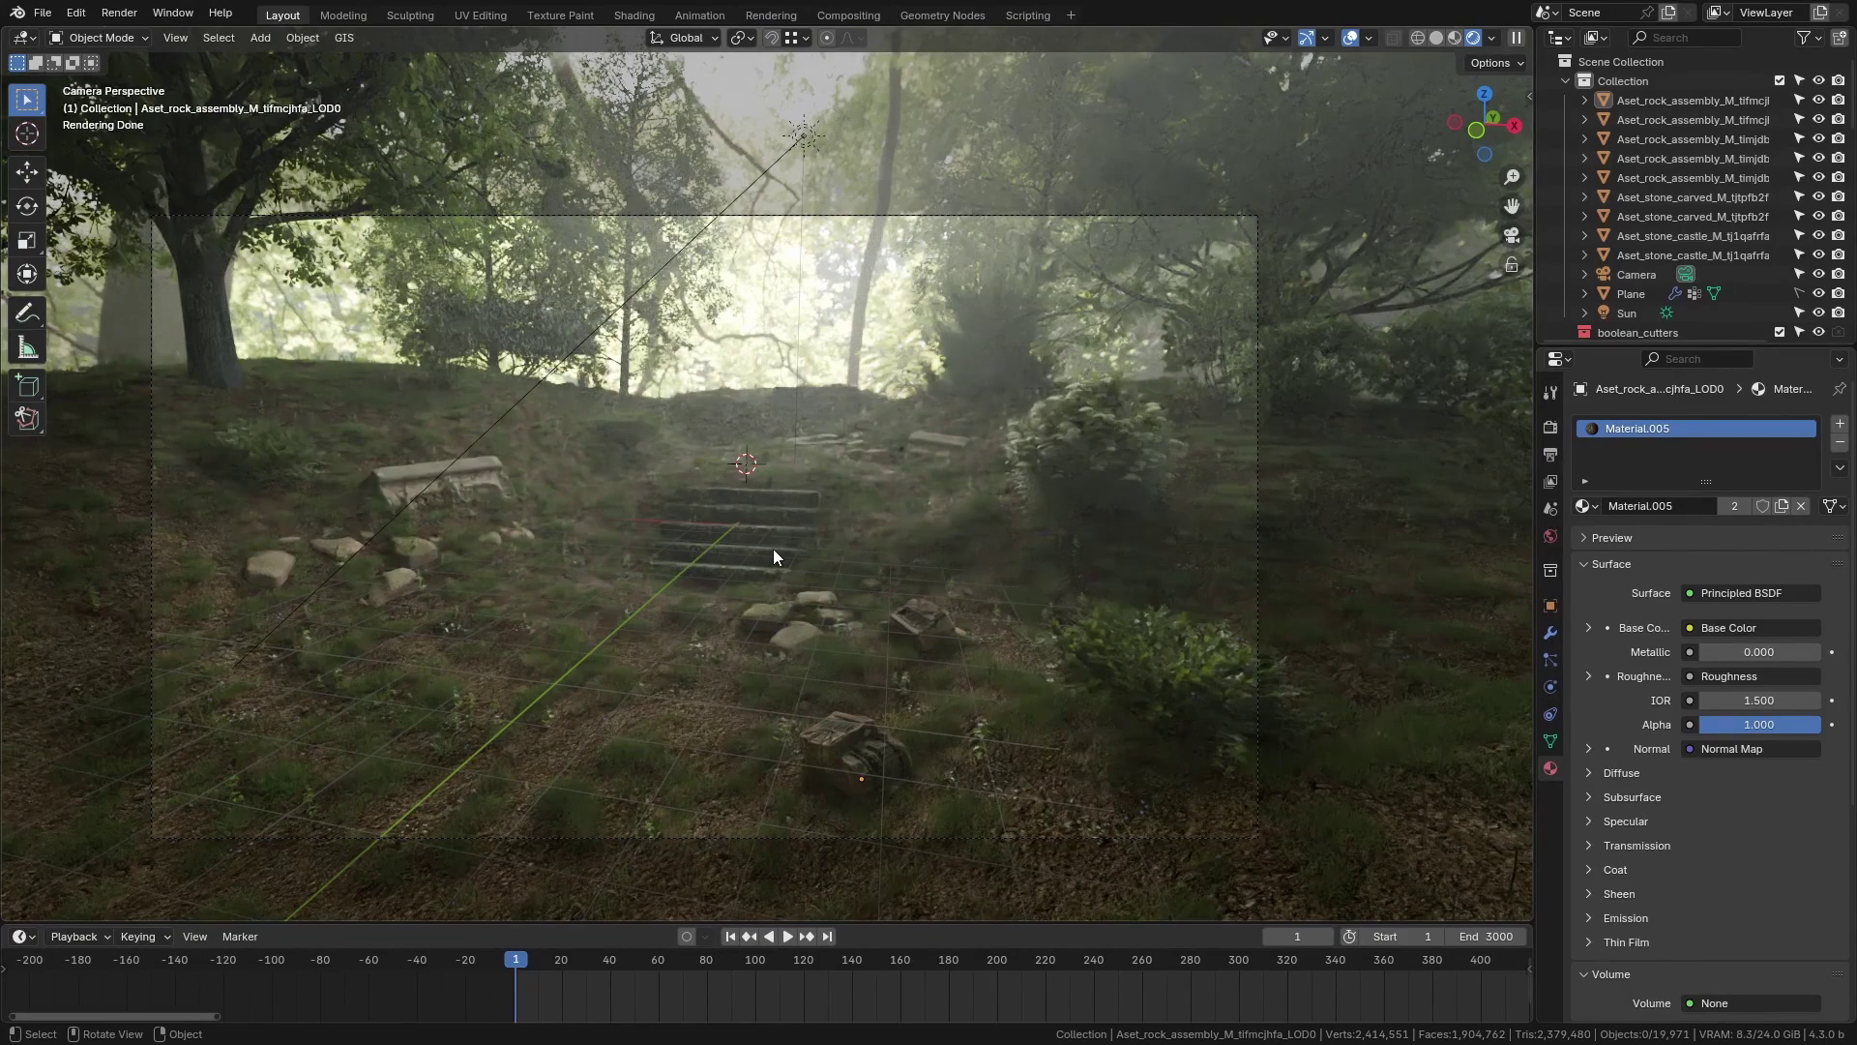
View the forest scene from the top and from the right side.
key("grave")
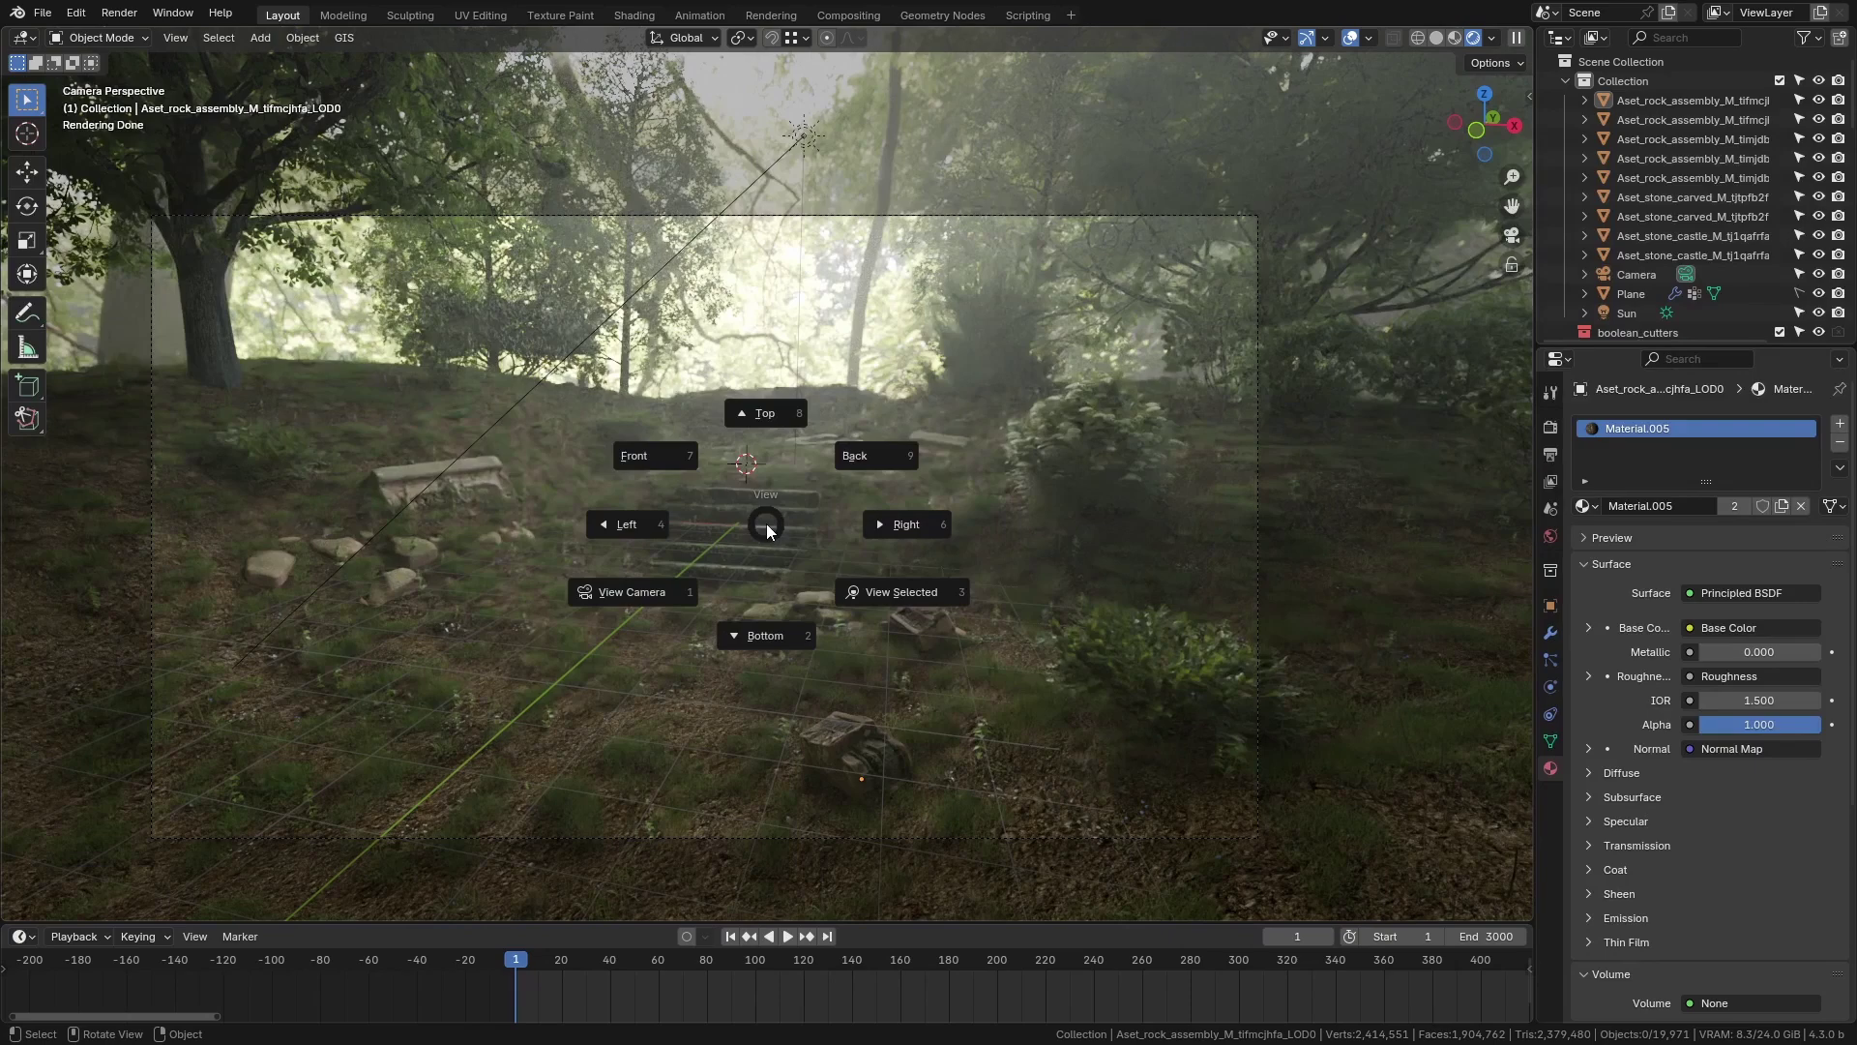
left_click(772, 431)
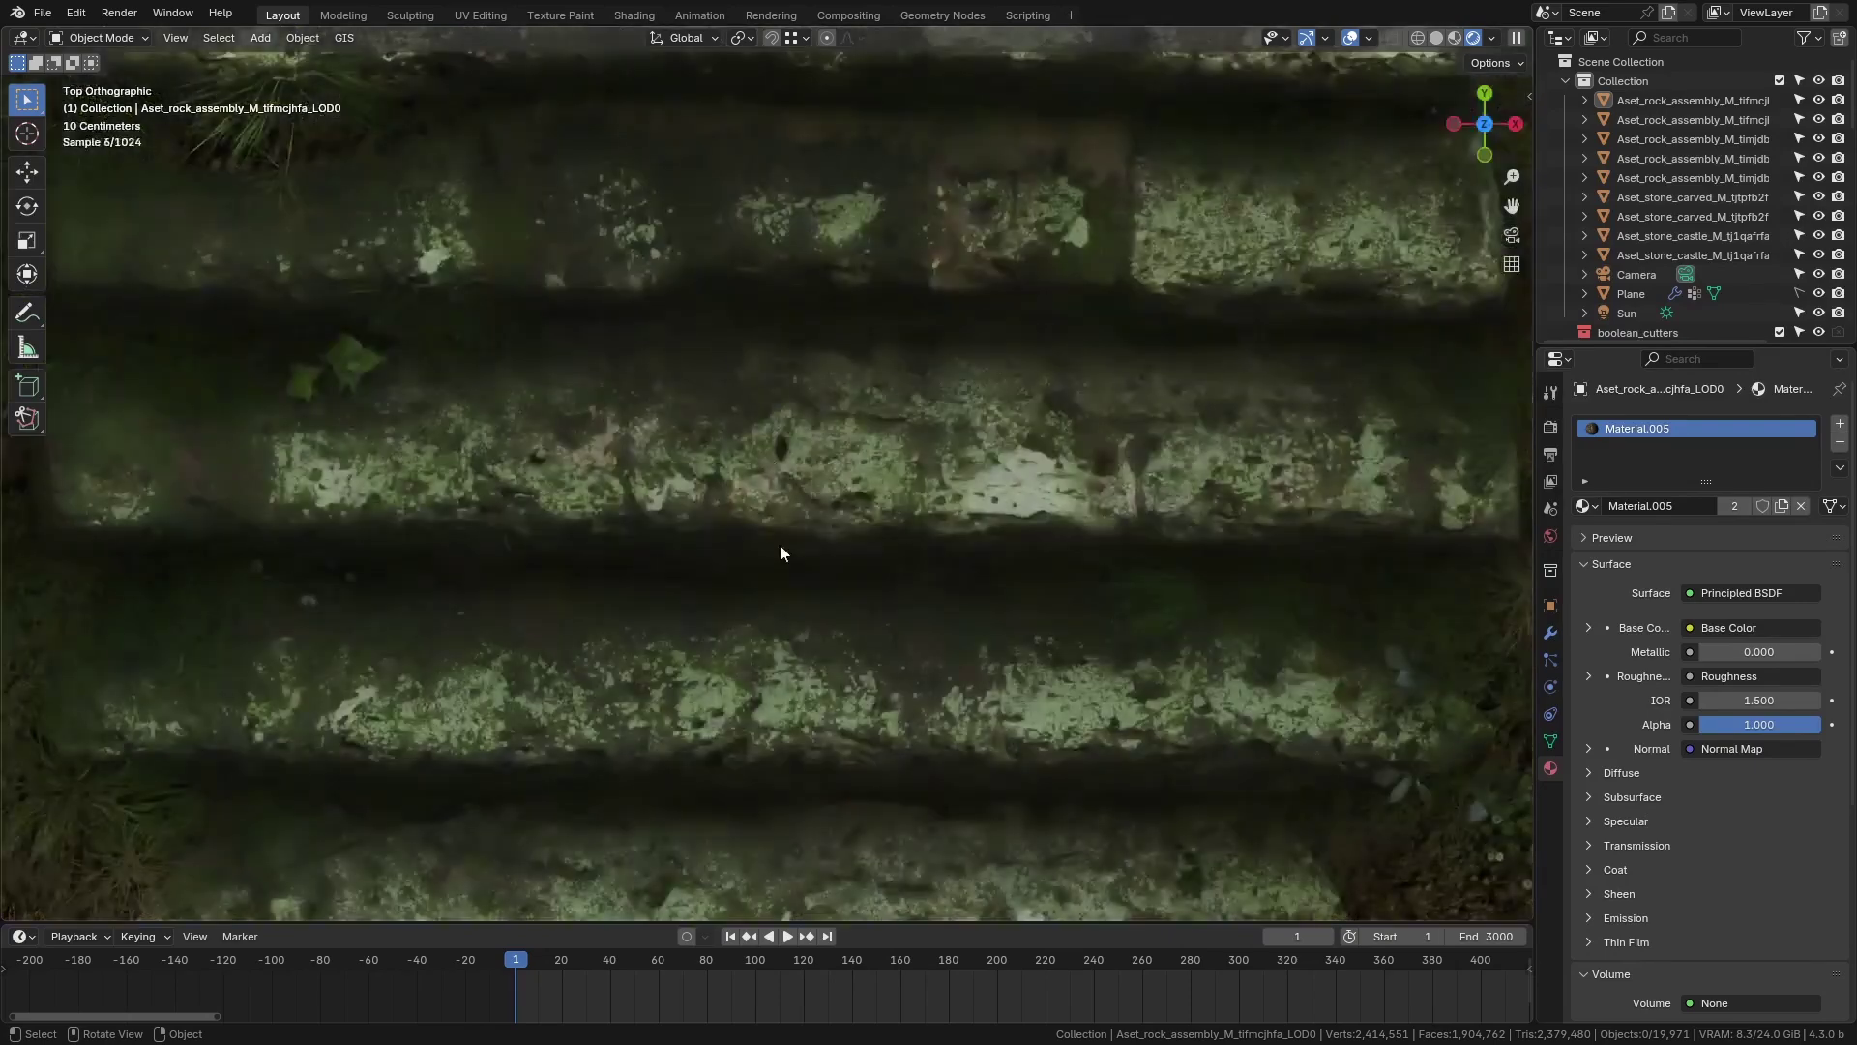
scroll(777, 527, "down", 8)
key("grave")
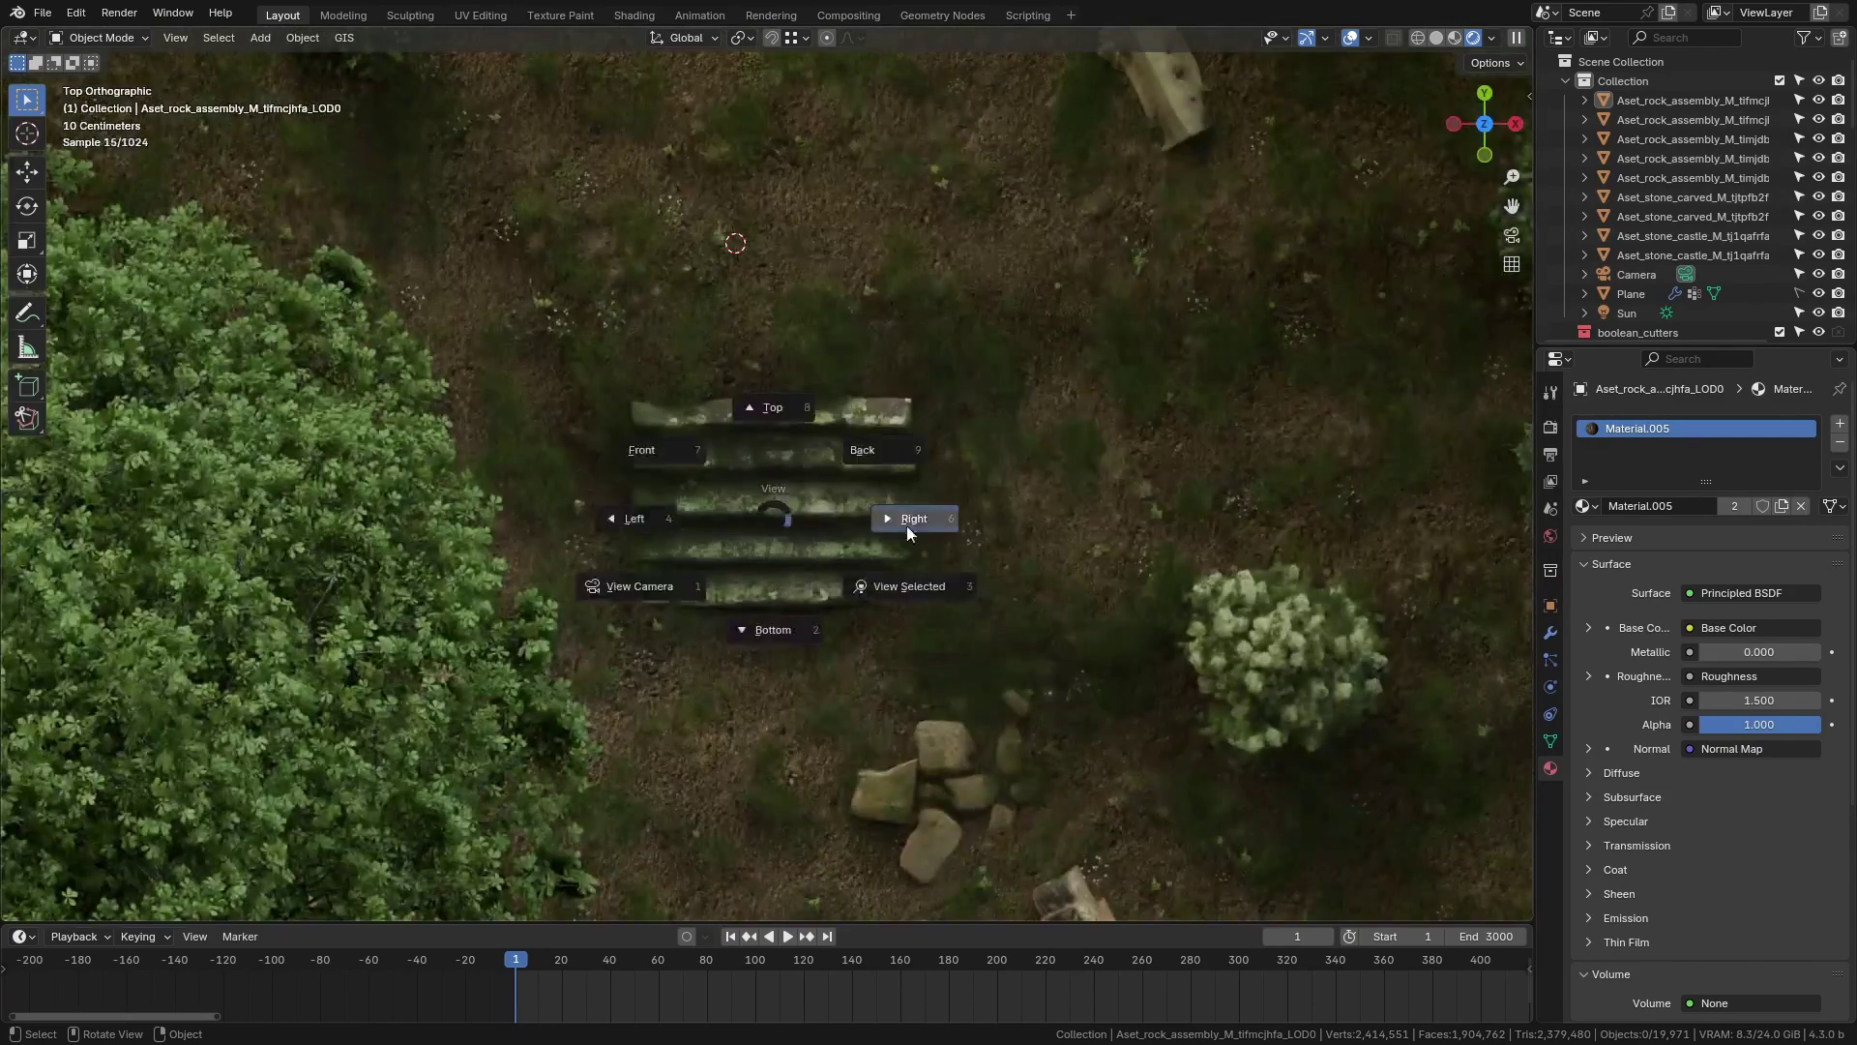
left_click(909, 530)
key("grave")
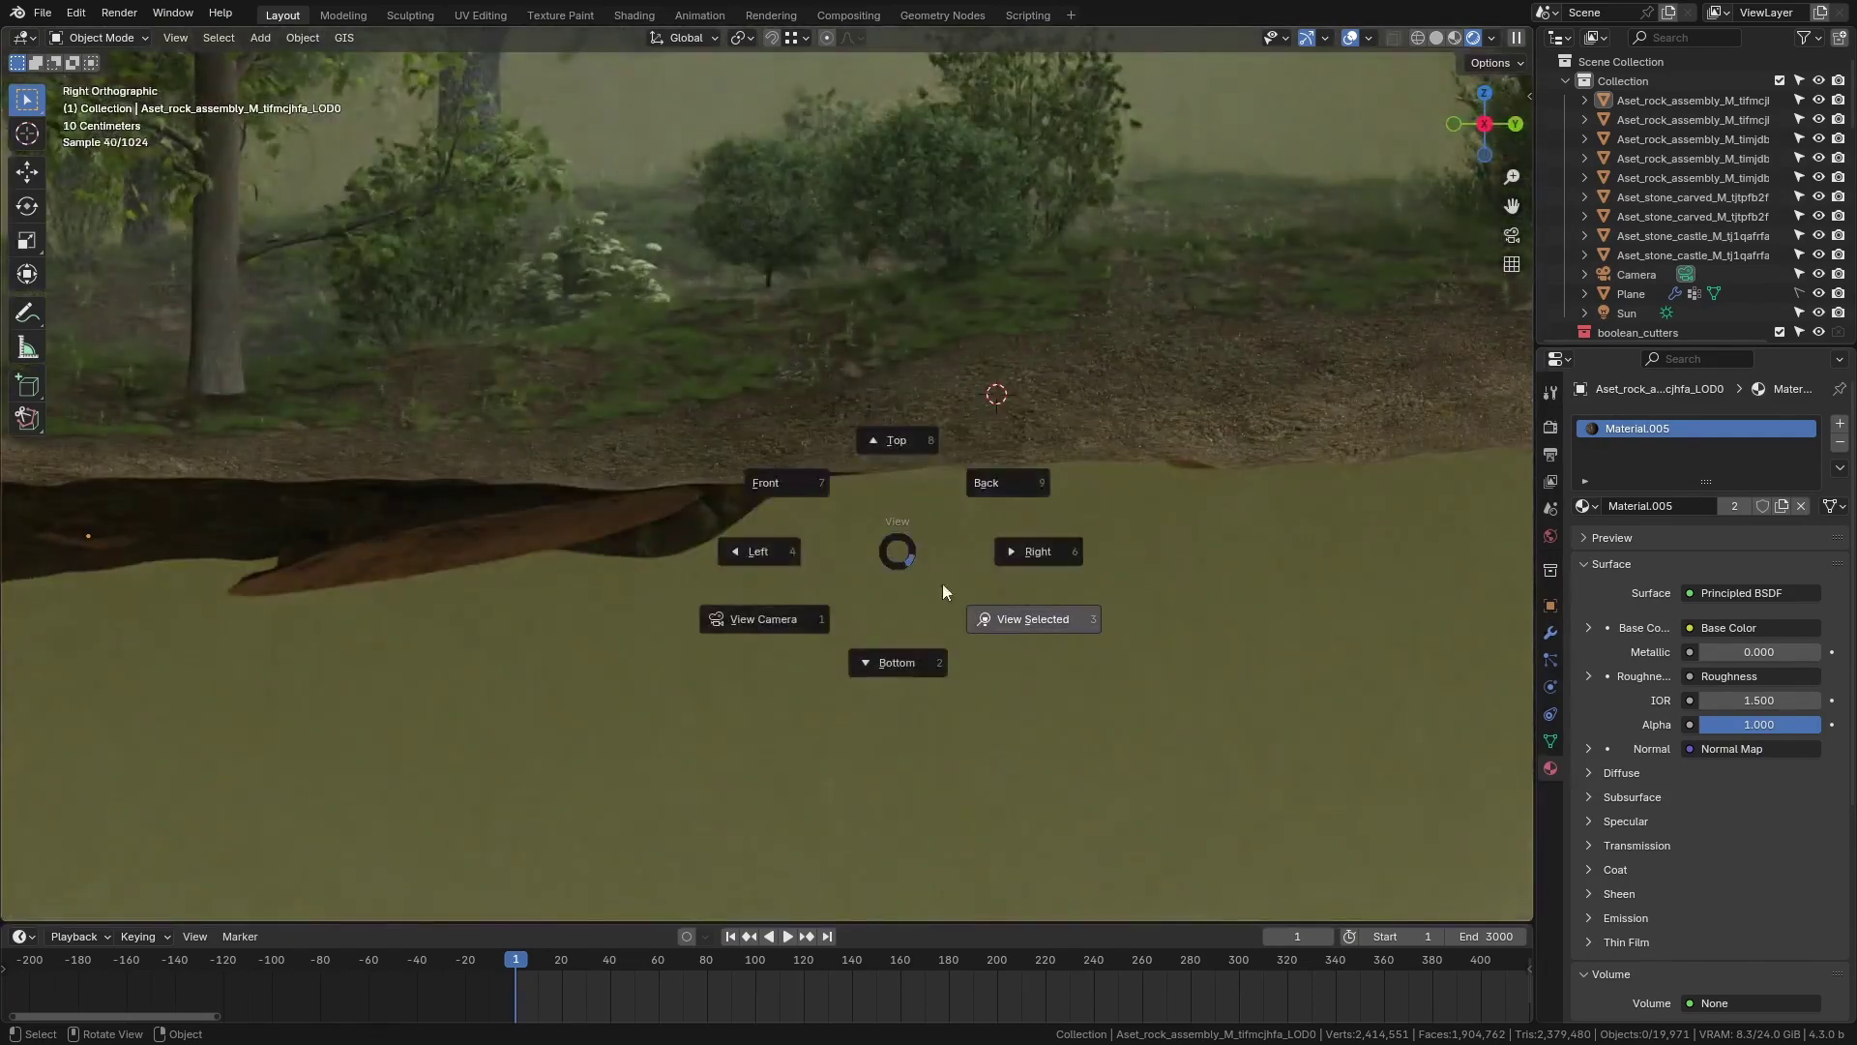
Select the stone stairs nearest the bench and frame the view on them, viewed from the front.
middle_click_drag(943, 583, 813, 415)
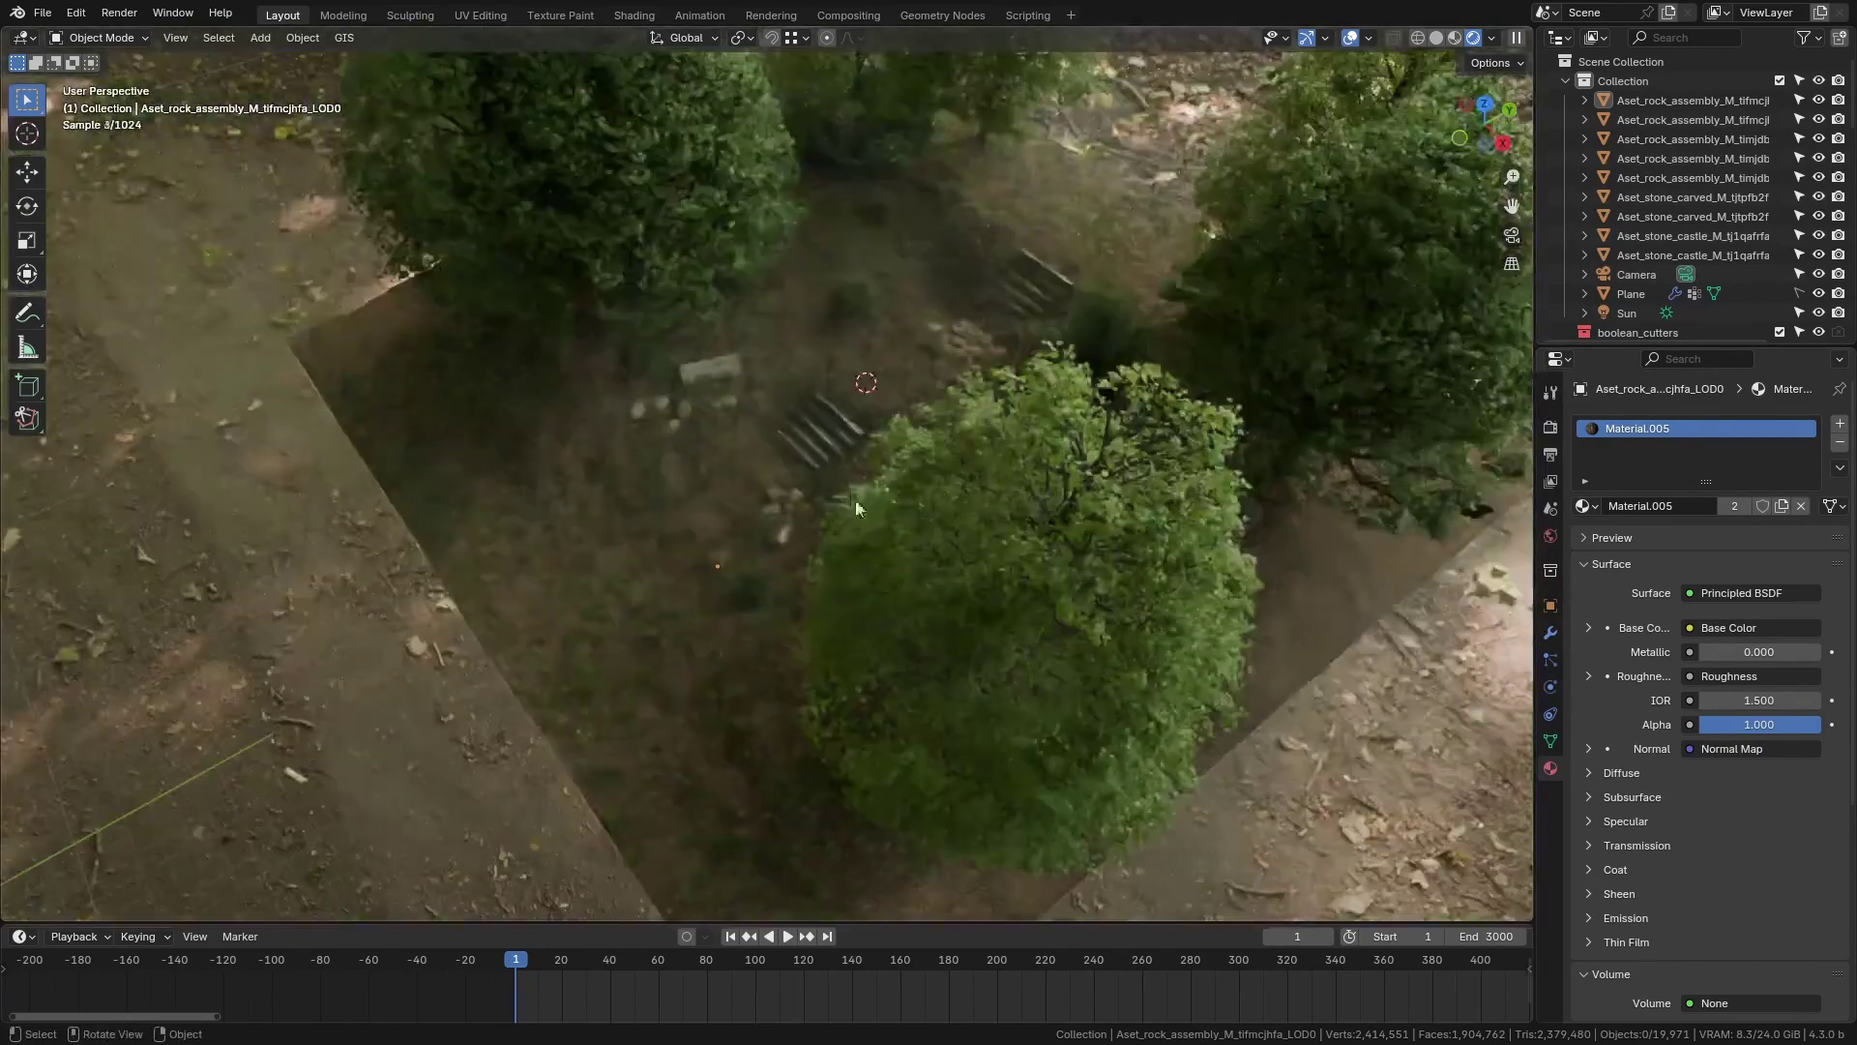
left_click(812, 423)
key("grave")
left_click(977, 522)
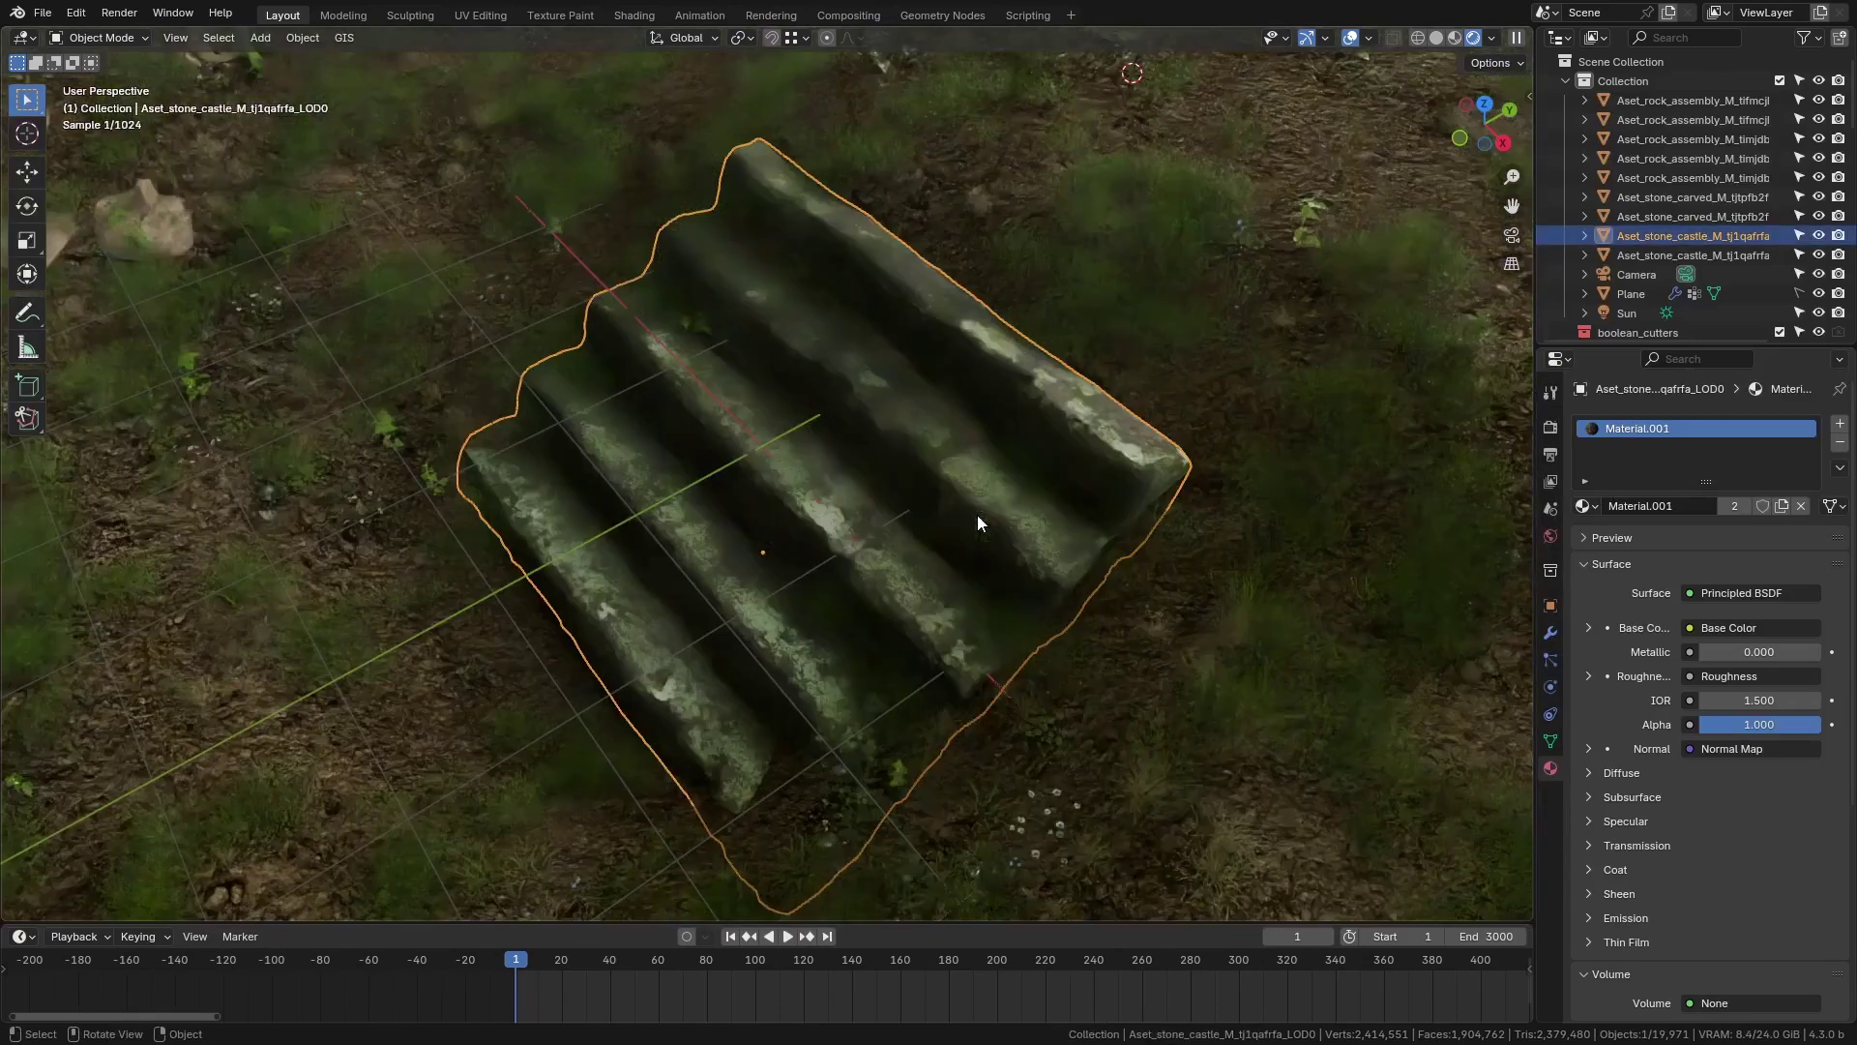
middle_click_drag(900, 479, 752, 507)
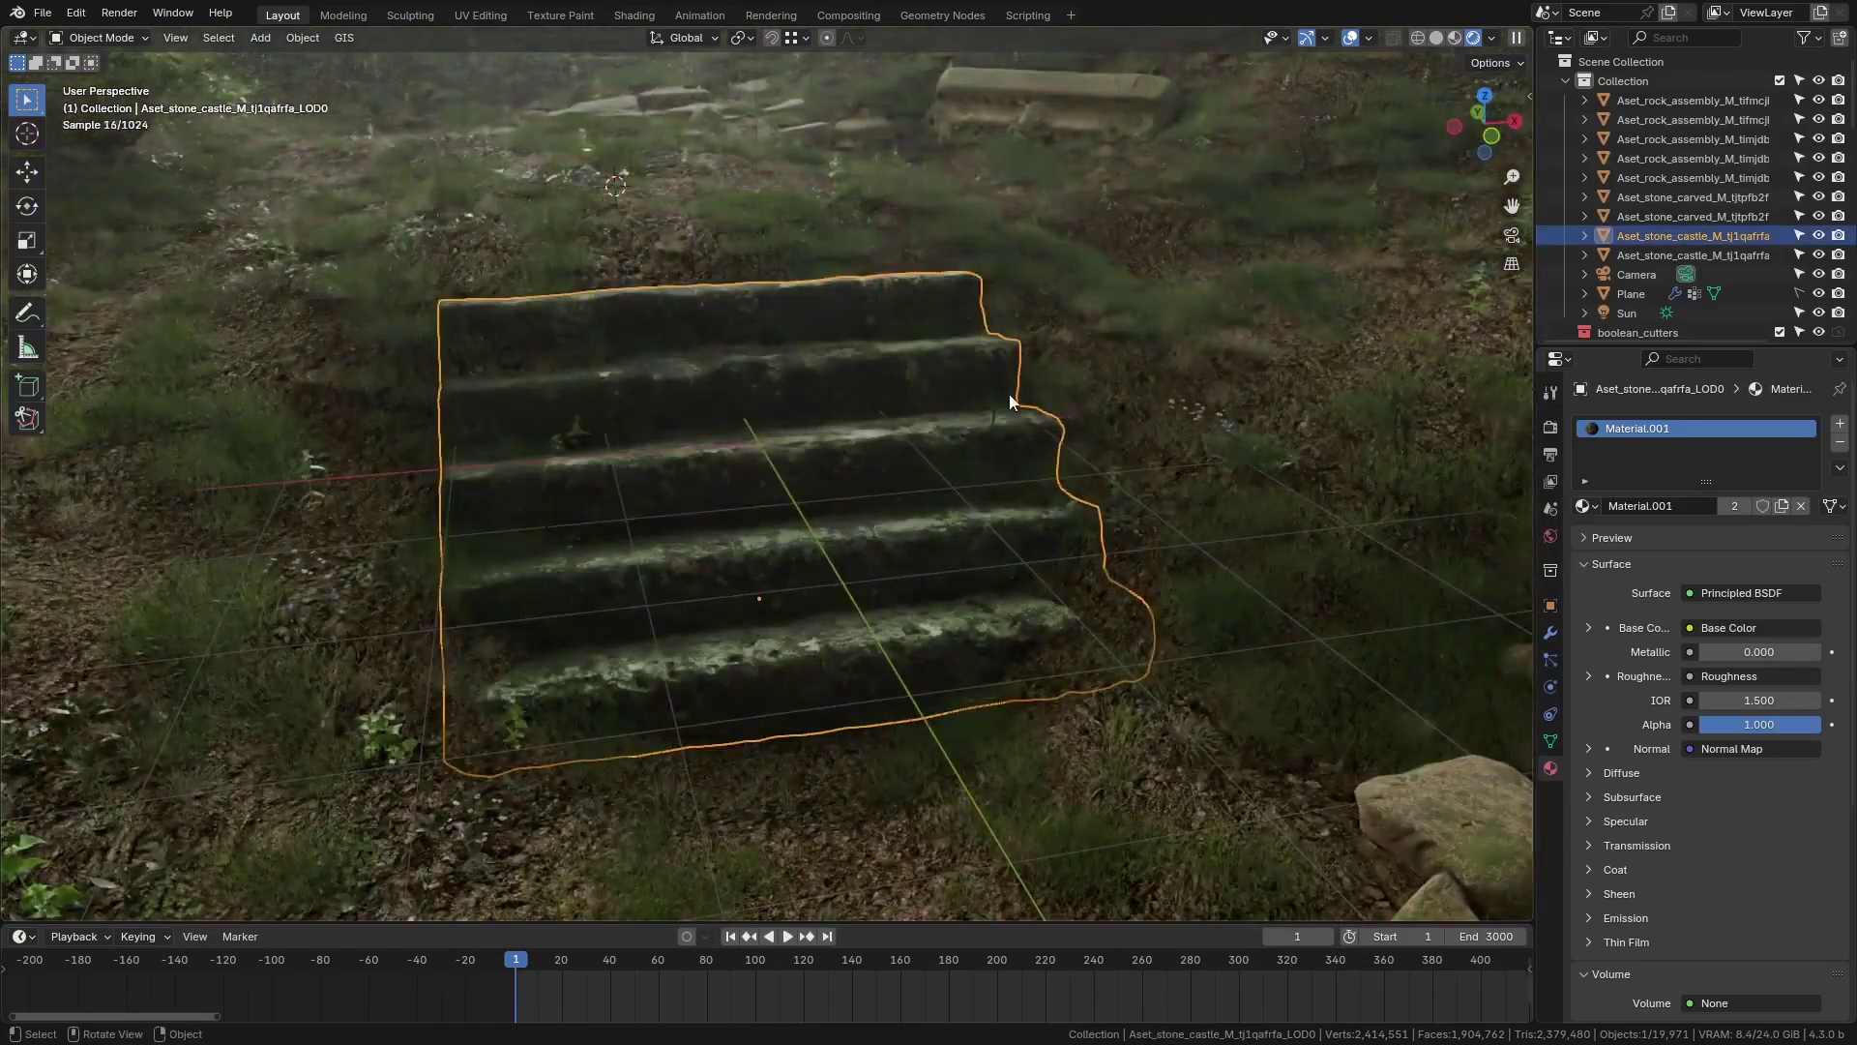
Return to the camera view and deselect the stone stairs.
key("grave")
left_click(878, 479)
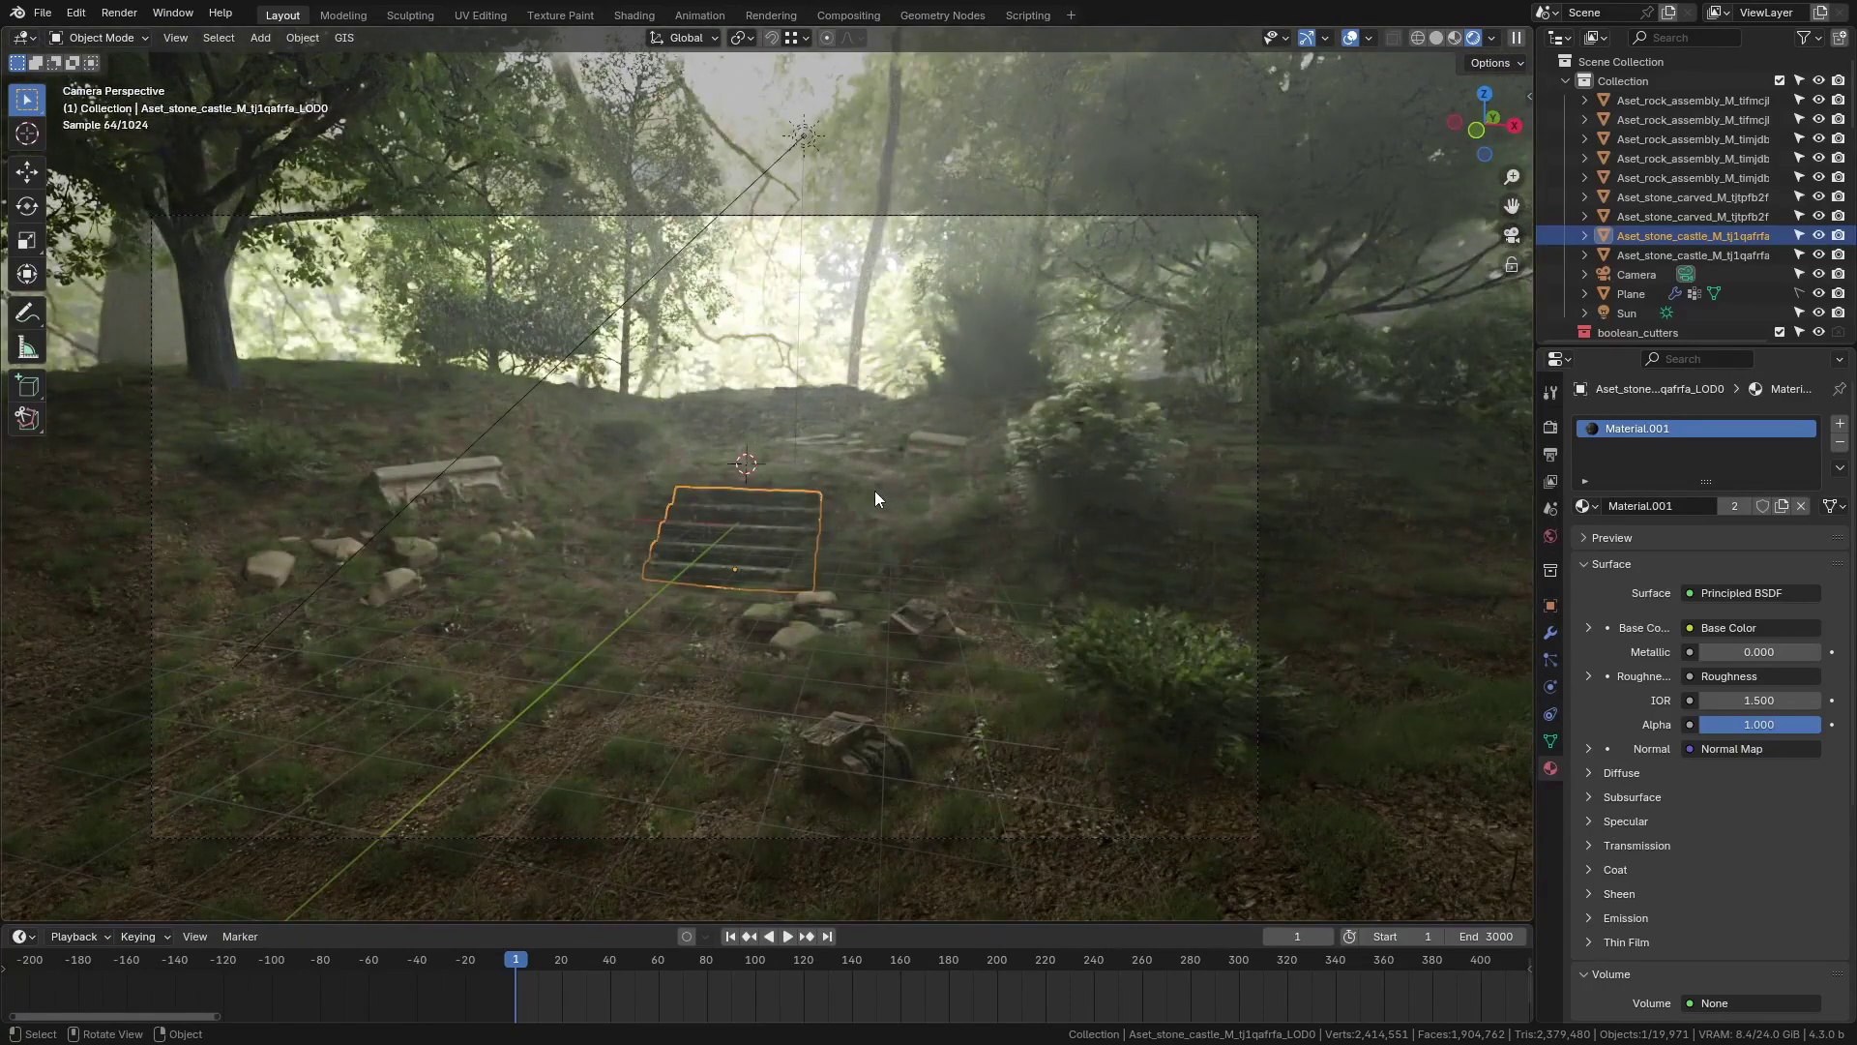
key("alt+a")
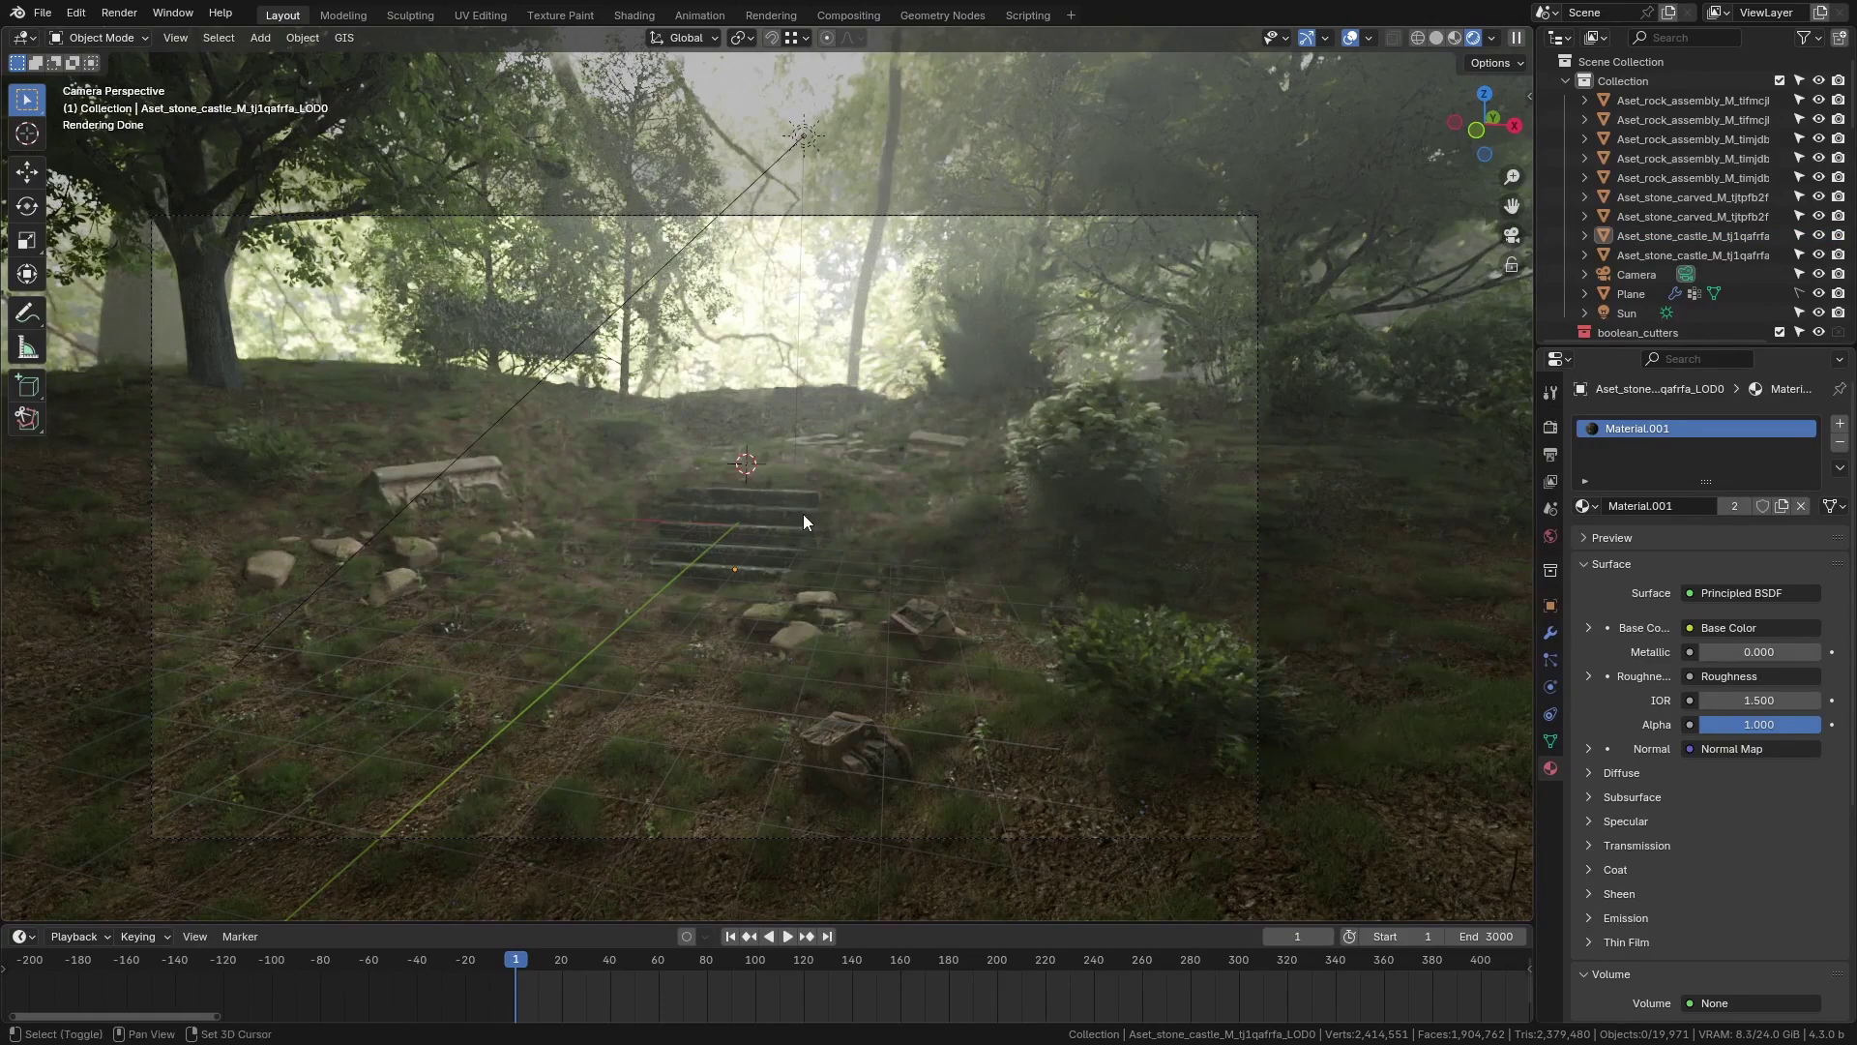
Reposition the camera in front of the stone stairs with walk navigation and keep the new framing.
key("shift+grave")
key("w")
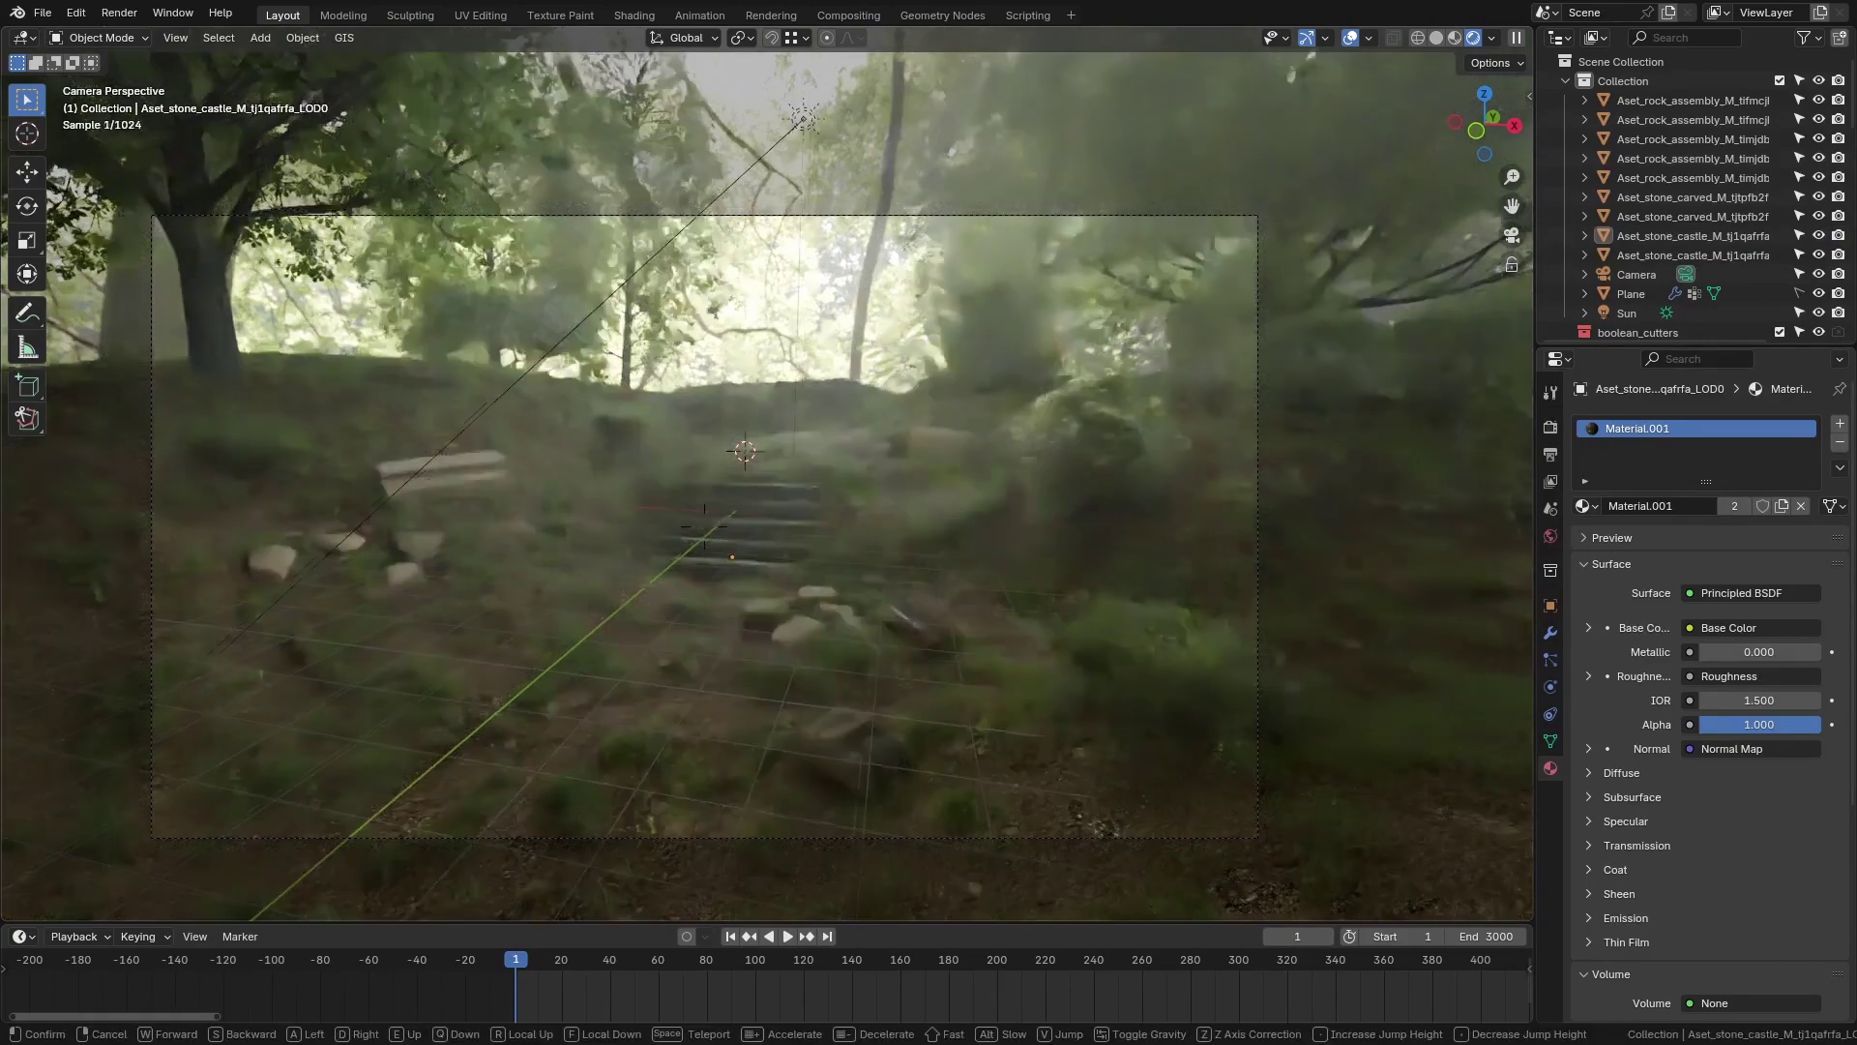
key("a")
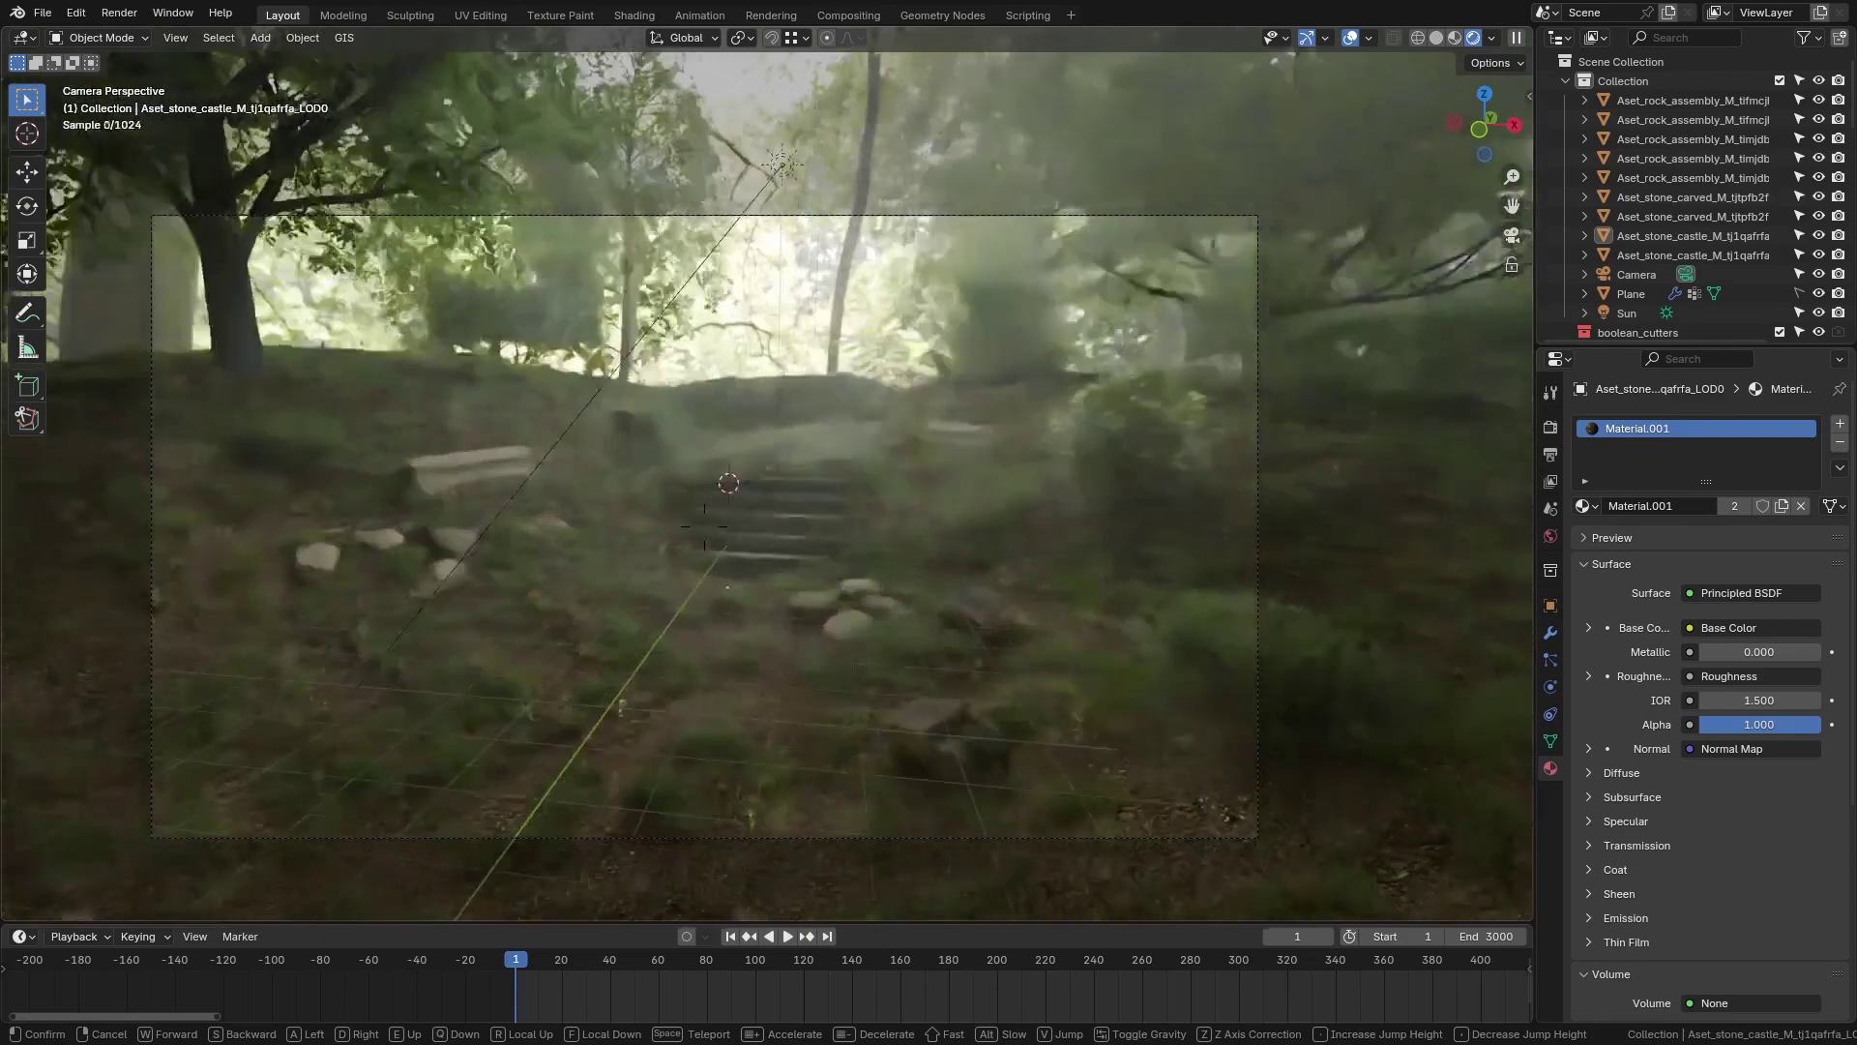
key("w")
key("w")
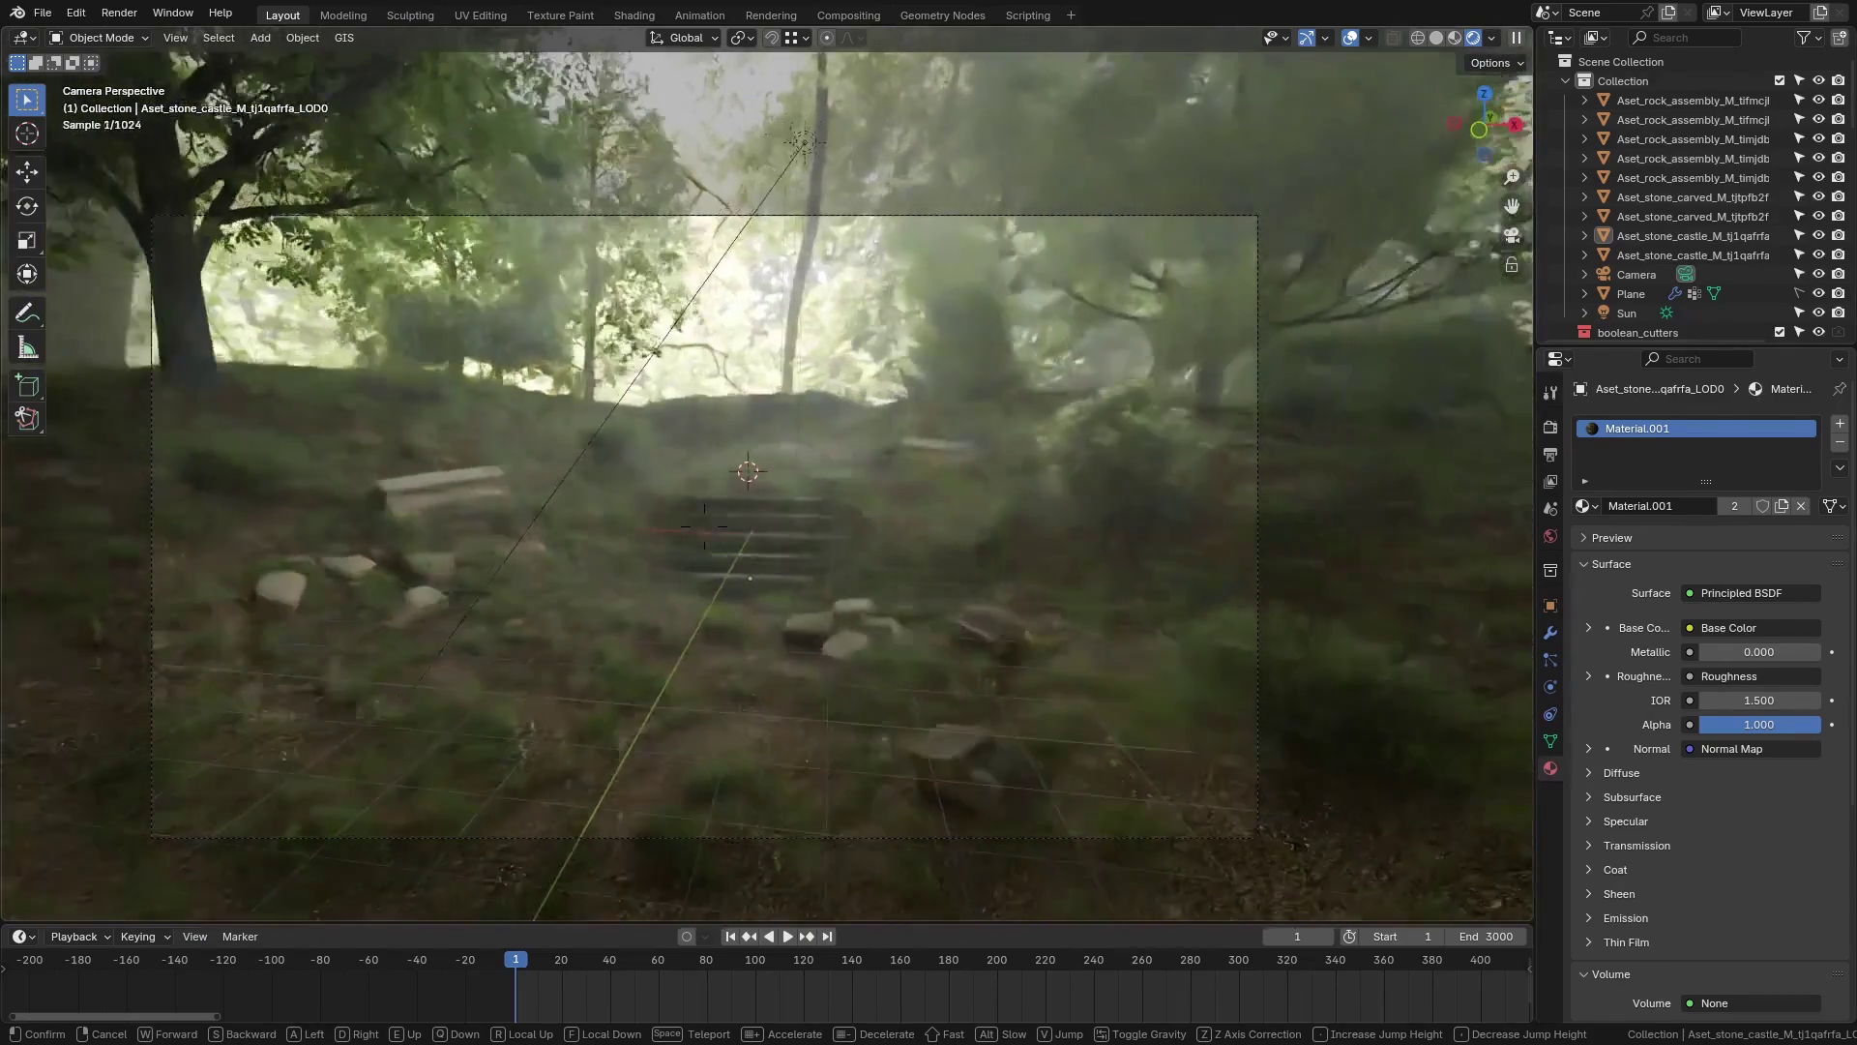
key("w")
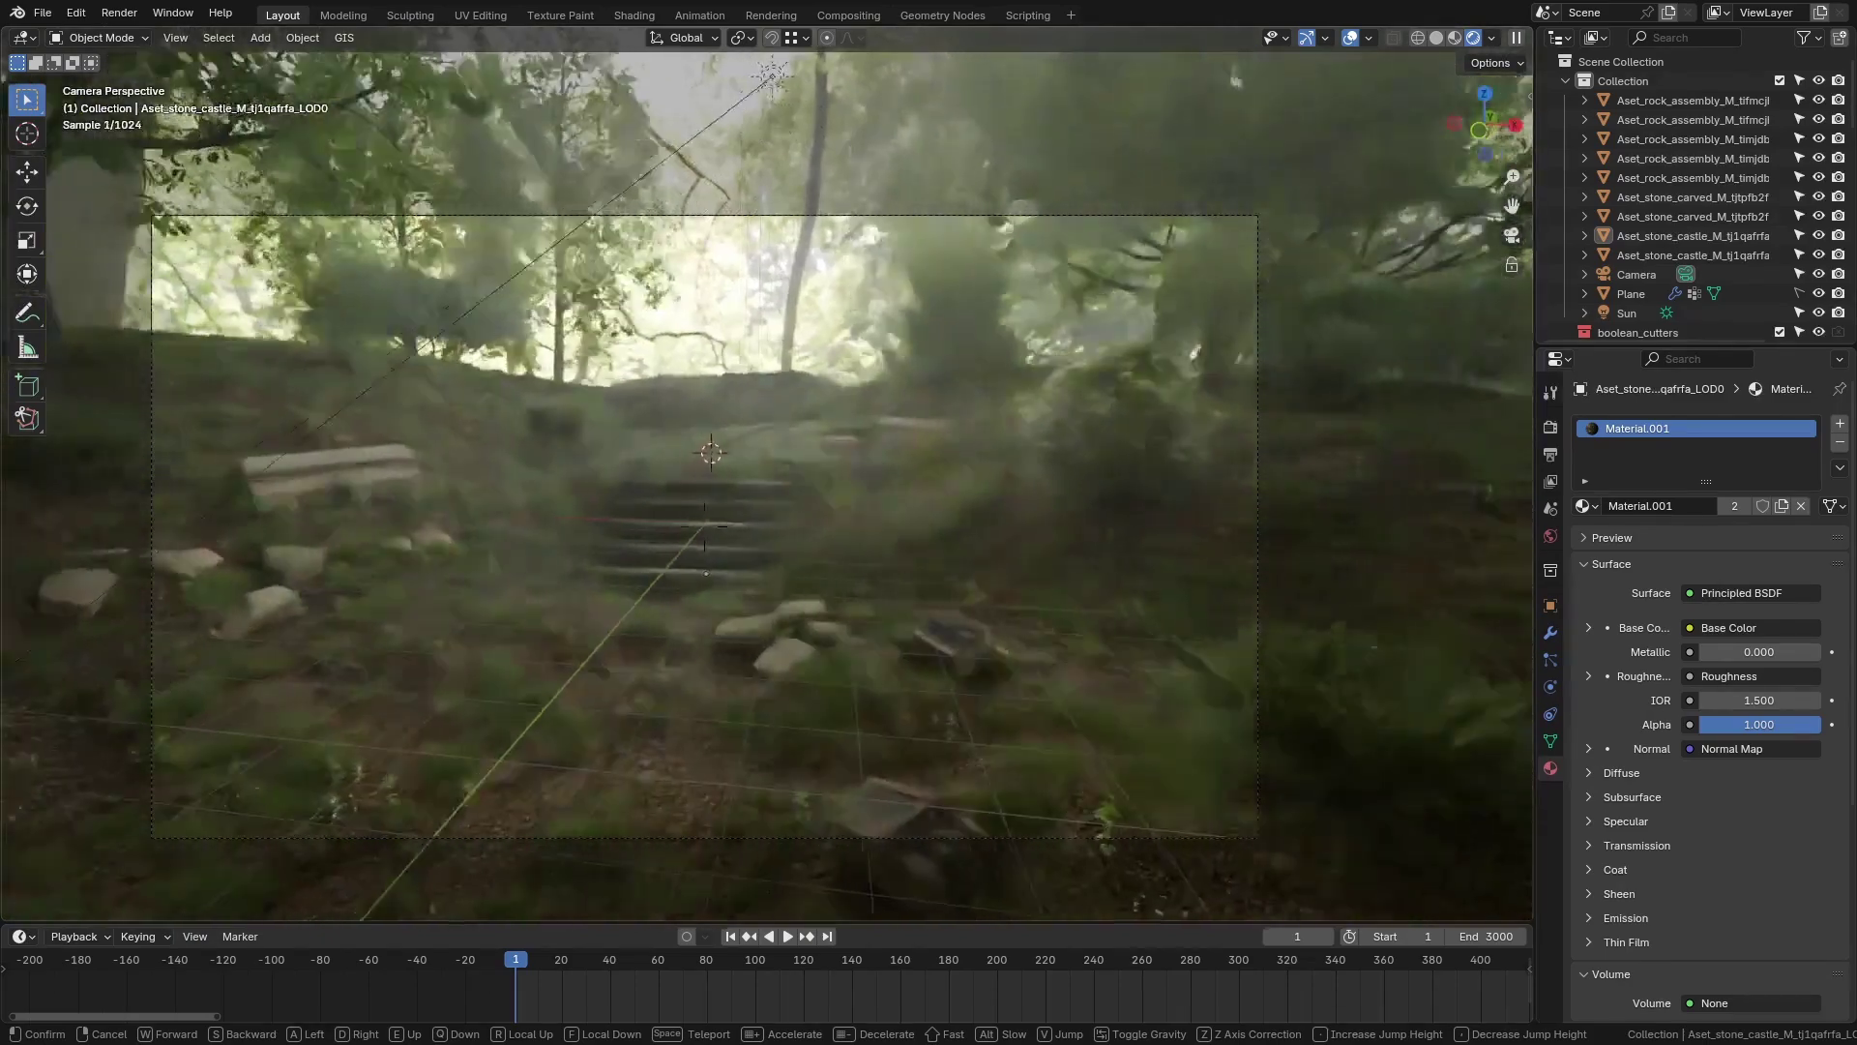
key("s")
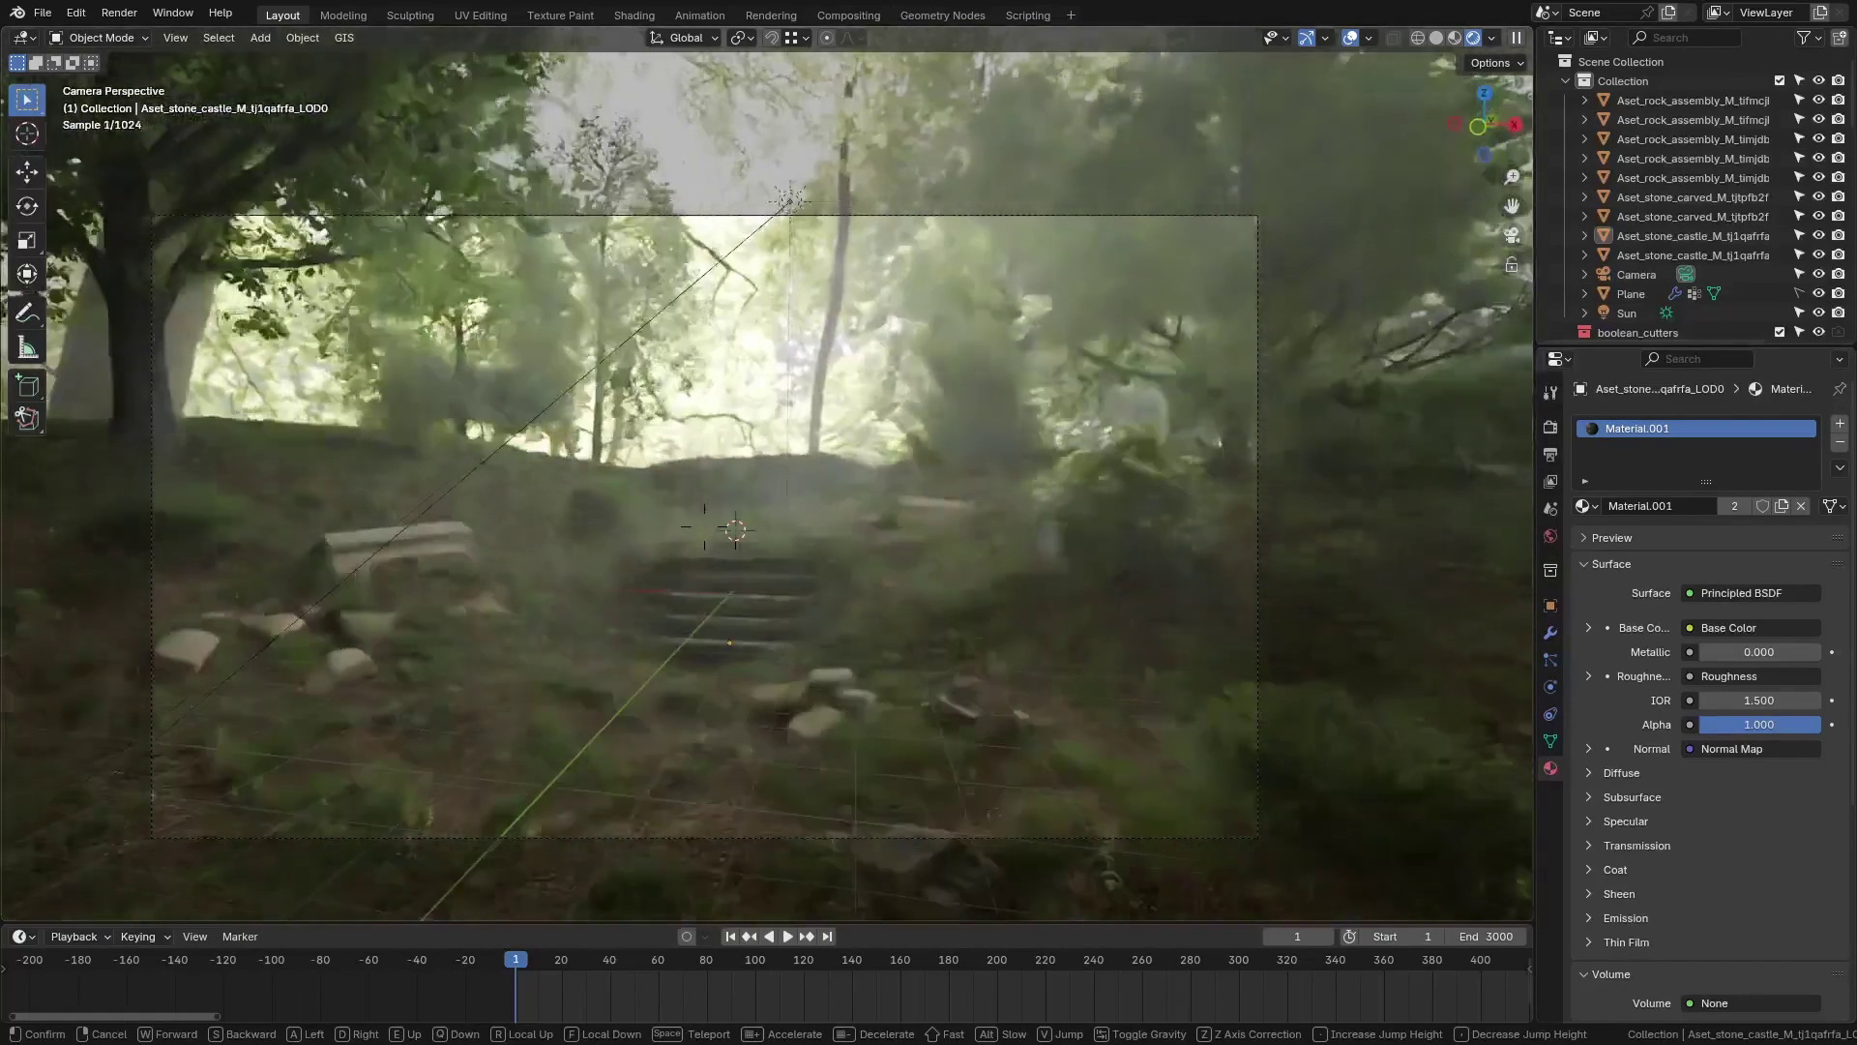
left_click(872, 520)
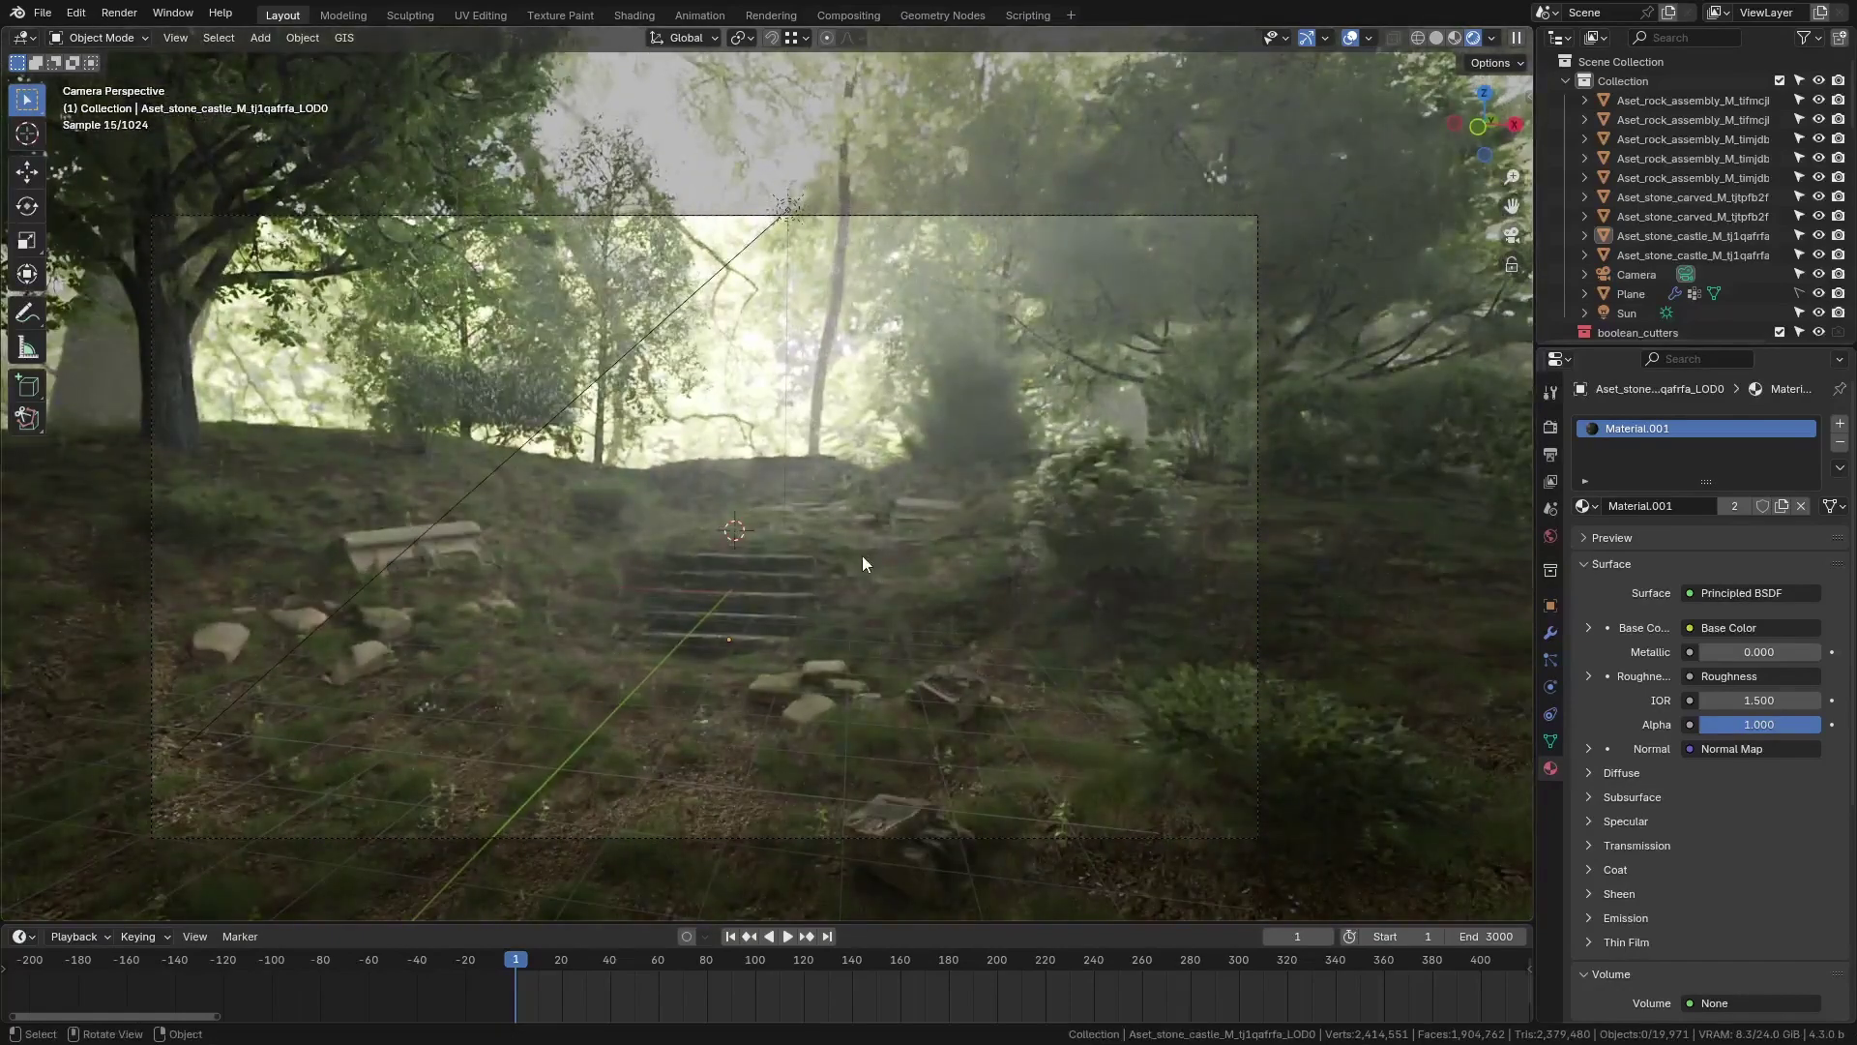
Try walk navigation by looking around and moving the camera through the scene past the stairs, and discard the camera moves.
key("shift+grave")
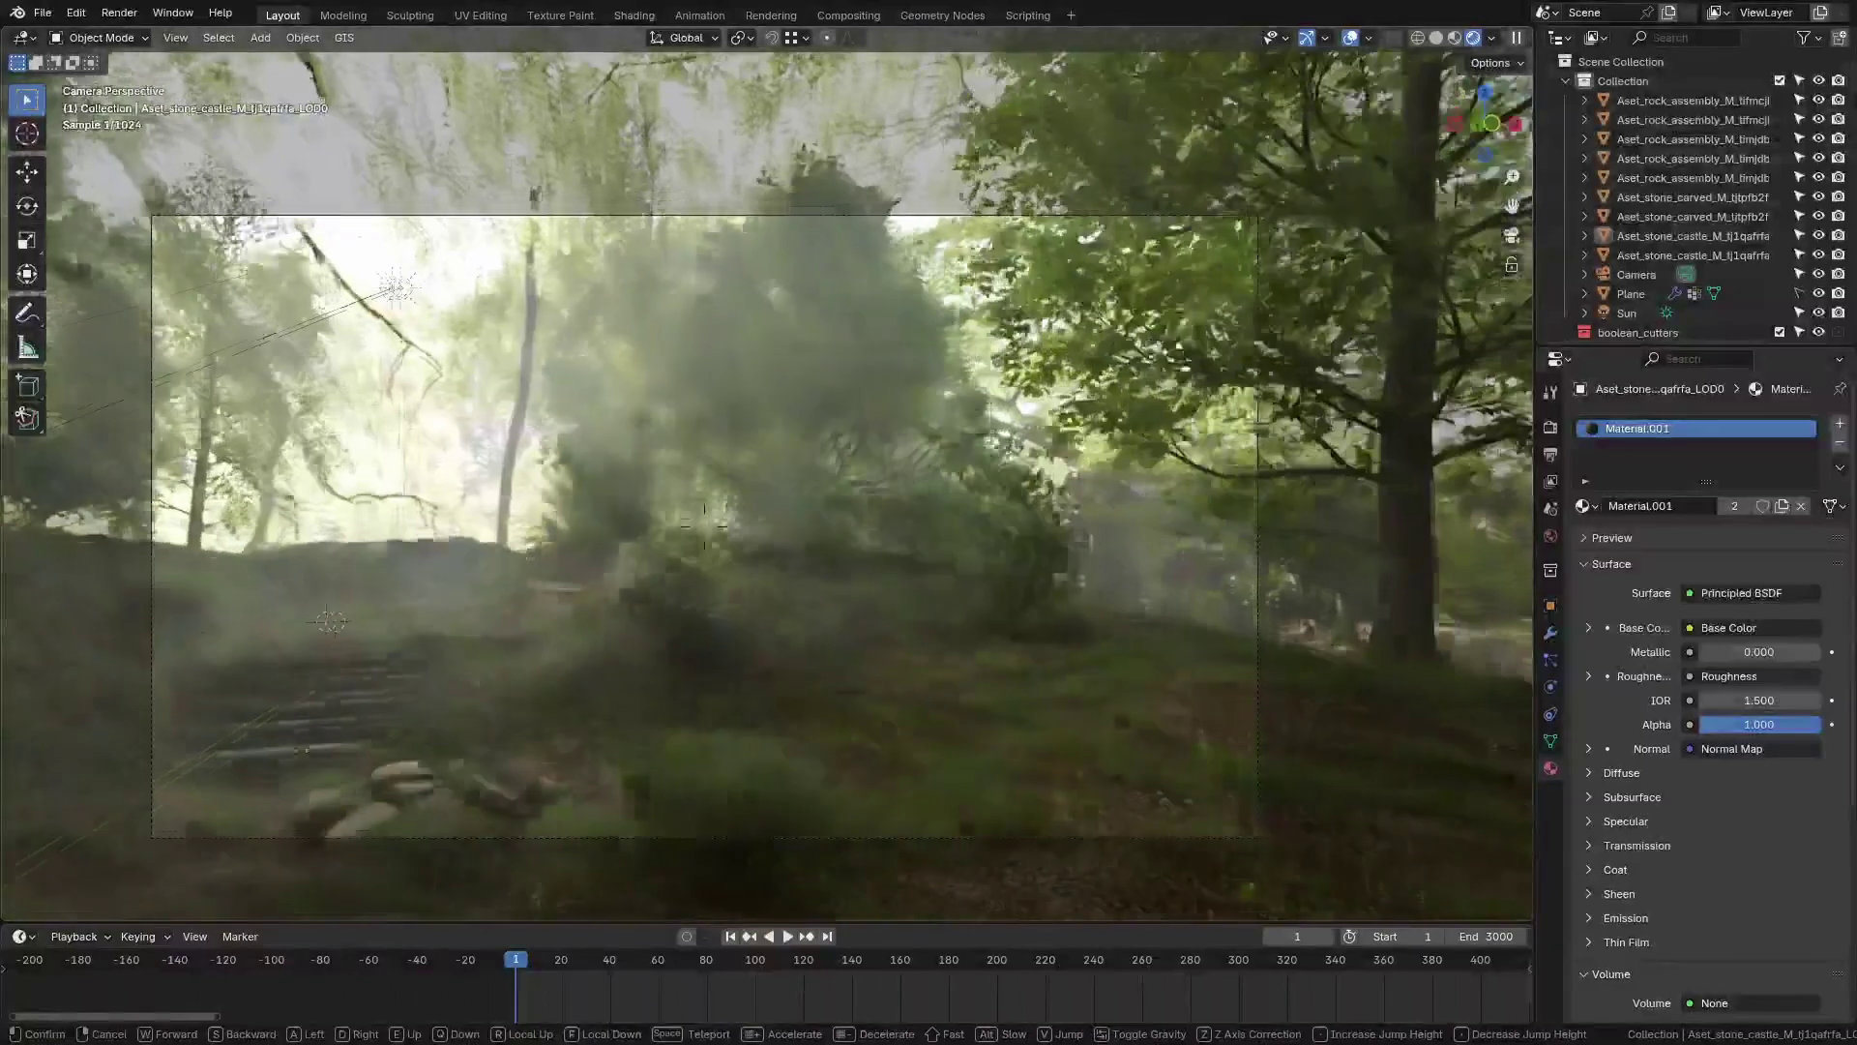
right_click(862, 563)
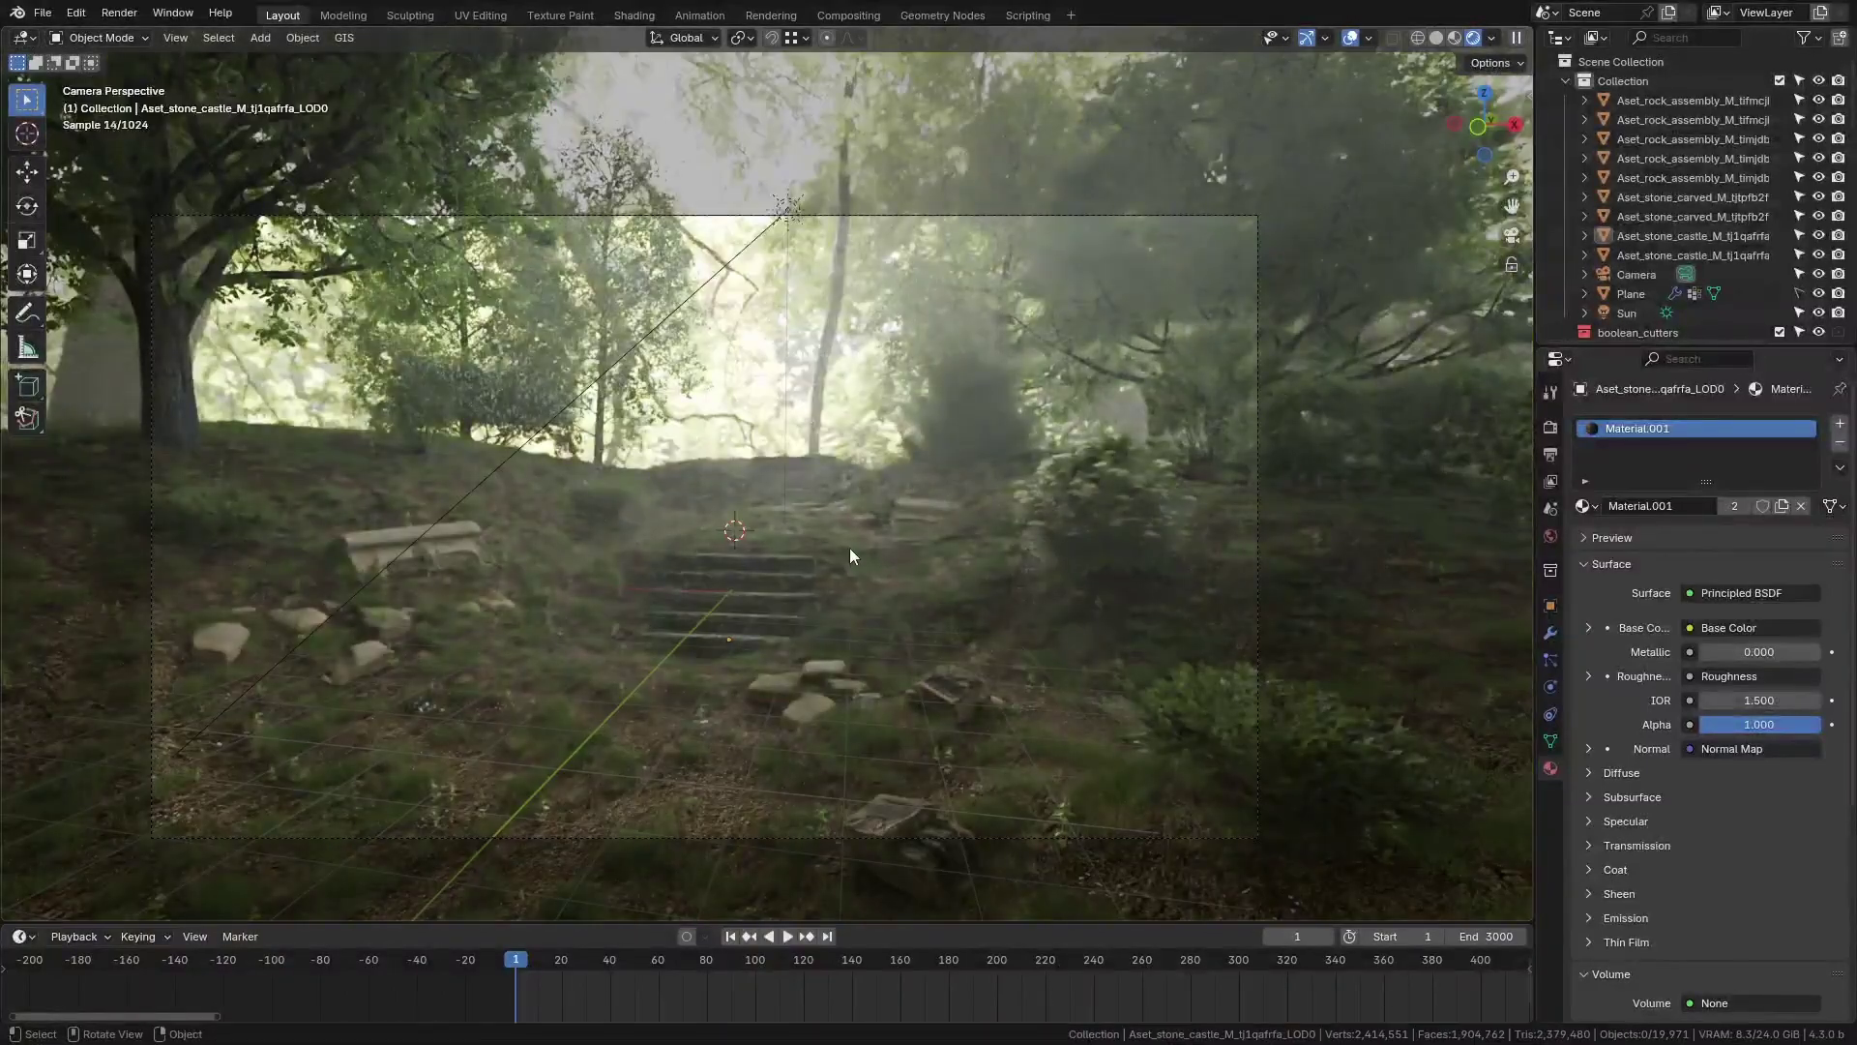
key("shift+grave")
key("w")
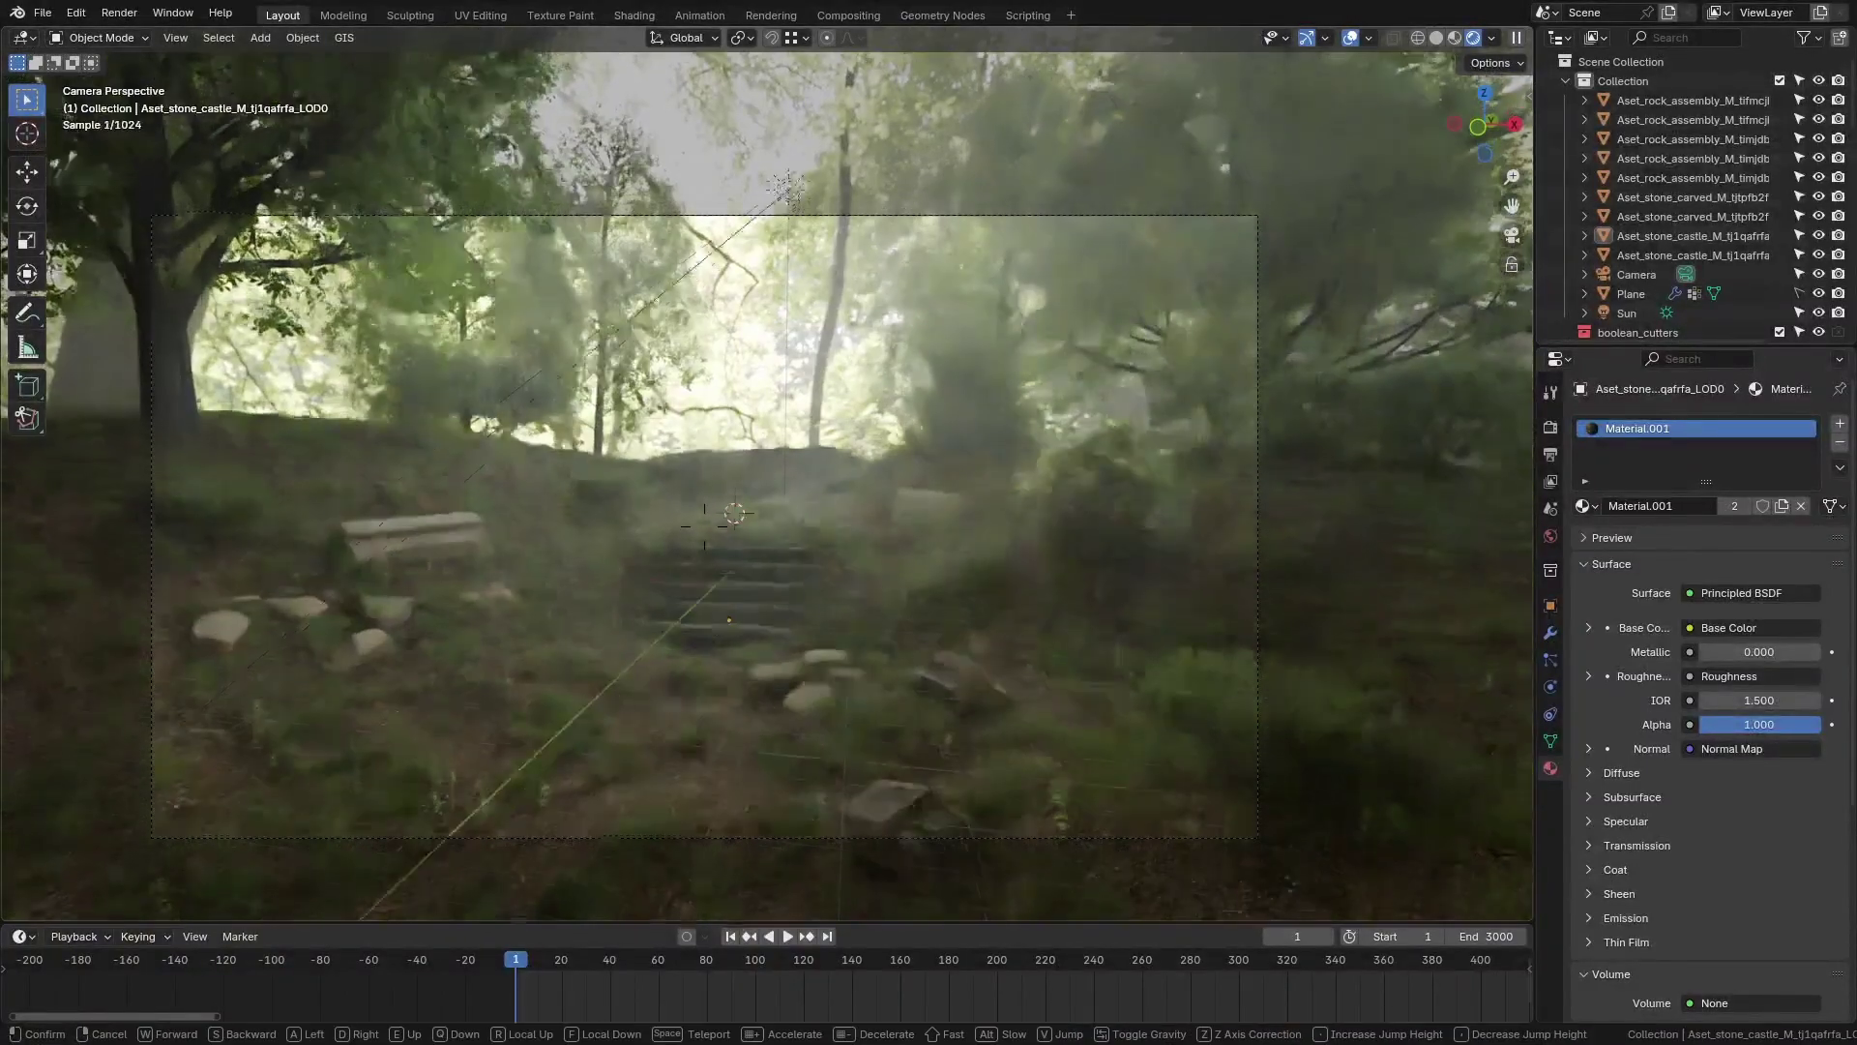
key("e")
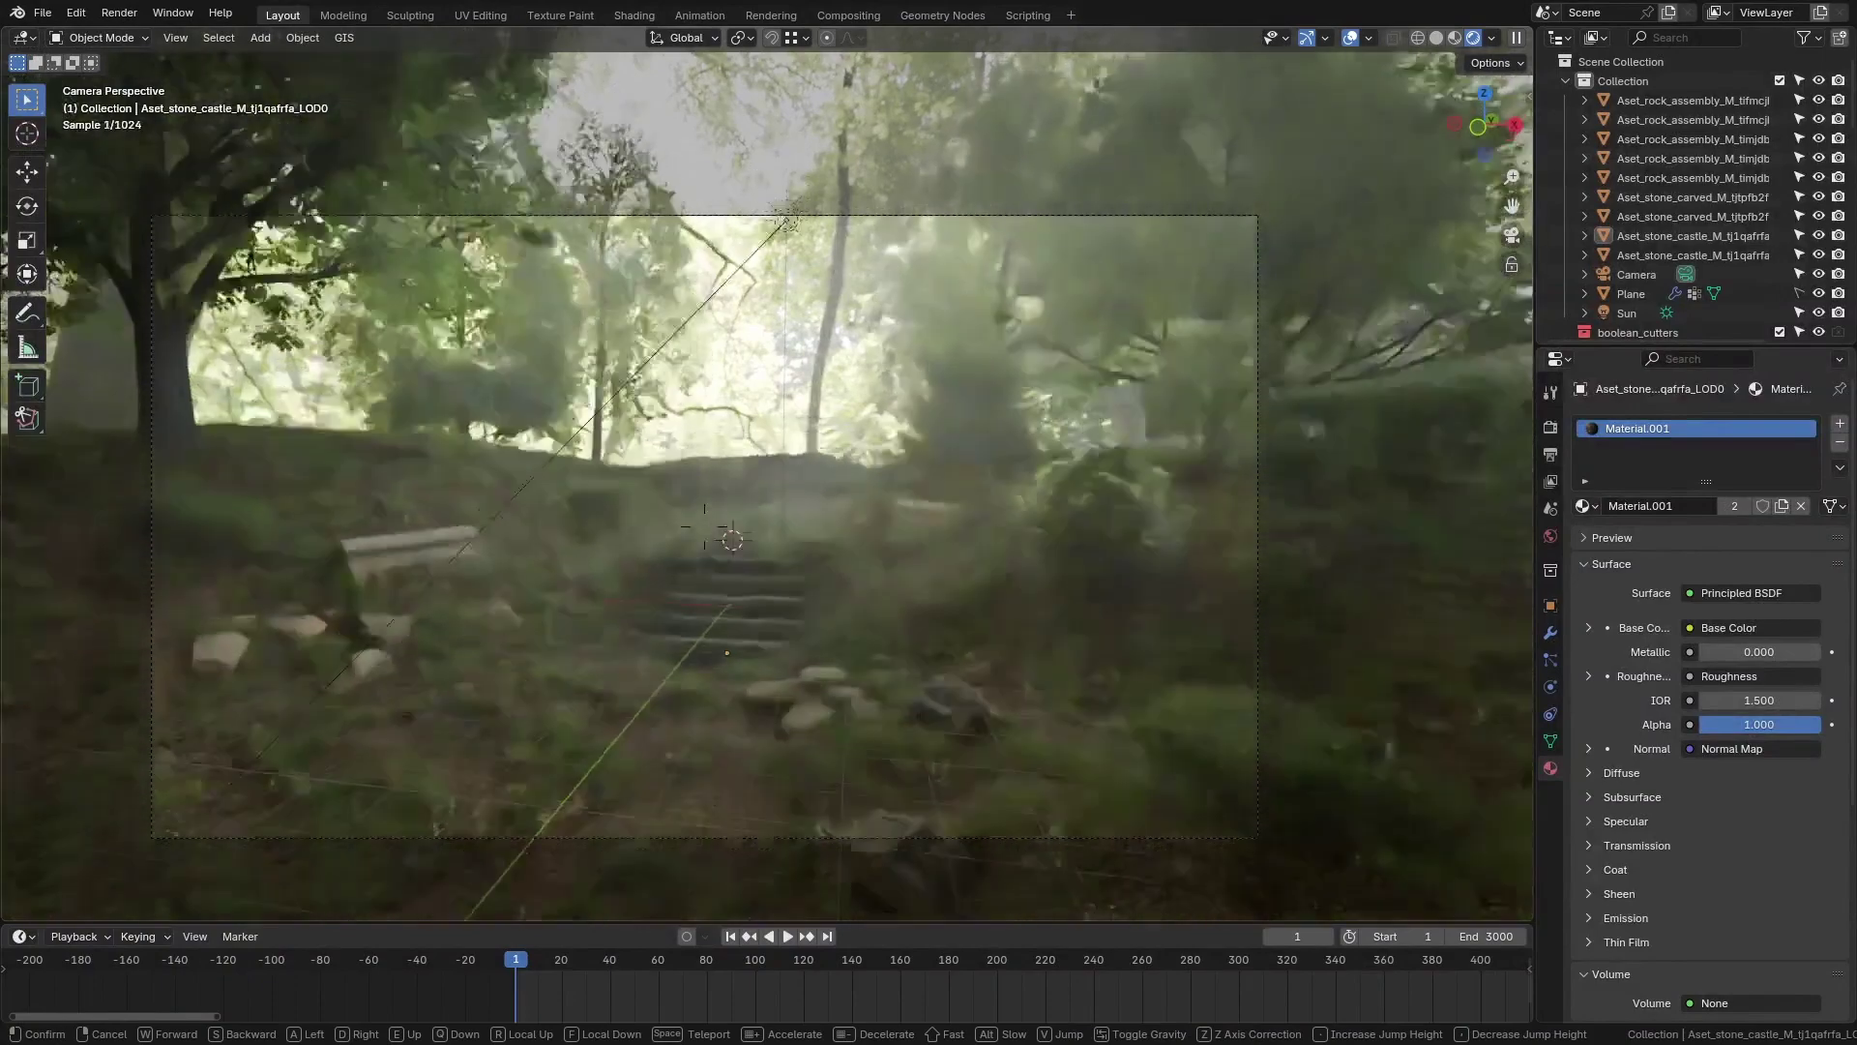
key("w")
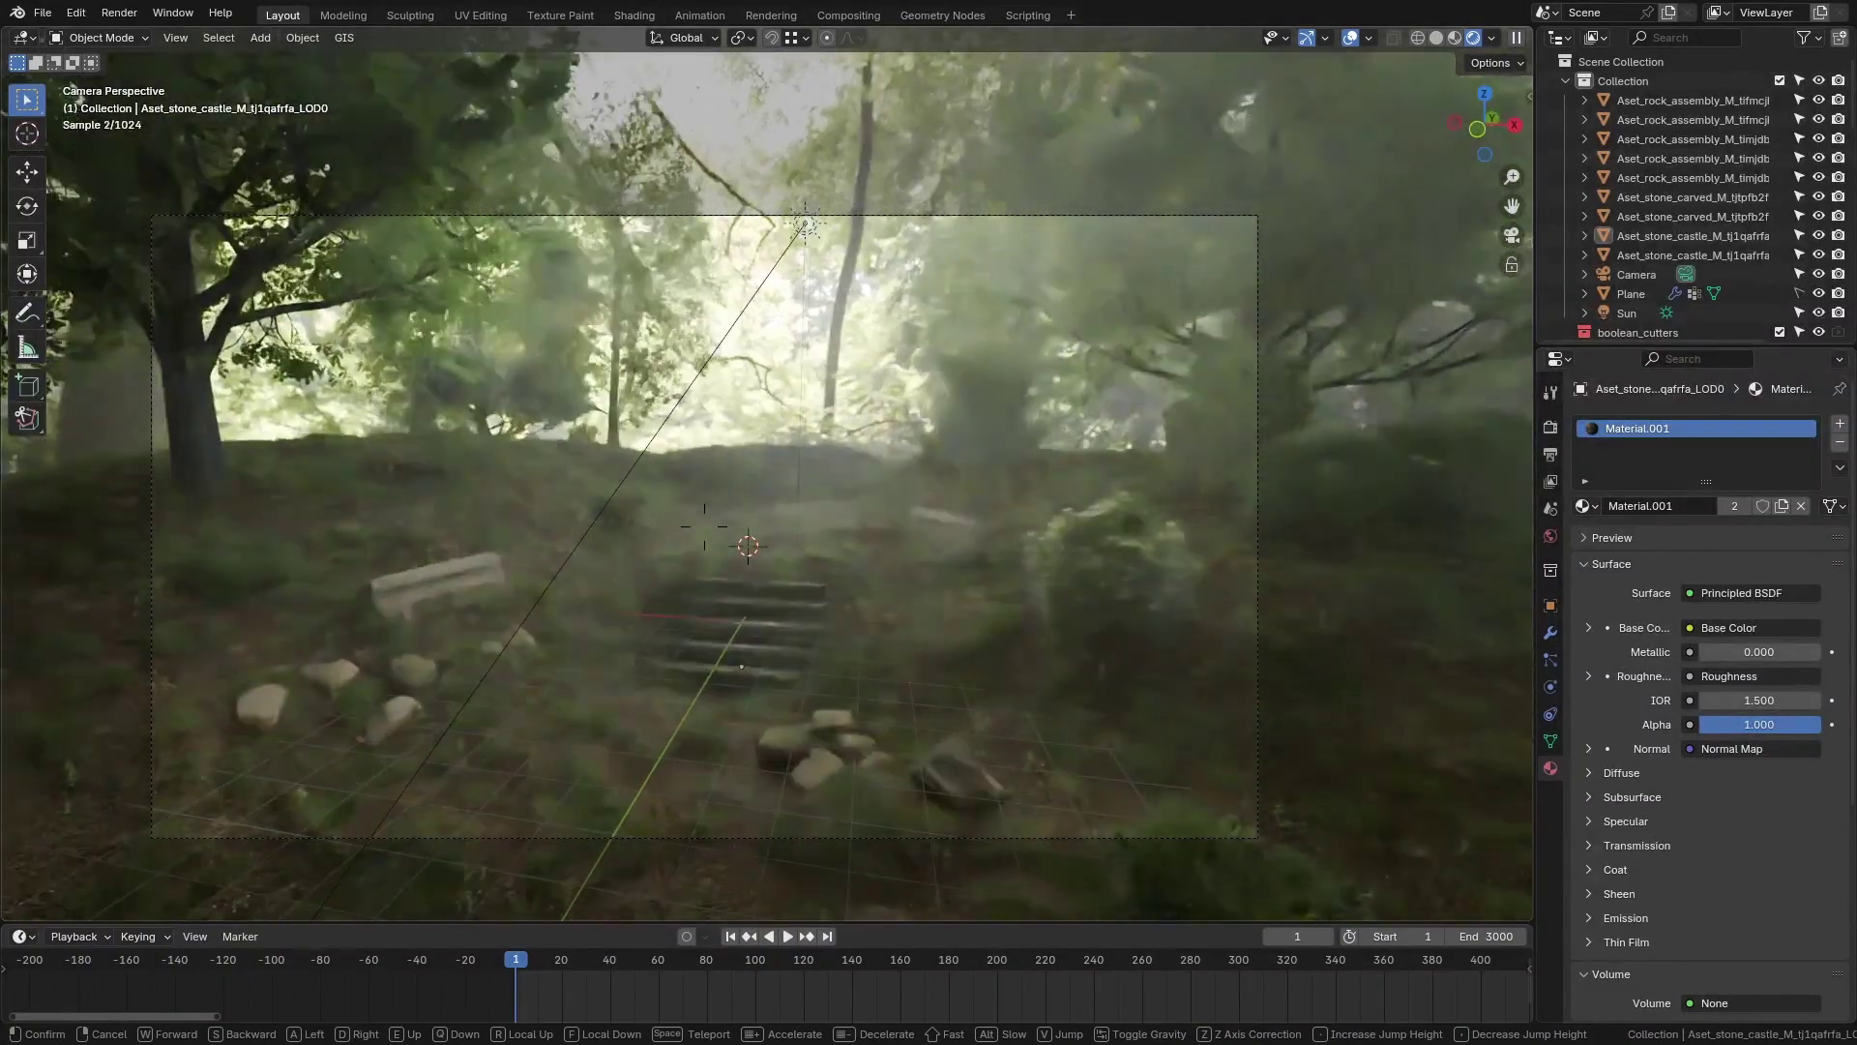
key("w")
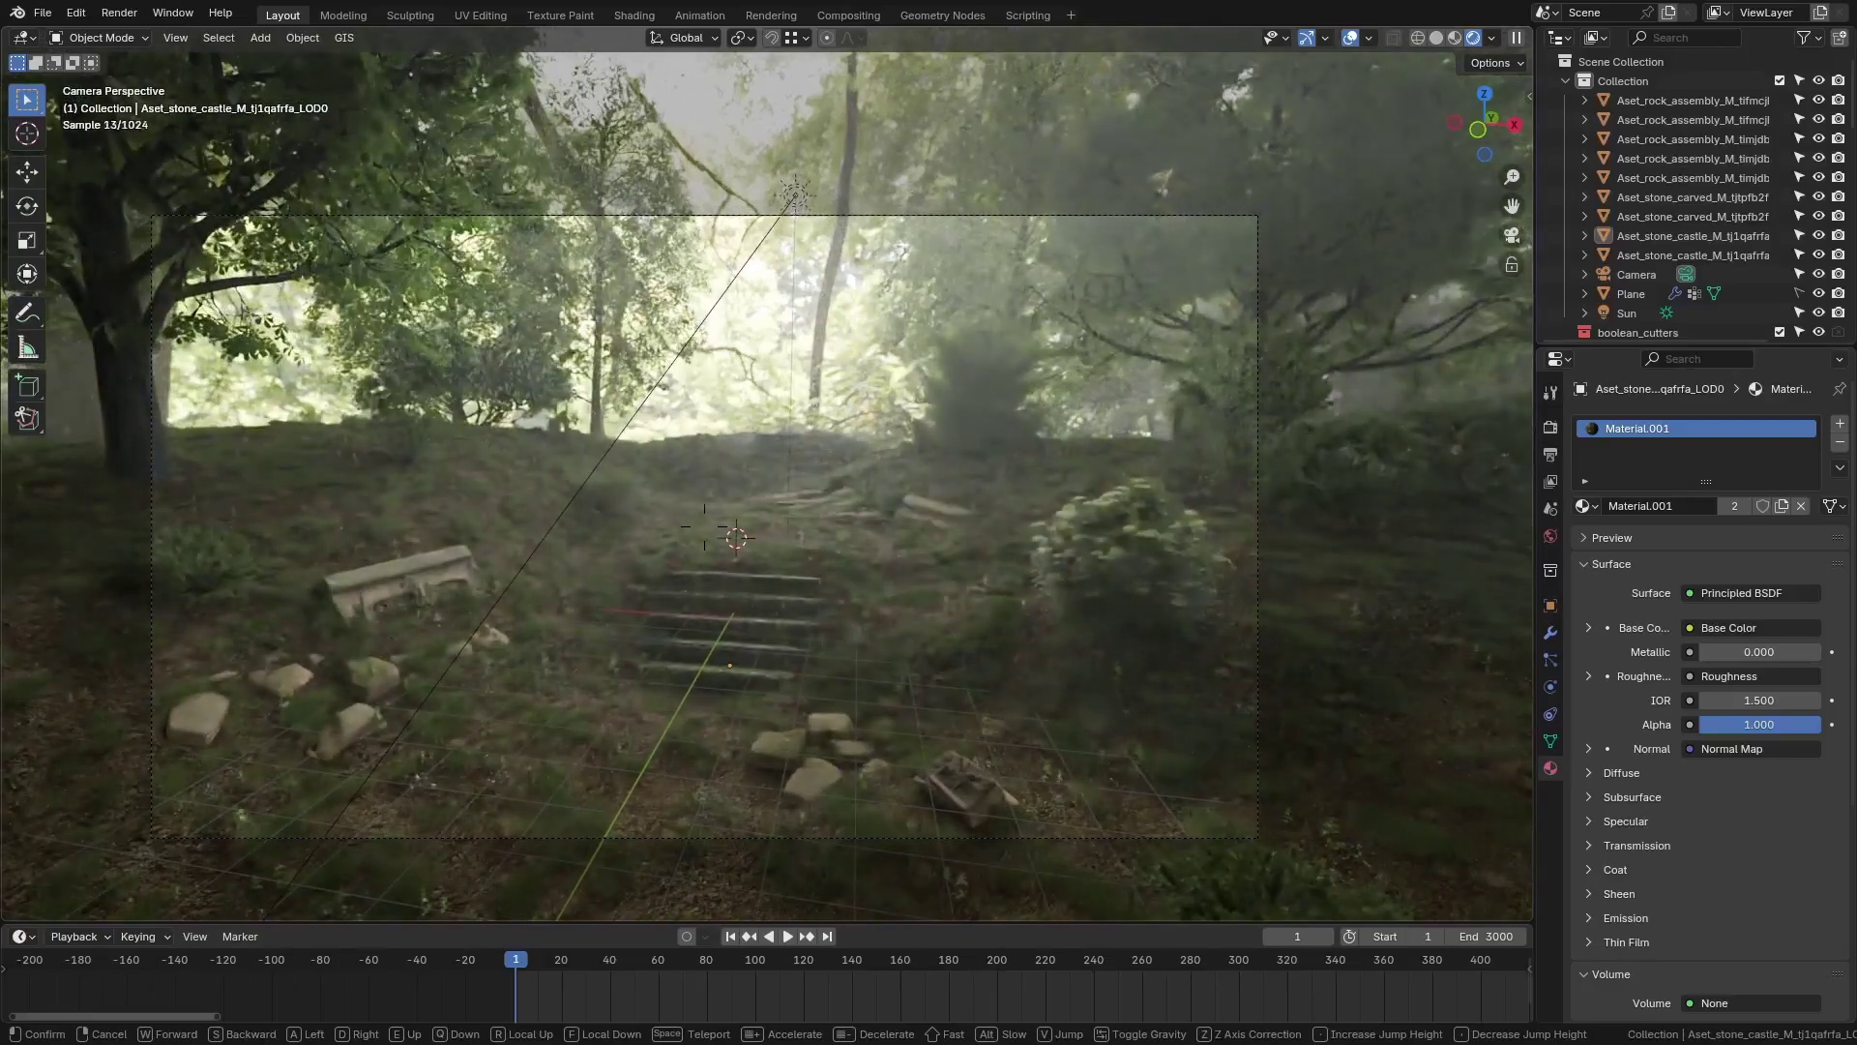
key("w")
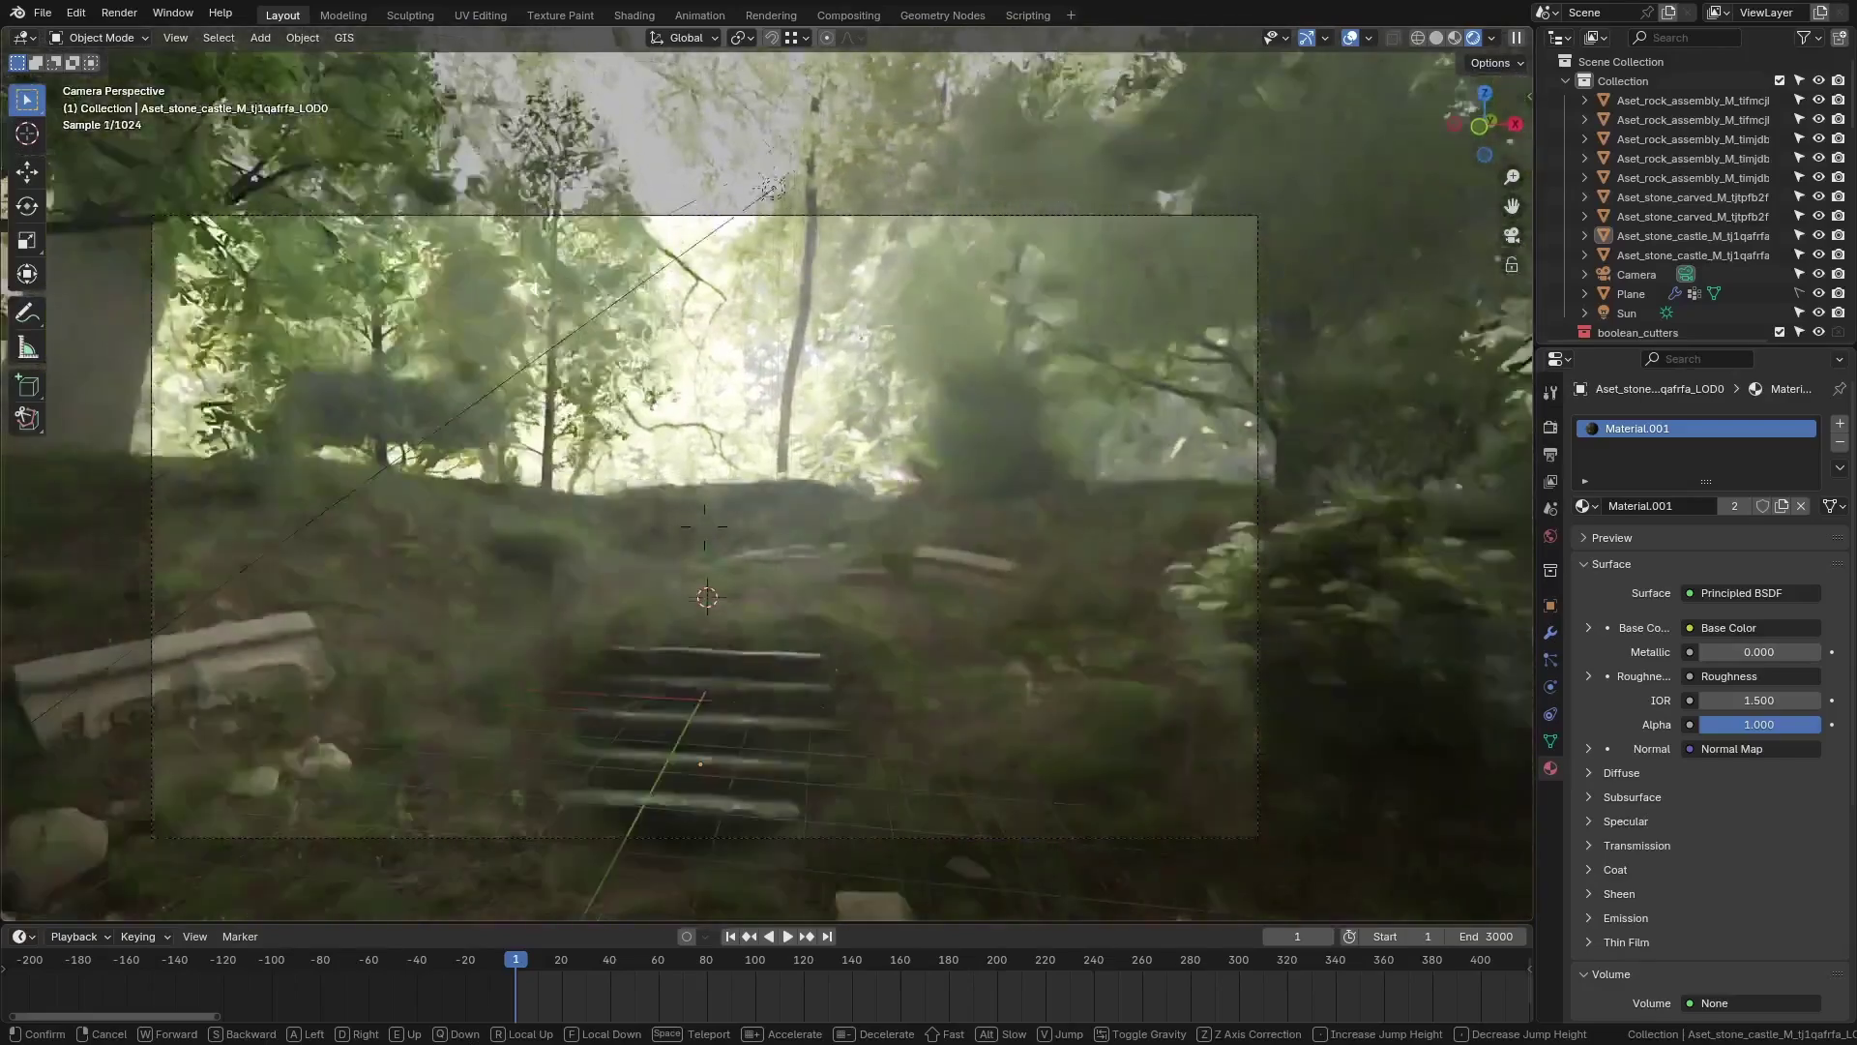
key("s")
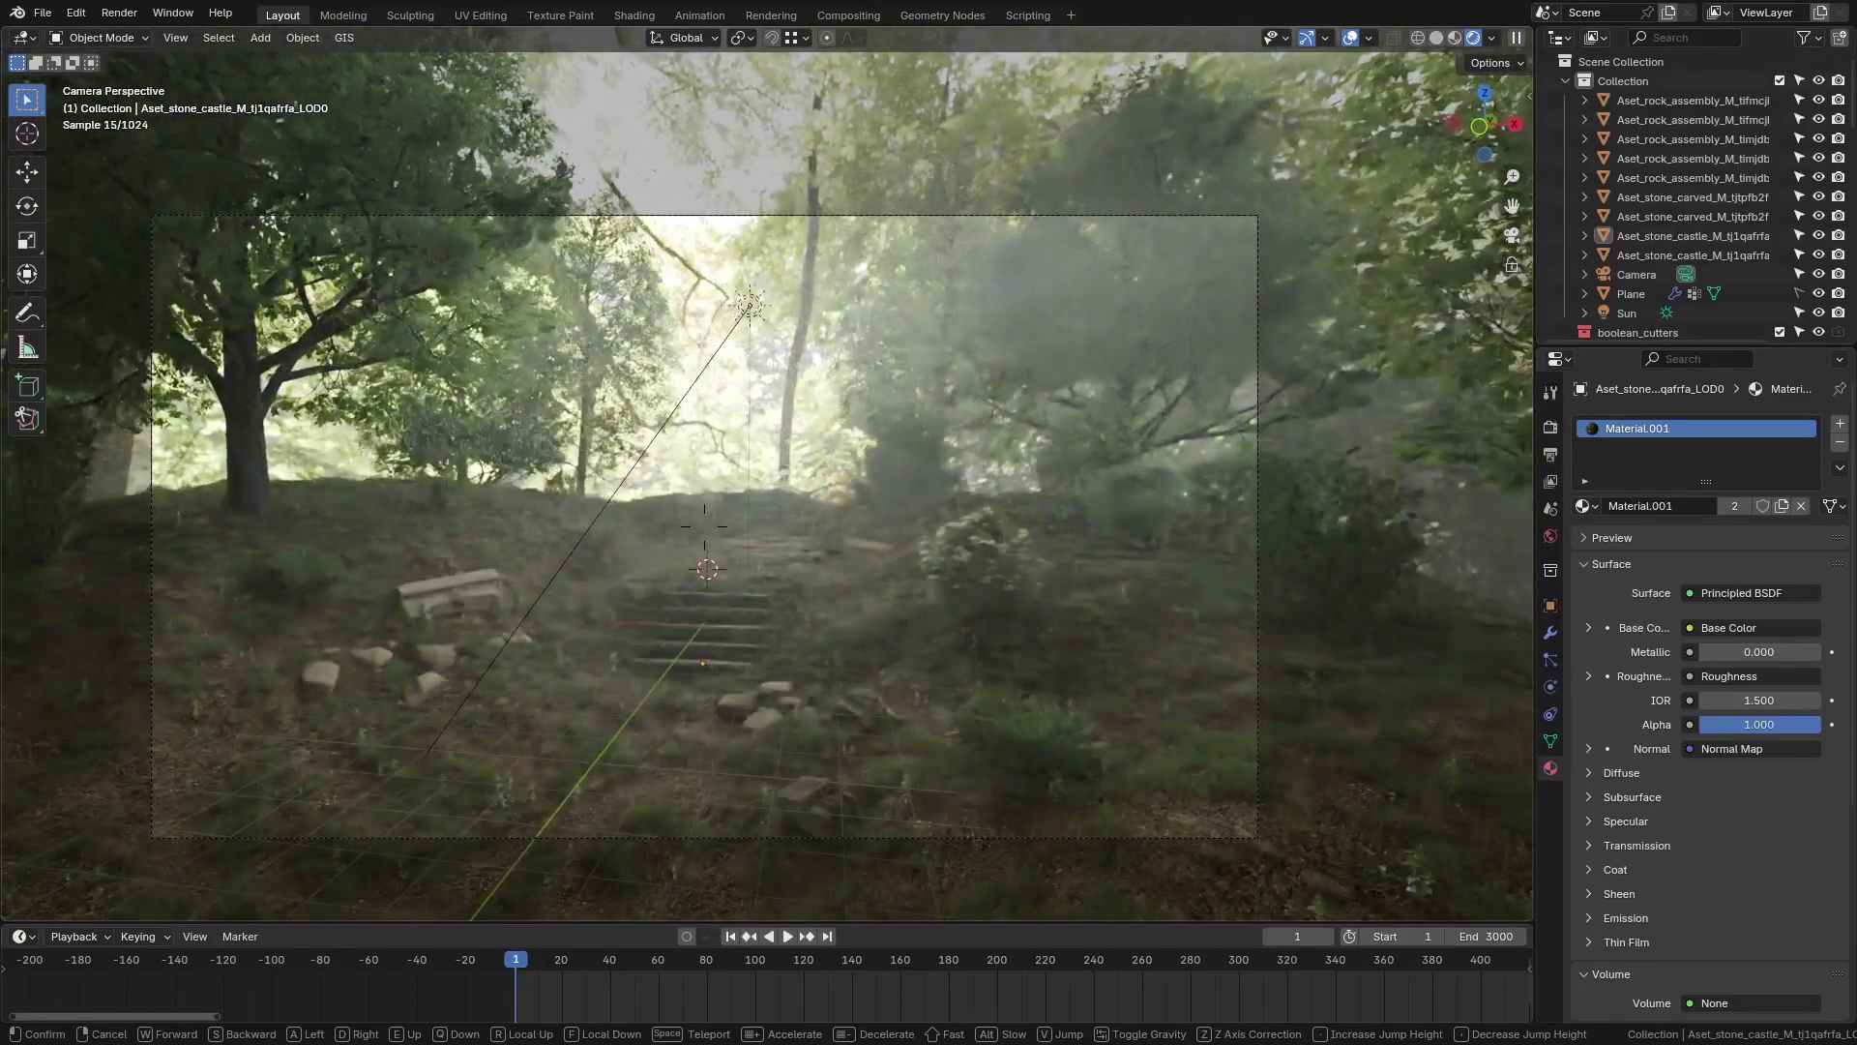
key("w")
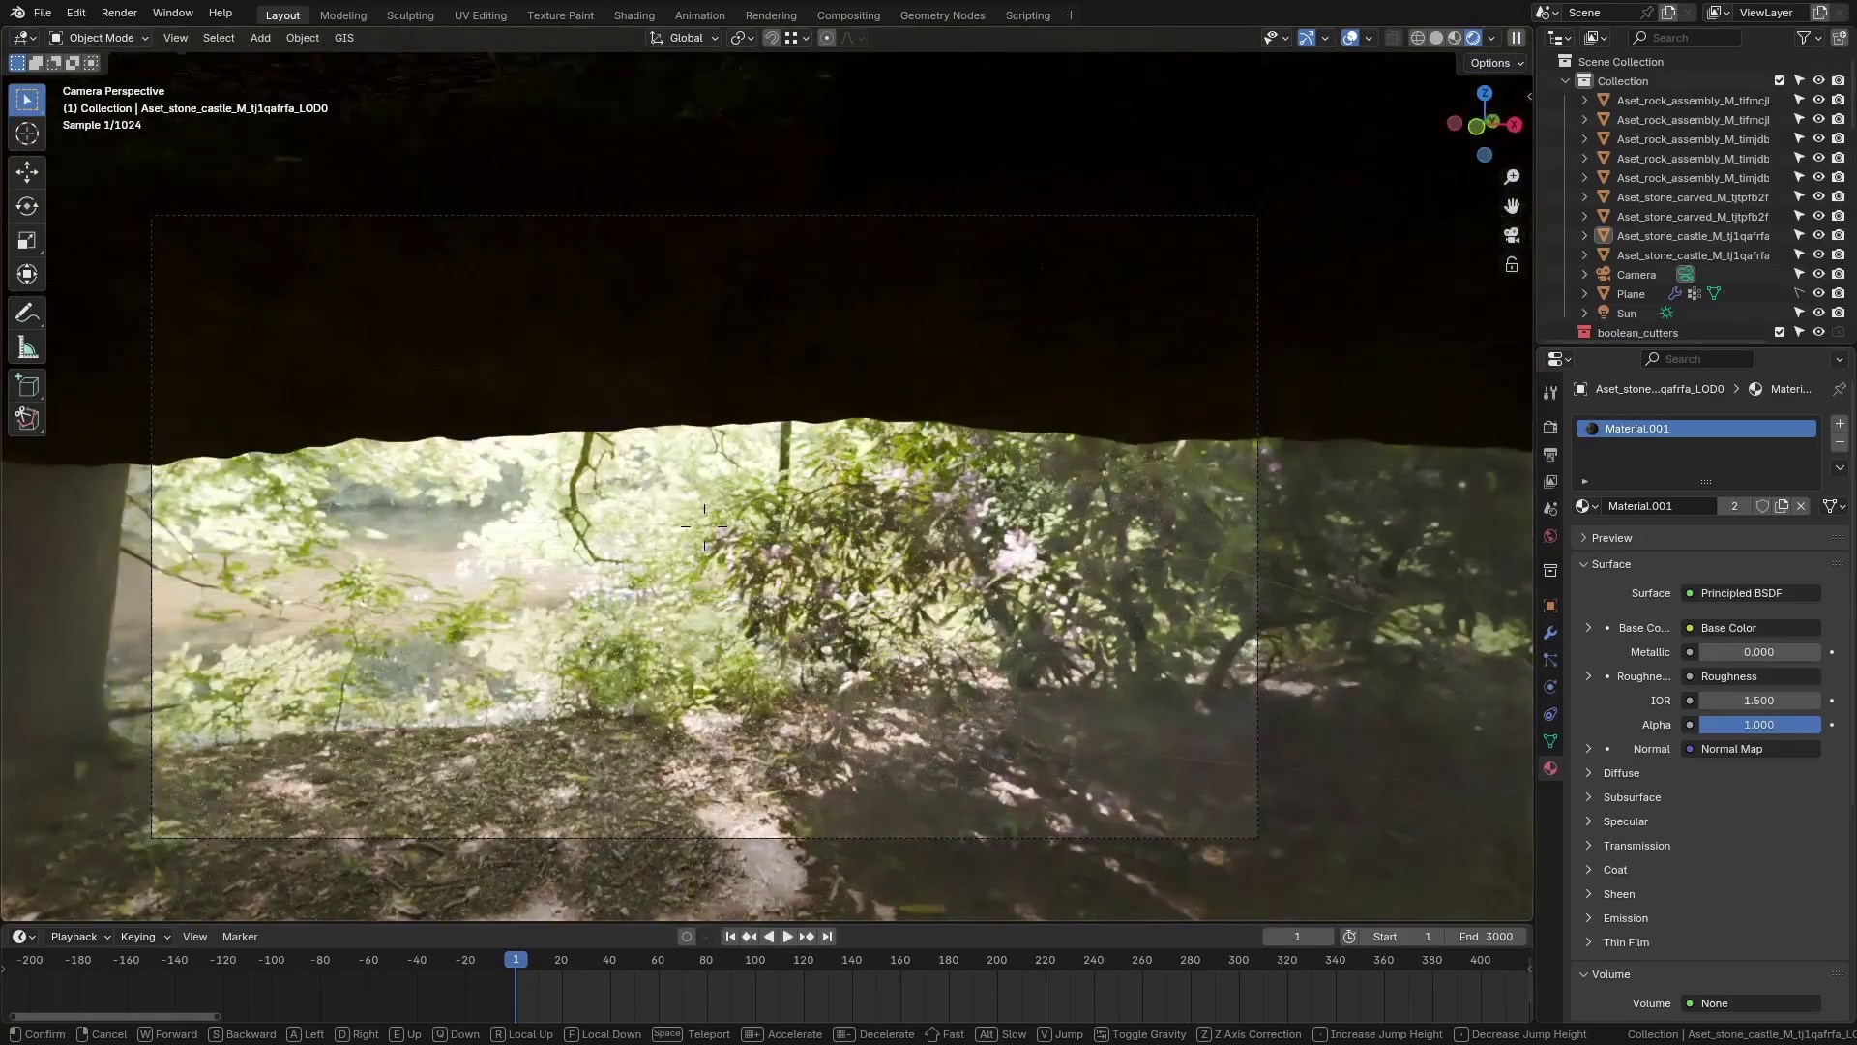
key("Escape")
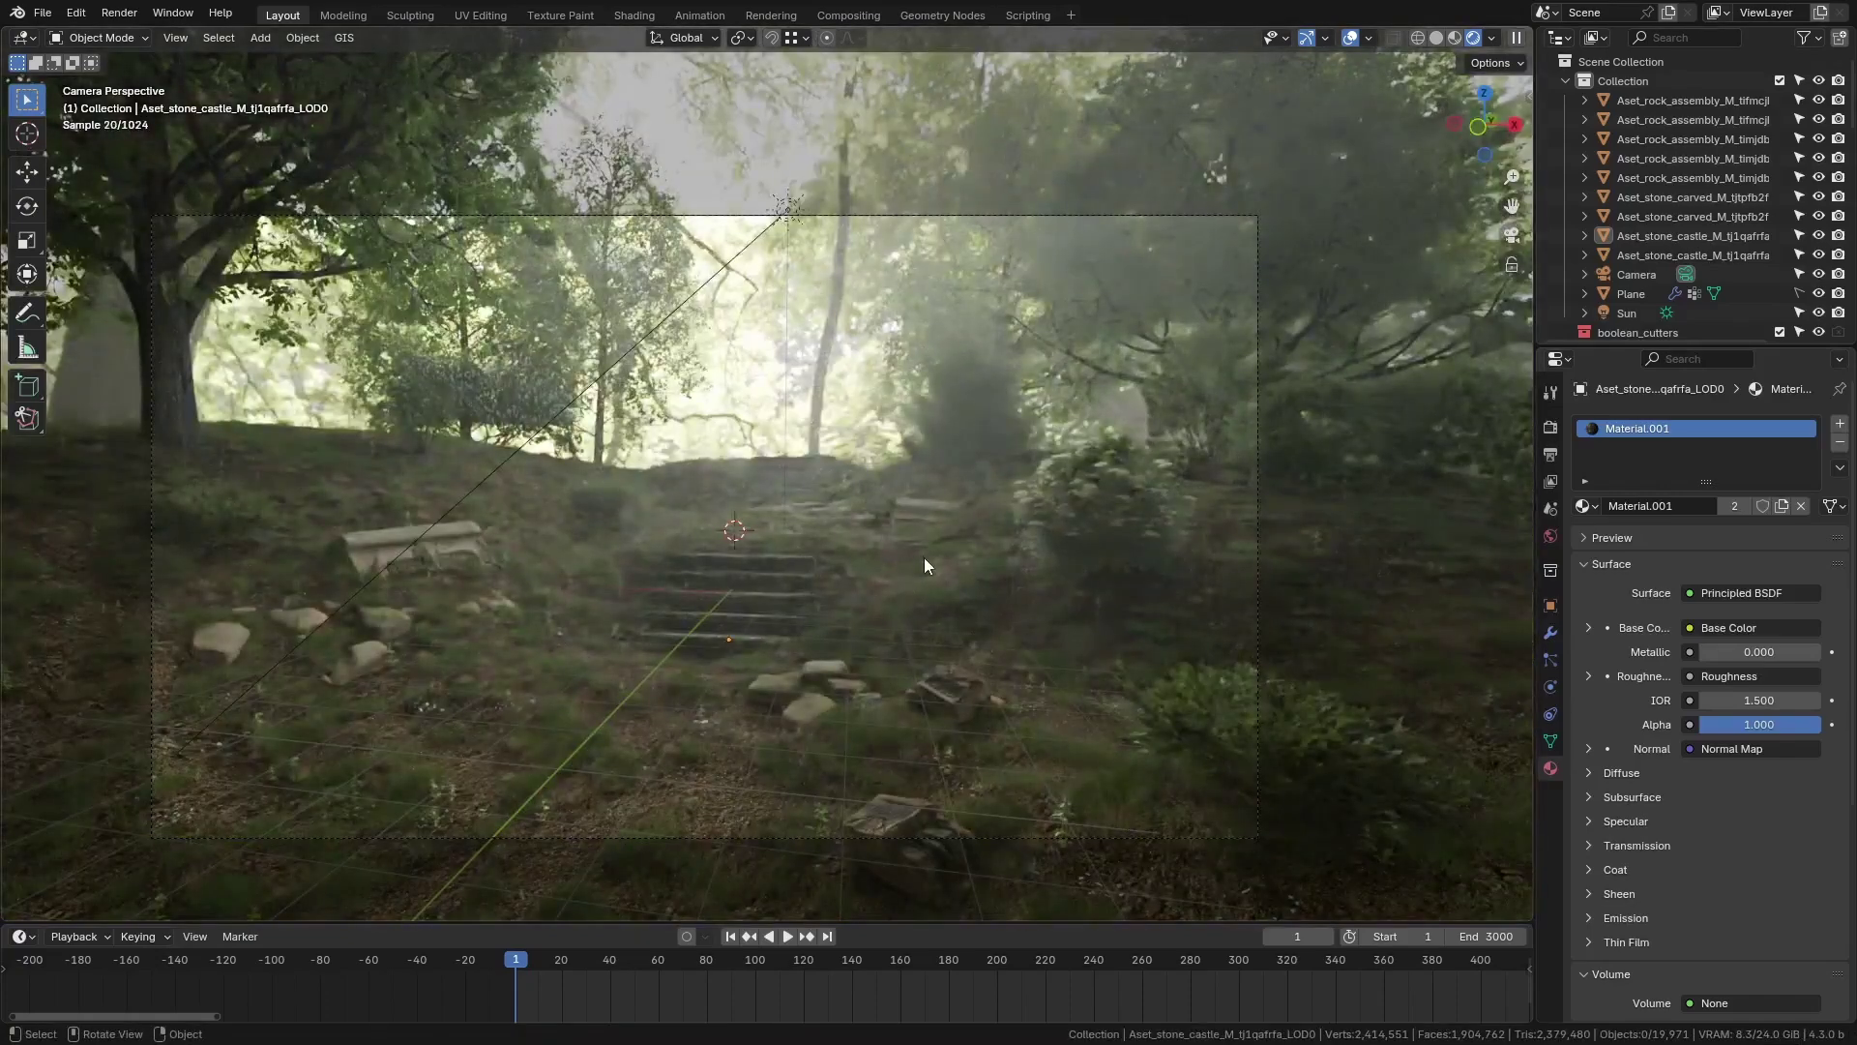
Try walking the camera over the ground, up the stone stairs and past the bench, and discard the camera moves.
key("shift+grave")
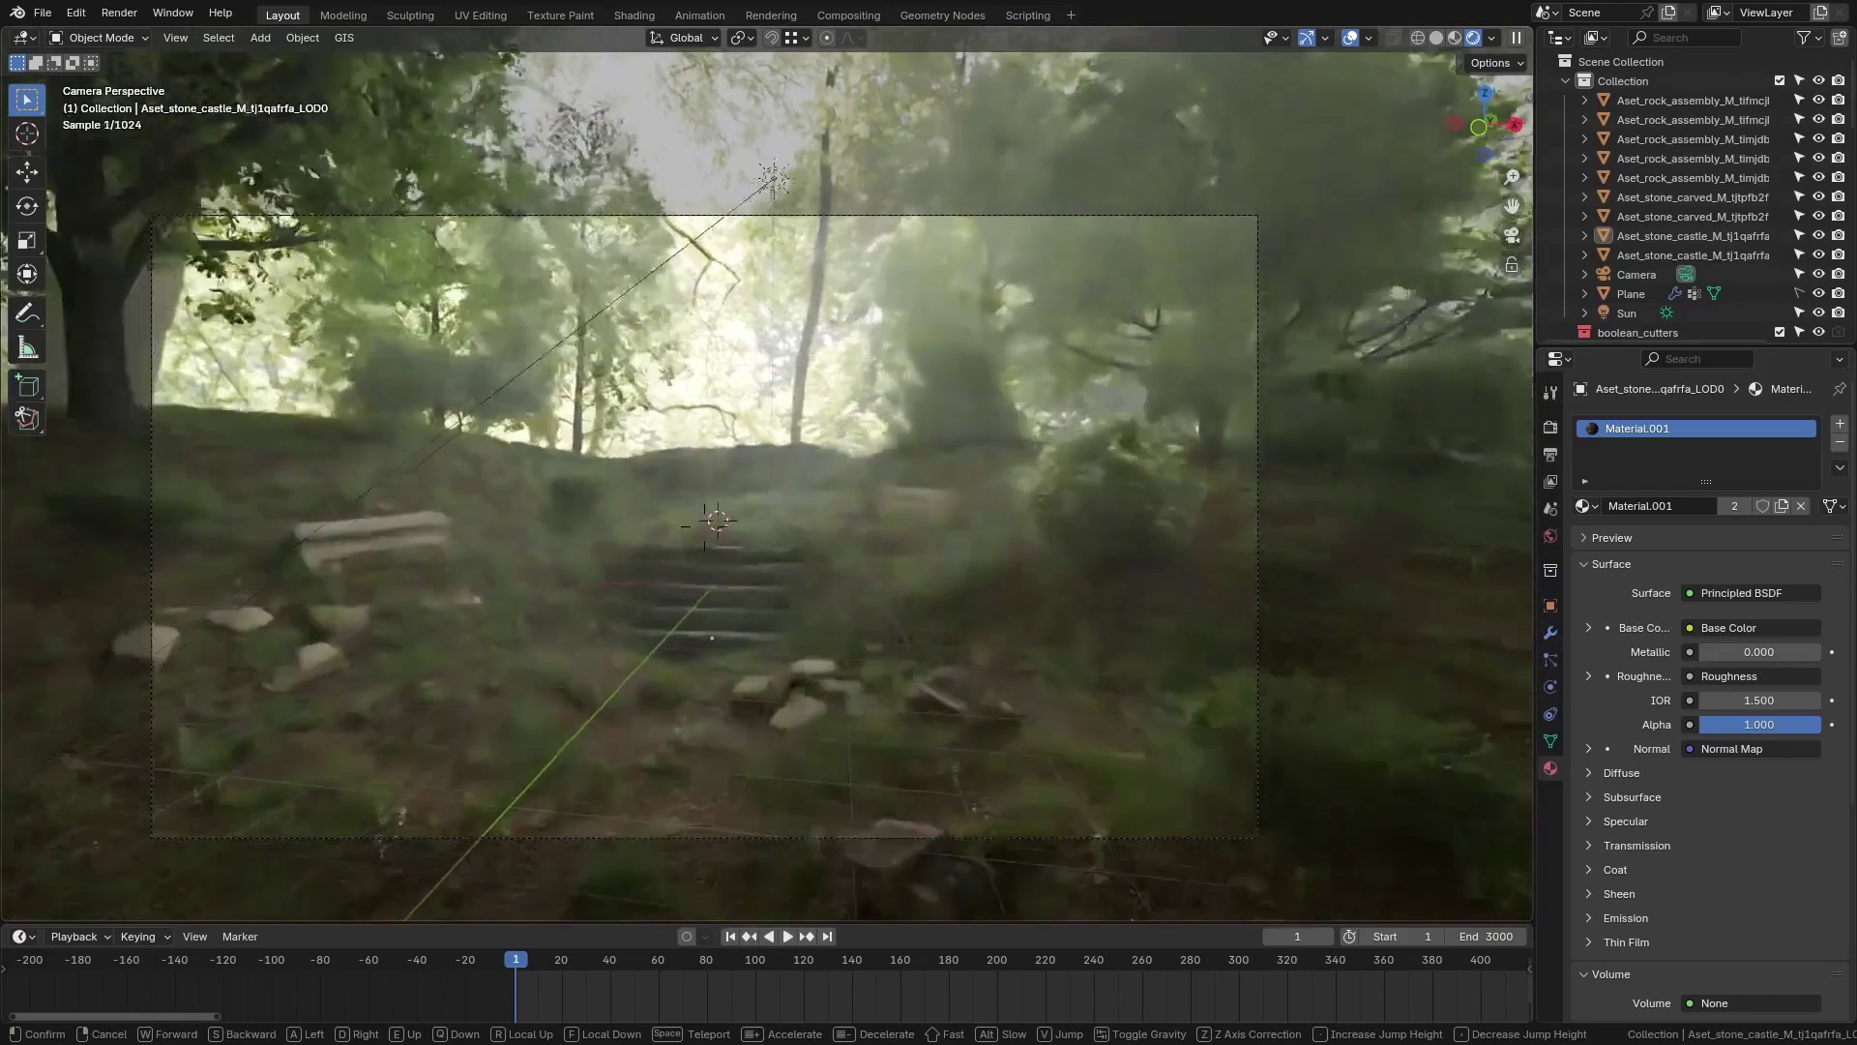
key("a")
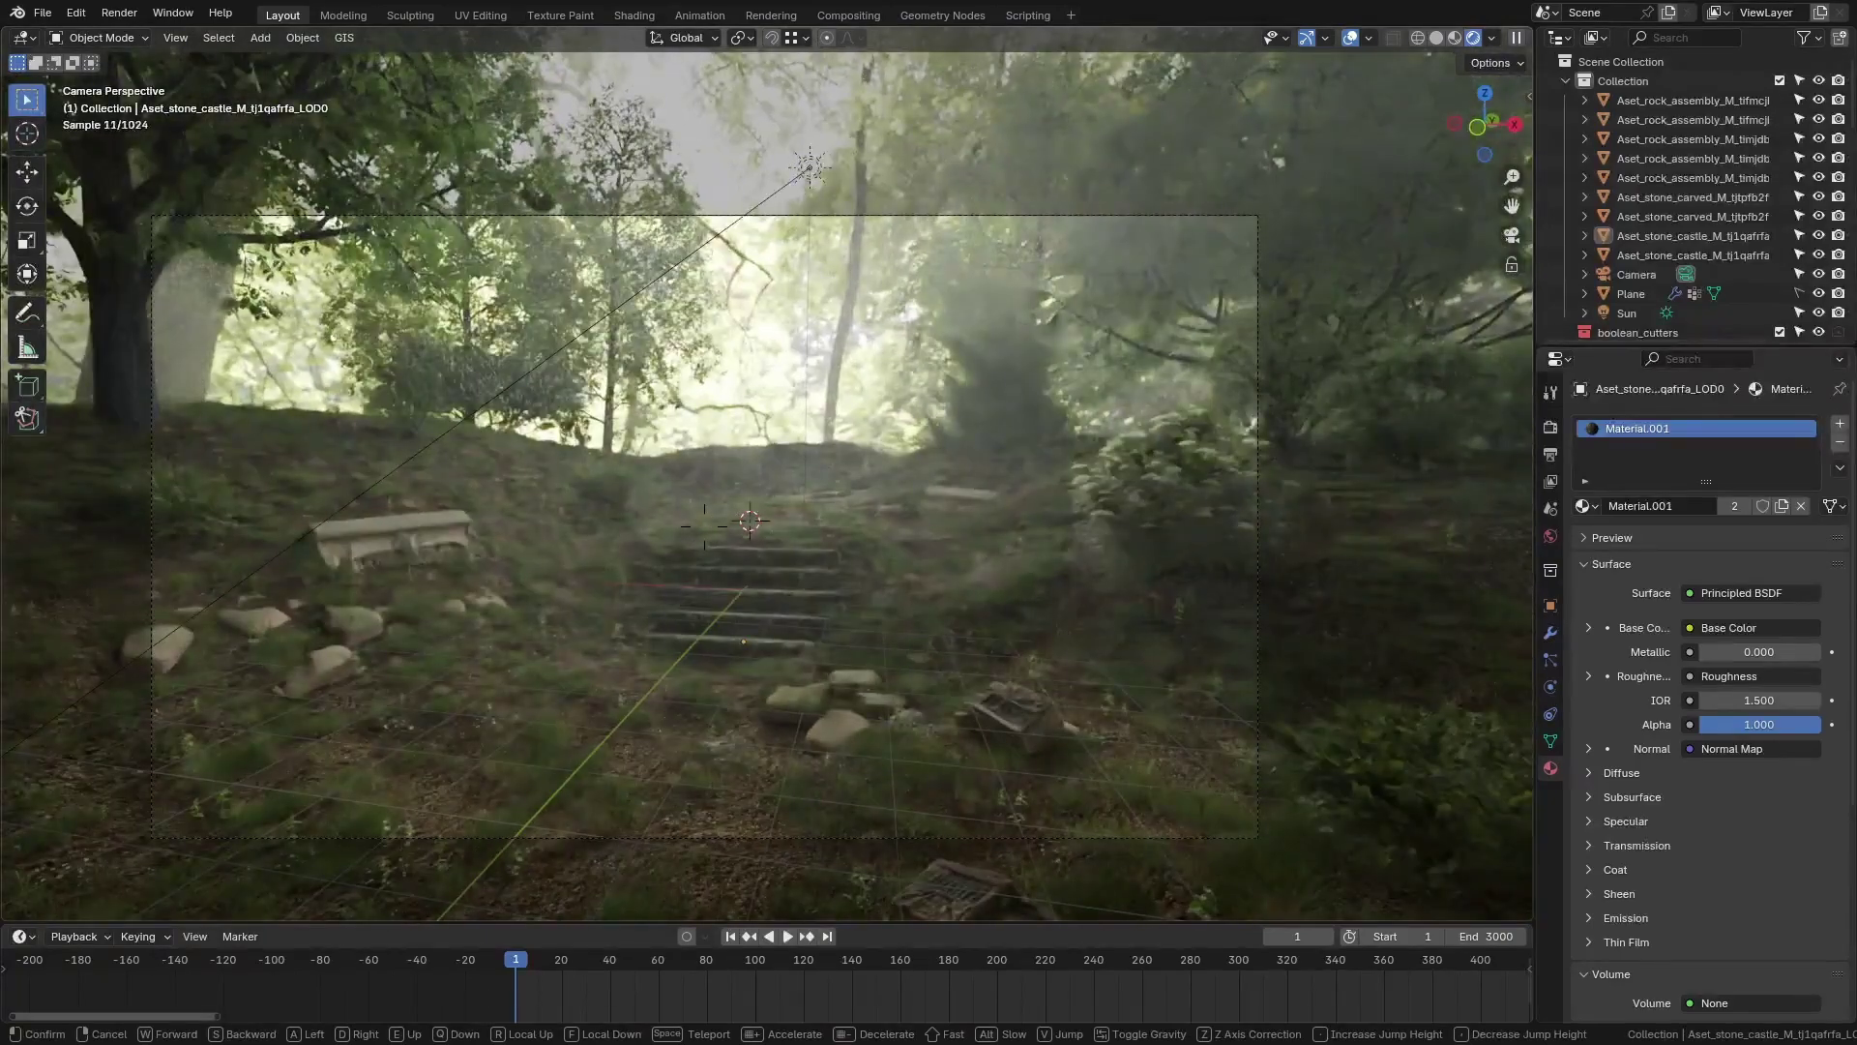
key("w")
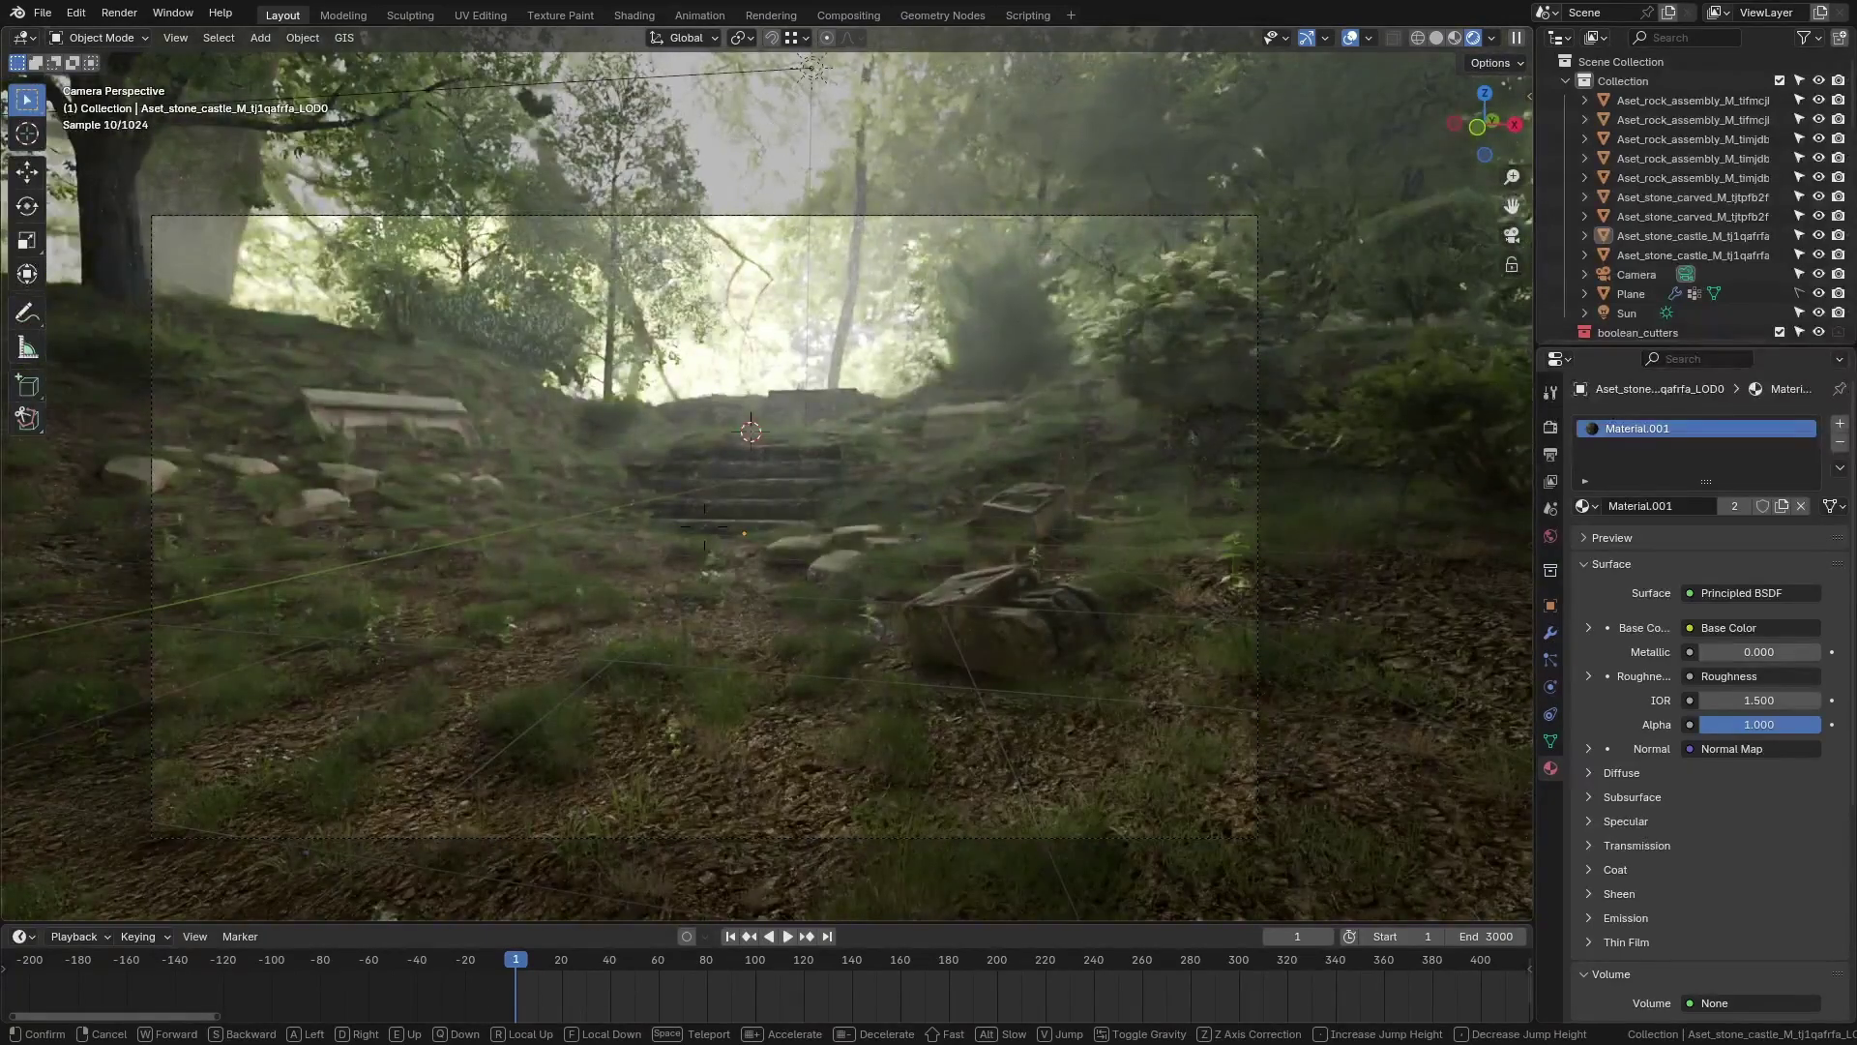
key("w")
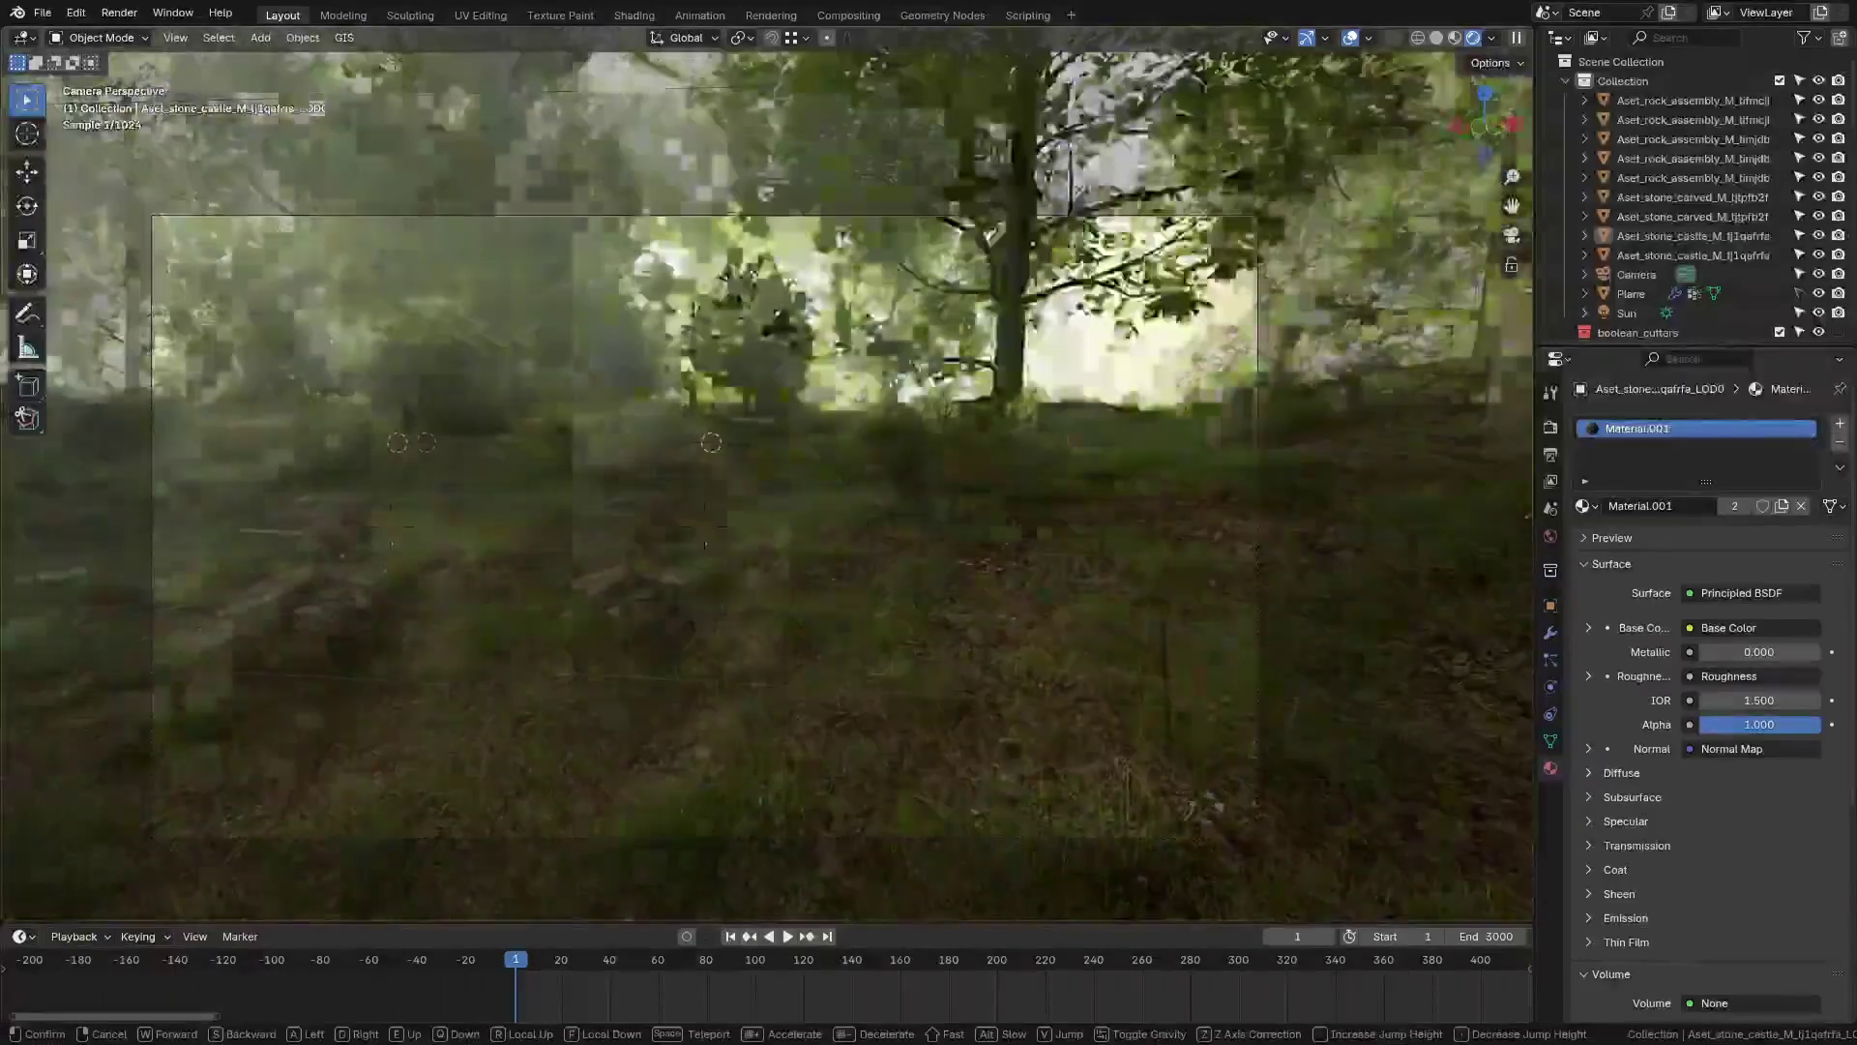
key("w")
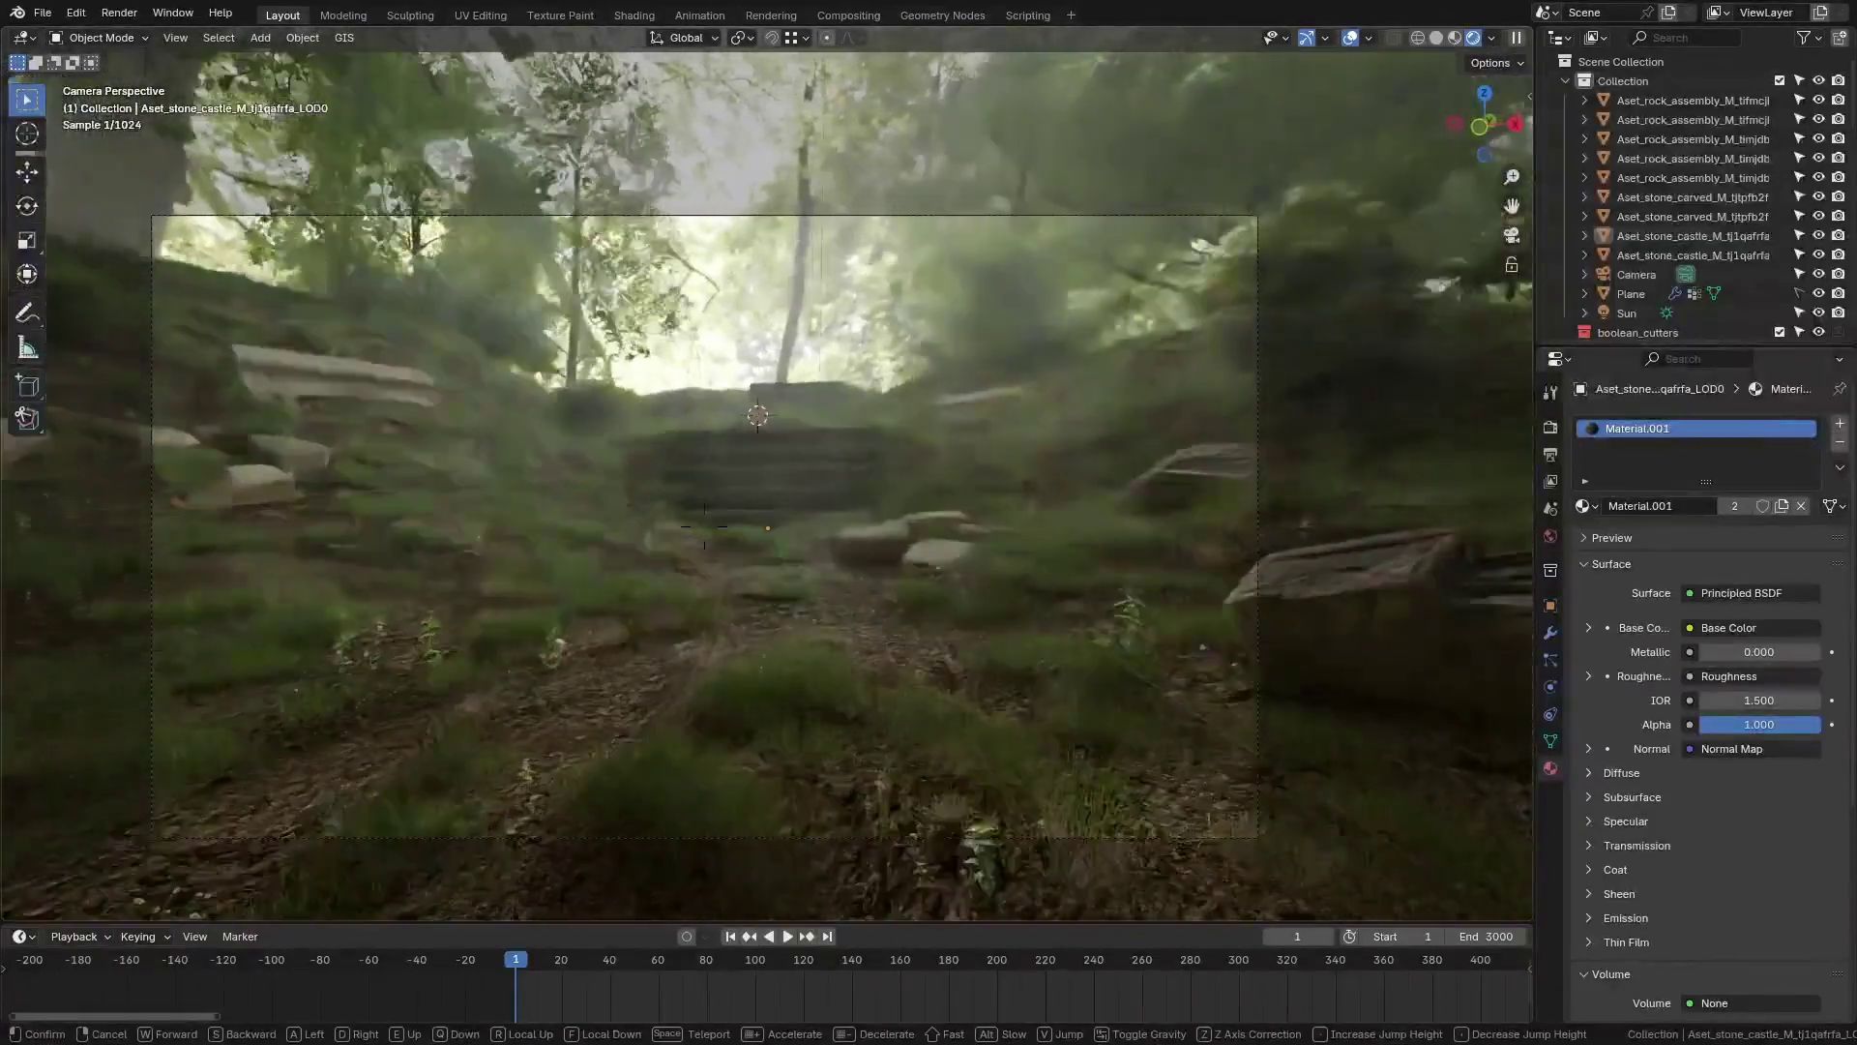
key("w")
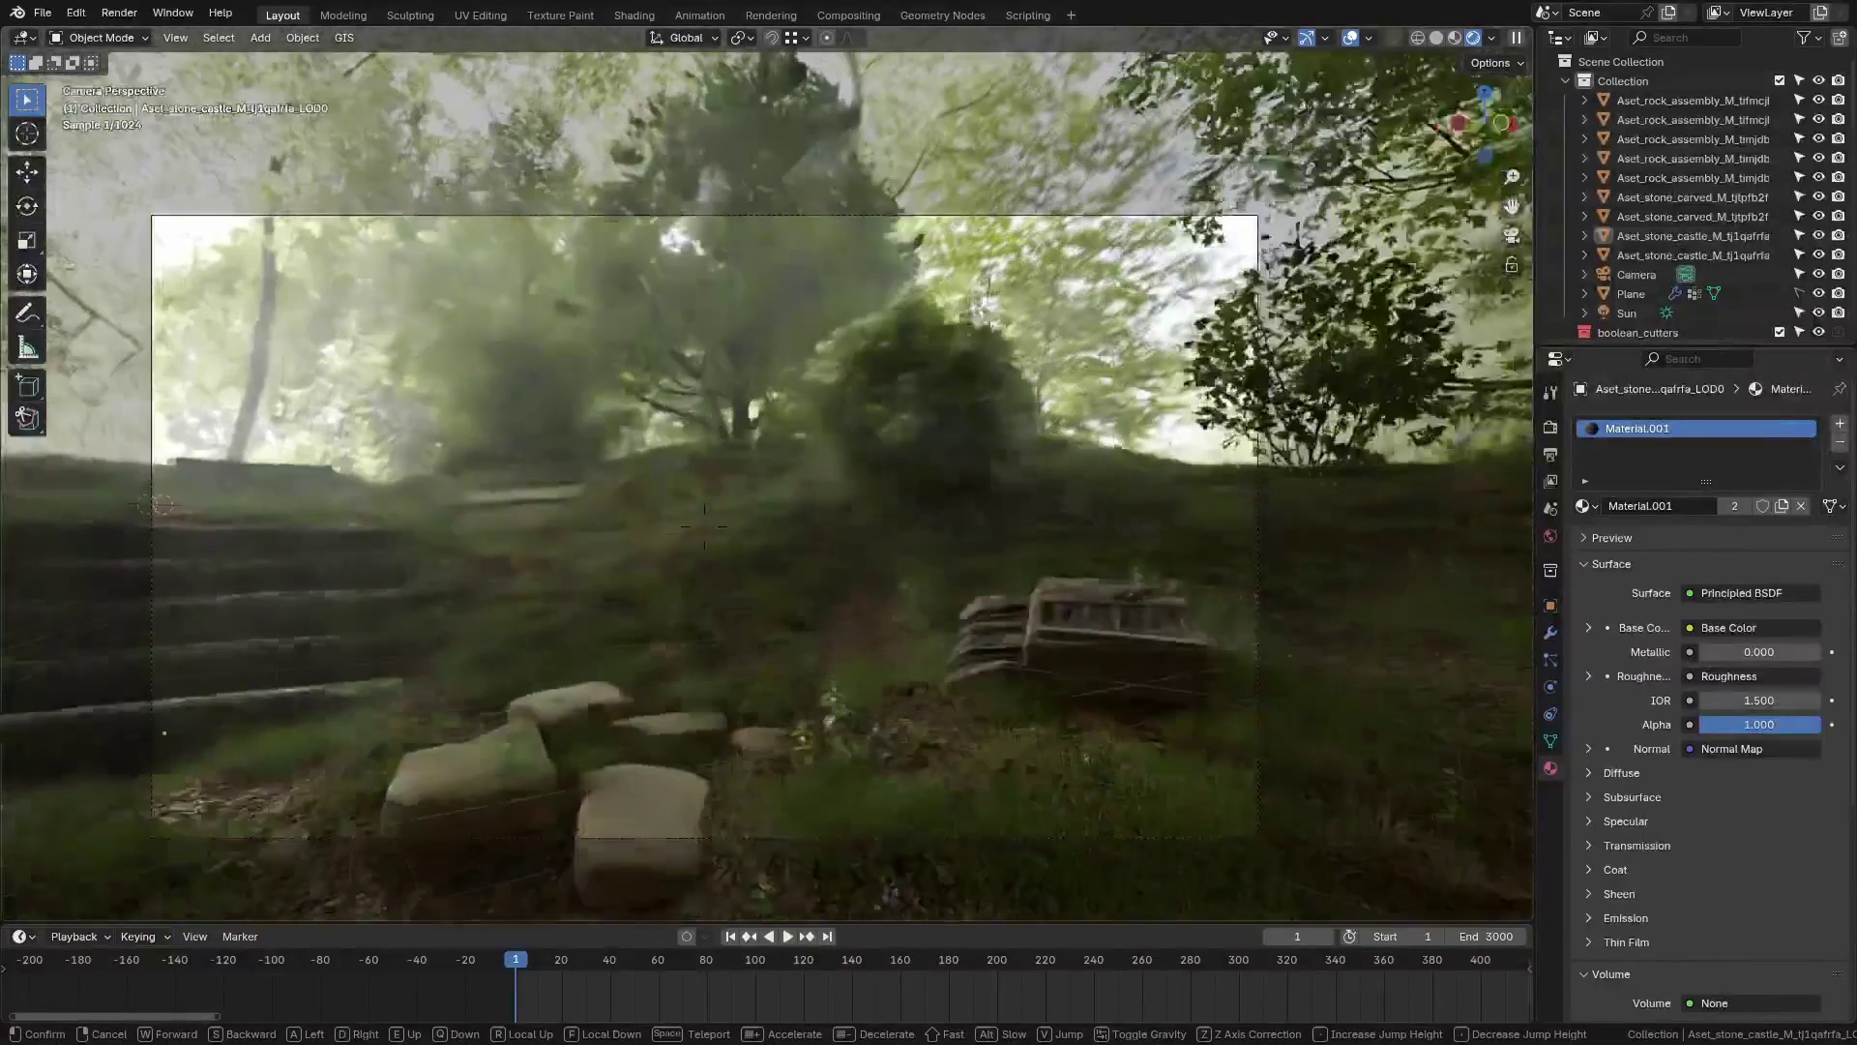
key("w")
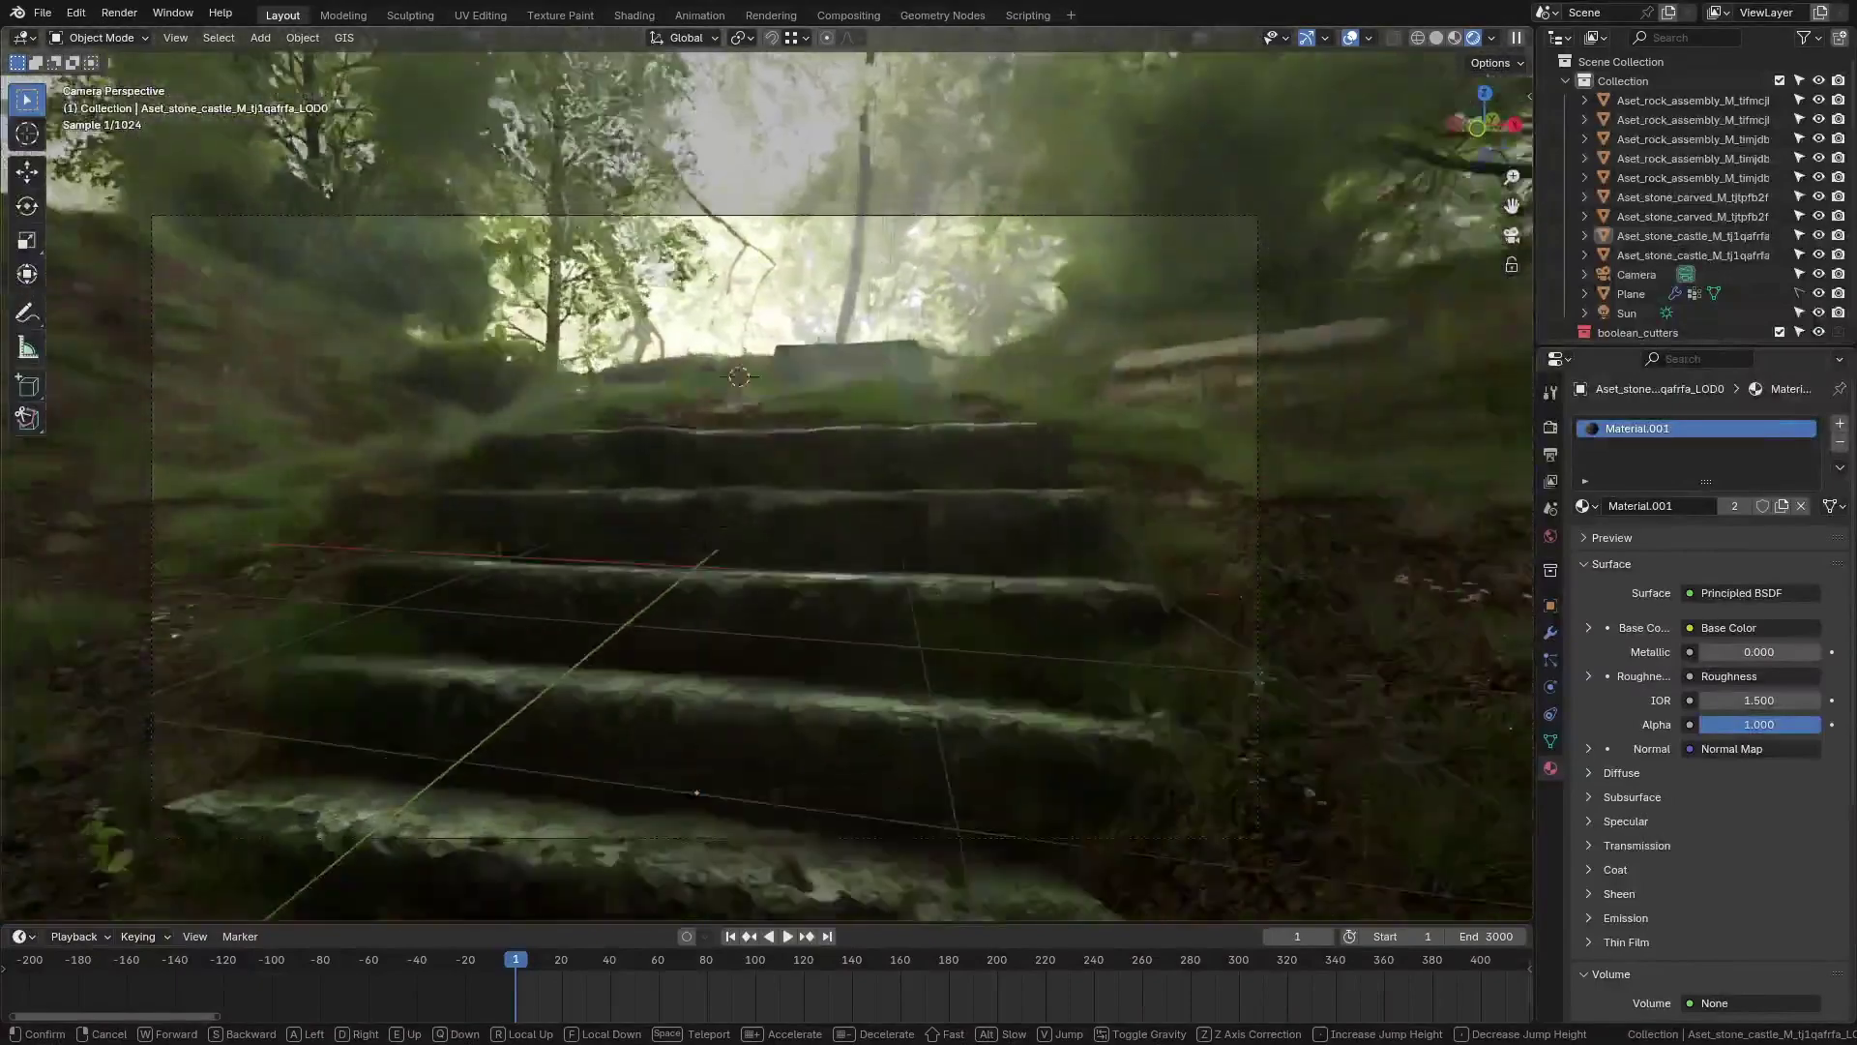
key("w")
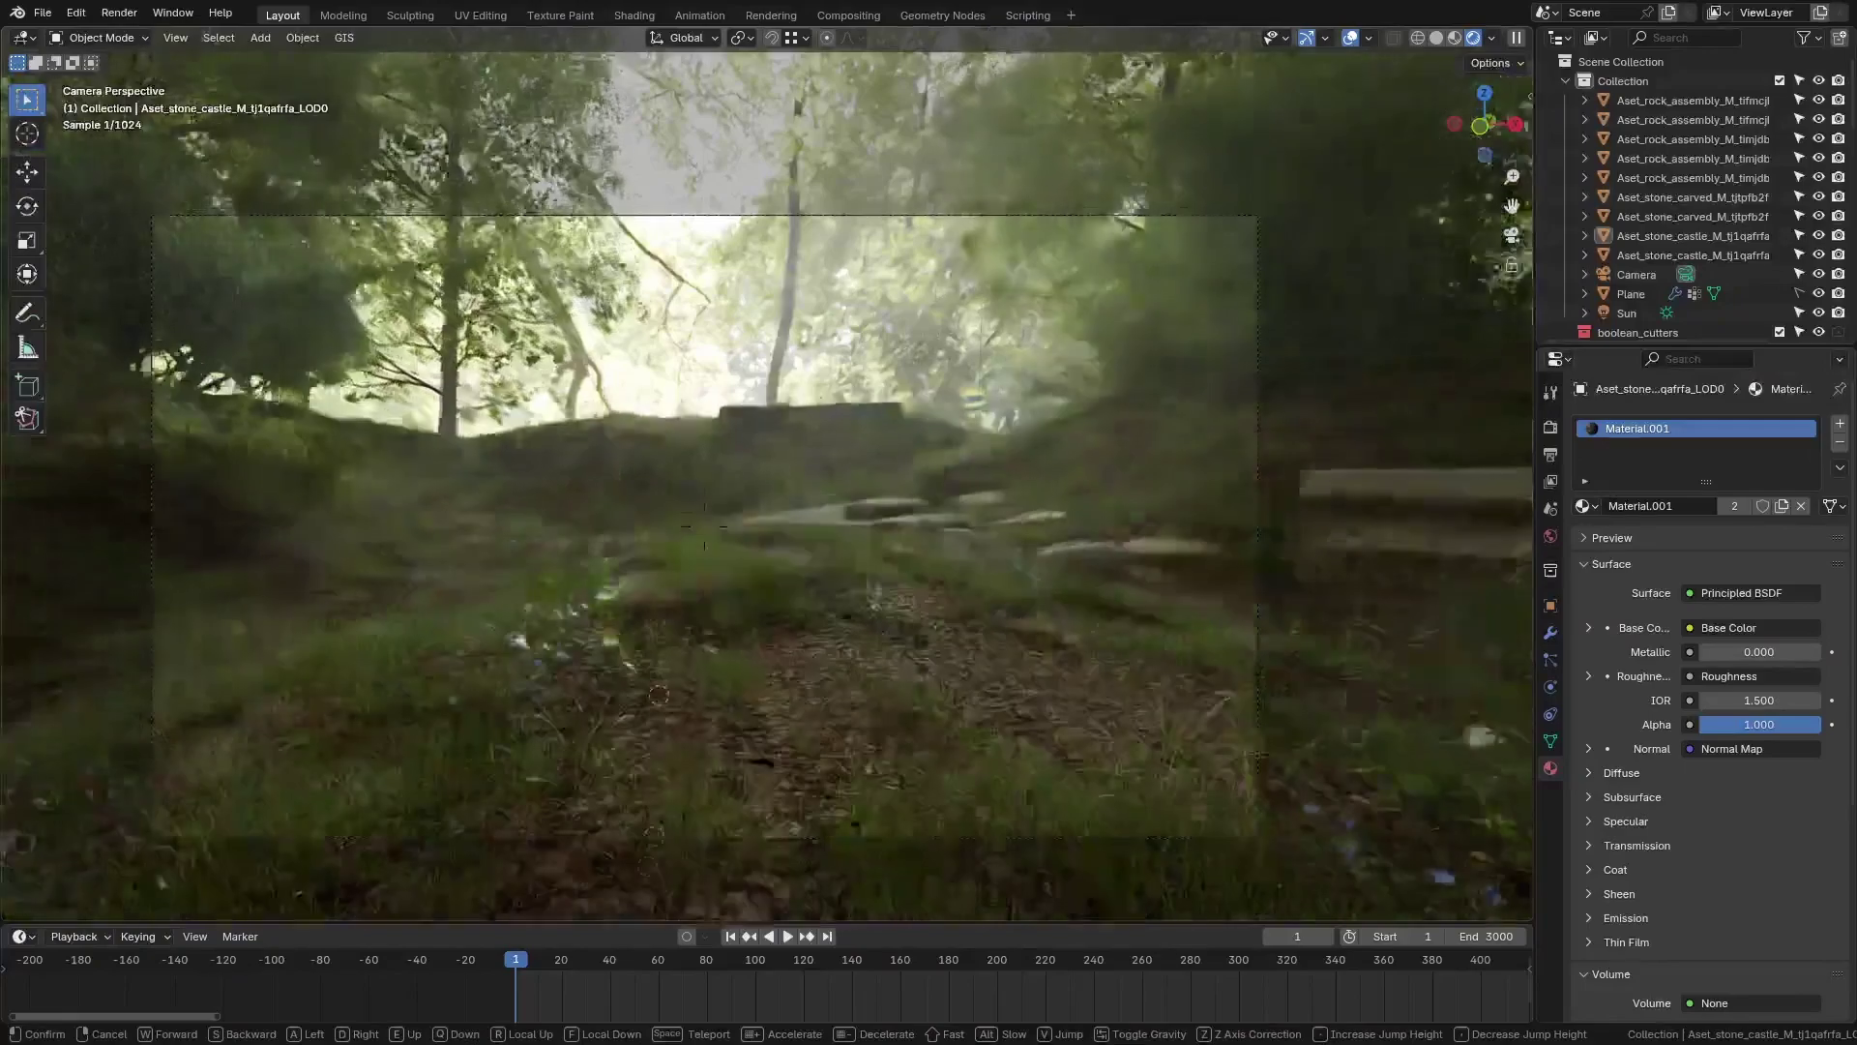
key("w")
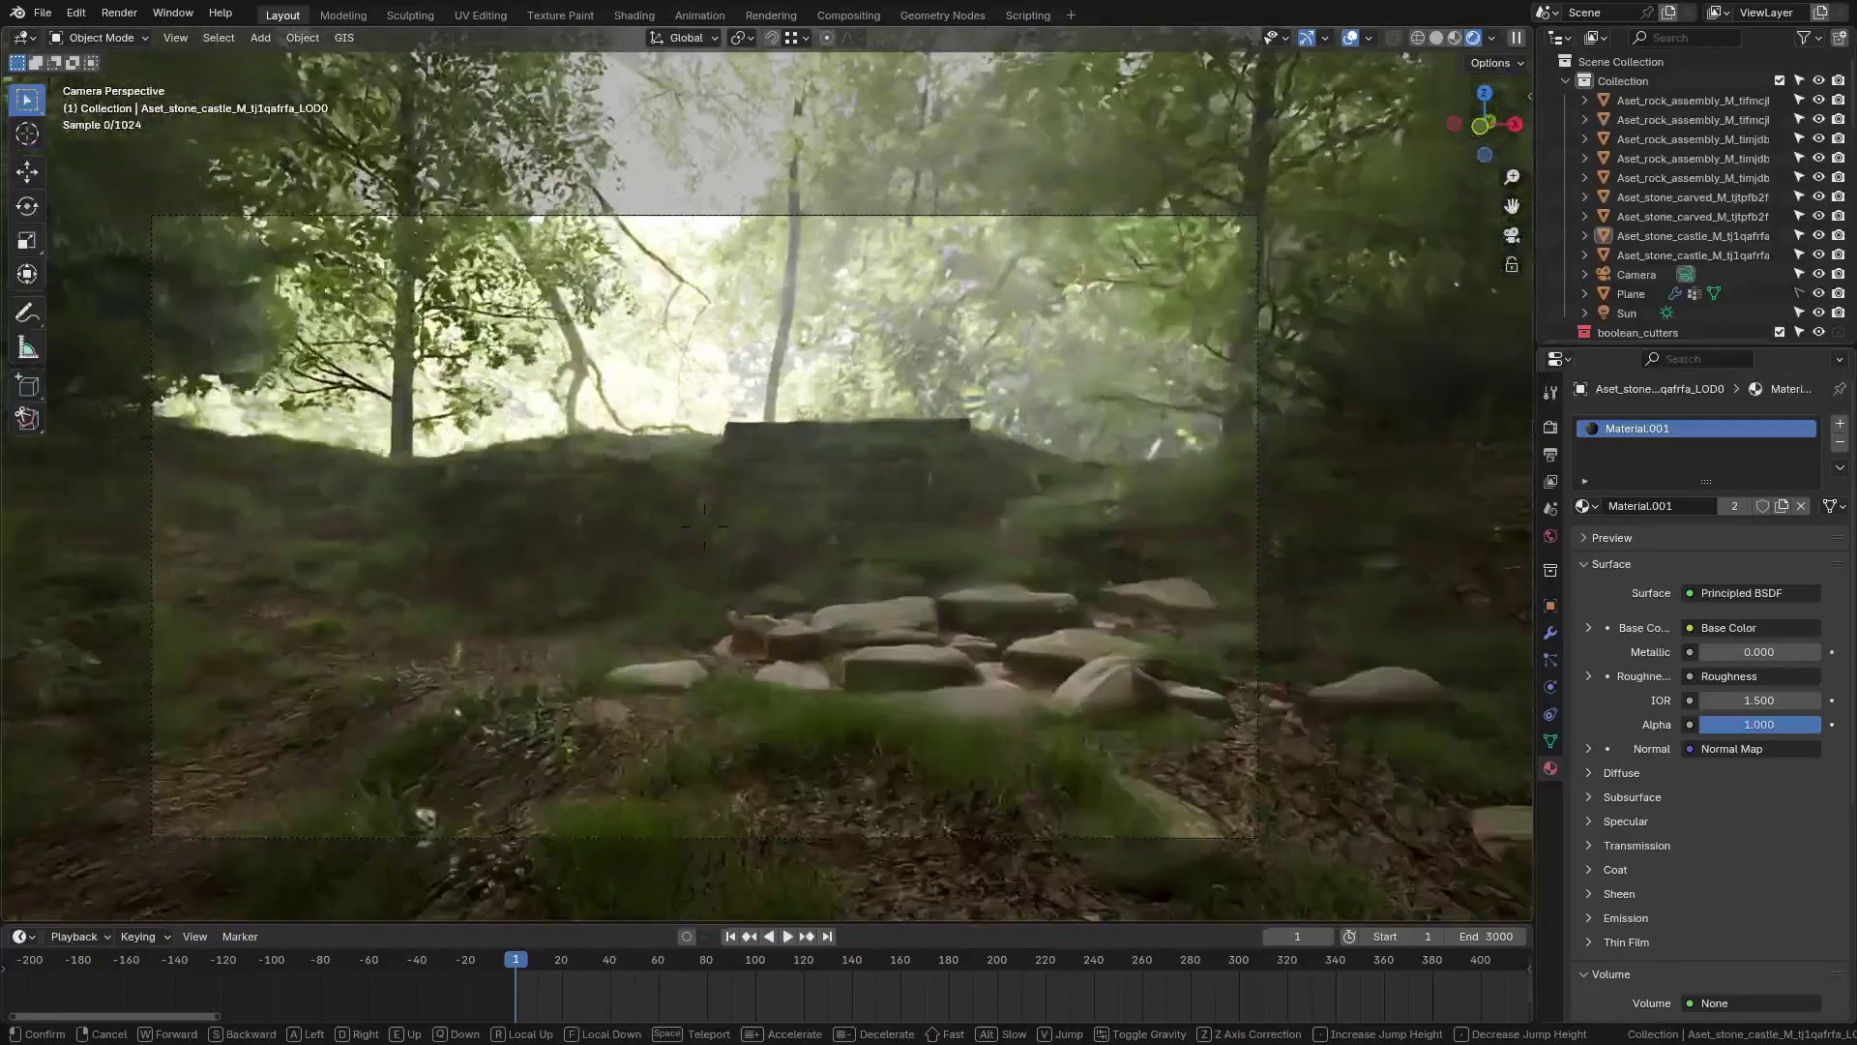
key("w")
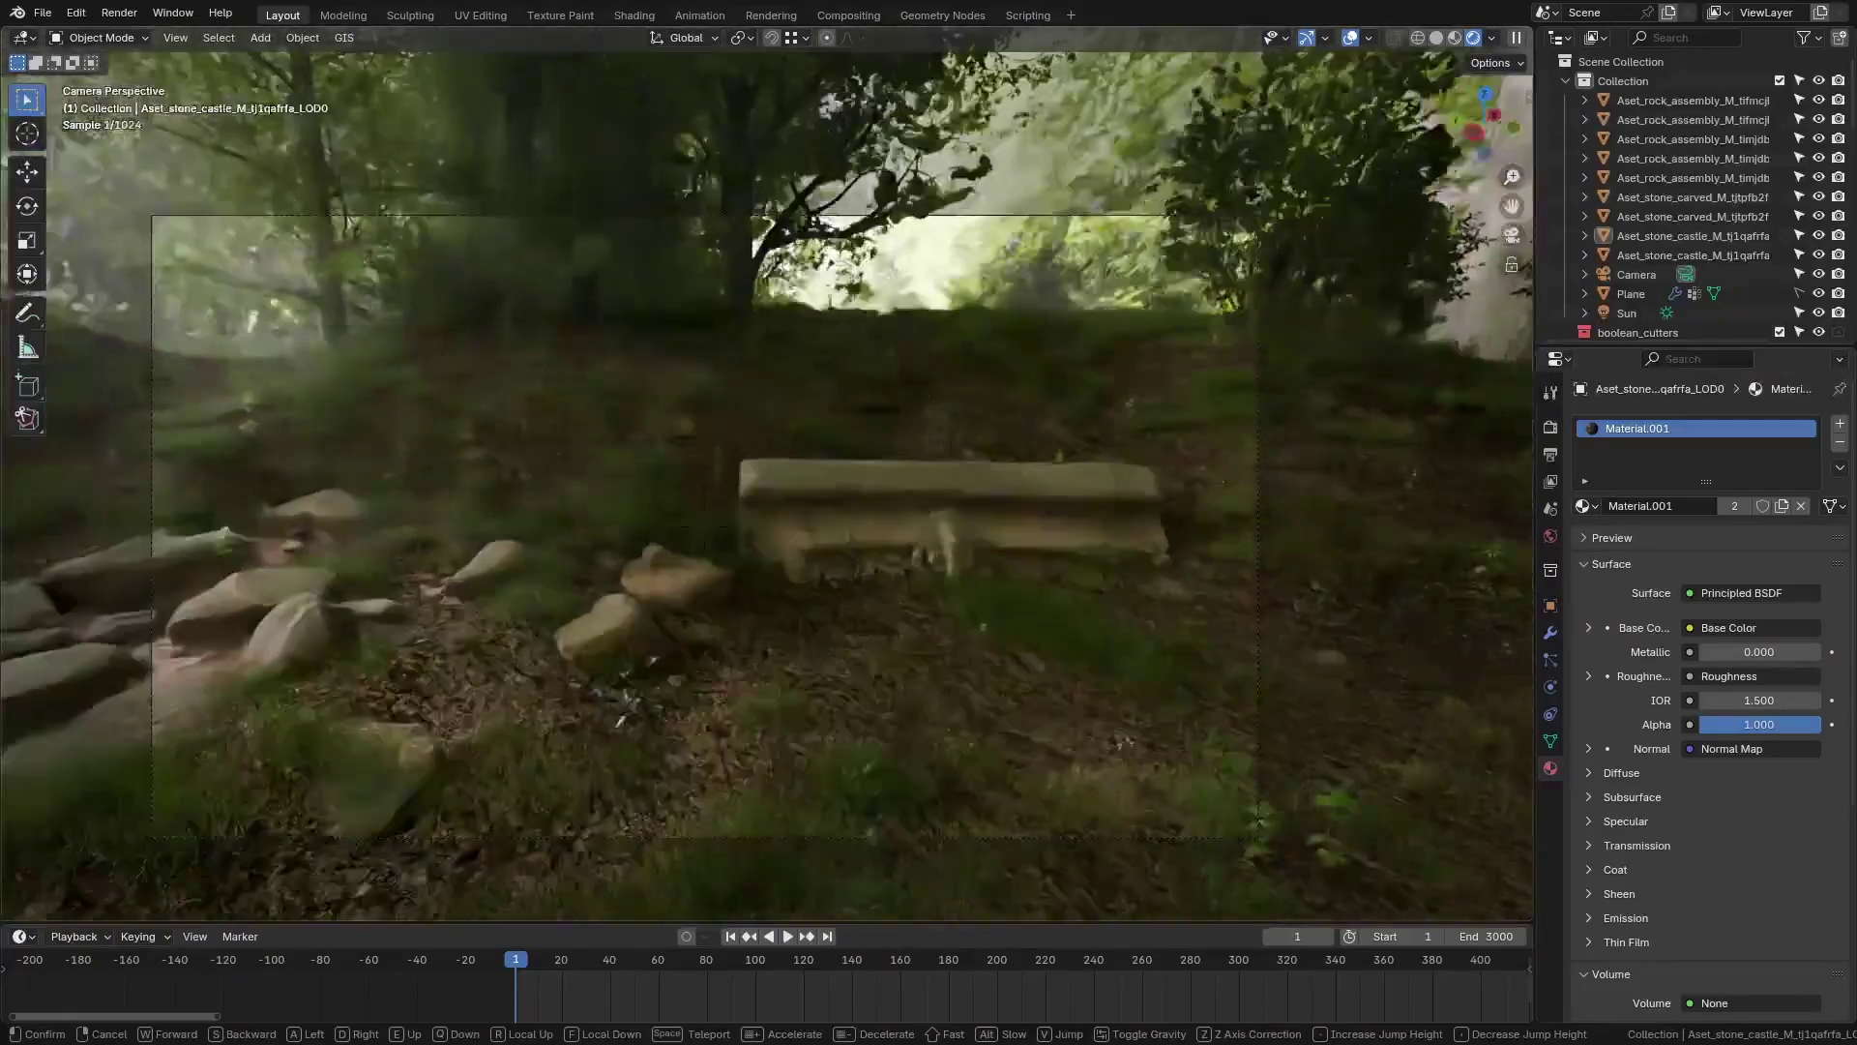
key("w")
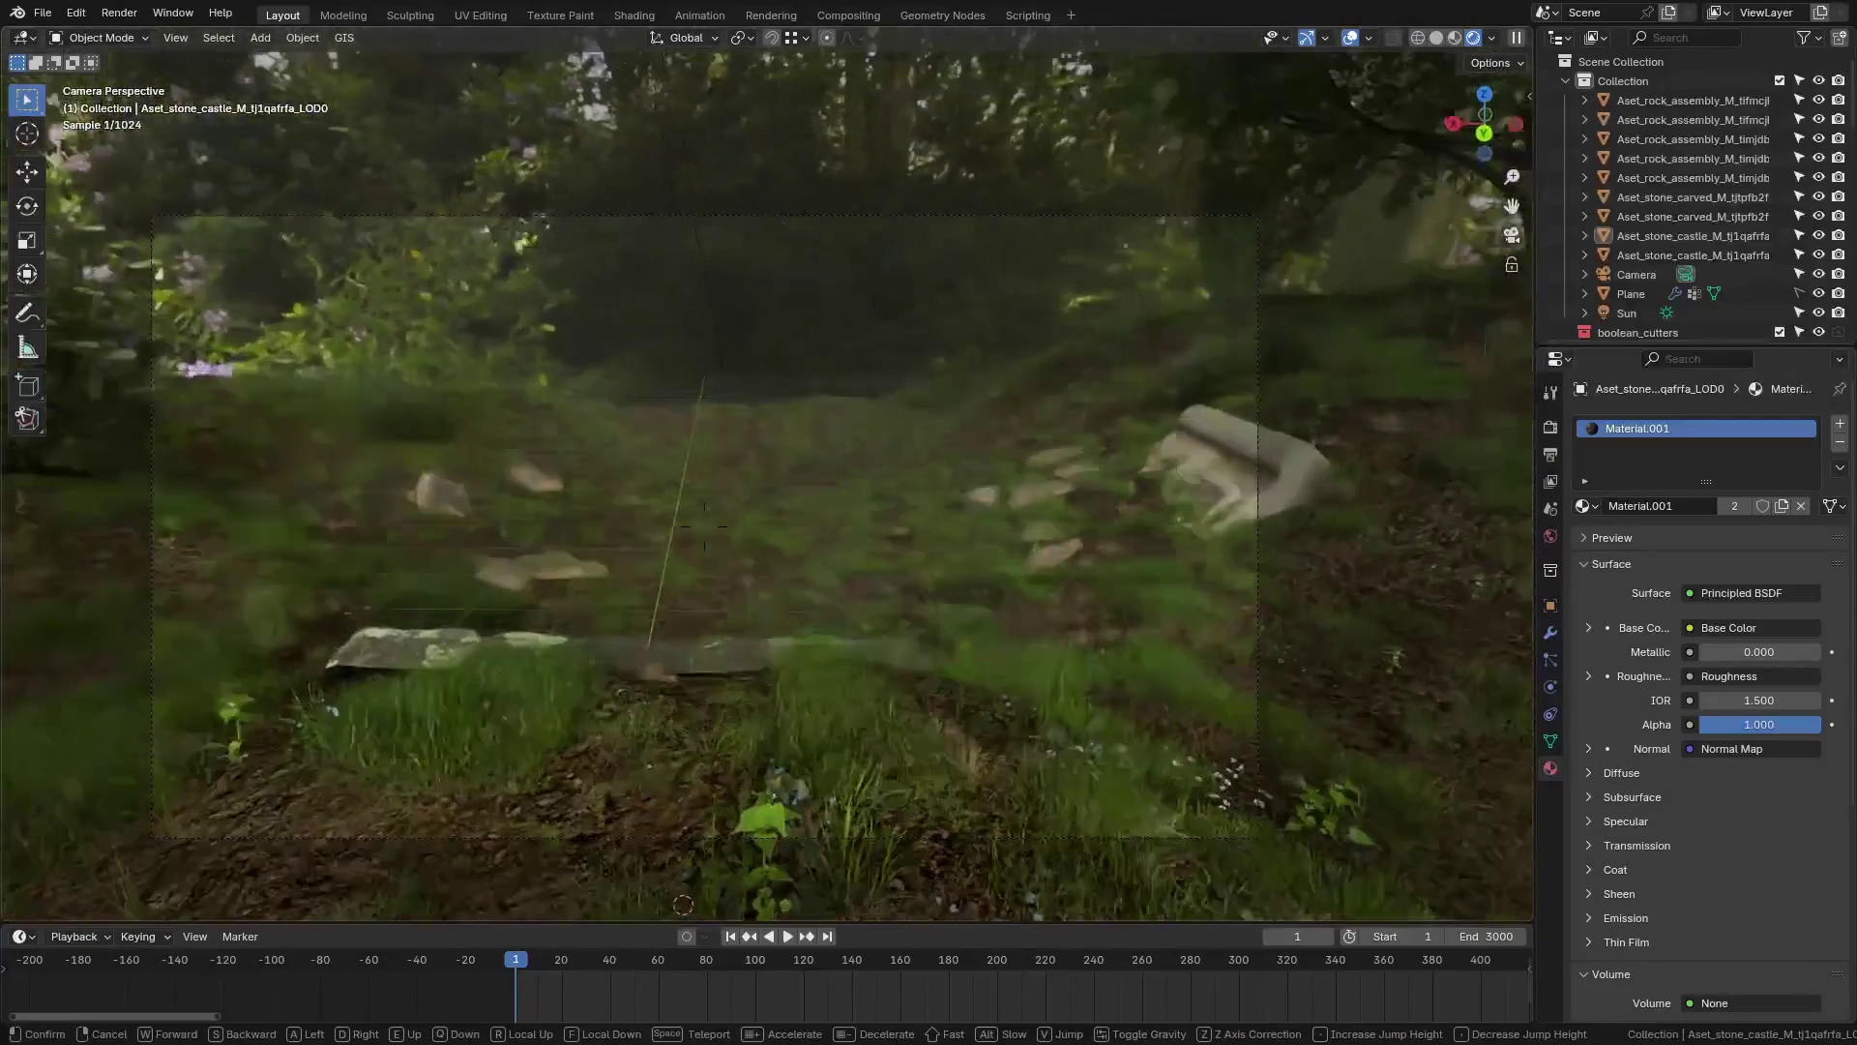
key("w")
right_click(932, 559)
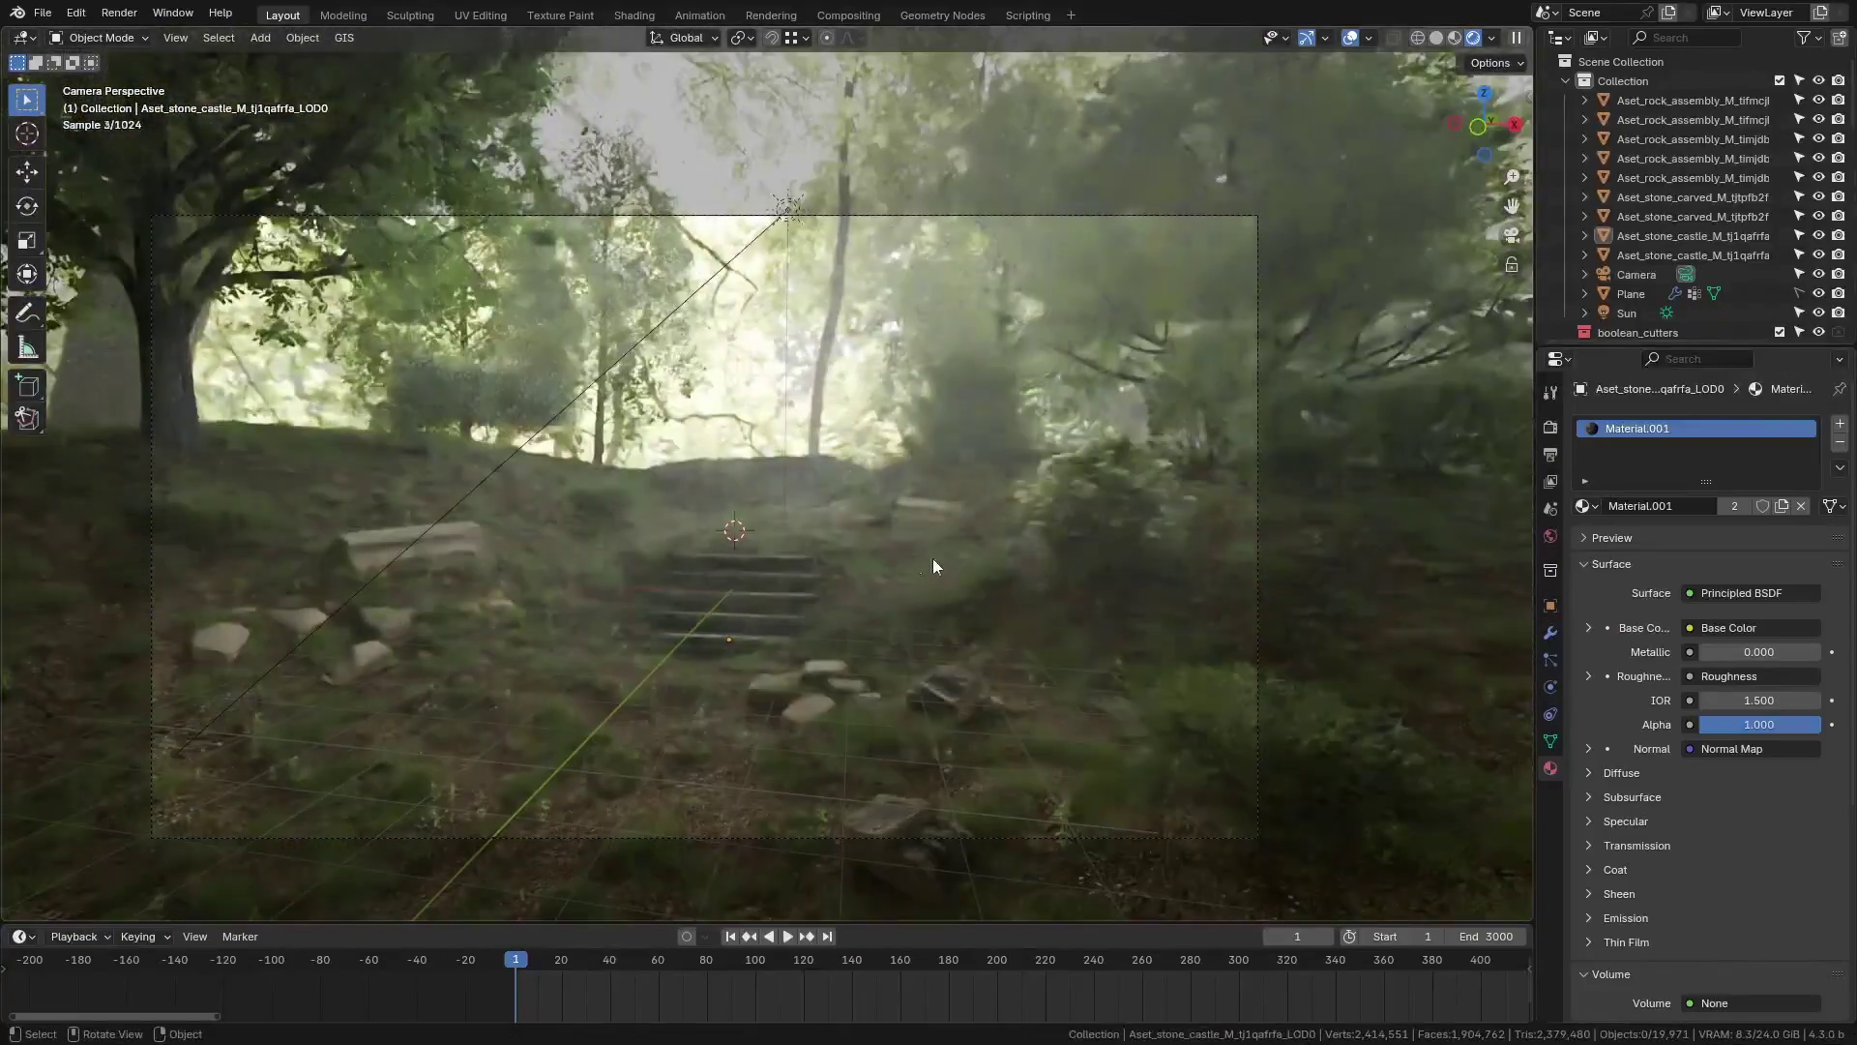
Examine the Gravity settings for Fly & Walk in the navigation preferences and close the preferences.
left_click(77, 12)
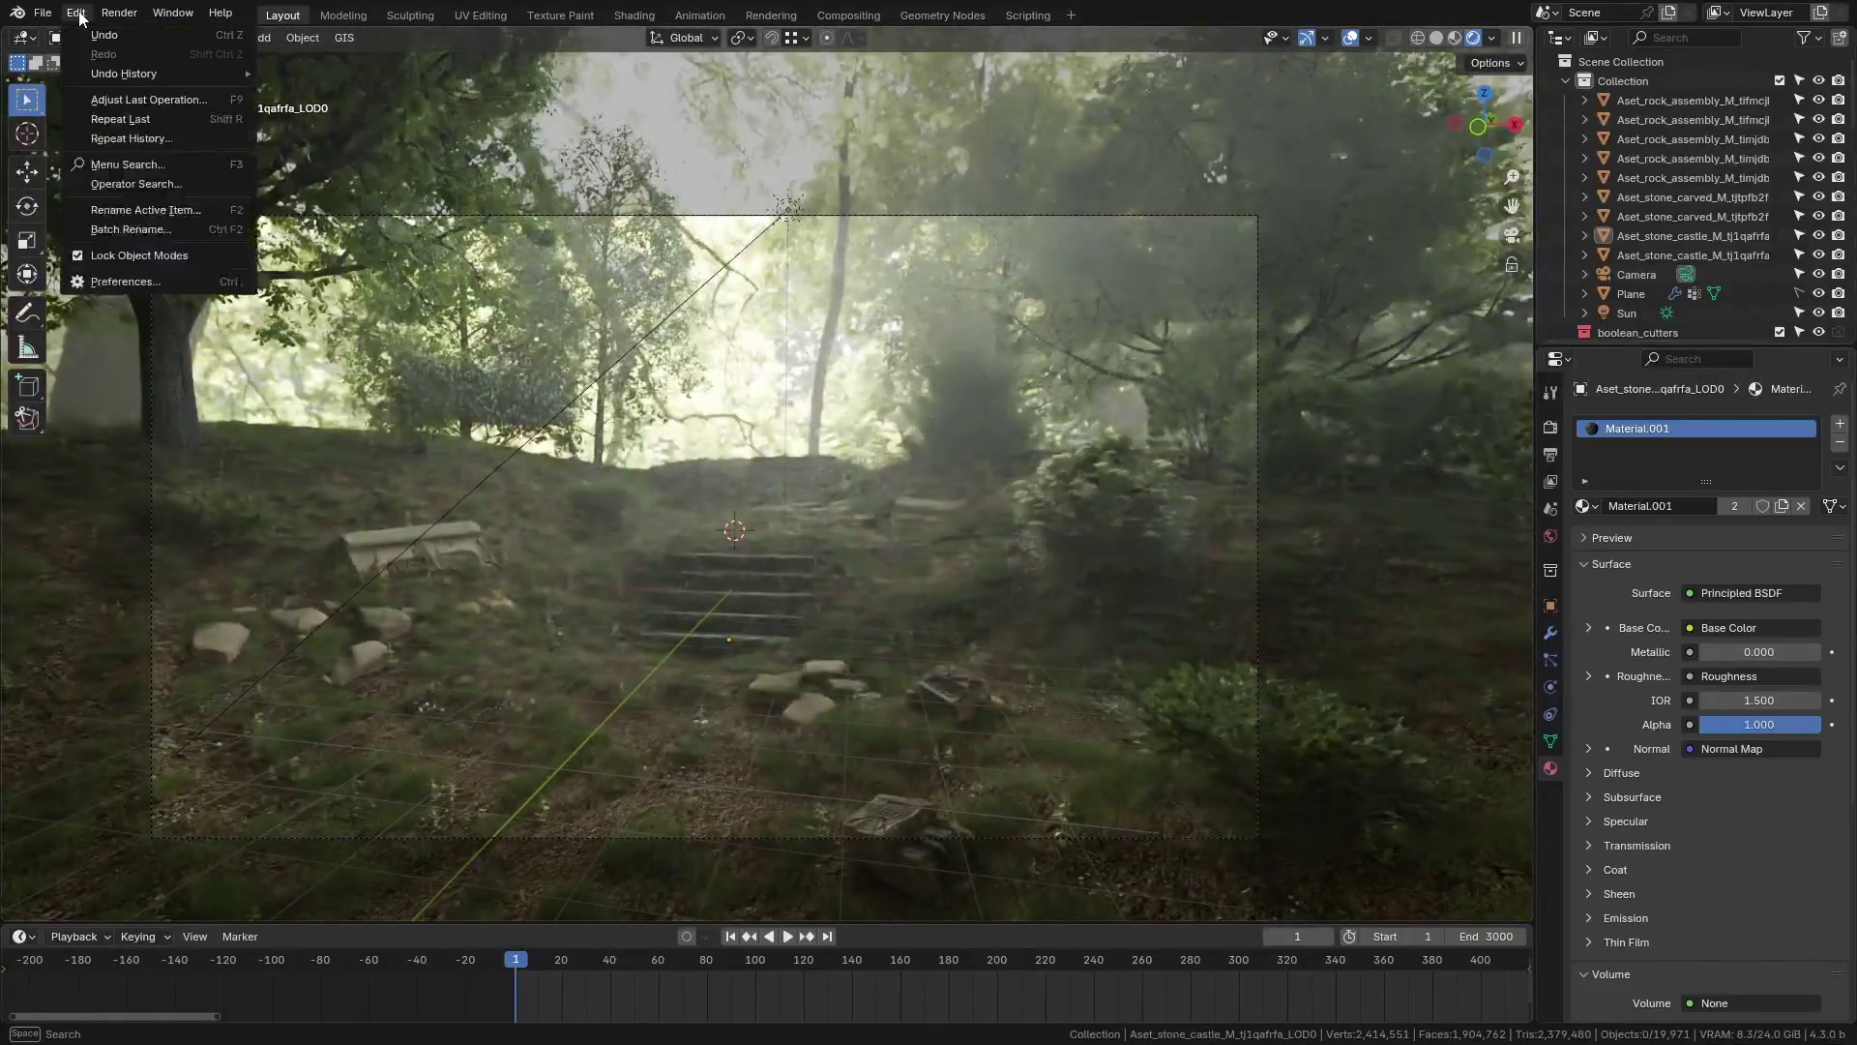
left_click(114, 281)
left_click_drag(319, 29, 732, 220)
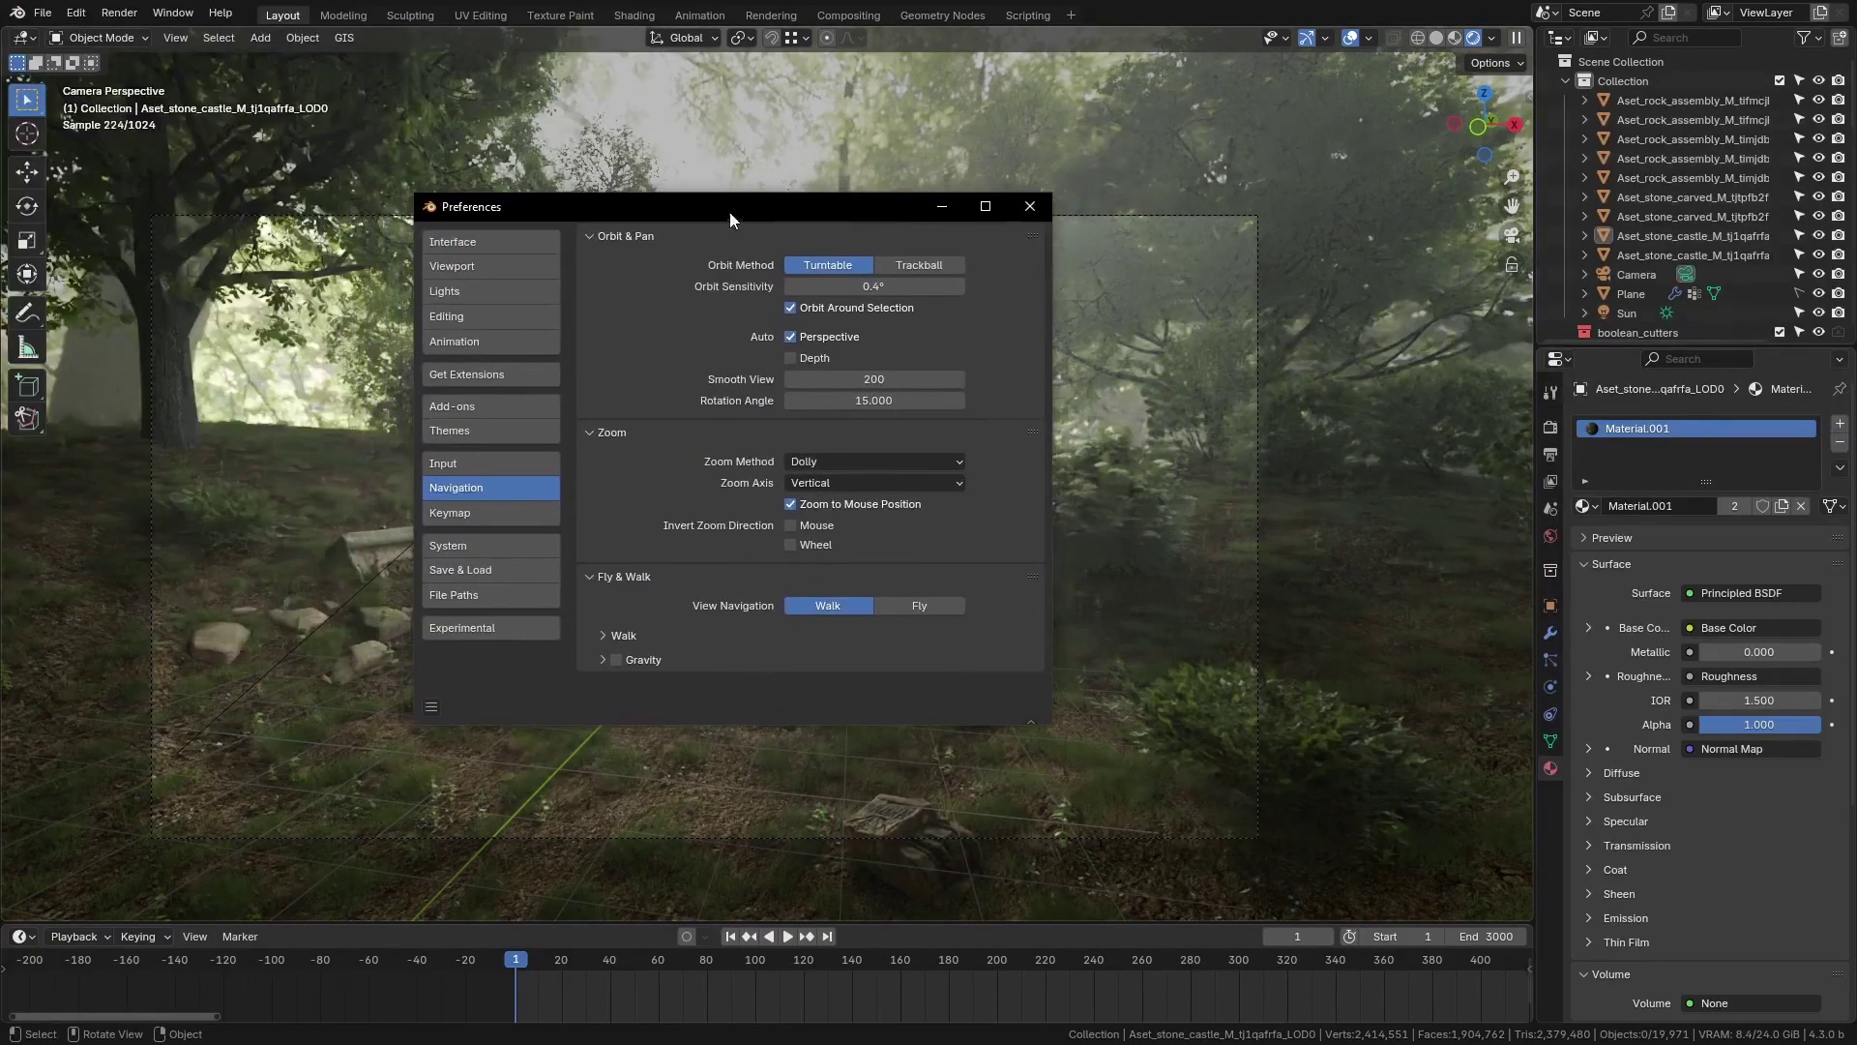
left_click(605, 658)
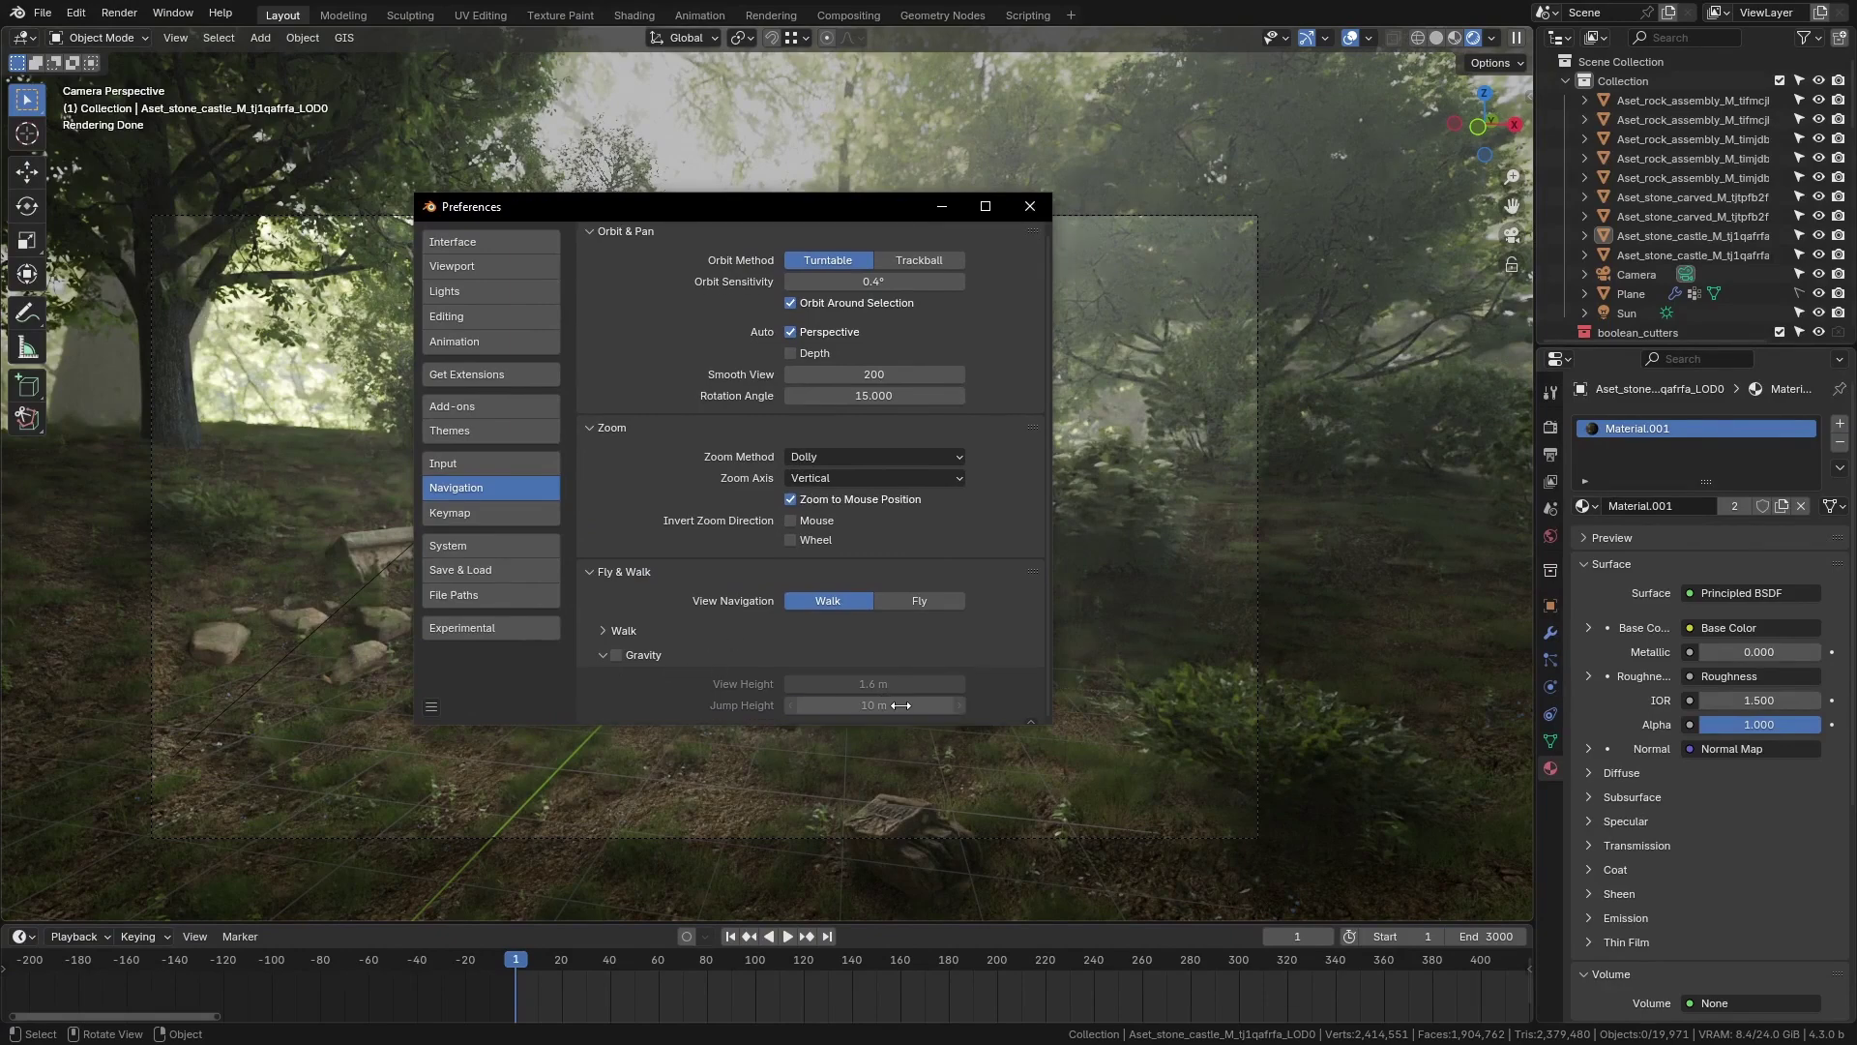
left_click(1020, 213)
Walk the camera up to the rocks in front of the stone stairs and raise it to look down on the scene.
key("shift+grave")
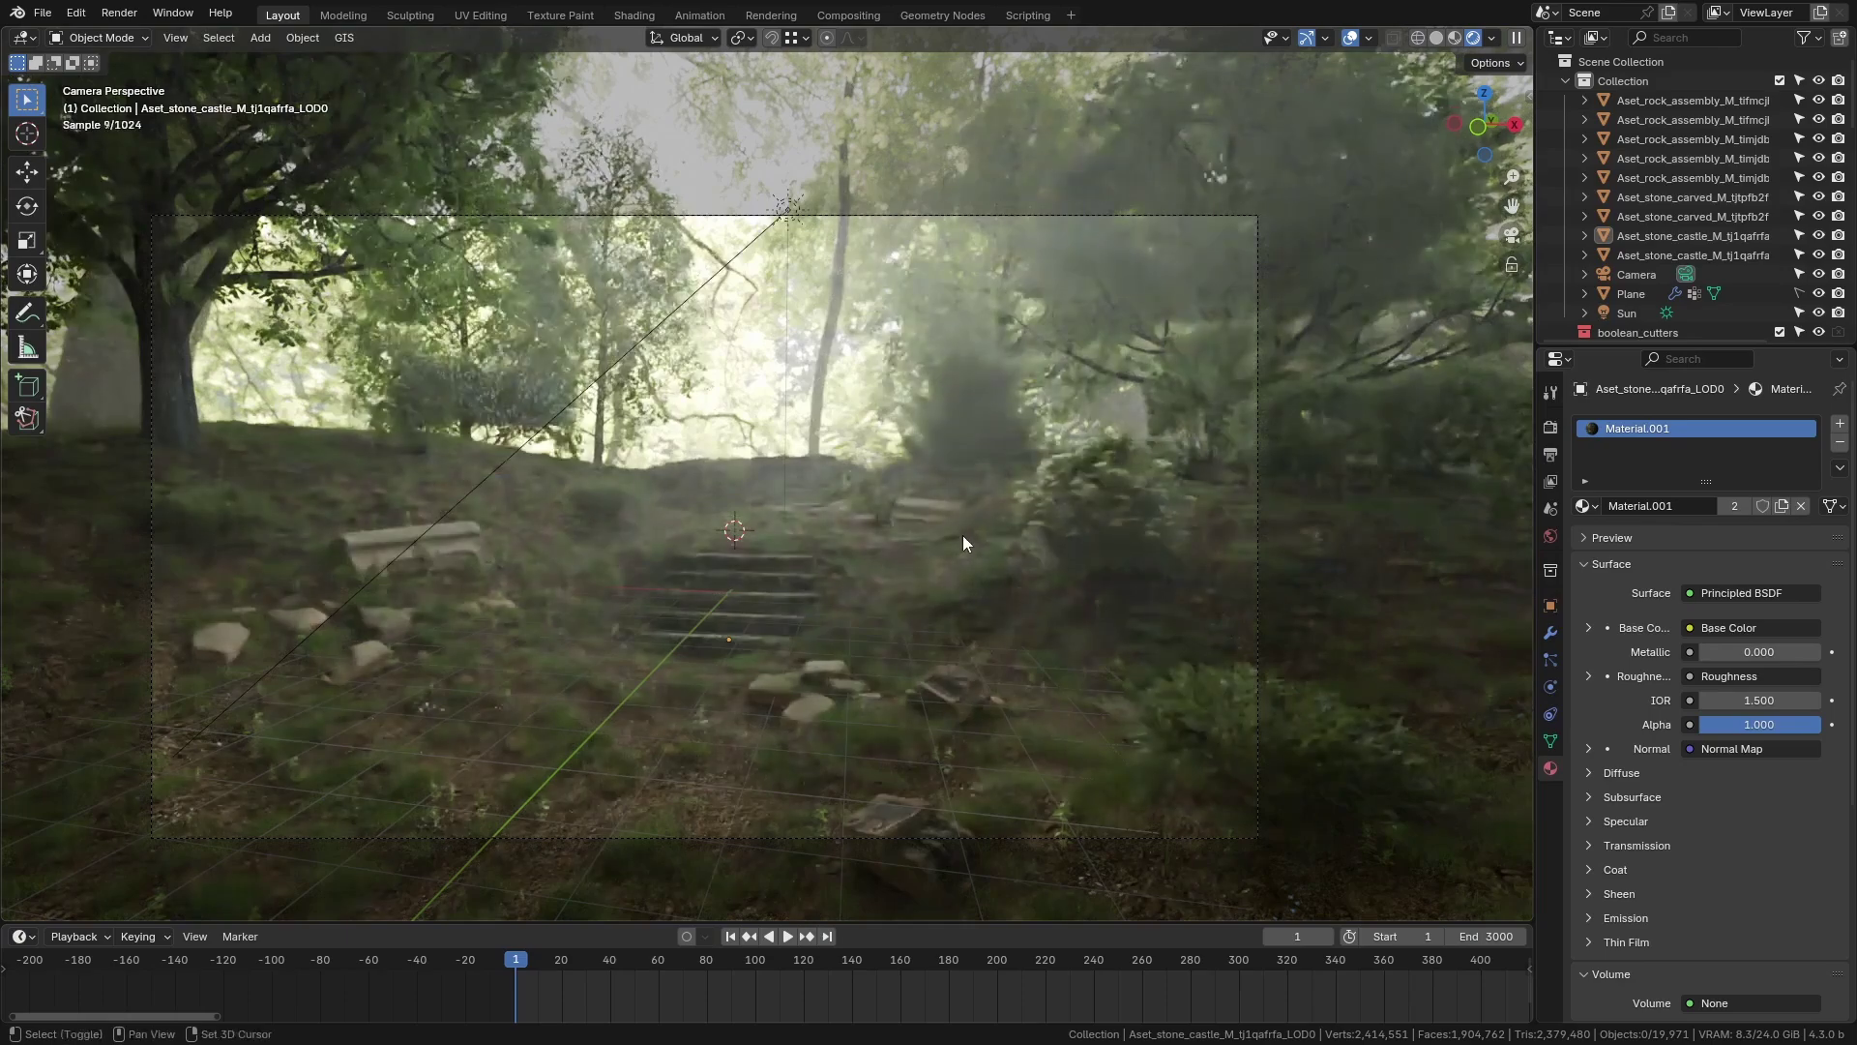
key("w")
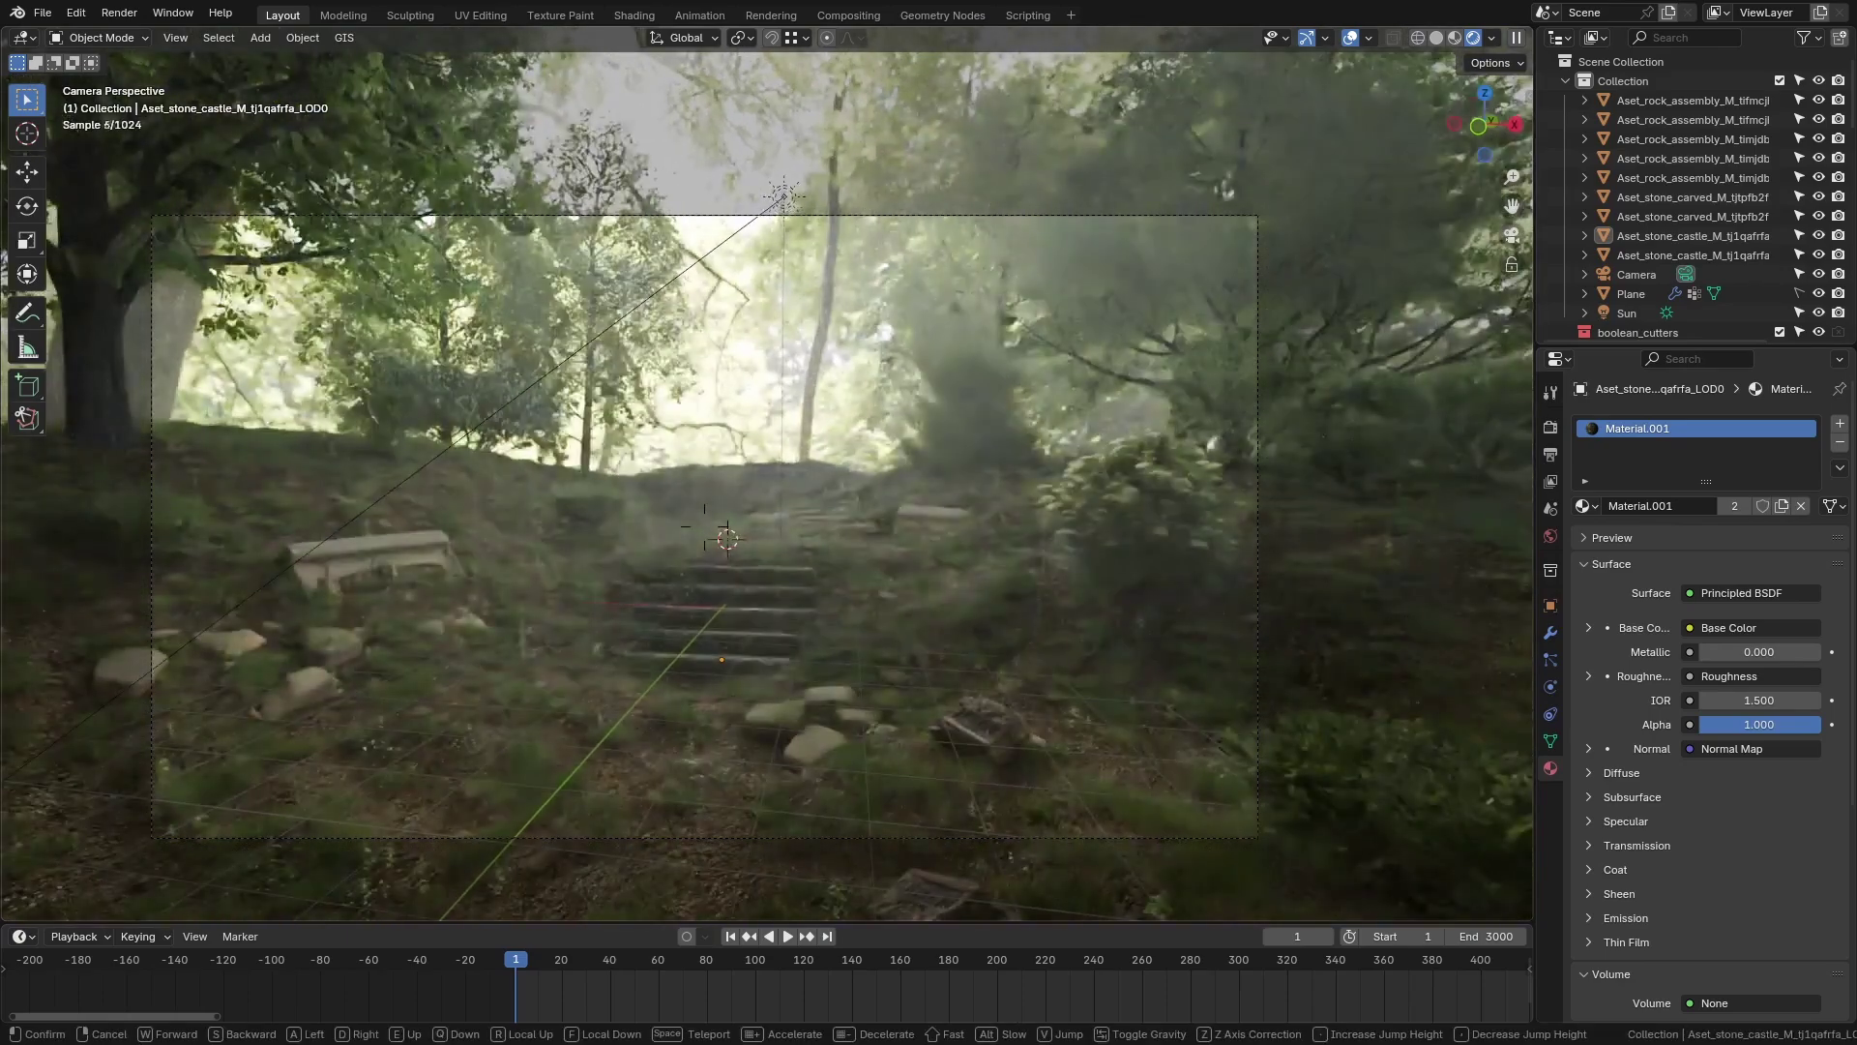
key("w")
key("w")
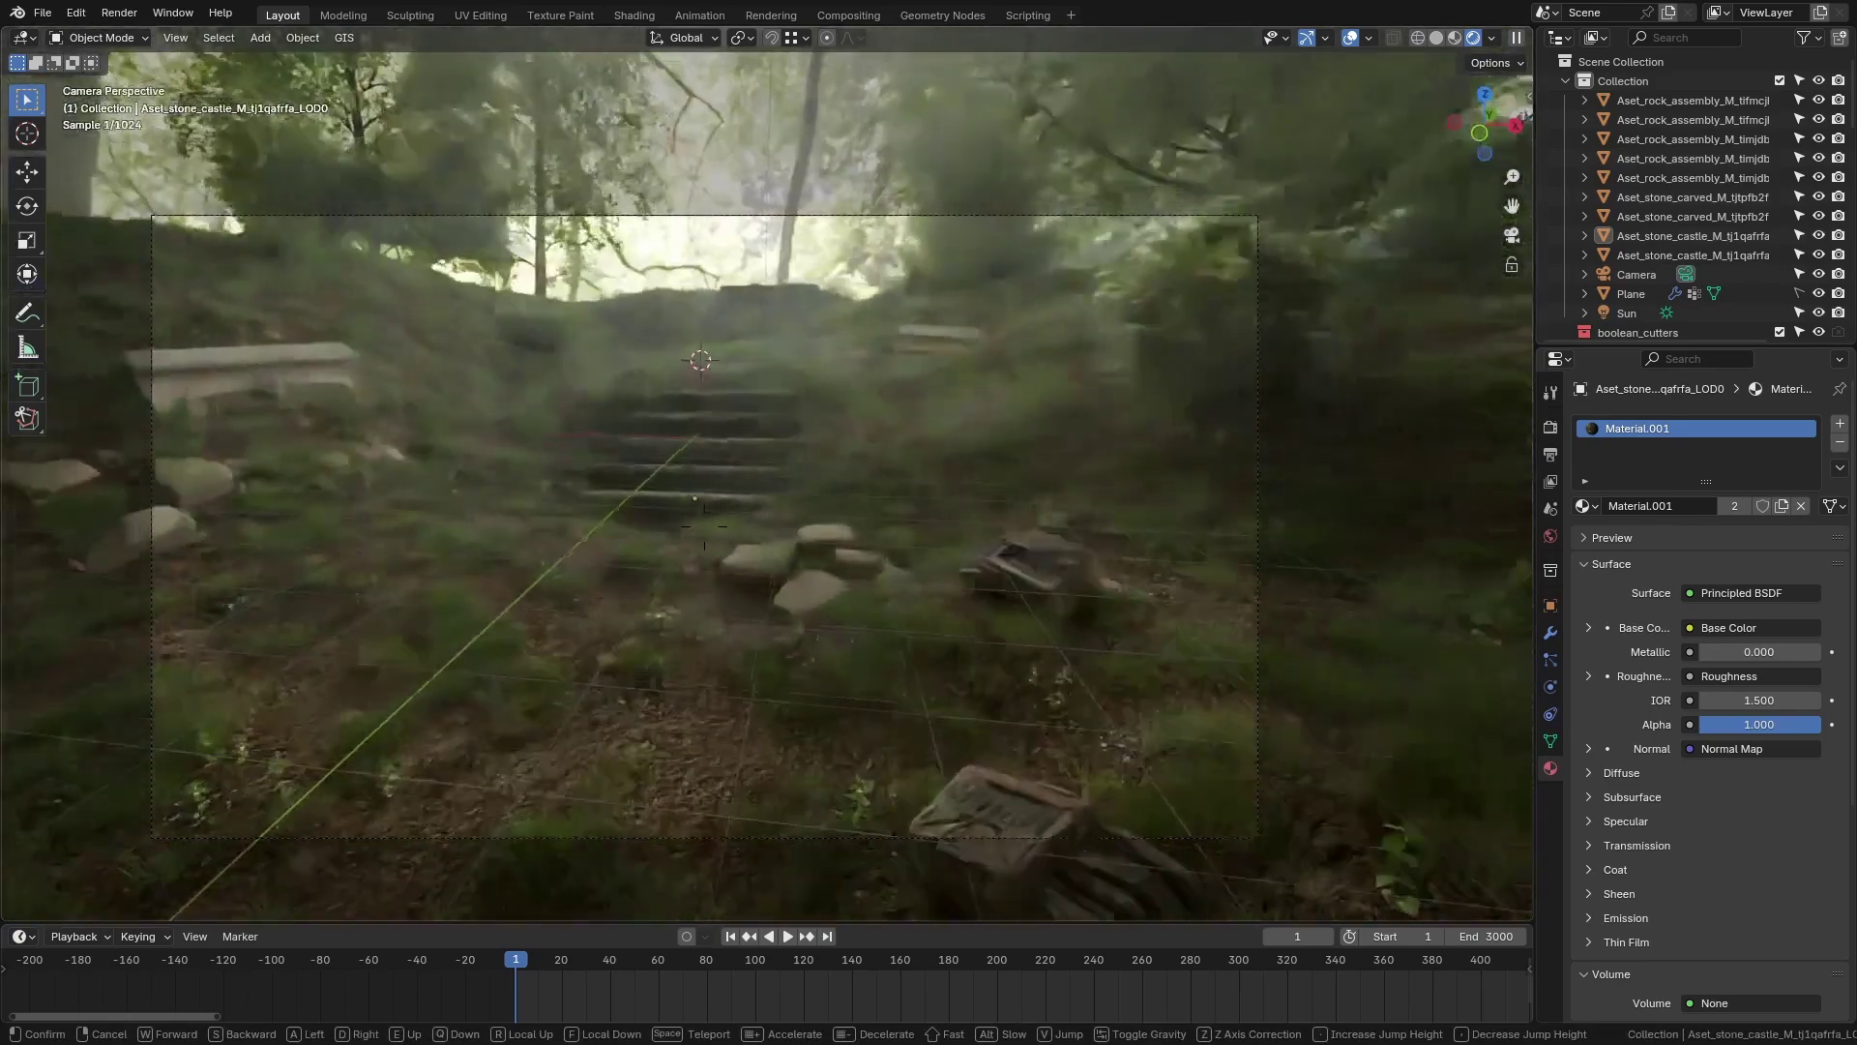
key("w")
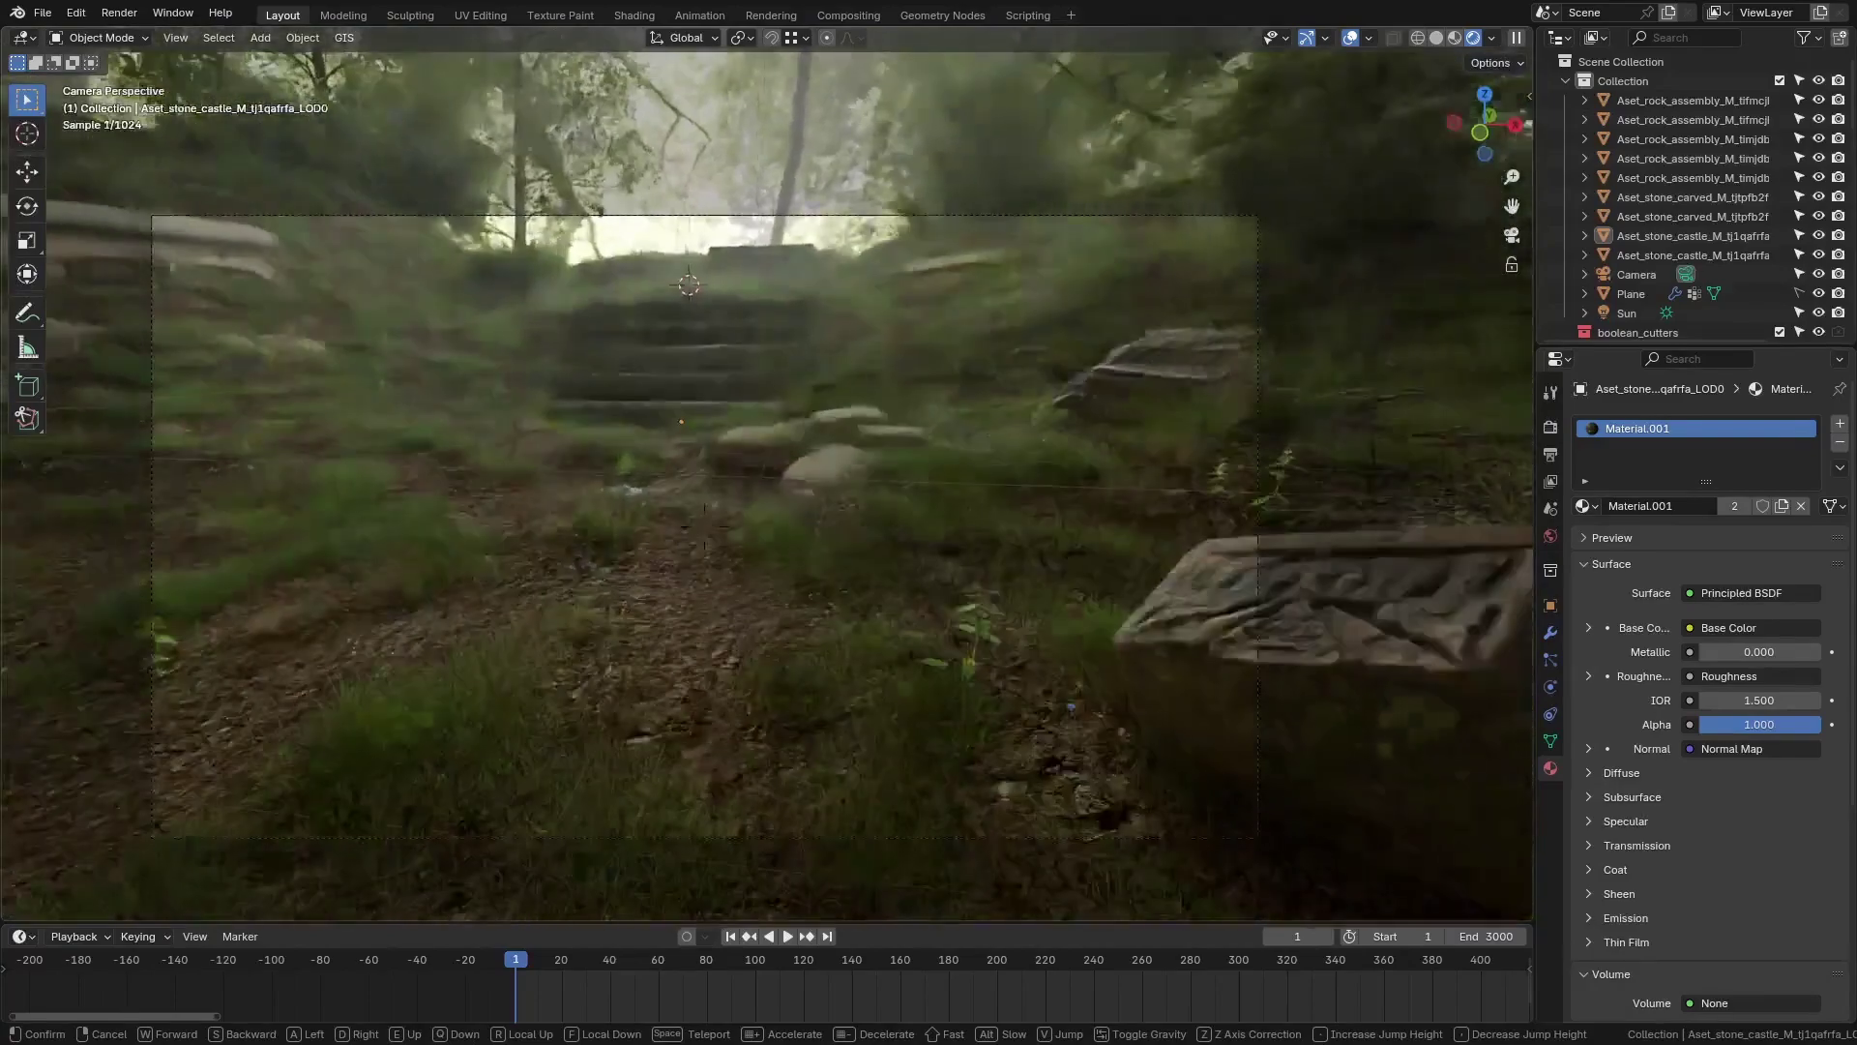
key("w")
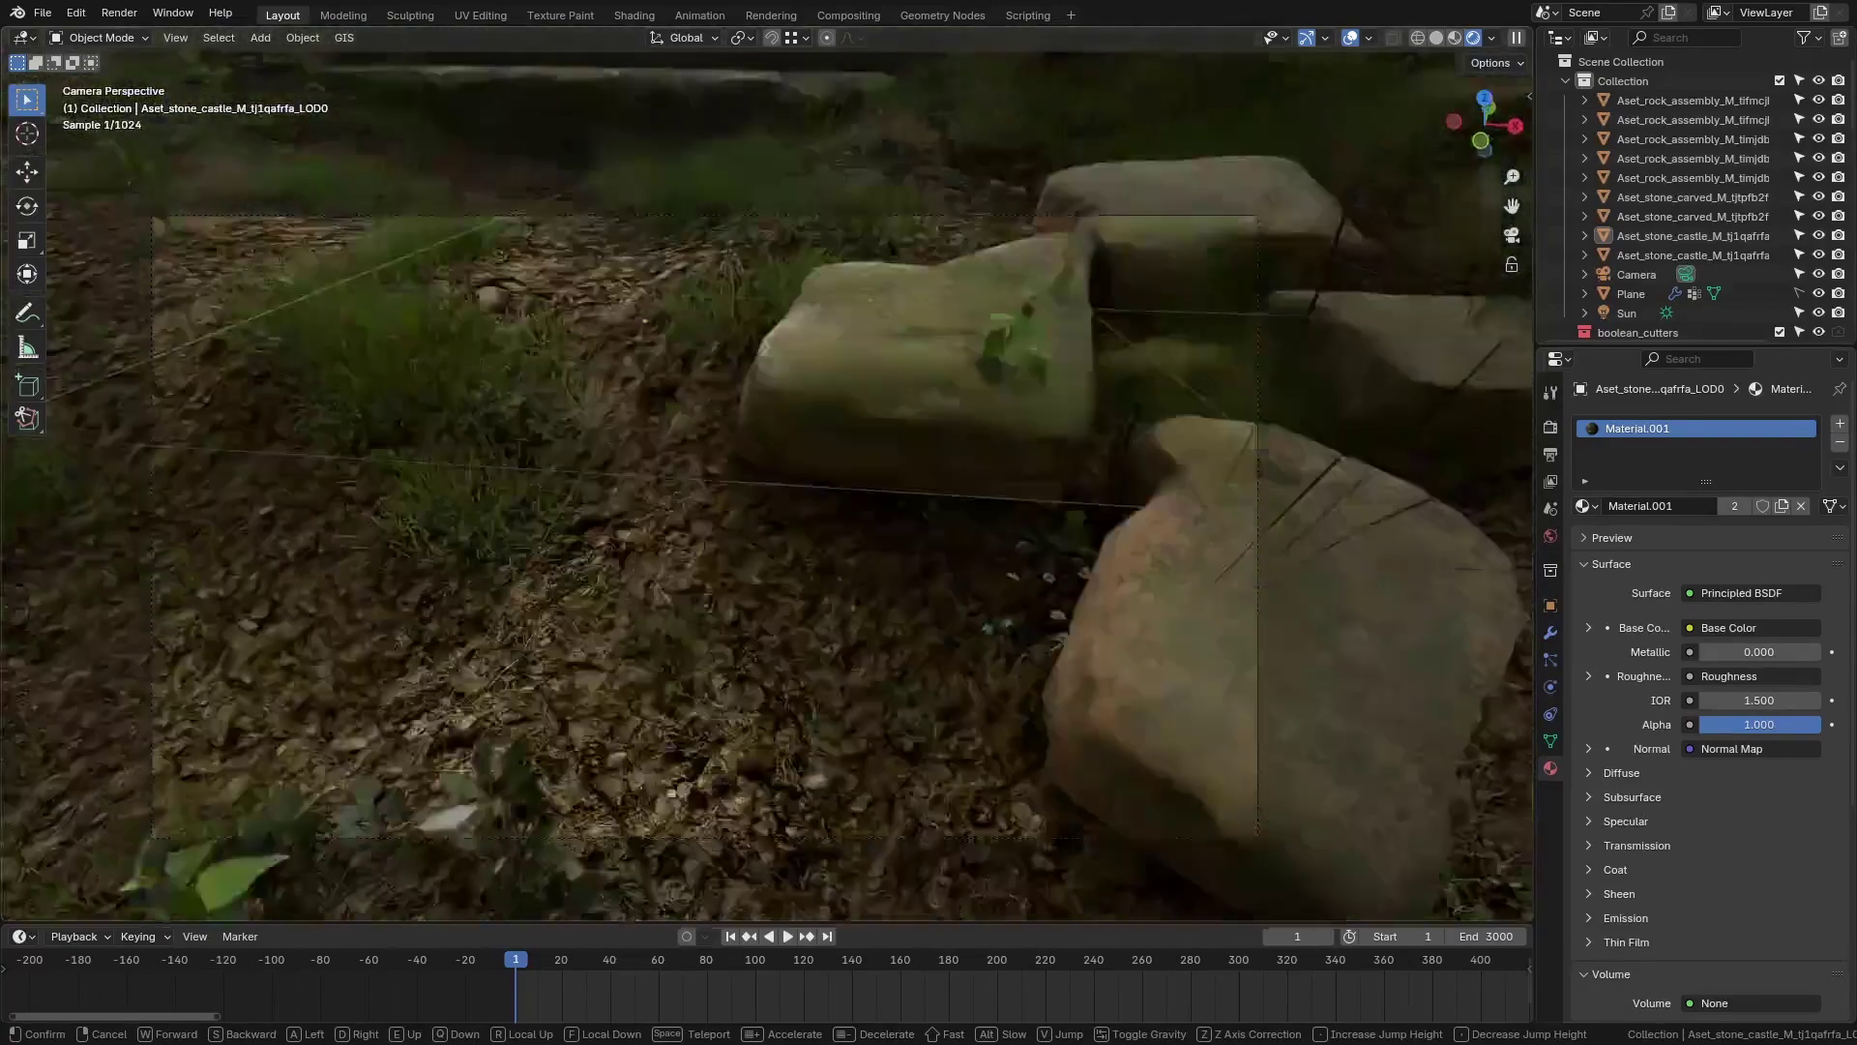
key("e")
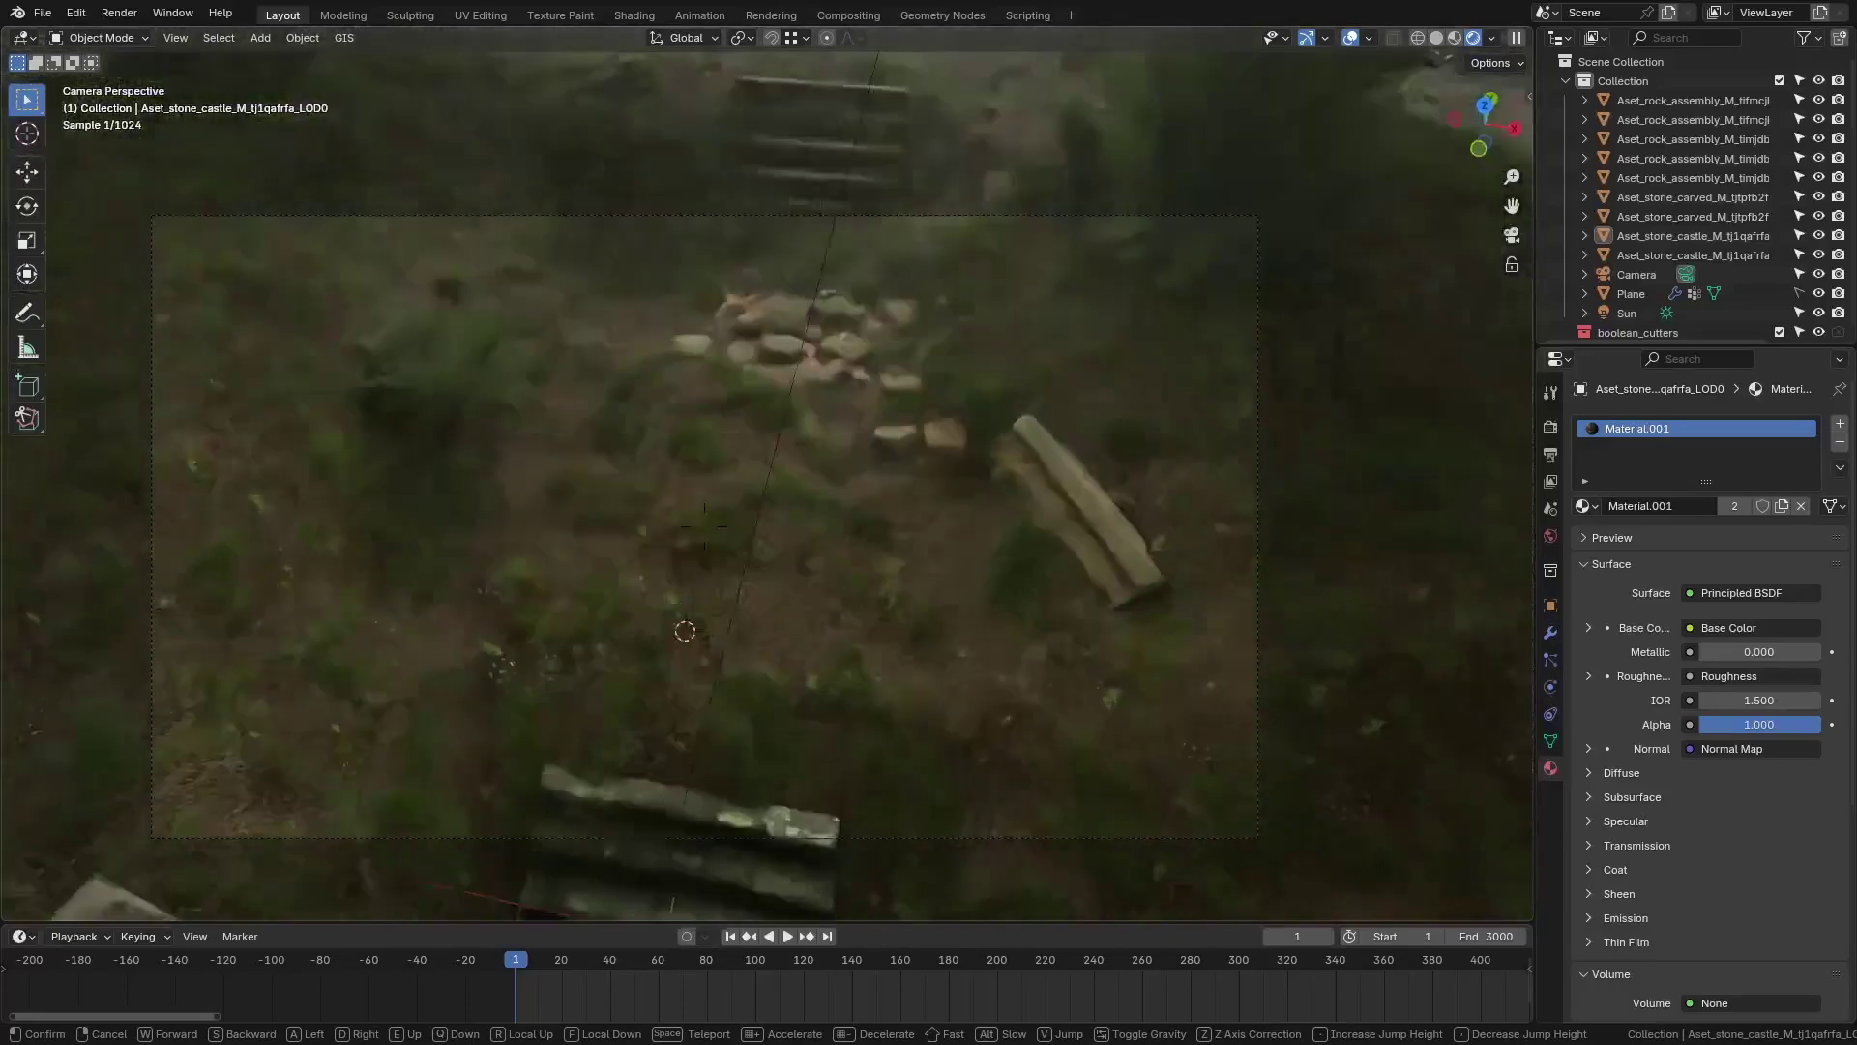
key("w")
left_click(961, 536)
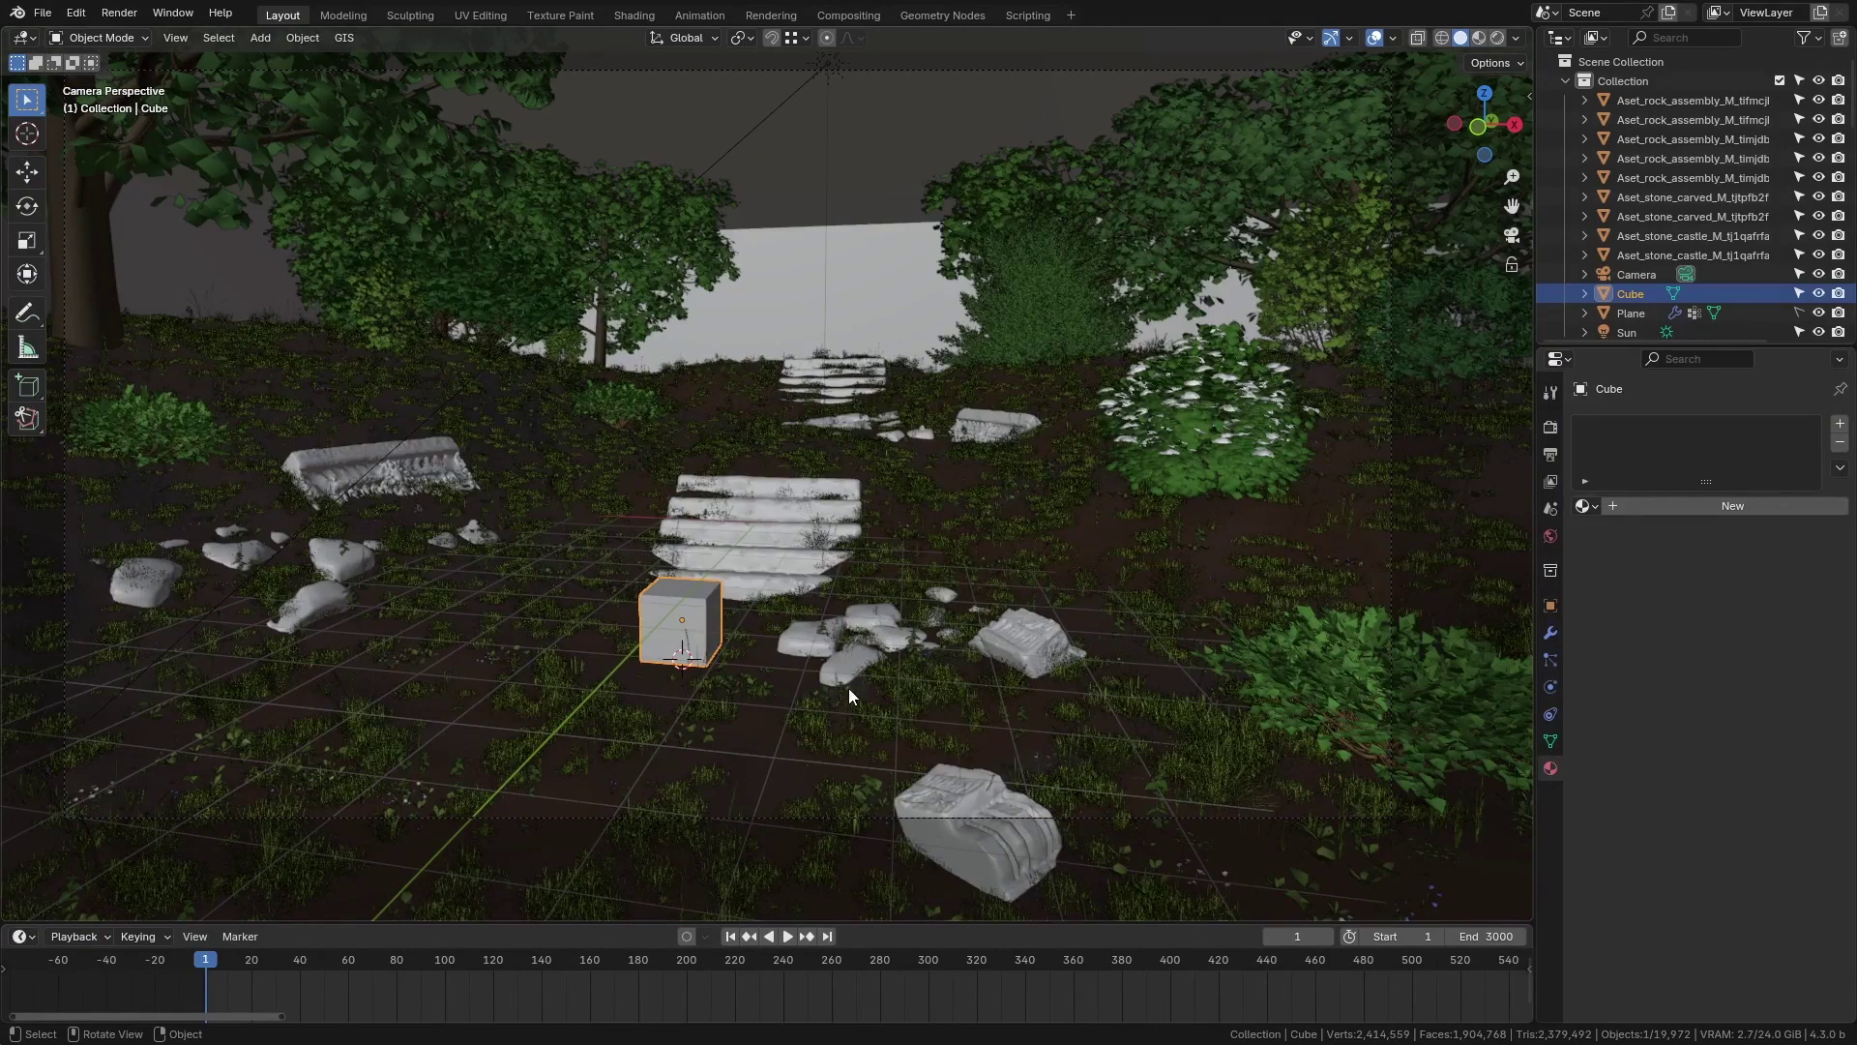
Turn on auto keying and move the cube beside the stone stairs at frame 61 to keyframe it.
left_click(685, 936)
left_click(351, 958)
key("g")
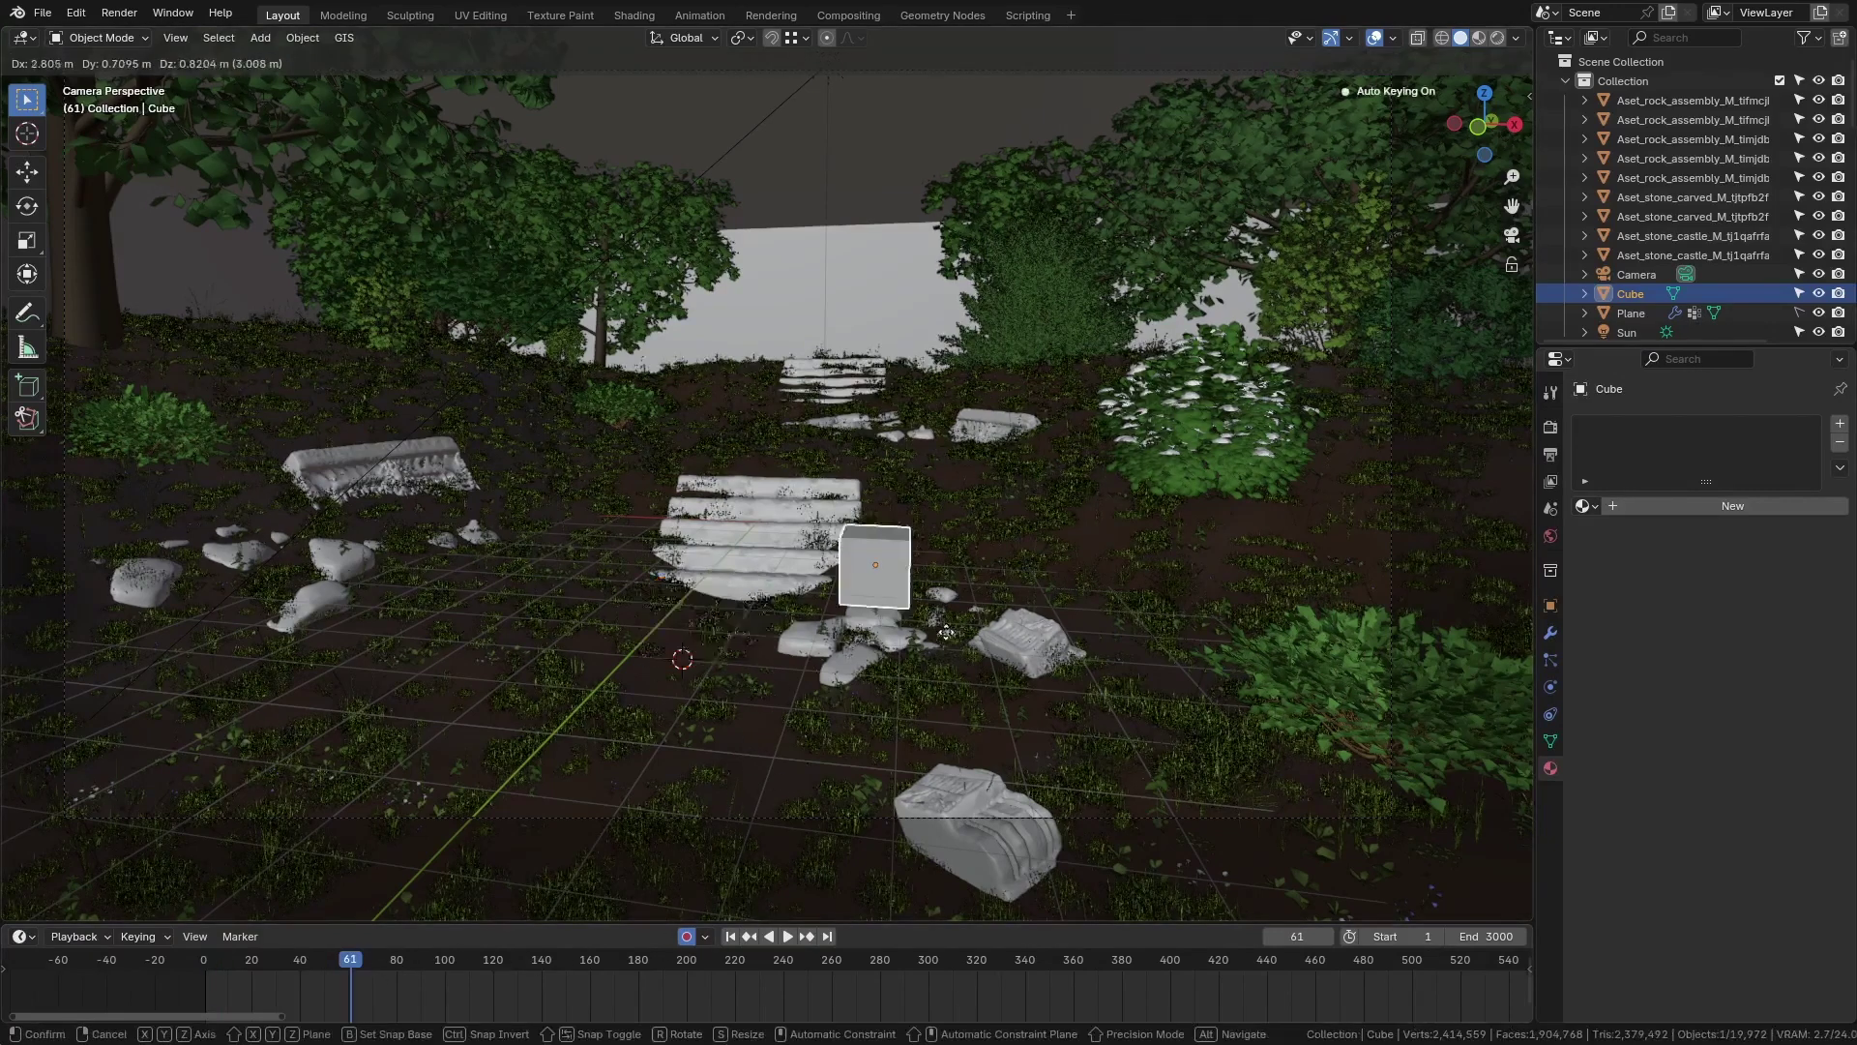
left_click(886, 696)
Keyframe the cube up in front of the trees at frame 118 and above the stone bench at frame 208.
left_click(490, 958)
key("g")
left_click(631, 385)
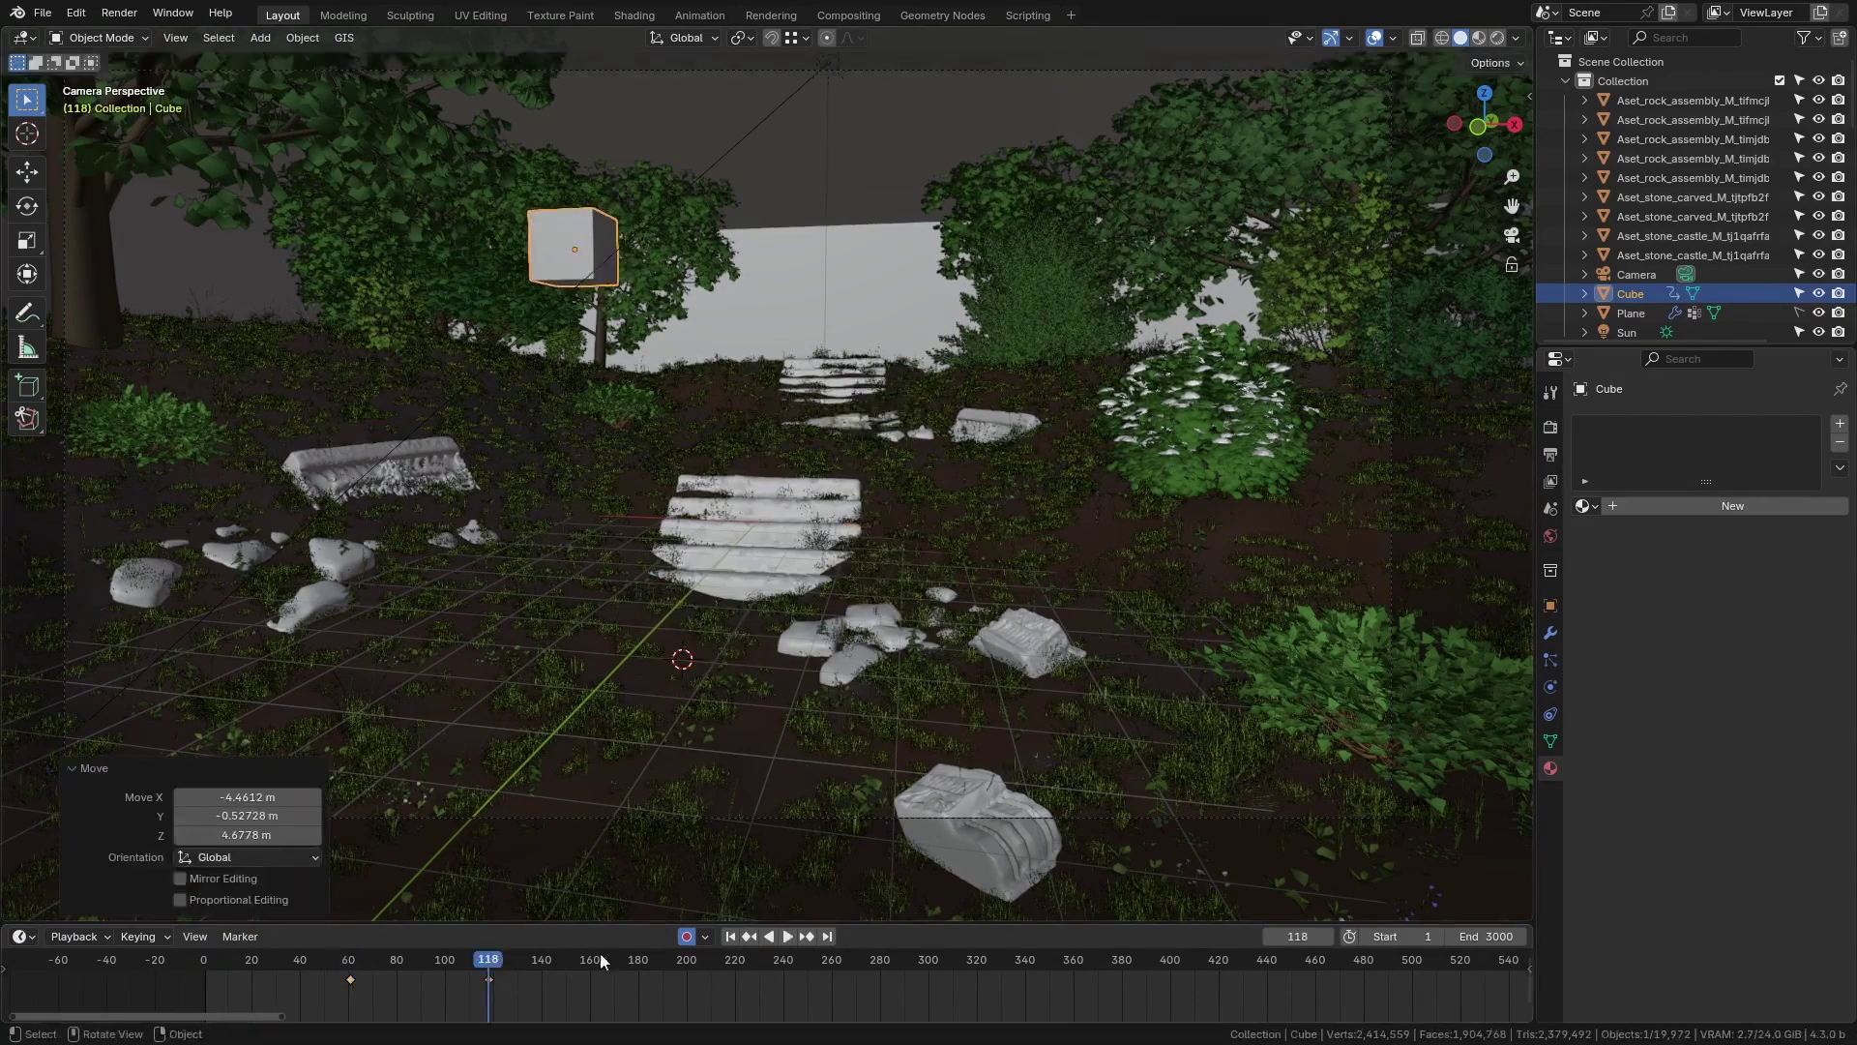
left_click(707, 958)
key("g")
left_click(801, 770)
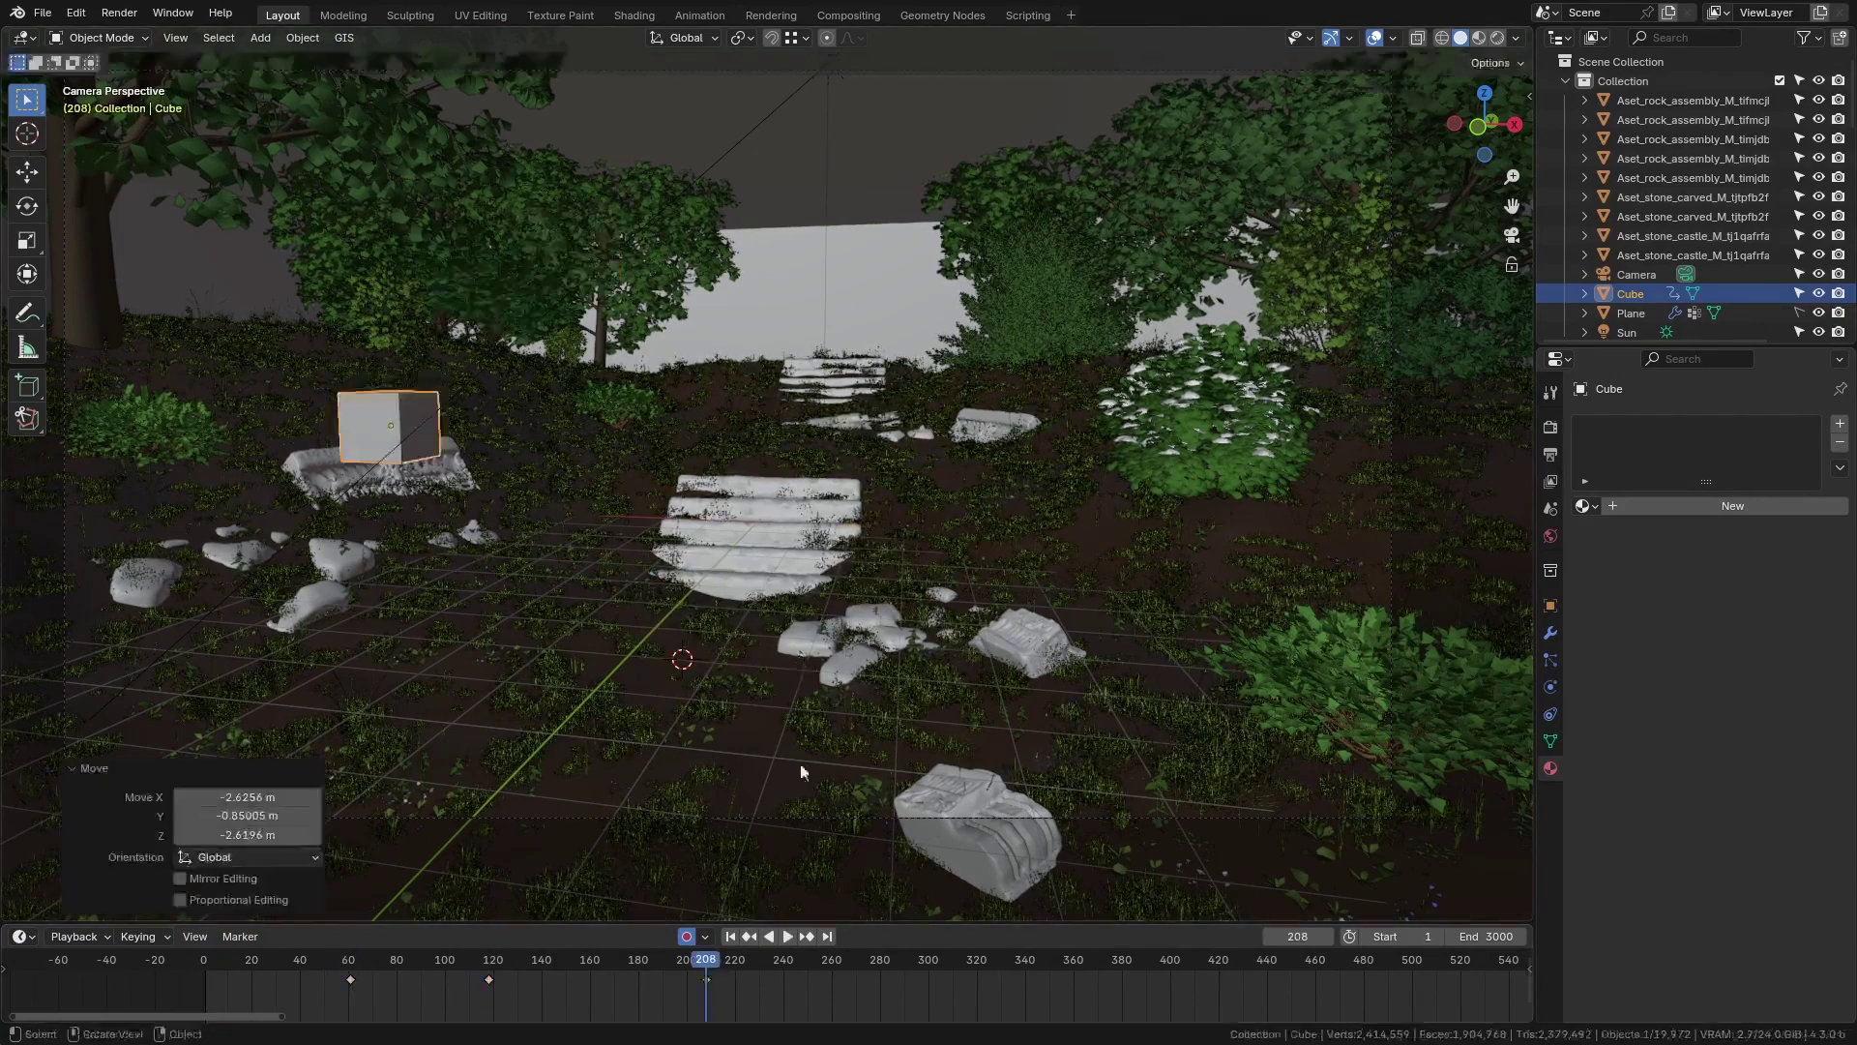
Play the cube's animation from the first frame and delete all of its keyframes.
left_click(730, 936)
left_click(792, 935)
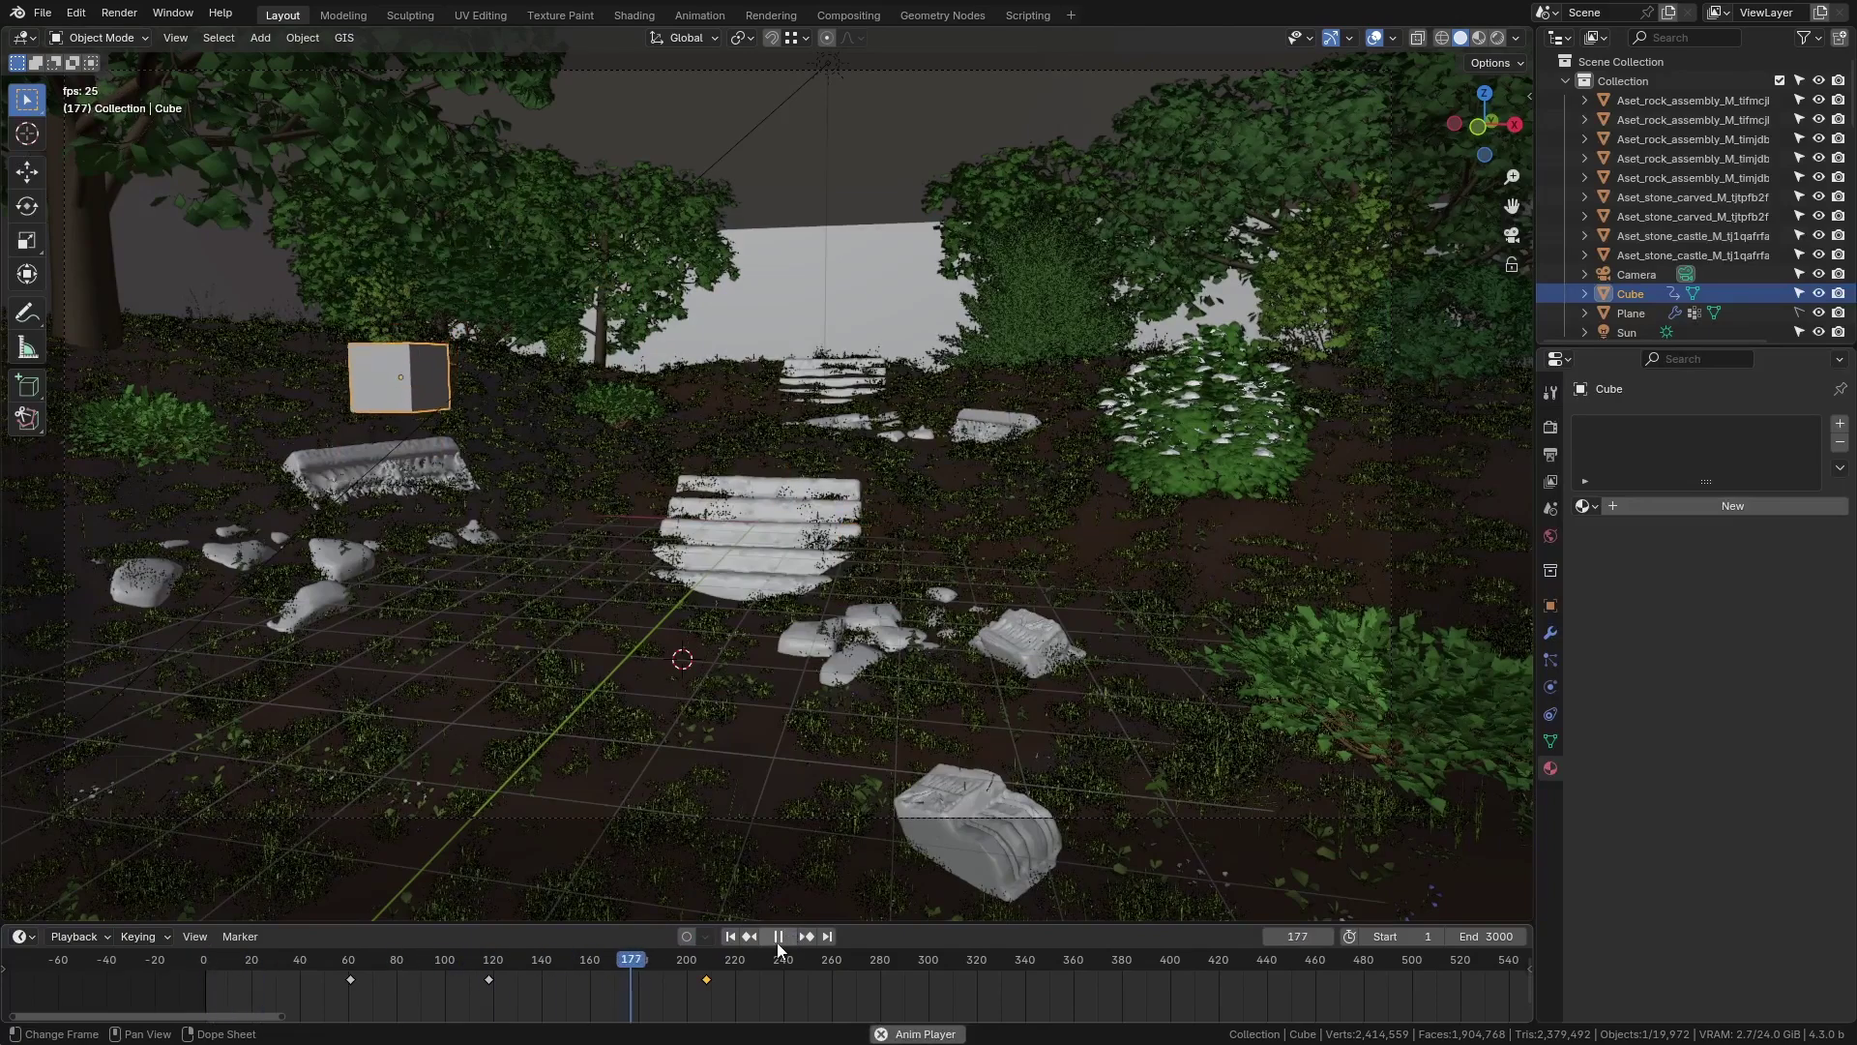
key("space")
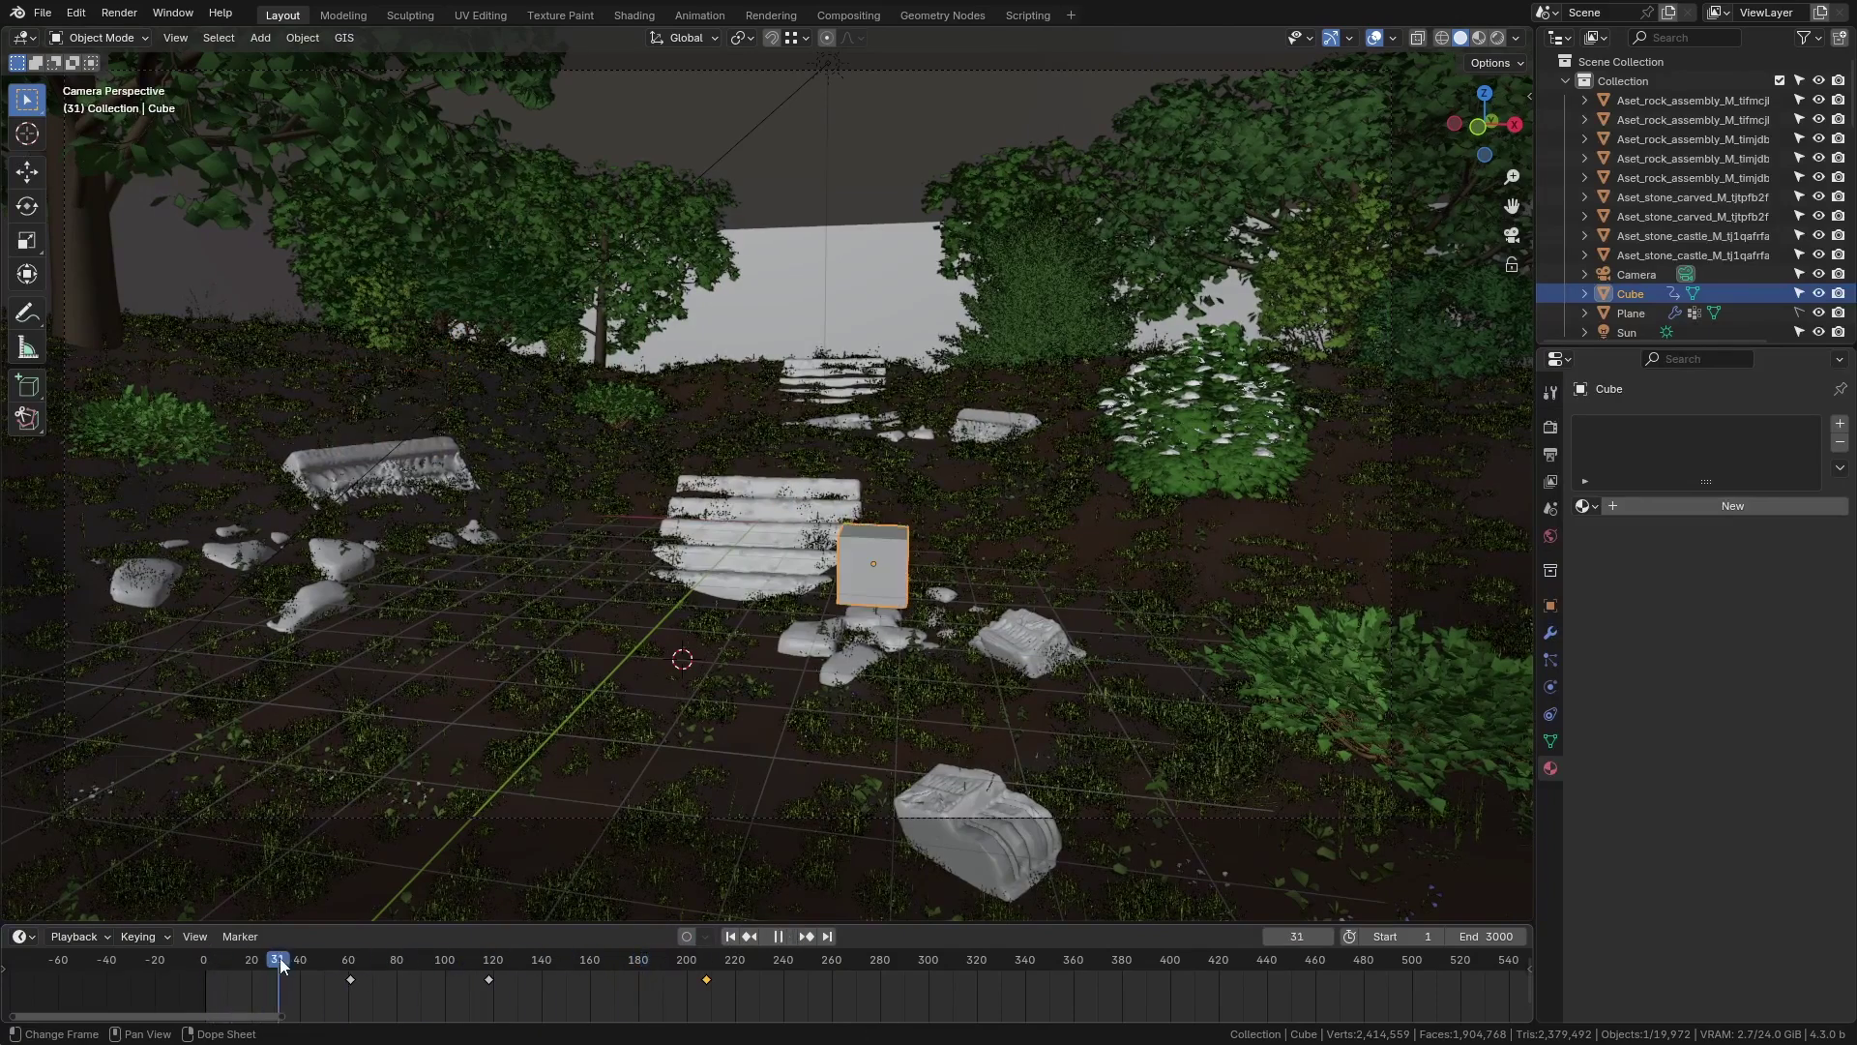
key("space")
key("Delete")
Record a freehand motion for the cube by moving it around the scene during playback from frame 1 with auto keying on.
left_click(732, 936)
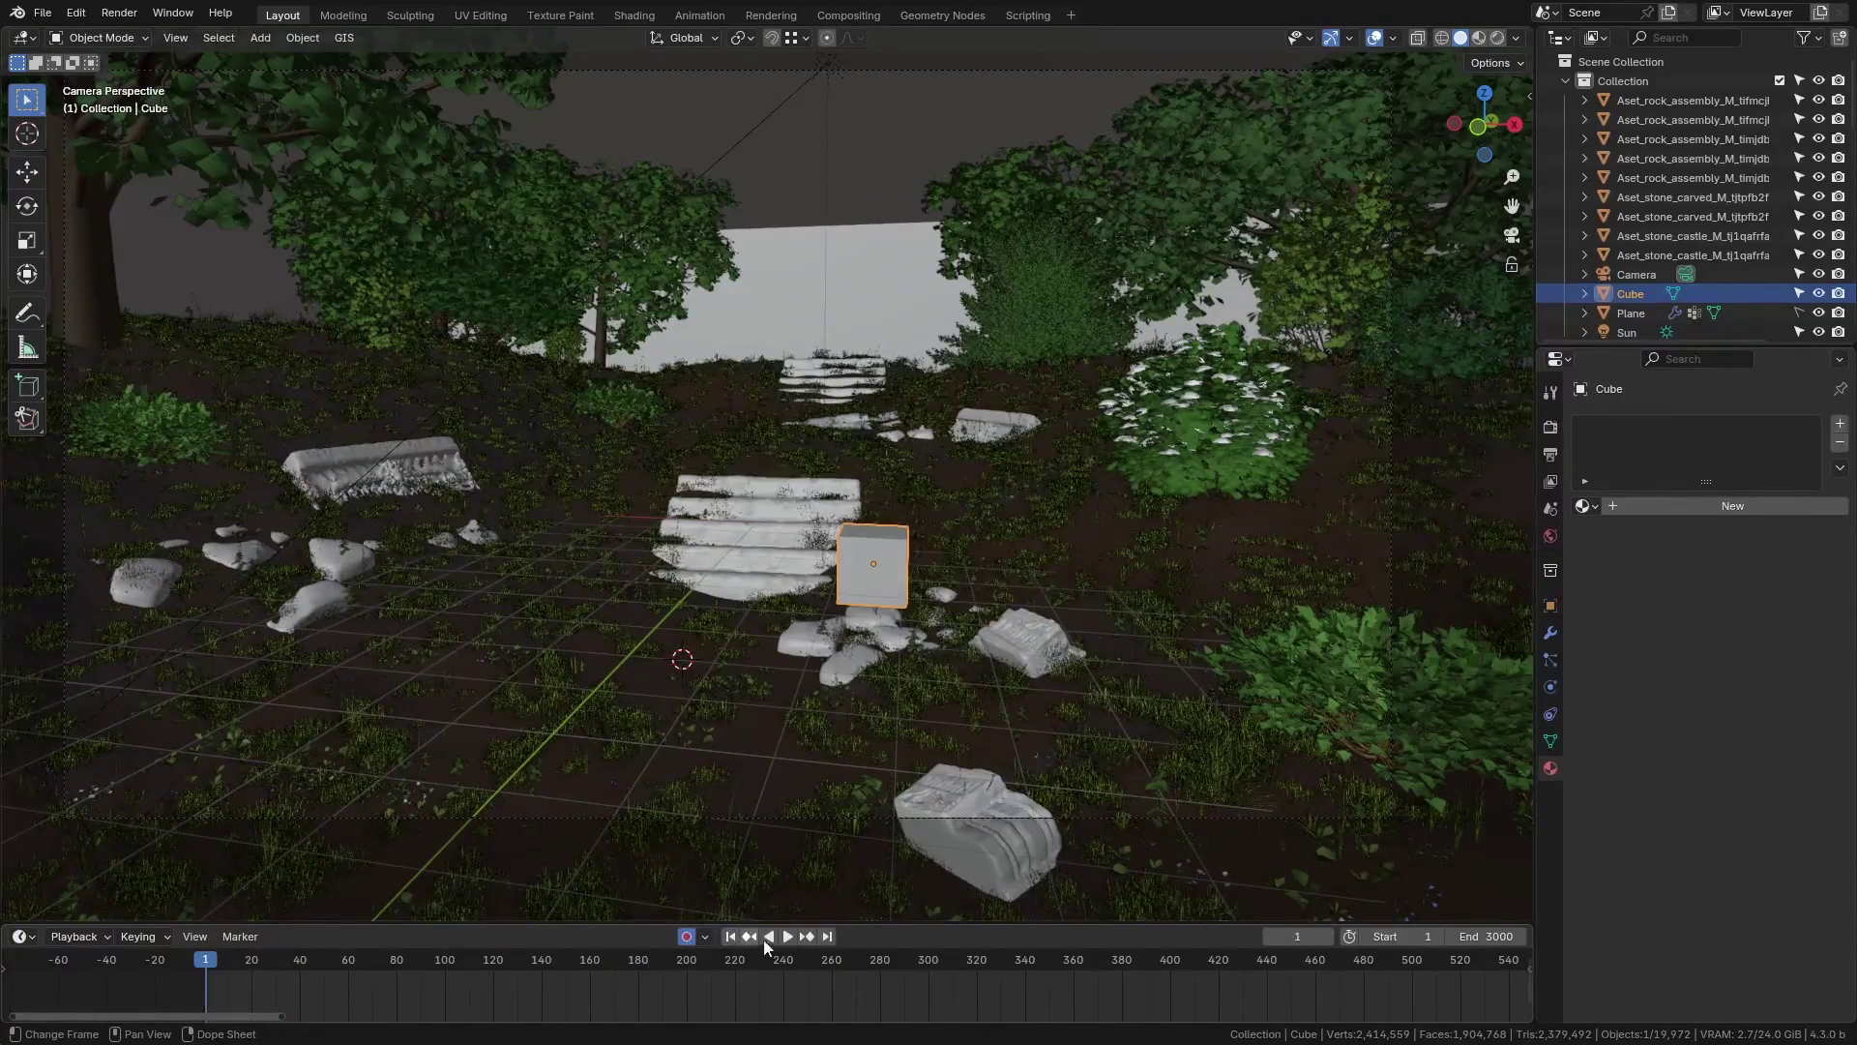
left_click(788, 935)
key("g")
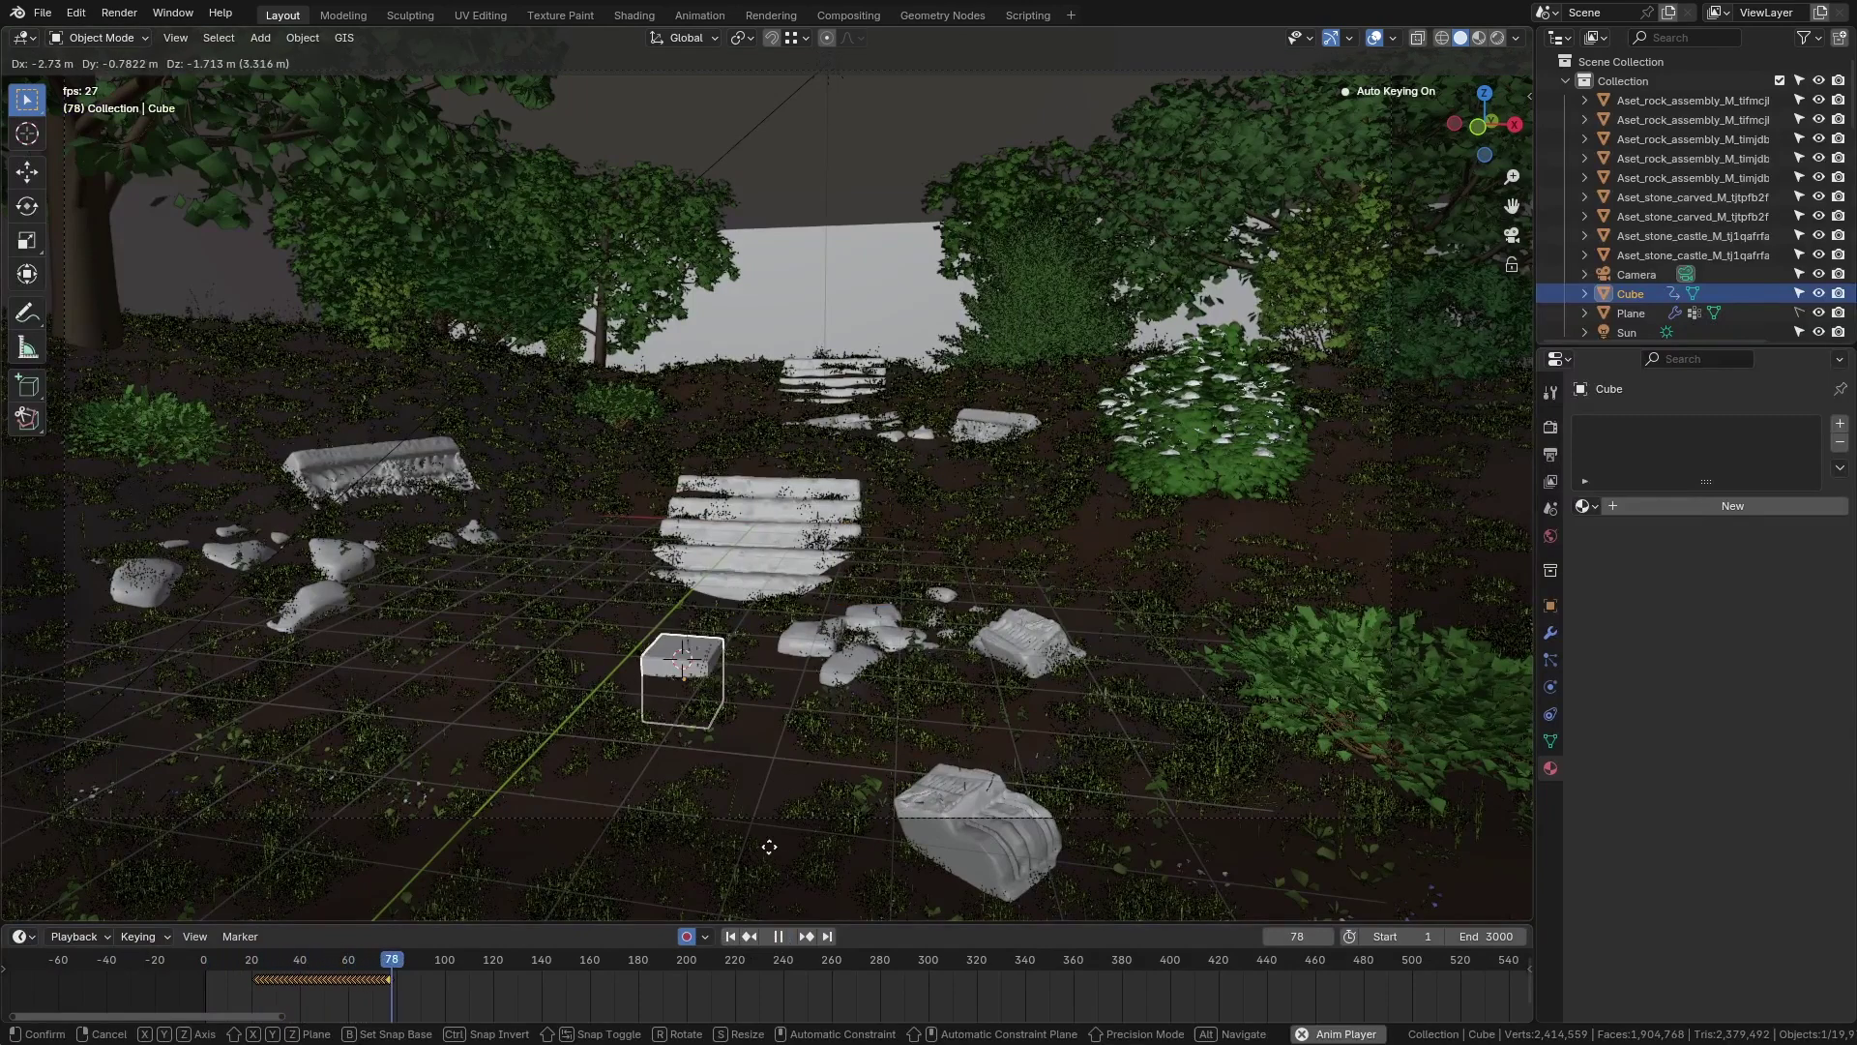
mouse_move(527, 754)
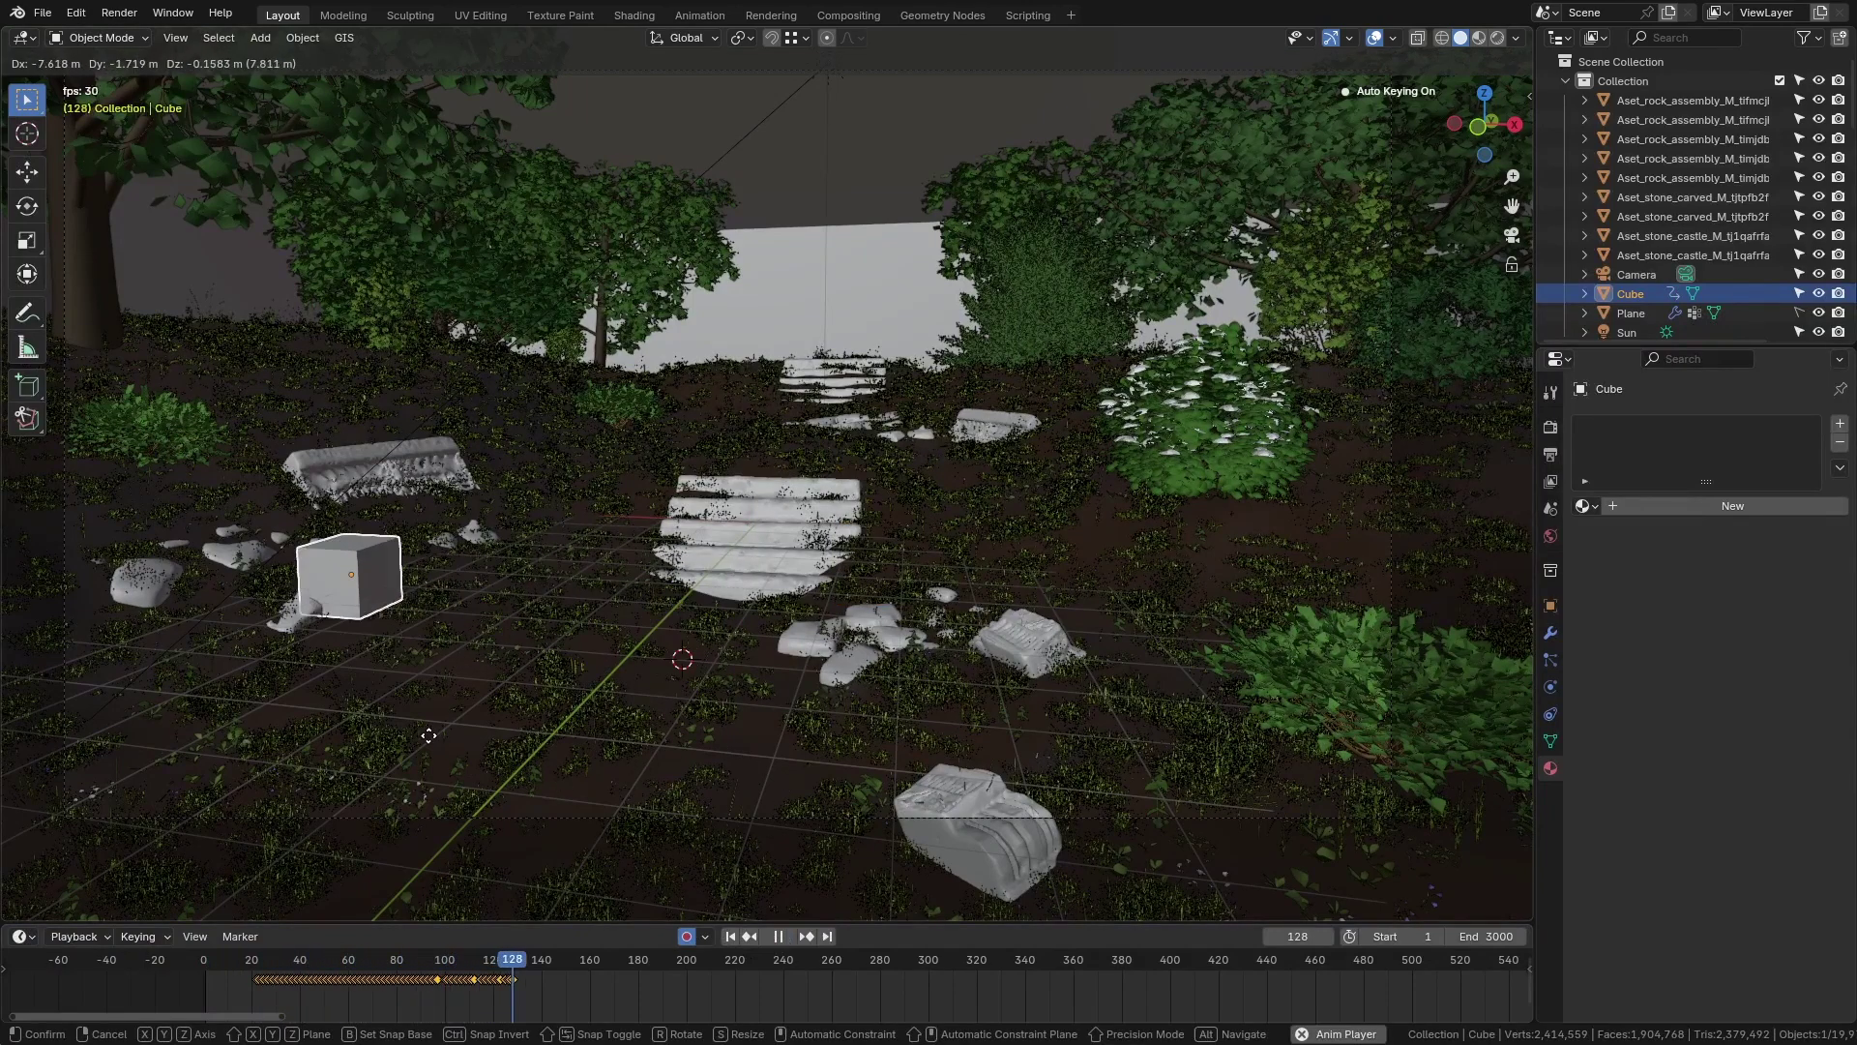
mouse_move(820, 635)
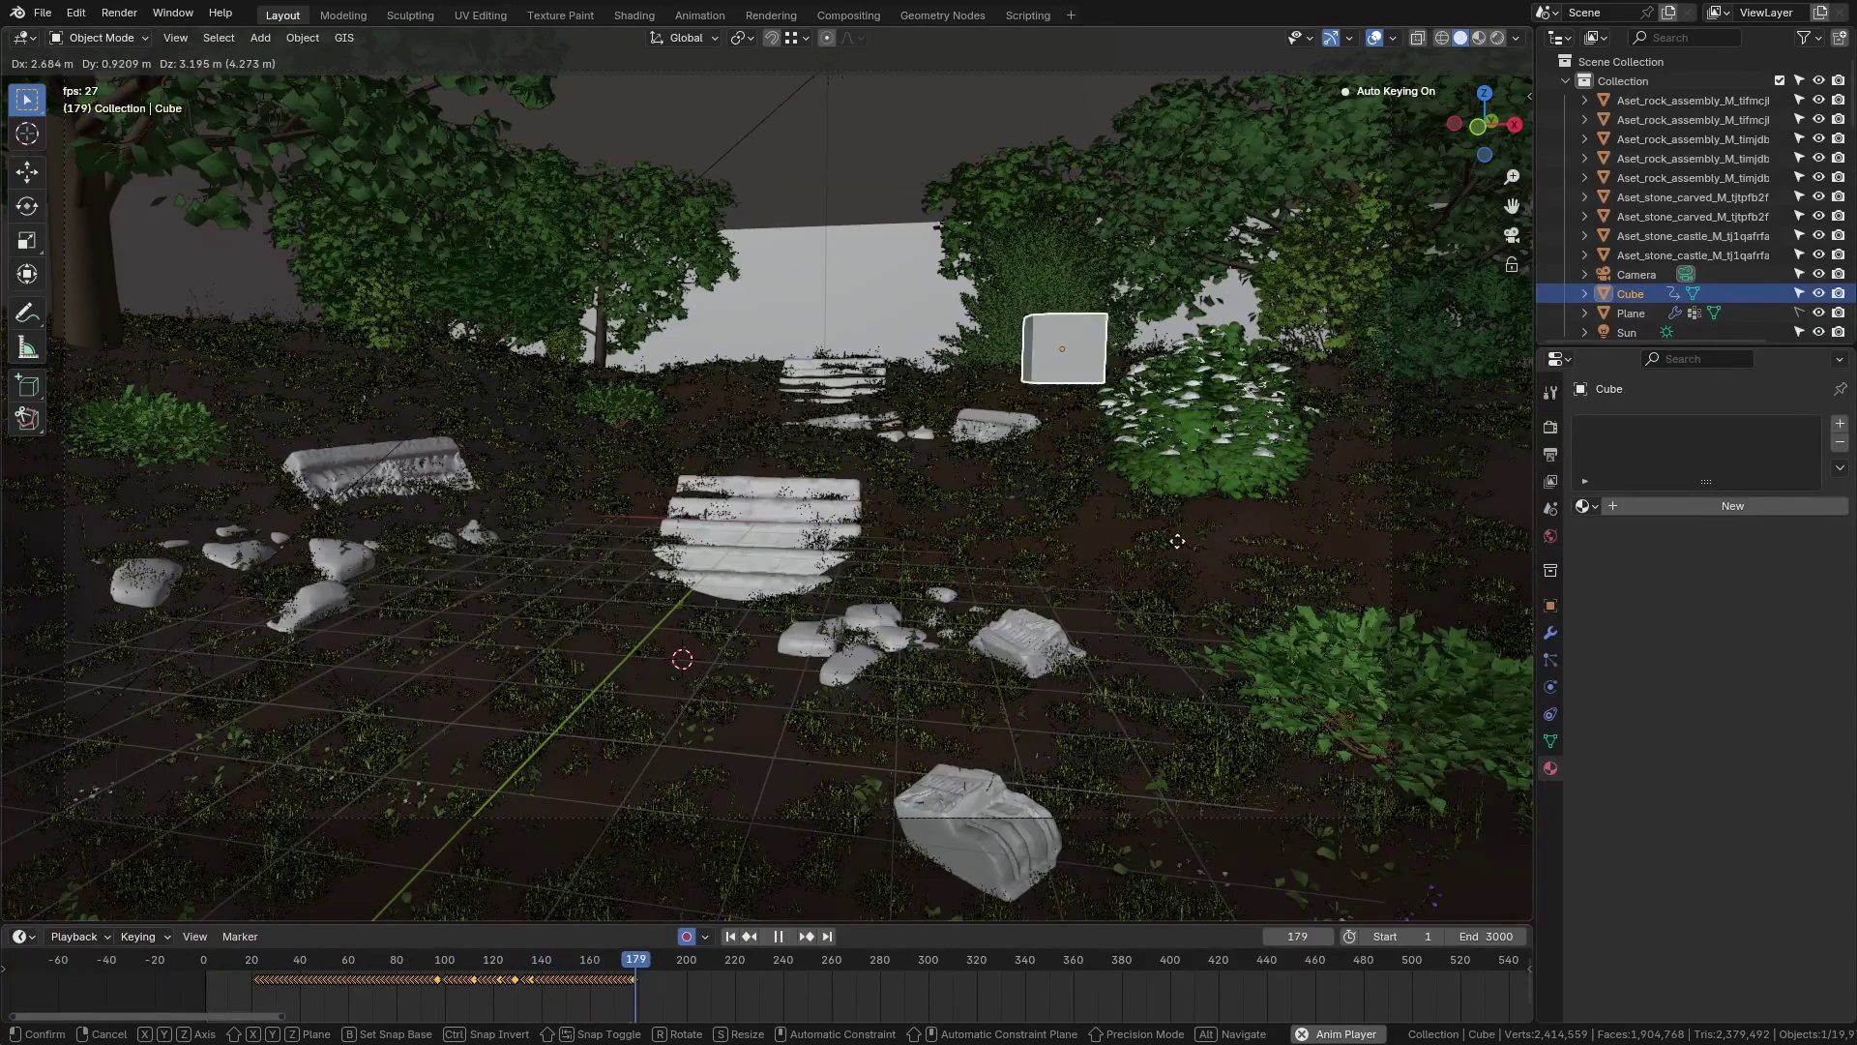
left_click(985, 691)
left_click(776, 938)
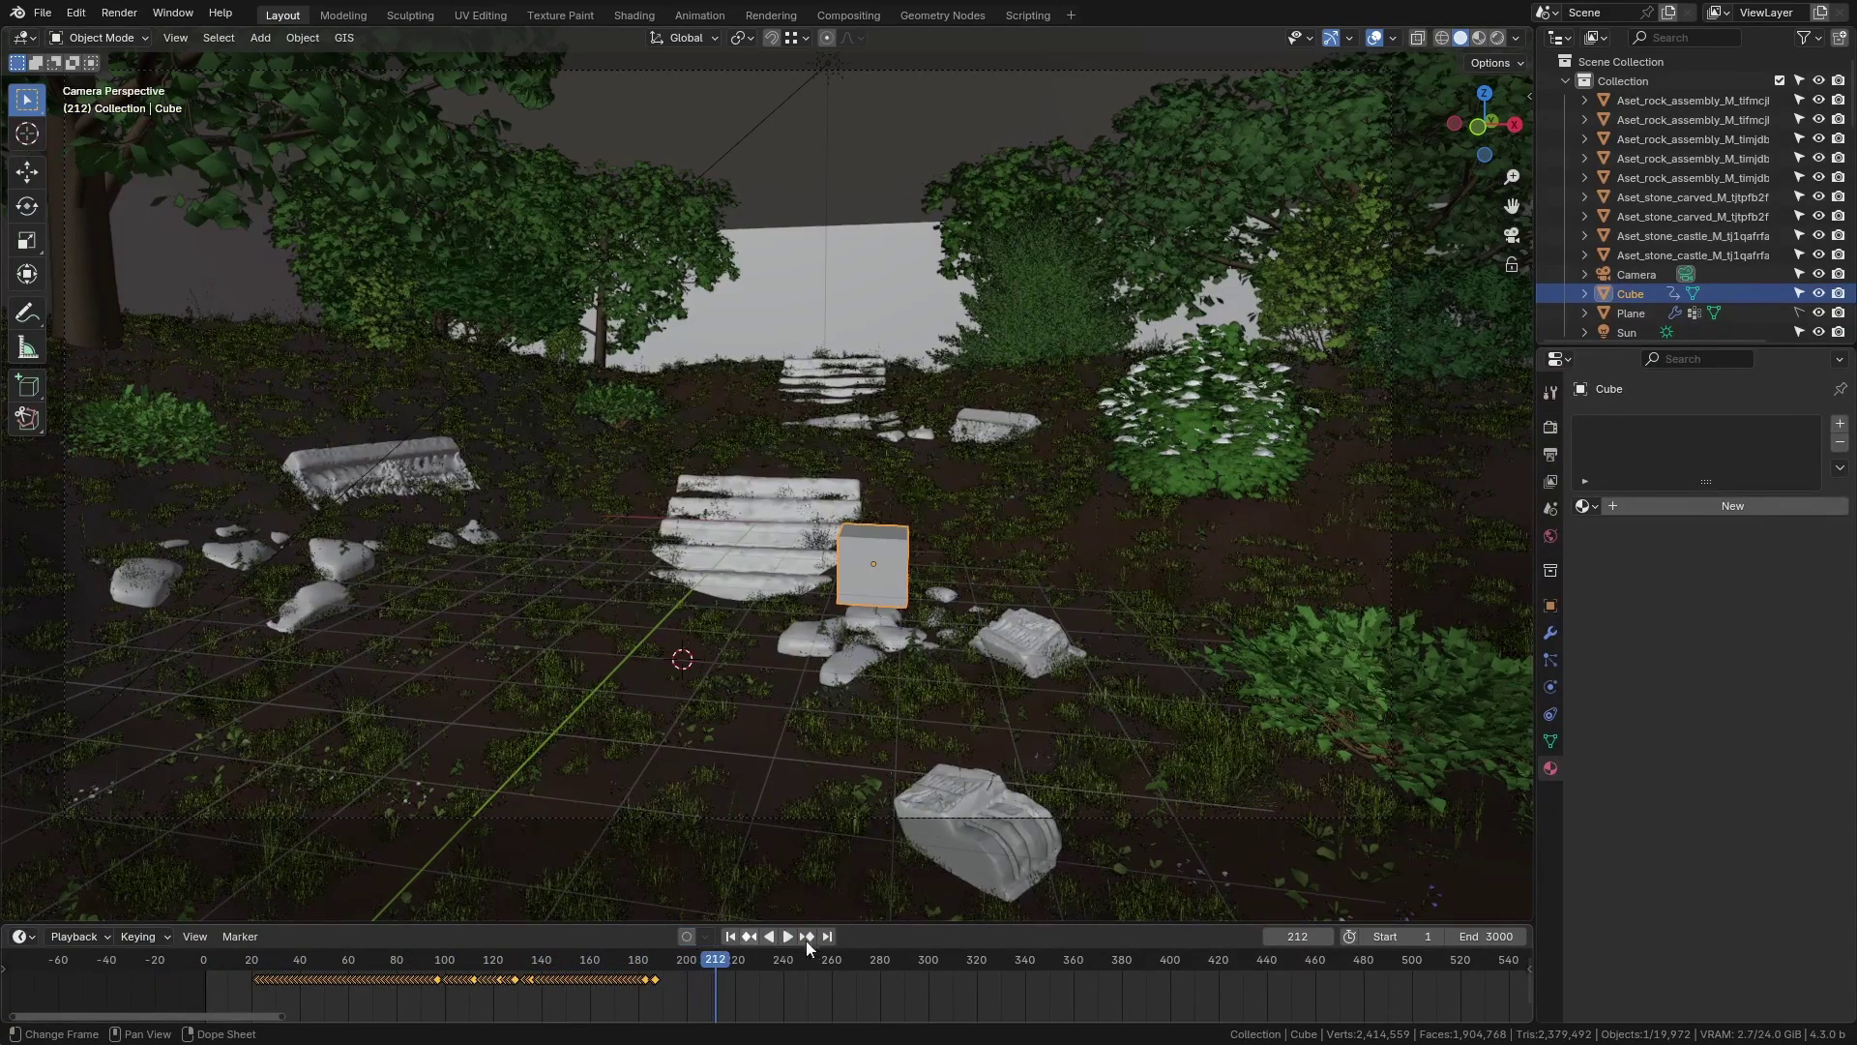
Play back the cube's recorded freehand motion from the first frame and stop the playback.
left_click(729, 936)
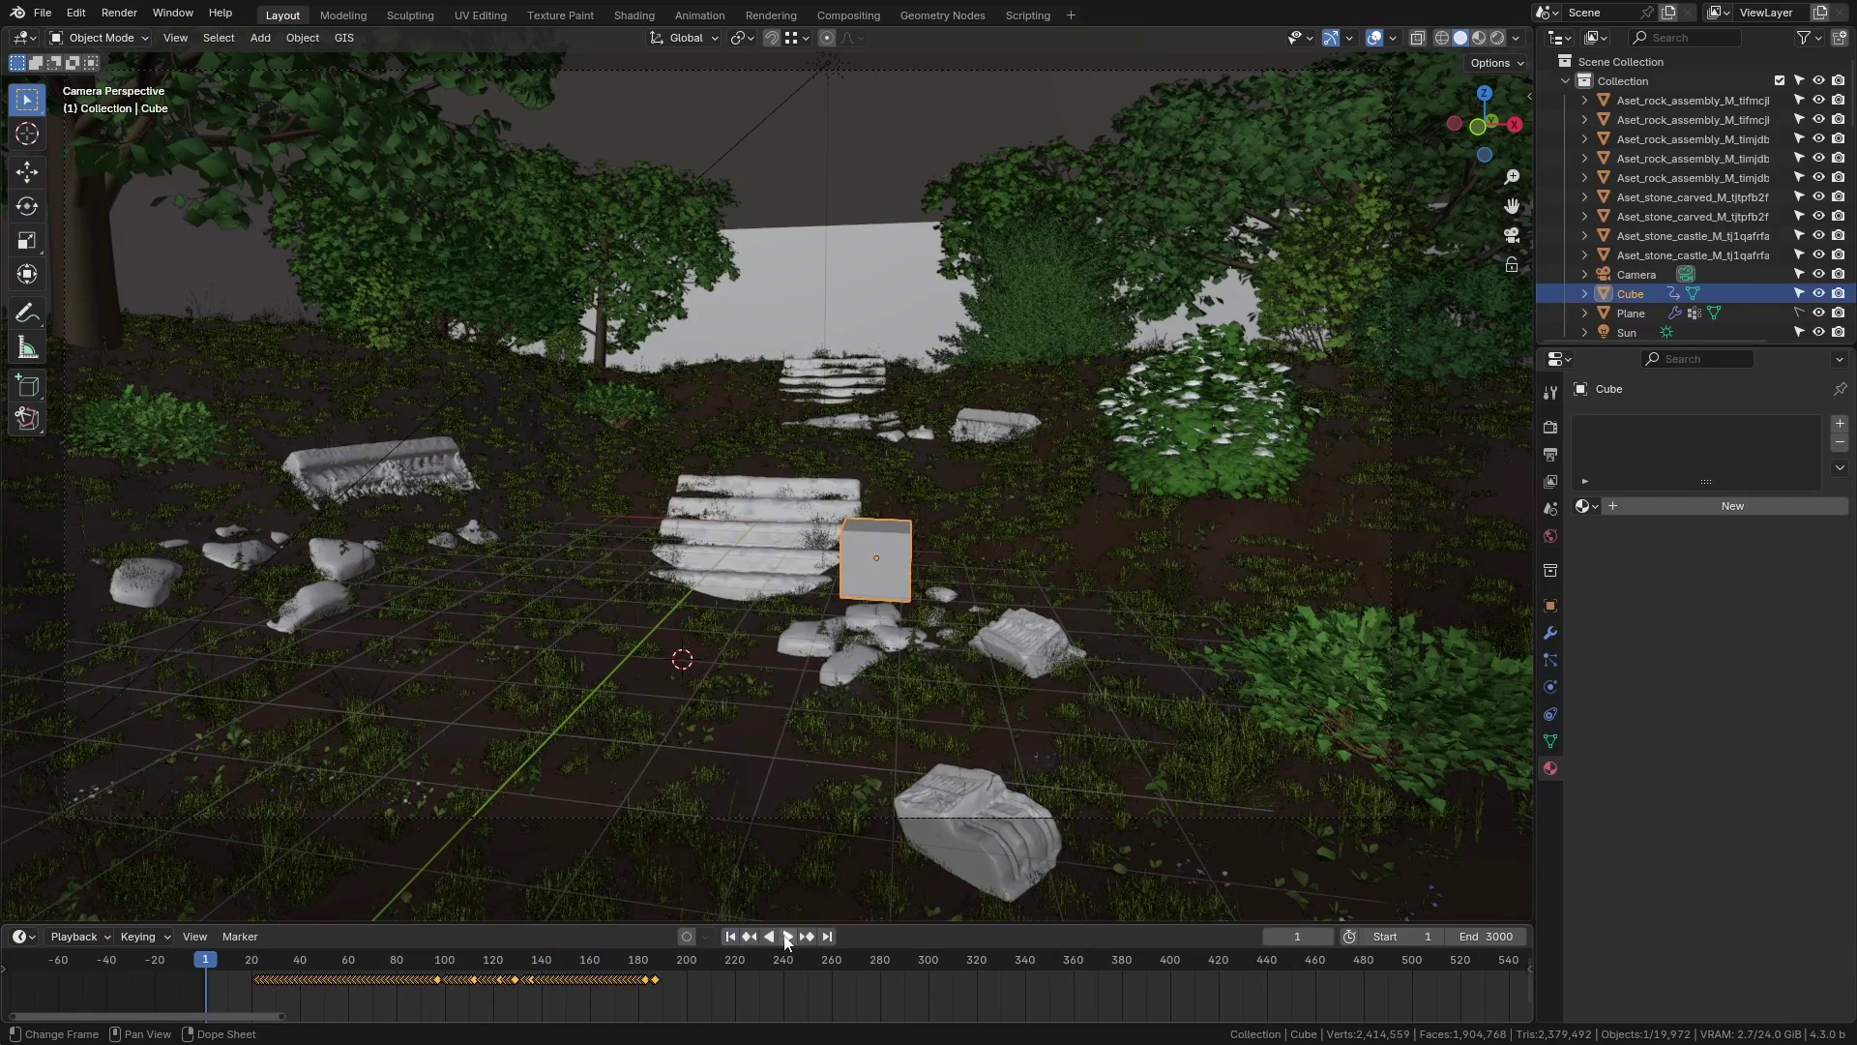
left_click(788, 936)
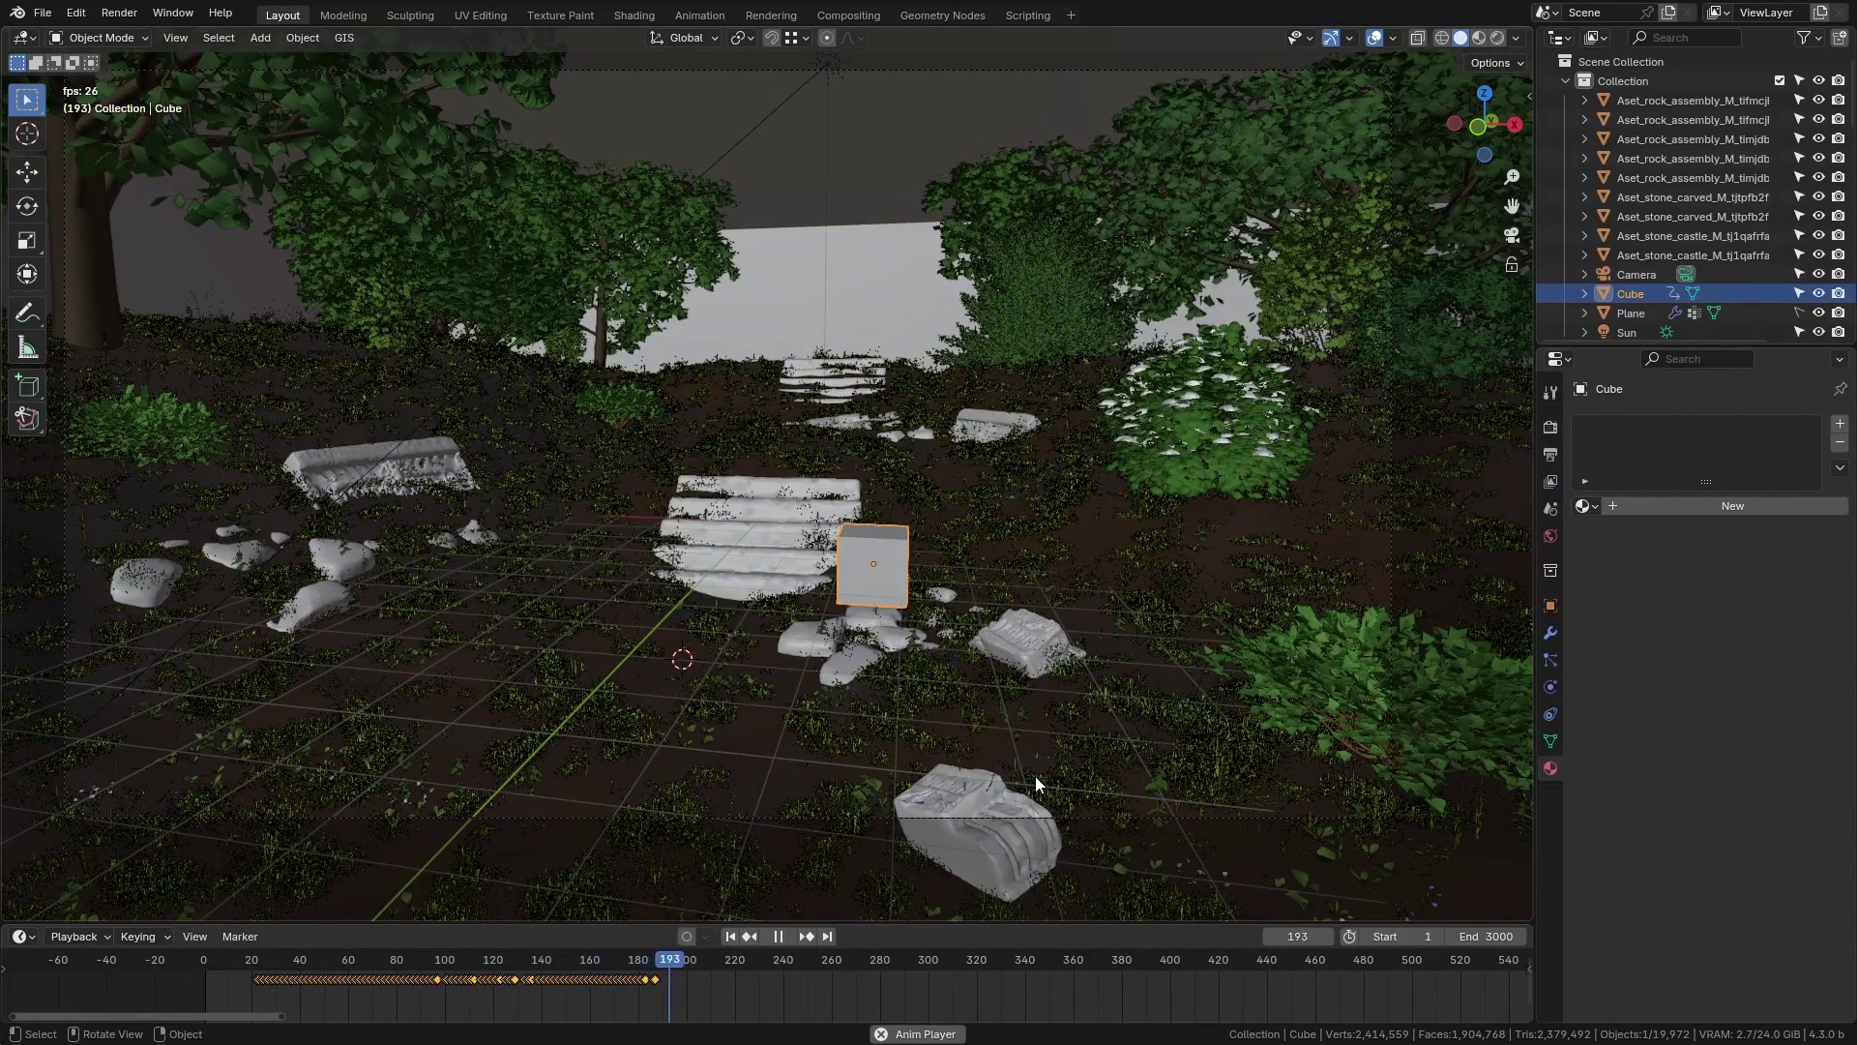
key("space")
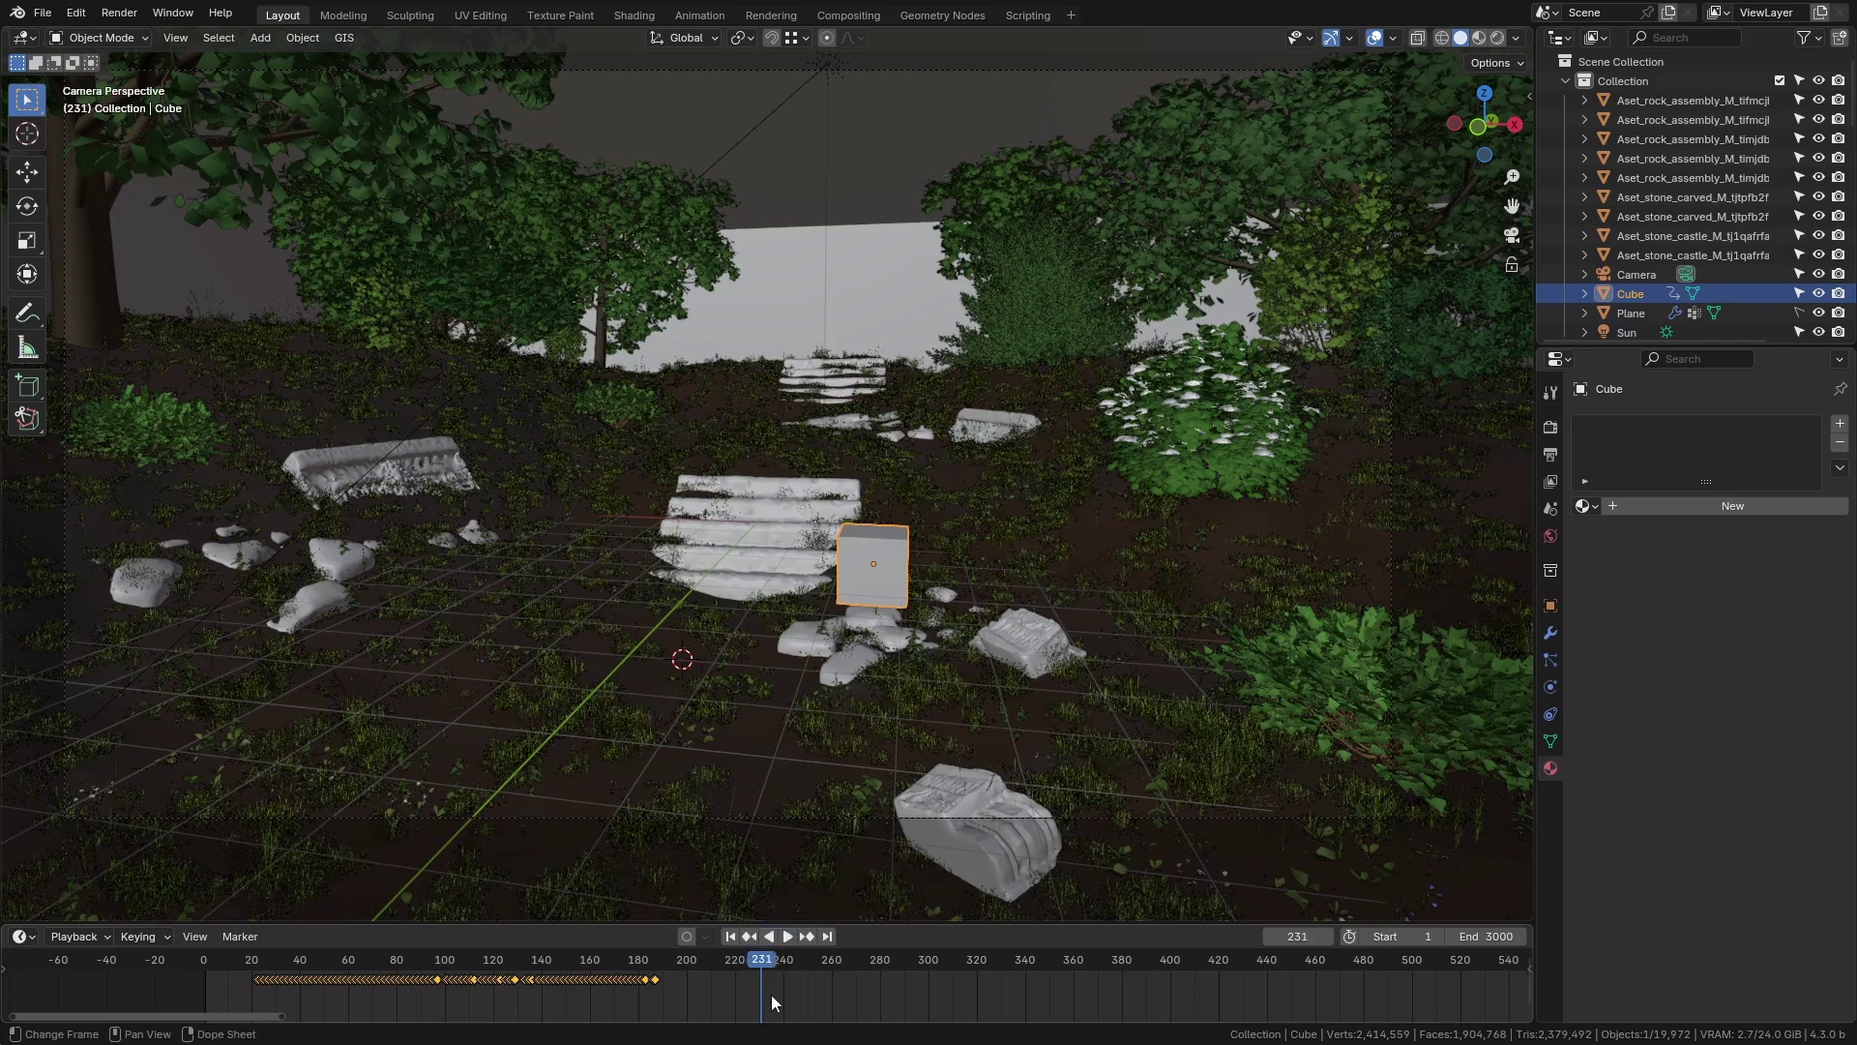
Delete all of the cube's keyframes and remove the cube from the scene.
key("Delete")
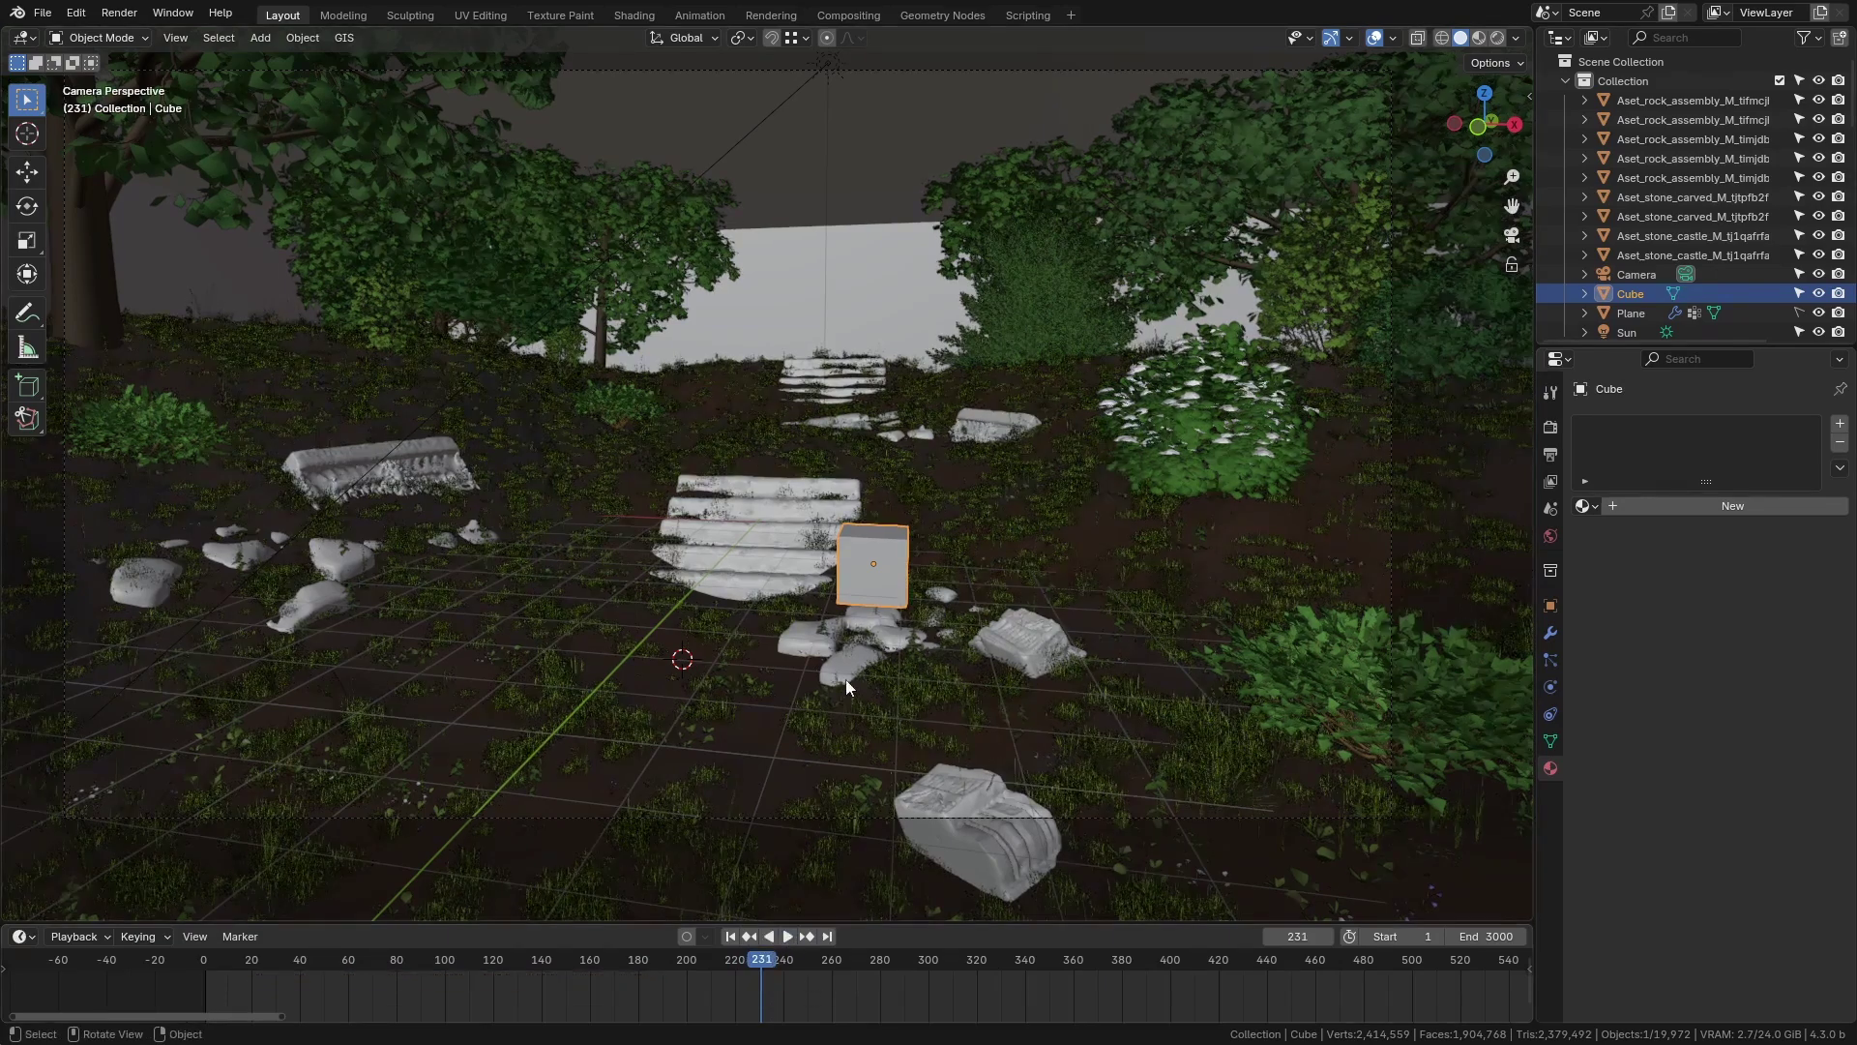
key("Delete")
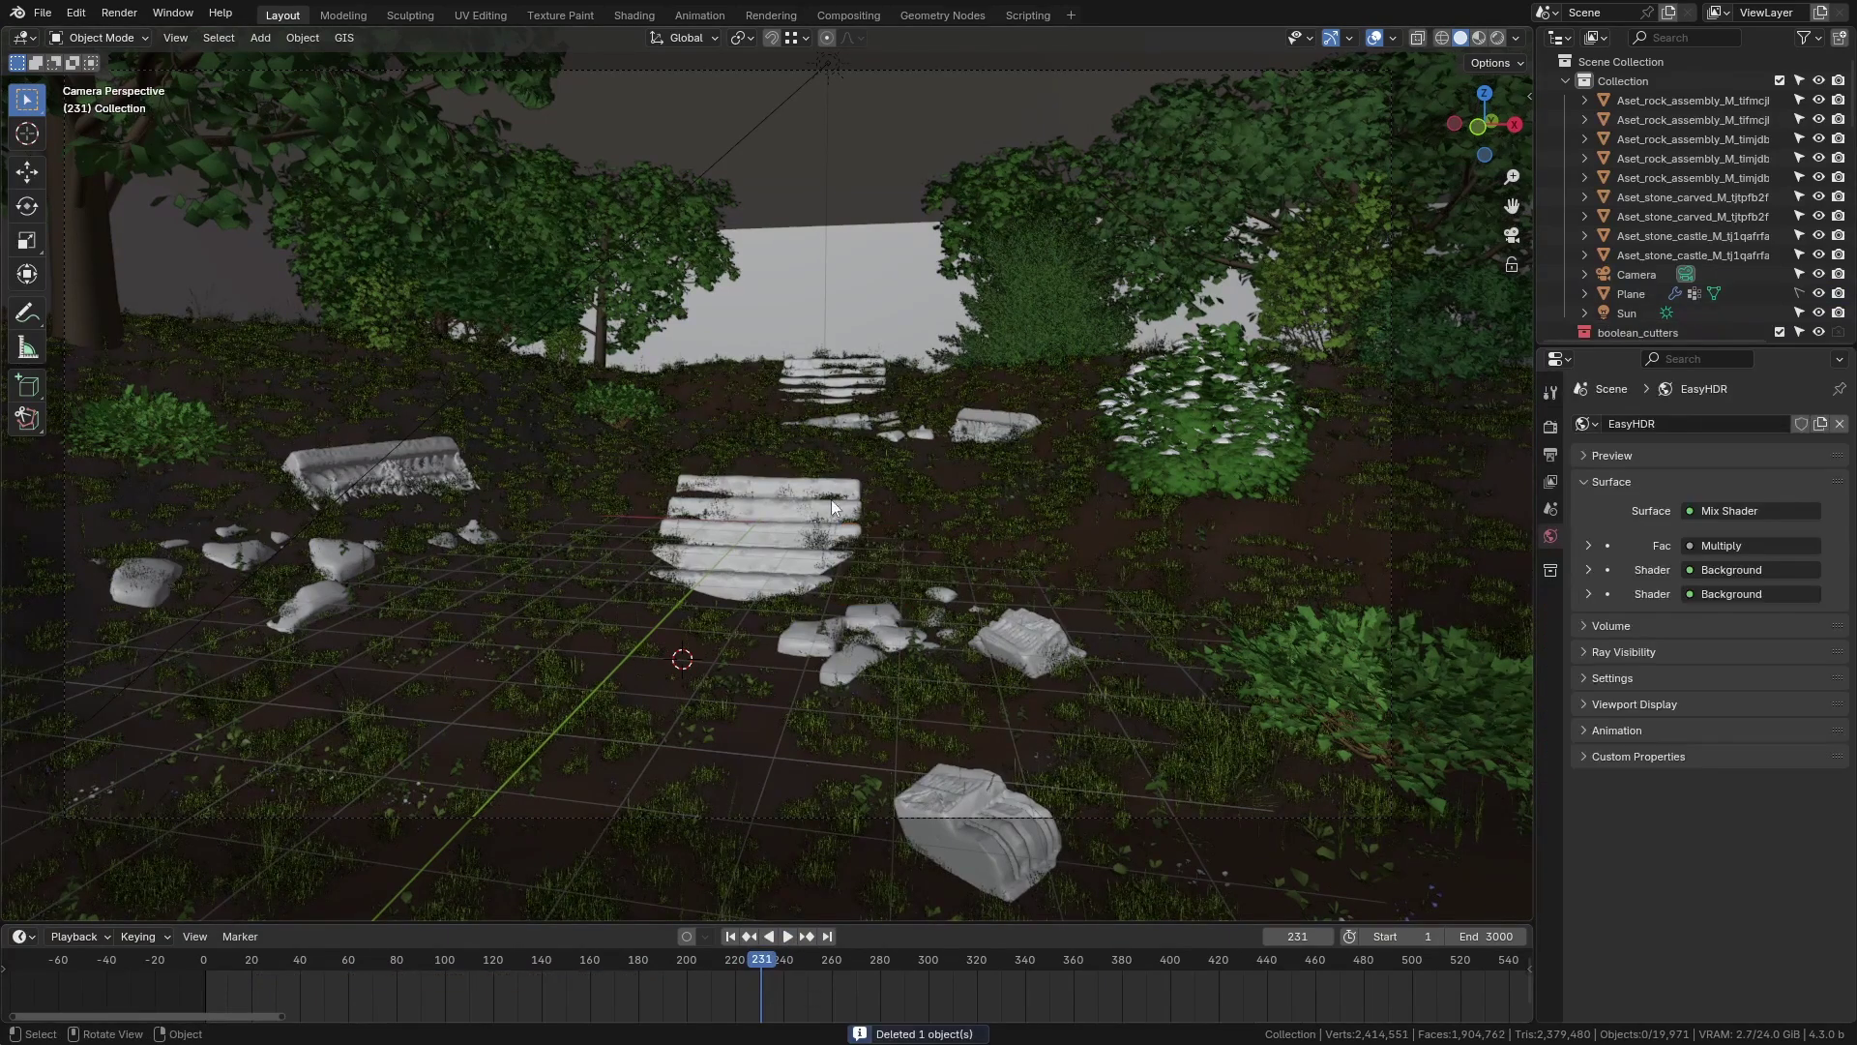
Record the camera moving up the stone steps with walk navigation during playback from frame 1 with auto keying on, and turn auto keying off.
left_click(761, 820)
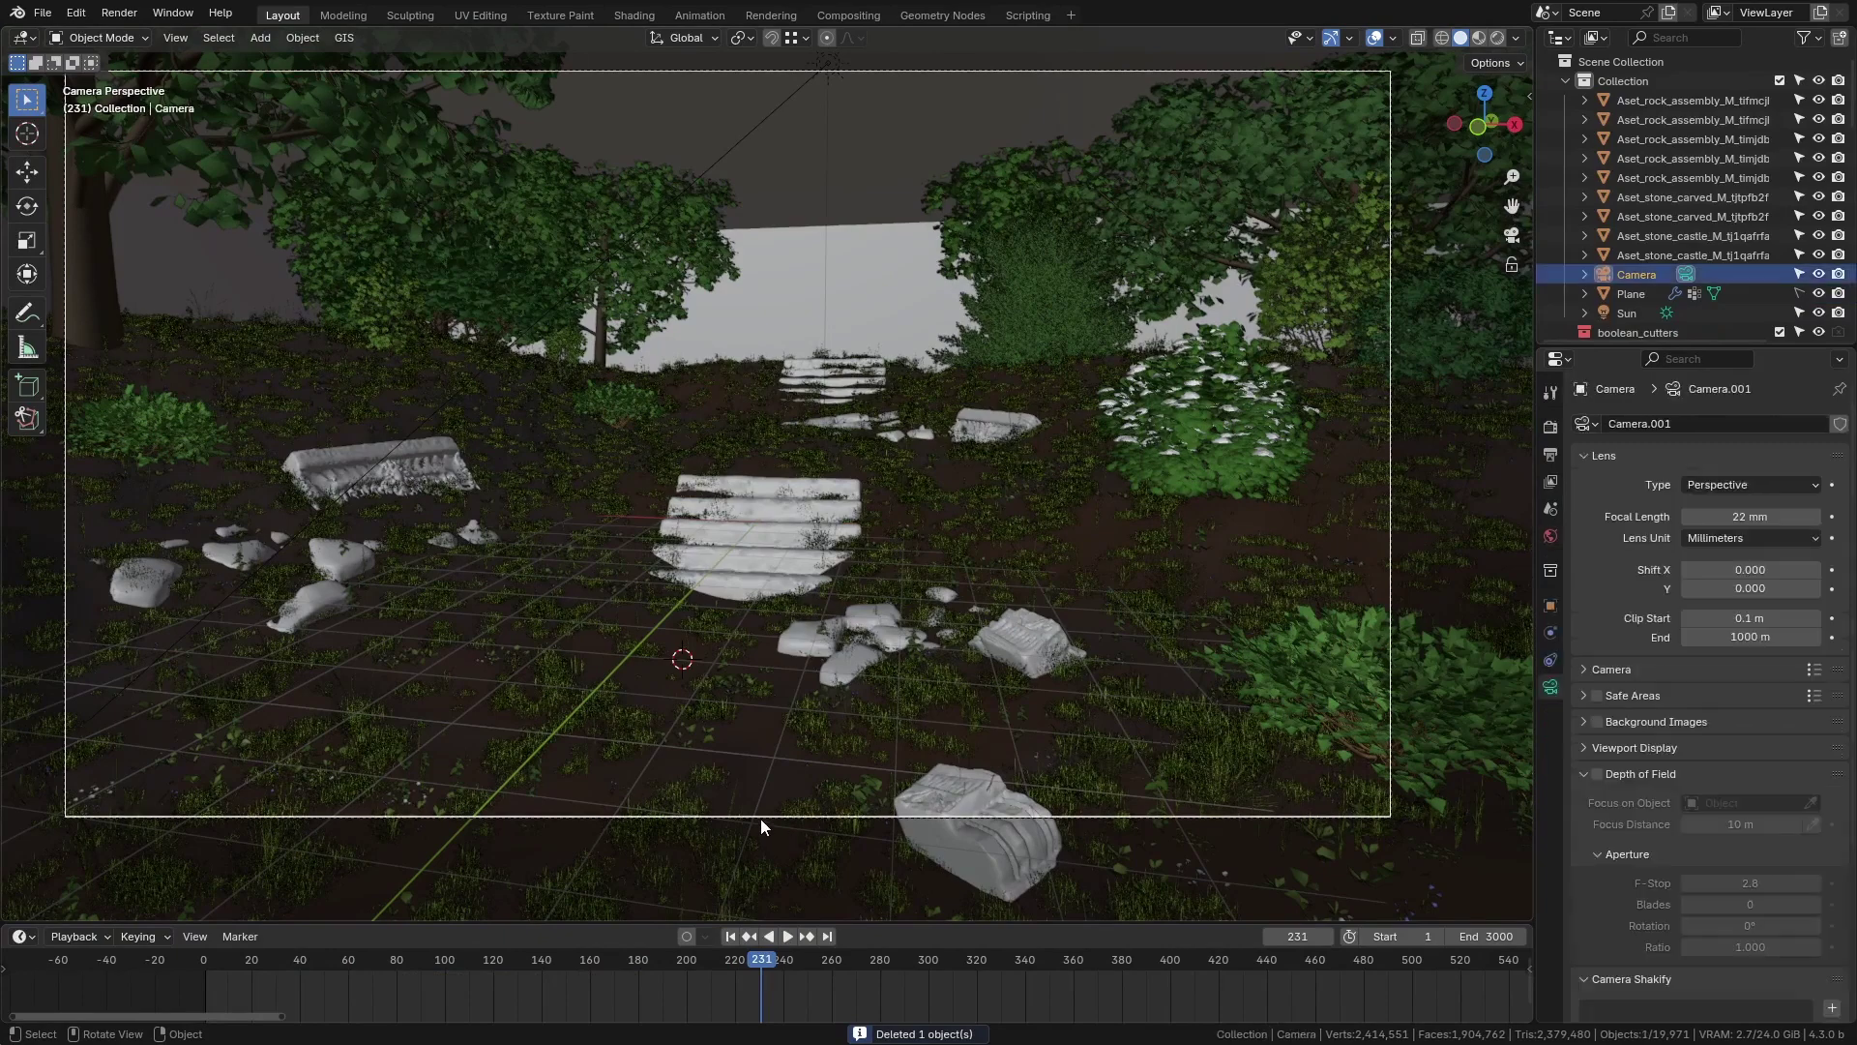
left_click(687, 936)
left_click(731, 936)
left_click(789, 936)
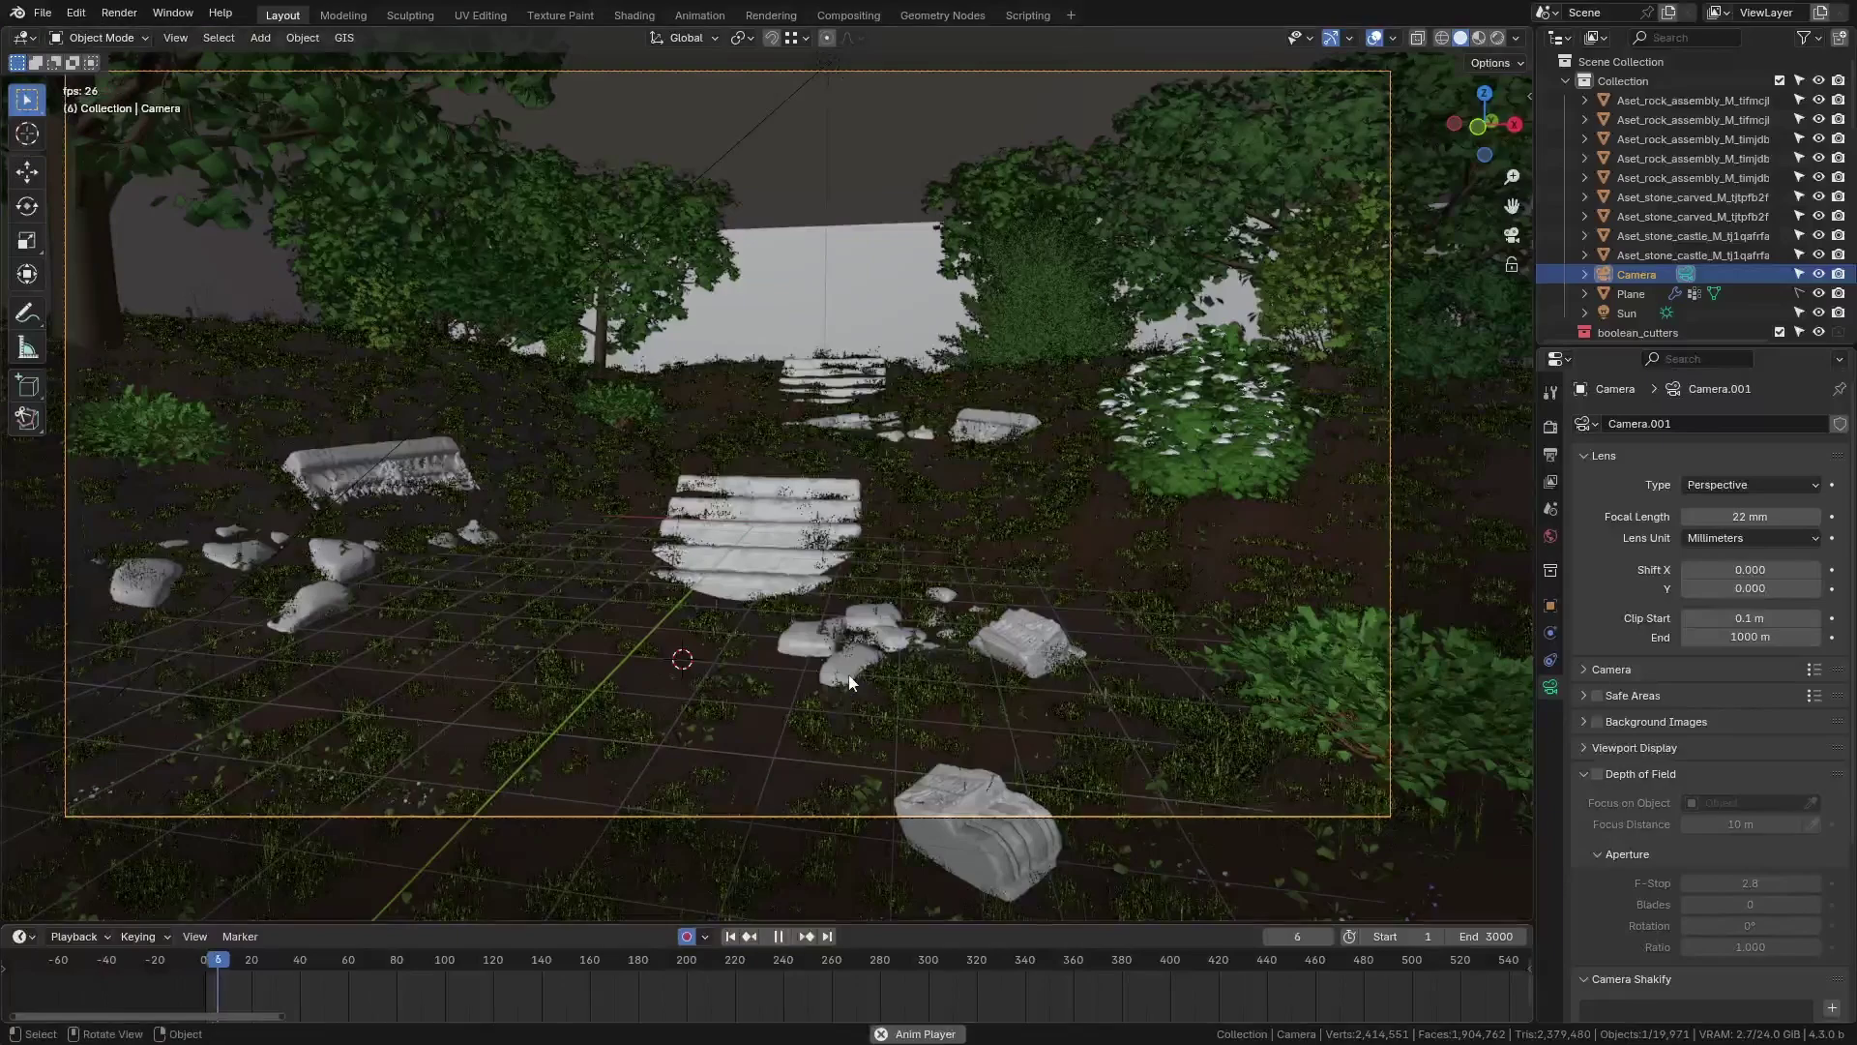
key("shift+grave")
key("w")
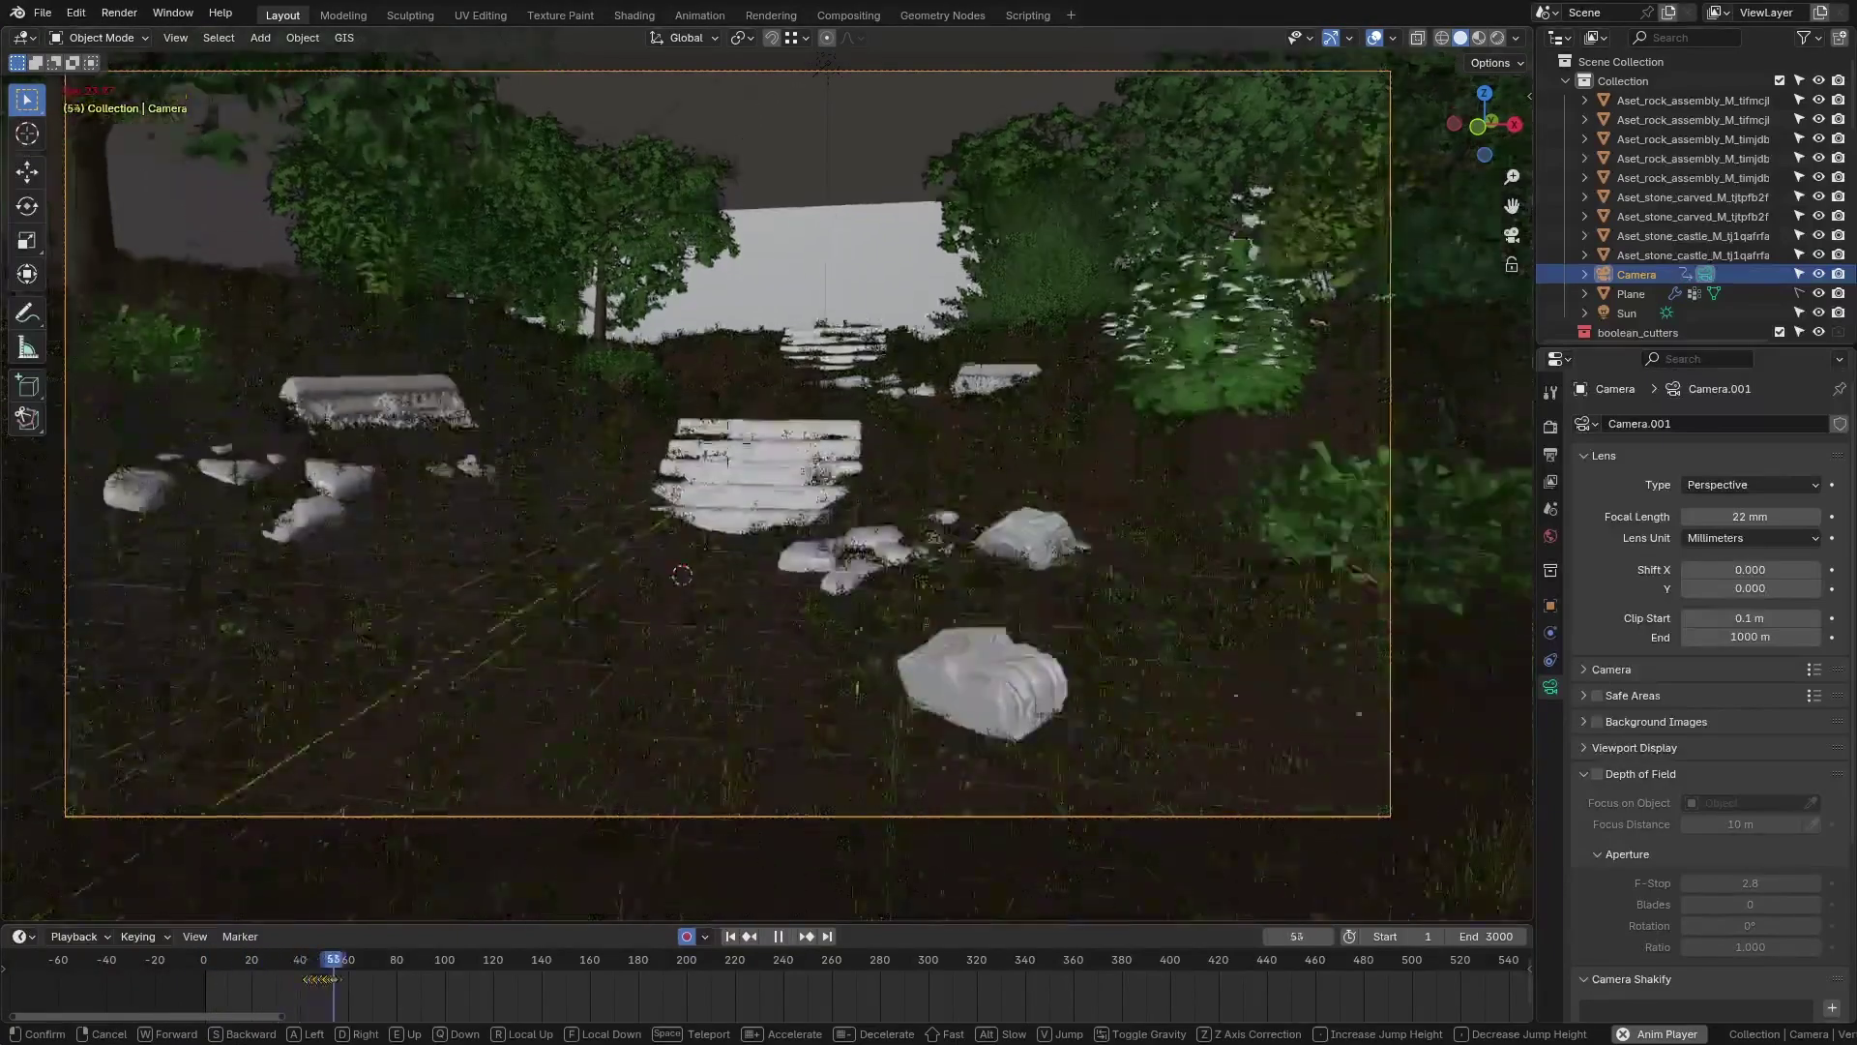
key("w")
key("w")
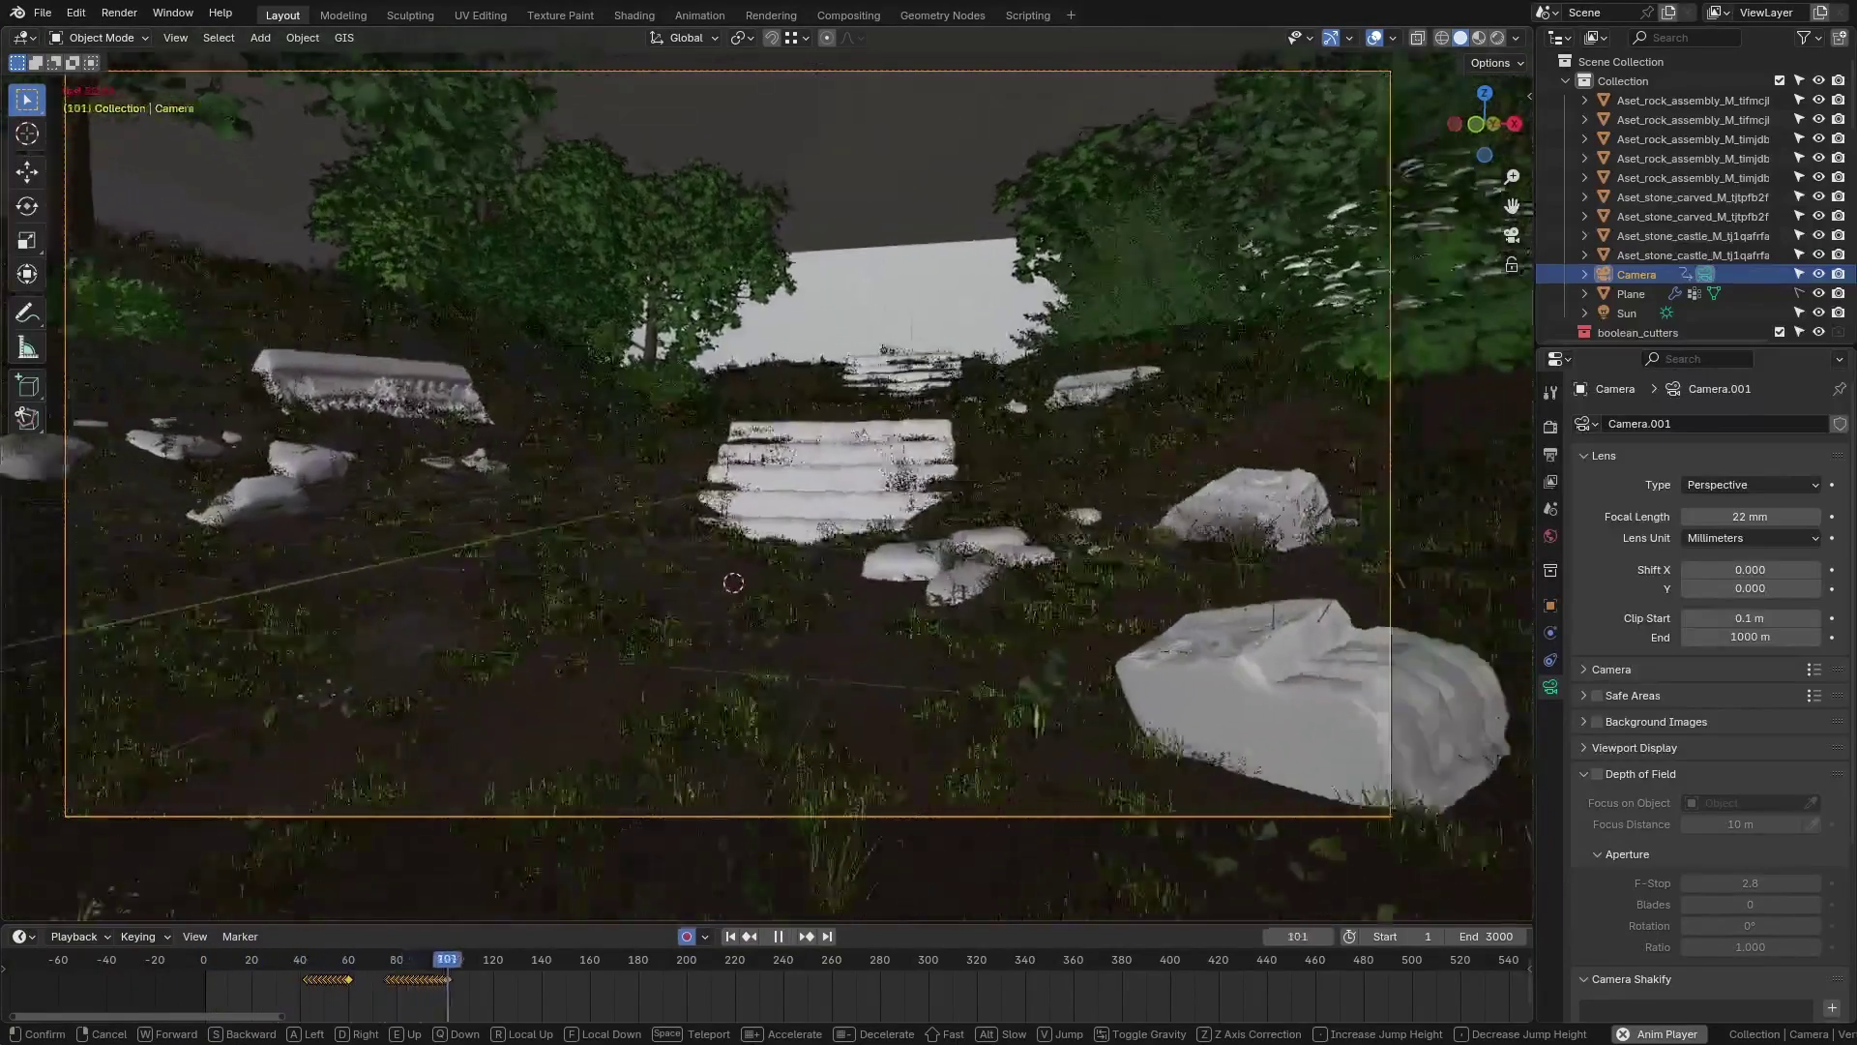
key("w")
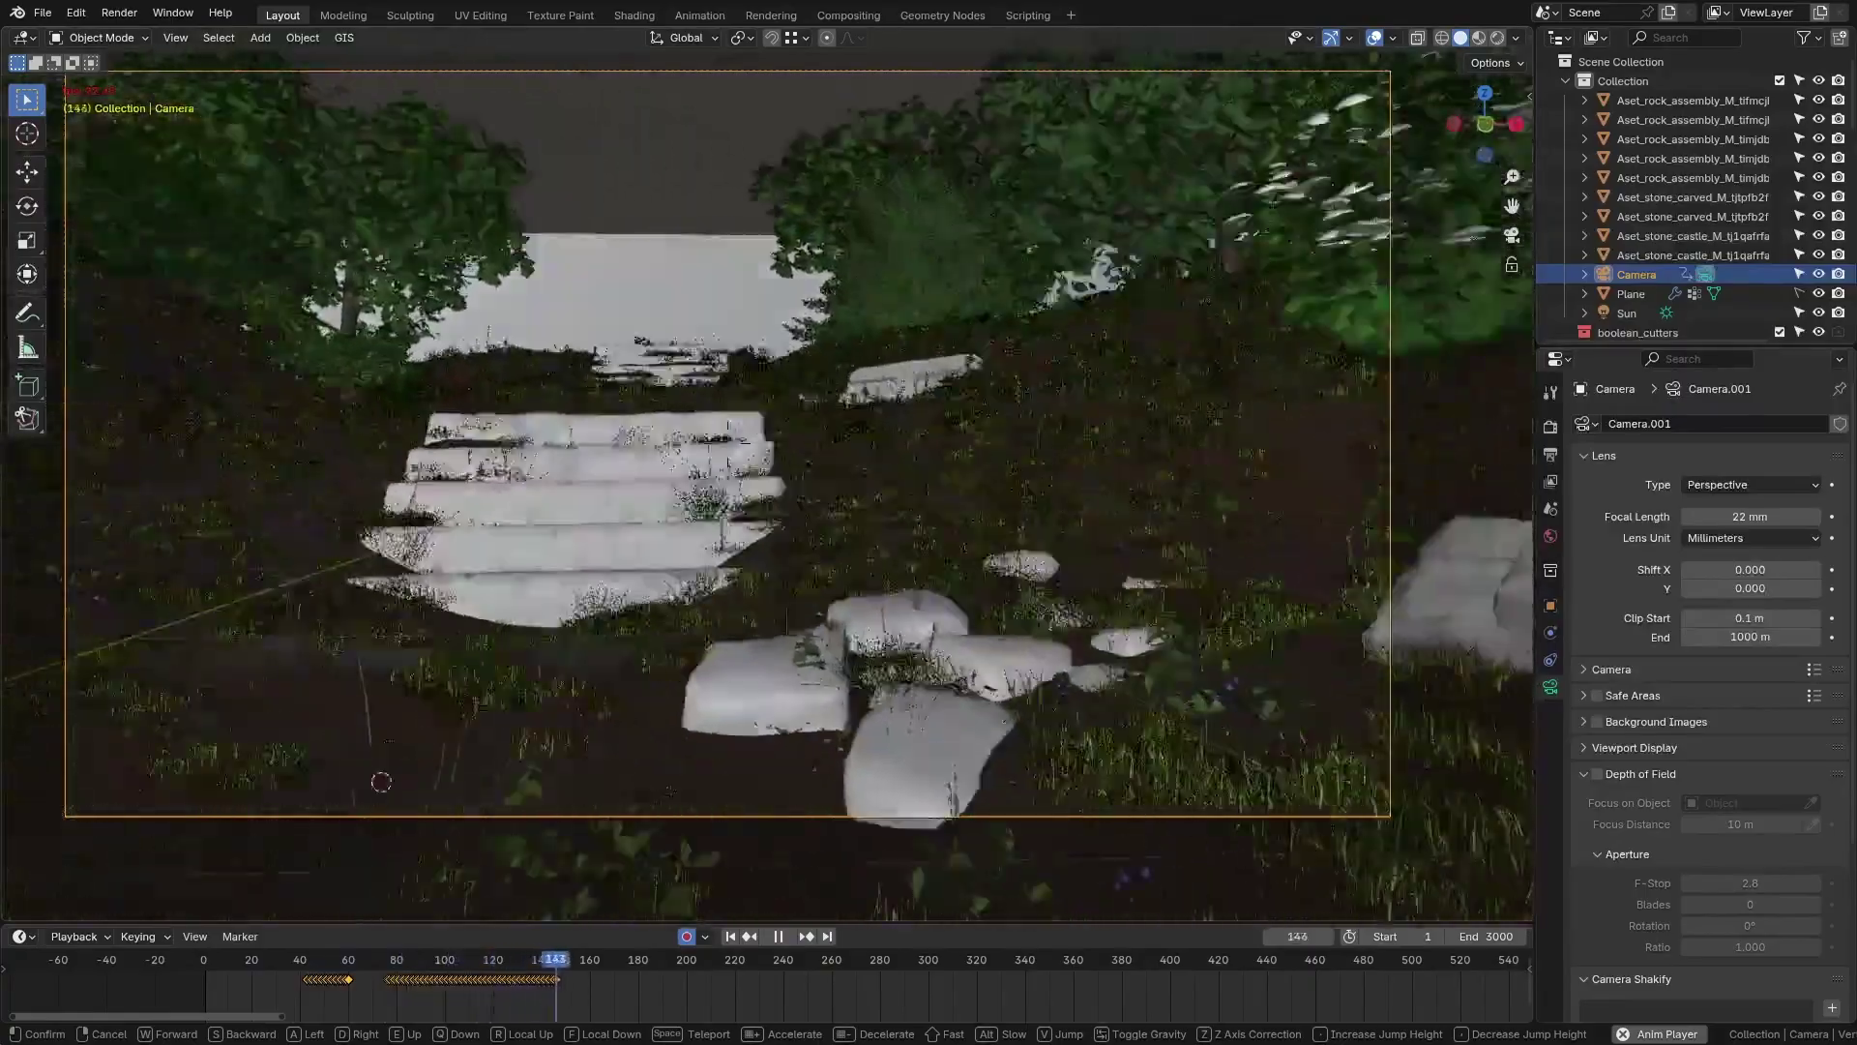
key("w")
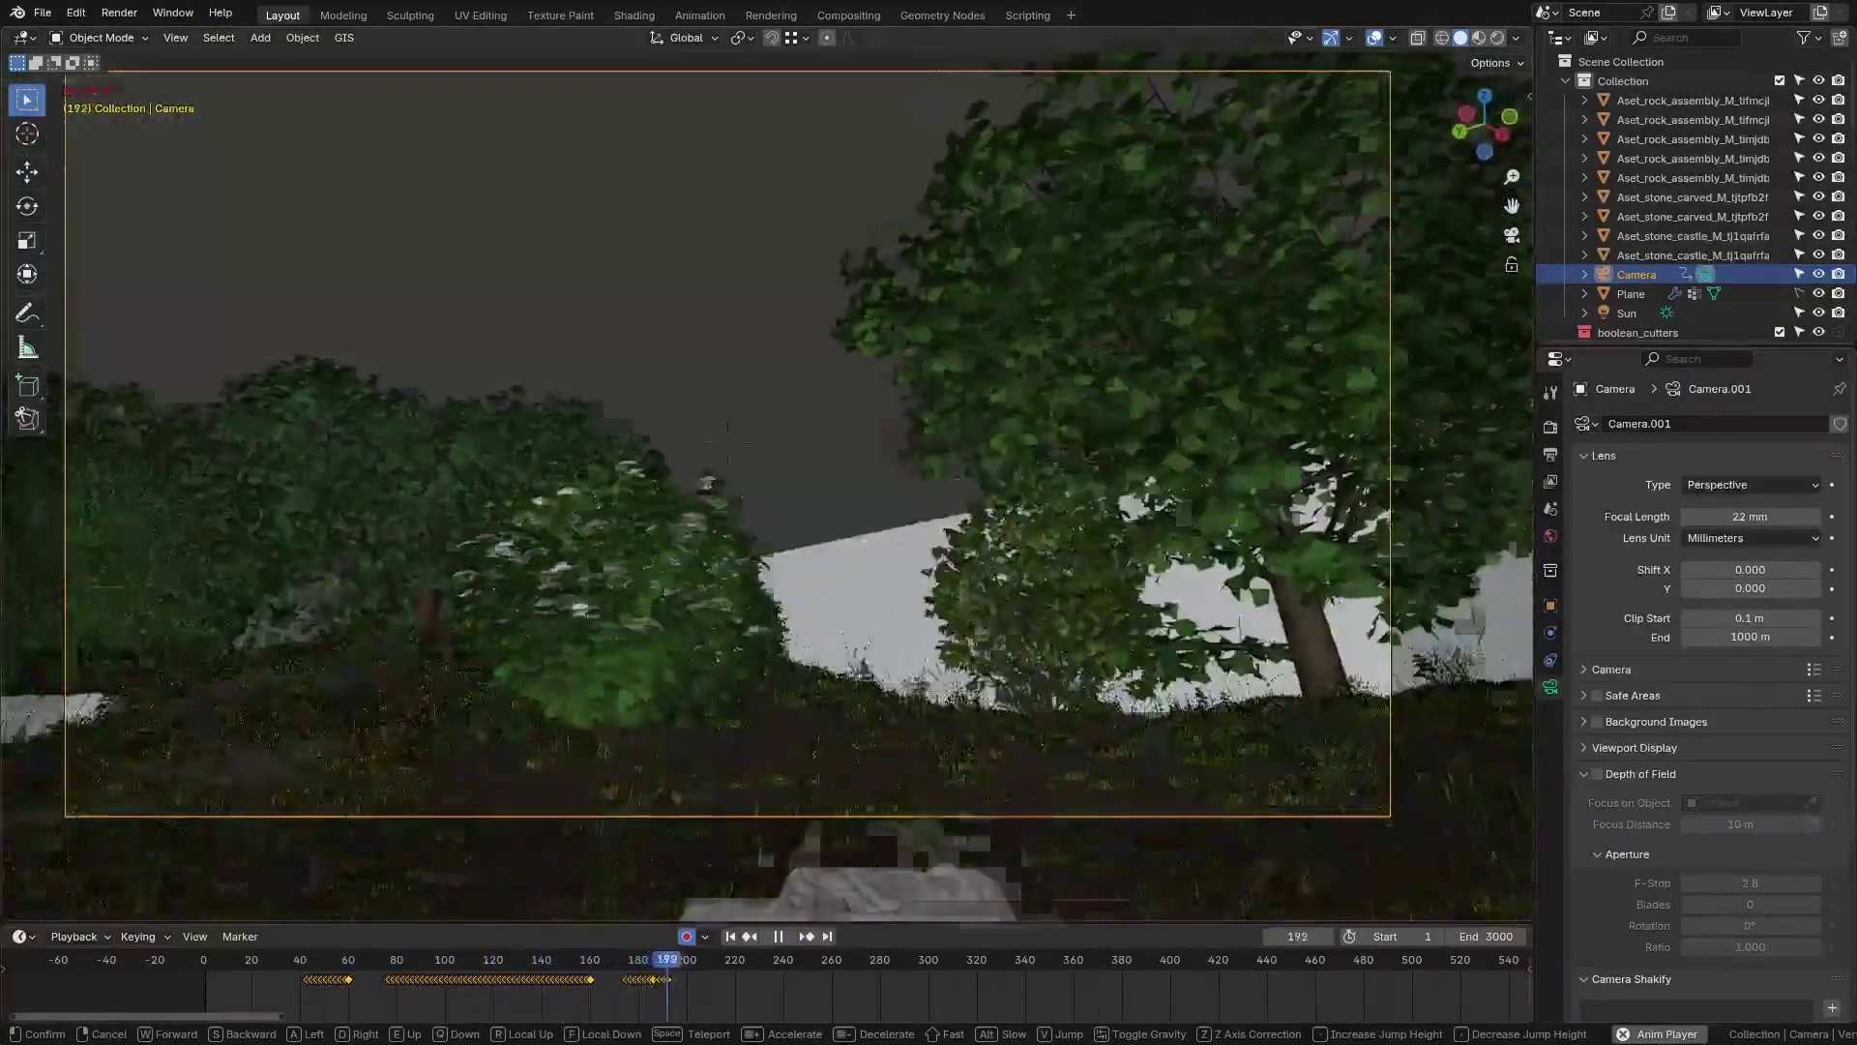
key("w")
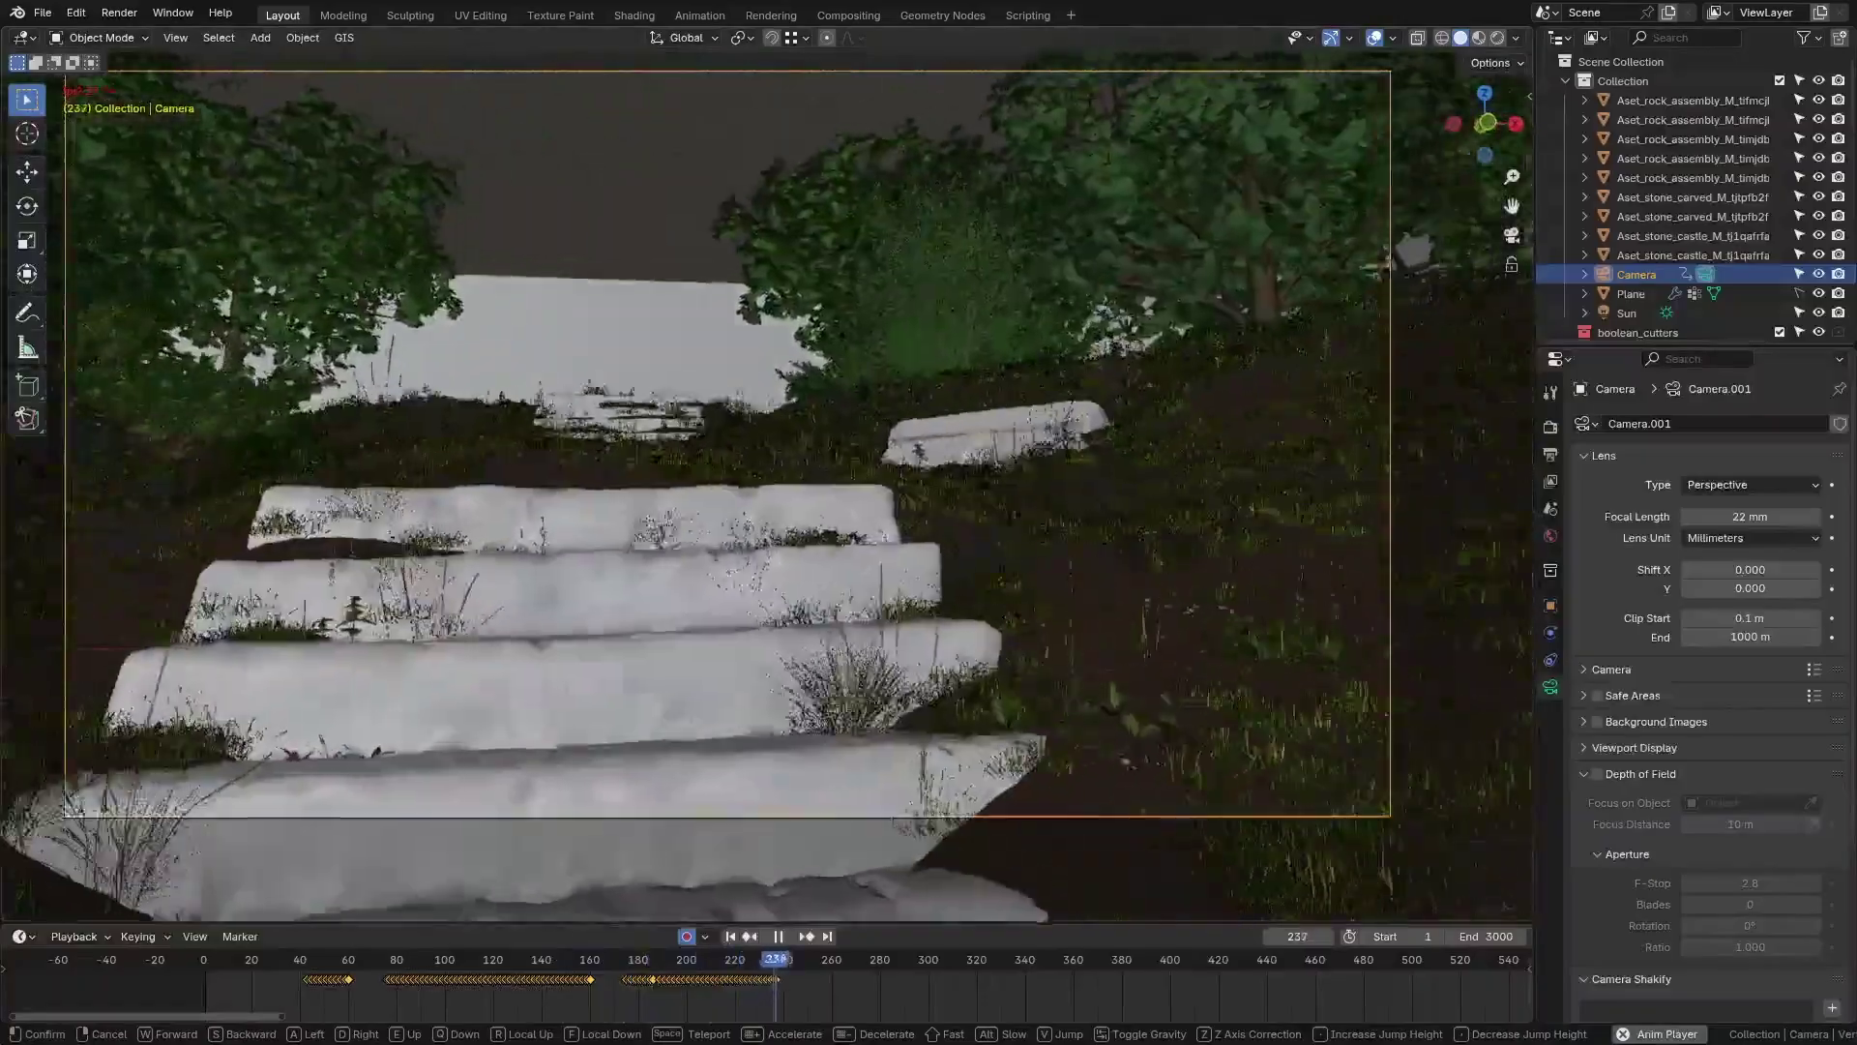
key("w")
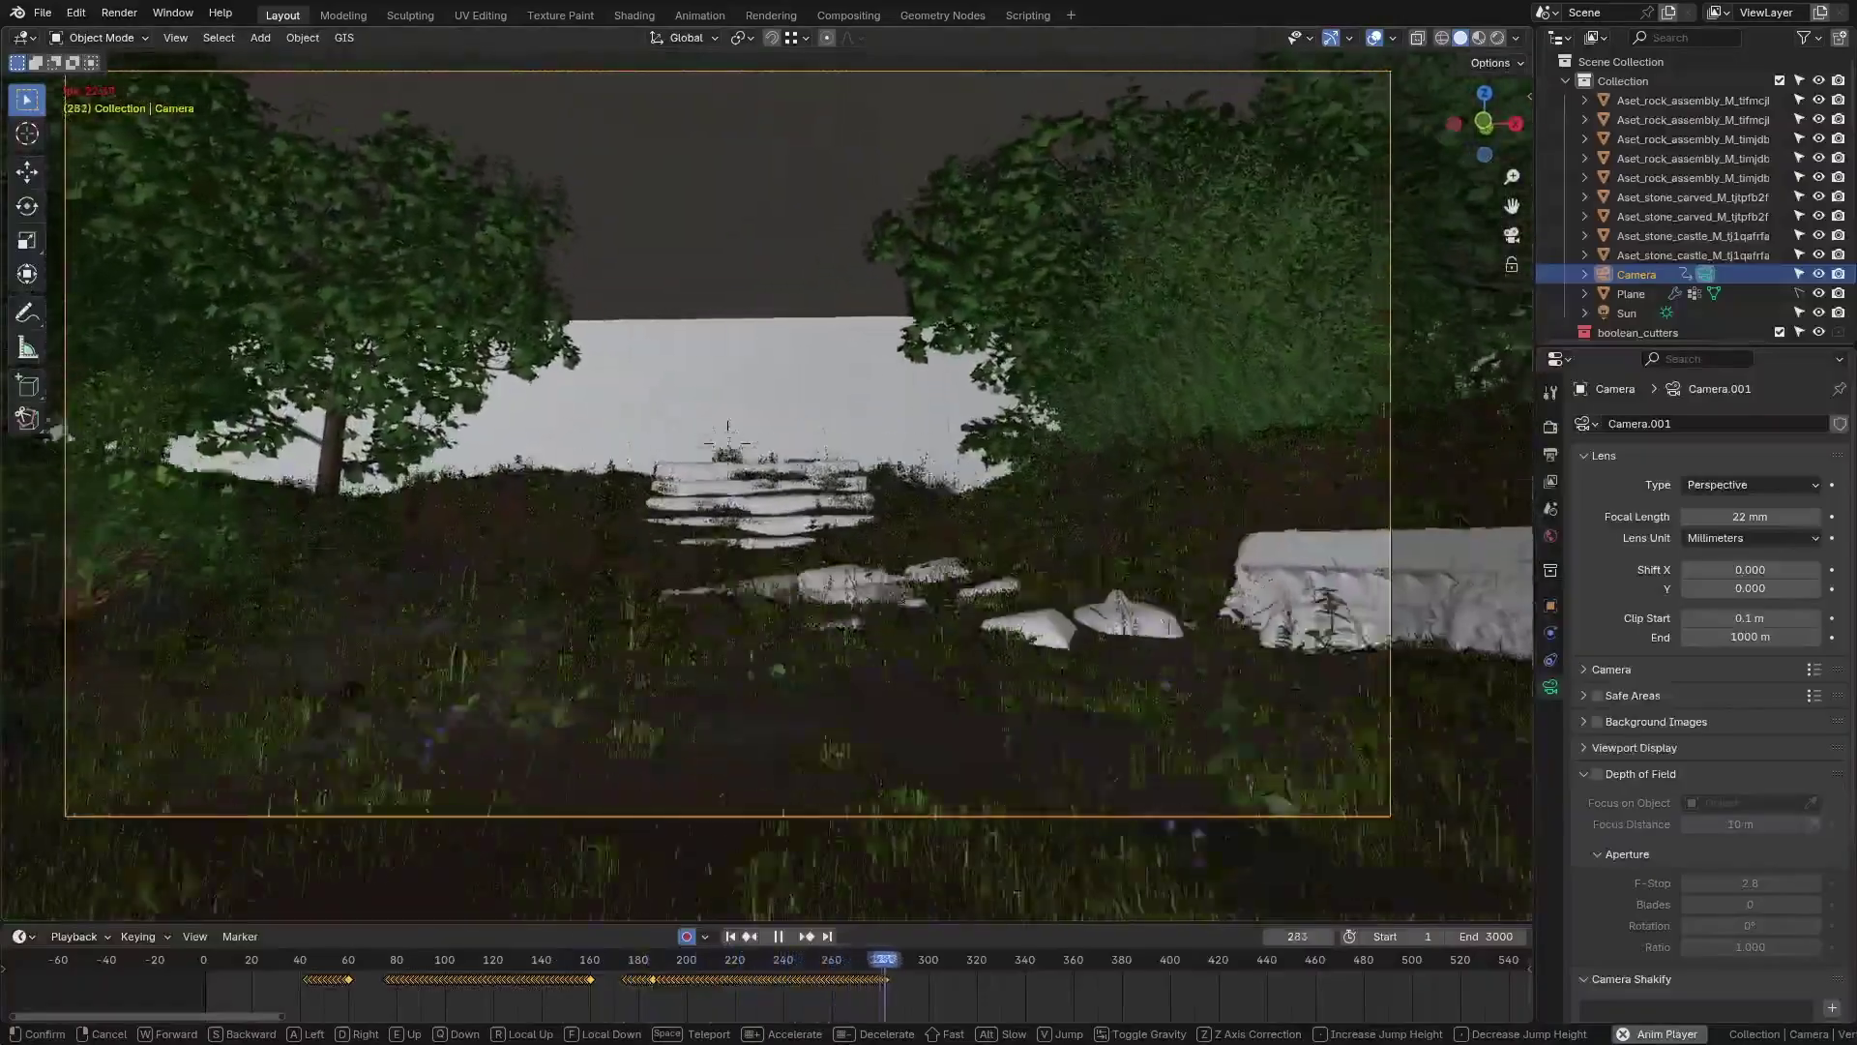
key("w")
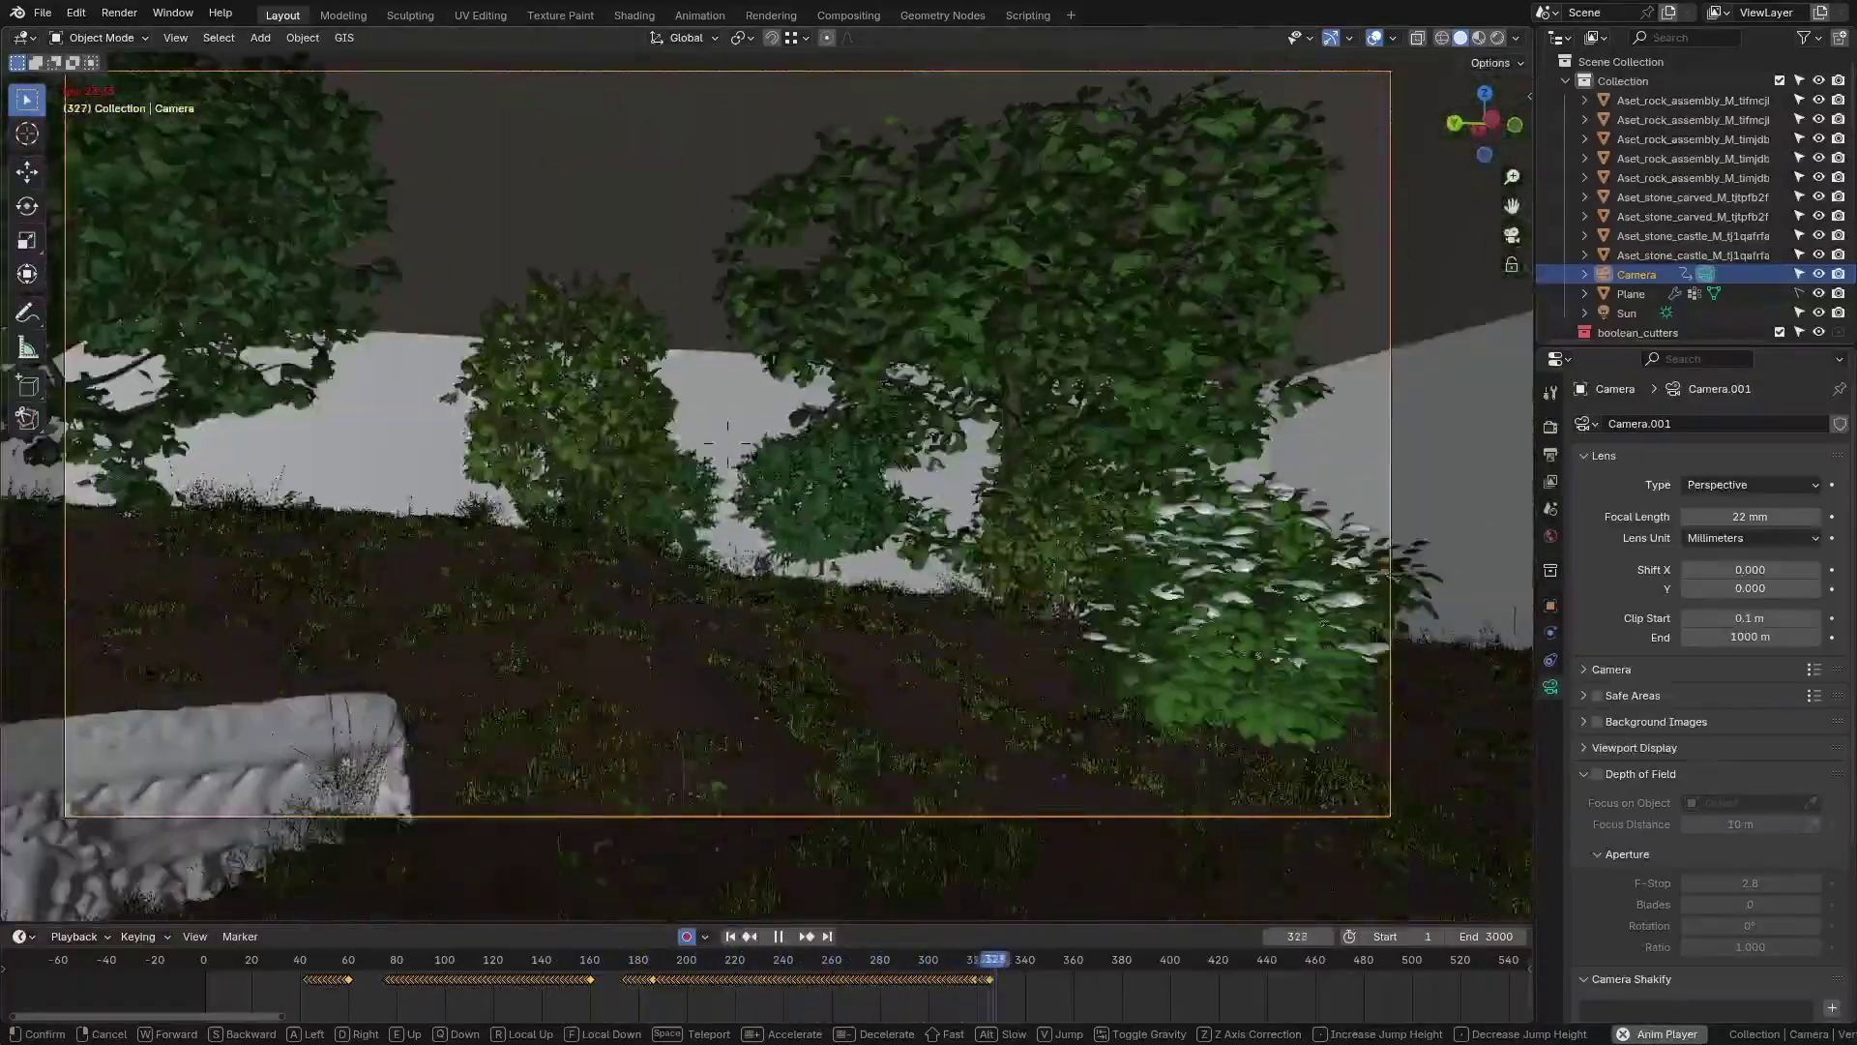
key("w")
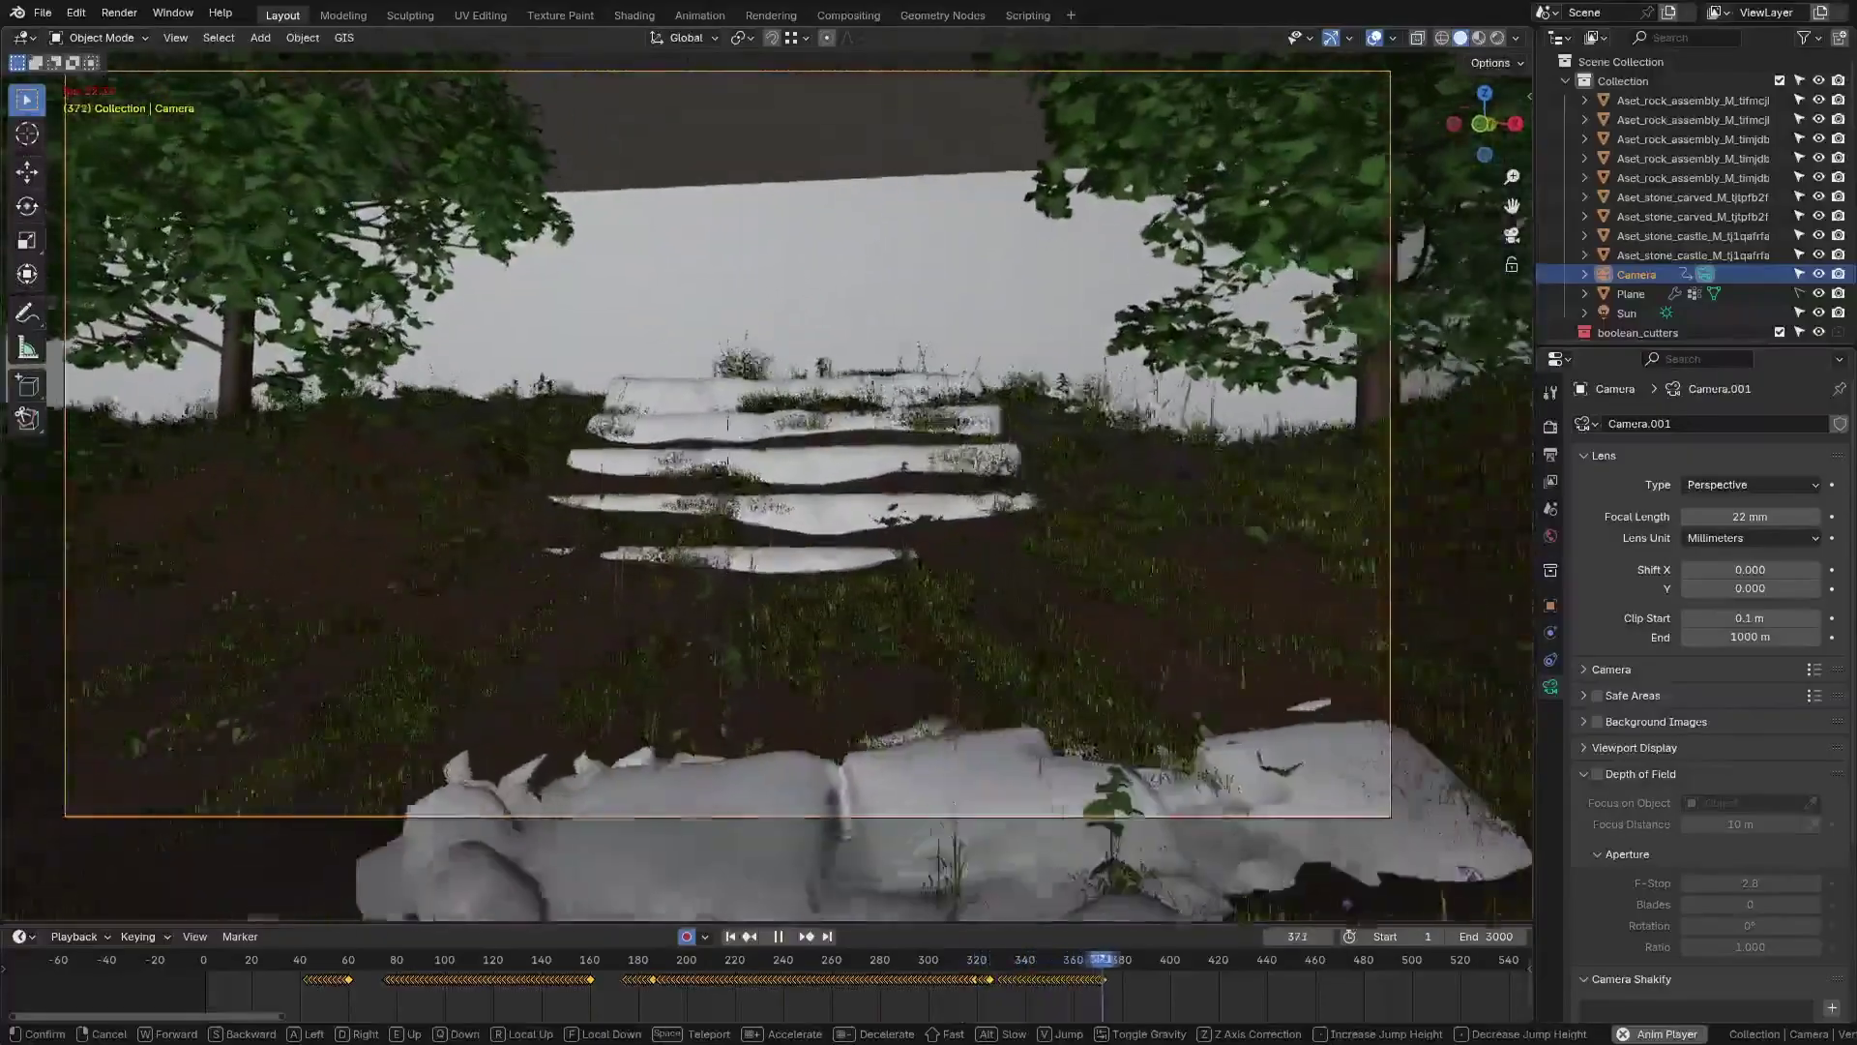
key("w")
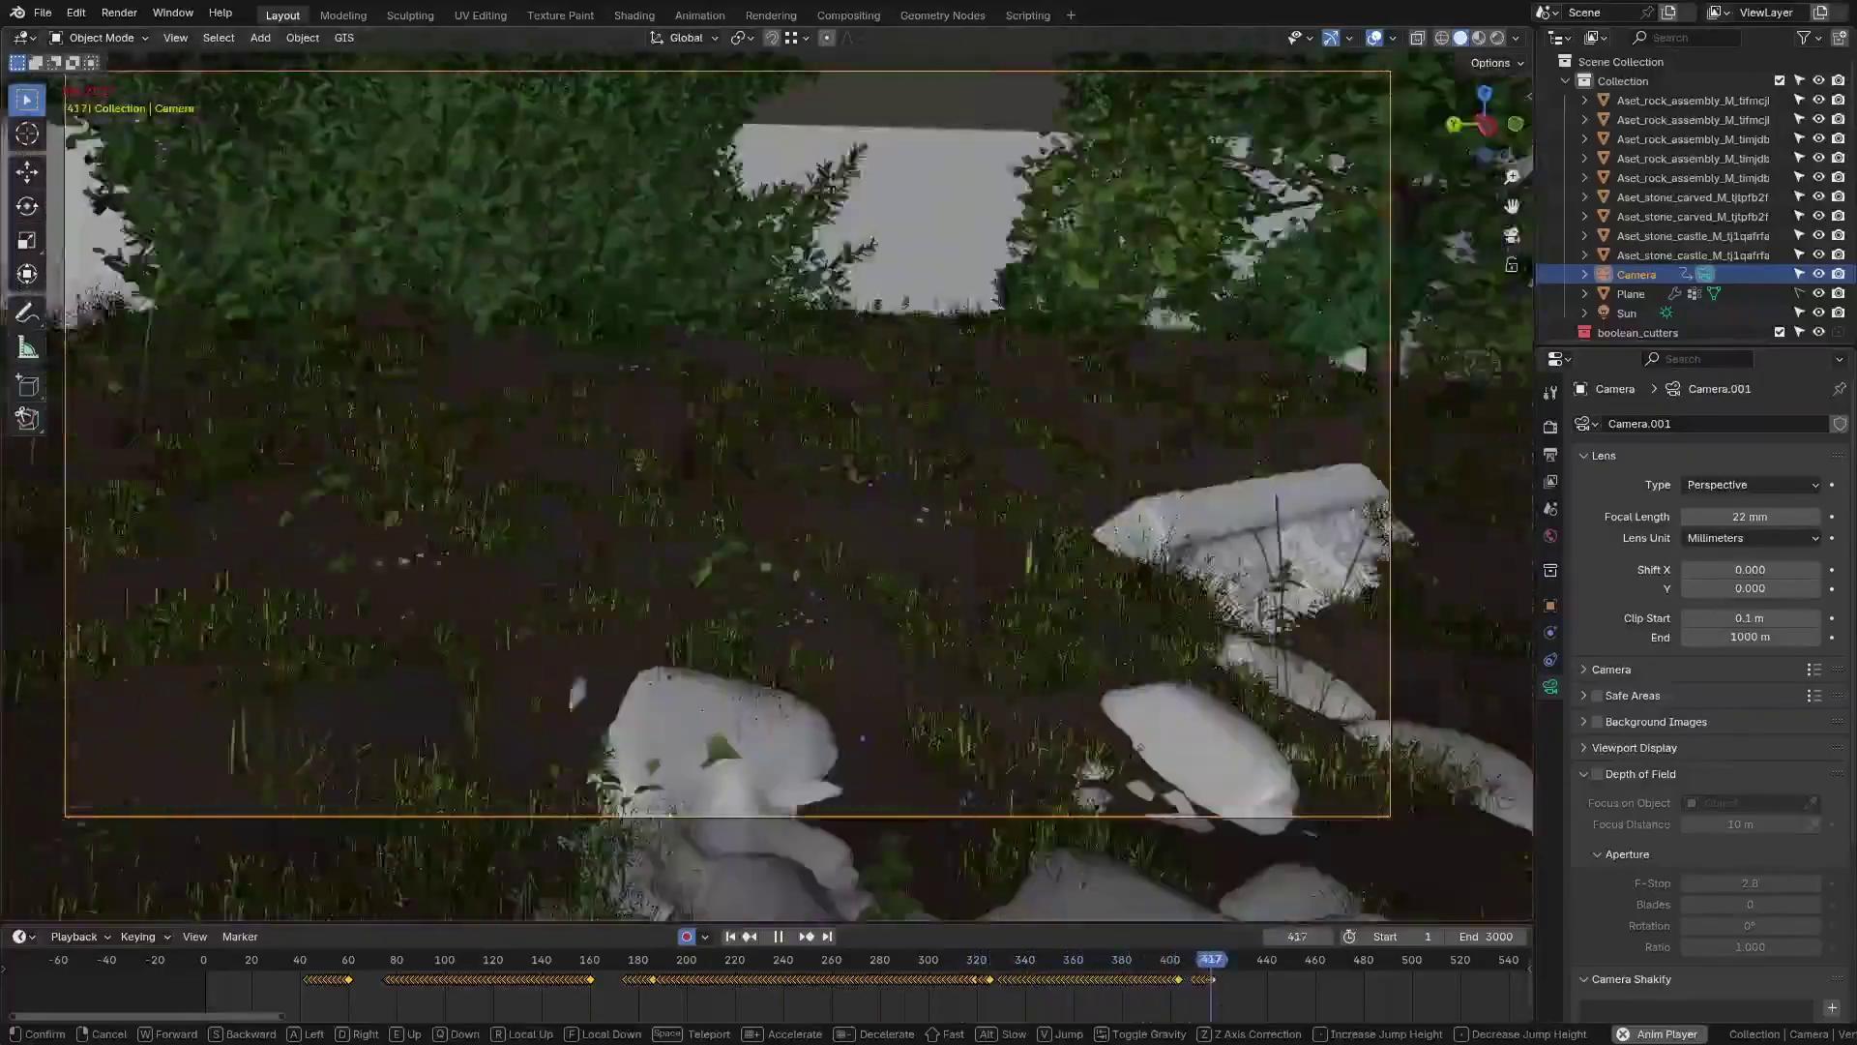
key("w")
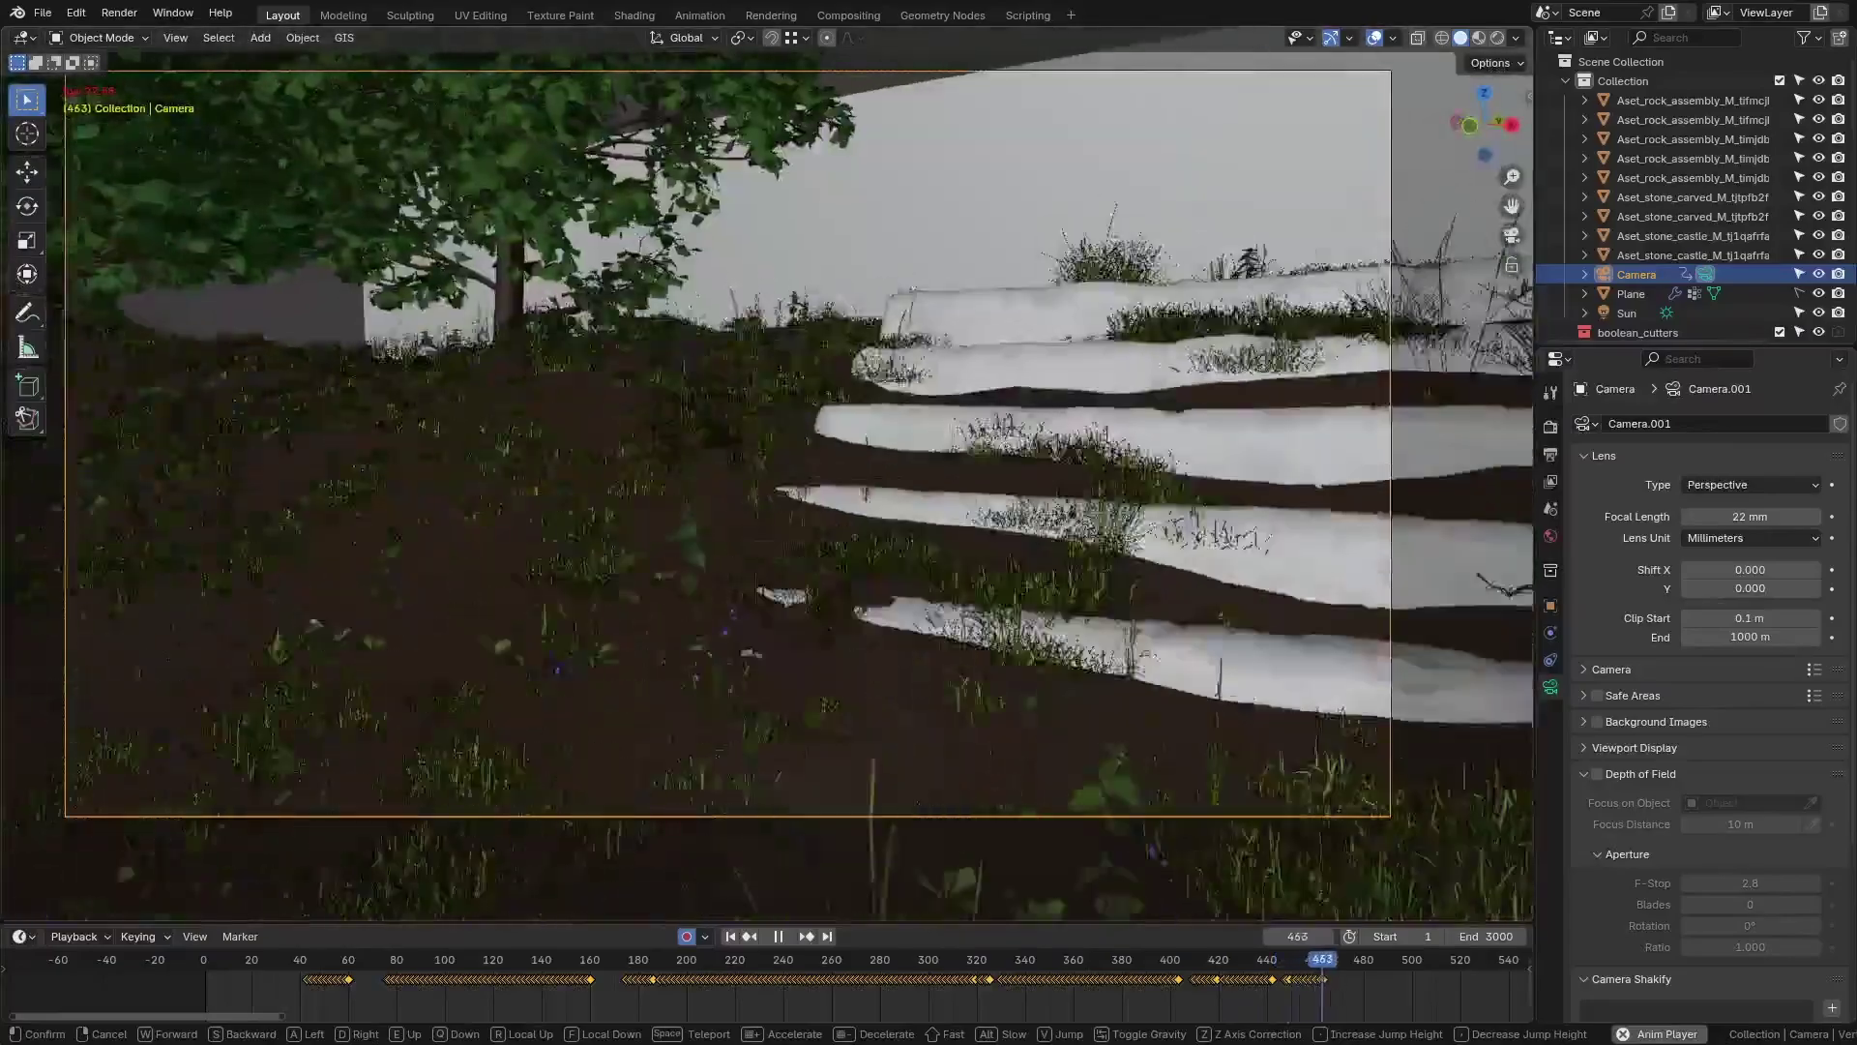
key("w")
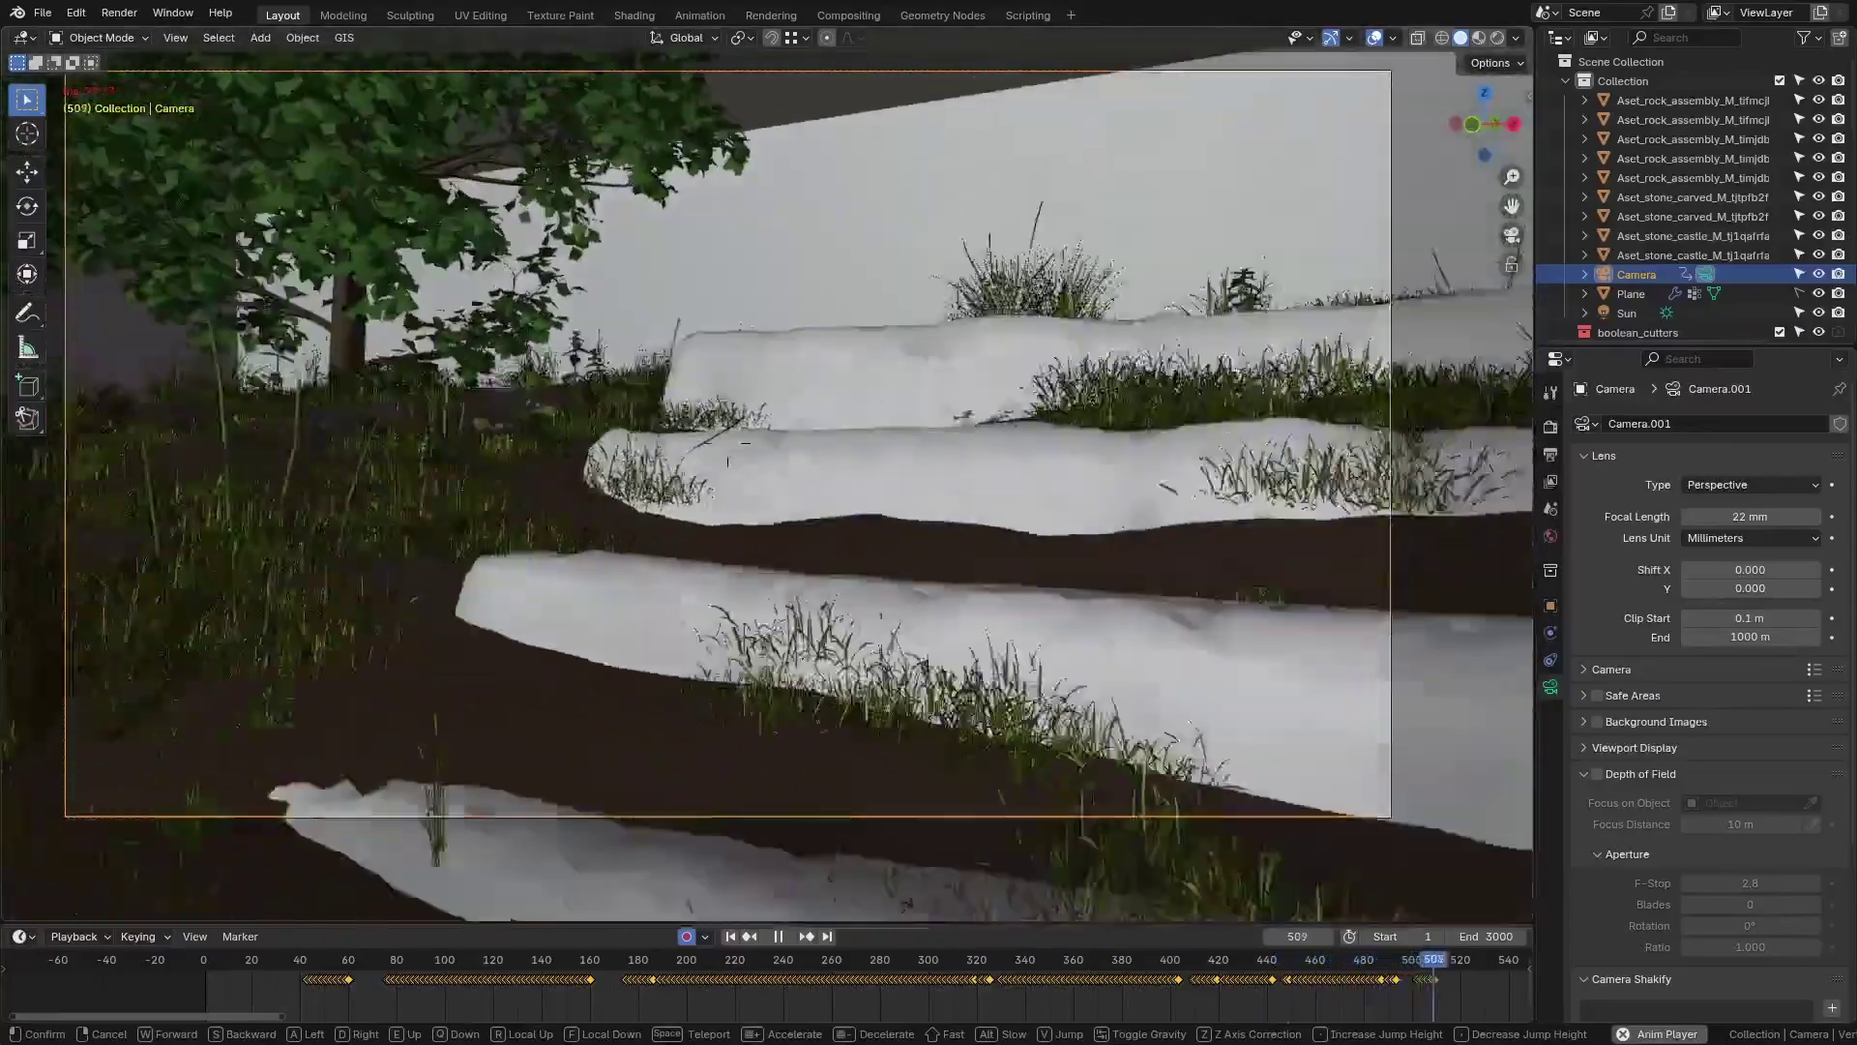
key("Escape")
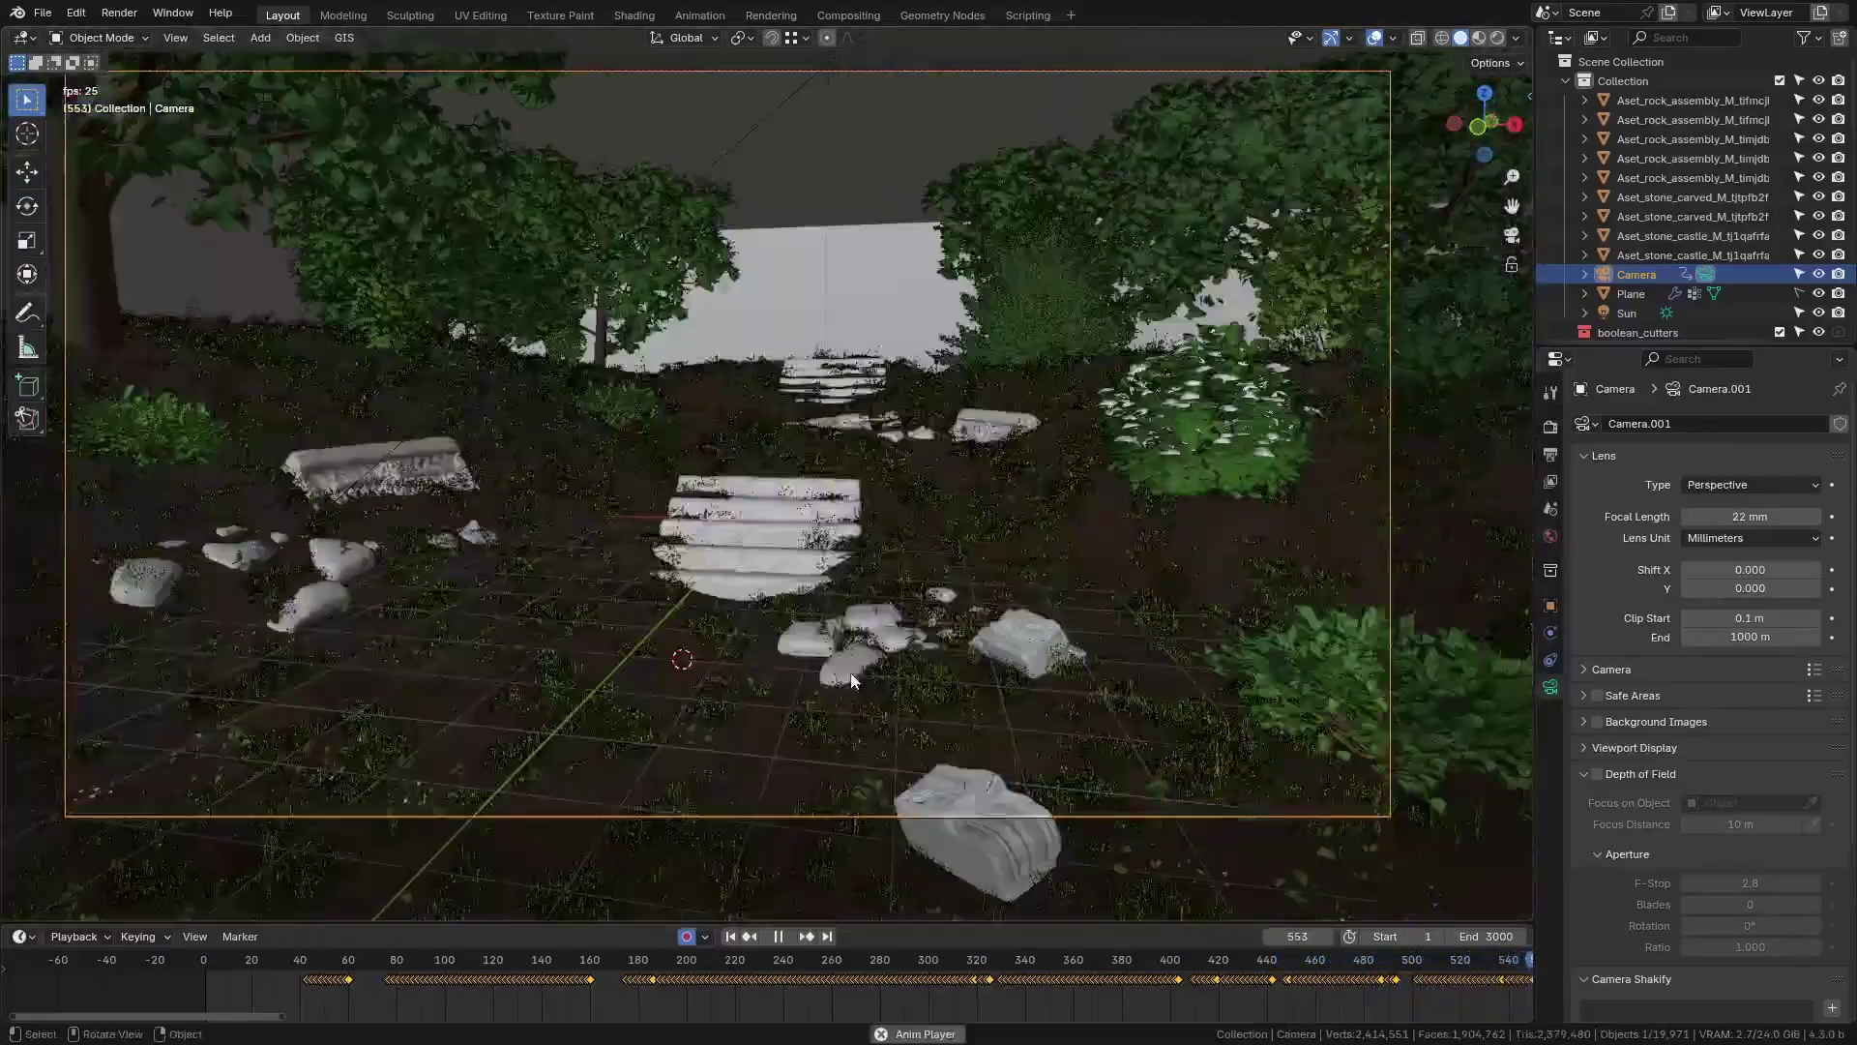
left_click(781, 938)
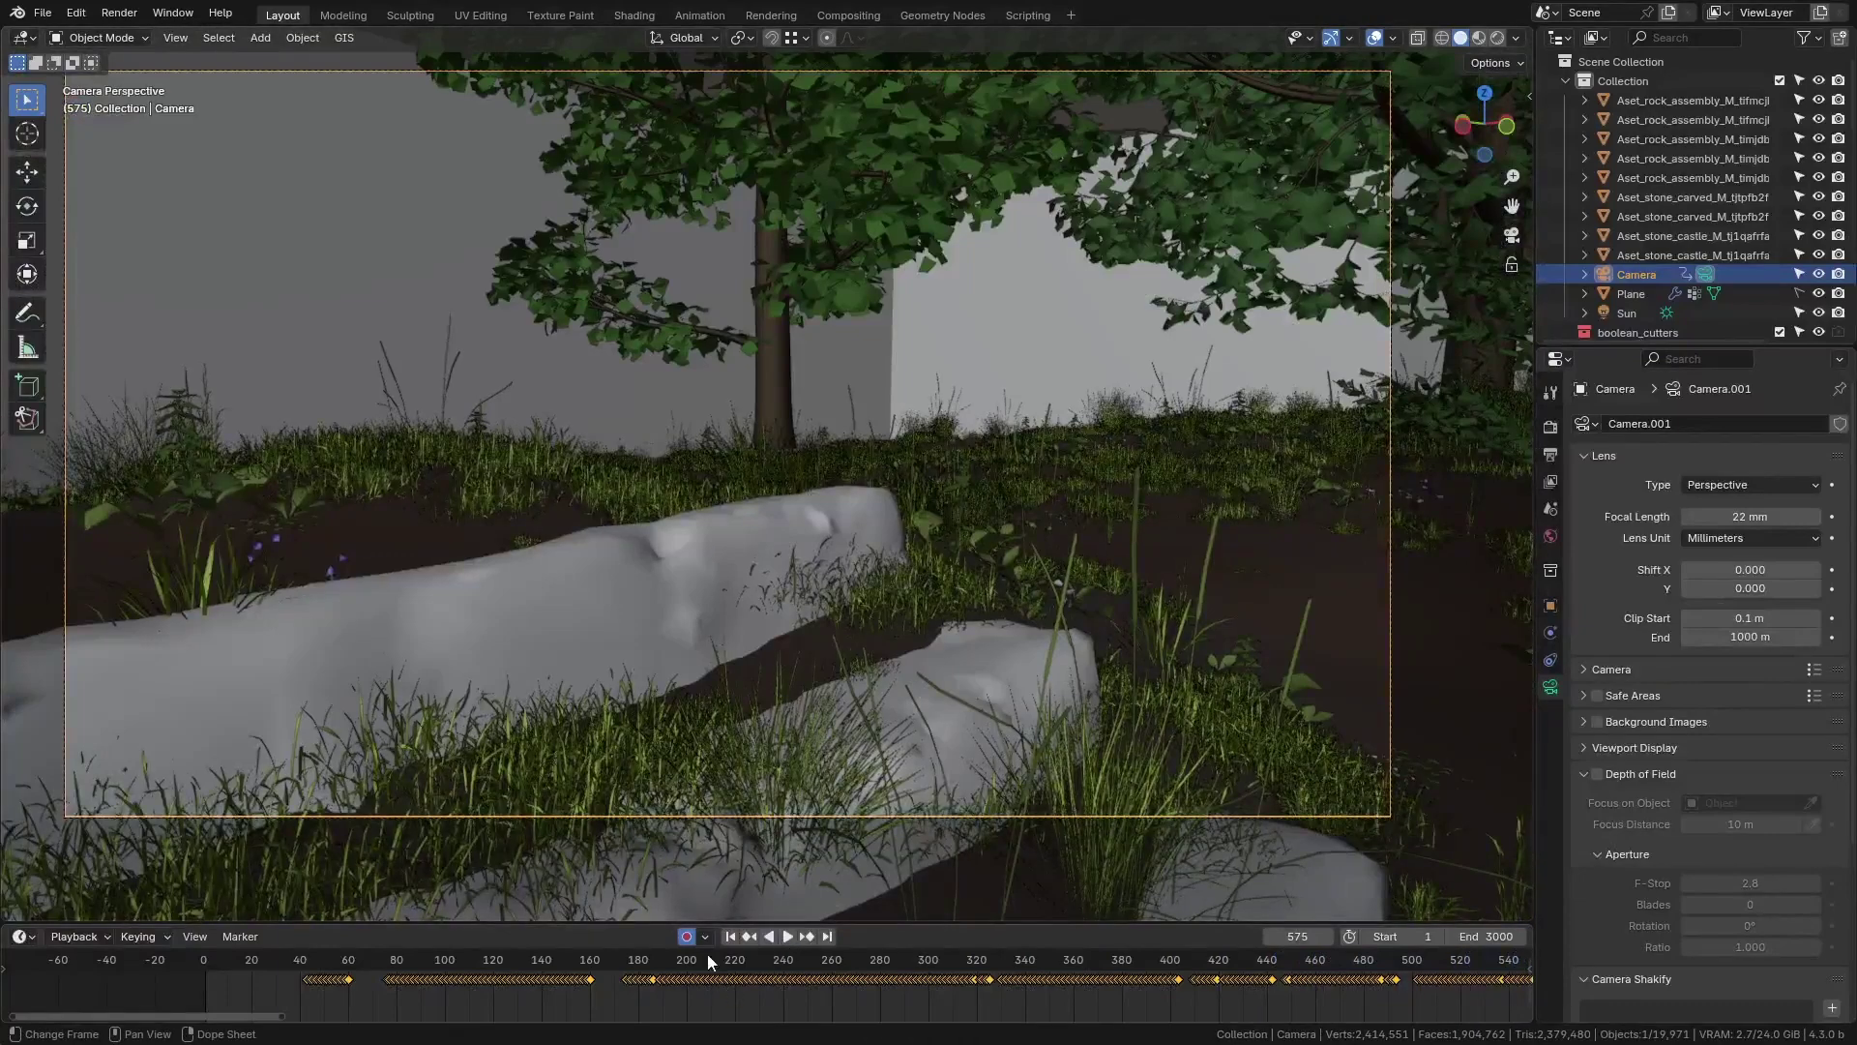
left_click(685, 936)
Play back the recorded camera walk from the first frame.
left_click(731, 936)
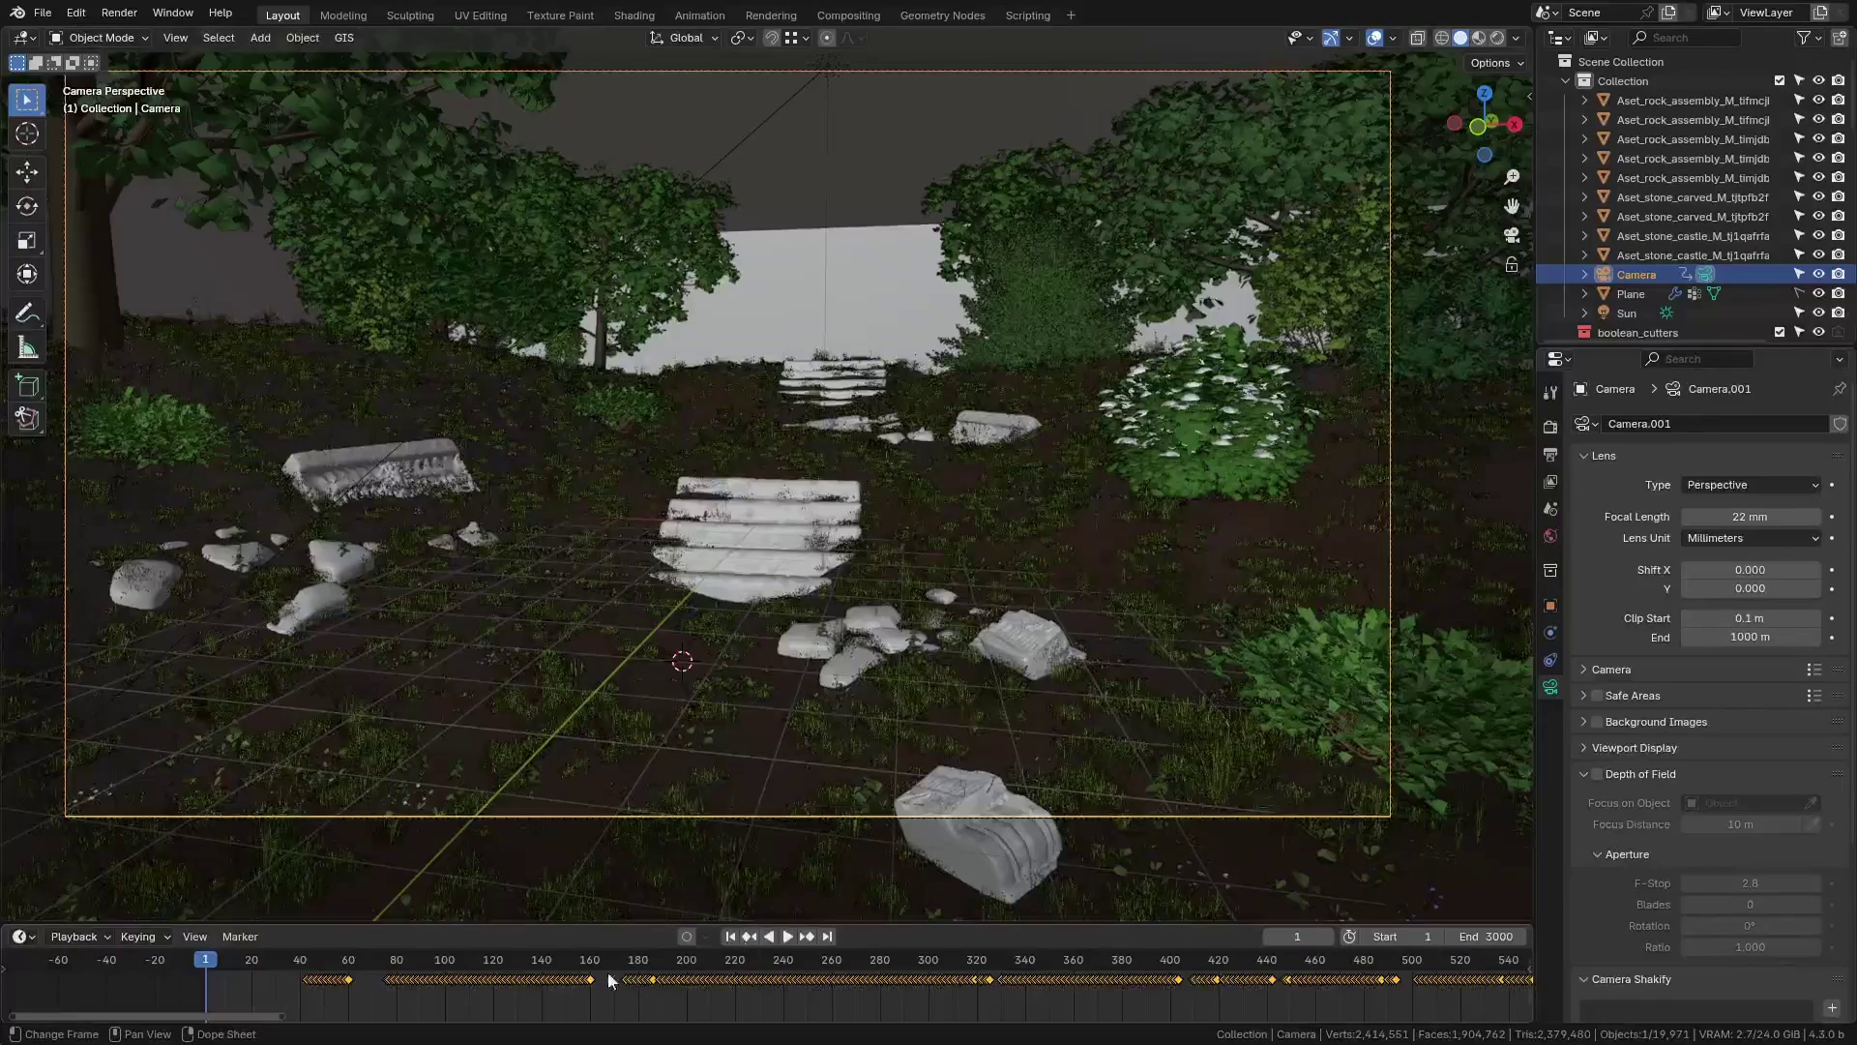
left_click(789, 937)
left_click(408, 950)
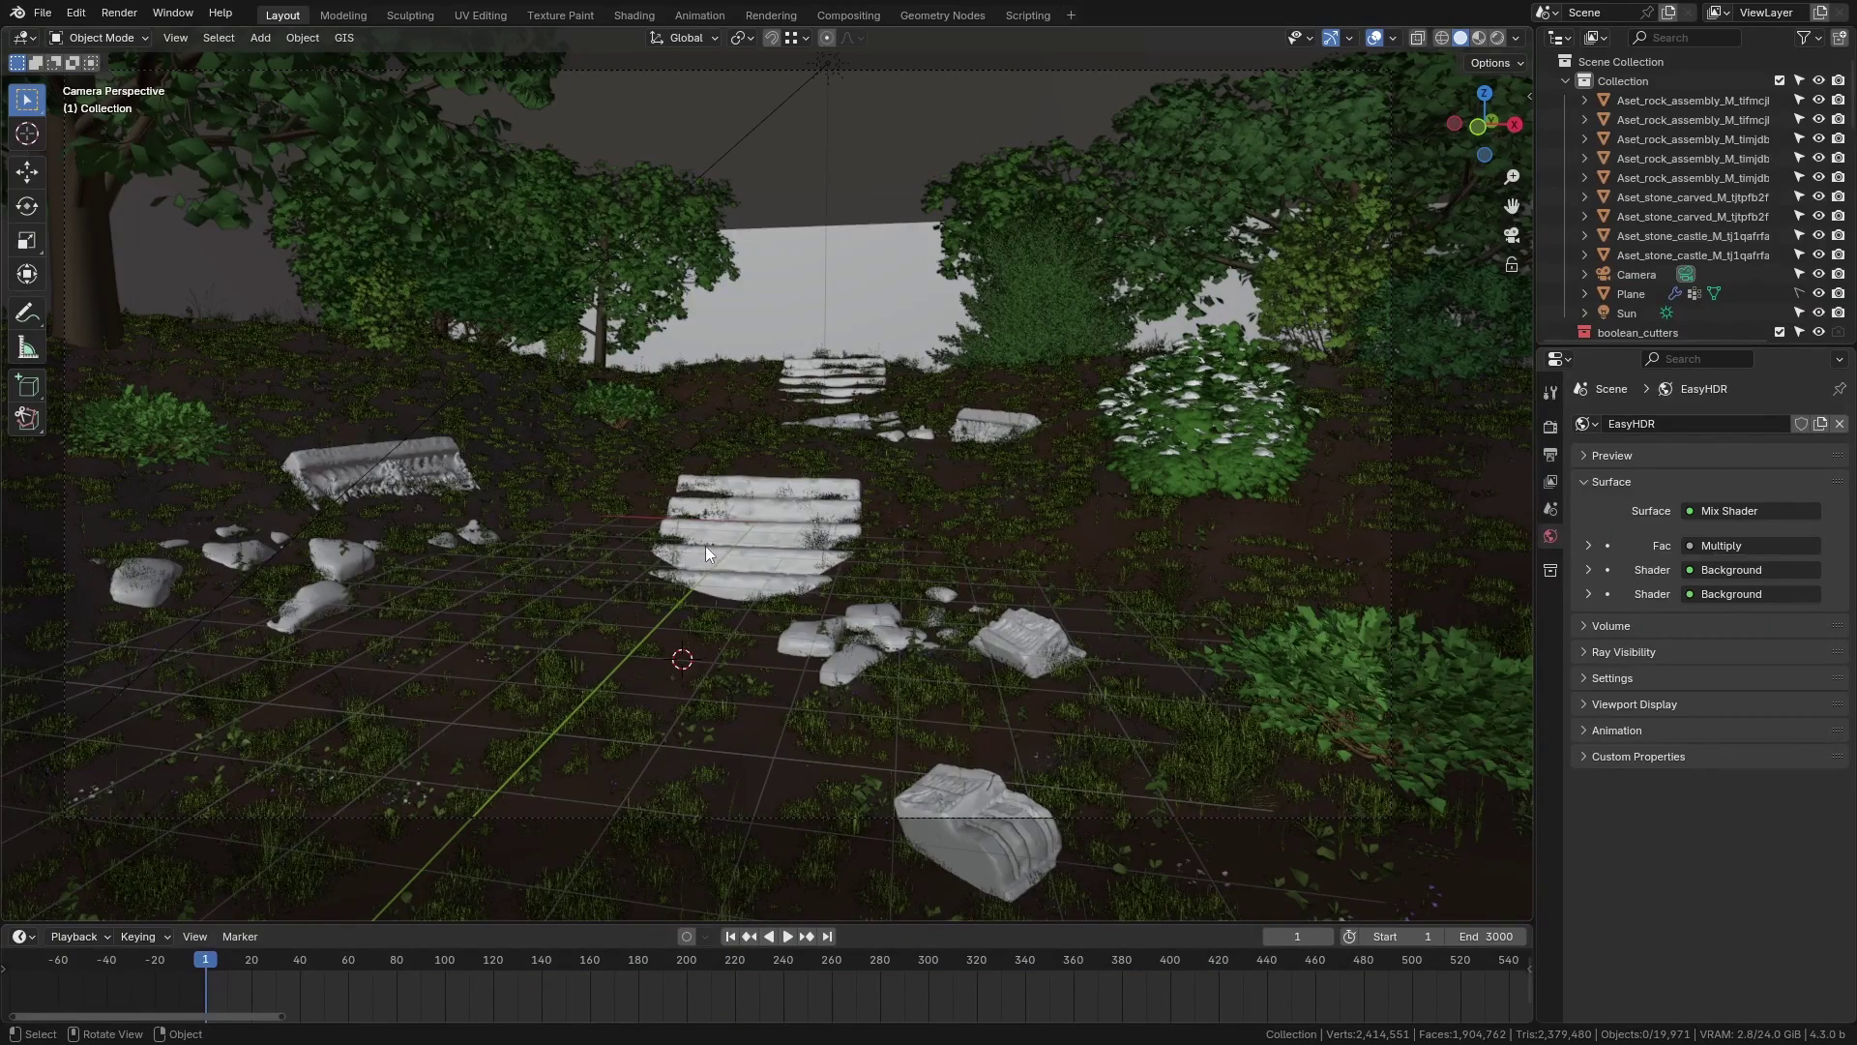
Add a cube mesh and set its size with the expression 3*3.
key("shift+a")
mouse_move(705, 546)
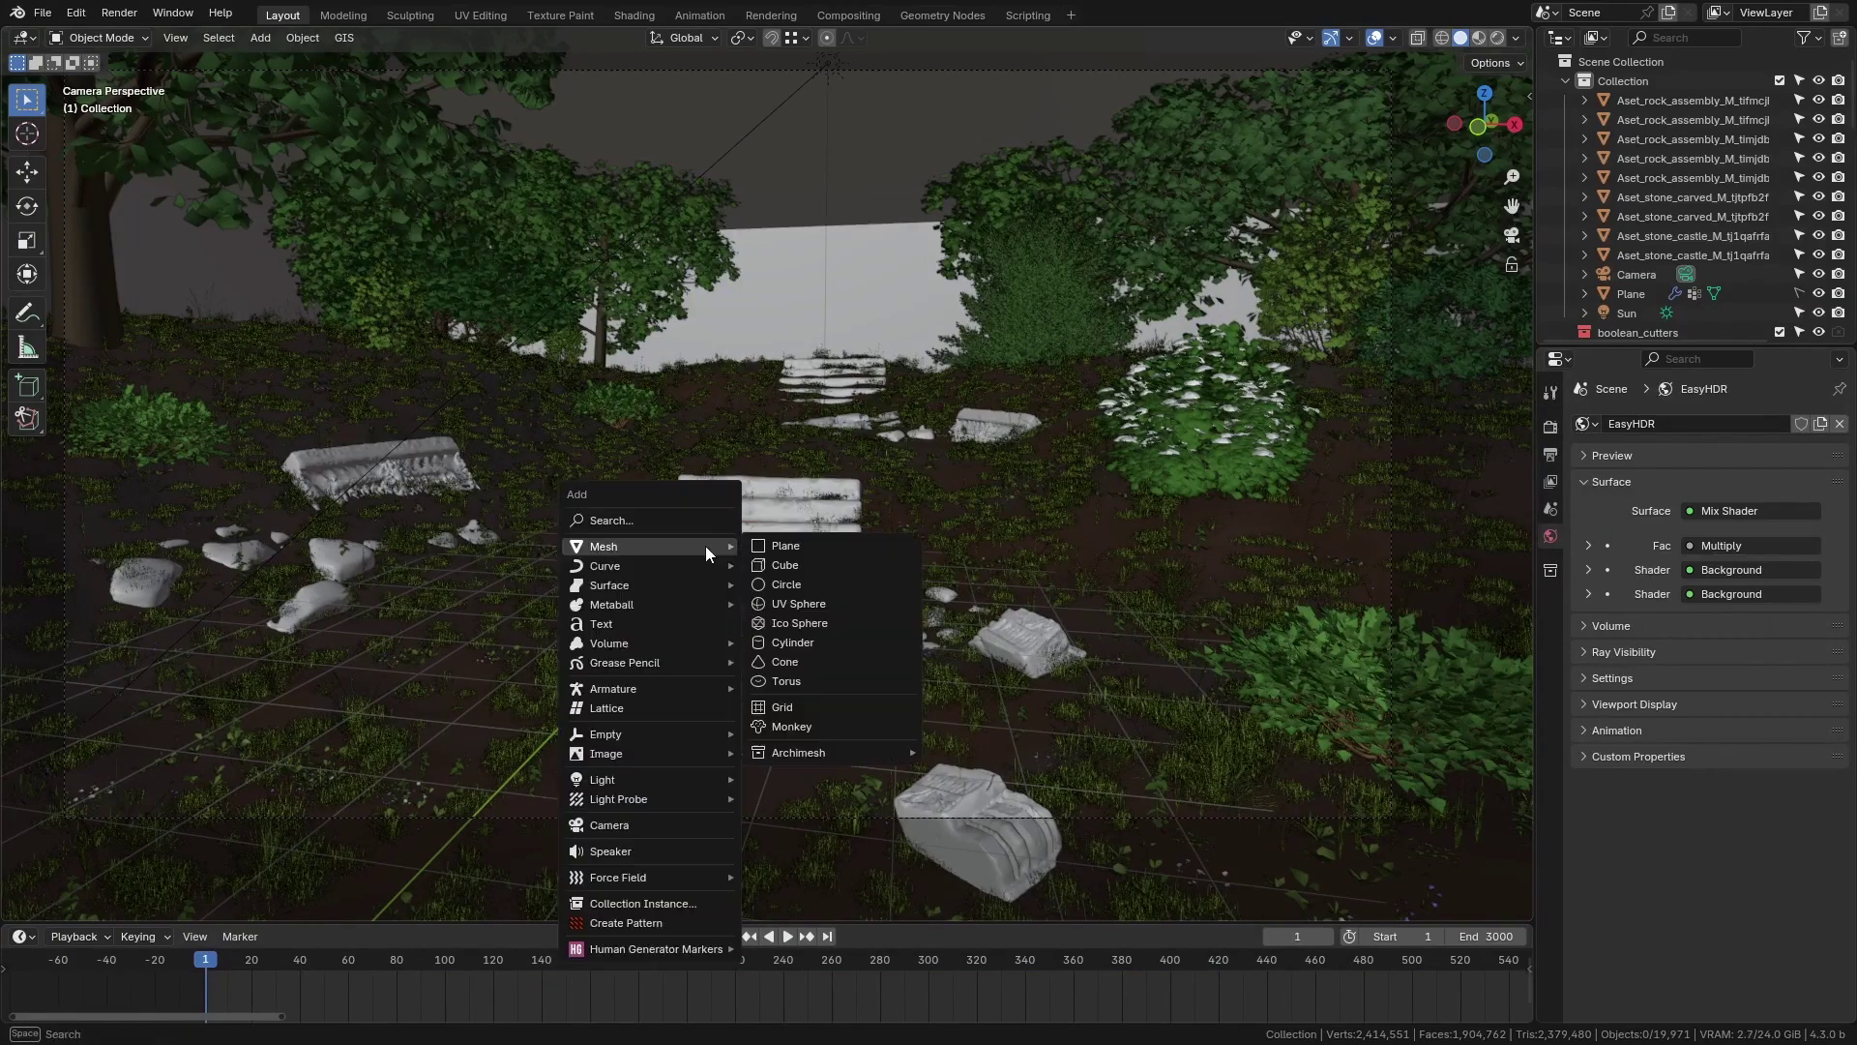
left_click(813, 562)
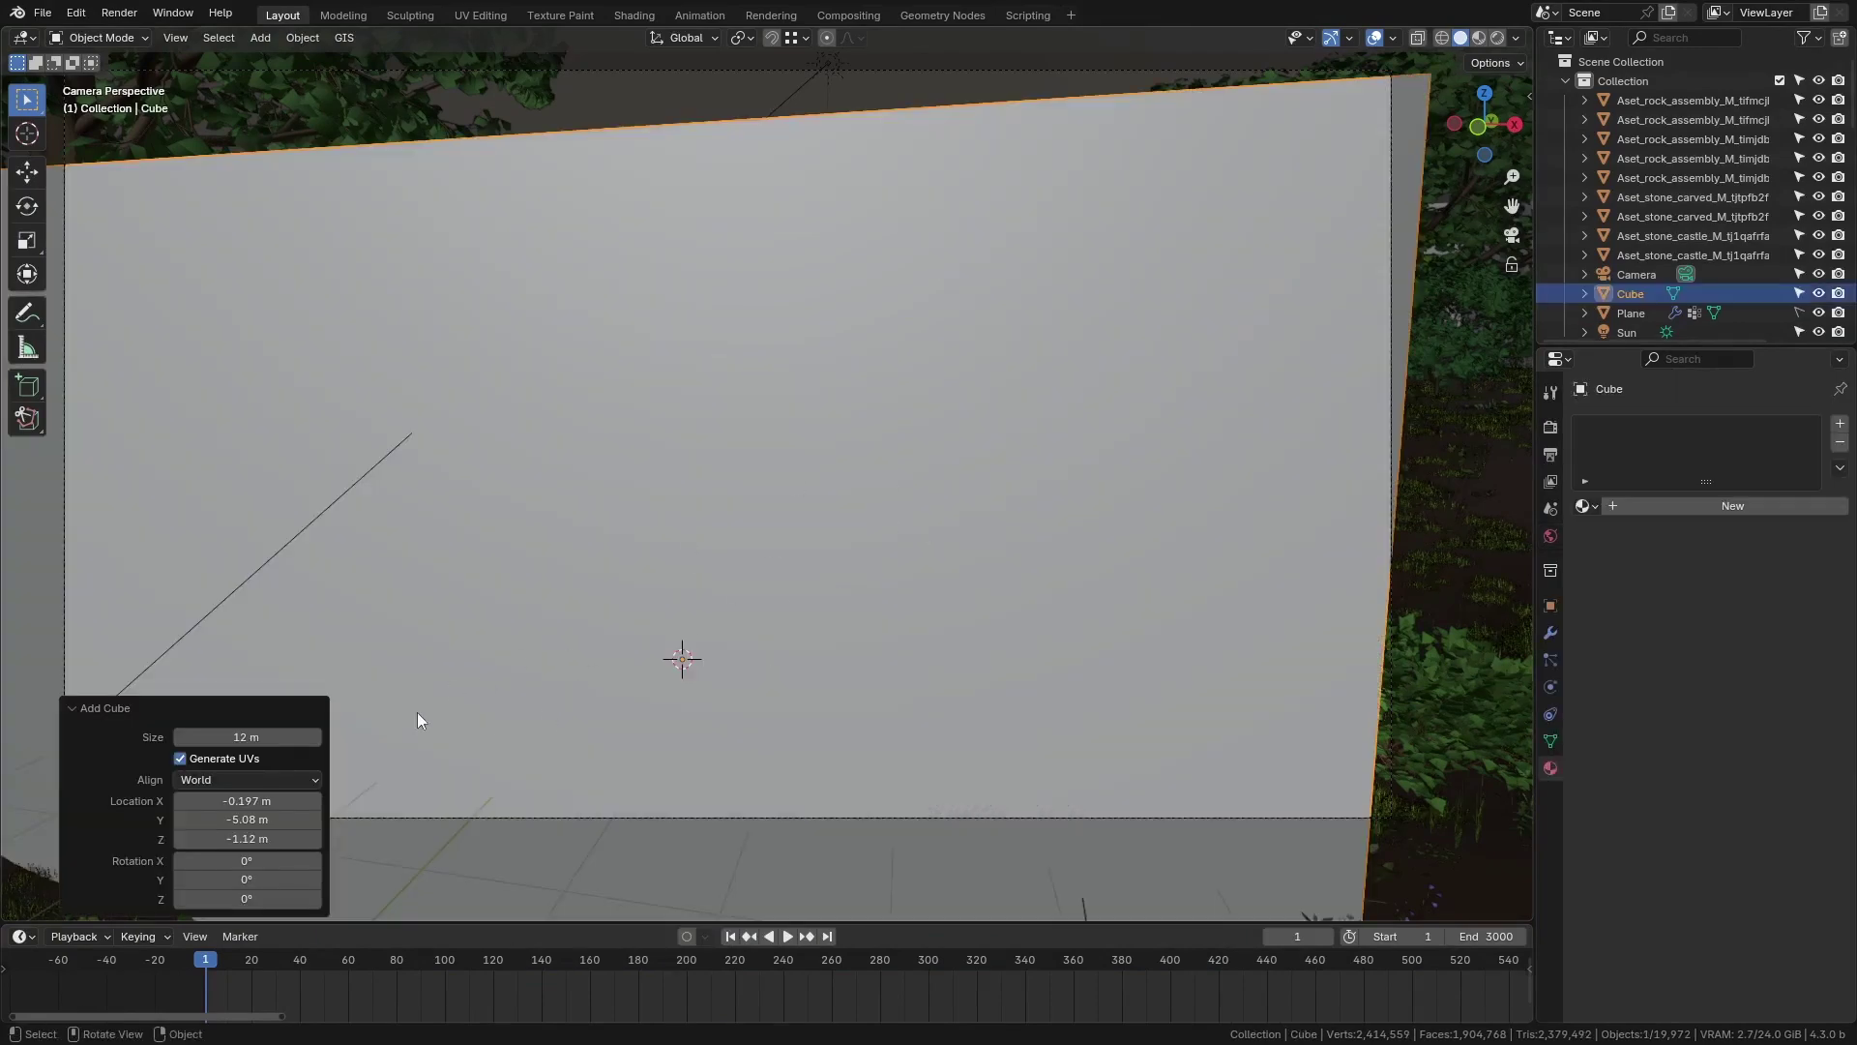
left_click(250, 735)
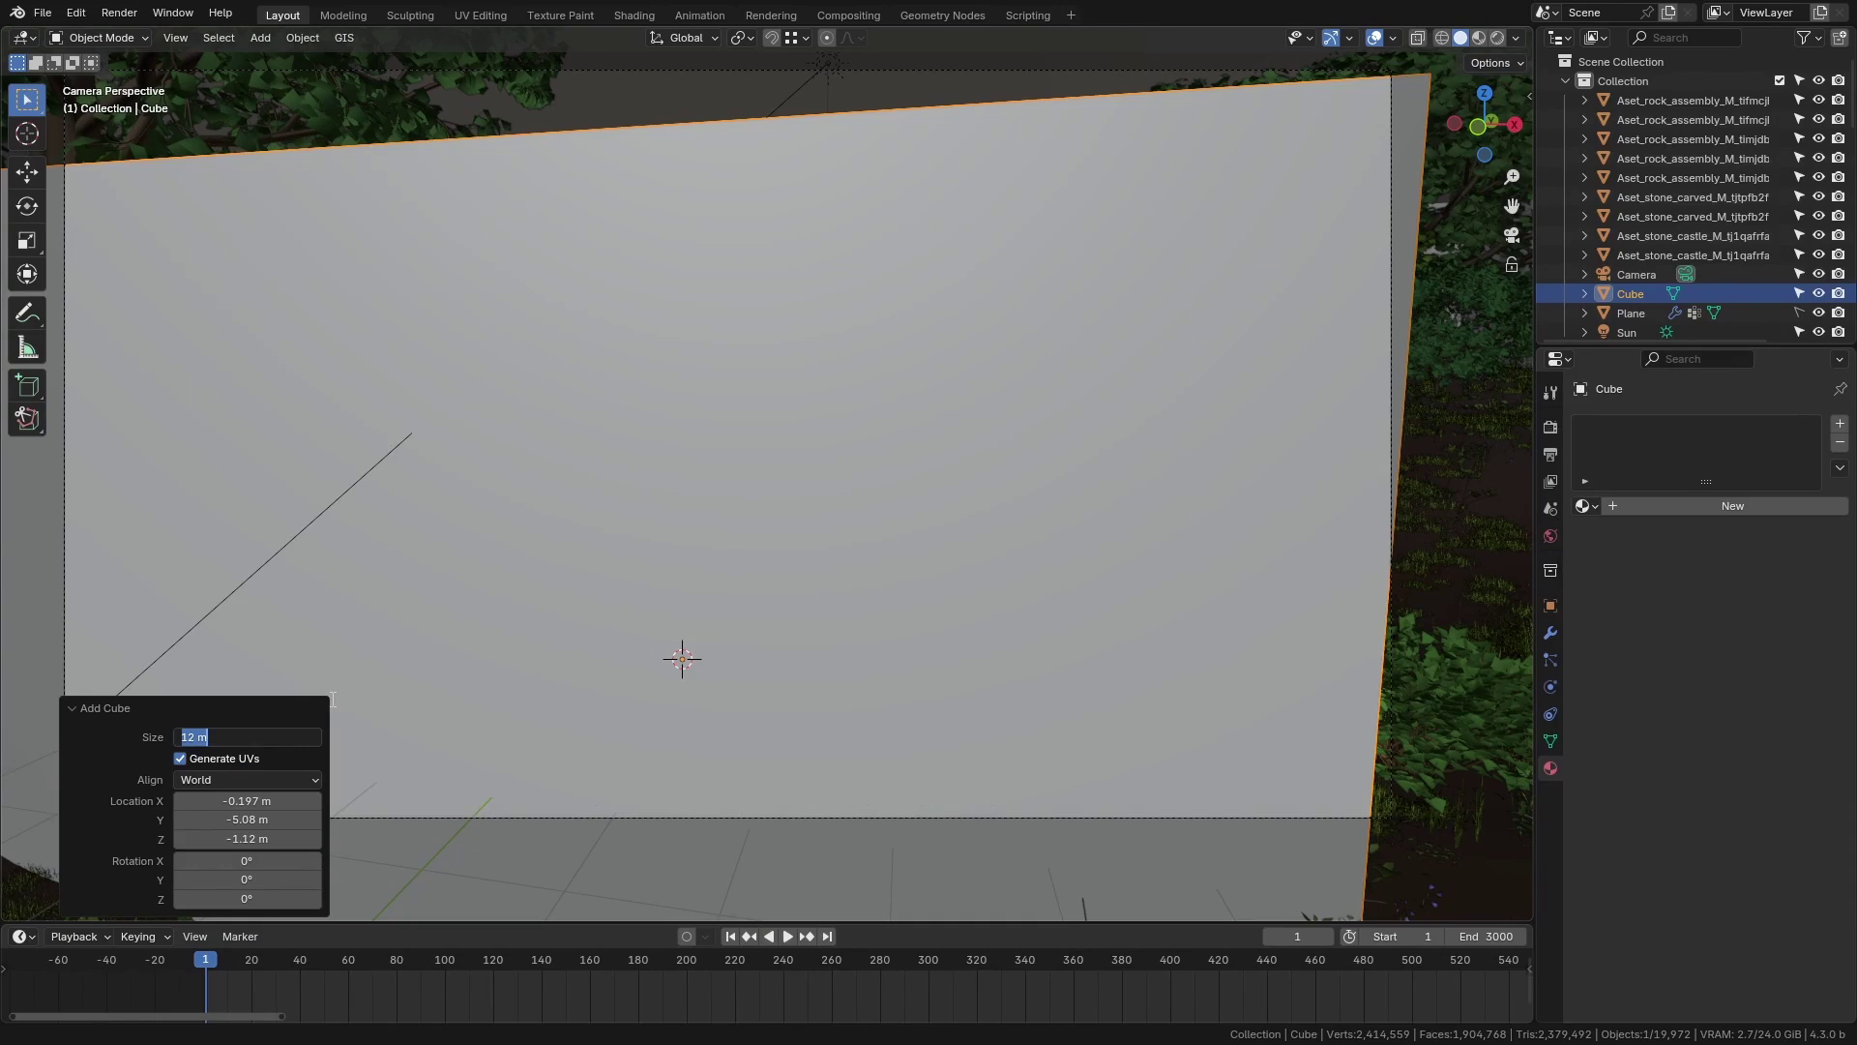
type("3*3")
key("Return")
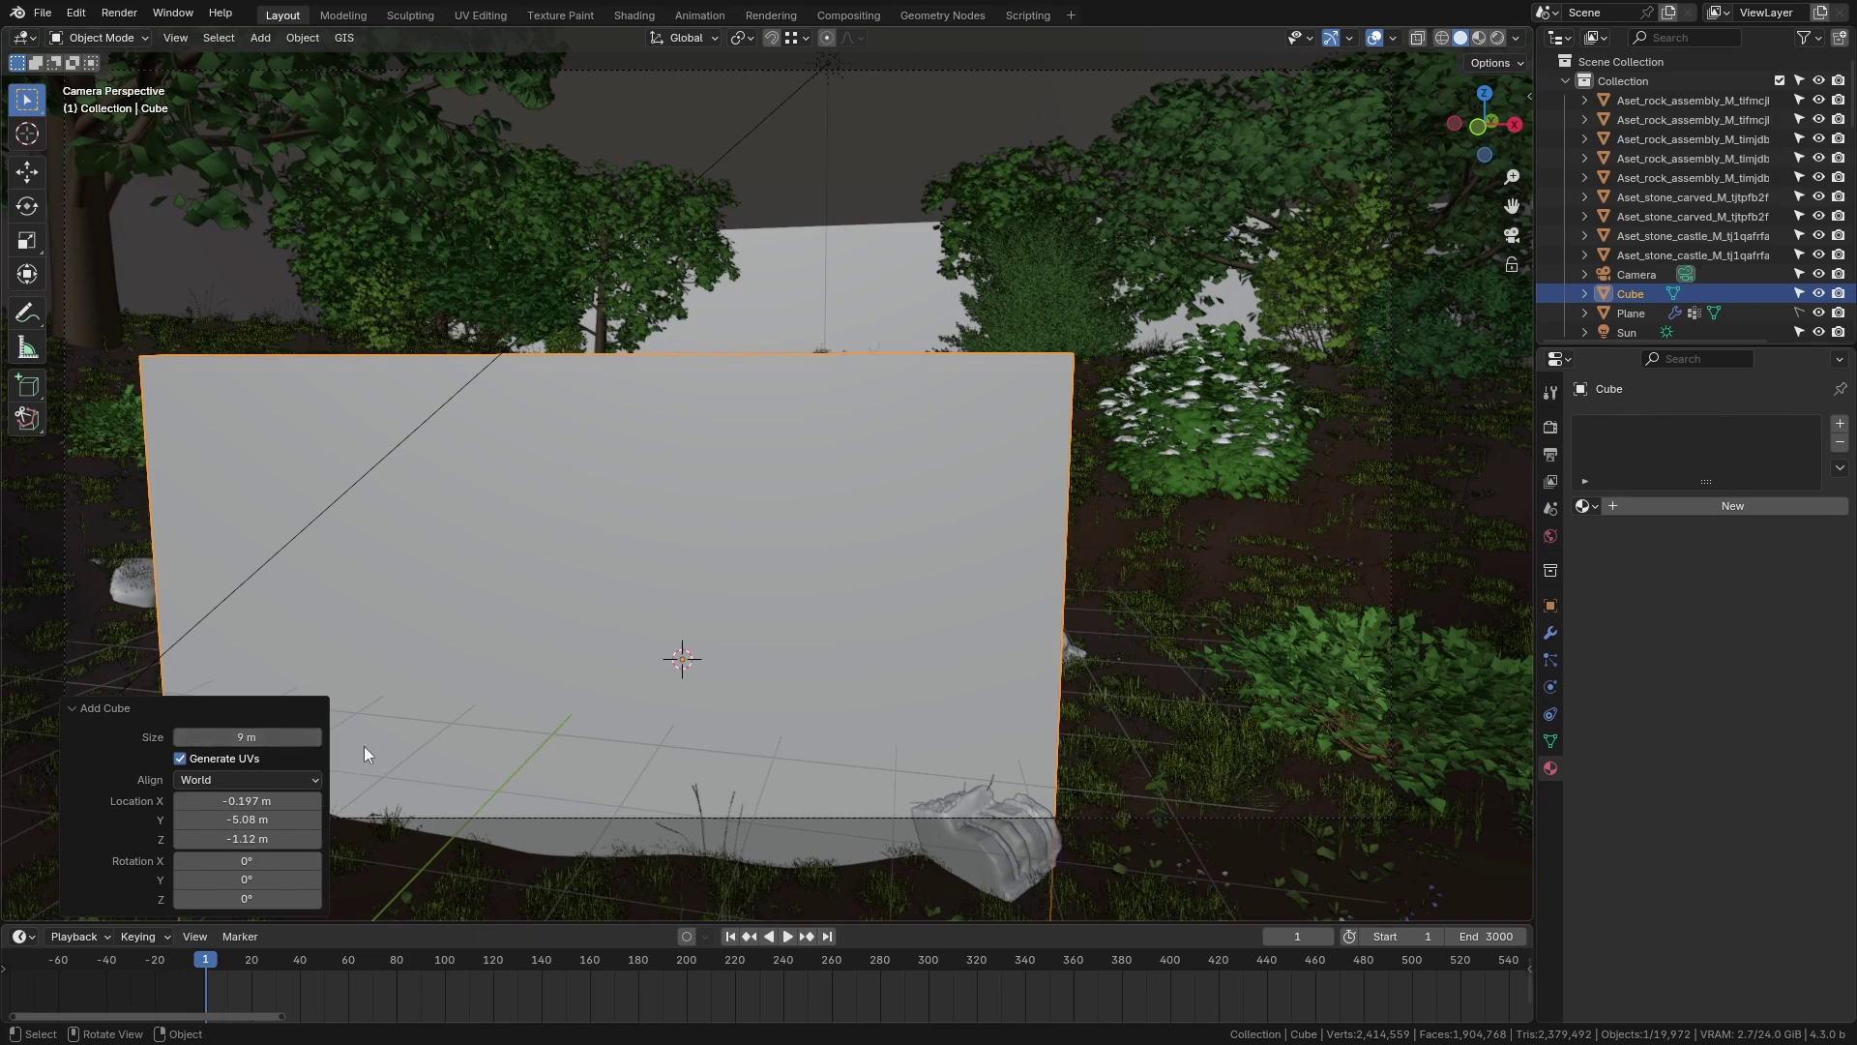
Set the new cube's size to 1.78 m and undo adding the cube.
left_click(250, 739)
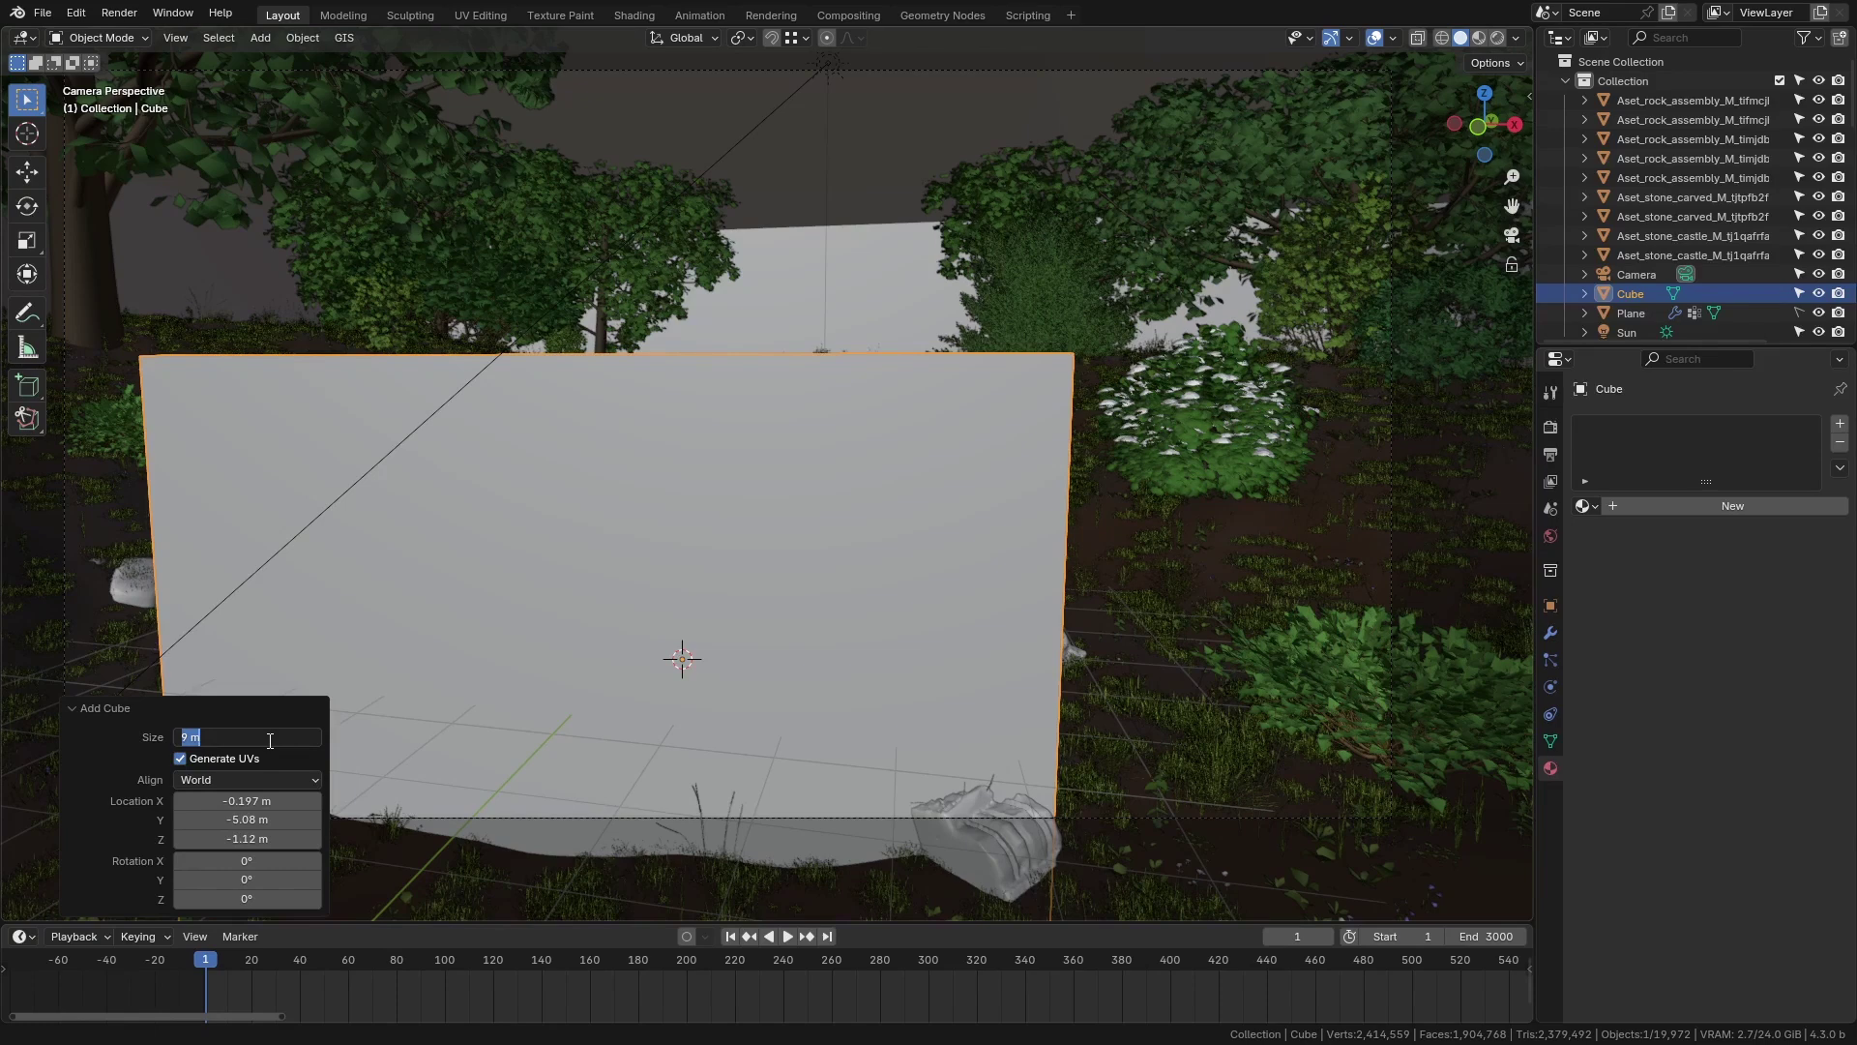
type("5'10\"")
key("Return")
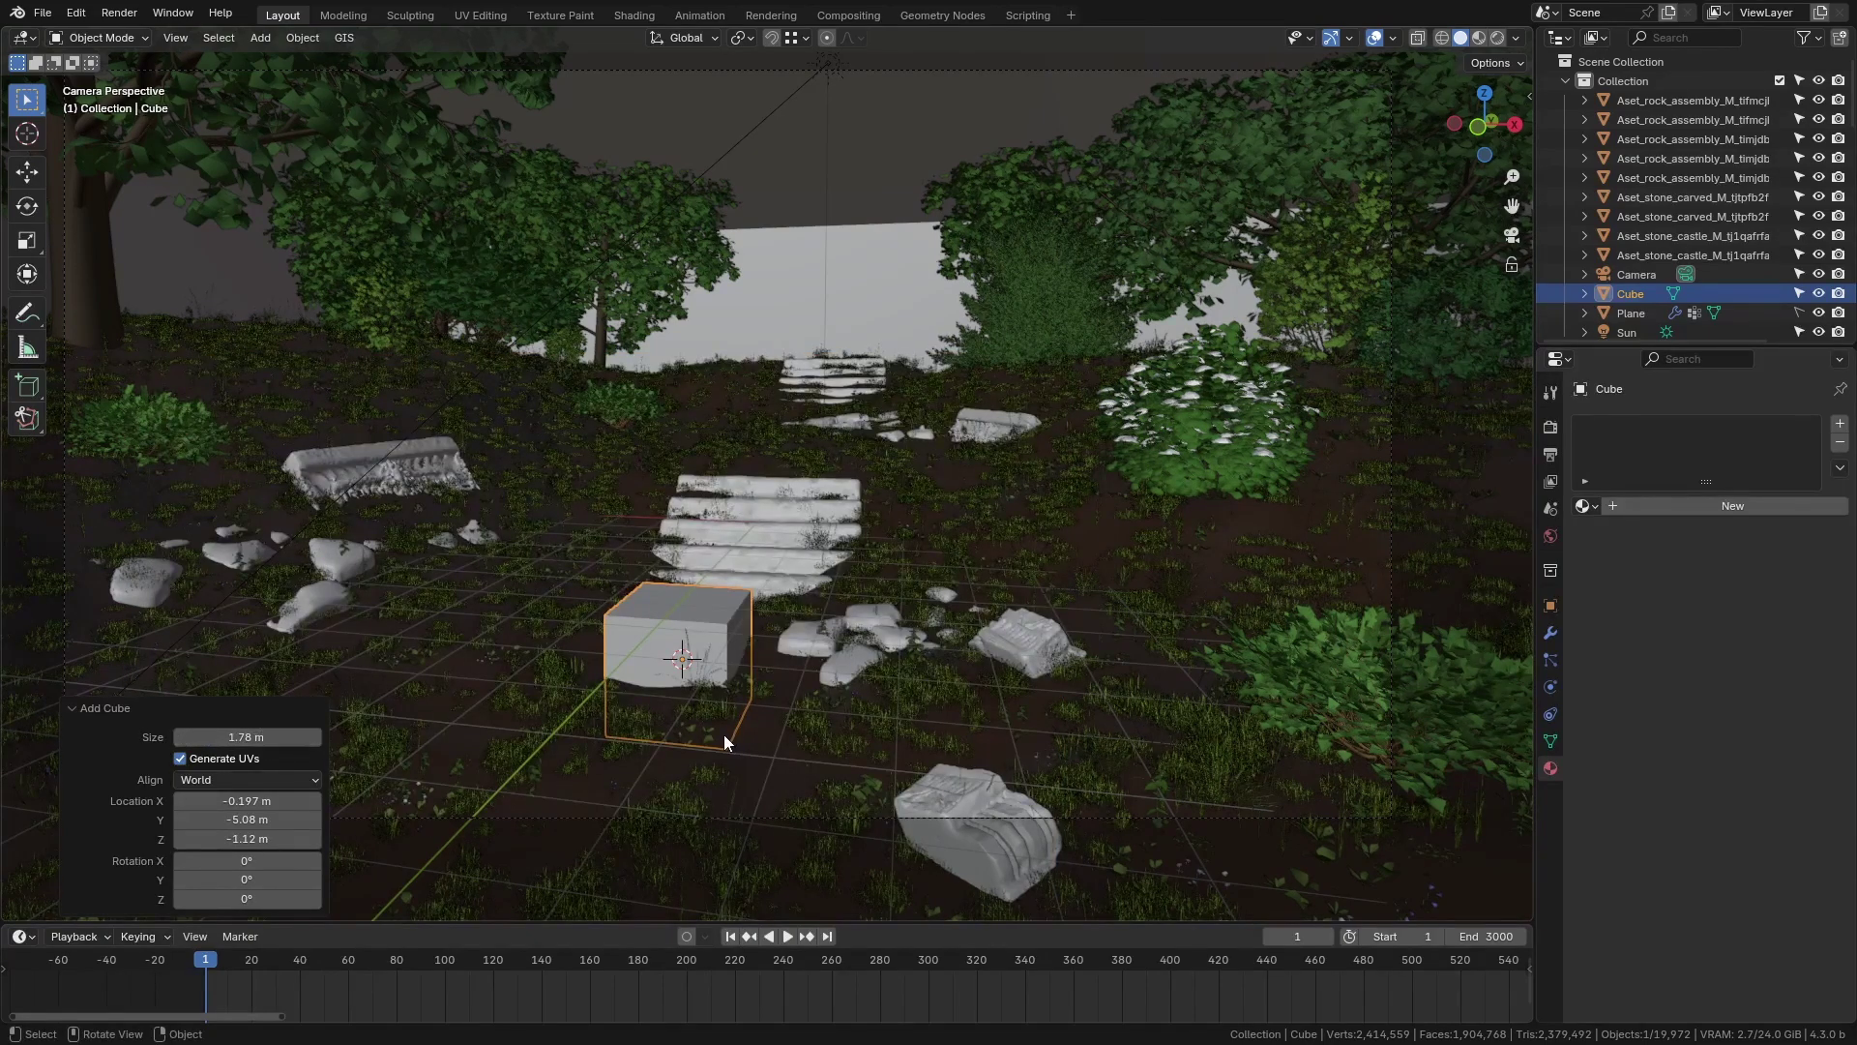
key("ctrl+z")
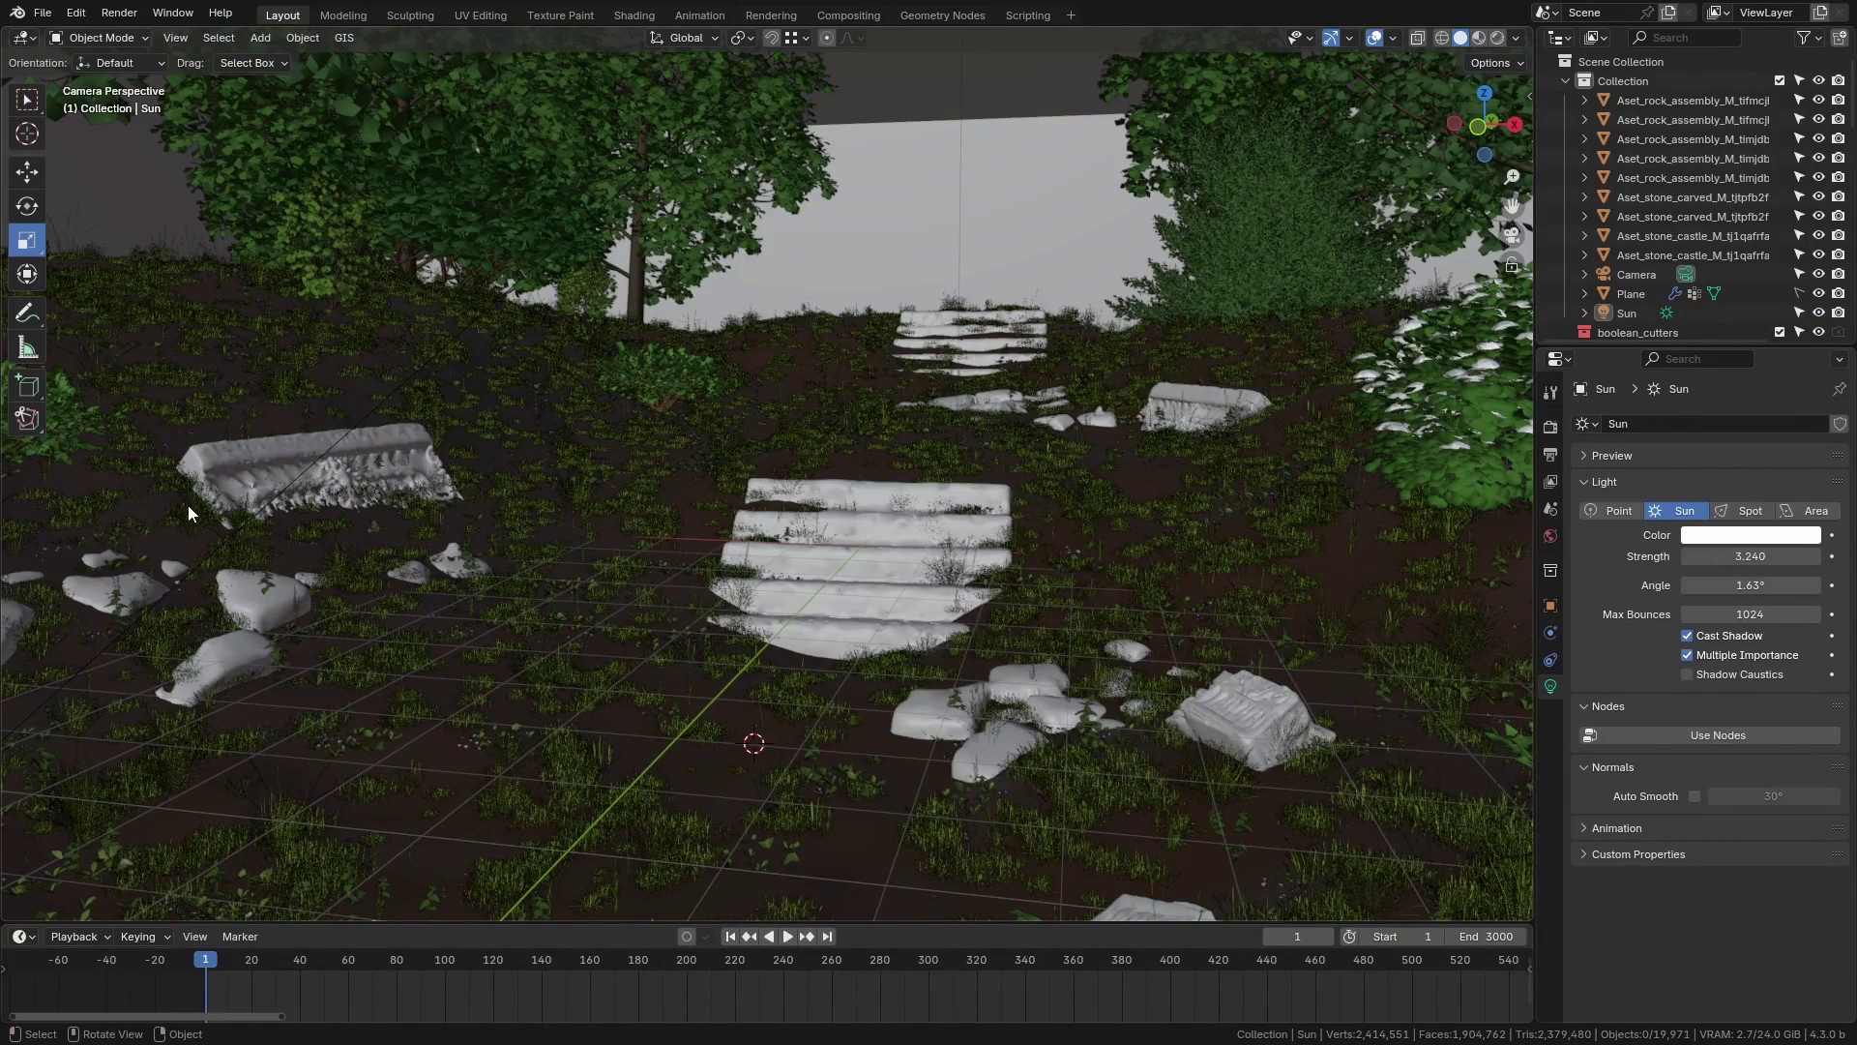
Activate the Scale Cage tool and scale the front stone staircase from its side to about 0.874 along X.
left_click(31, 243)
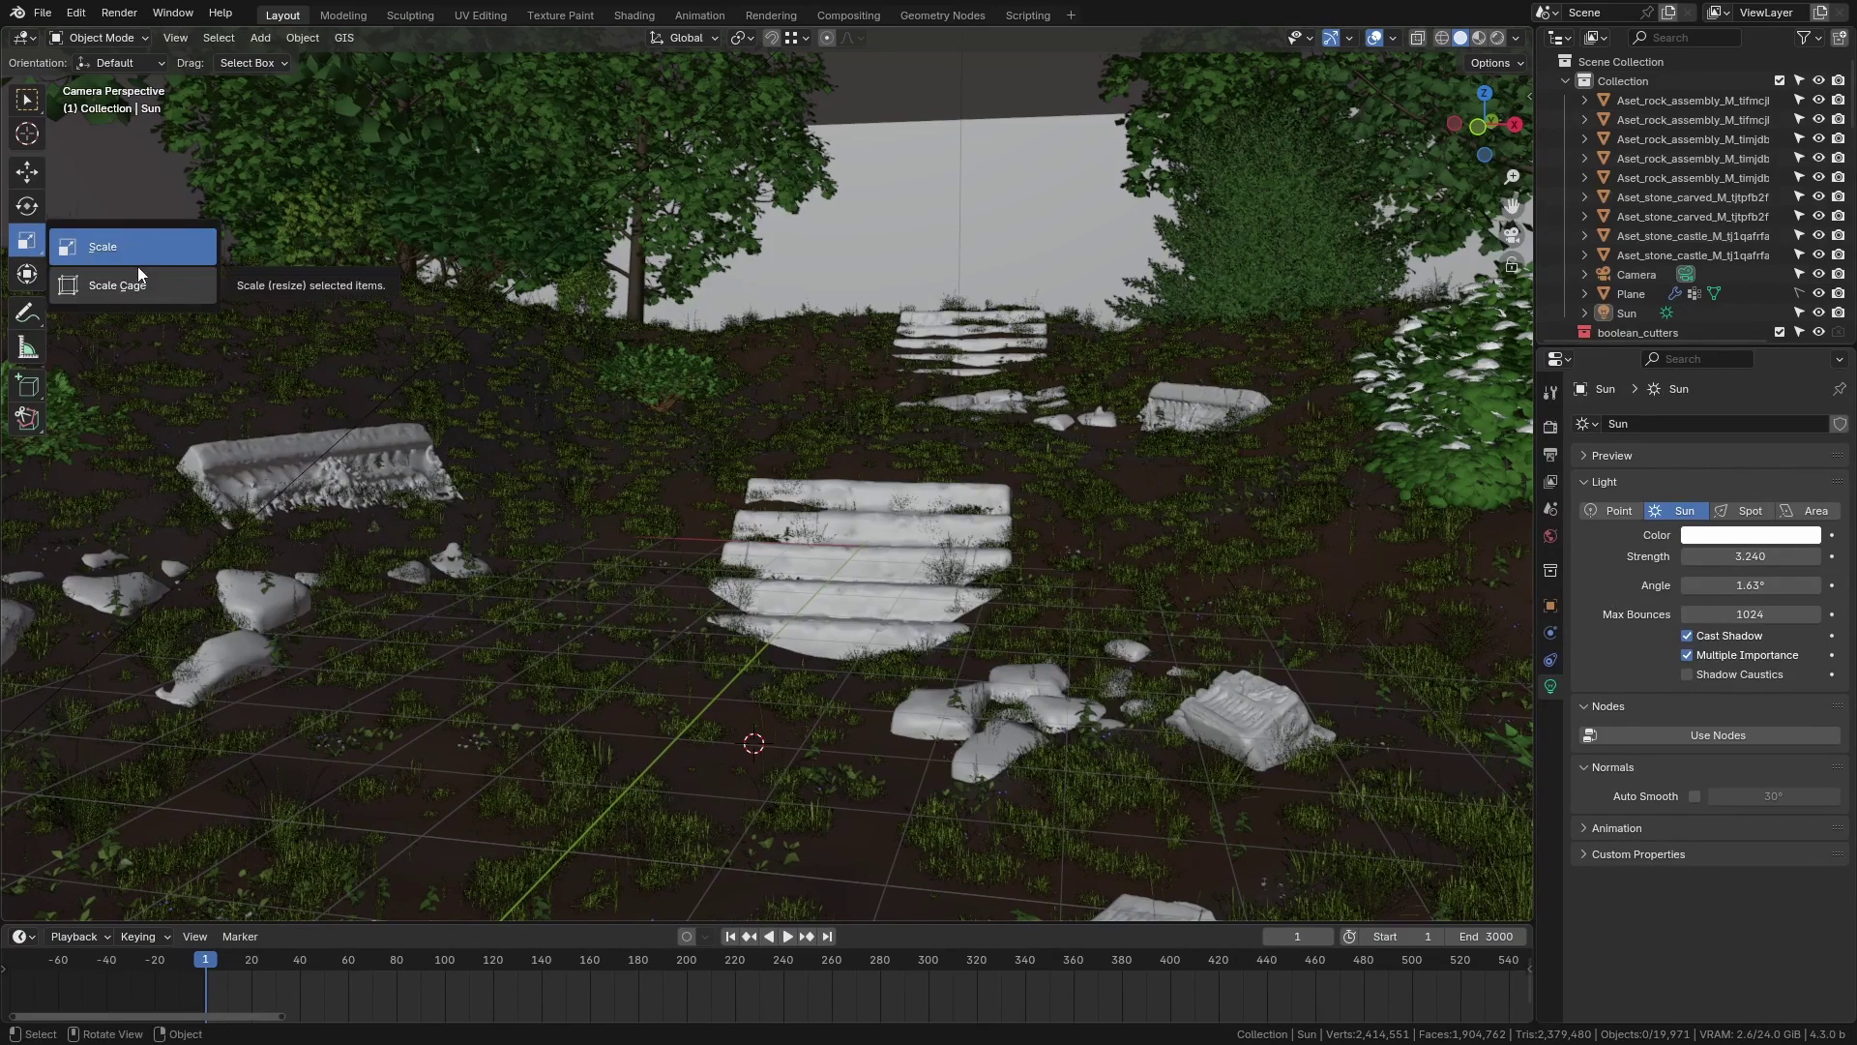
left_click(137, 286)
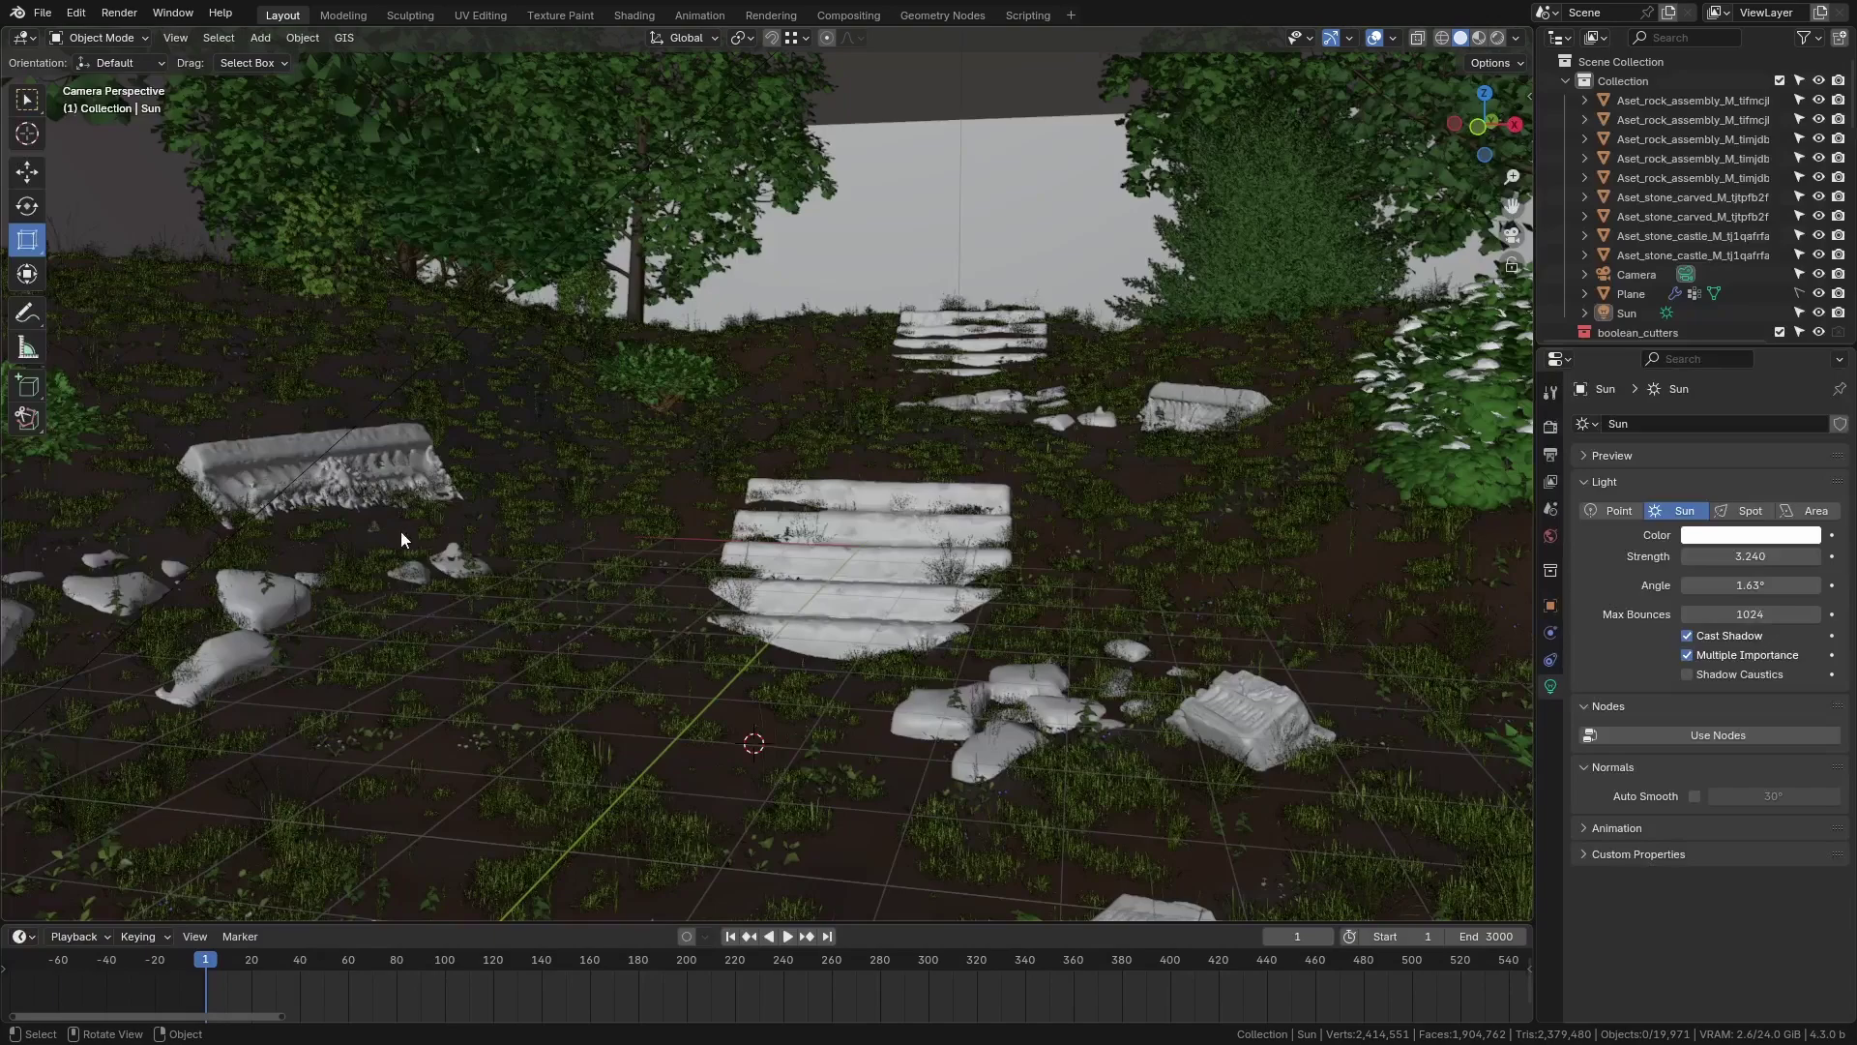
left_click(799, 569)
mouse_move(956, 593)
middle_mouse_down()
mouse_move(971, 613)
mouse_move(863, 607)
mouse_move(940, 582)
middle_mouse_up()
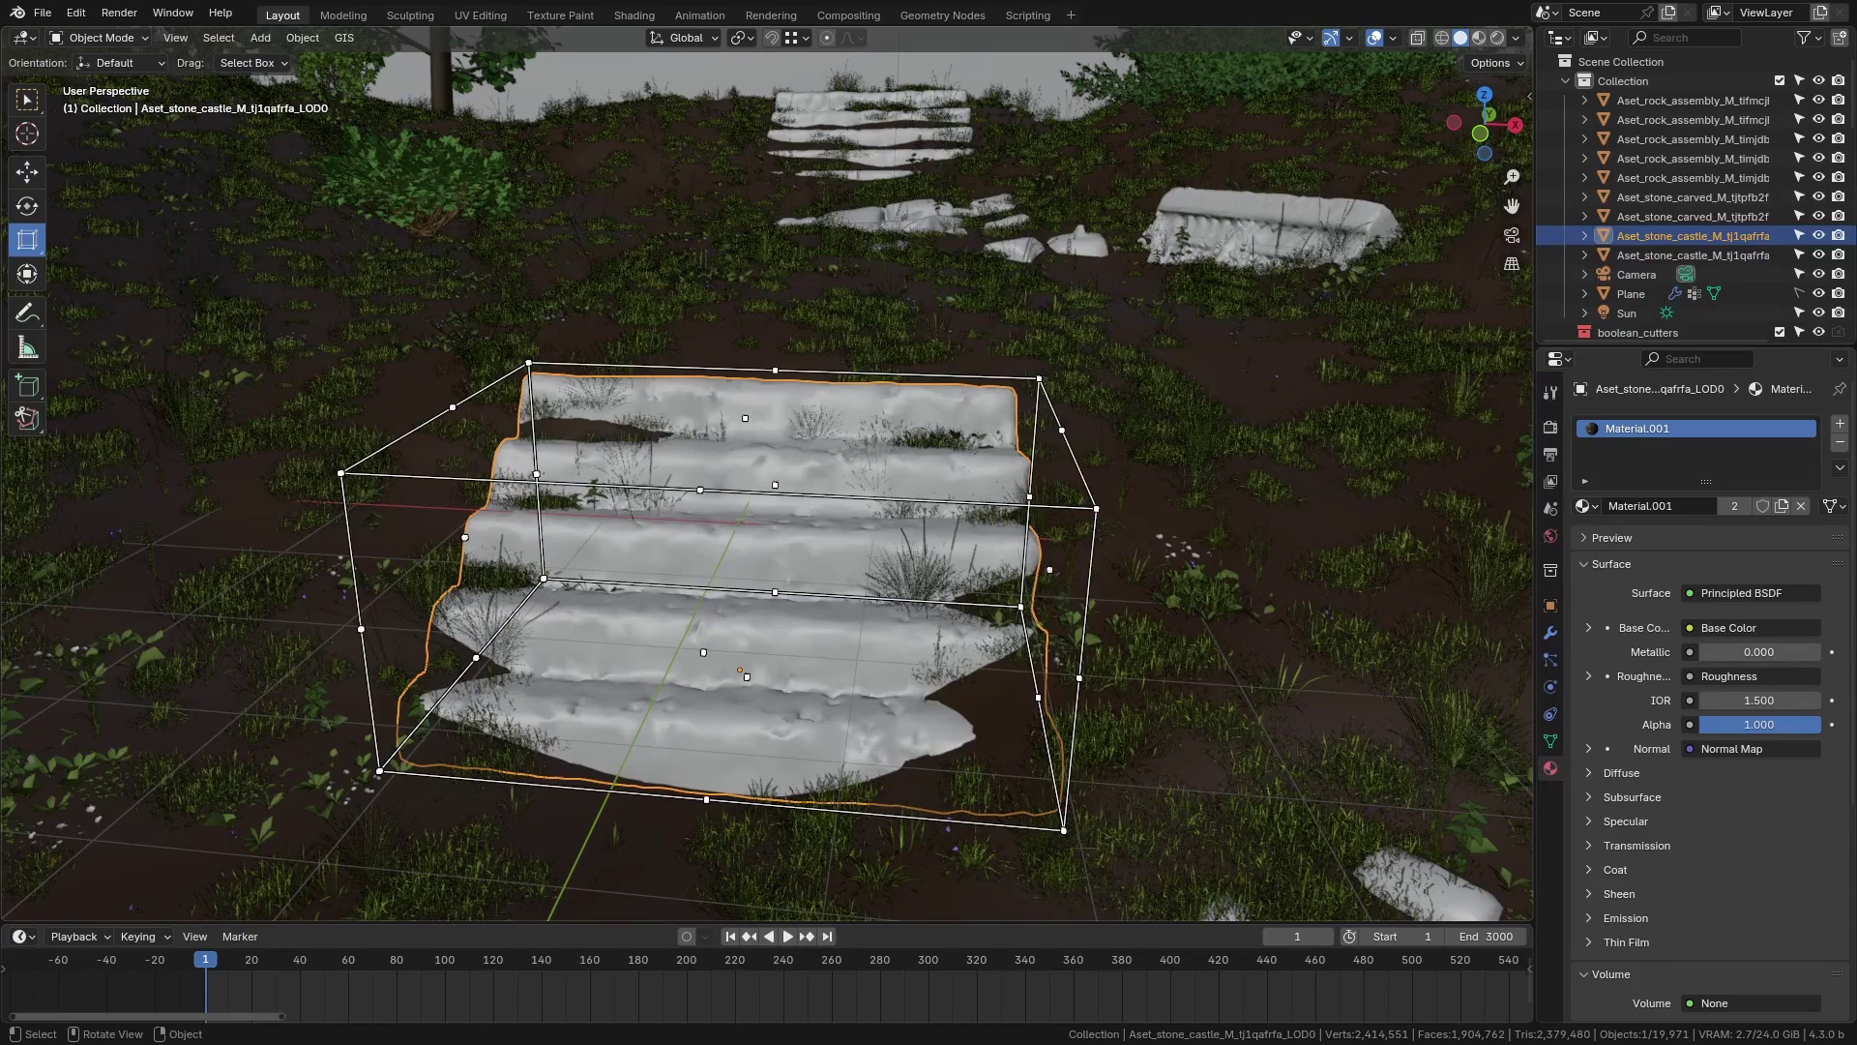
mouse_move(1051, 570)
left_mouse_down()
mouse_move(581, 570)
mouse_move(1165, 555)
mouse_move(1051, 578)
left_mouse_up()
Scale the front stone staircase from its lower end to about 1.043 along Y.
middle_click_drag(917, 651, 830, 655)
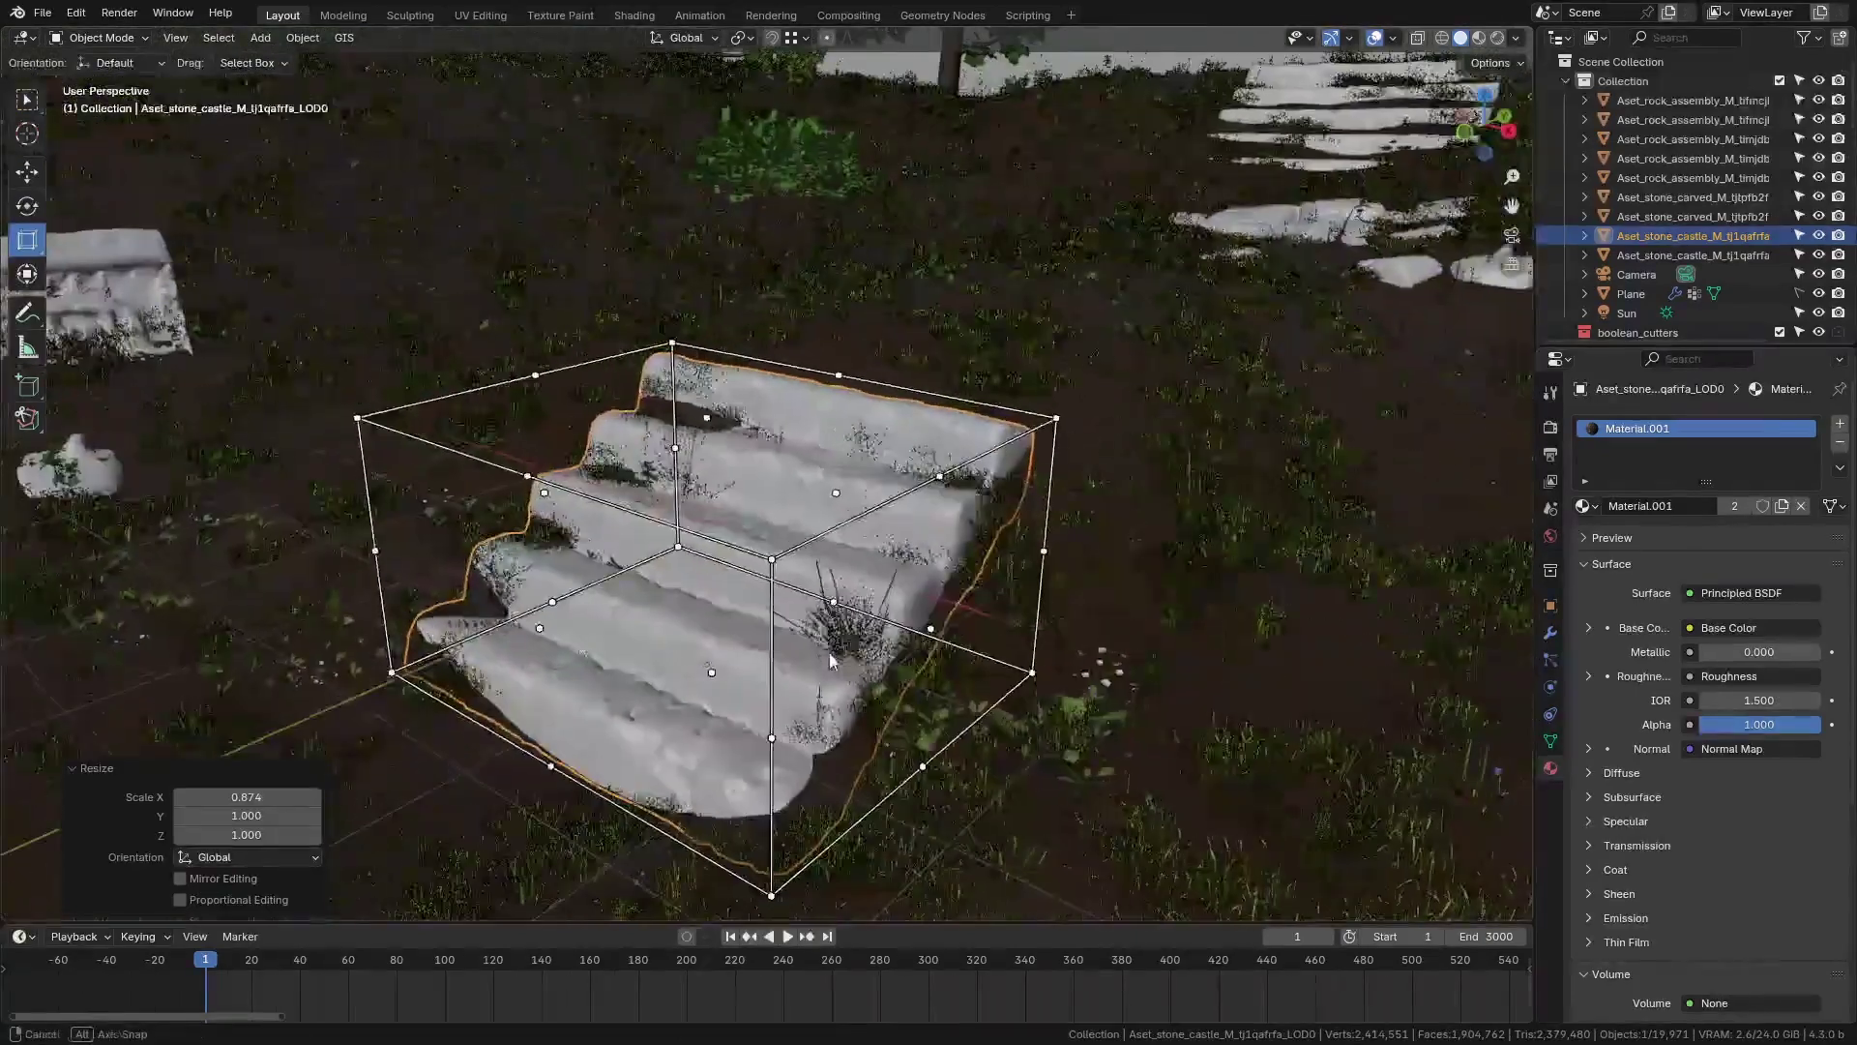
key("s")
key("y")
left_click(522, 646)
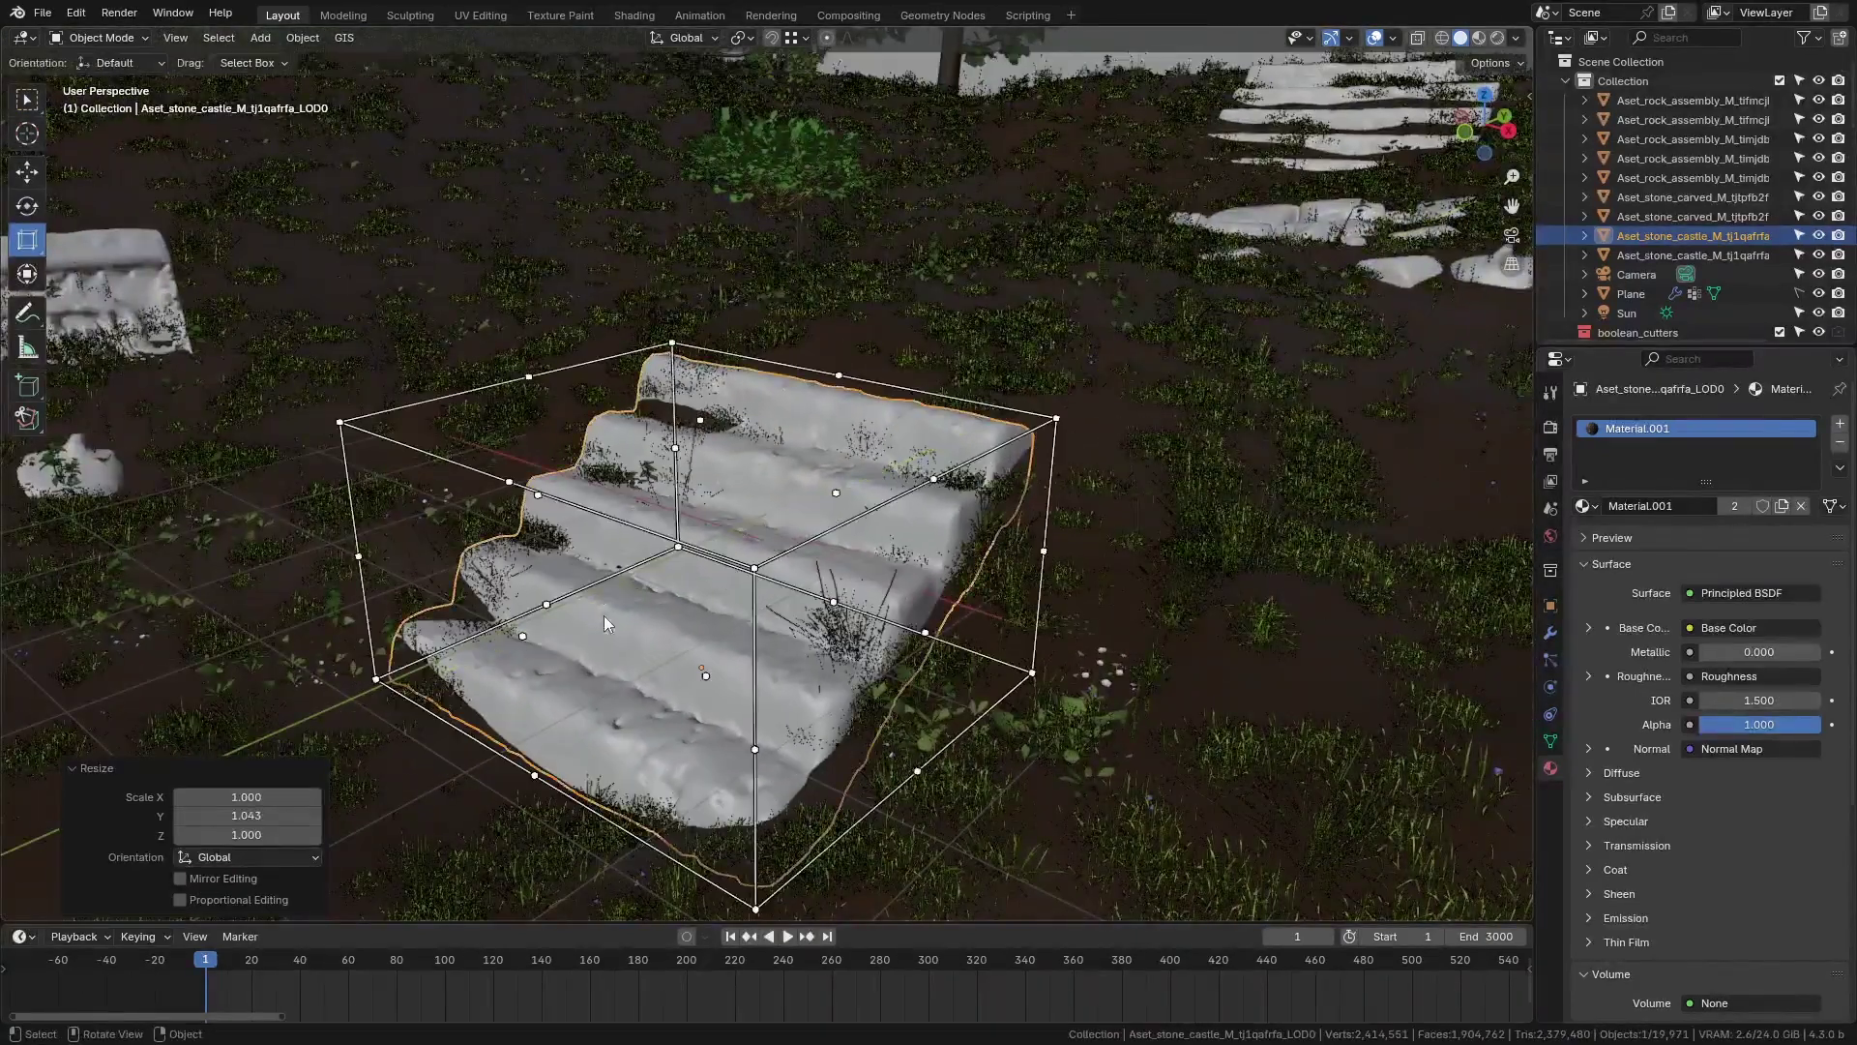
Select the carved stone bench and the carved block along with the front staircase, try scaling all three along X, and clear the selection.
middle_click_drag(604, 615, 815, 558)
scroll(832, 542, "down", 4)
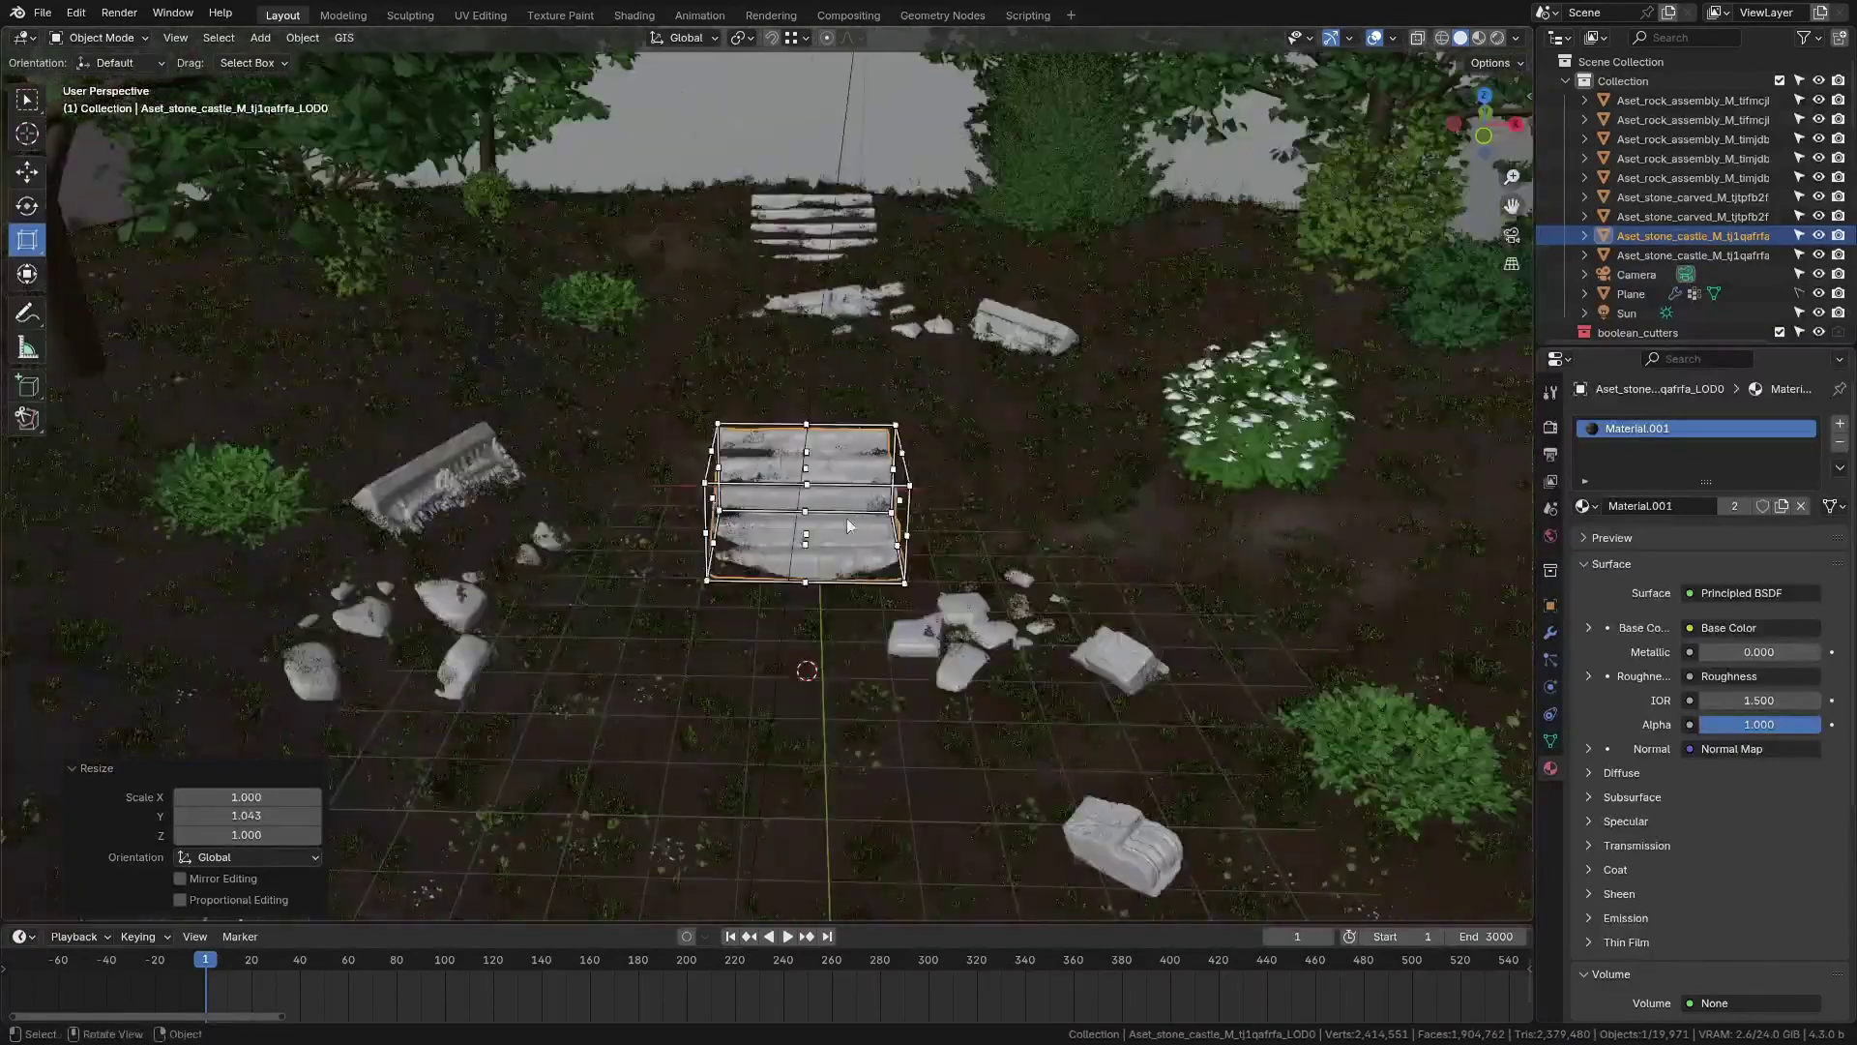
scroll(814, 520, "up", 3)
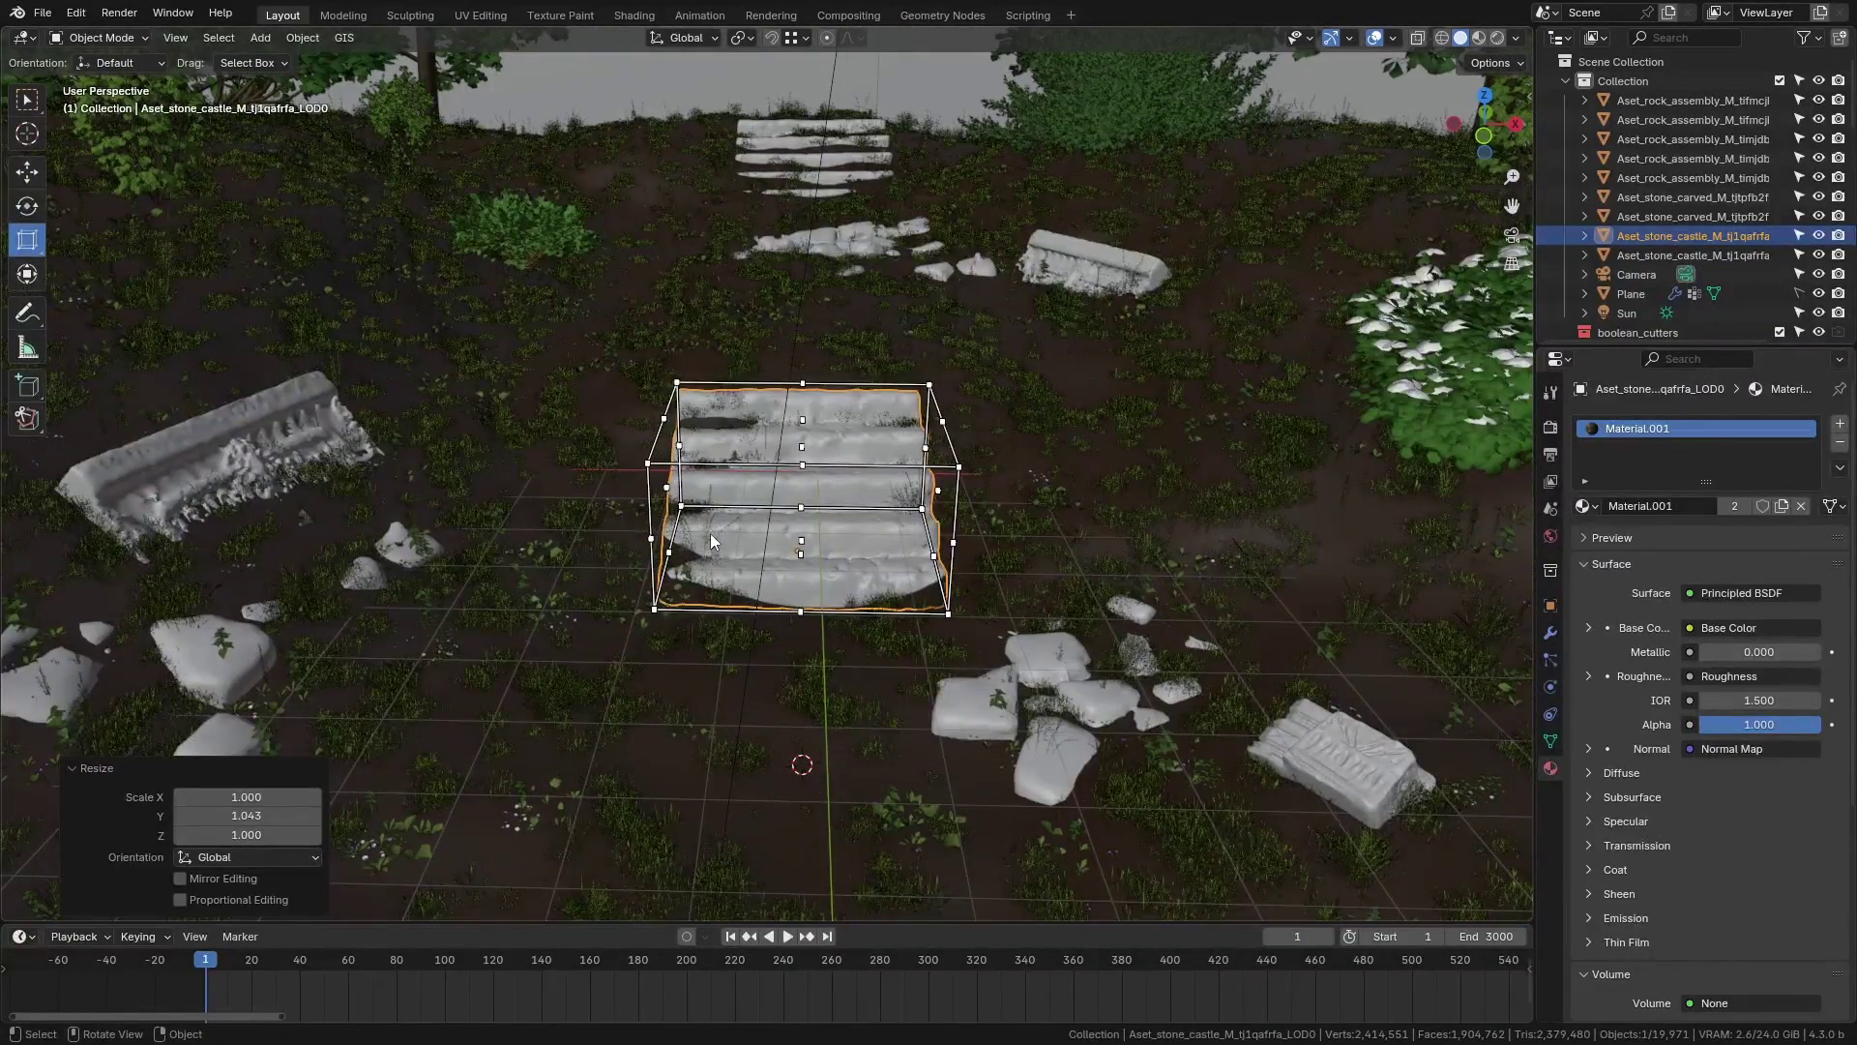
left_click(348, 455, "shift")
left_click(1296, 794, "shift")
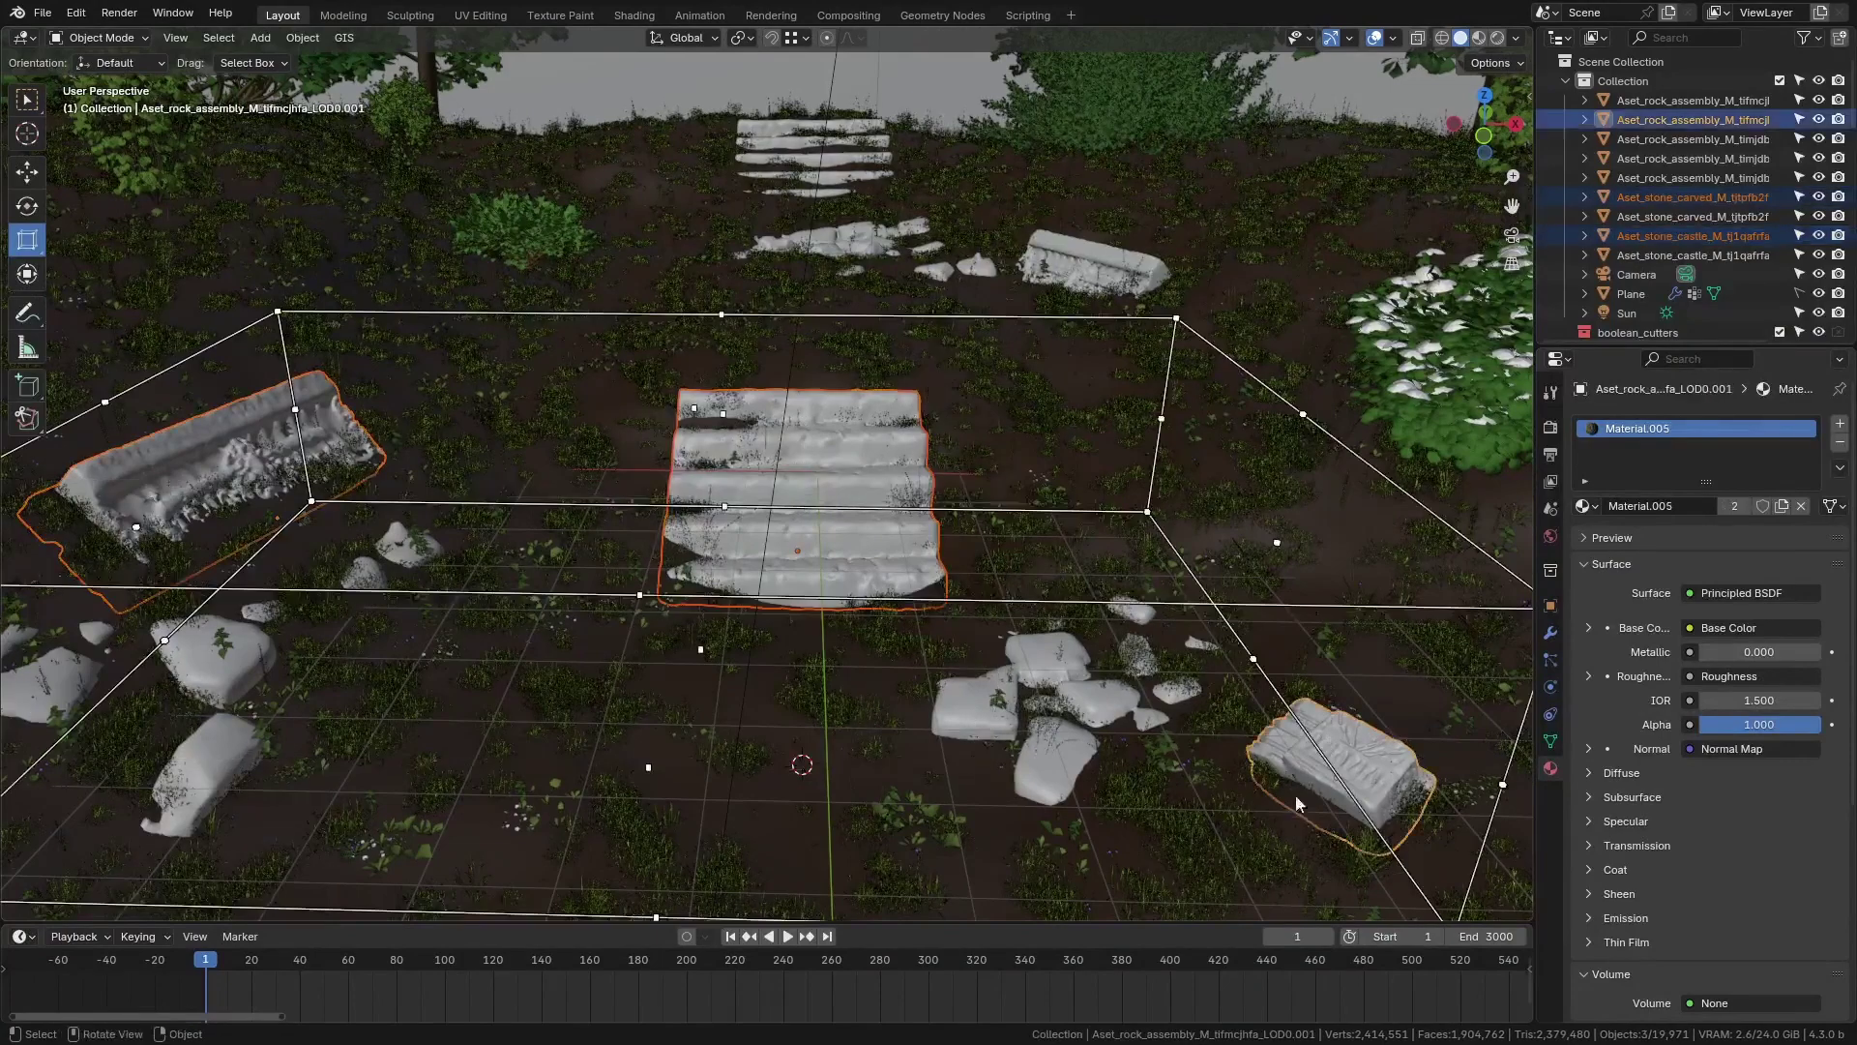
scroll(1269, 694, "down", 1)
key("s")
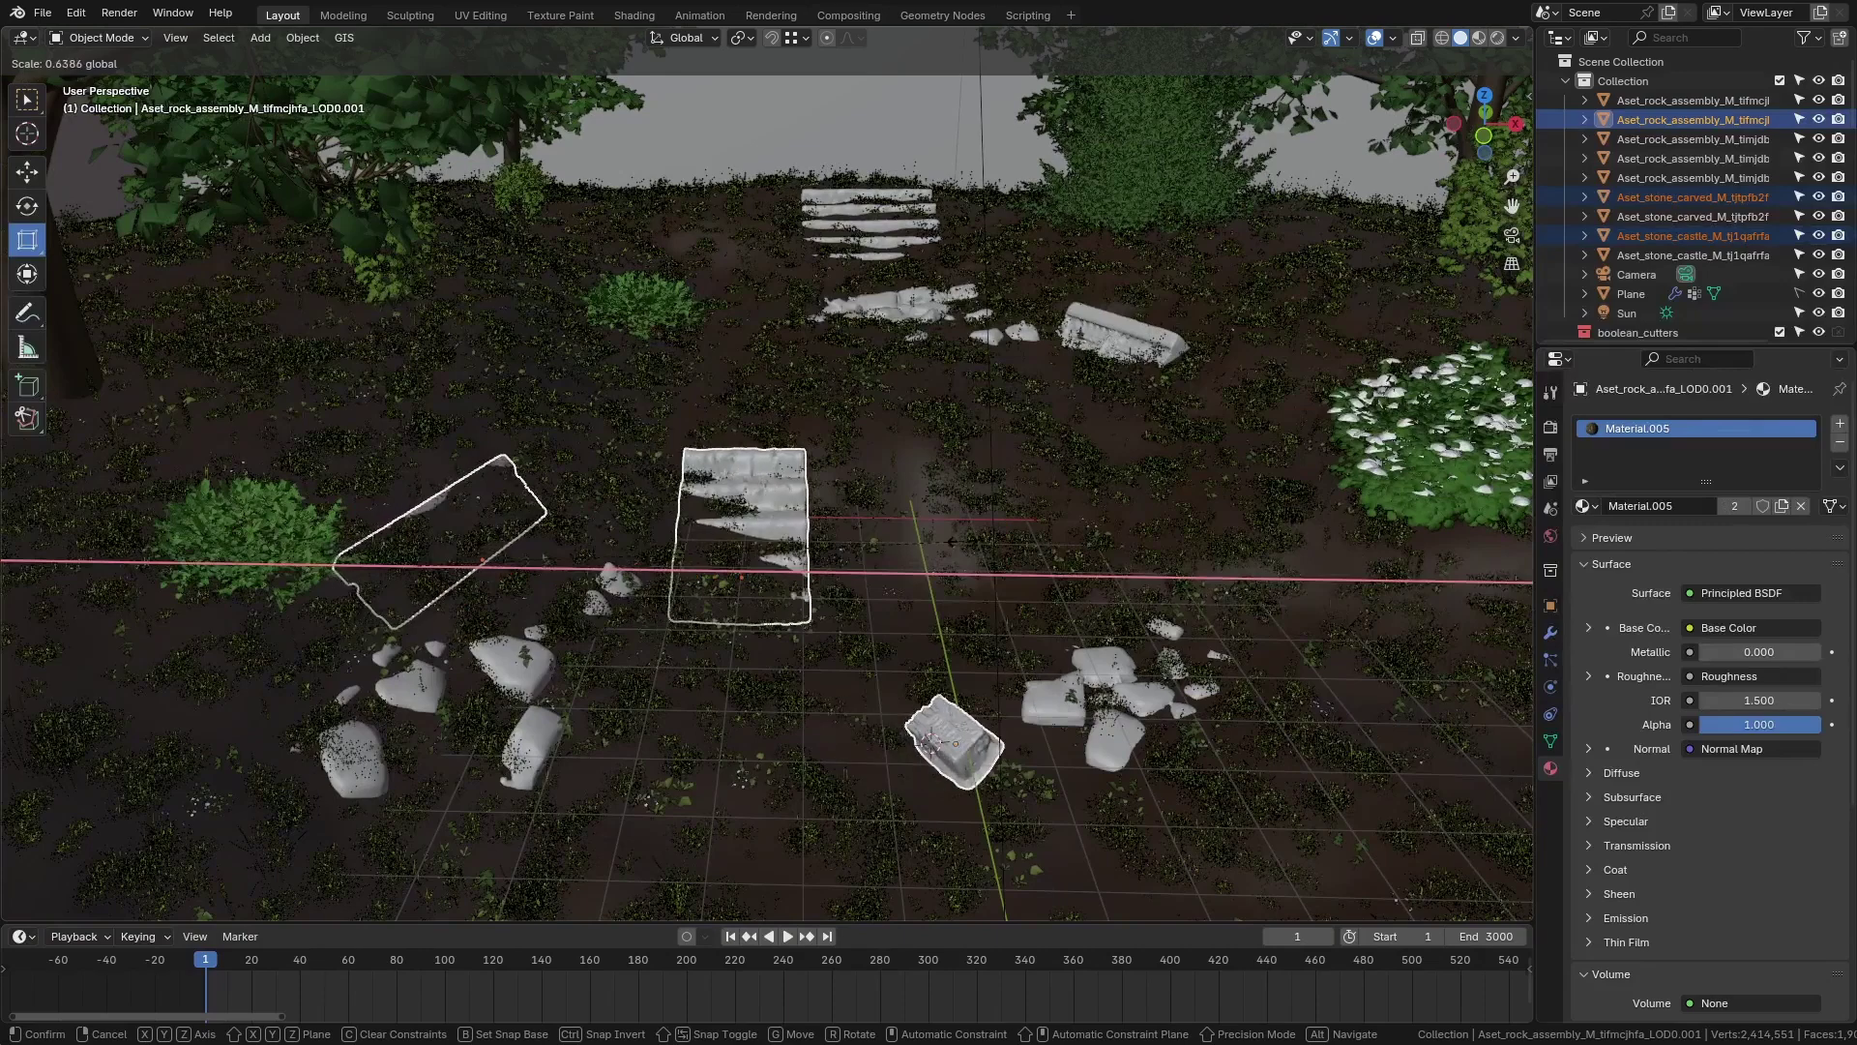
left_click(1185, 658)
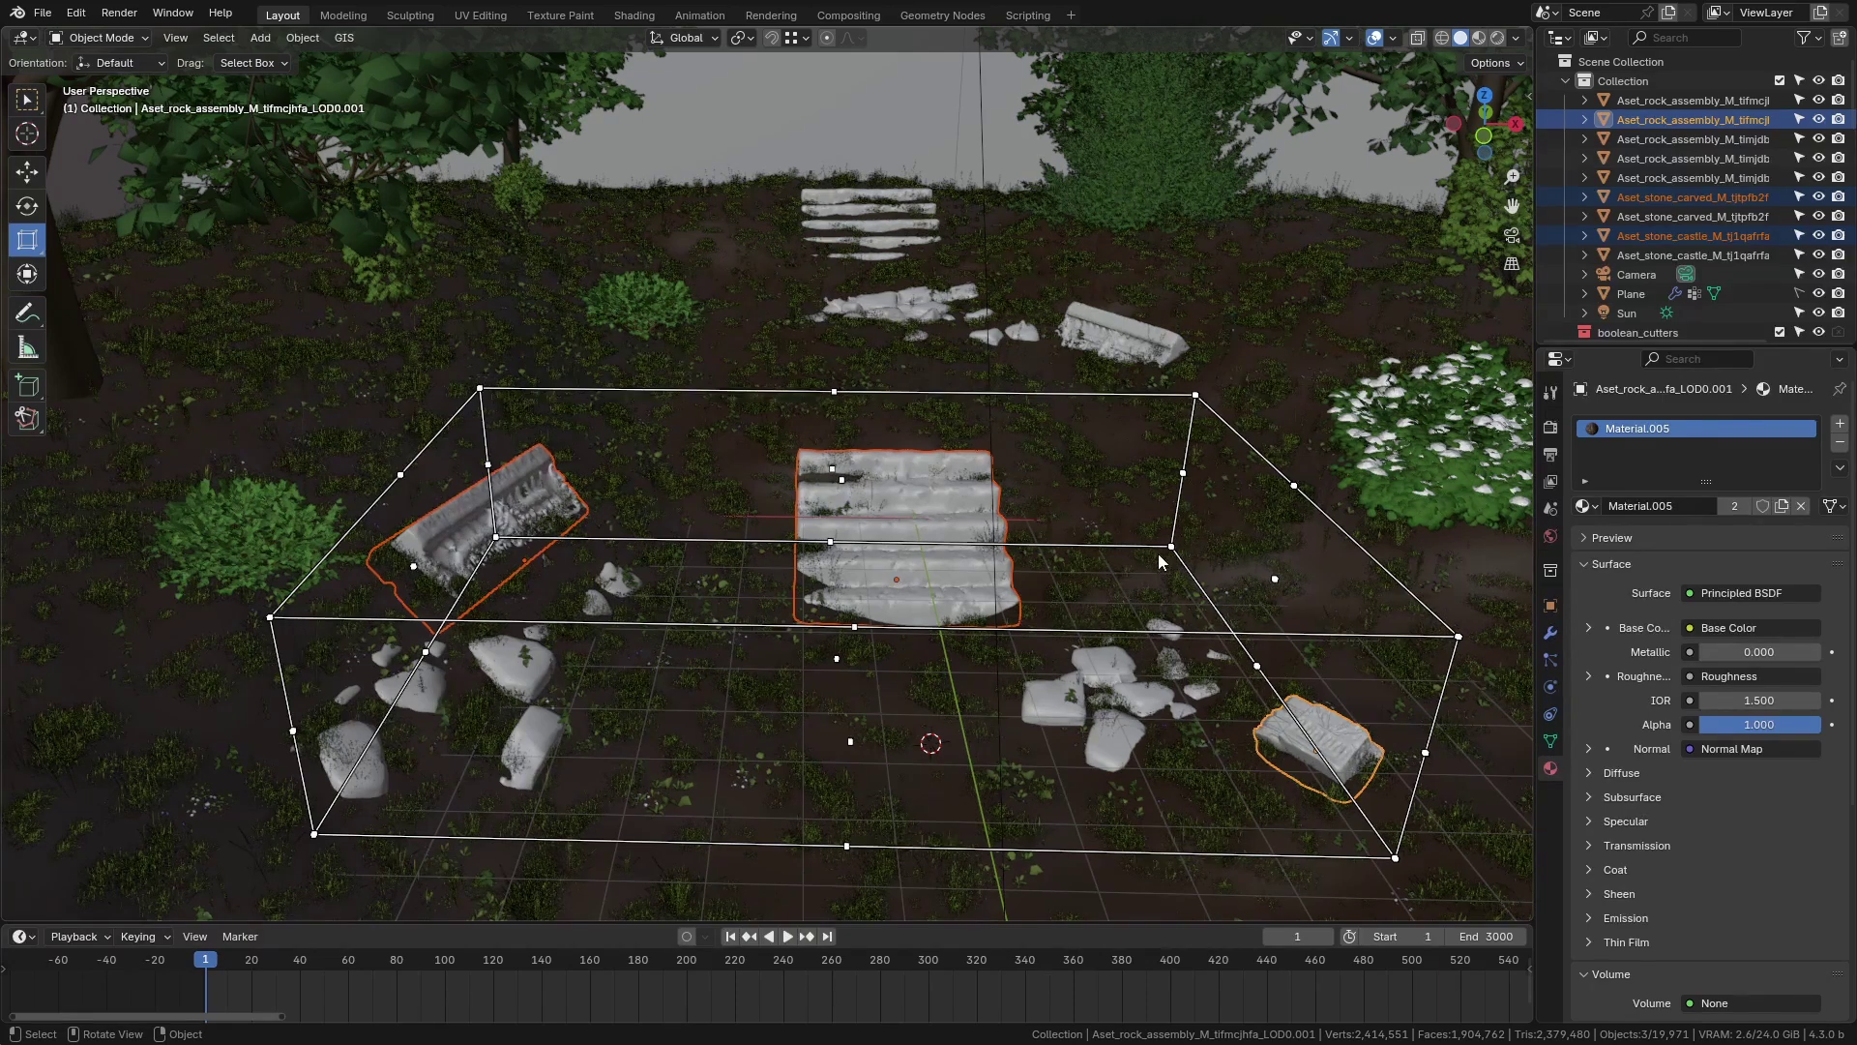
key("alt+a")
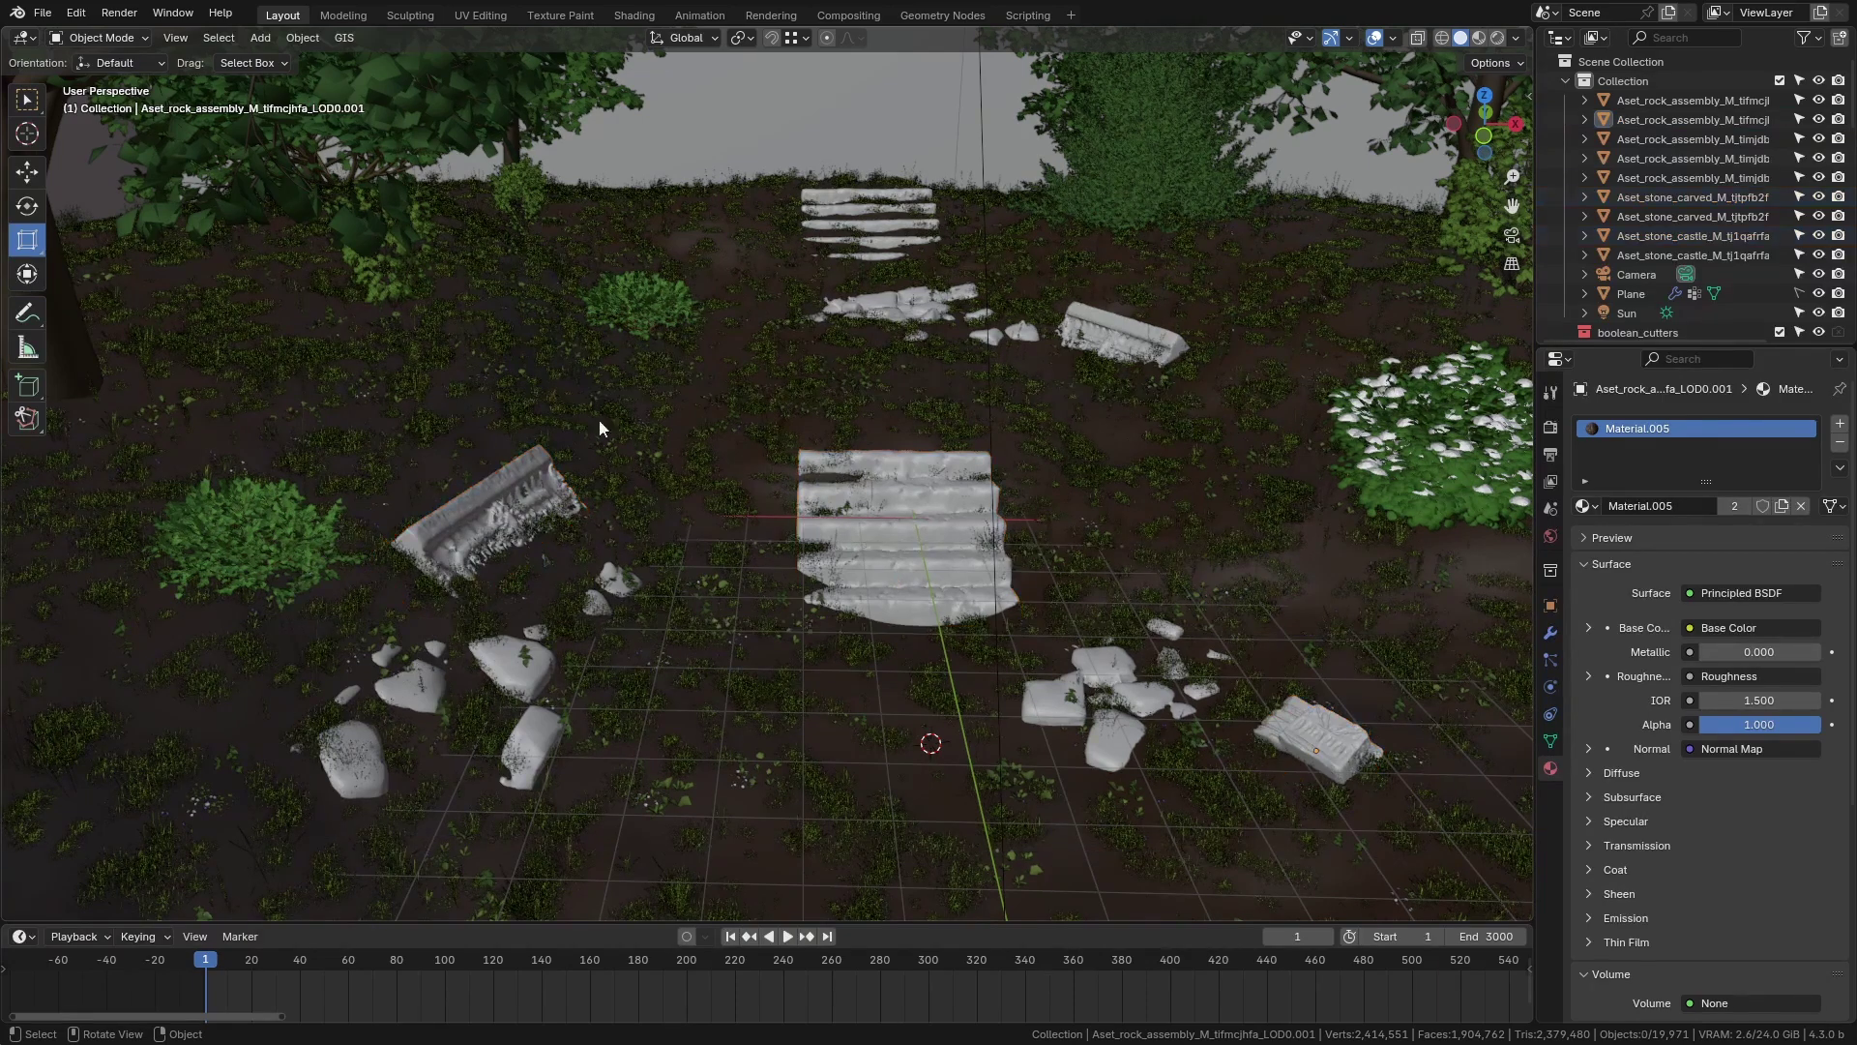
Activate the Add Cube tool and look through the camera at the ground in front of the stone staircase.
left_click(36, 392)
key("KP_0")
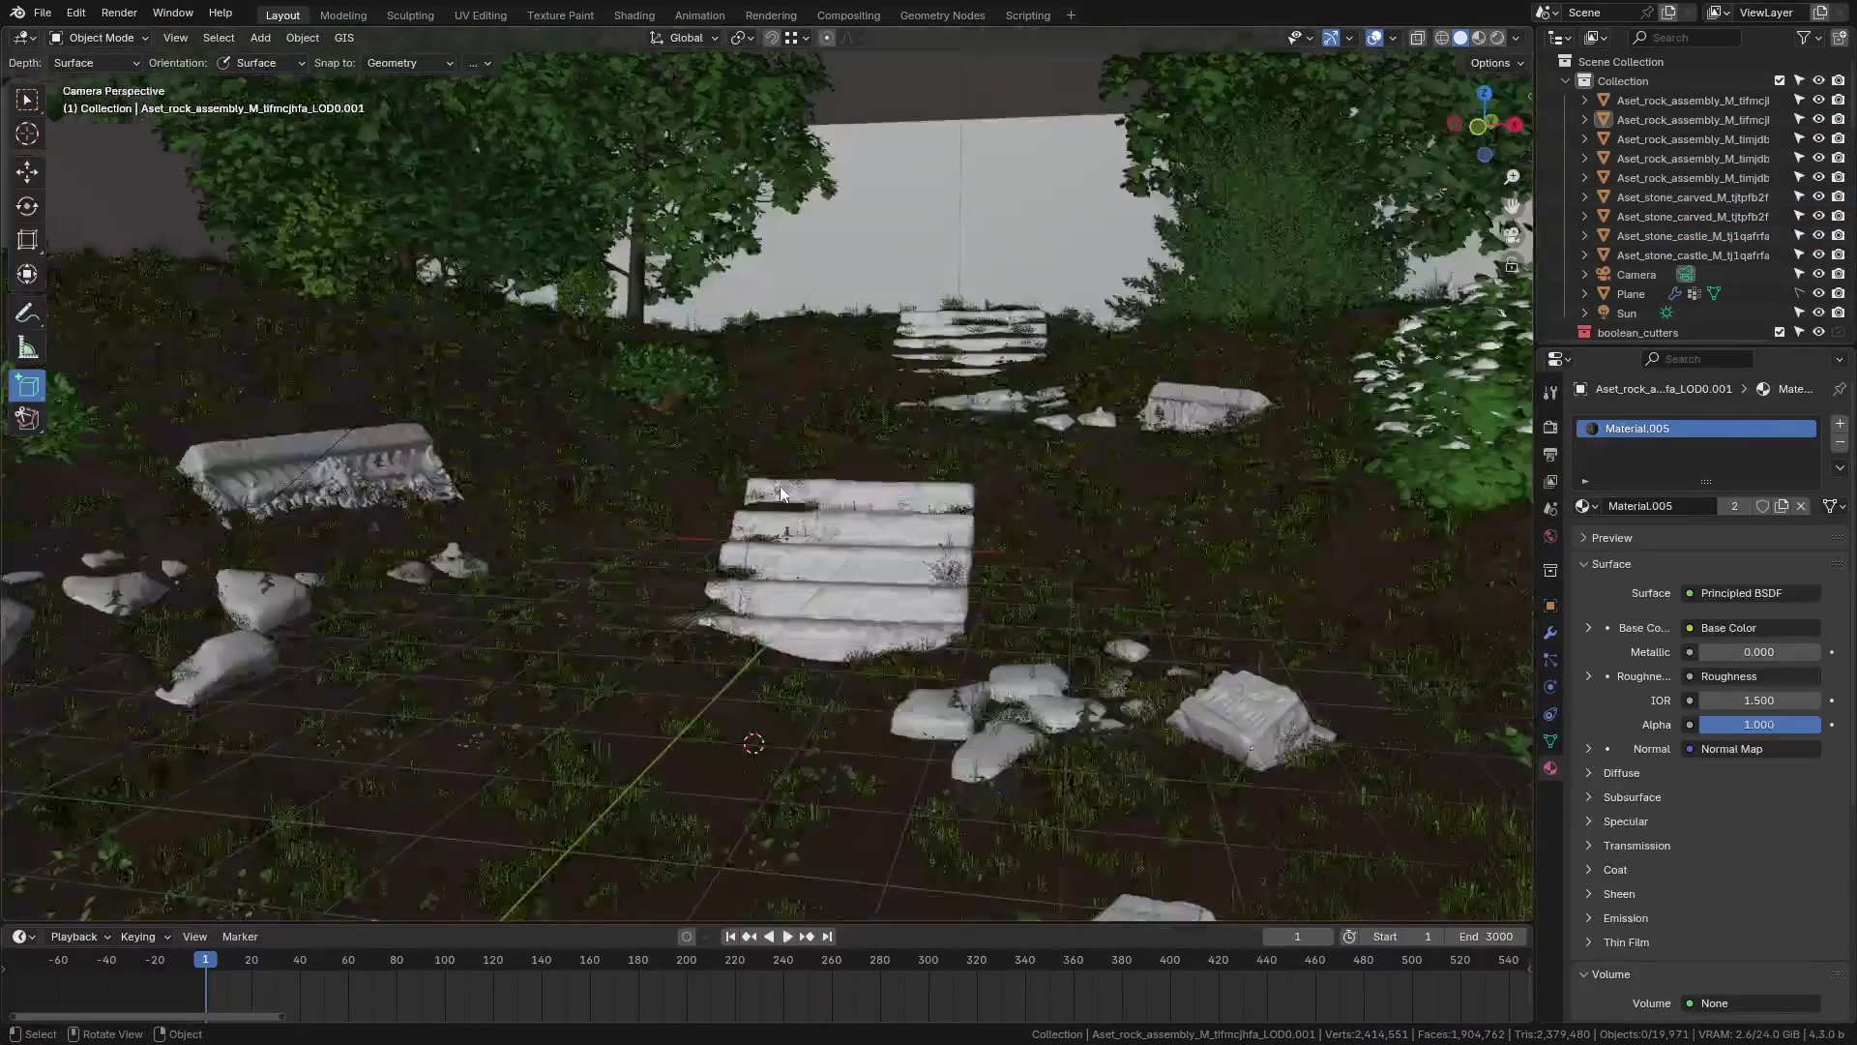
scroll(780, 486, "down", 3)
scroll(743, 591, "up", 4)
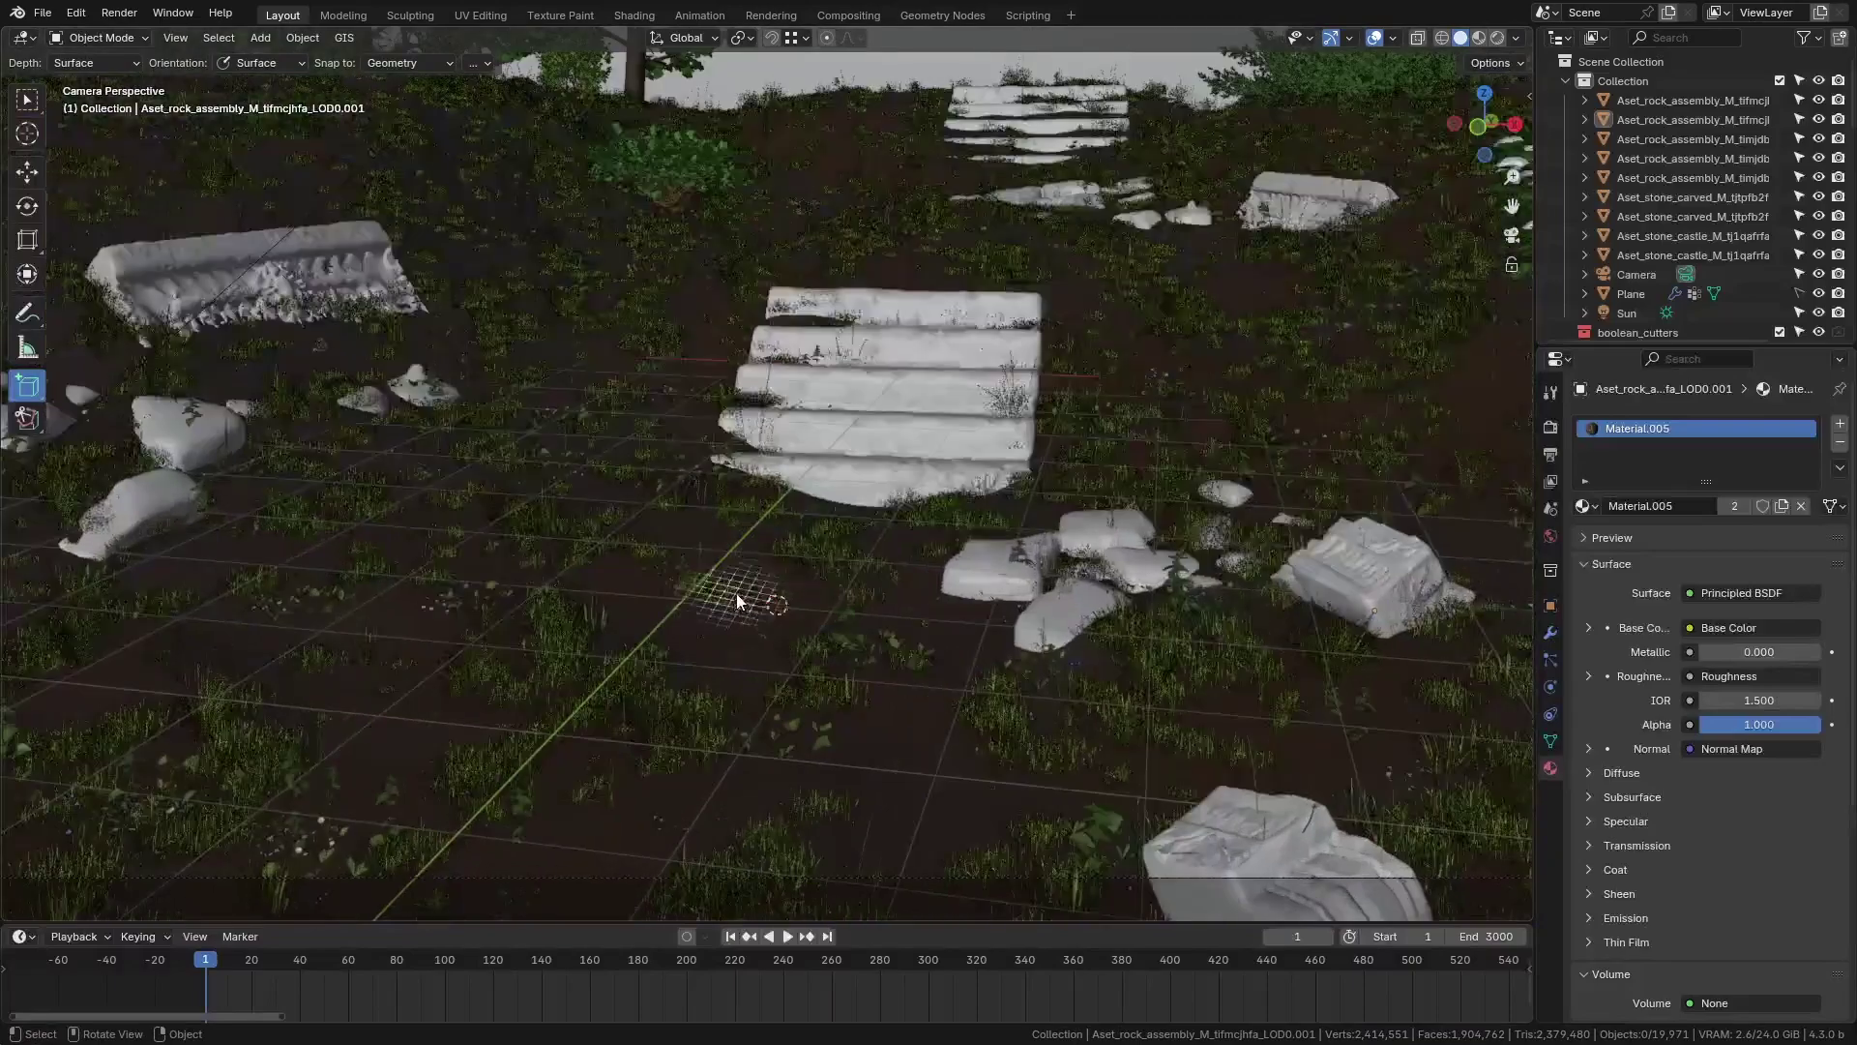
Draw a trial cube interactively on the ground near the front staircase and undo it.
left_click_drag(513, 531, 639, 558)
left_click(792, 521)
middle_click_drag(866, 403, 687, 506)
key("ctrl+z")
Draw a cube's base and height on the ground in front of the small rocks, inspect it, and delete it.
middle_click_drag(519, 563, 684, 526, "shift")
left_click_drag(655, 505, 834, 637)
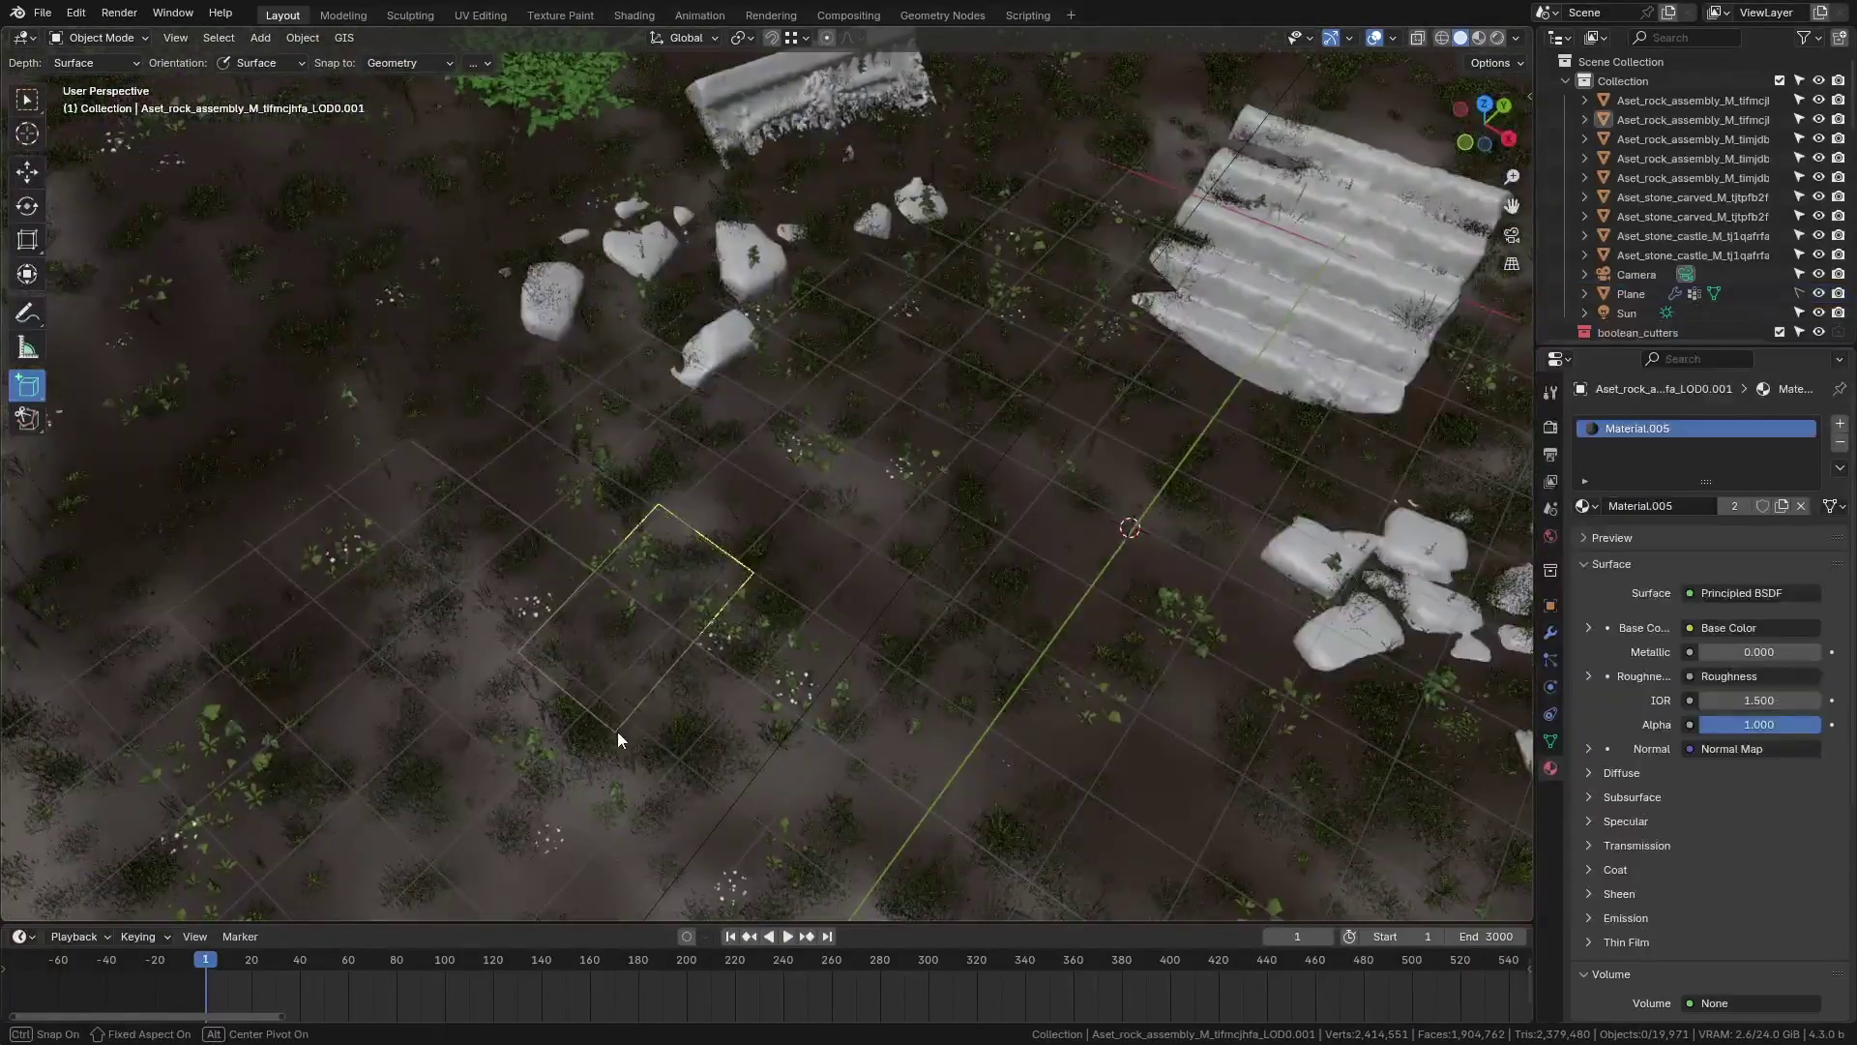
left_click_drag(617, 731, 704, 625)
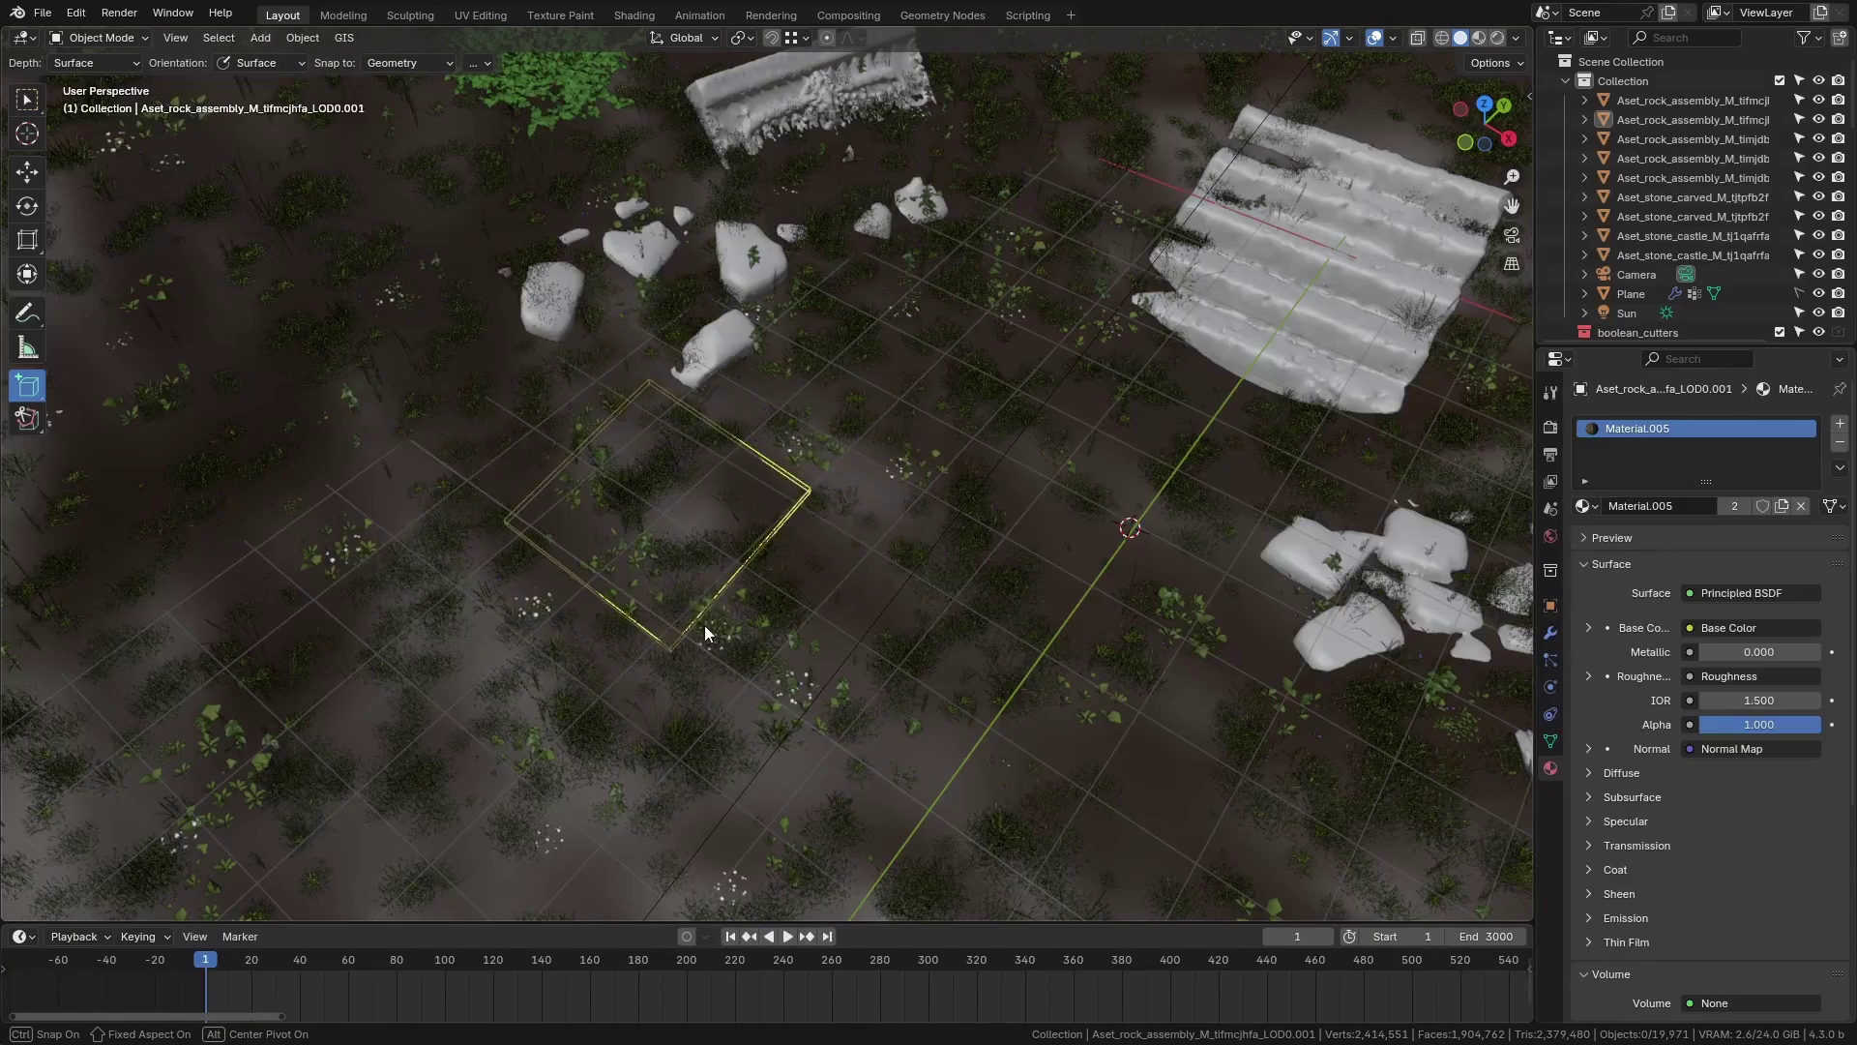
left_click(676, 447)
middle_click_drag(688, 530, 651, 455)
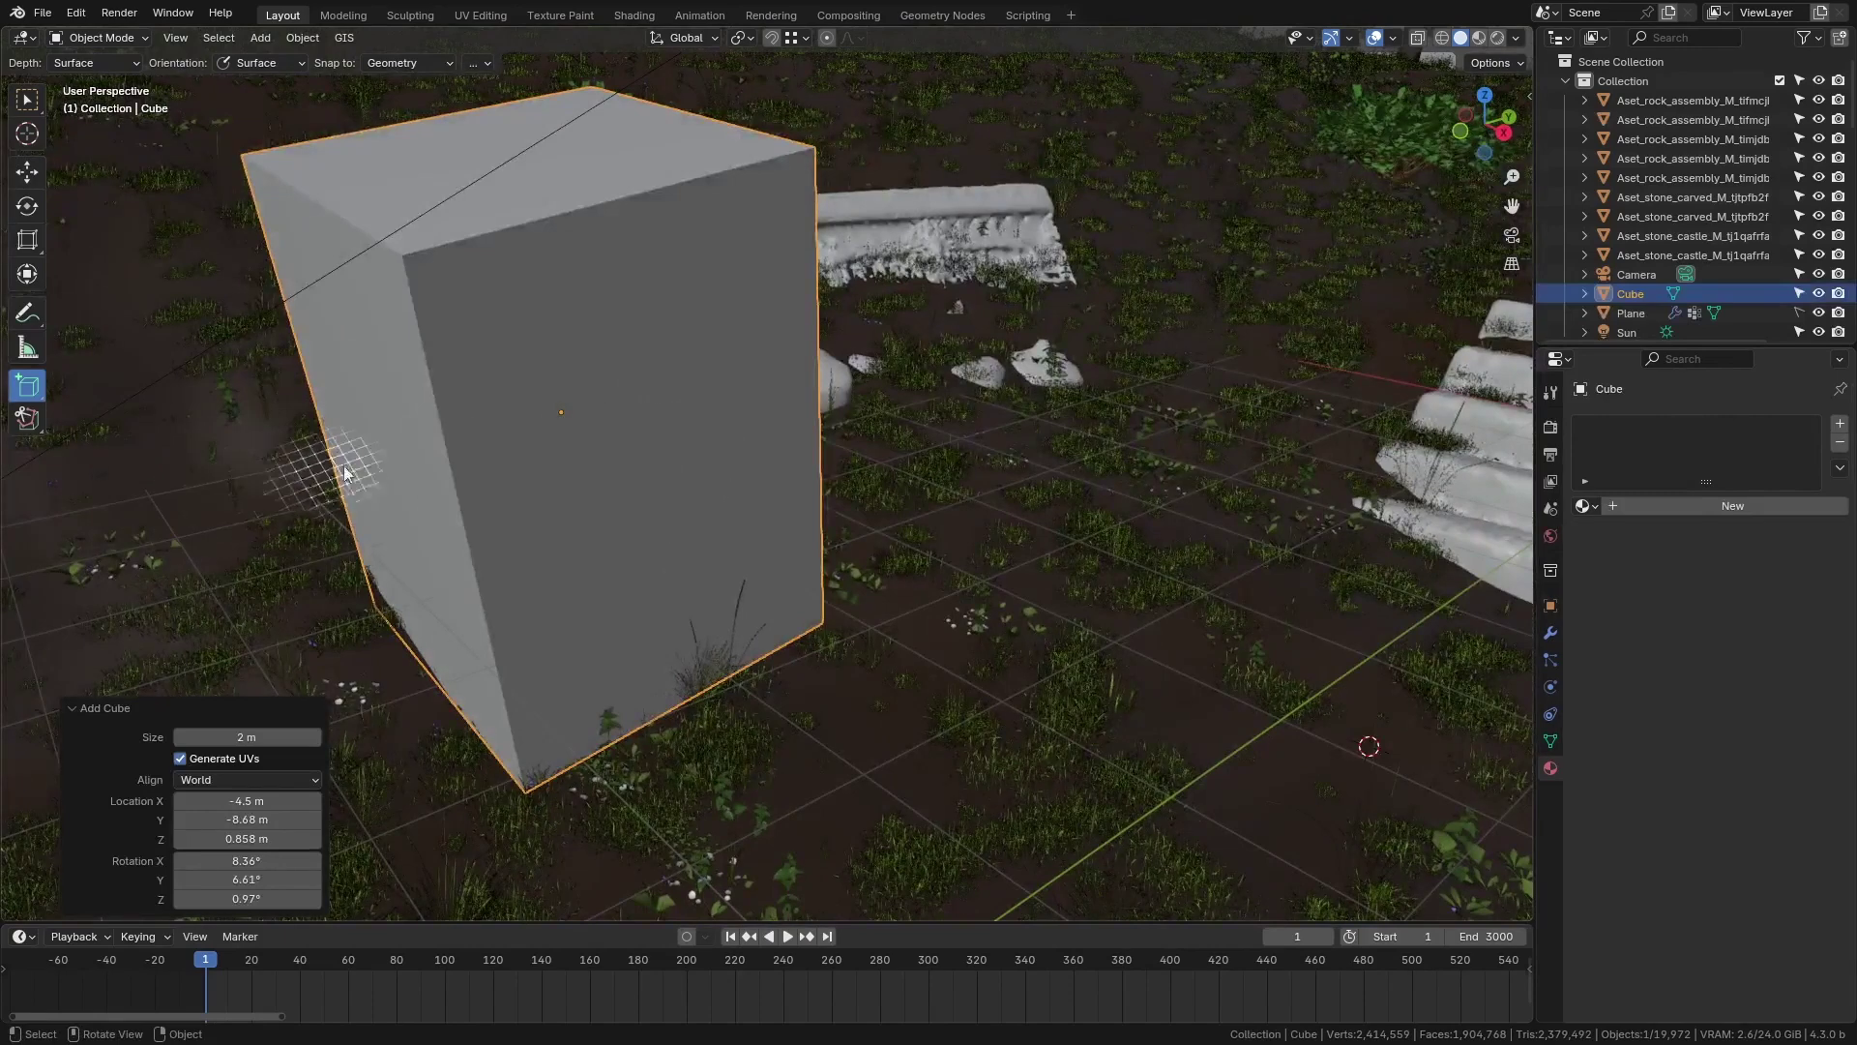
key("Delete")
Draw a UV sphere with 32 segments and 16 rings on the ground near the small rocks and undo it.
left_click(27, 387)
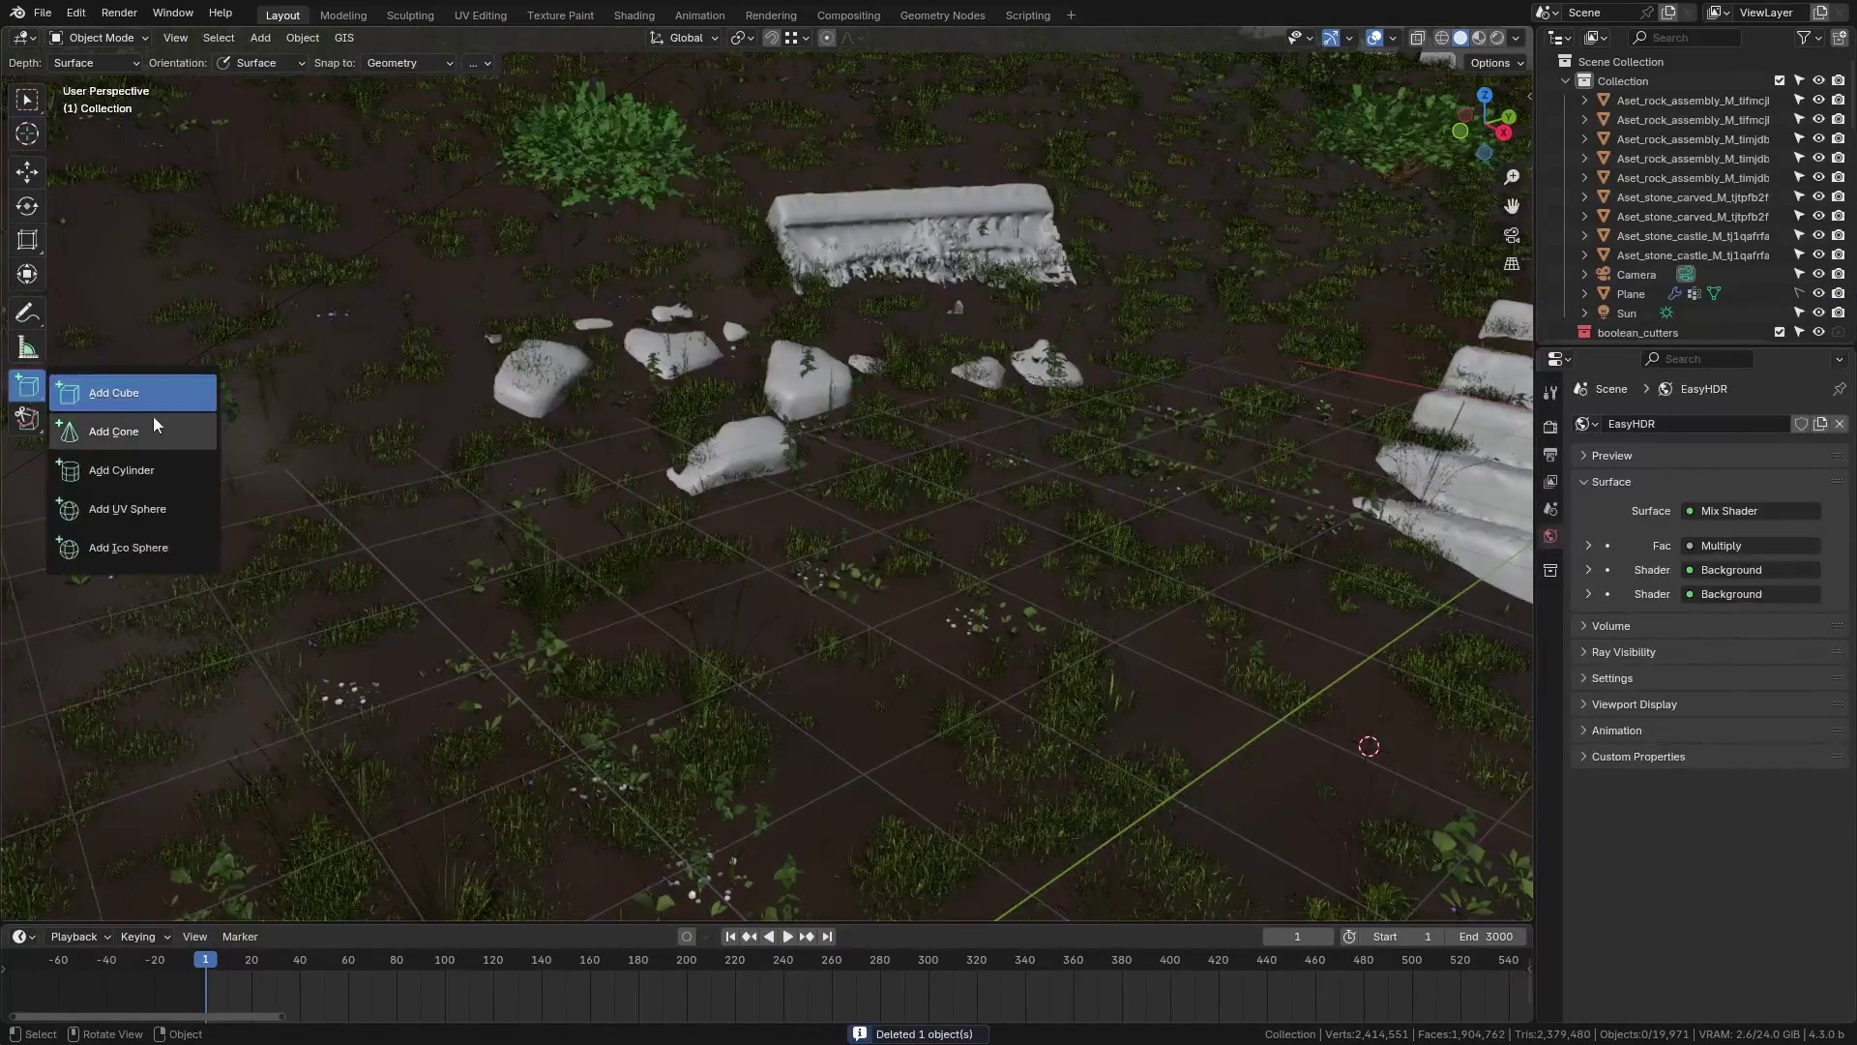
left_click(170, 525)
left_click_drag(757, 623, 1031, 687)
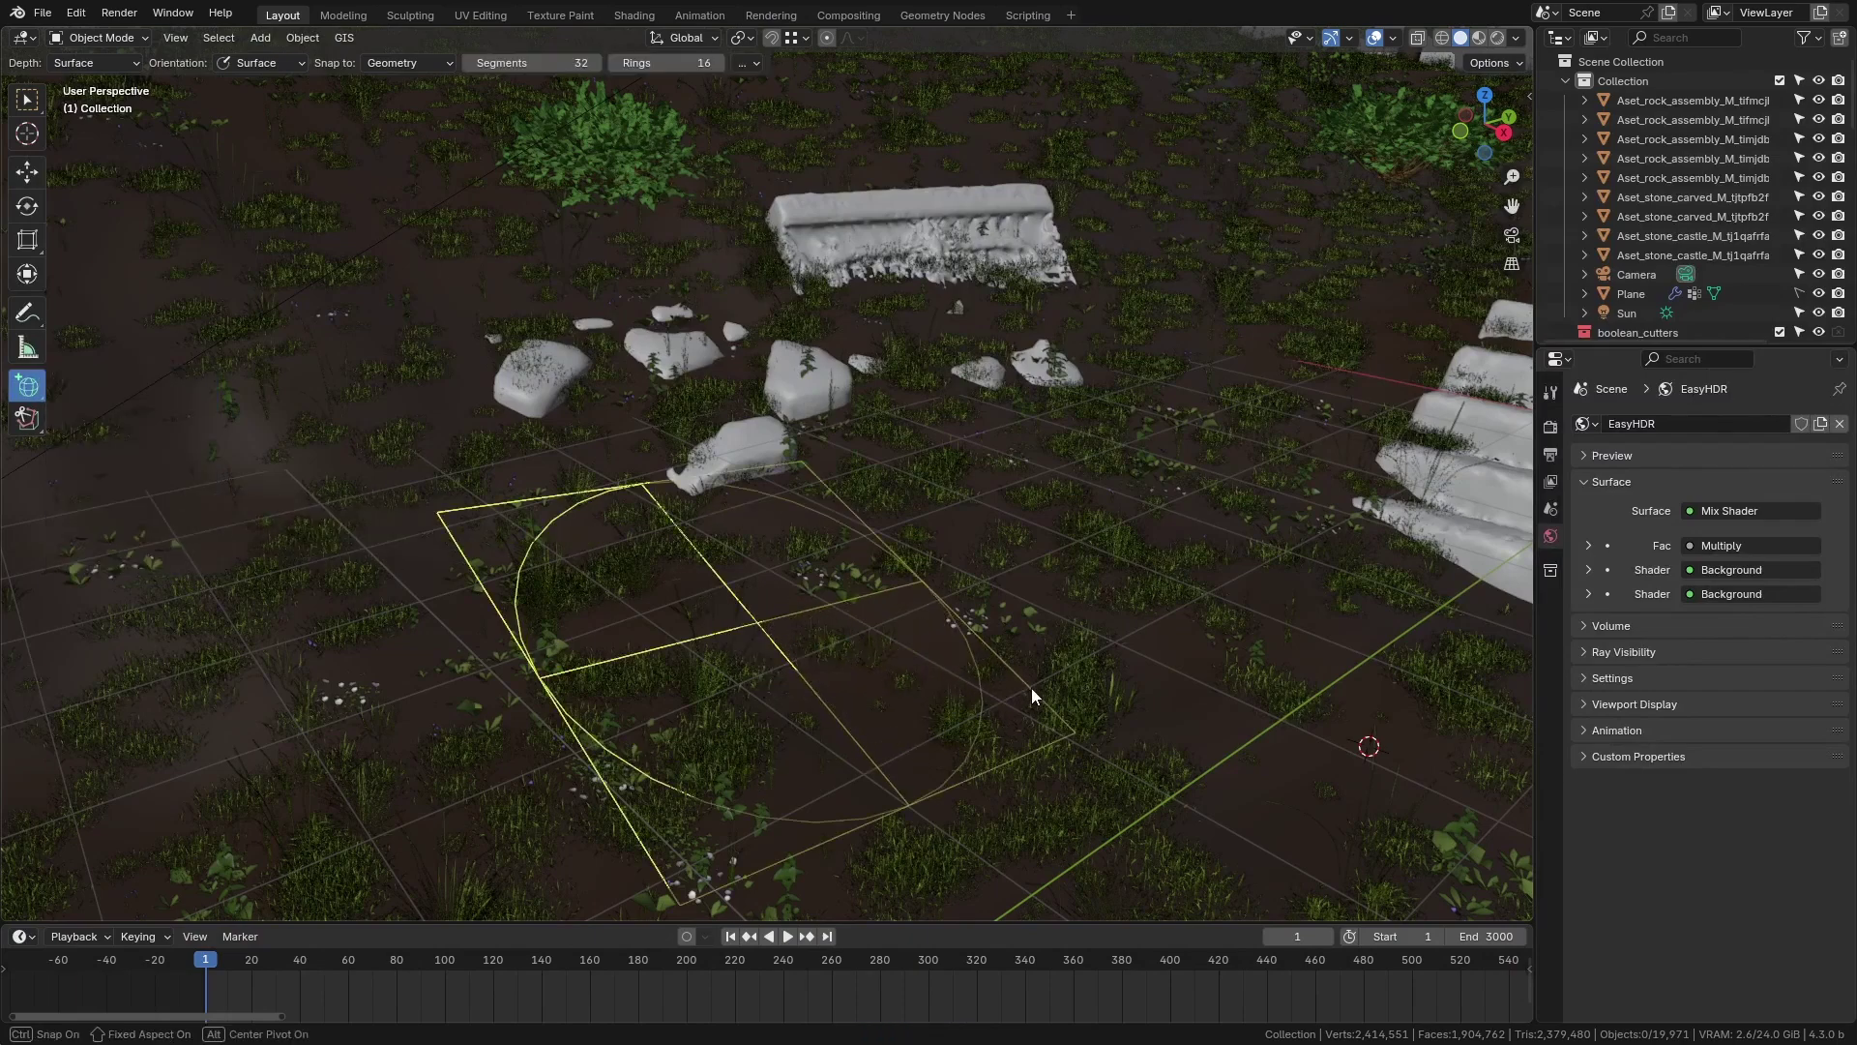
left_click(1018, 466)
scroll(940, 561, "down", 3)
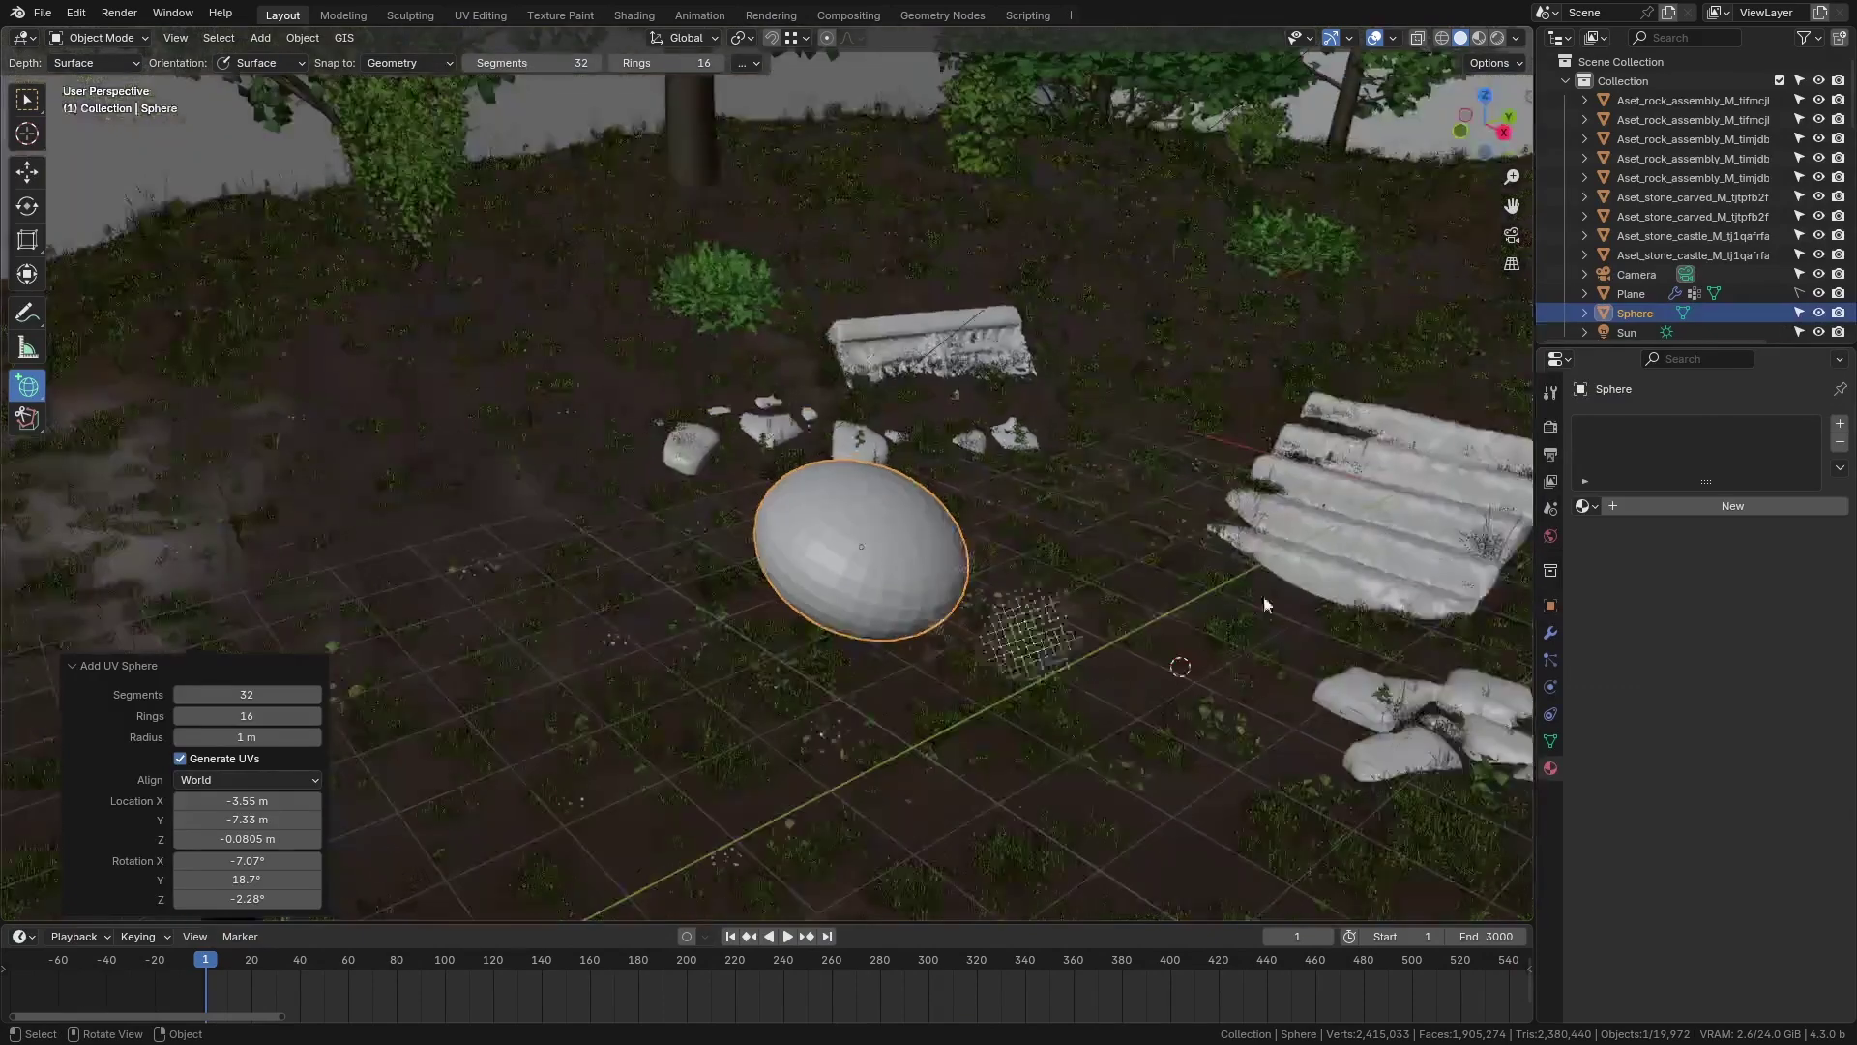
middle_click_drag(1264, 604, 1209, 581)
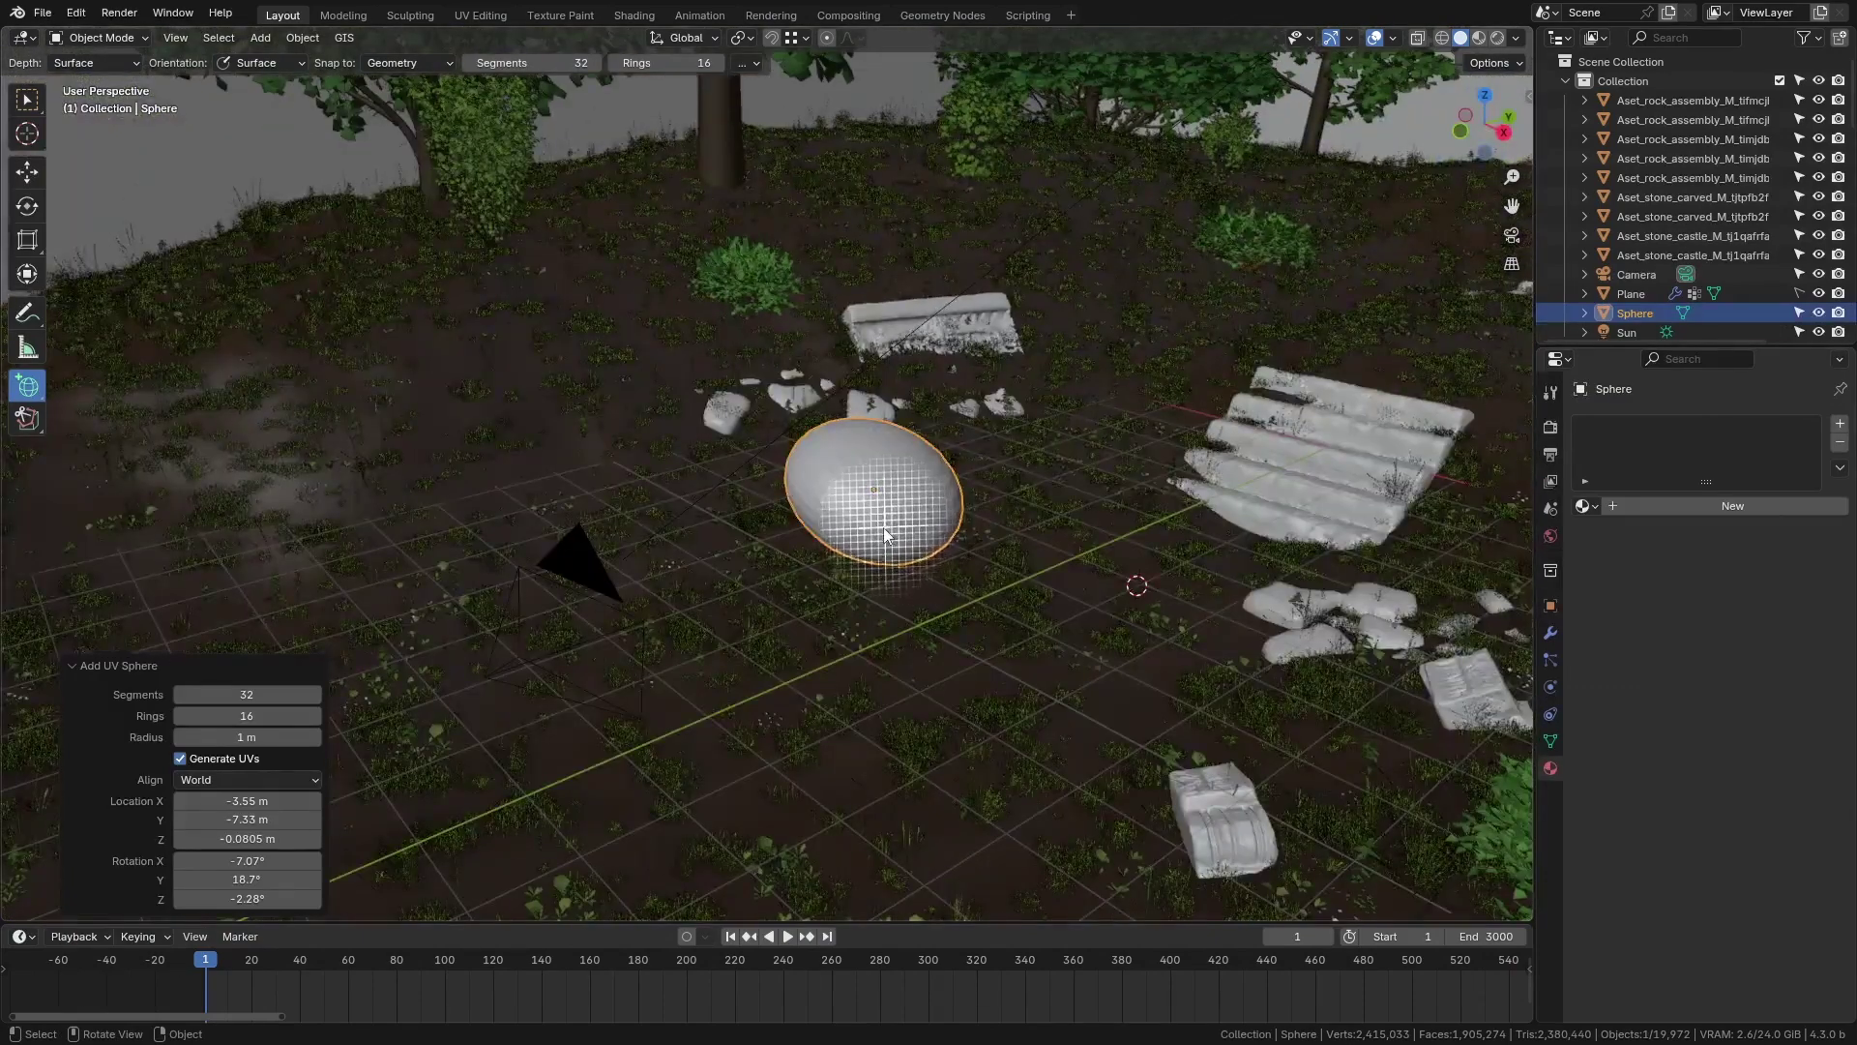
key("ctrl+z")
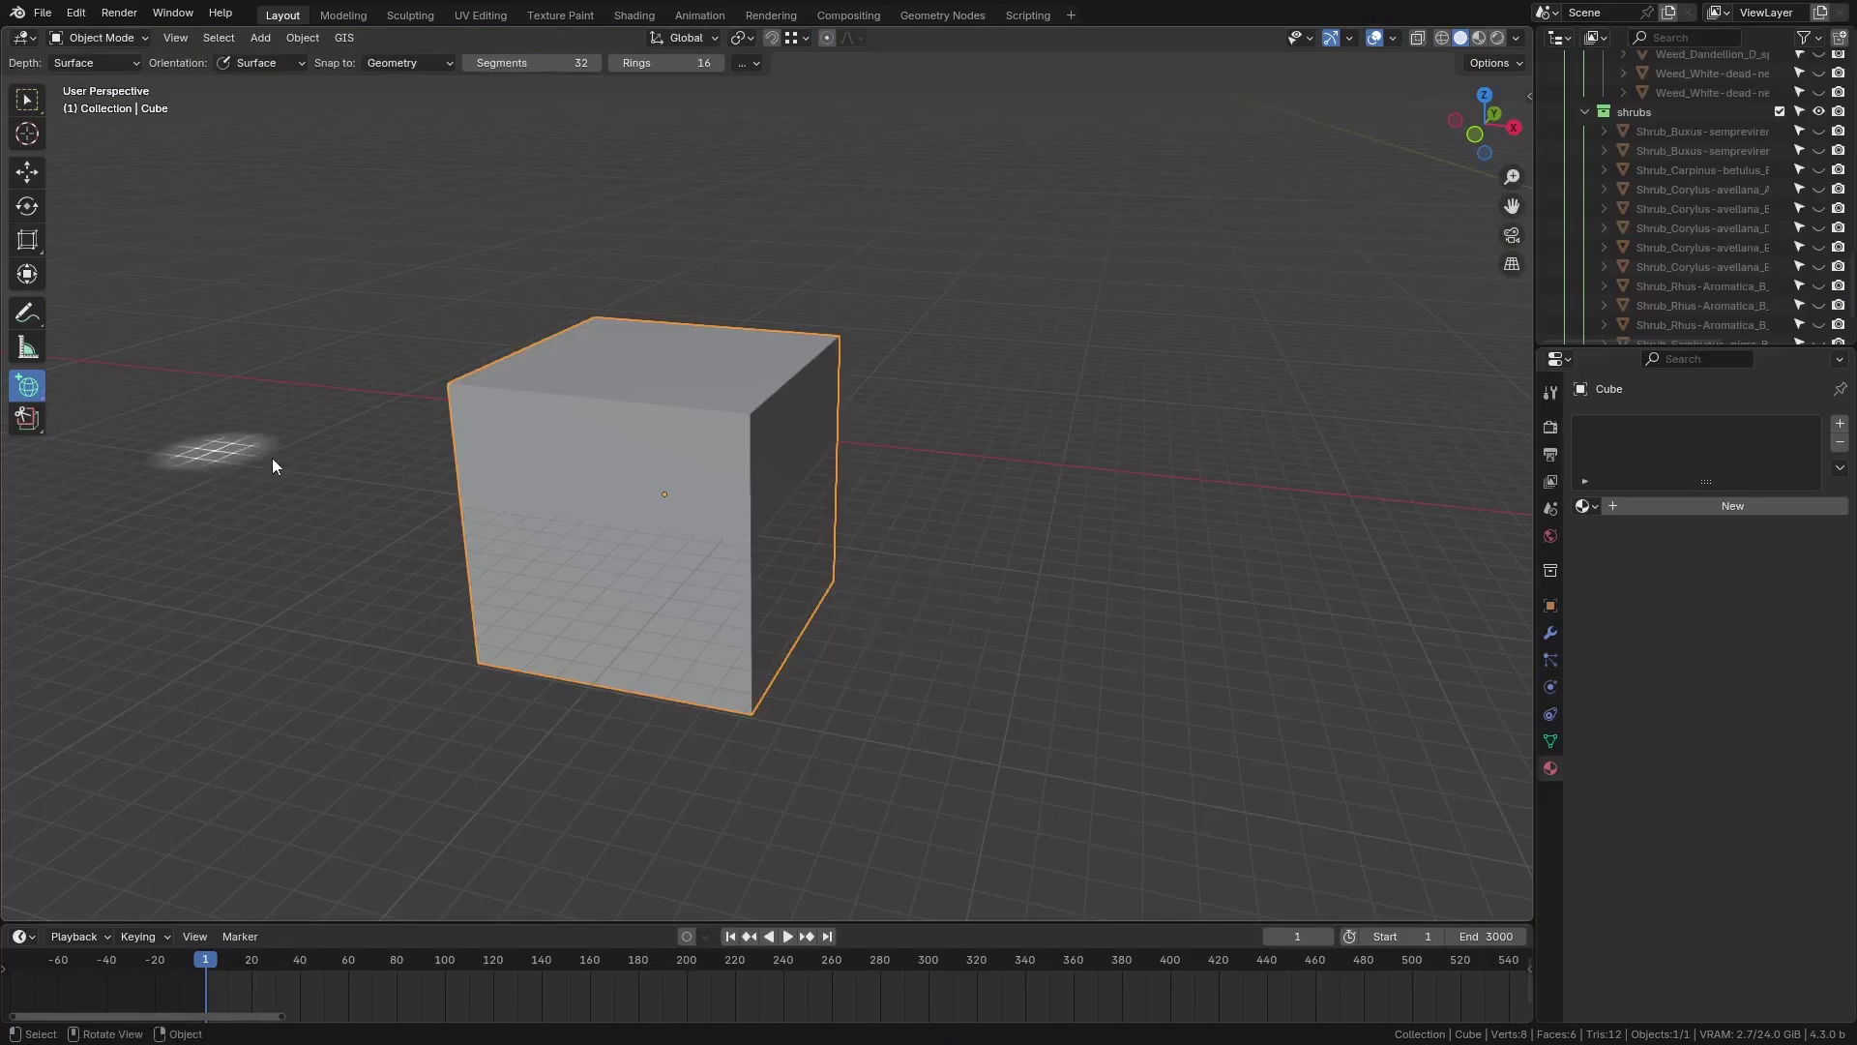
Use Box Carve from the top view to cut a square hole through the middle of the cube.
left_click(22, 429)
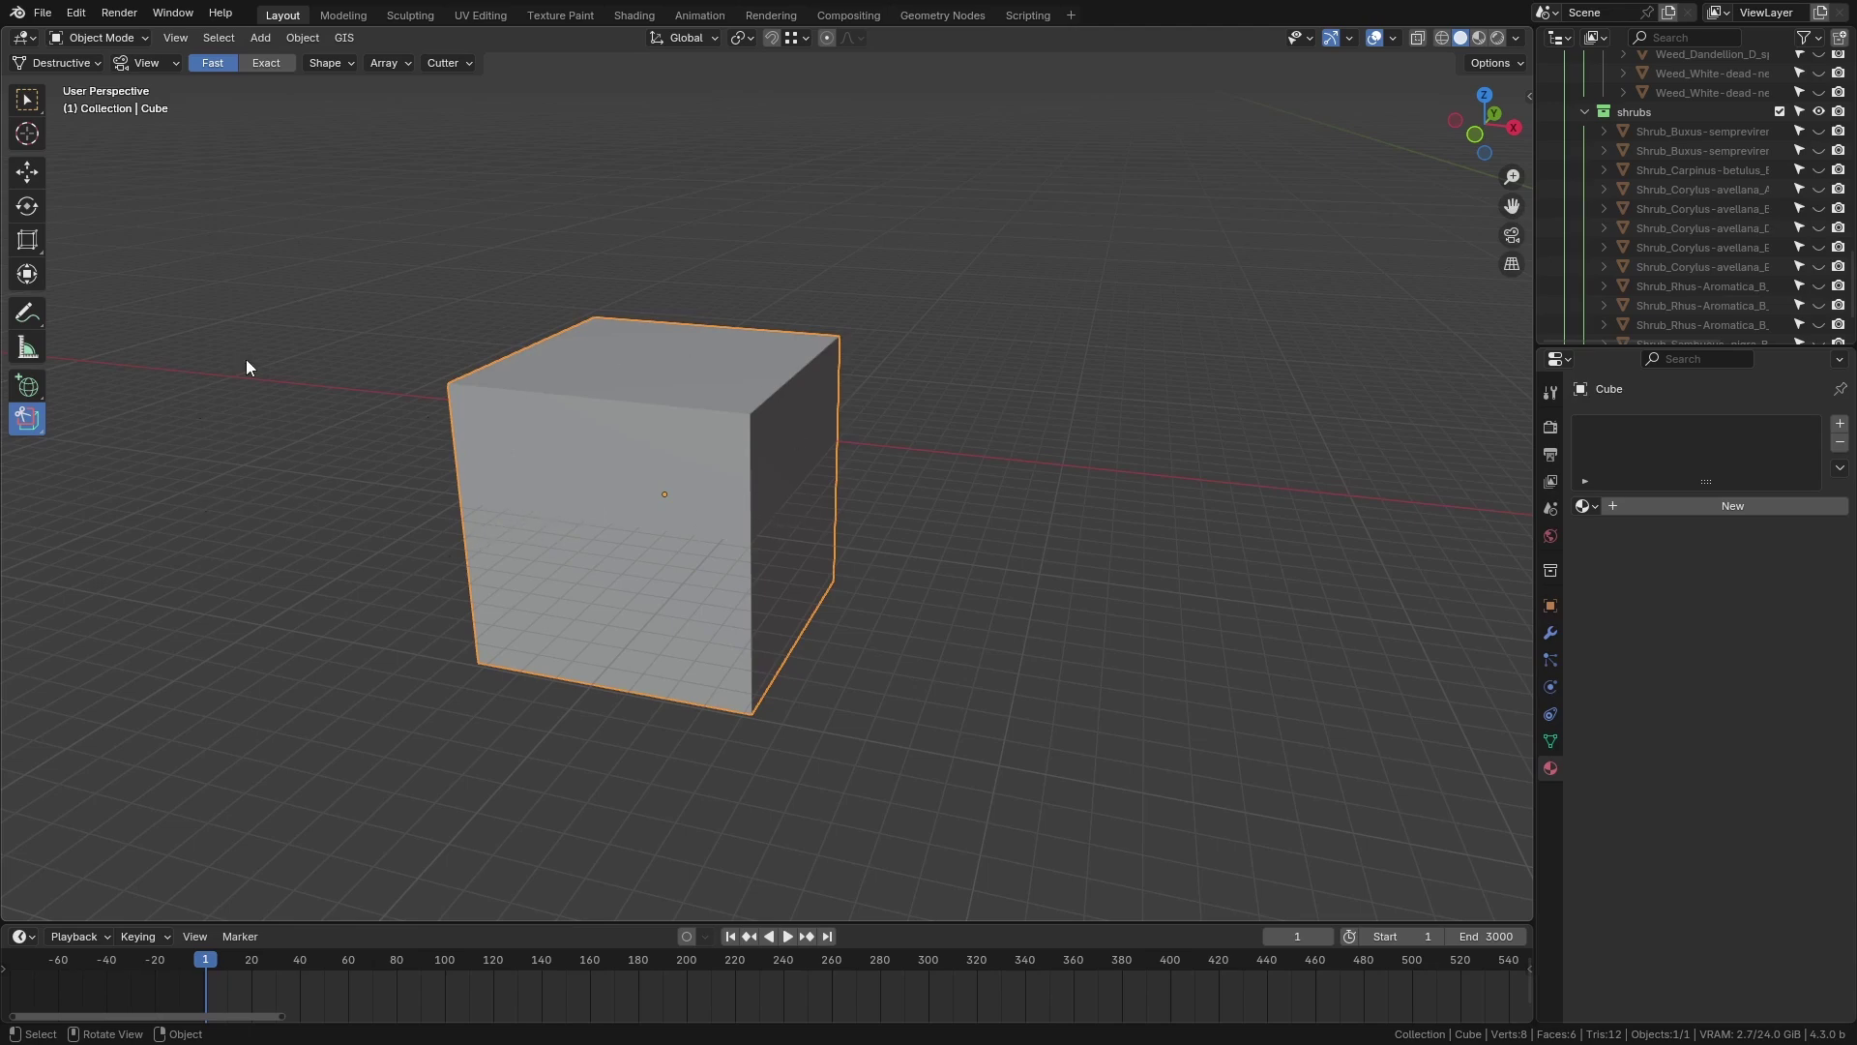
middle_click_drag(628, 360, 662, 550)
key("KP_7")
left_click(29, 418)
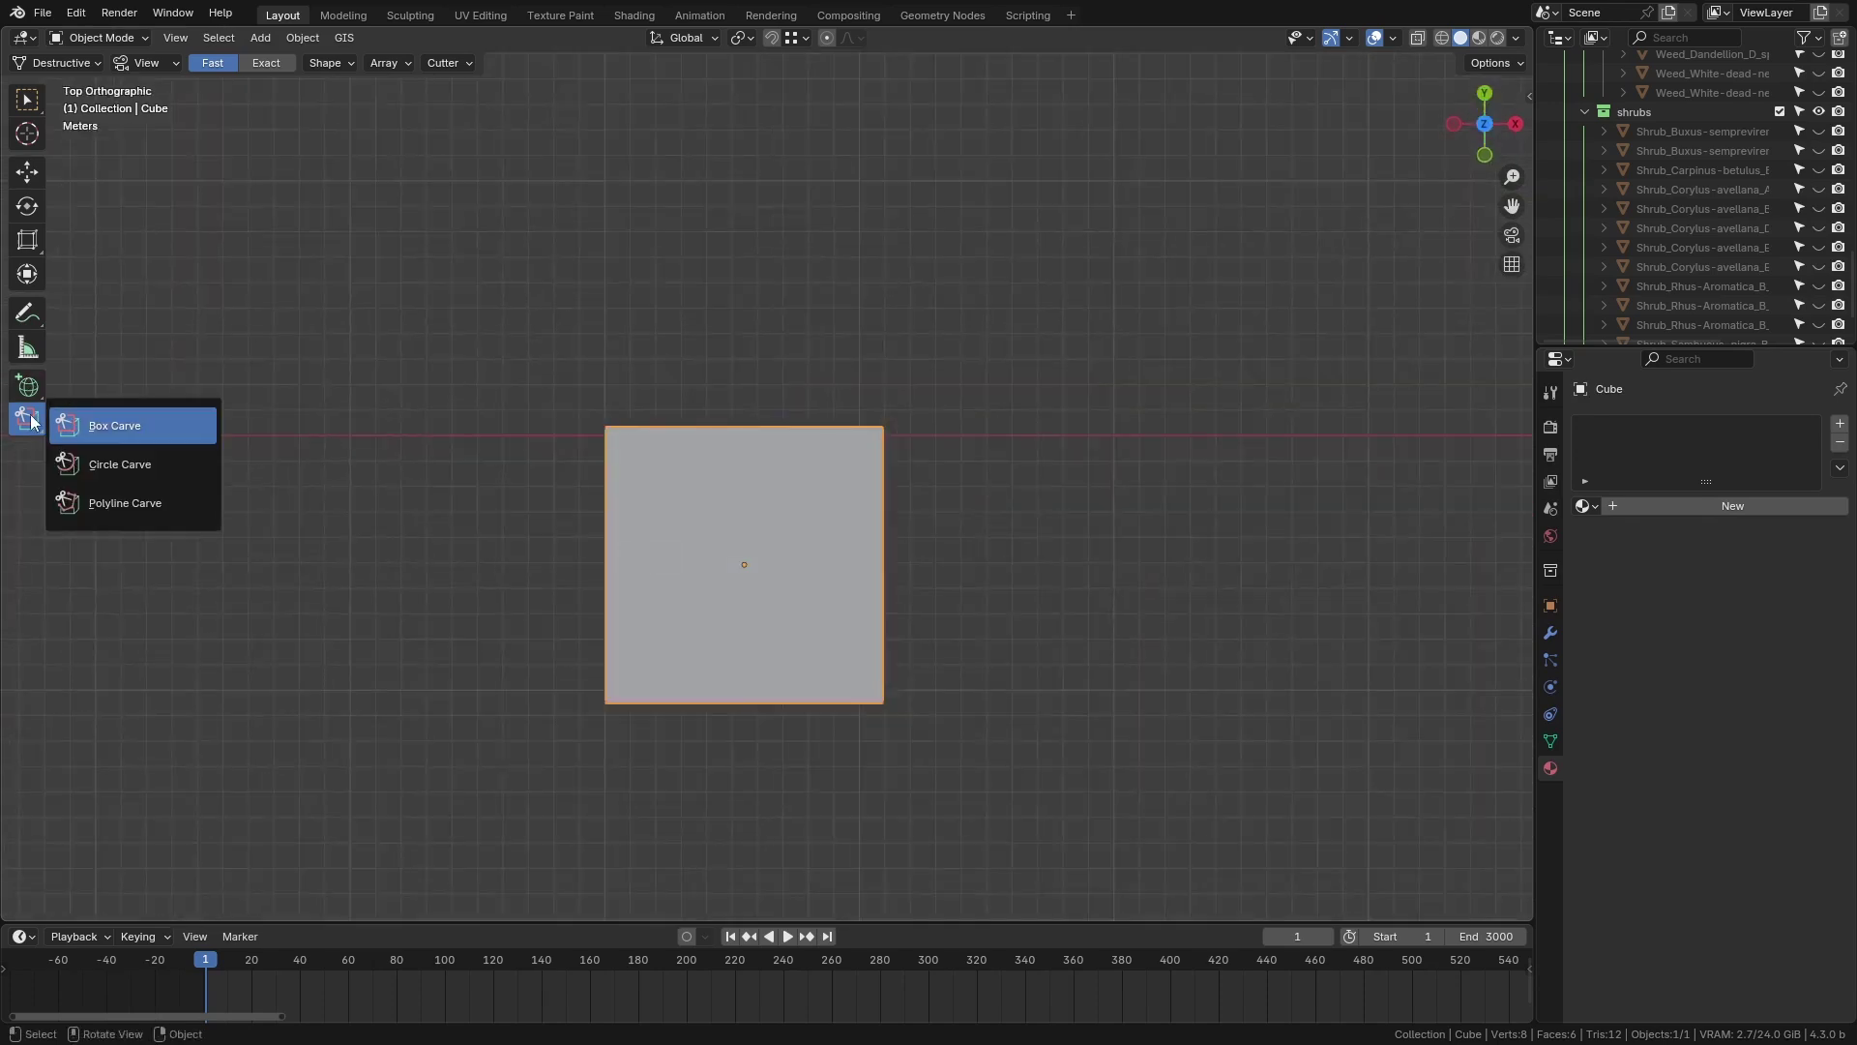
left_click(133, 435)
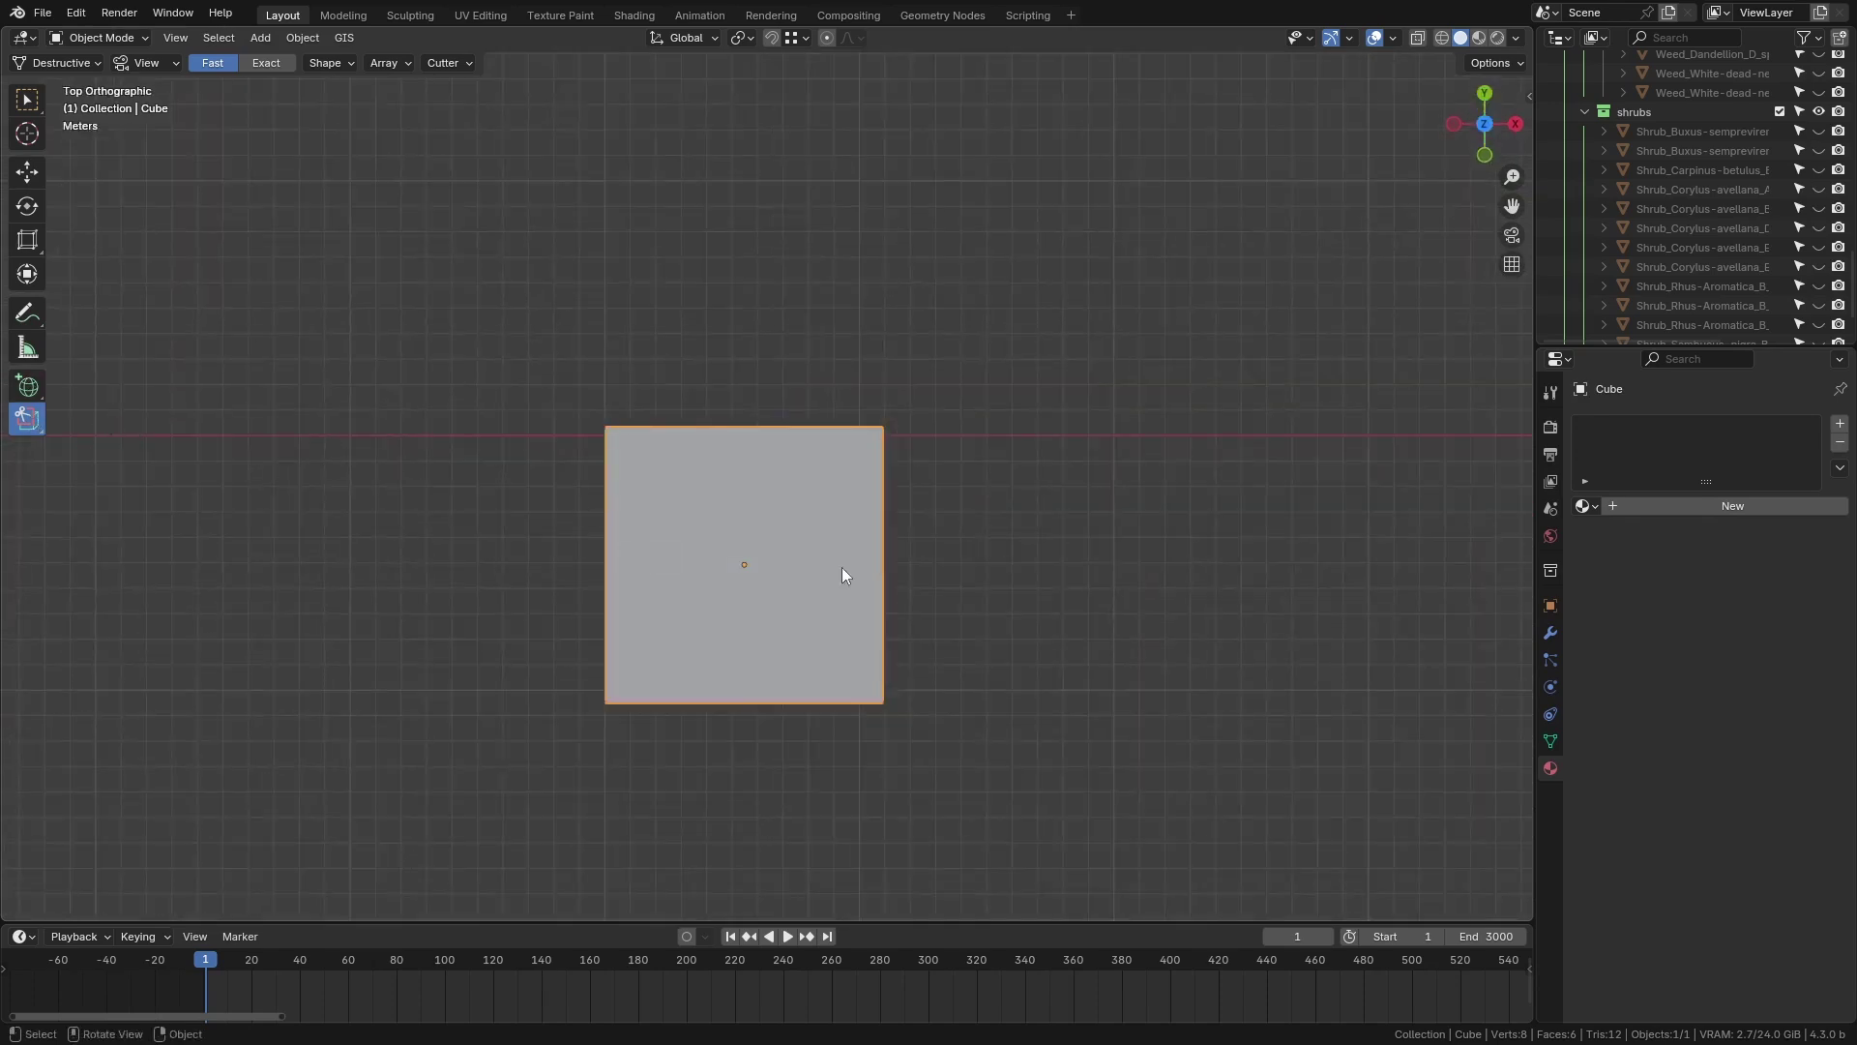
left_click_drag(684, 497, 806, 625)
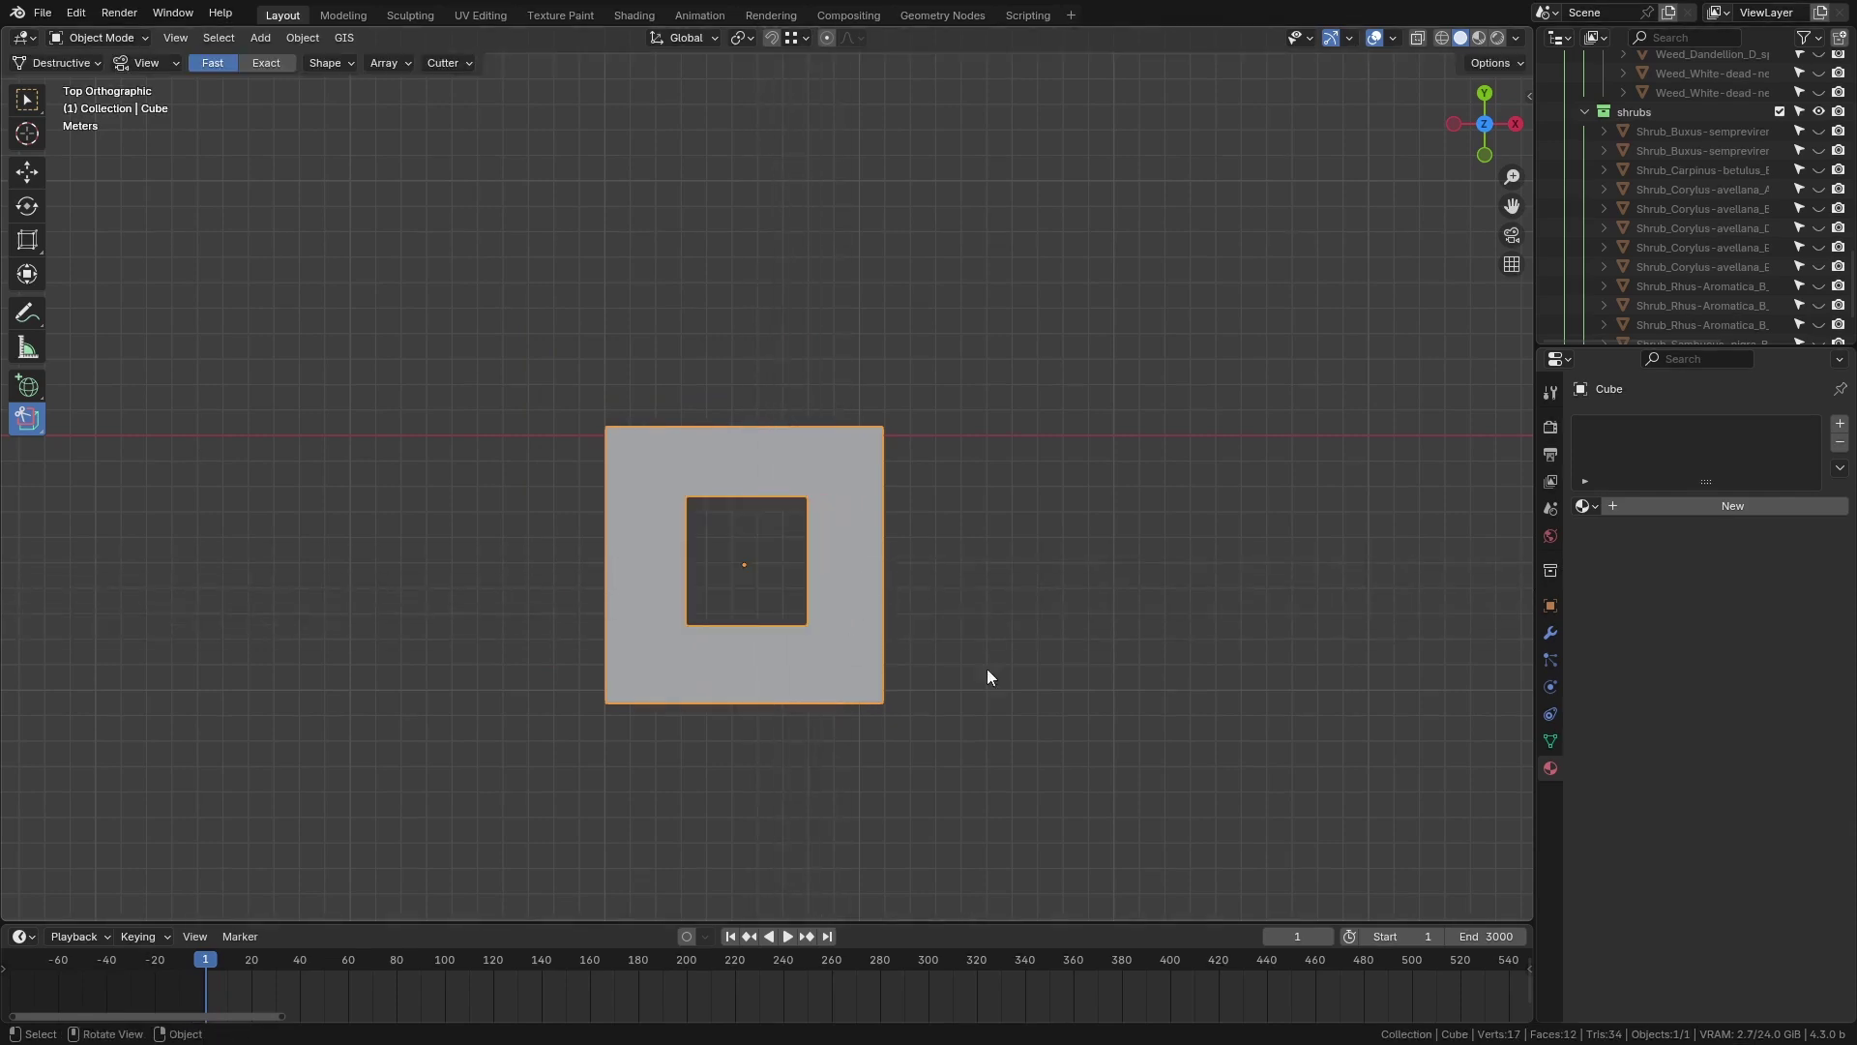
middle_click_drag(820, 720, 824, 596)
Use Circle Carve to cut two round holes into the cube, one at its front upper edge and one on its front face.
left_click_drag(26, 418, 132, 497)
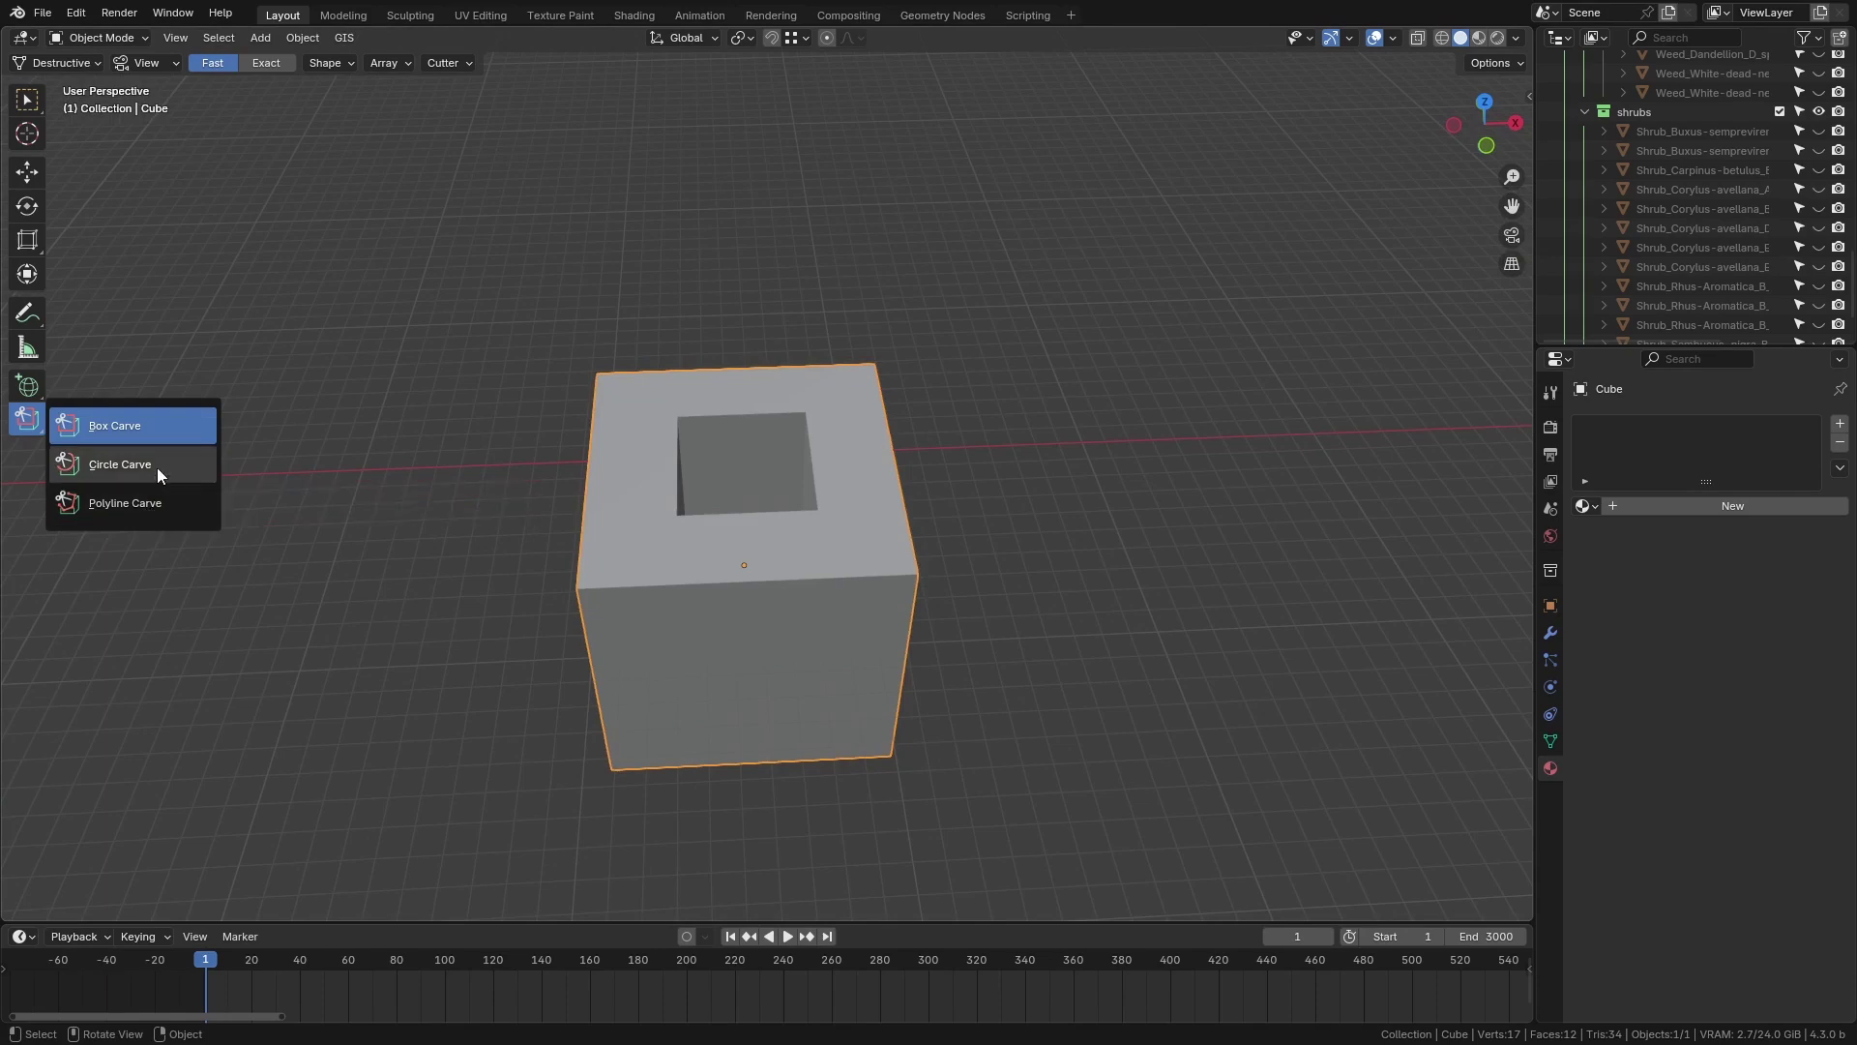
left_click_drag(708, 554, 827, 634)
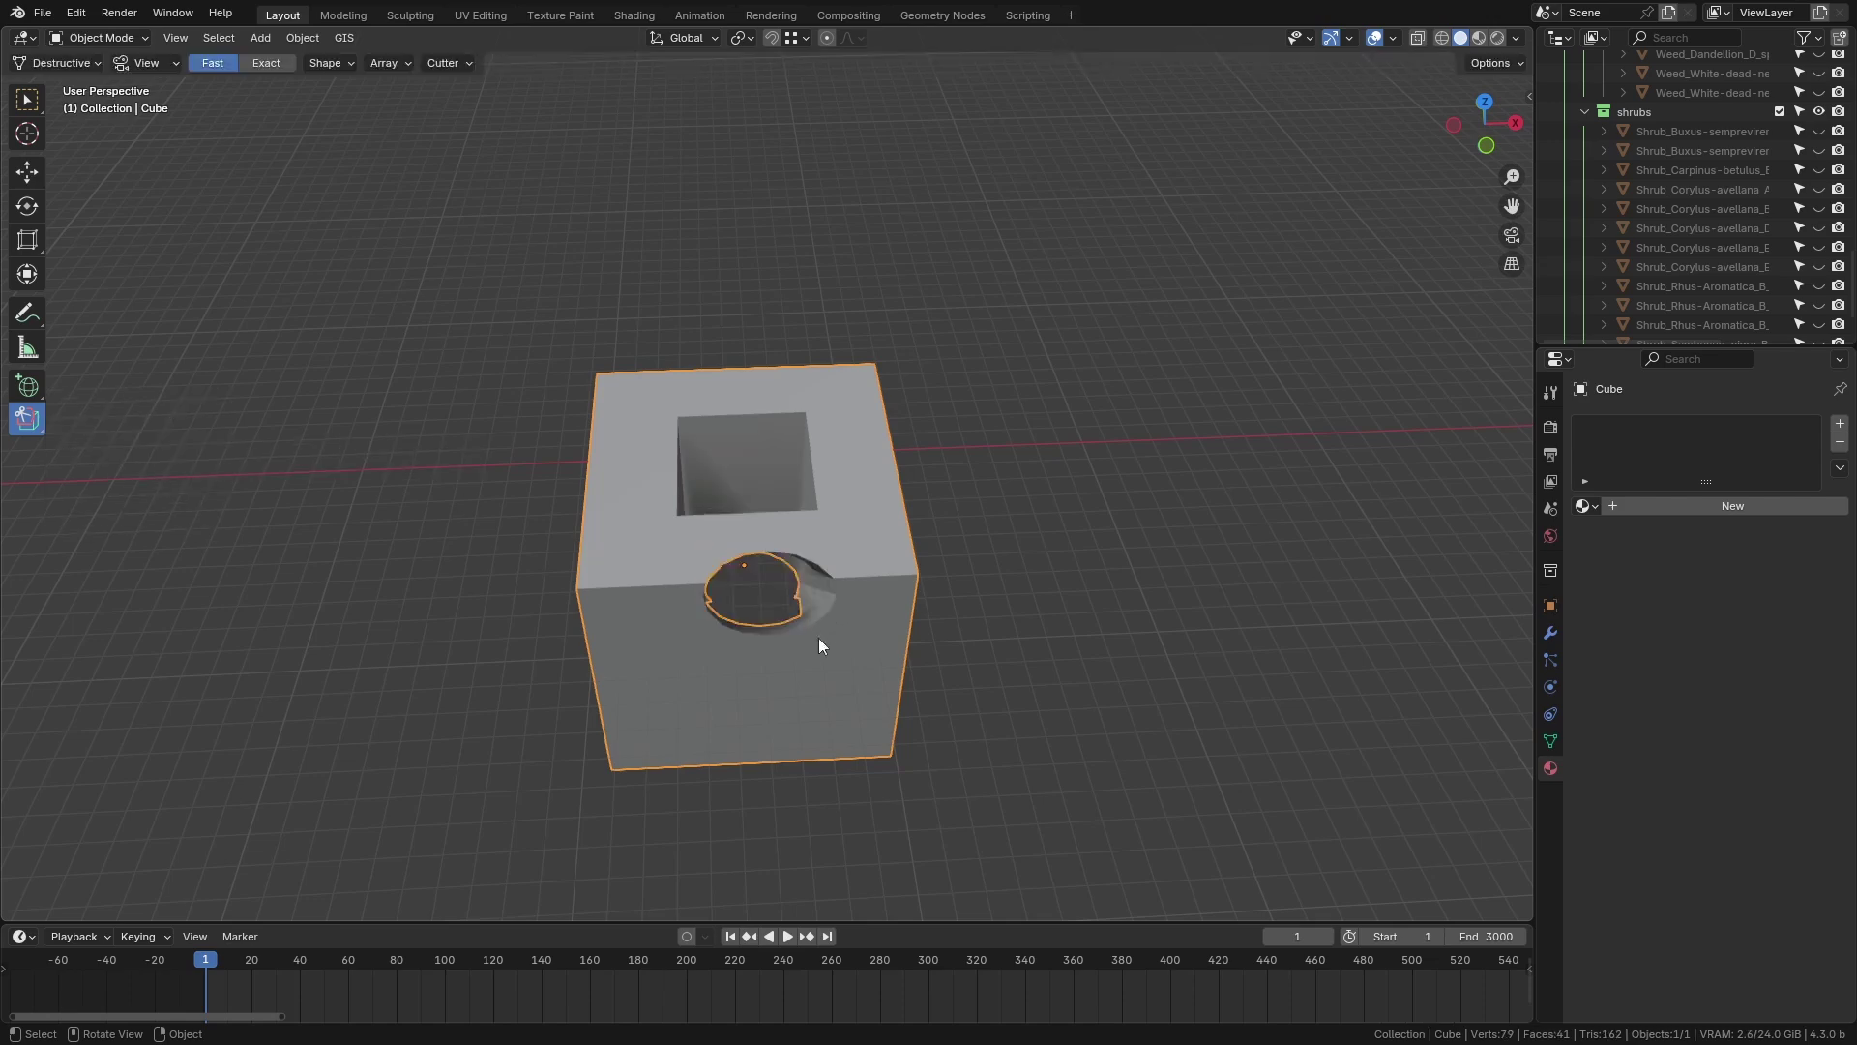
middle_click_drag(822, 677, 822, 642)
left_click_drag(673, 594, 757, 687)
middle_click_drag(757, 687, 780, 650)
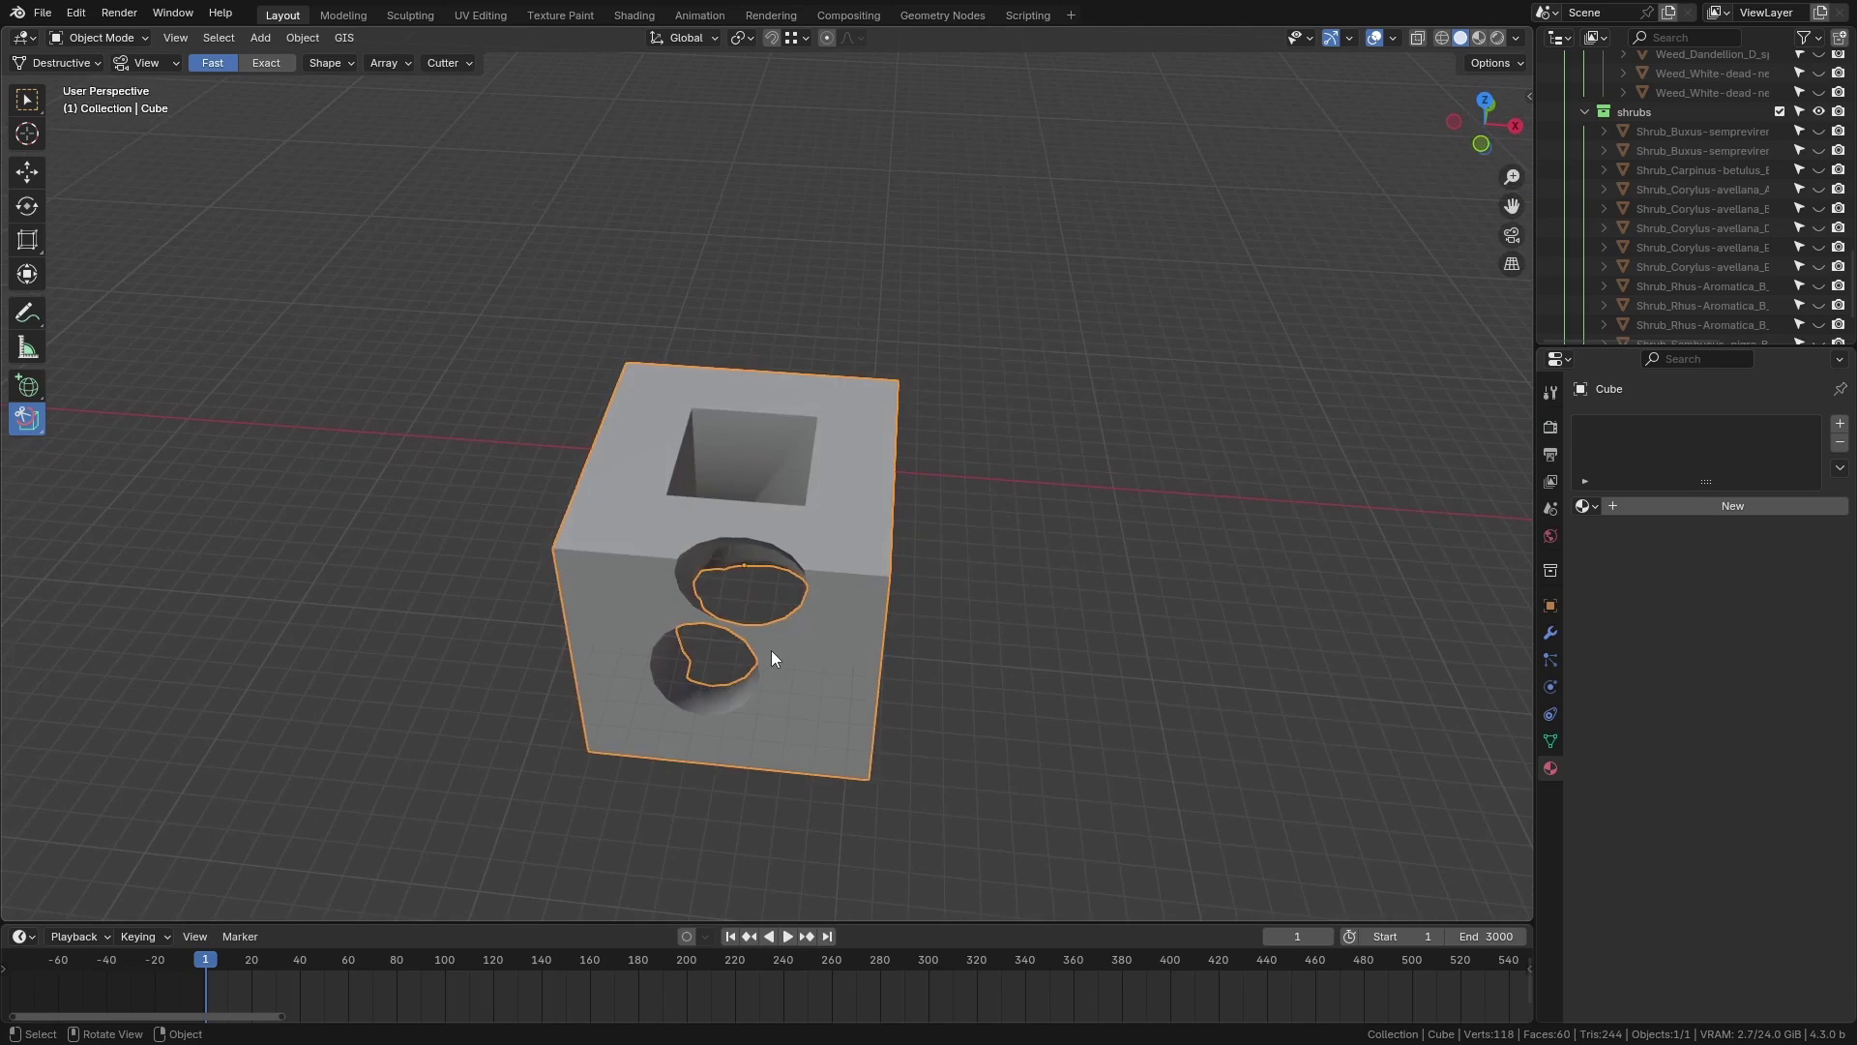
middle_click_drag(772, 658, 815, 662)
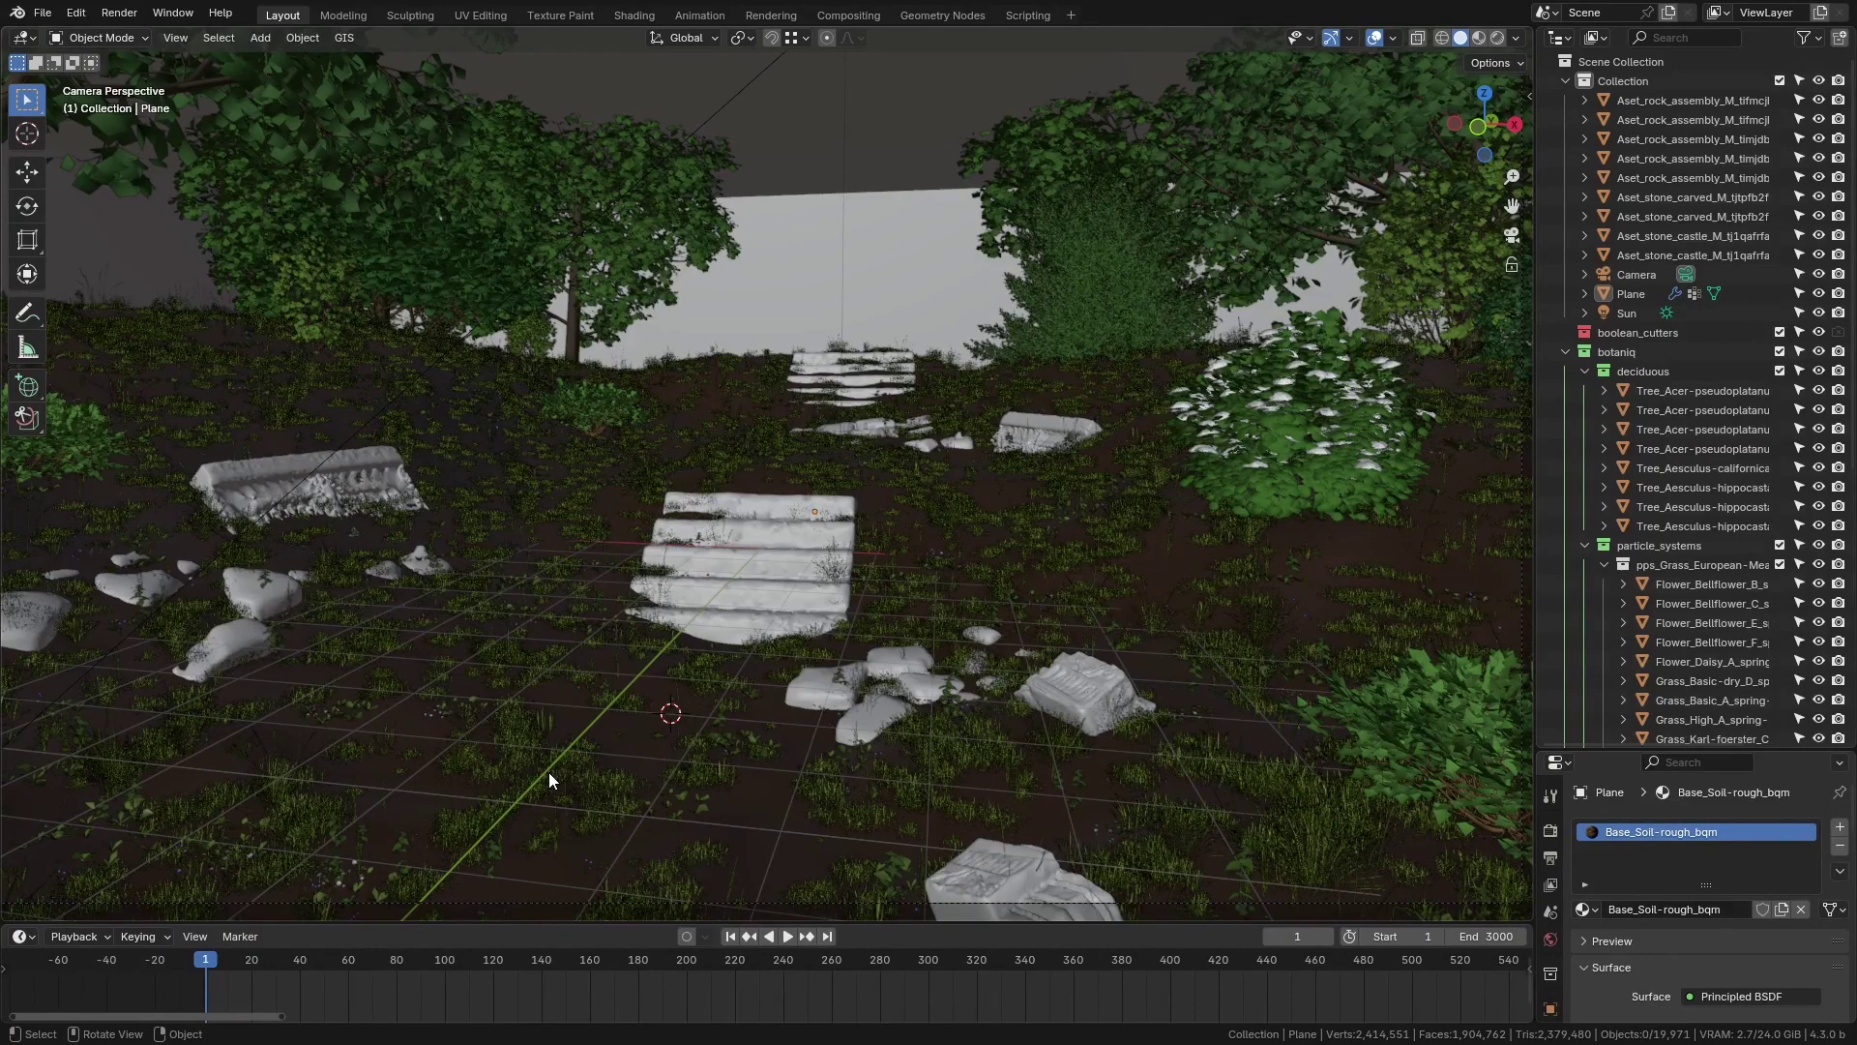
Enter Edit Mode on the ground plane and select single vertices in front of the staircase.
middle_click_drag(548, 772, 567, 752, "shift")
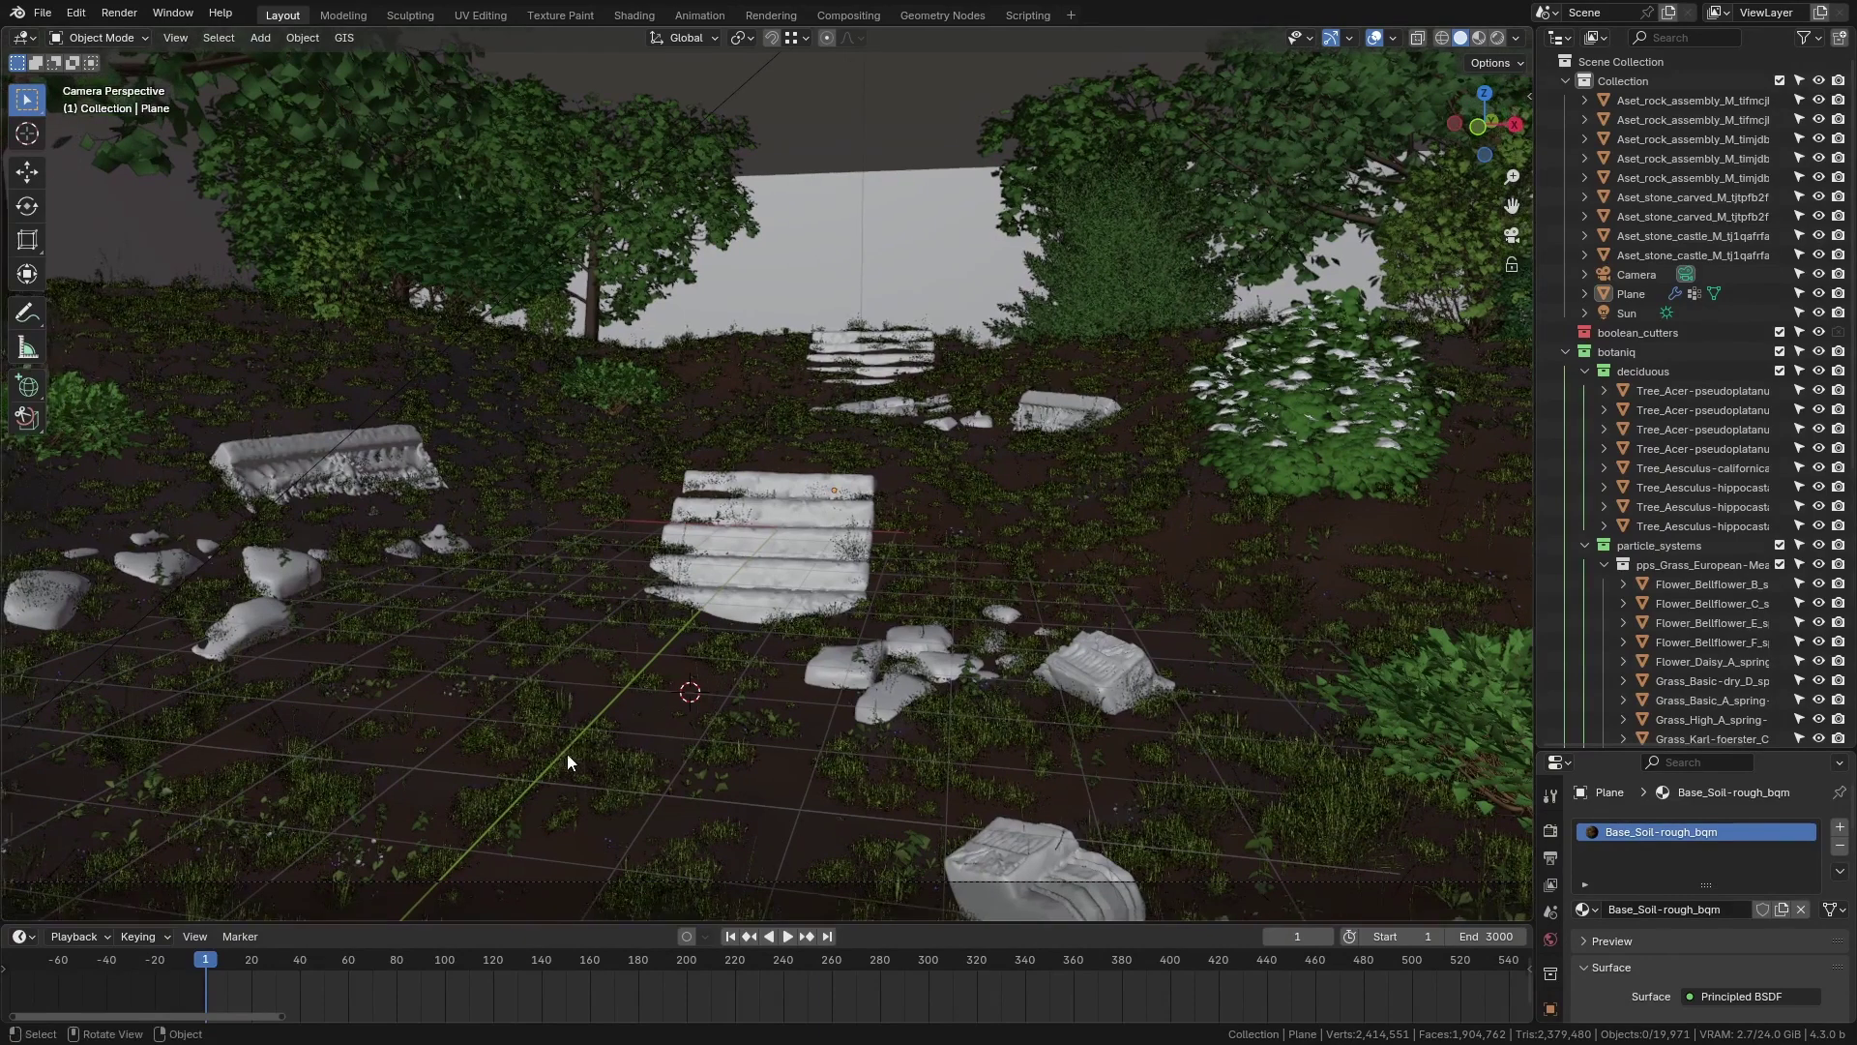
key("Tab")
scroll(638, 788, "up", 4)
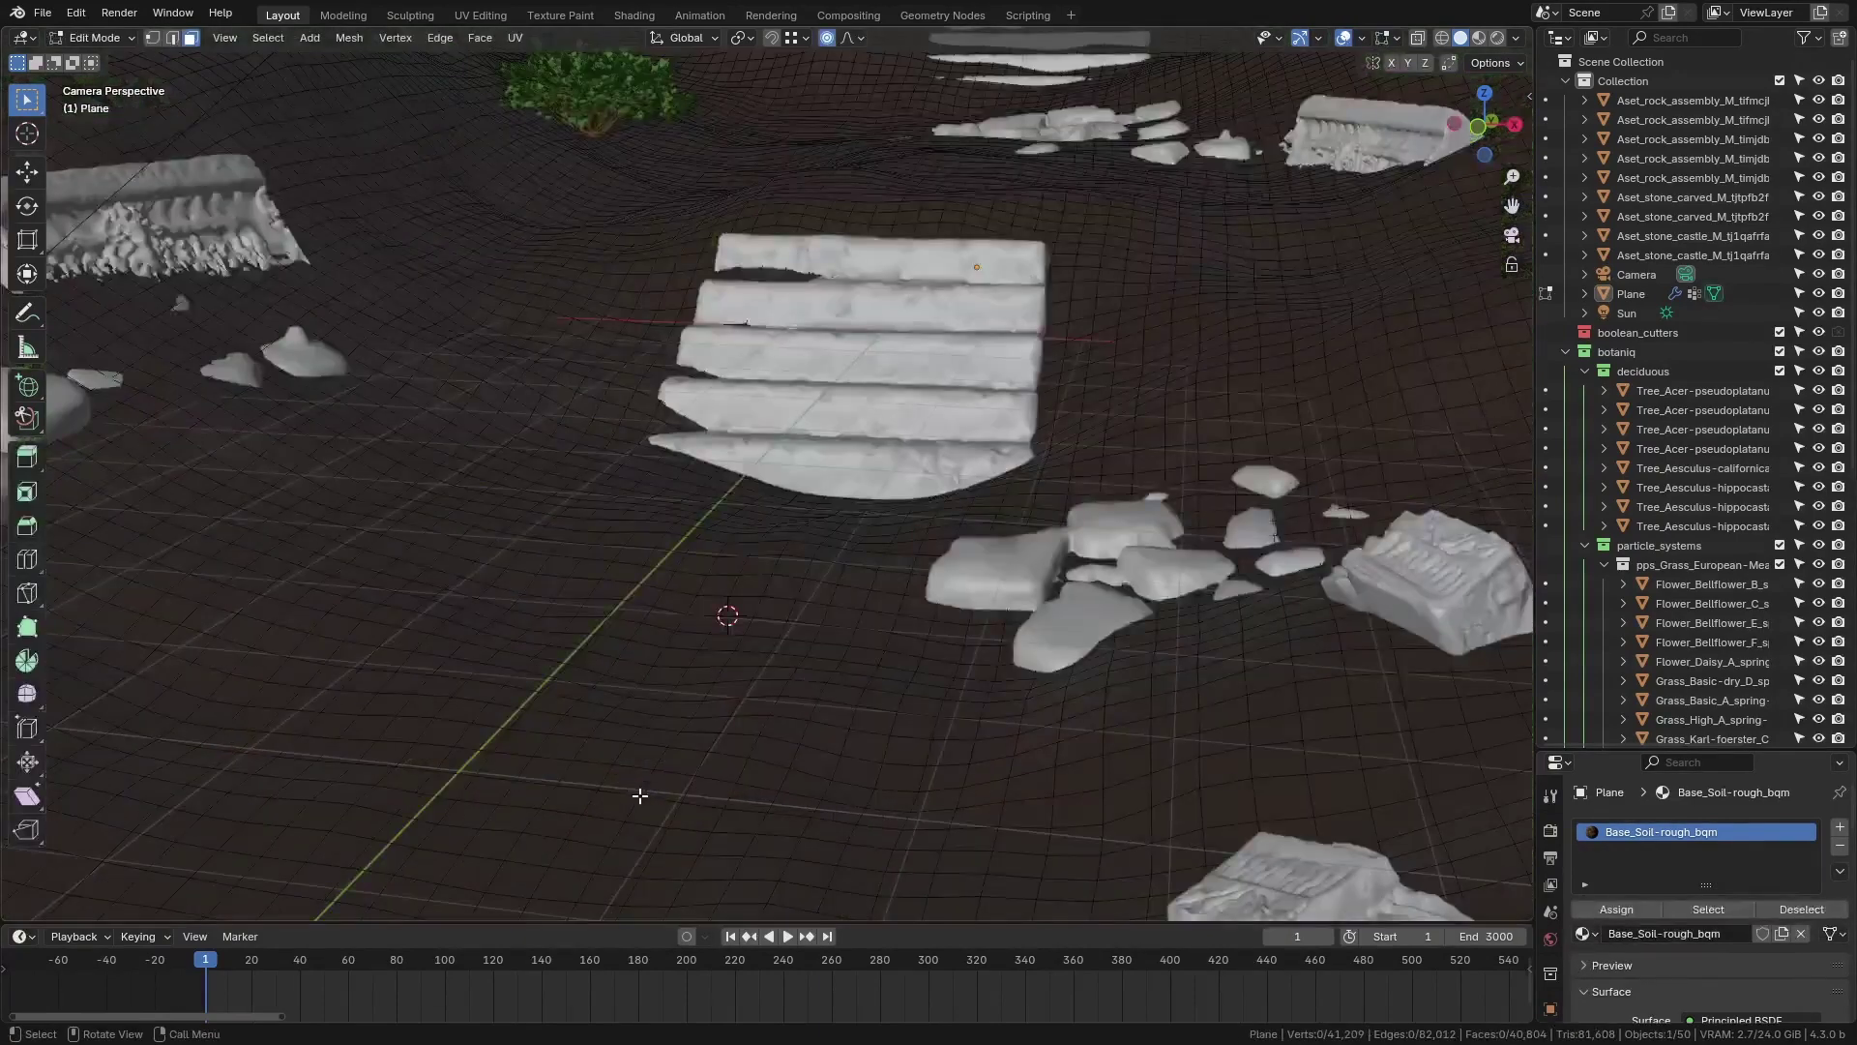
left_click(796, 746)
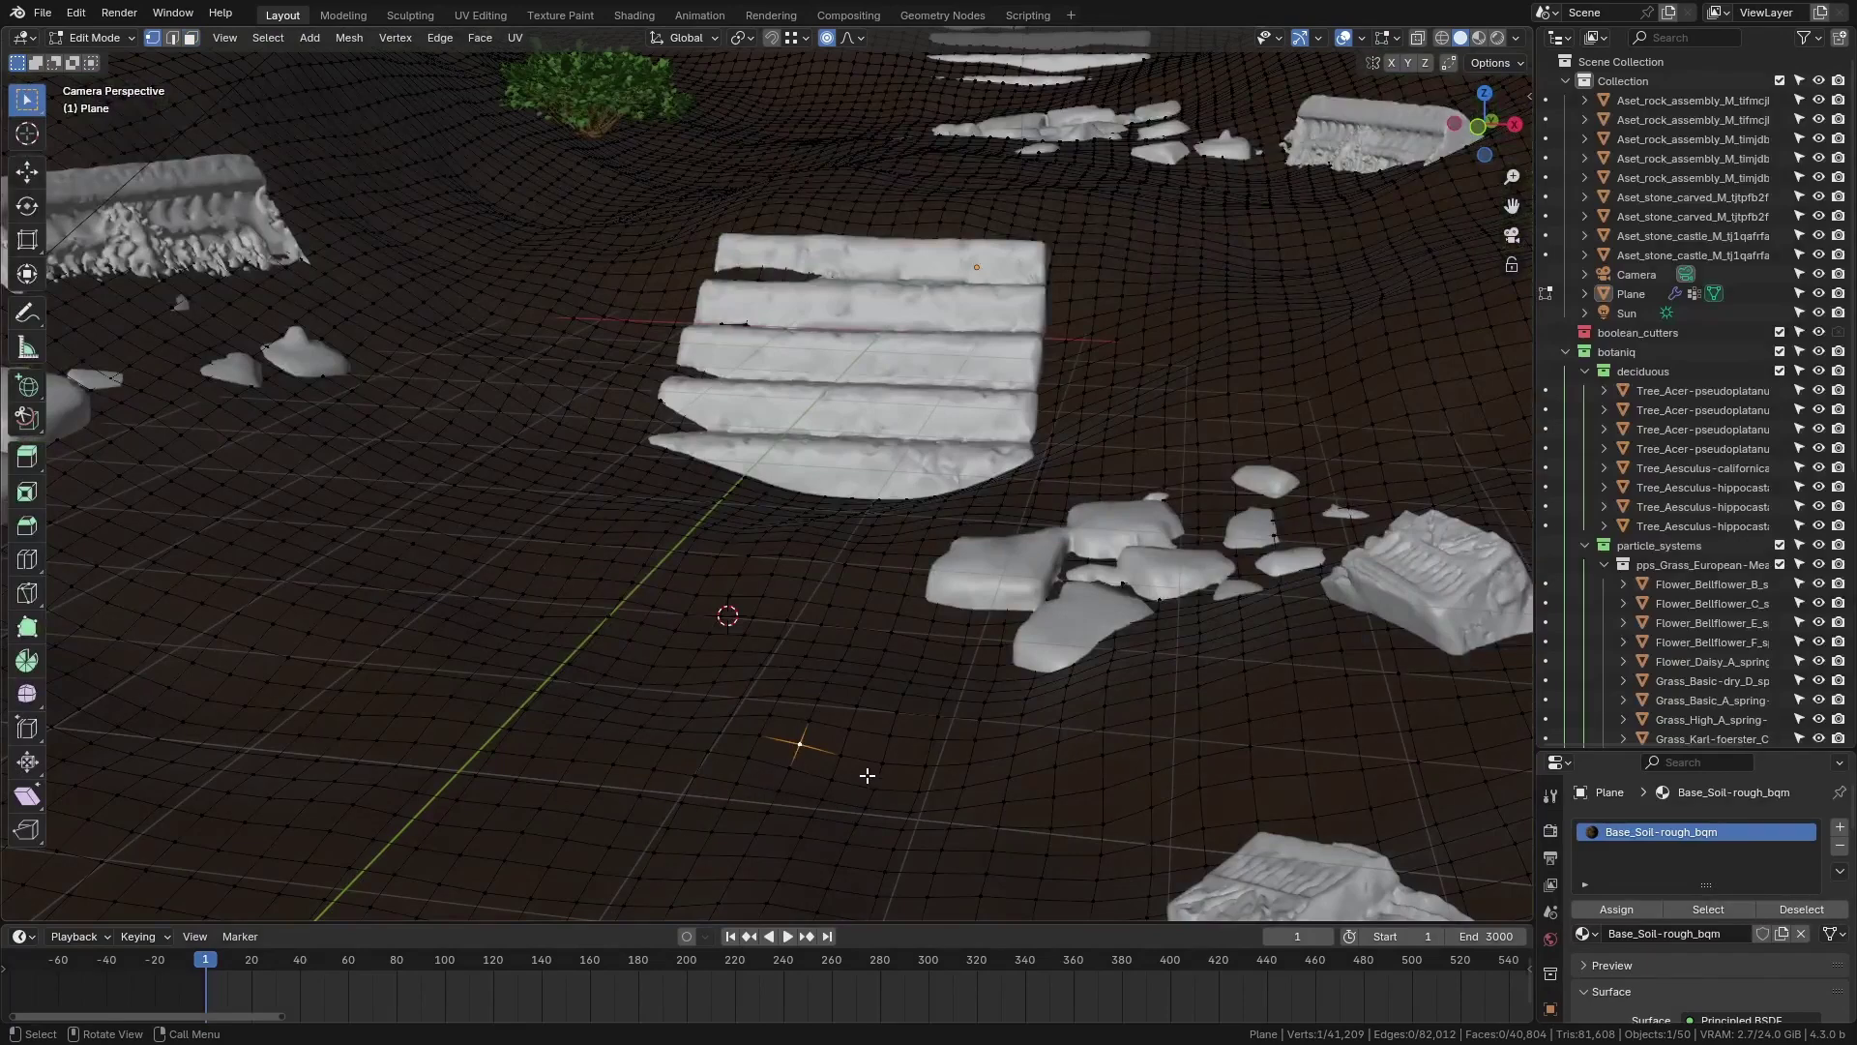
left_click(877, 738)
left_click(819, 699)
Select an edge in edge mode and a patch of faces in face mode on the ground plane, and clear the selection.
key("2")
left_click(849, 723)
key("3")
left_click_drag(824, 740, 908, 648)
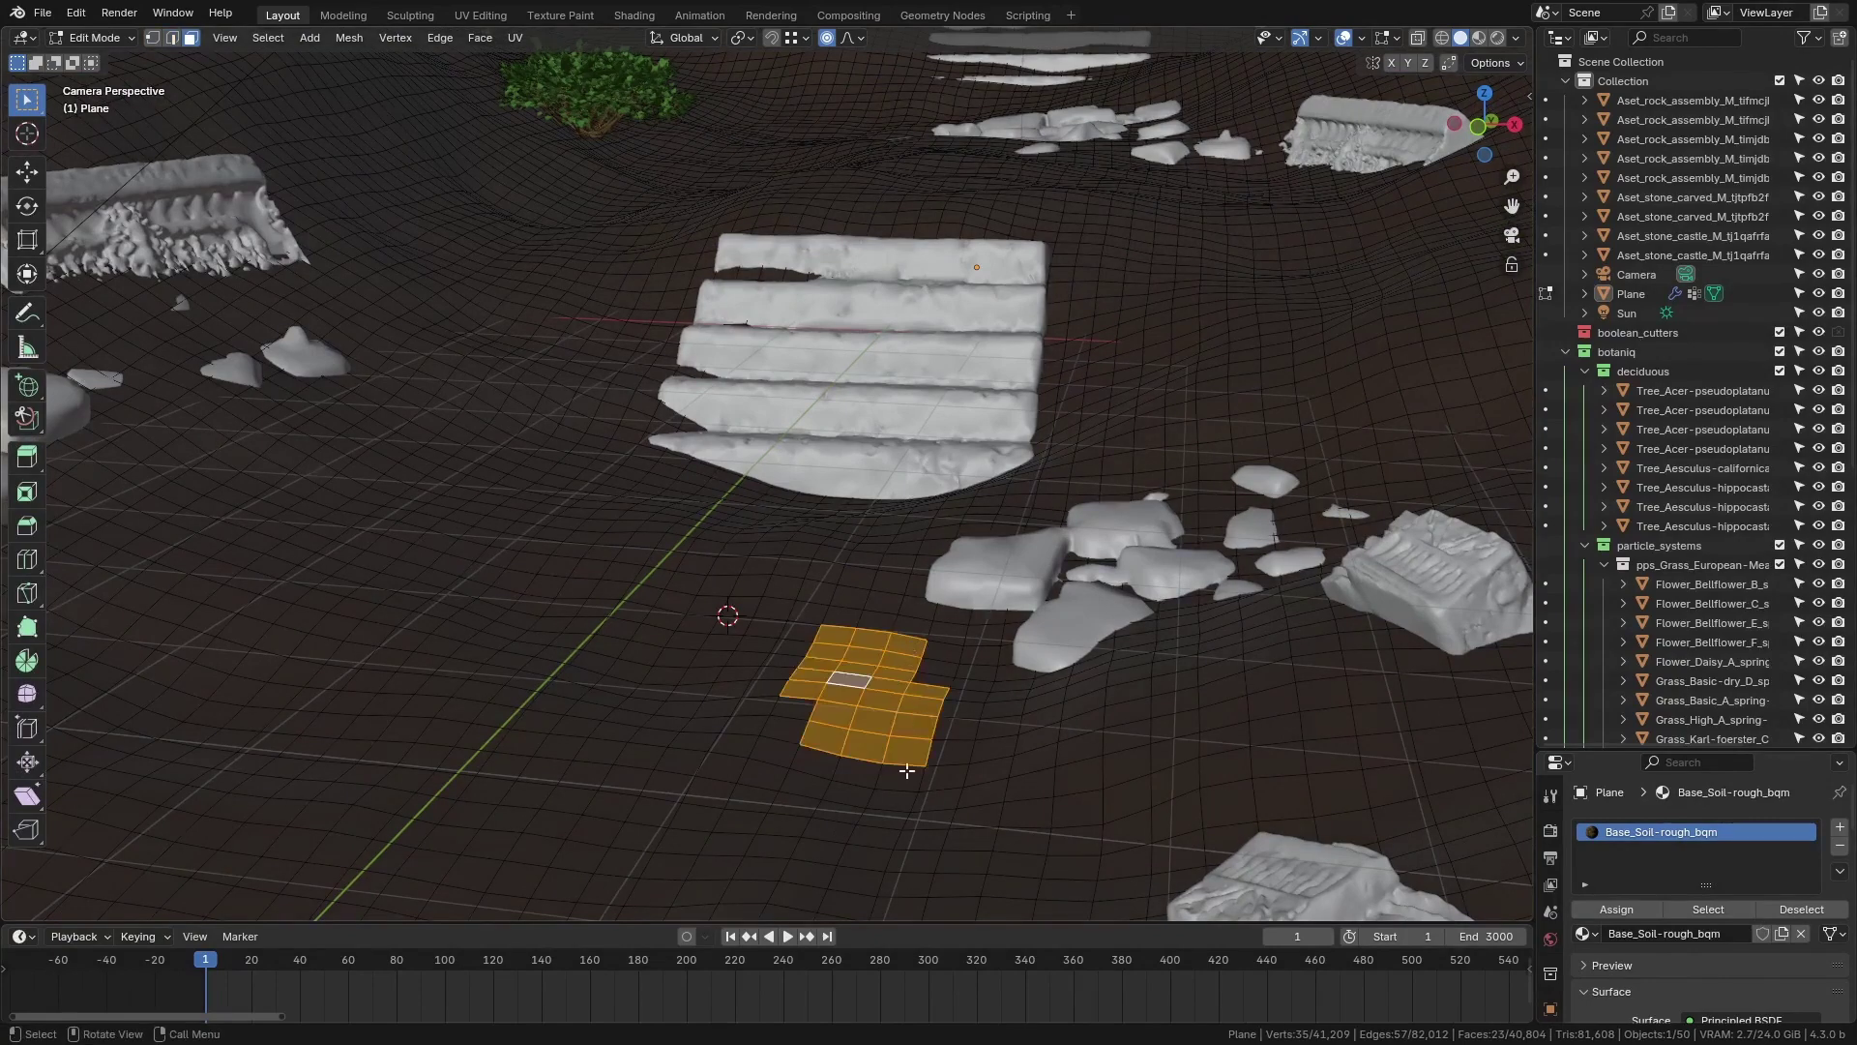
key("alt+a")
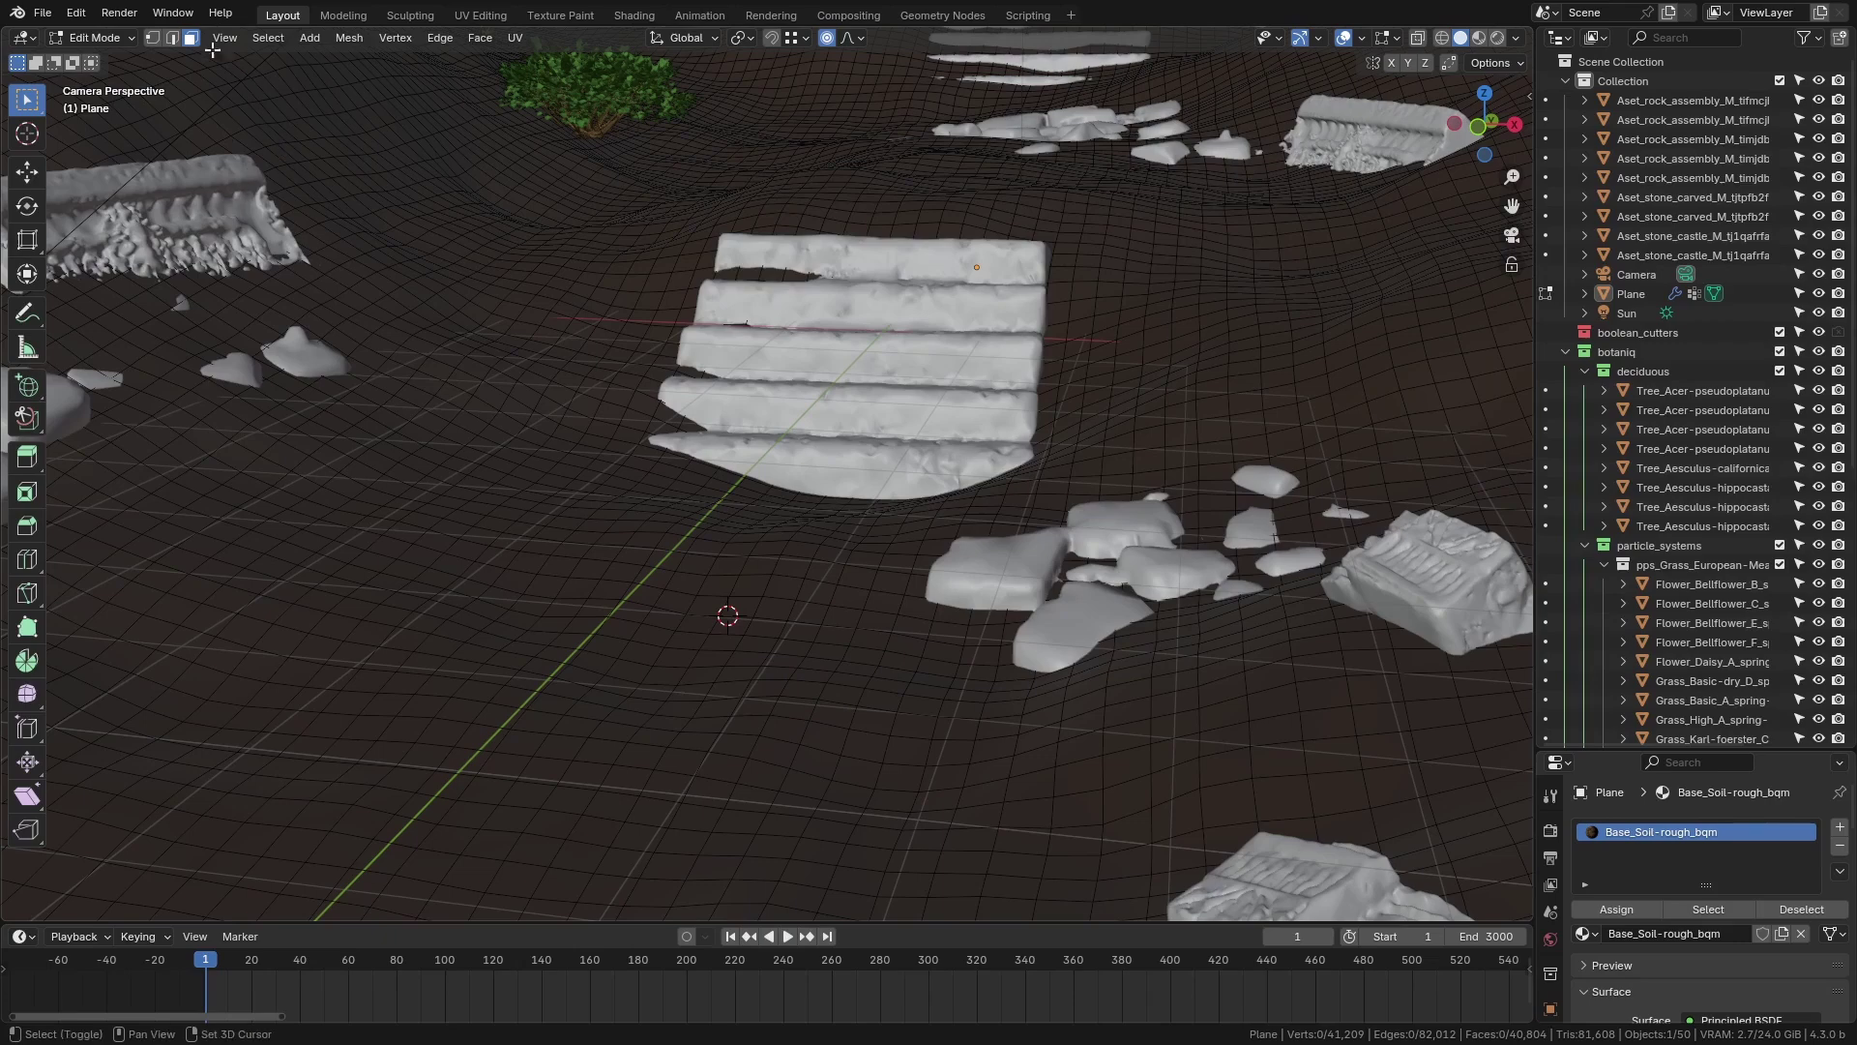
Enable vertex and edge selection alongside face selection and pick elements of the ground mesh, ending with a single face.
key("shift+2")
key("shift+1")
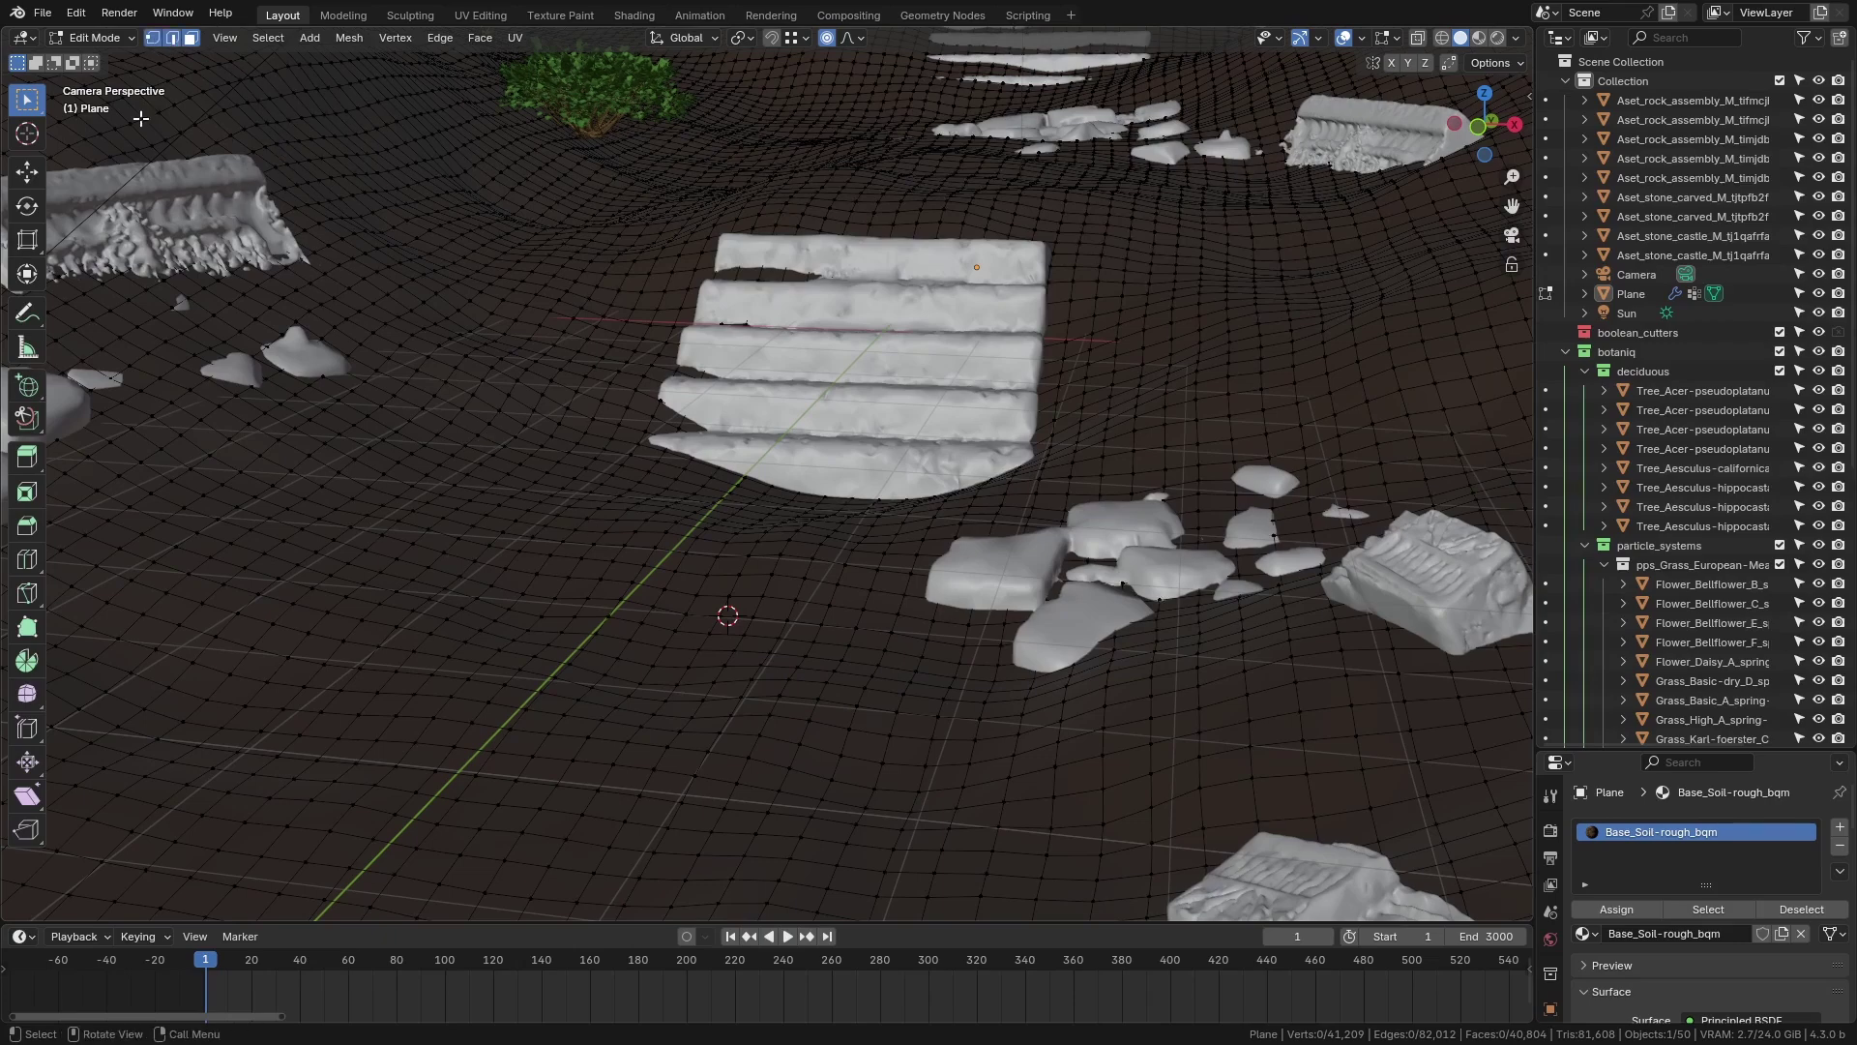
scroll(771, 850, "up", 4)
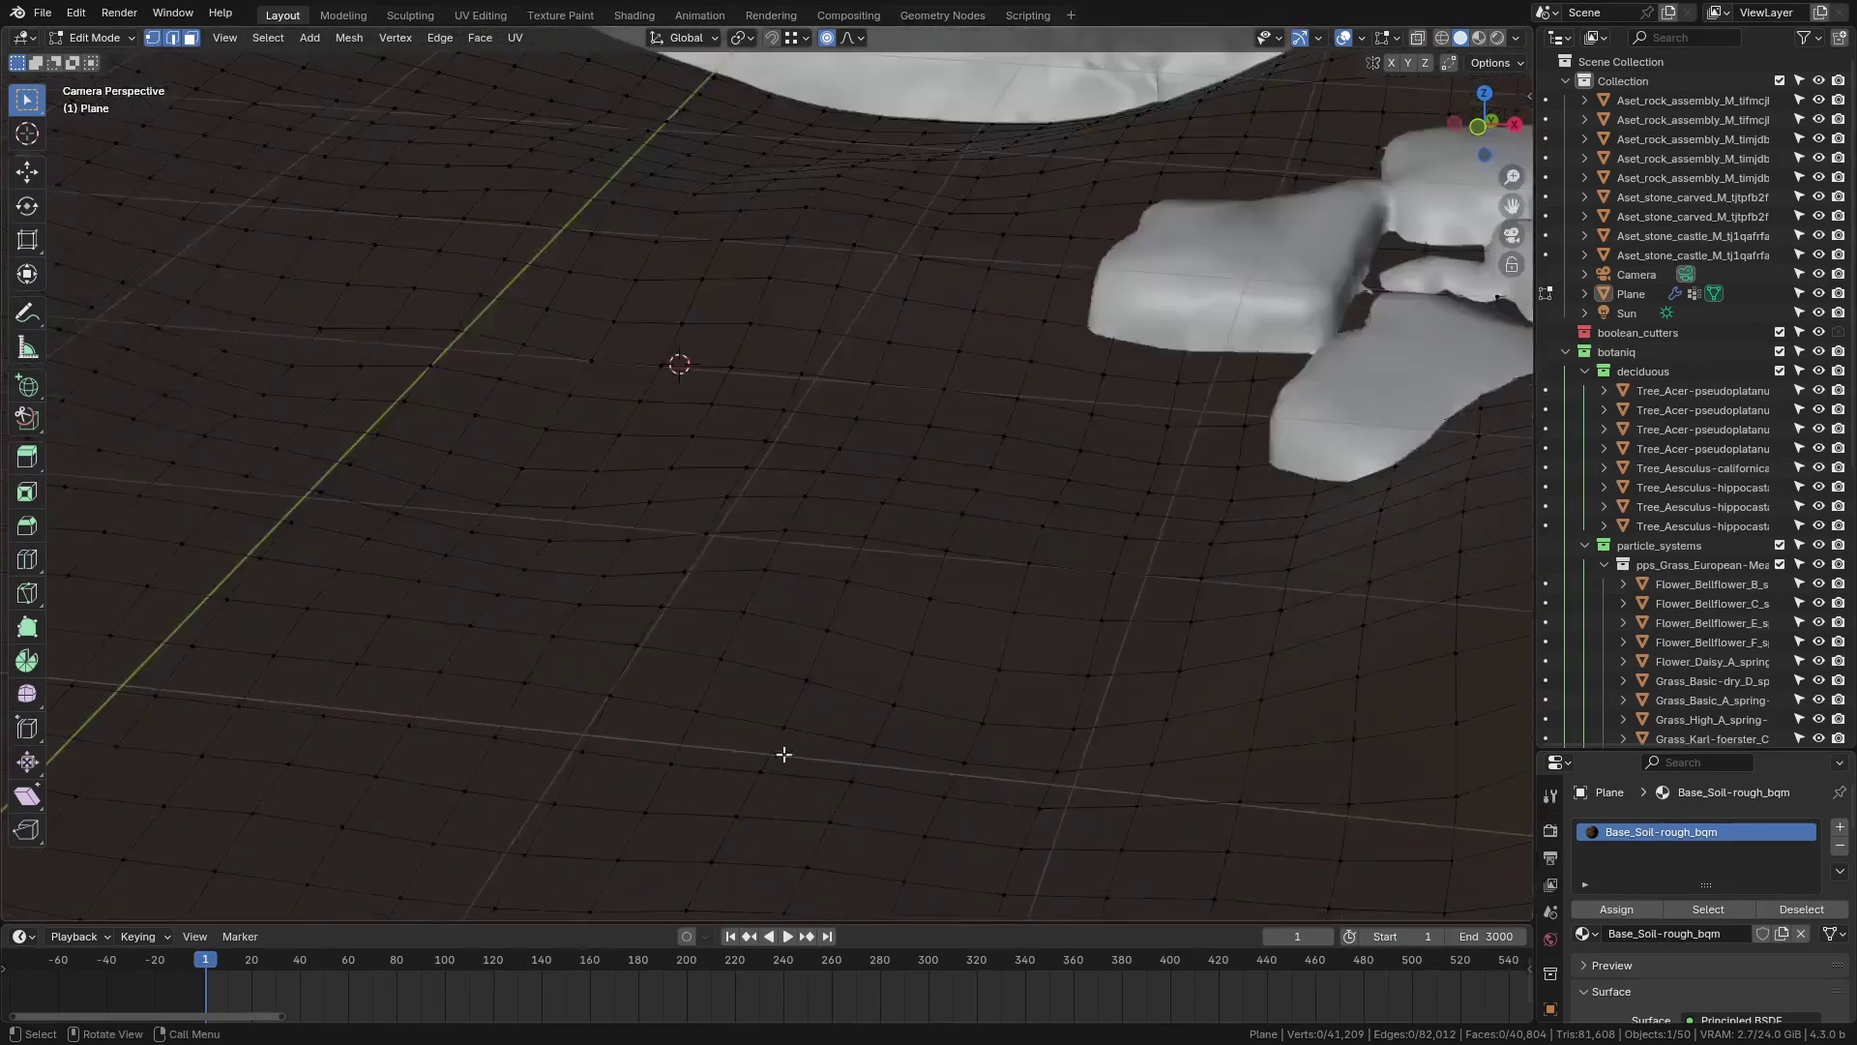
left_click(806, 680)
left_click(861, 721, "shift")
left_click(880, 616)
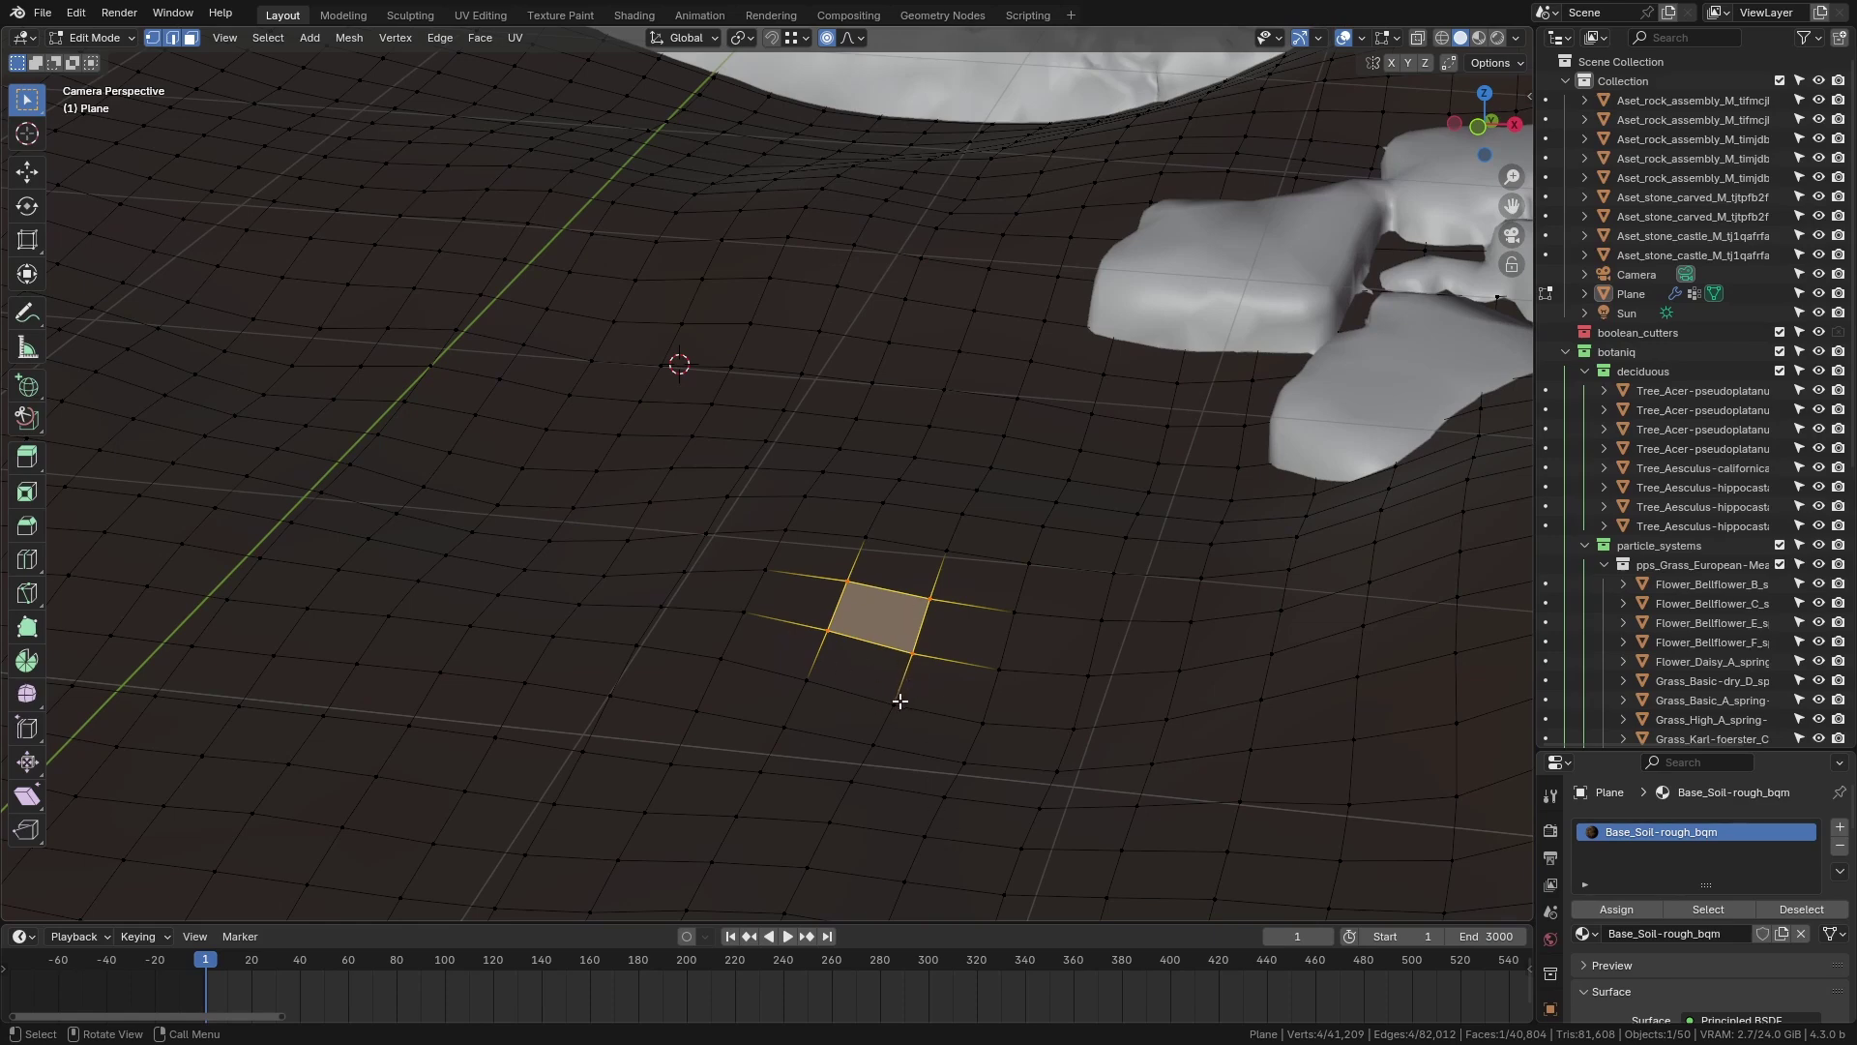
Pick further individual elements of the ground mesh, starting with a vertex, while all three selection modes are active.
left_click(809, 679)
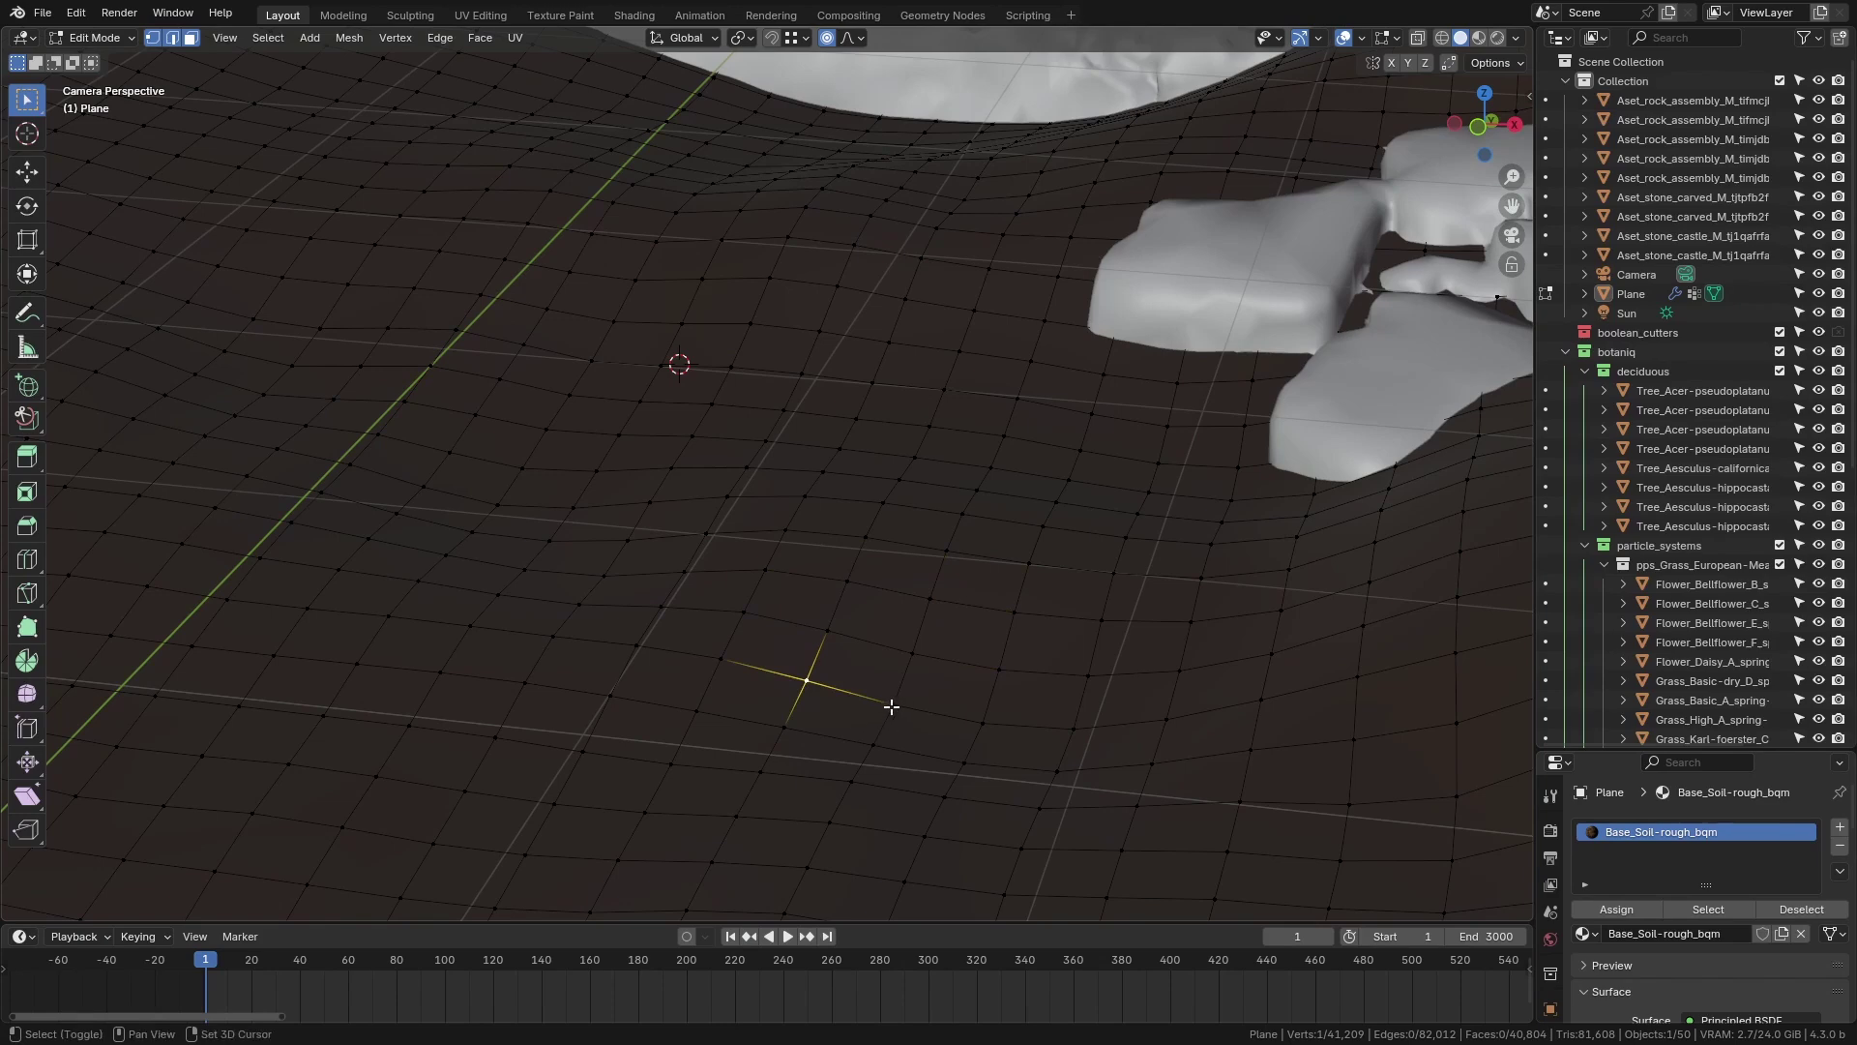
left_click(888, 704, "shift")
left_click(895, 568, "shift")
left_click(1082, 584, "ctrl")
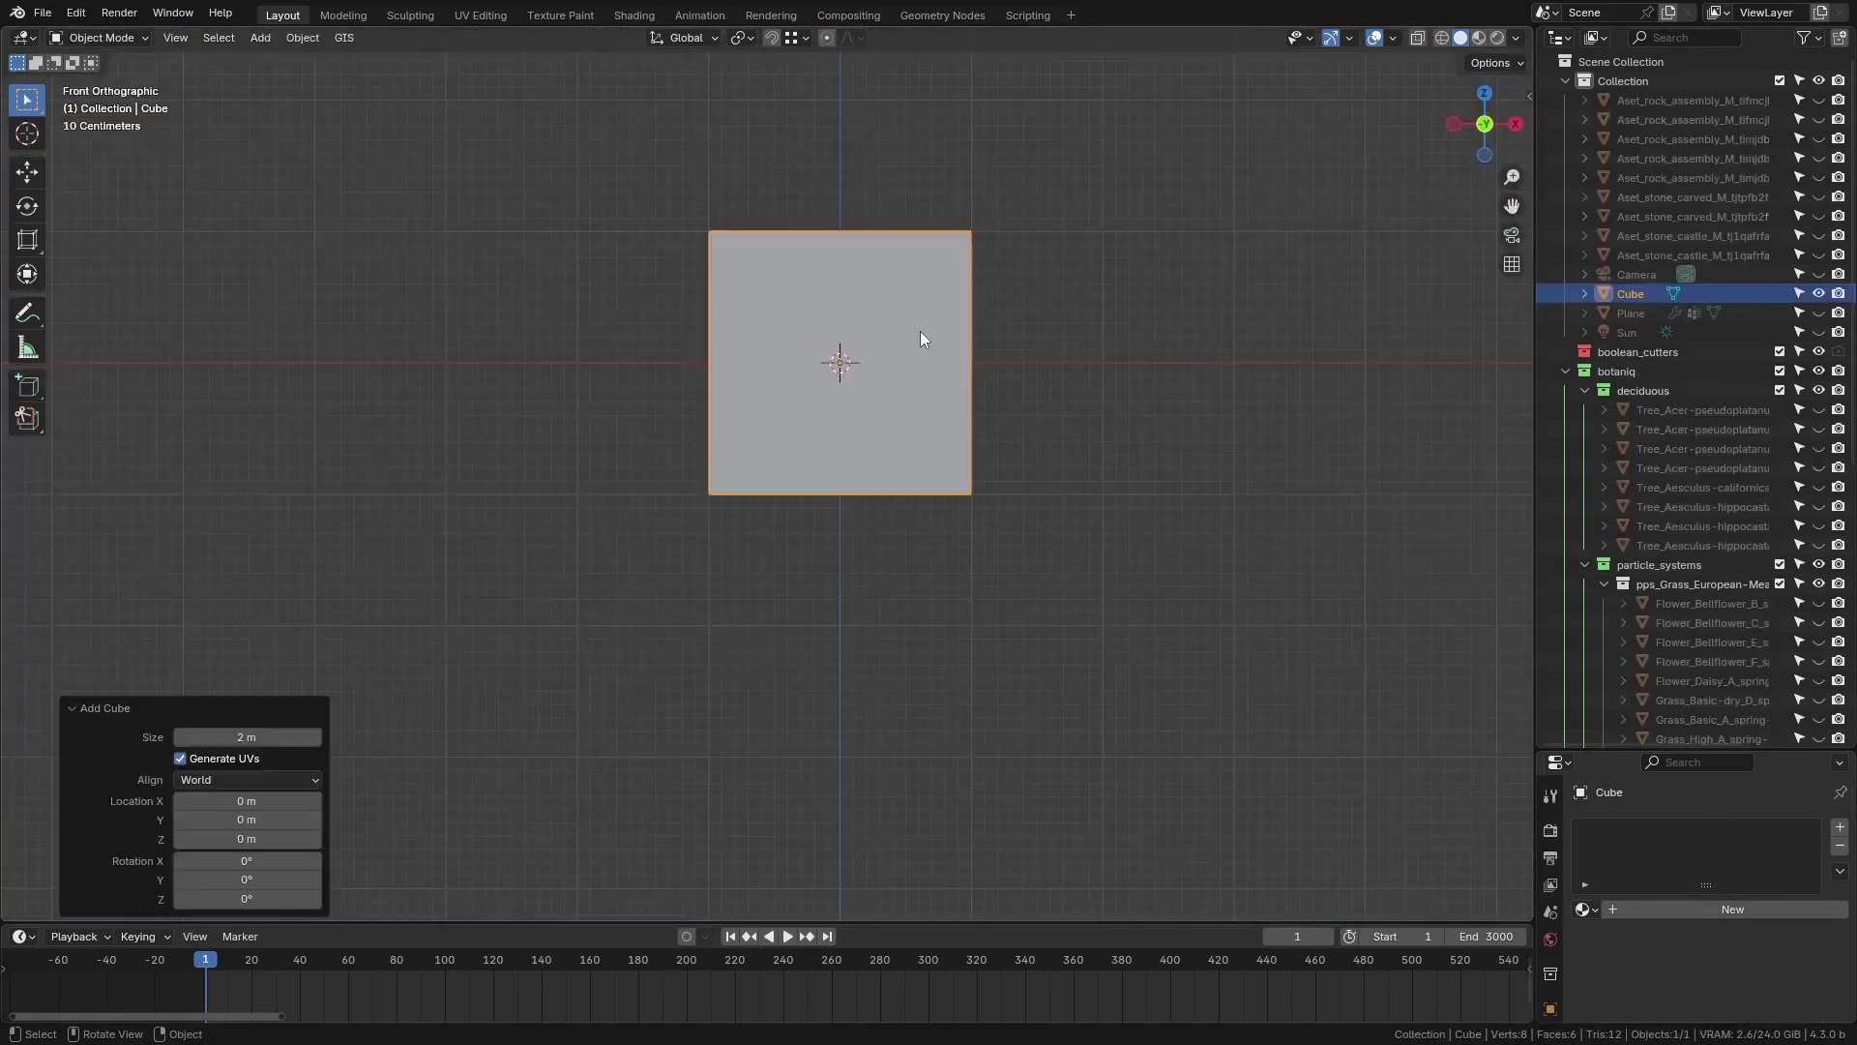
Rotate the cube by about -30° around the global Z axis, then by about -46° around the view axis.
middle_click_drag(919, 346, 975, 454)
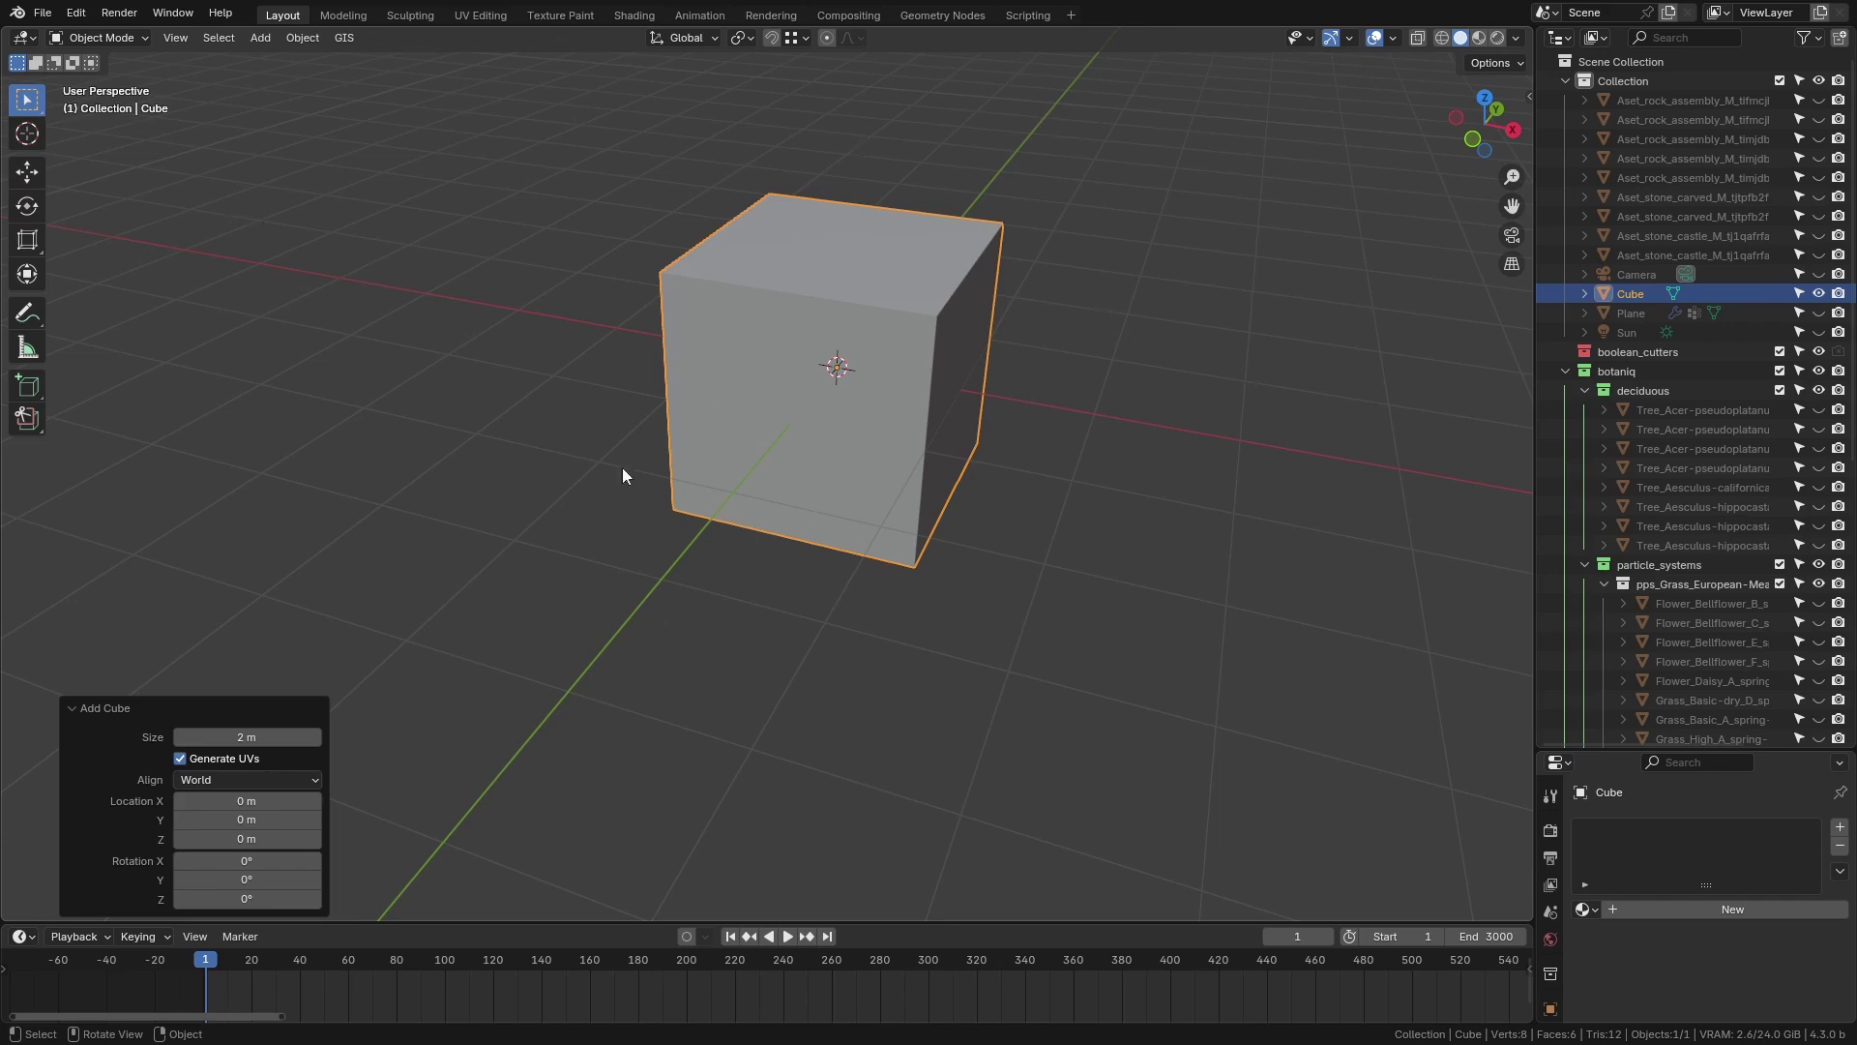
key("r")
key("z")
left_click(924, 590)
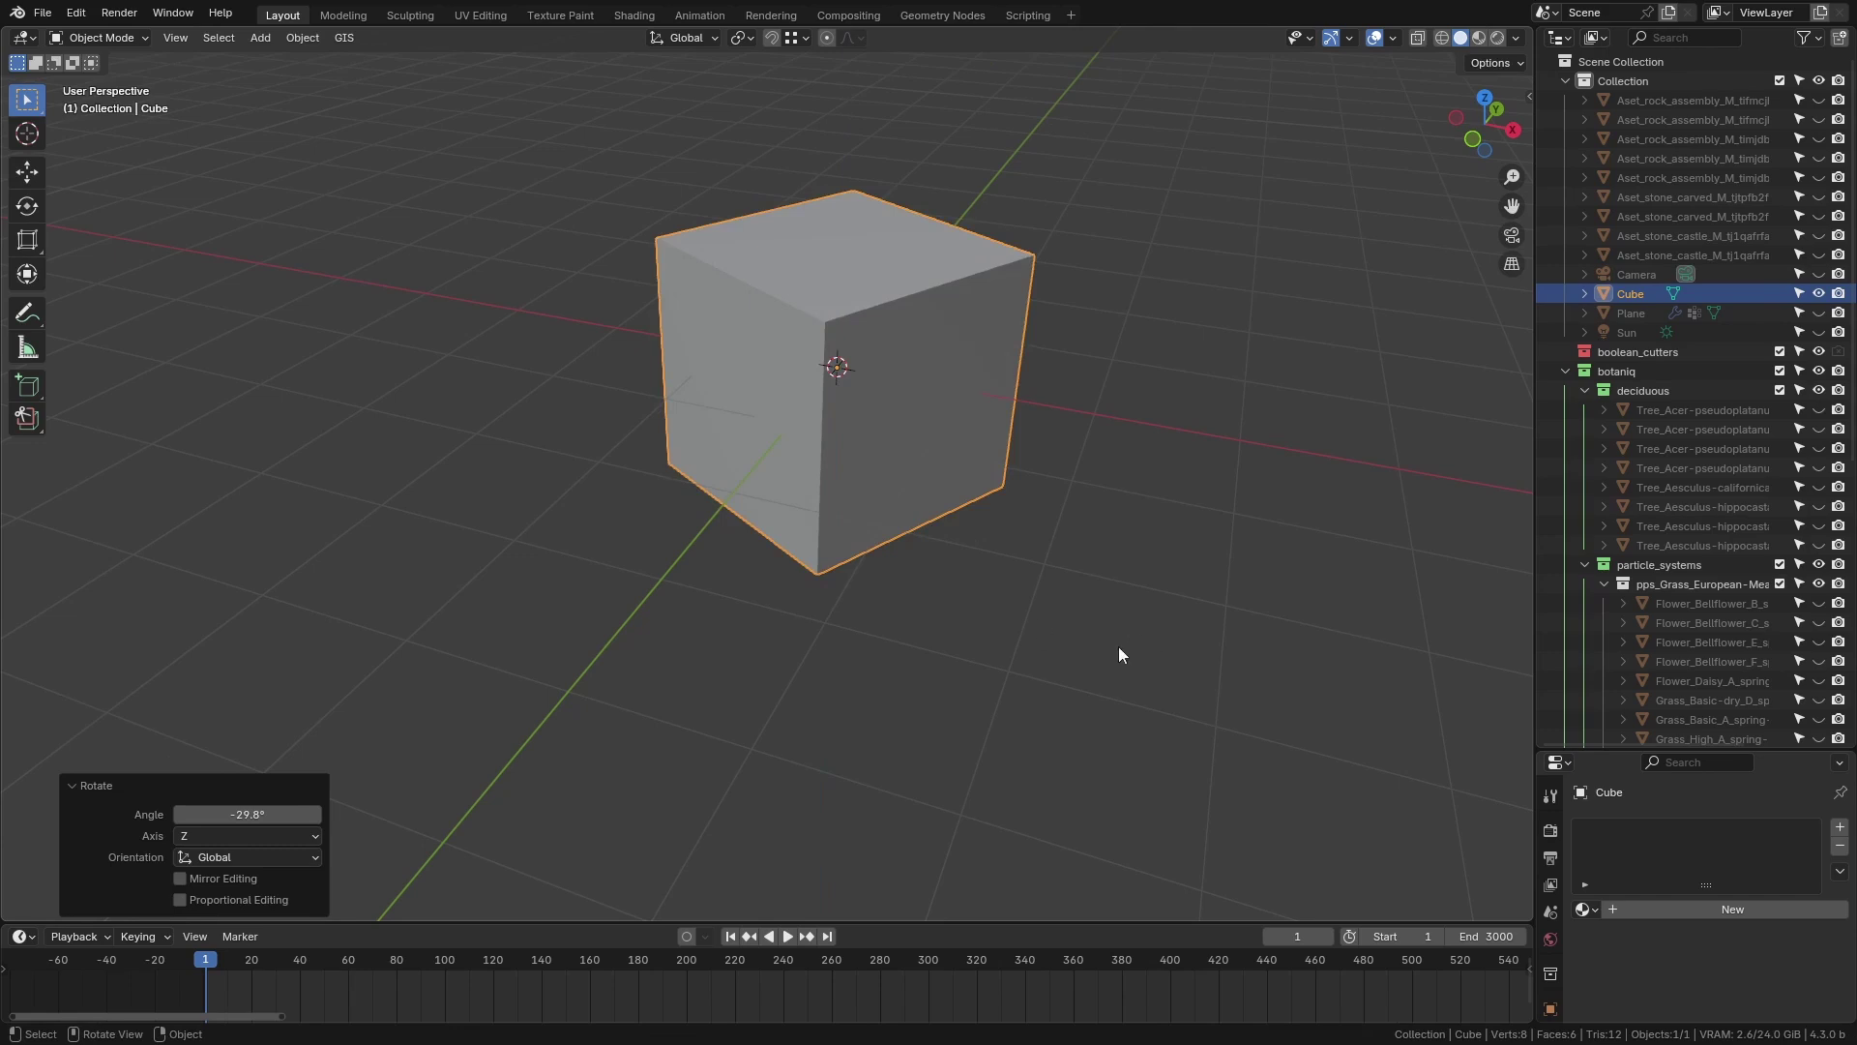
key("r")
left_click(1103, 367)
middle_click_drag(870, 331, 907, 357)
scroll(920, 293, "up", 3)
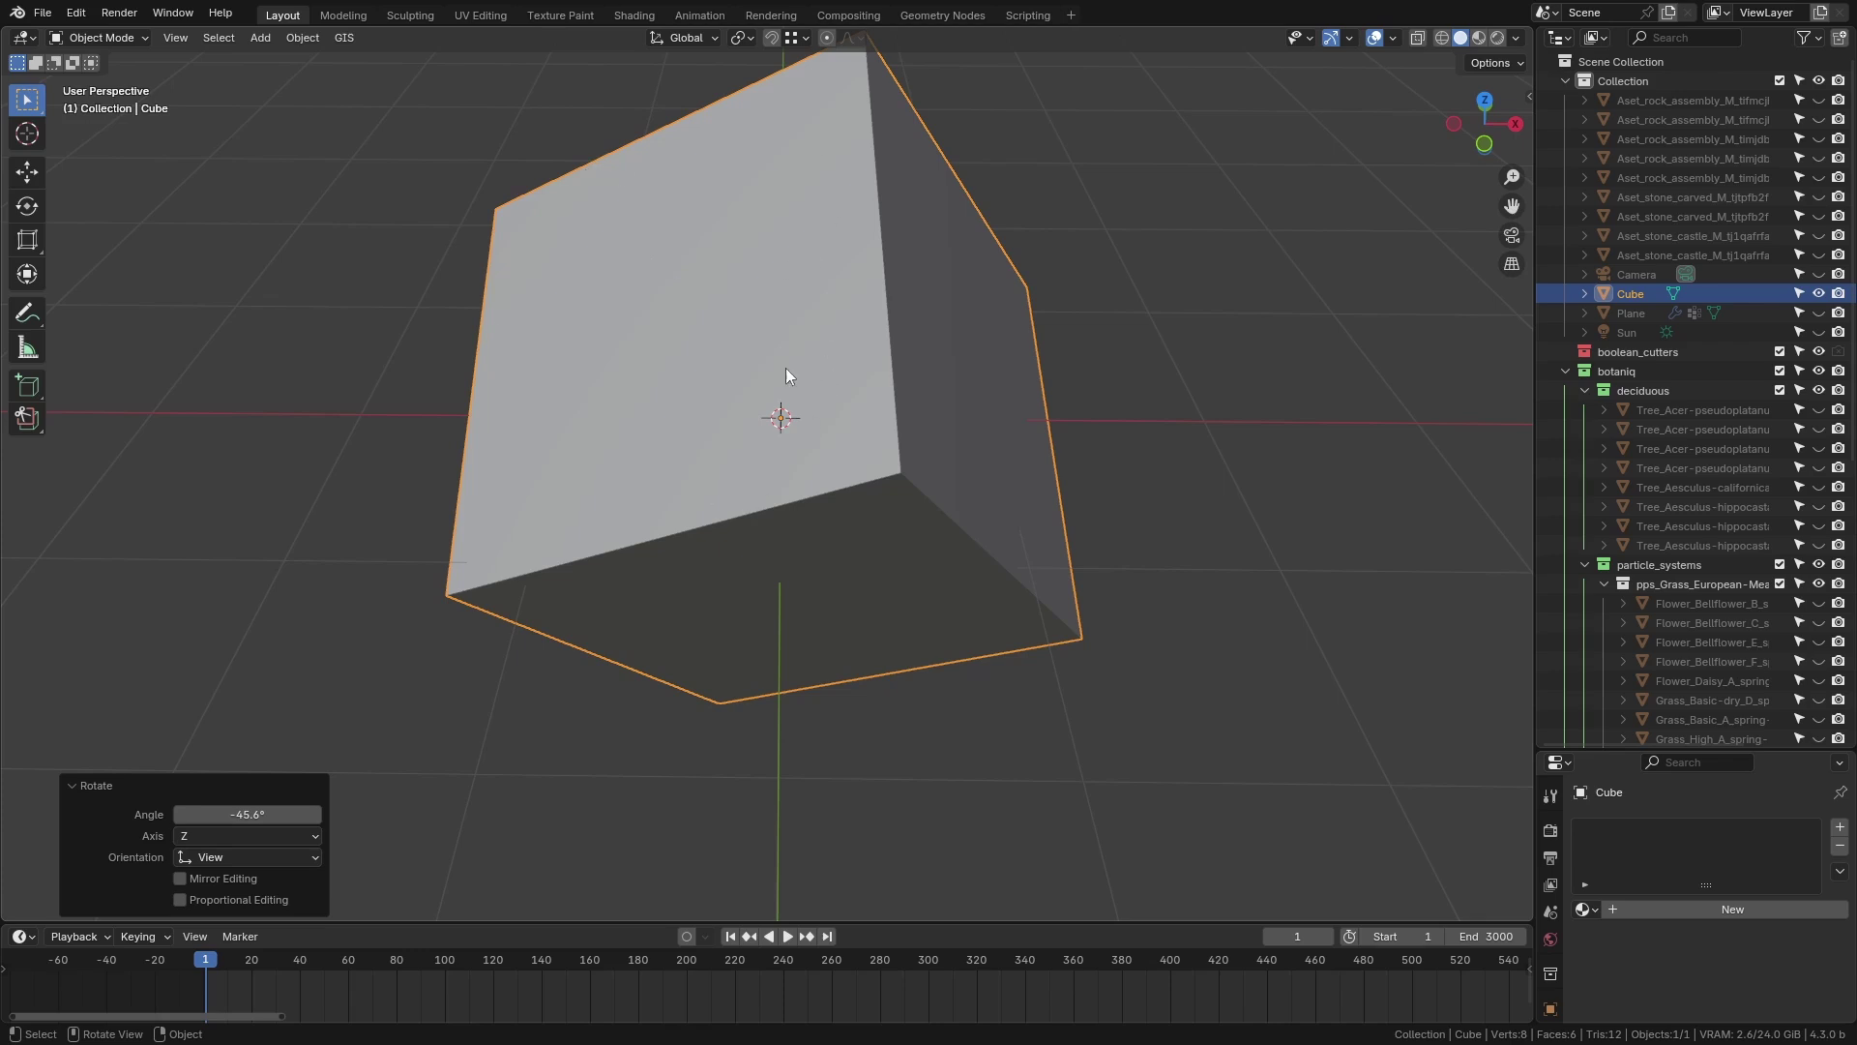
Enter Edit Mode on the tilted cube, select one of its faces and align the view squarely to that face.
middle_click_drag(786, 368, 873, 340)
key("Tab")
left_click(772, 269)
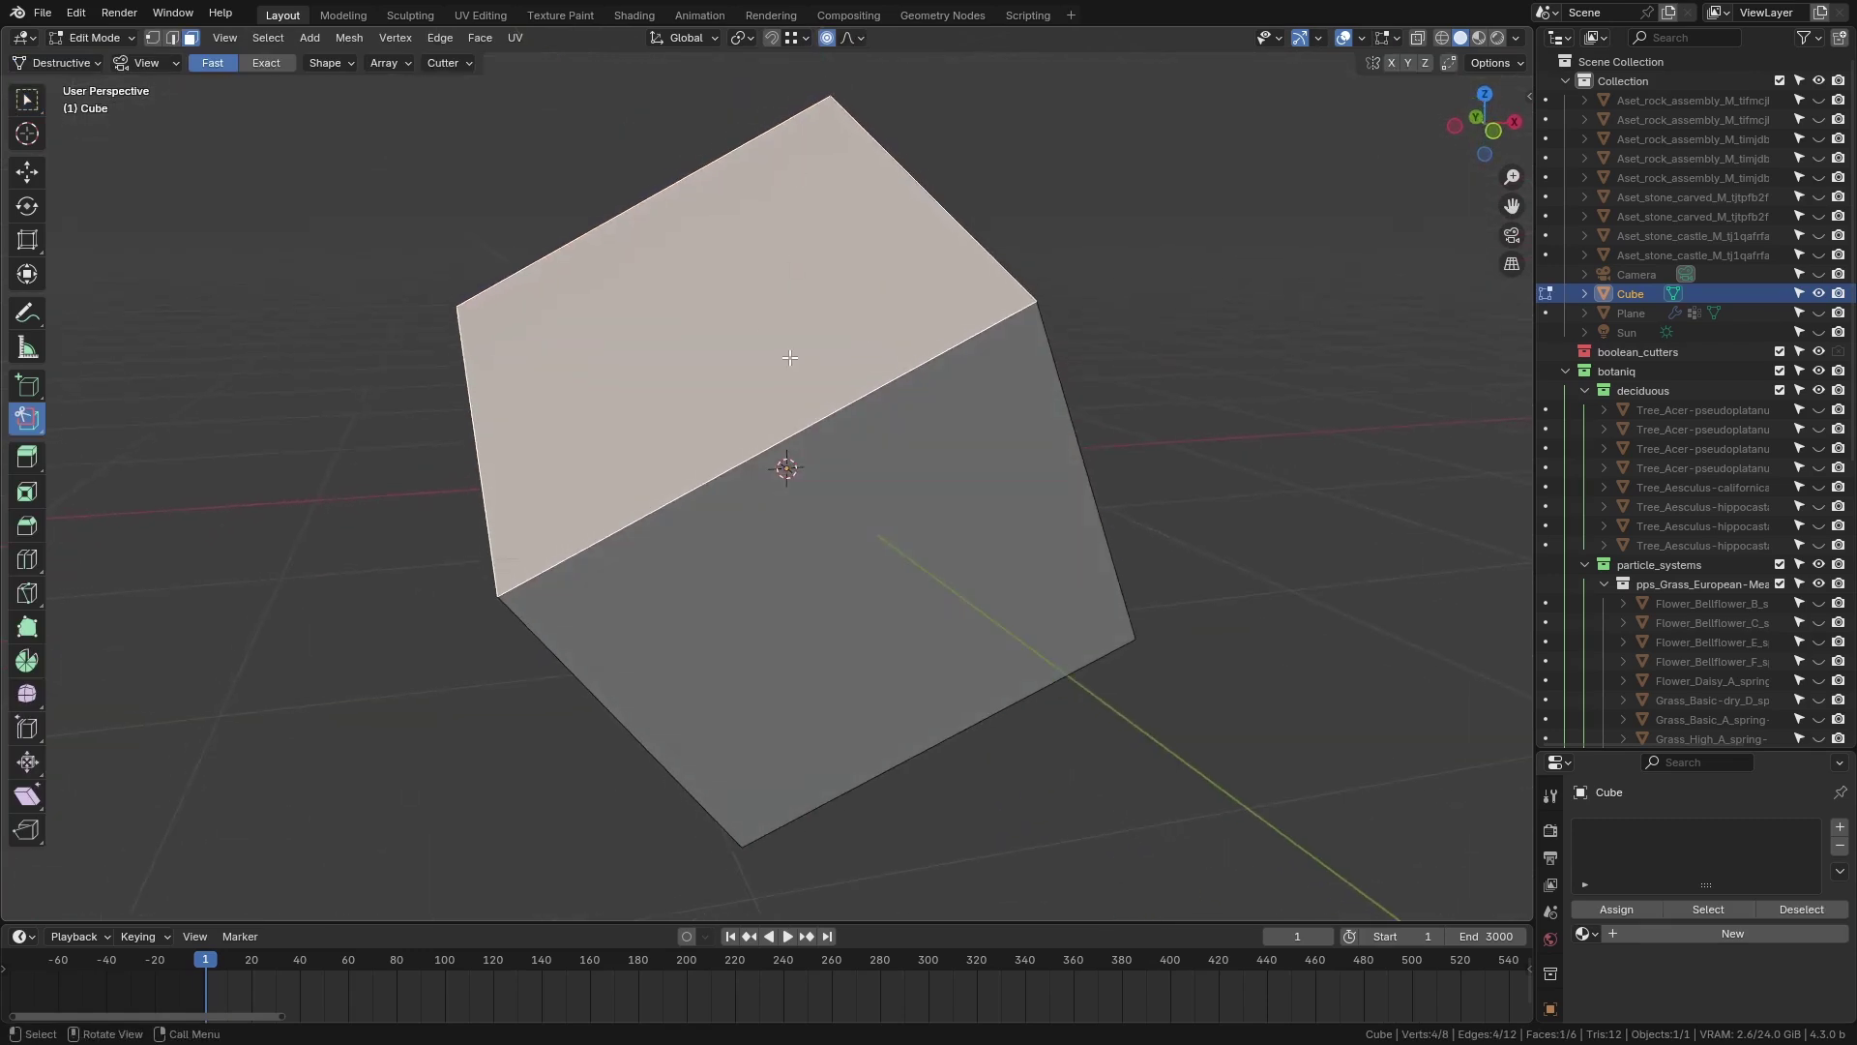
key("shift")
key("shift+KP_7")
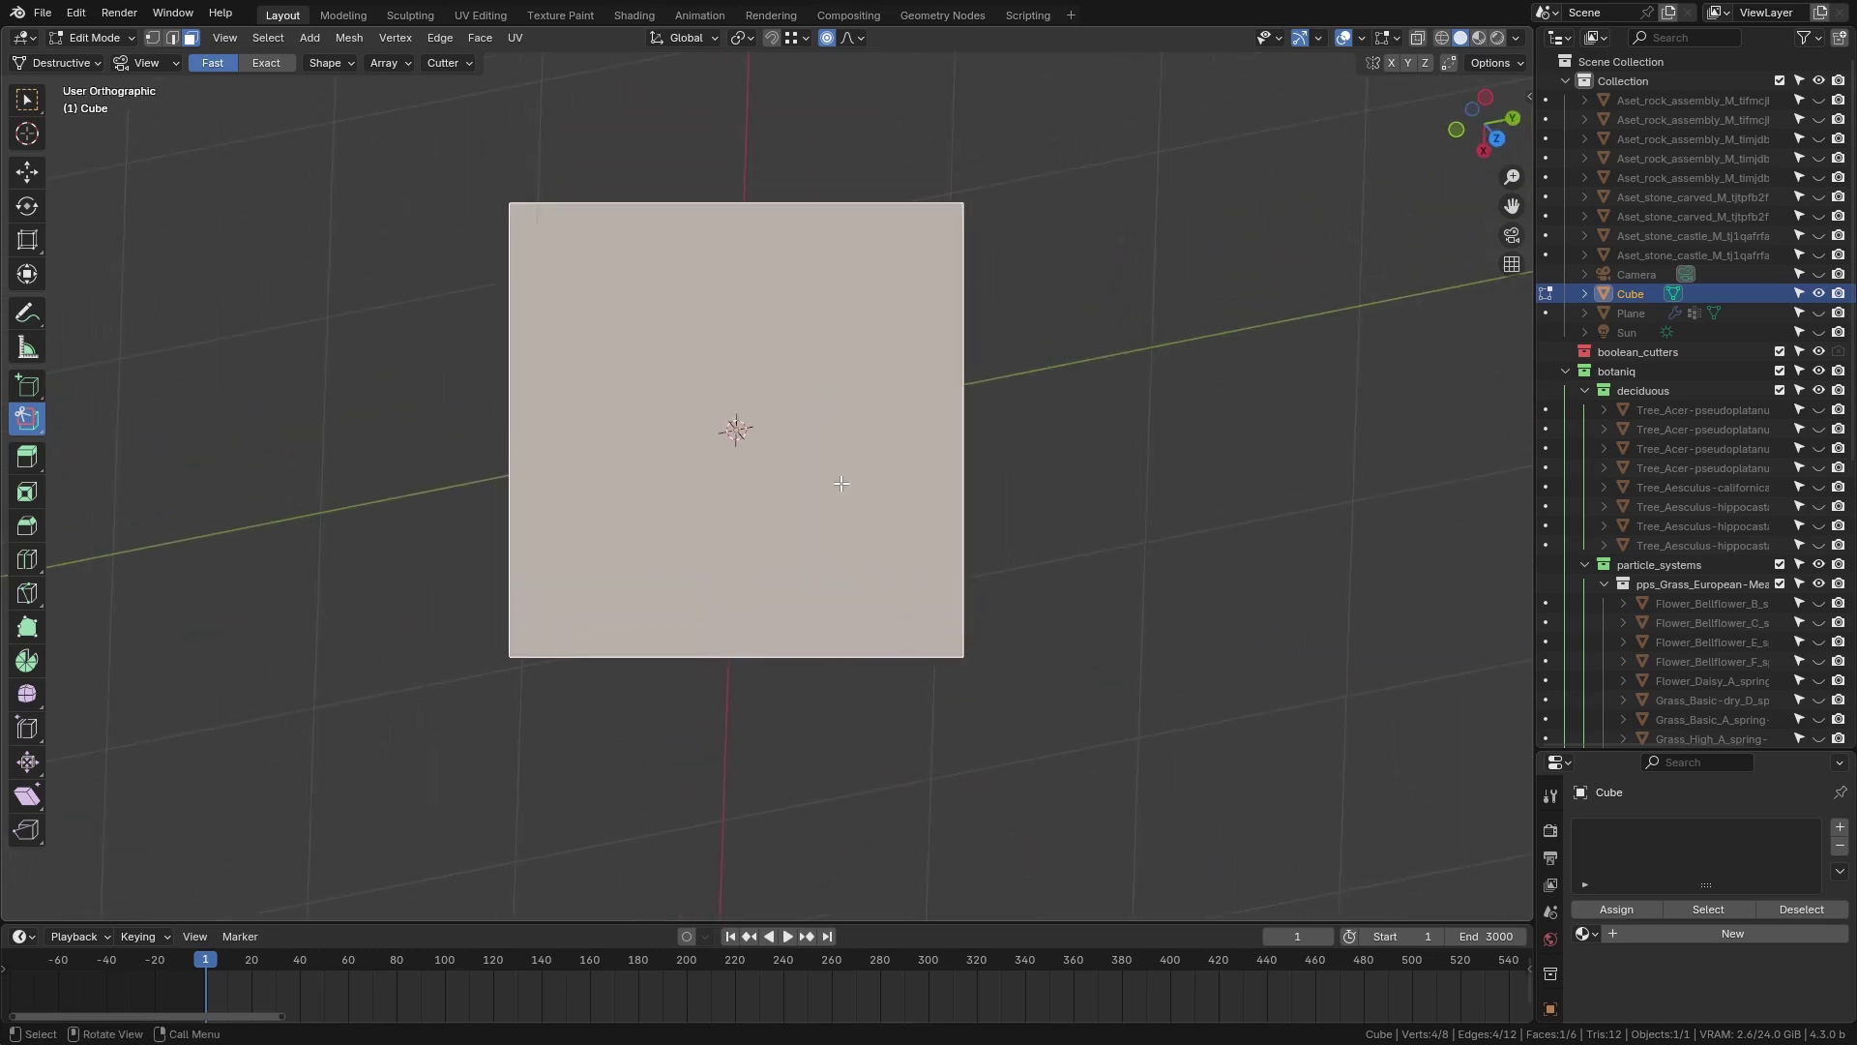
scroll(841, 483, "up", 1)
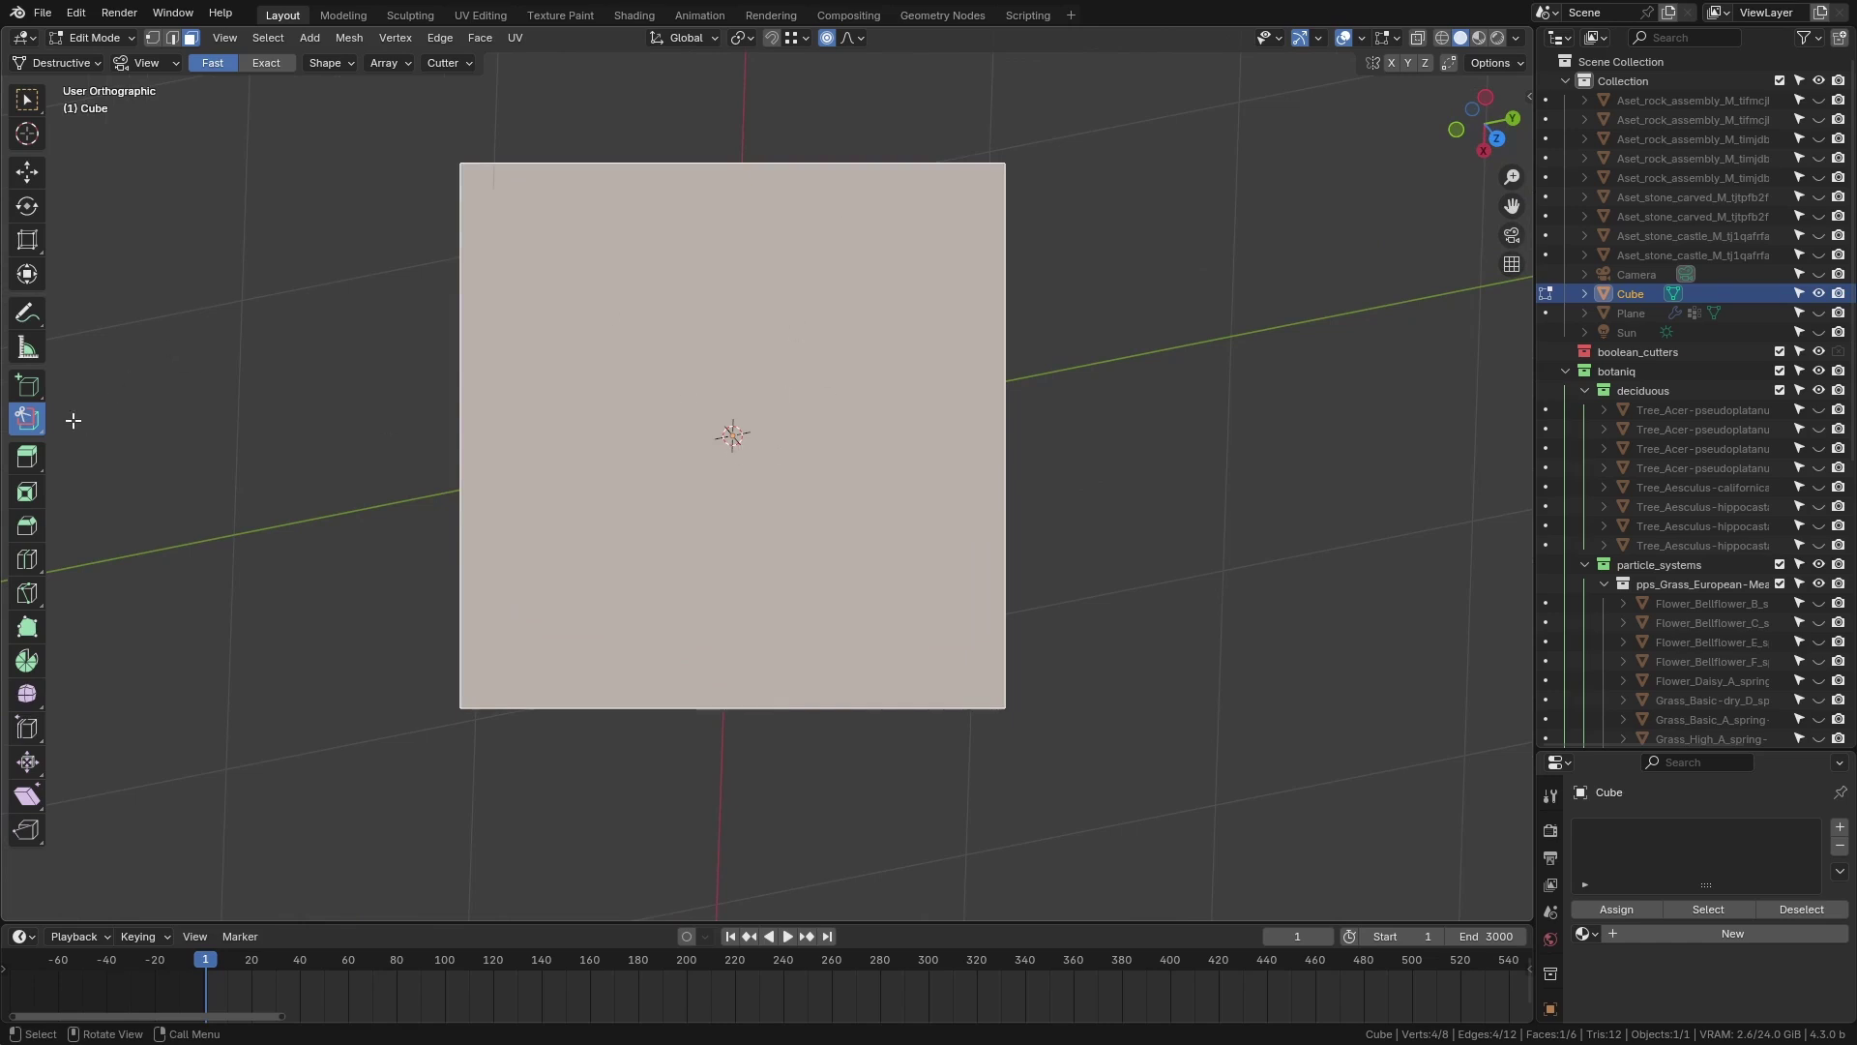
Carve a wide rectangular slot through the cube near one edge of the aligned face and return to Object Mode.
mouse_move(531, 247)
left_mouse_down()
mouse_move(714, 477)
mouse_move(937, 626)
mouse_move(978, 560)
mouse_move(977, 366)
mouse_move(927, 323)
left_mouse_up()
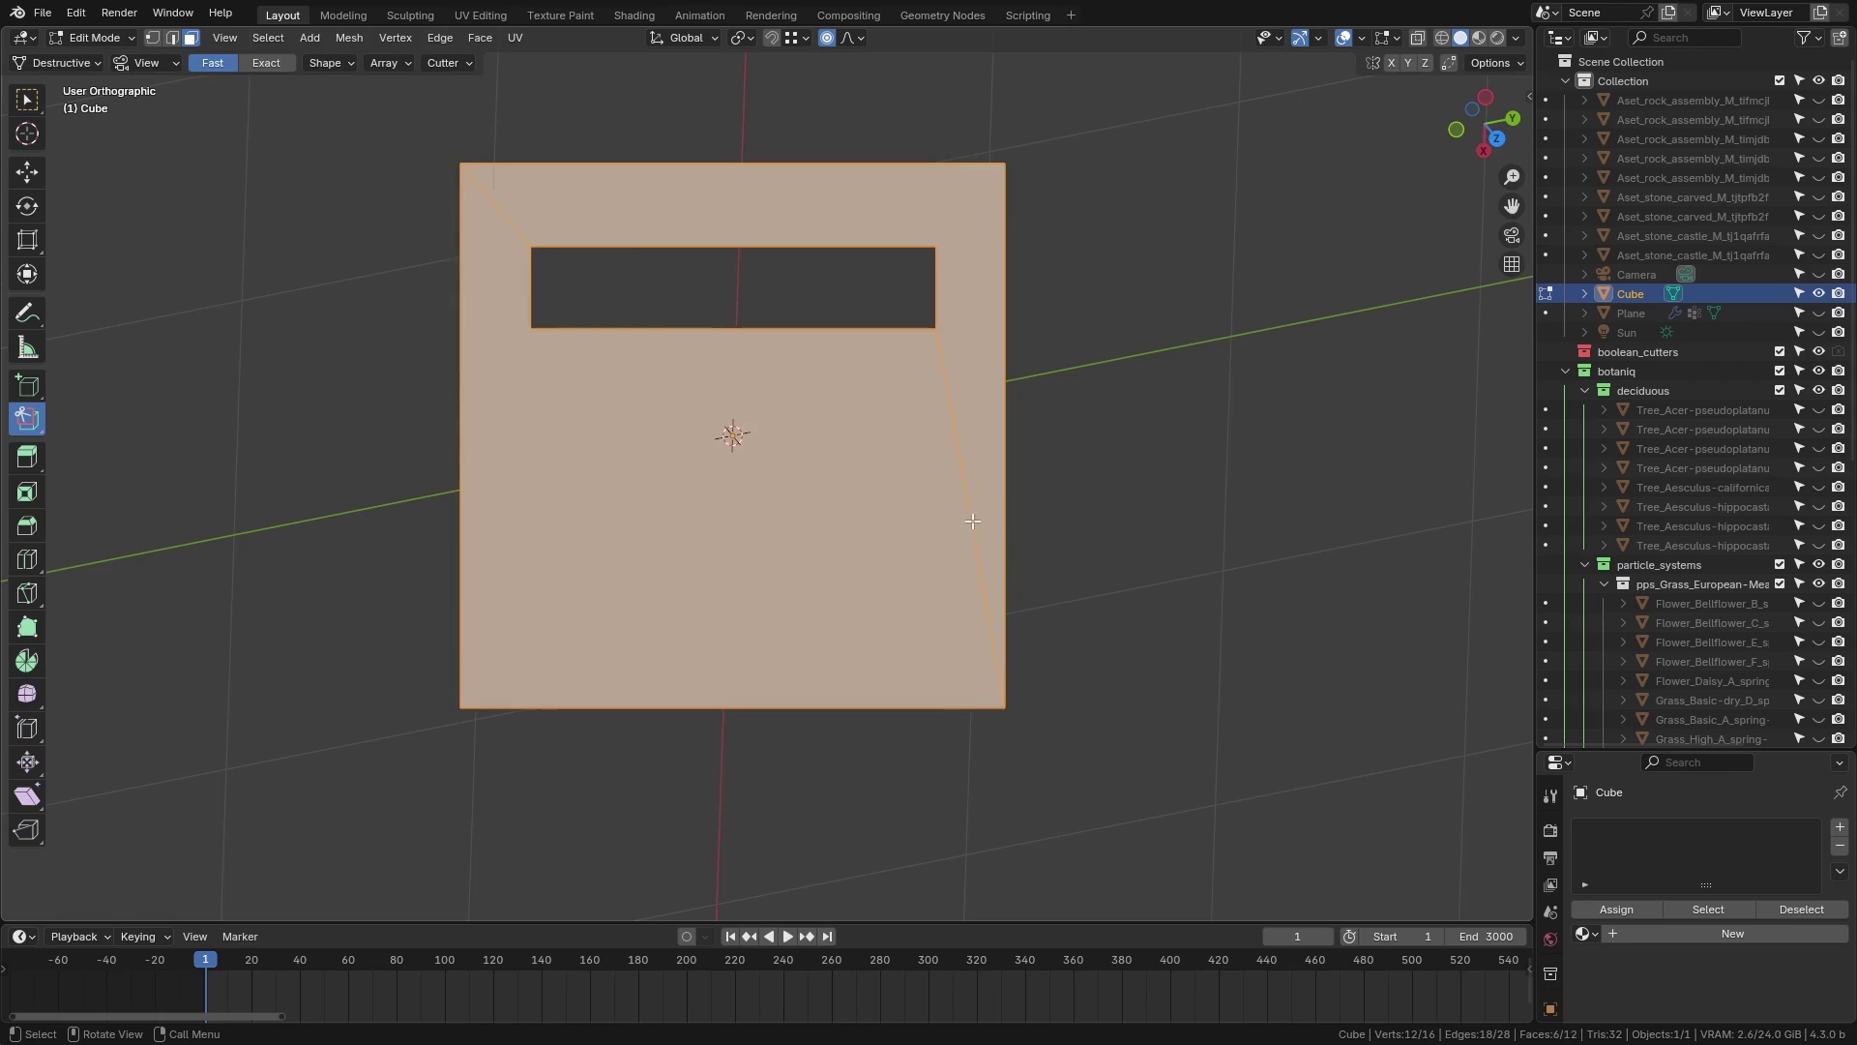
key("Tab")
middle_click_drag(295, 338, 724, 346)
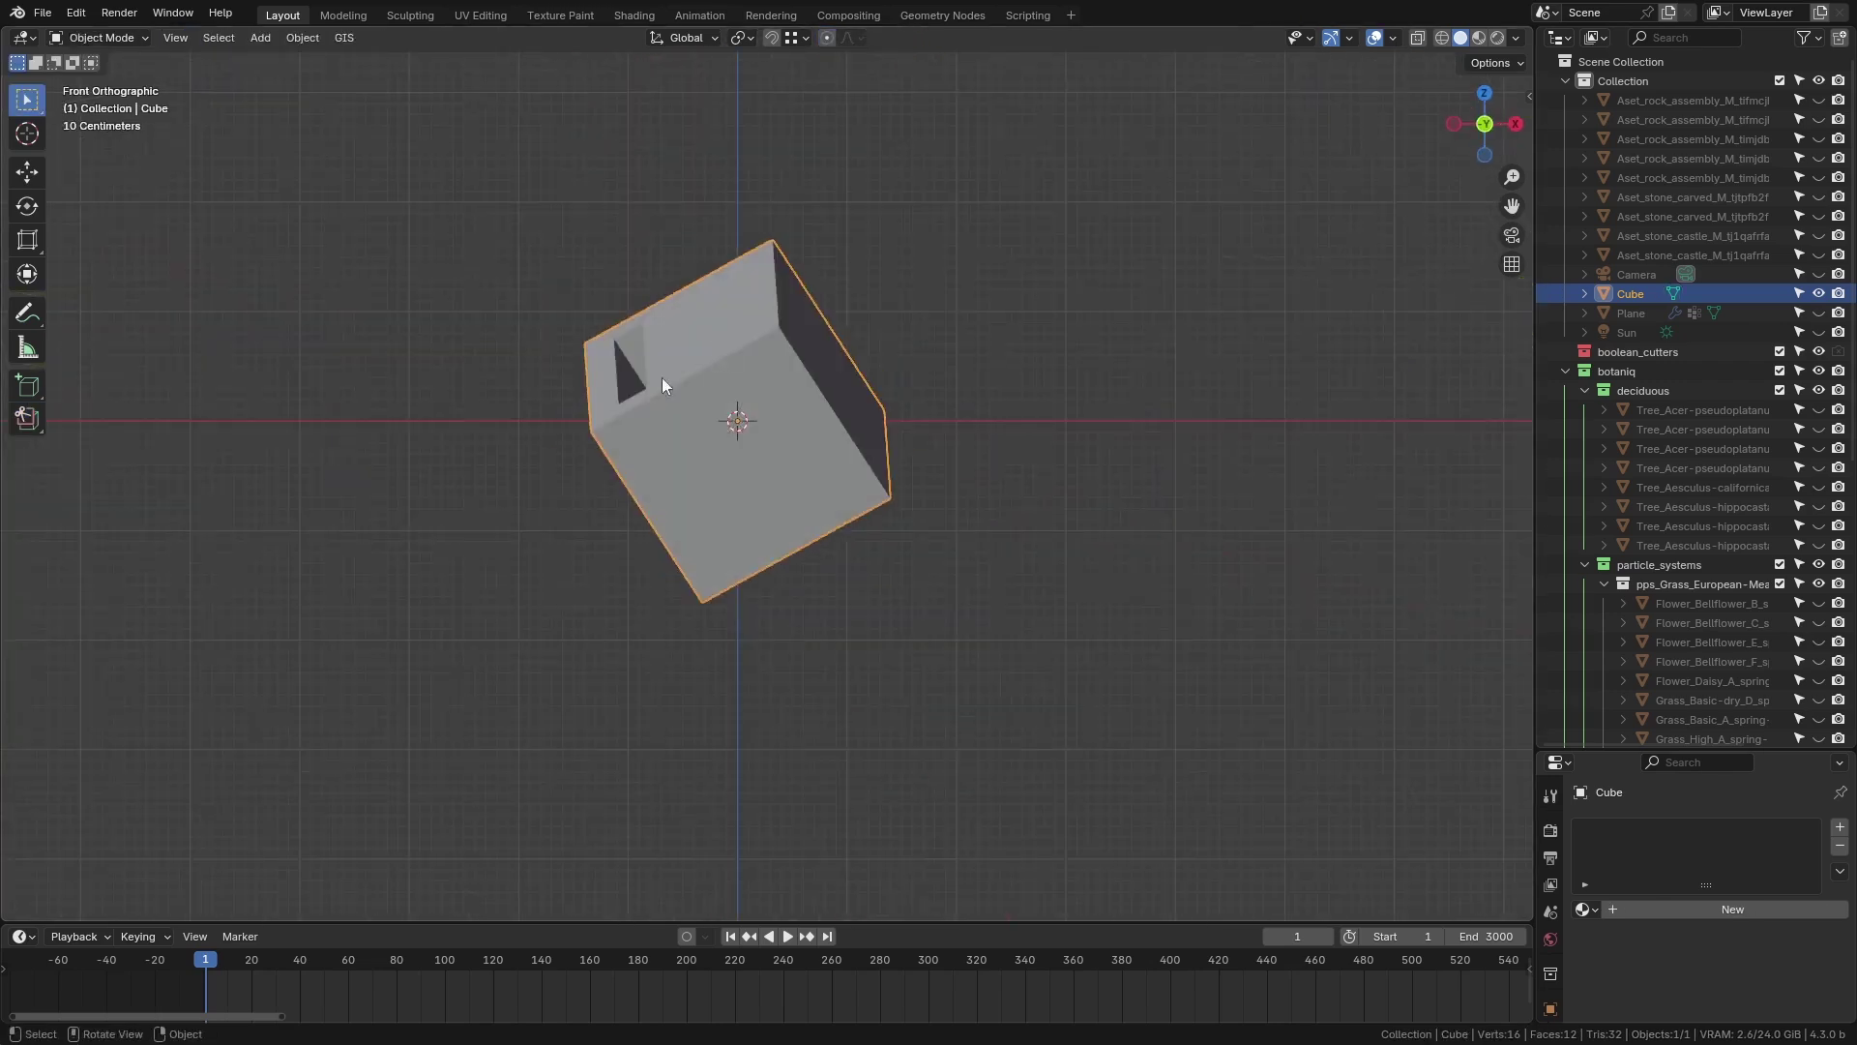
scroll(660, 378, "up", 4)
middle_click_drag(624, 407, 750, 483)
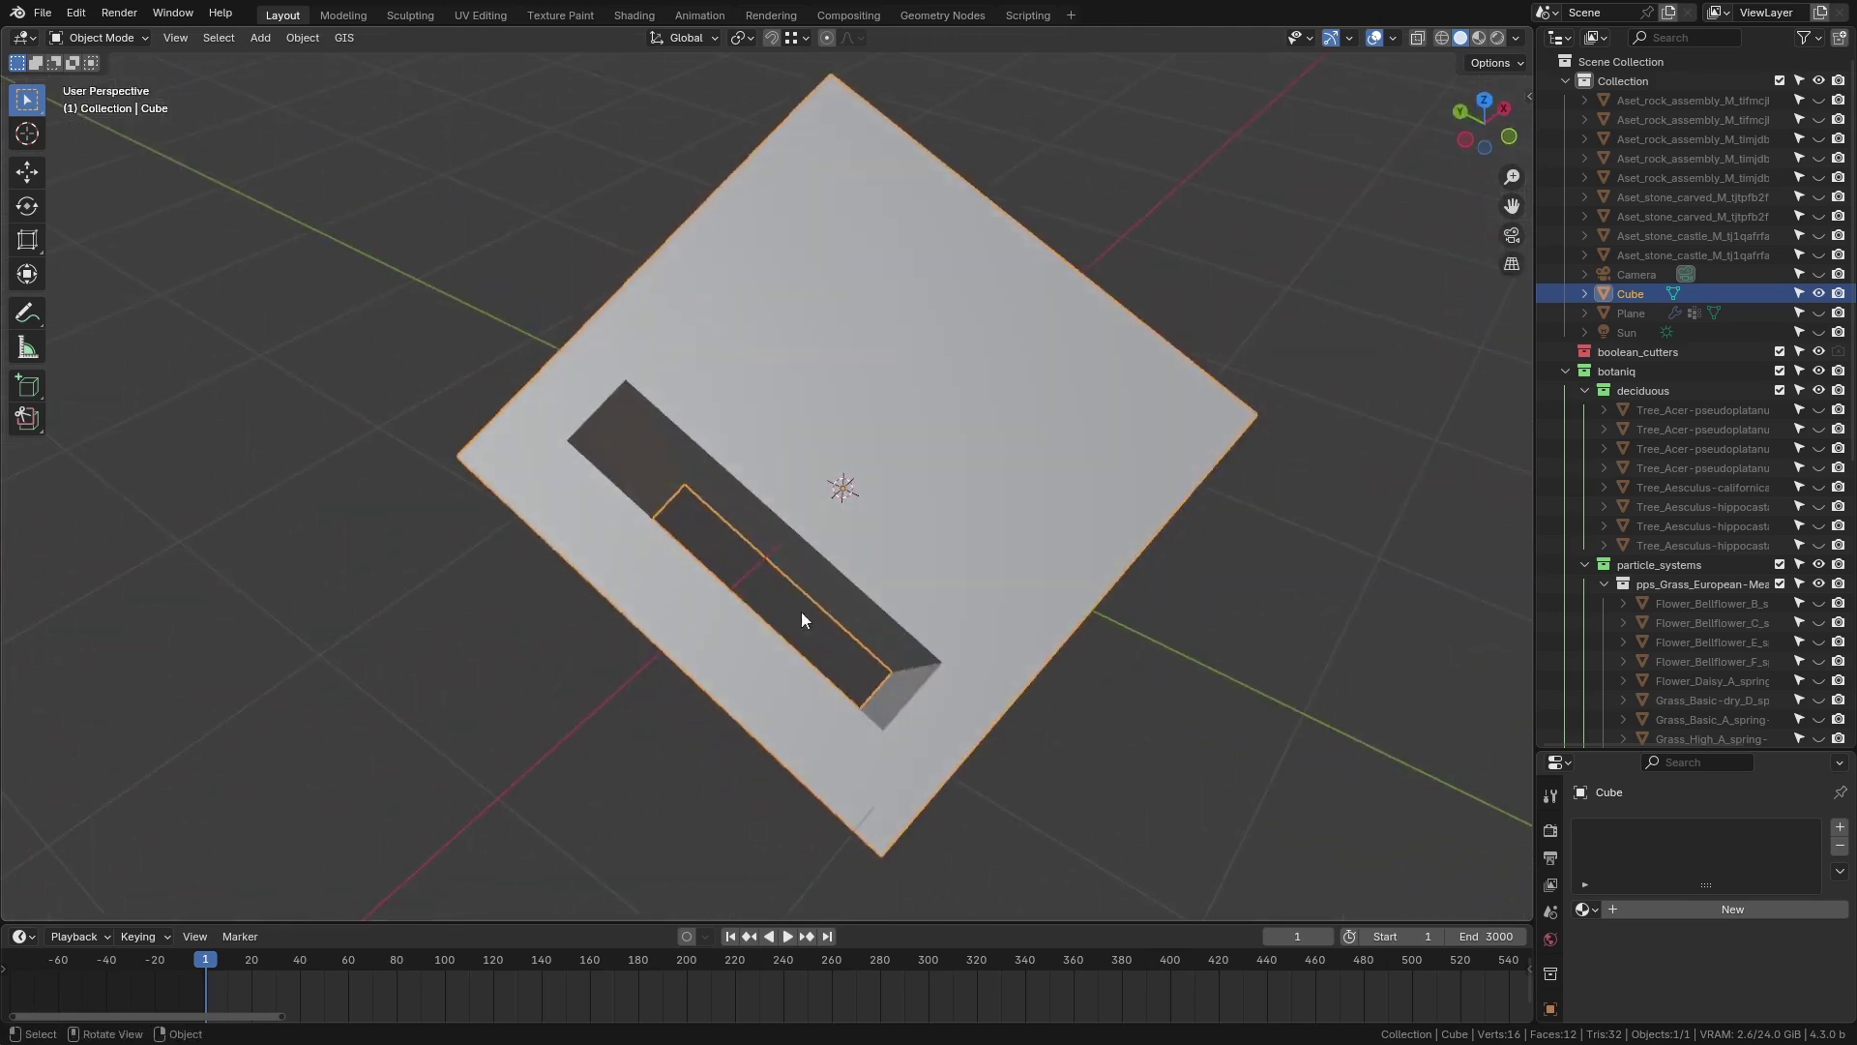
middle_click_drag(802, 620, 693, 543)
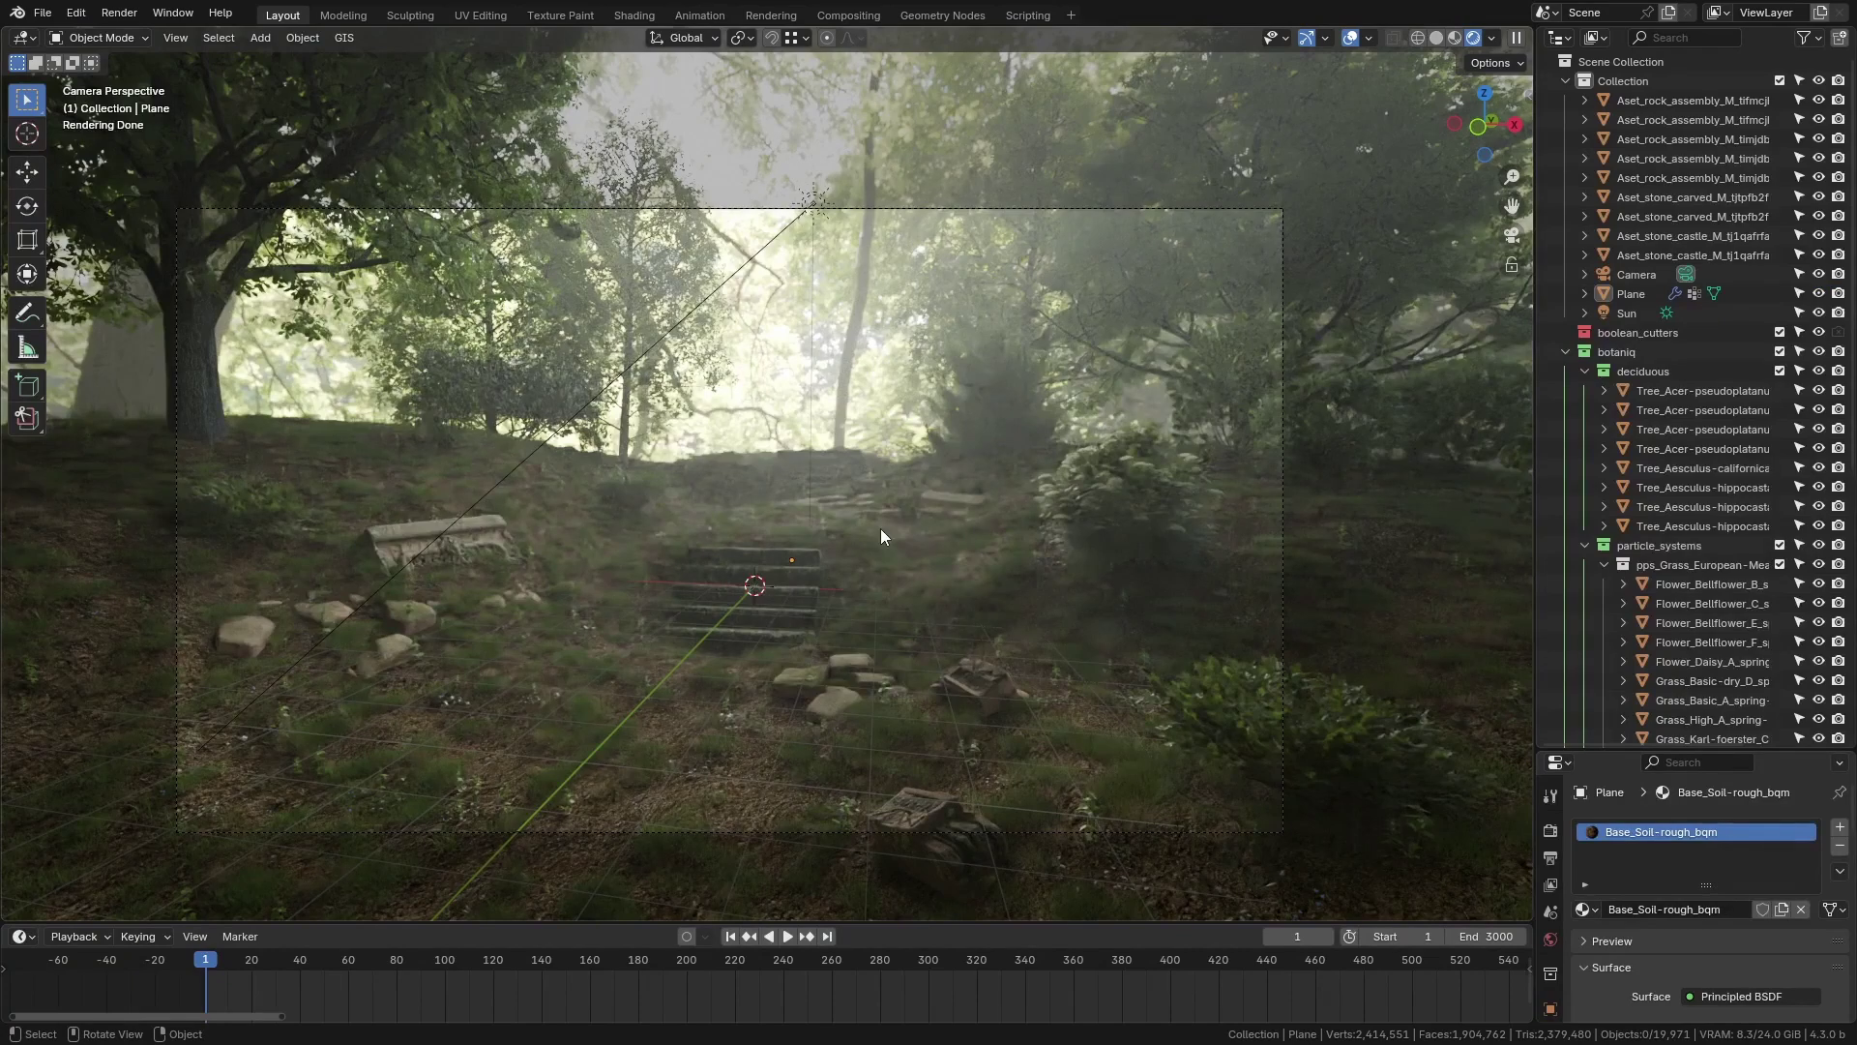
Limit the rendered preview to a roughly square region containing the long carved stone and the trees behind it.
key("ctrl+b")
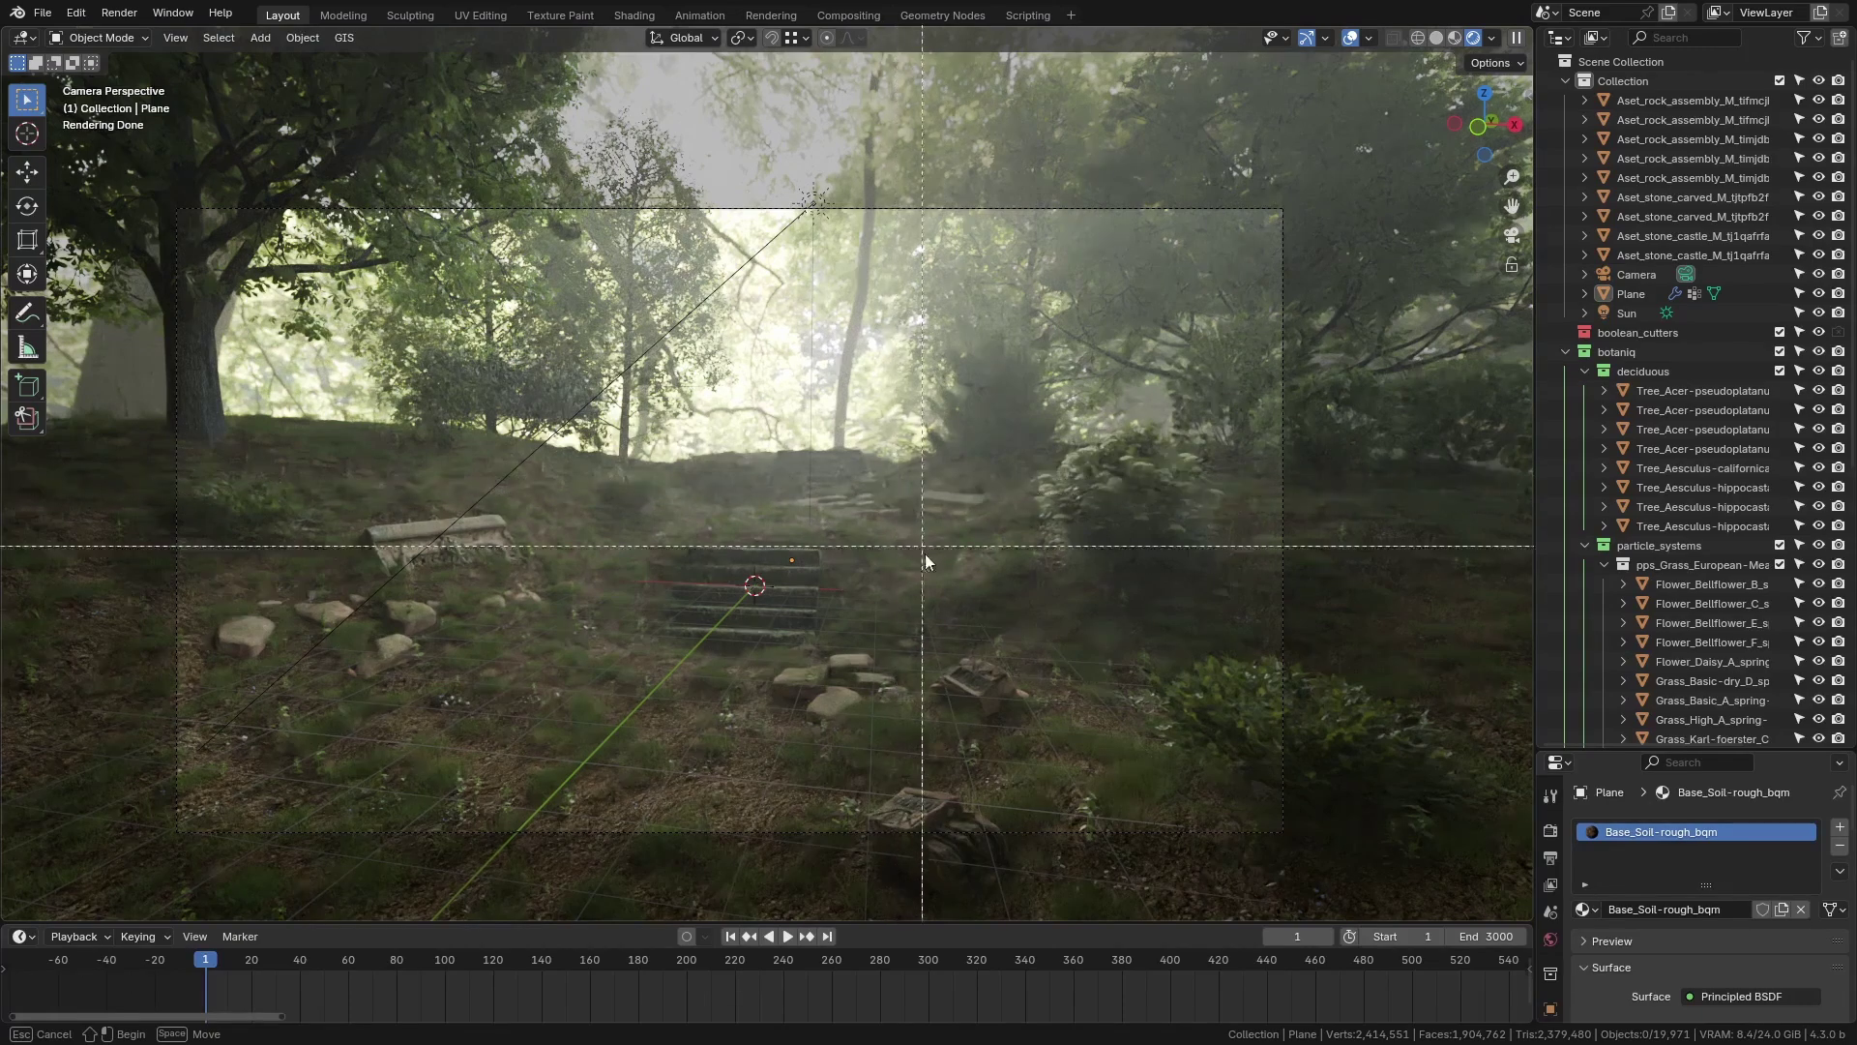
left_click_drag(343, 327, 642, 610)
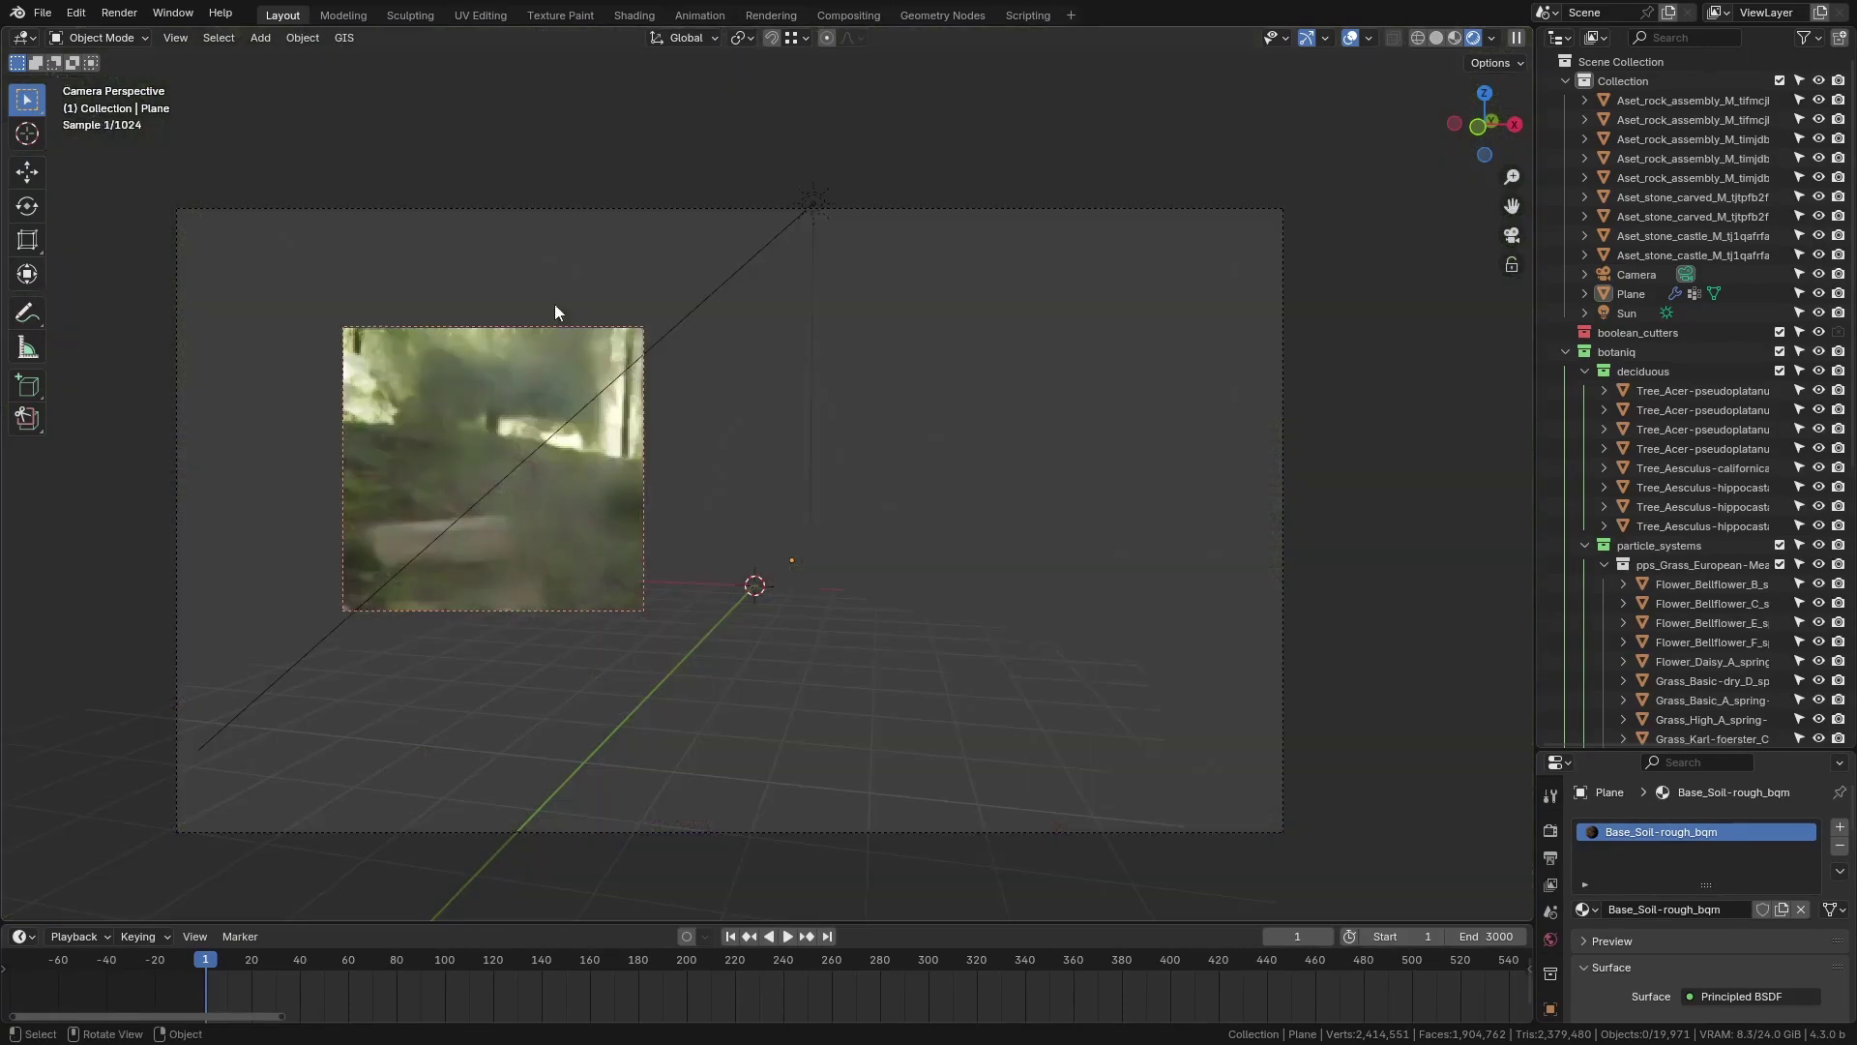
mouse_move(511, 468)
middle_mouse_down()
mouse_move(830, 565)
mouse_move(743, 457)
mouse_move(605, 492)
mouse_move(455, 492)
mouse_move(502, 490)
middle_mouse_up()
key("KP_0")
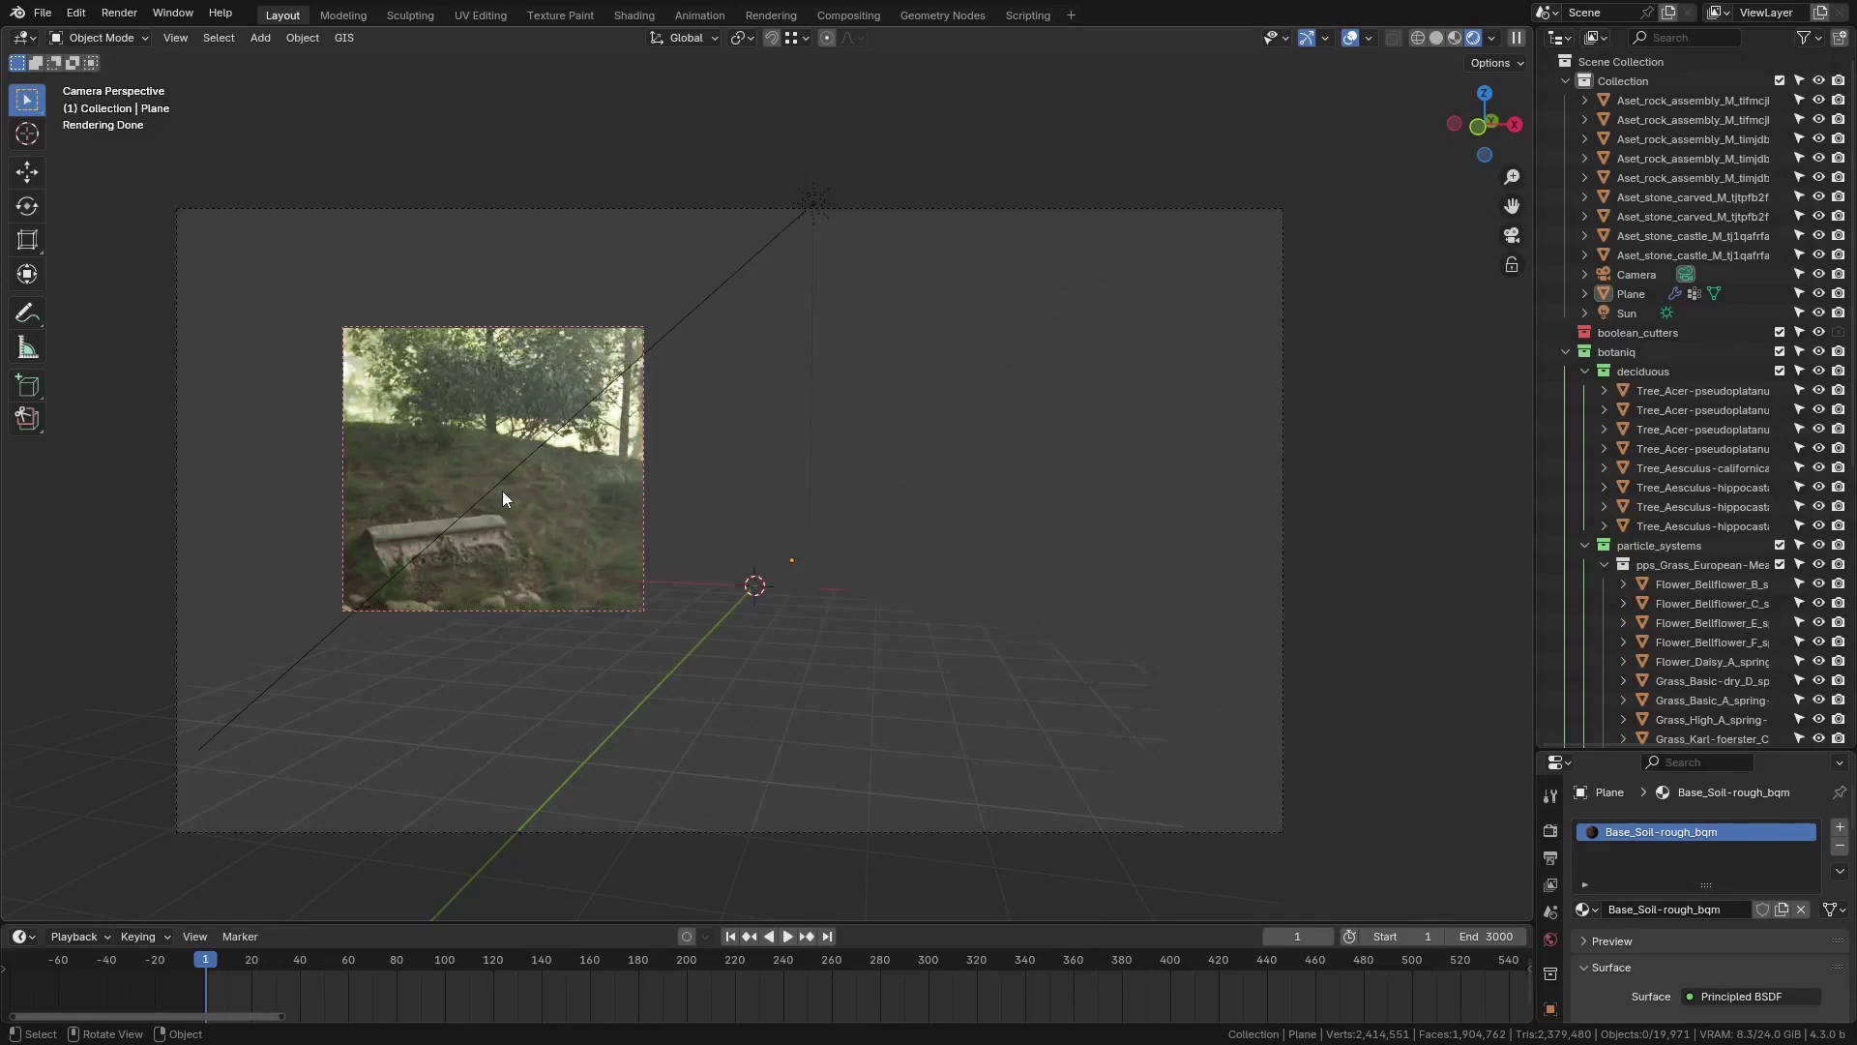
scroll(502, 491, "down", 2)
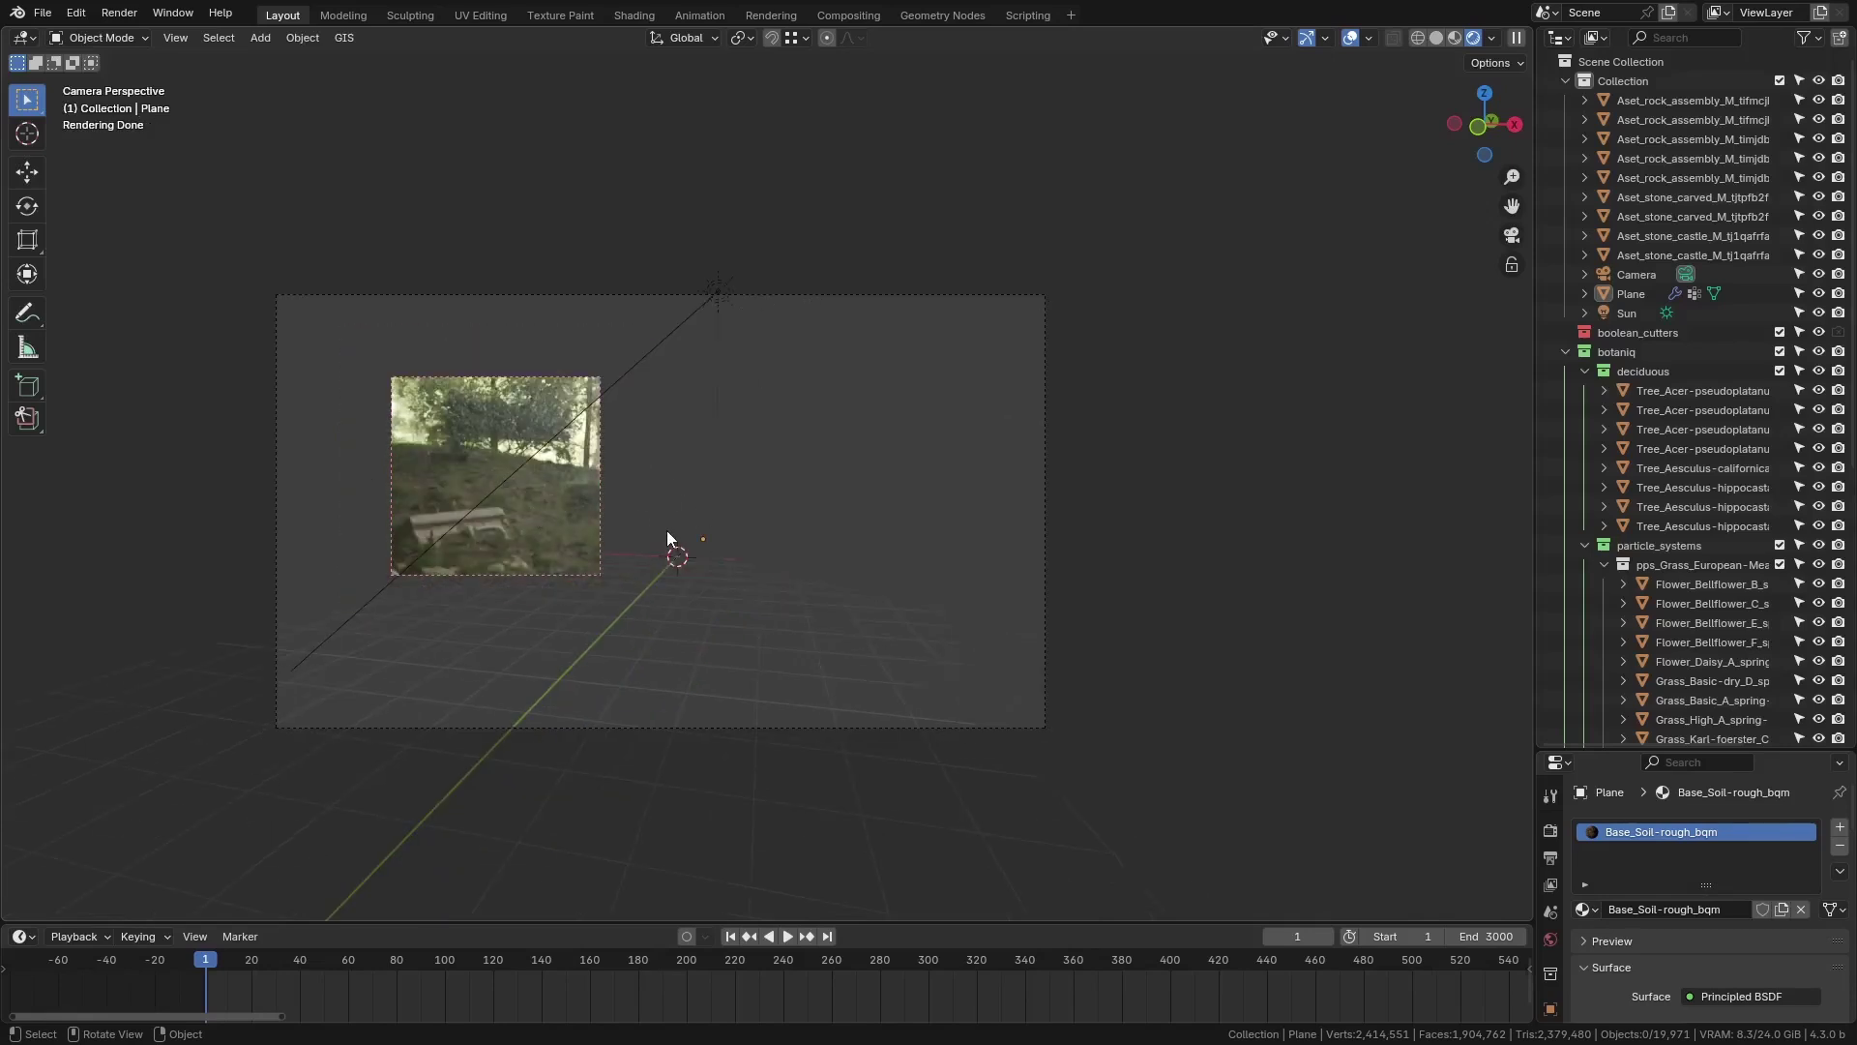
Extend the render region to the whole camera frame, check it against a free perspective view, and clear the region.
key("ctrl+b")
left_click_drag(216, 207, 1308, 921)
scroll(627, 488, "up", 2)
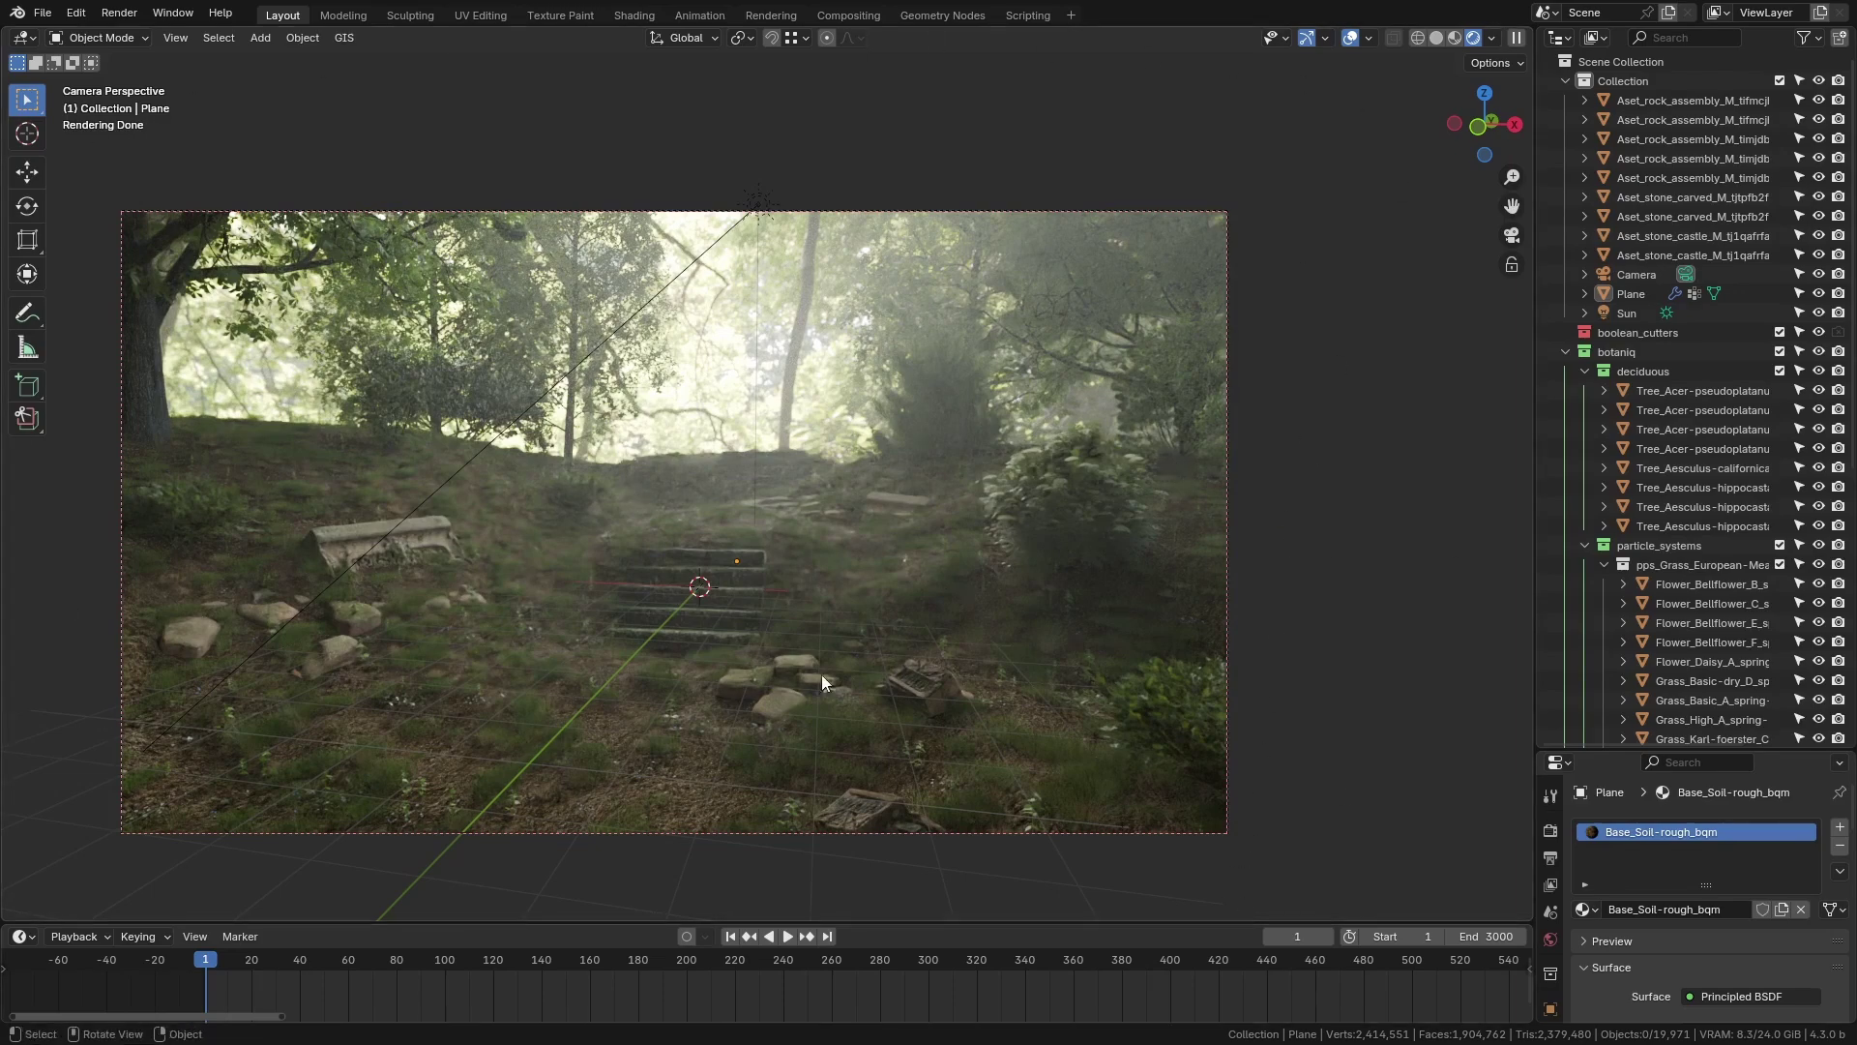
middle_click_drag(833, 623, 747, 666)
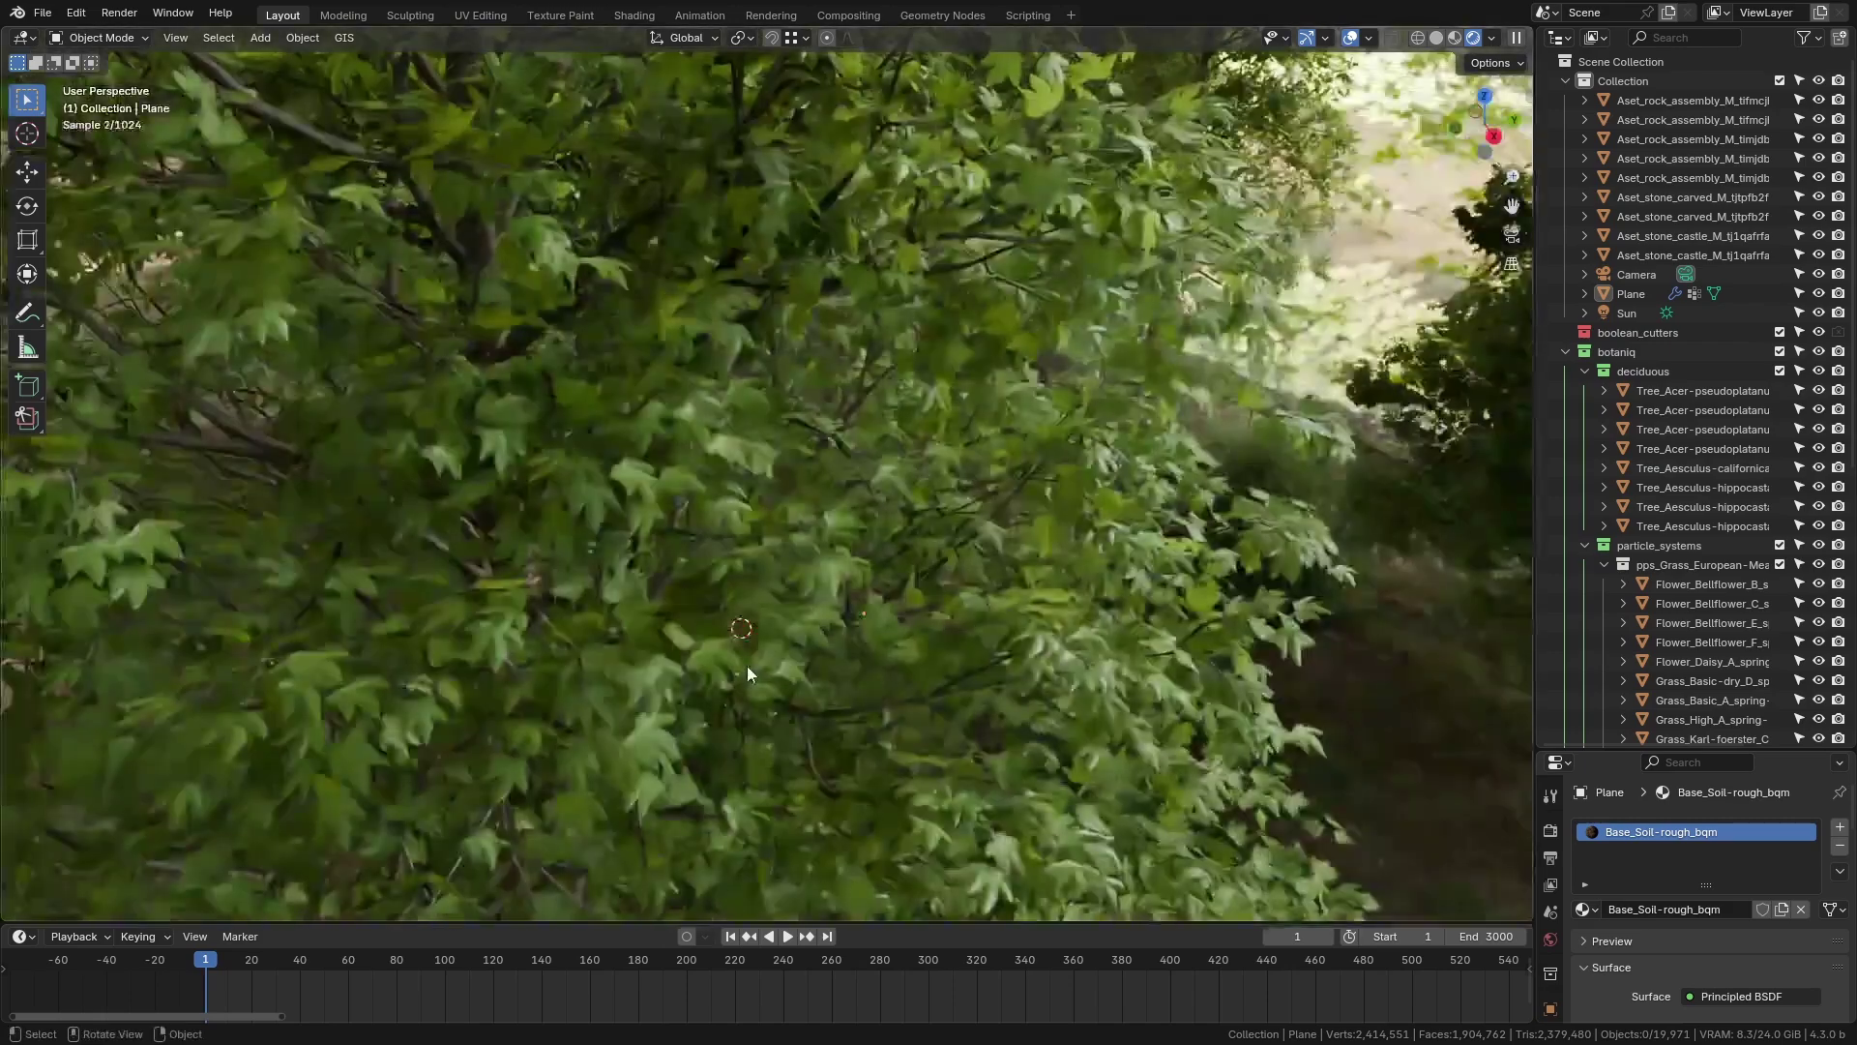
key("KP_0")
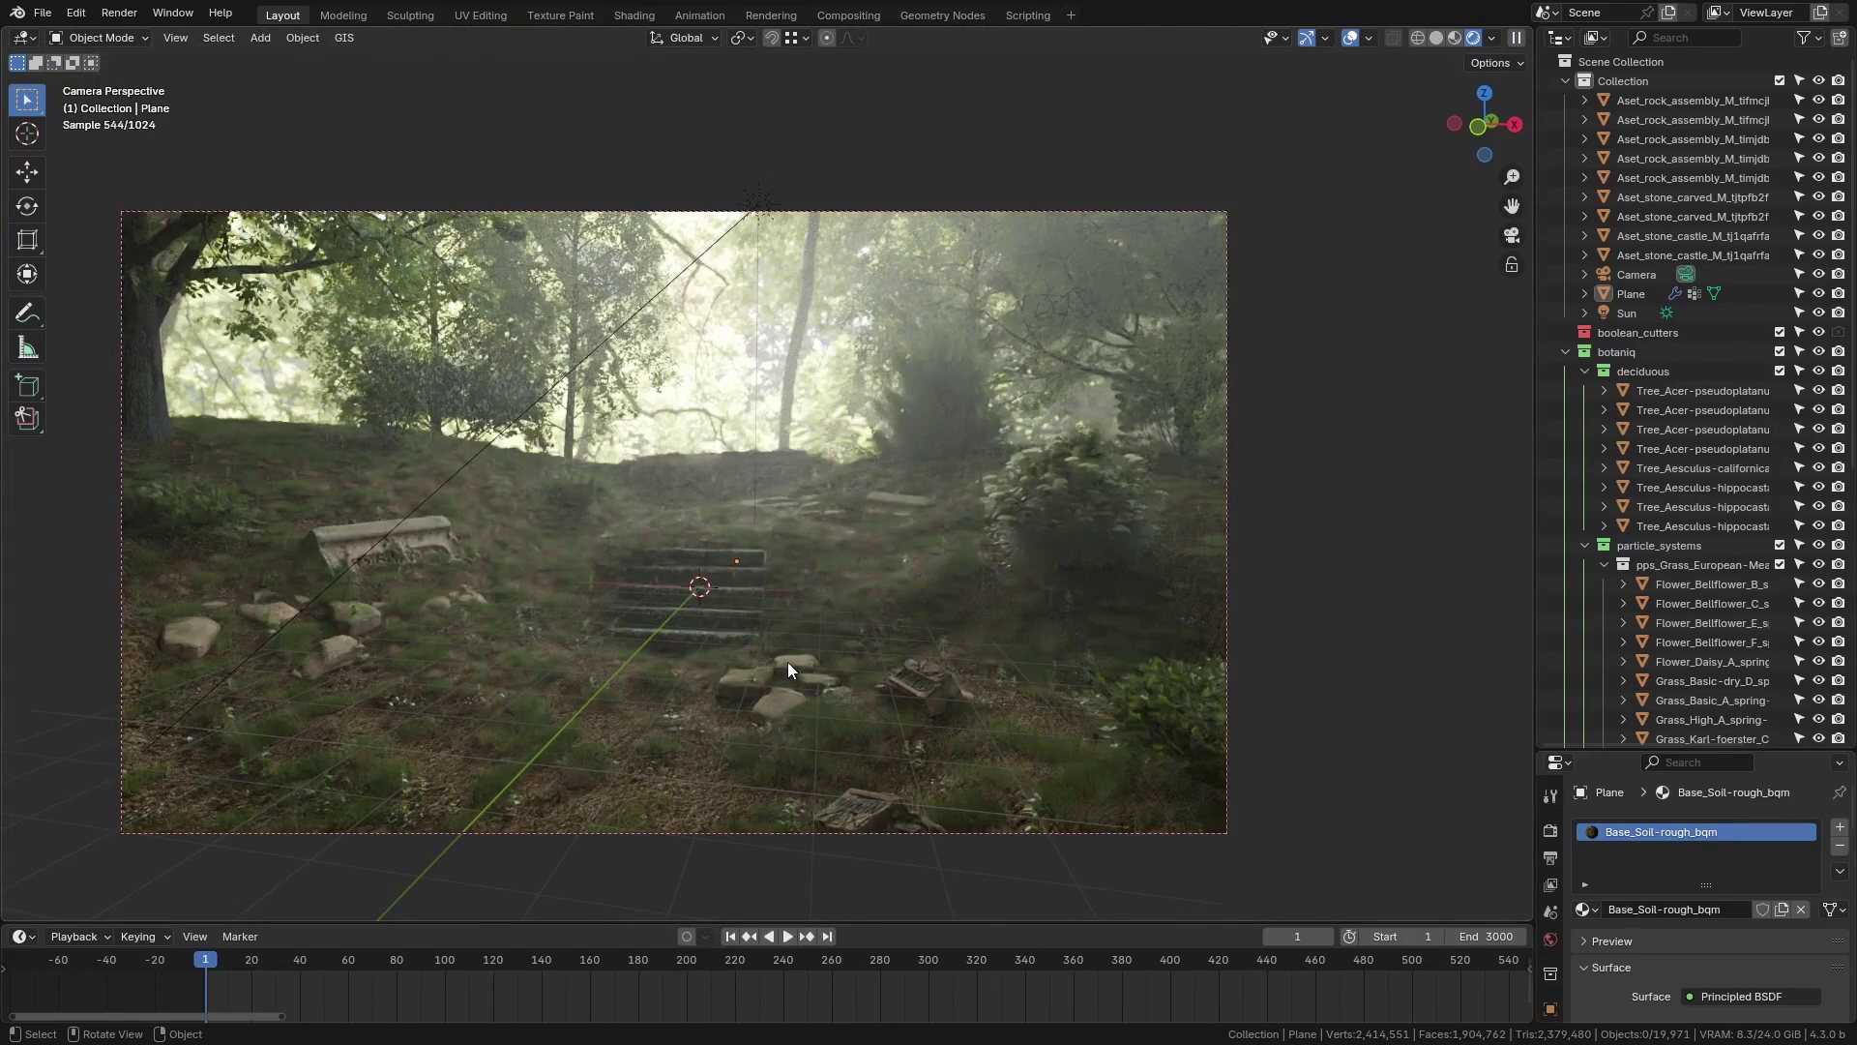
key("ctrl+alt+b")
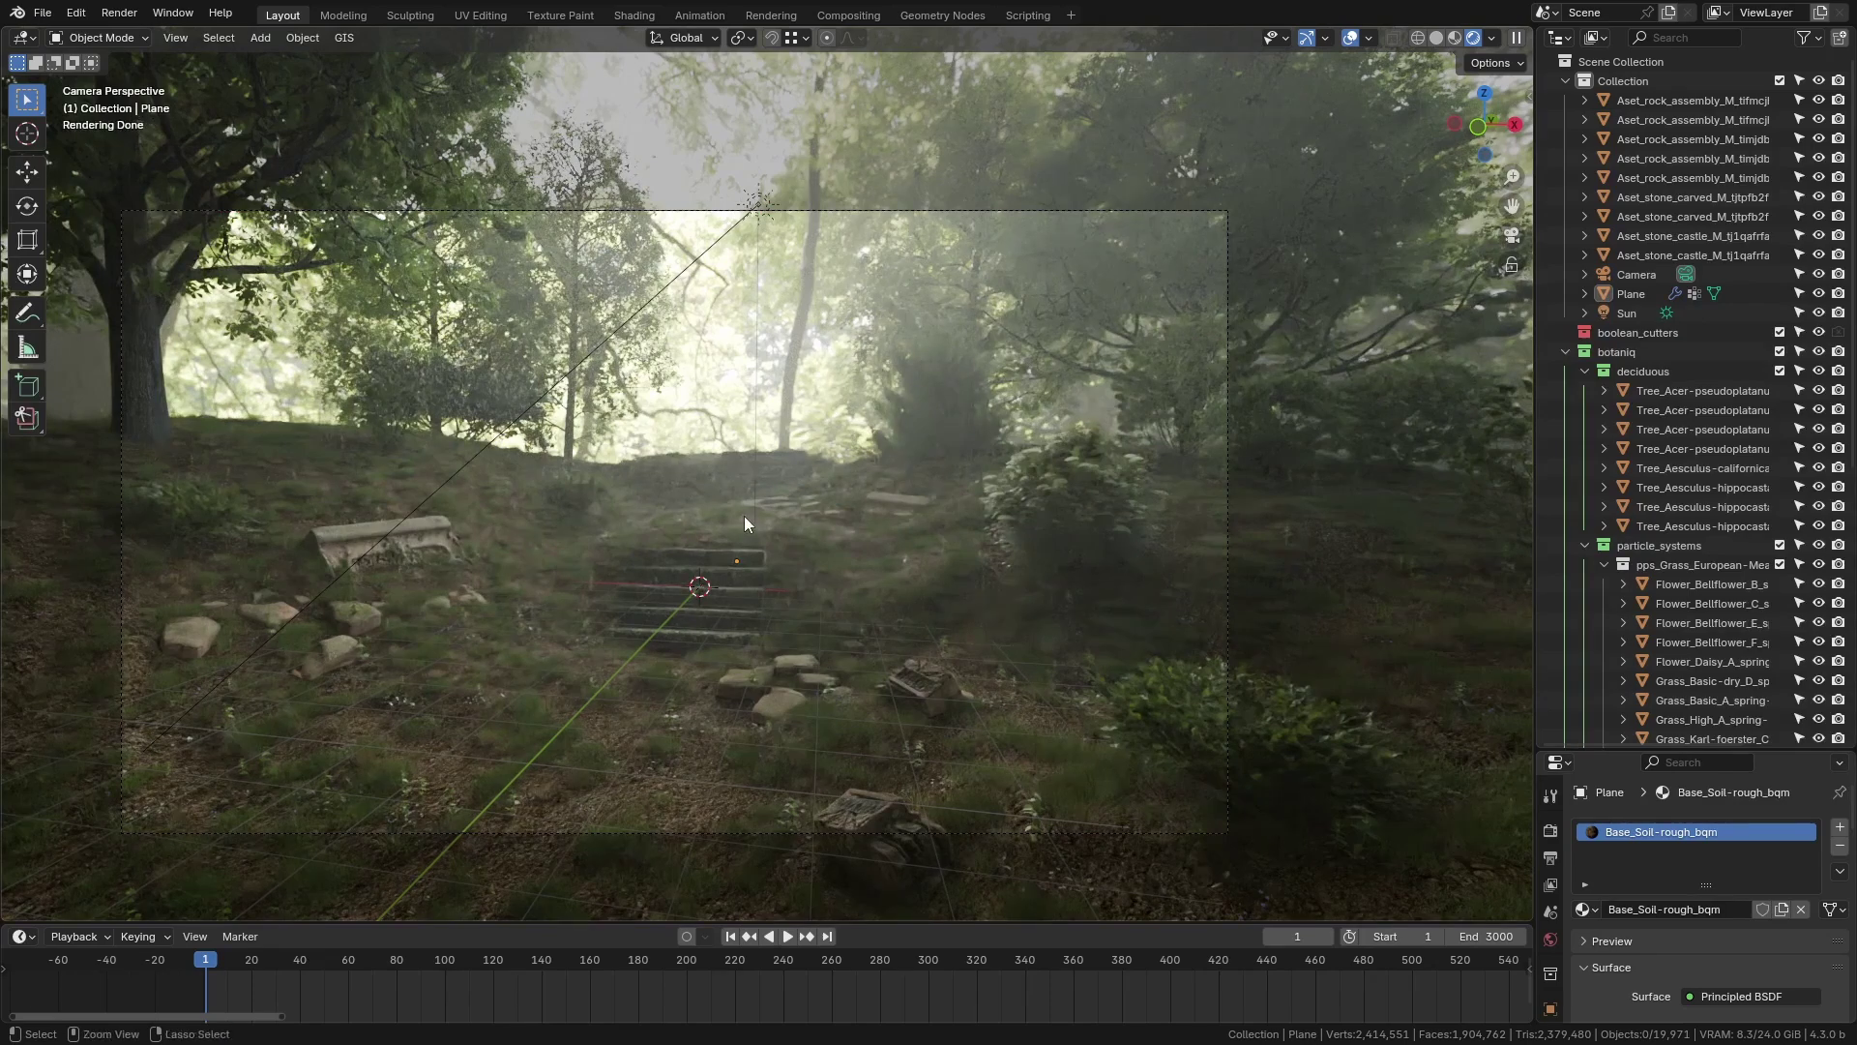
Define a render region around the long carved stone, render the image, inspect the result and close the render window.
key("ctrl+b")
left_click_drag(301, 412, 539, 703)
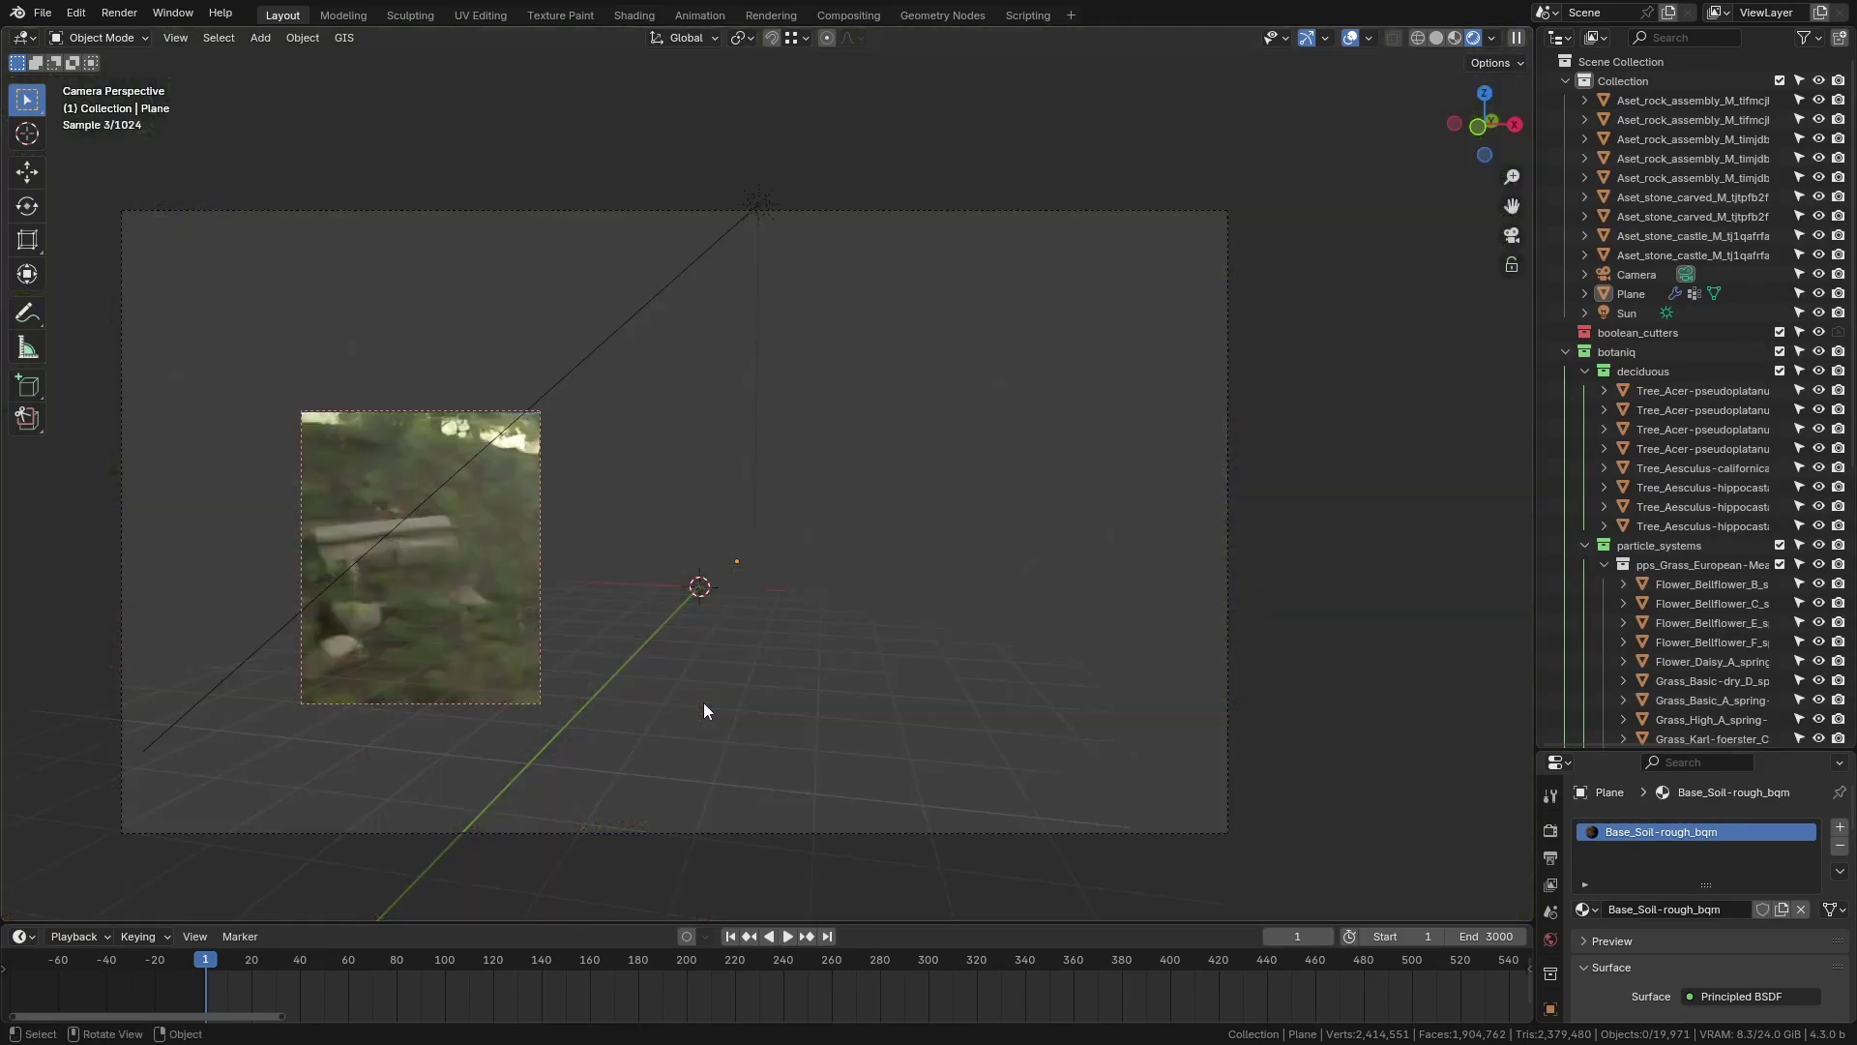
key("F12")
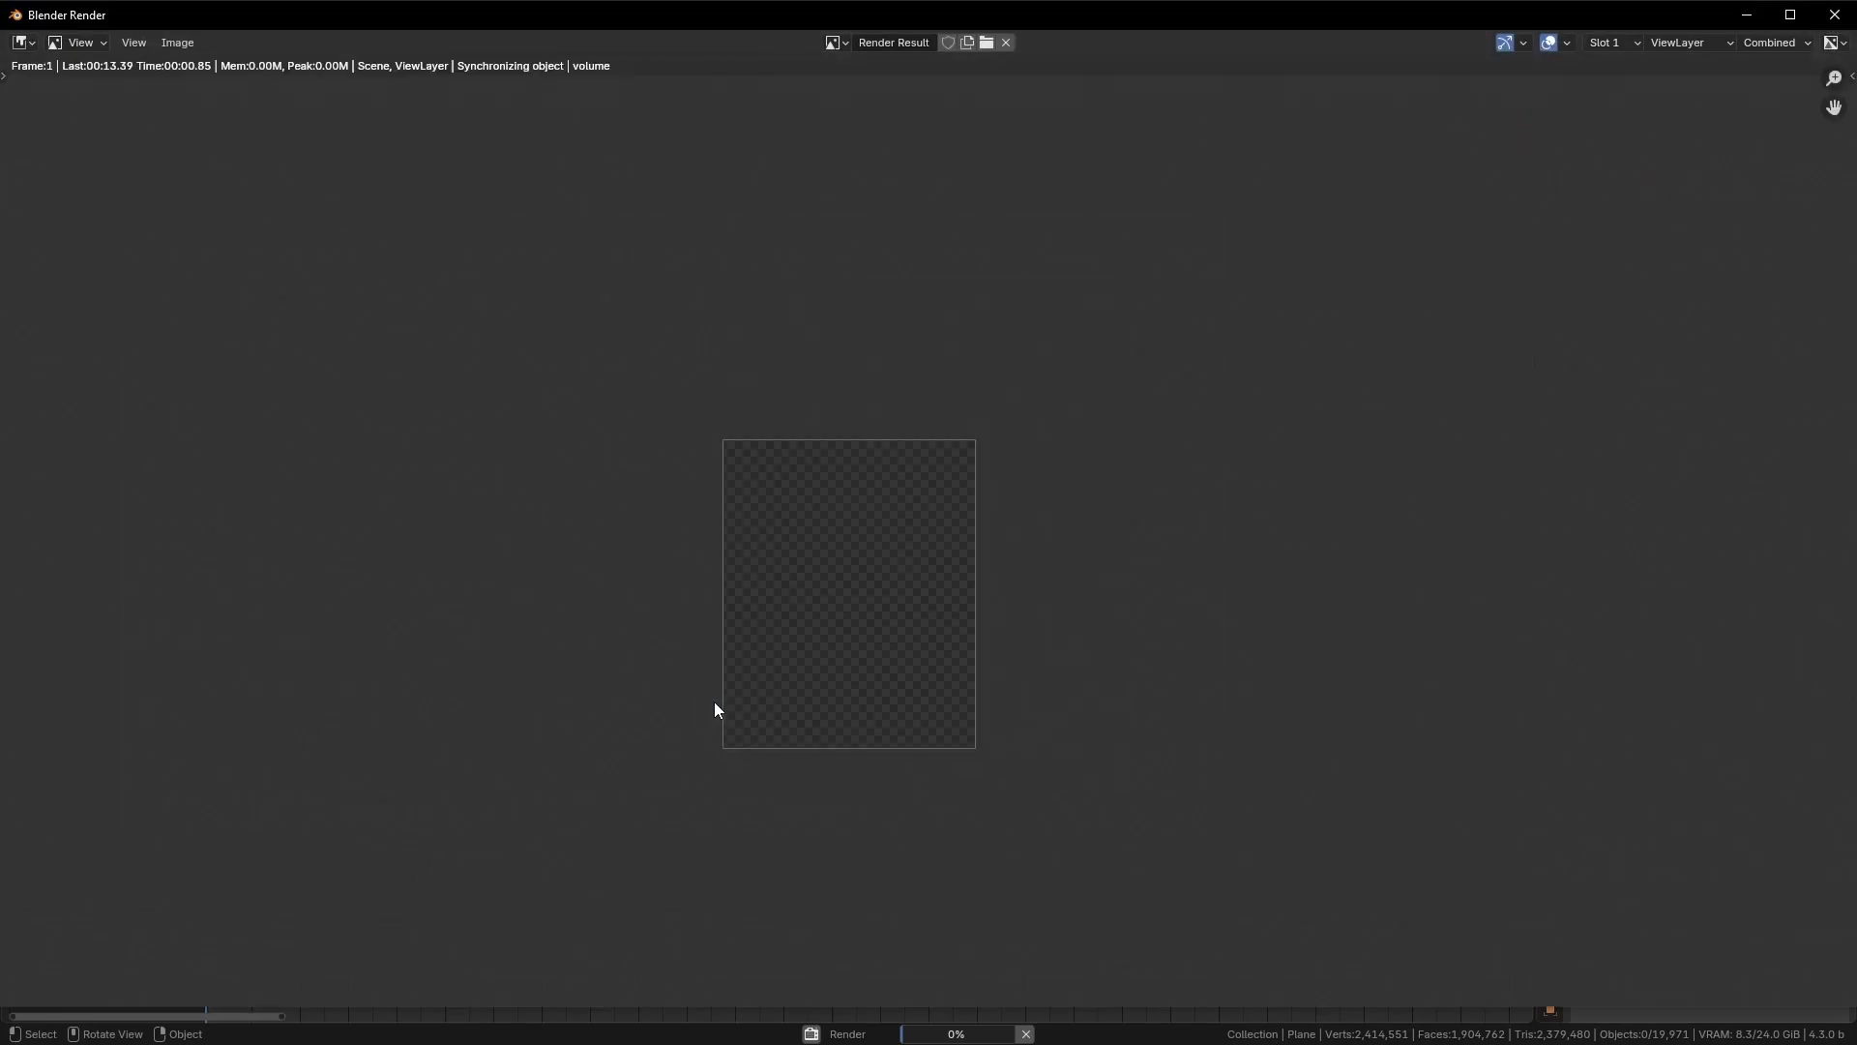
scroll(876, 602, "down", 2)
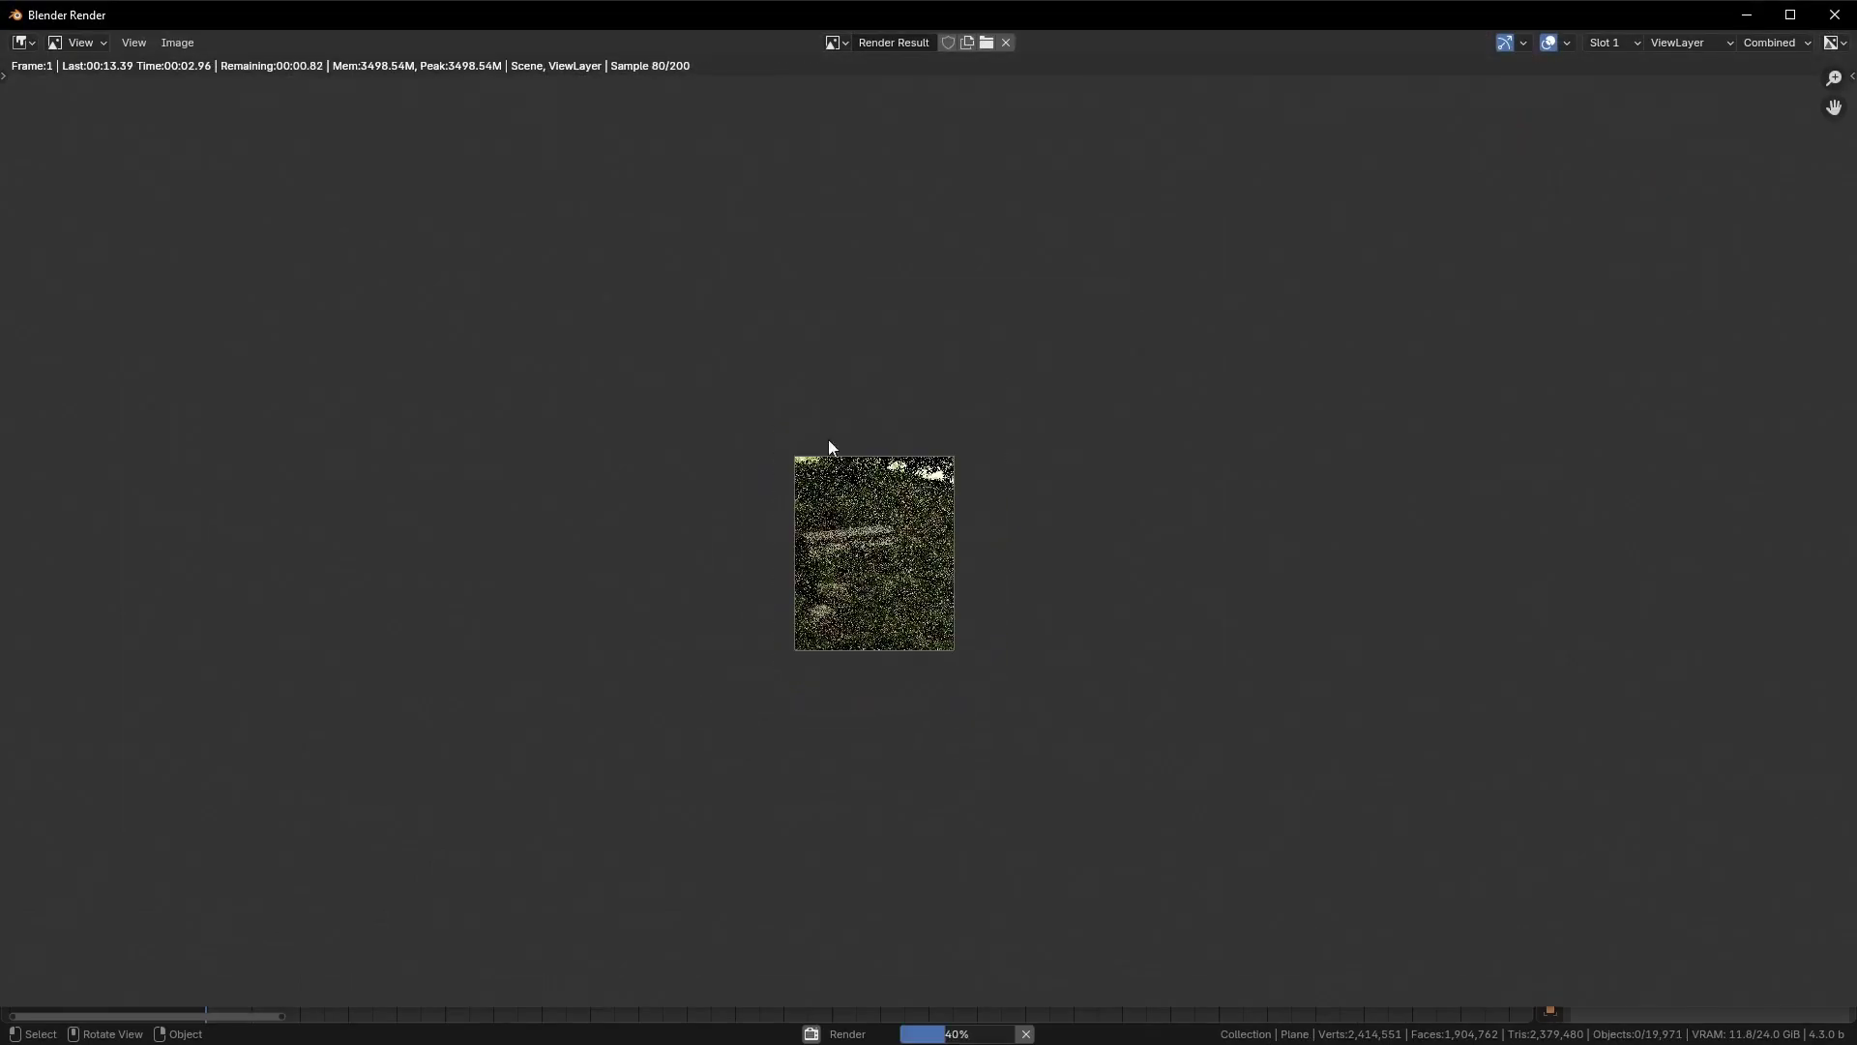
scroll(688, 611, "up", 2)
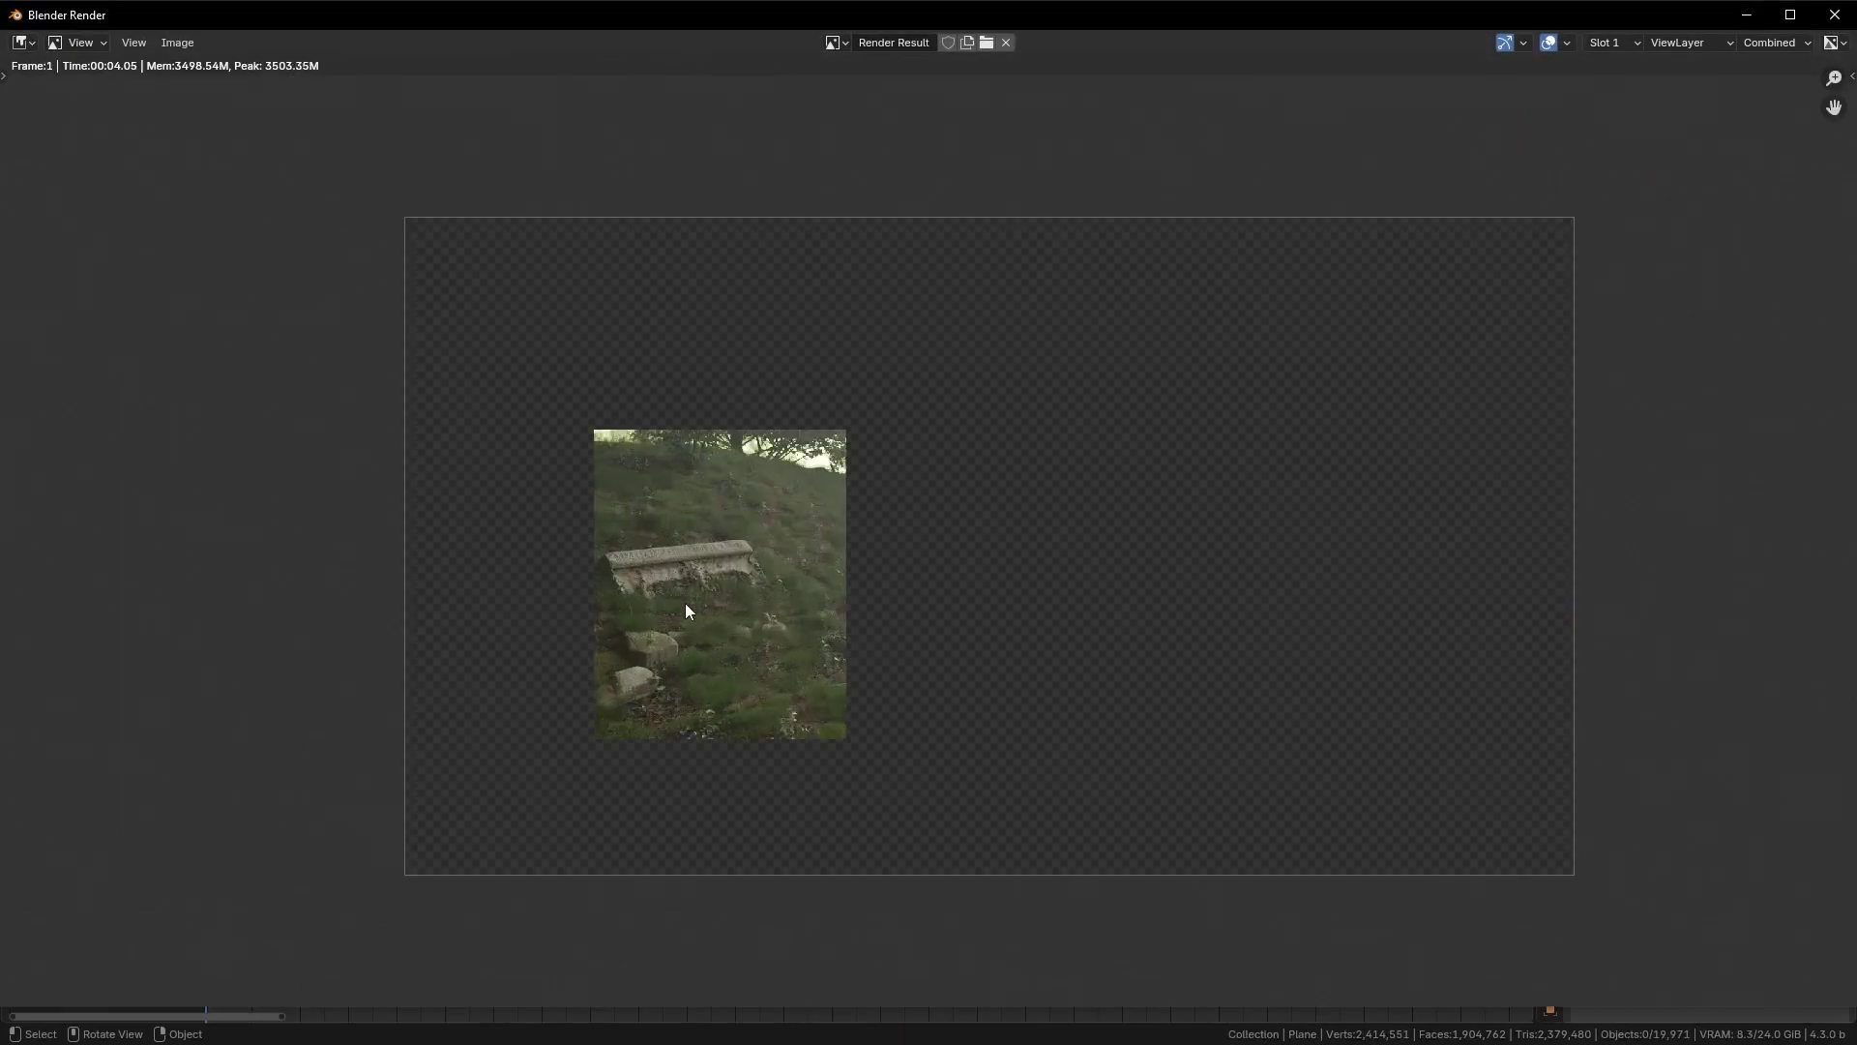
scroll(785, 627, "up", 1)
middle_click_drag(744, 612, 595, 622)
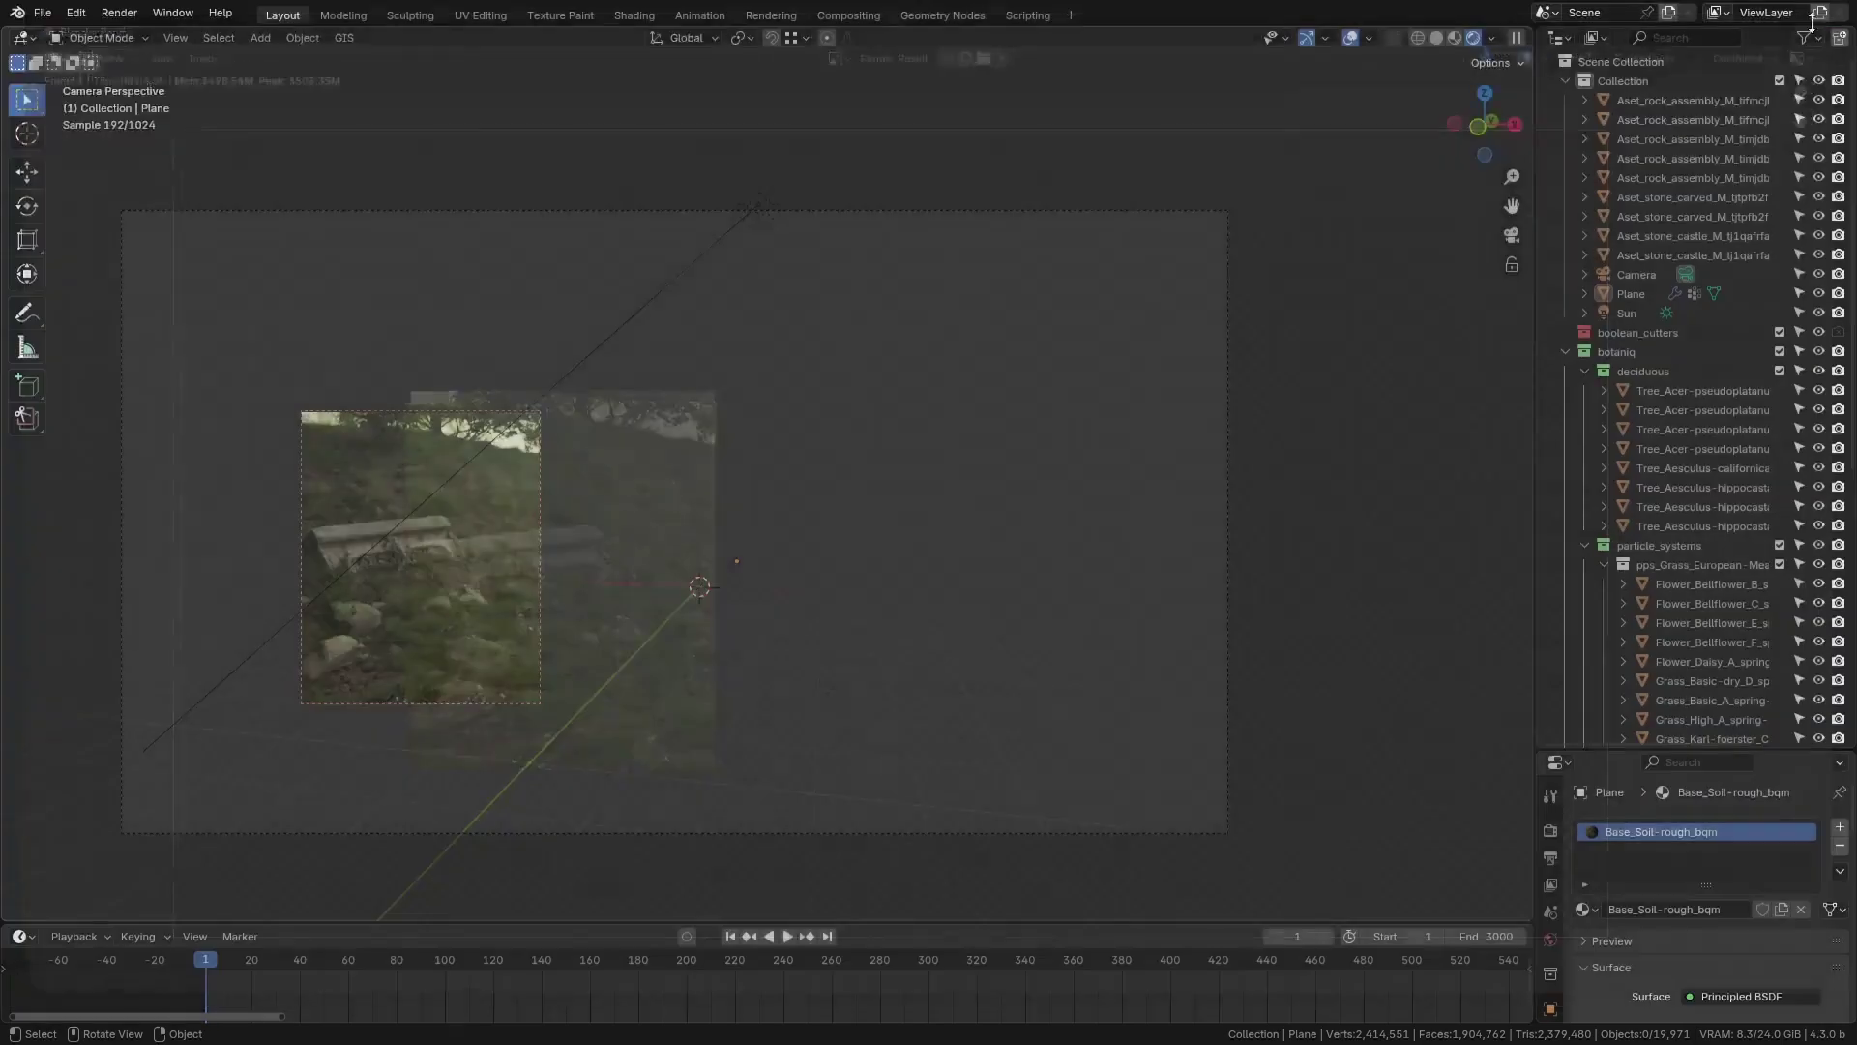
left_click(1834, 15)
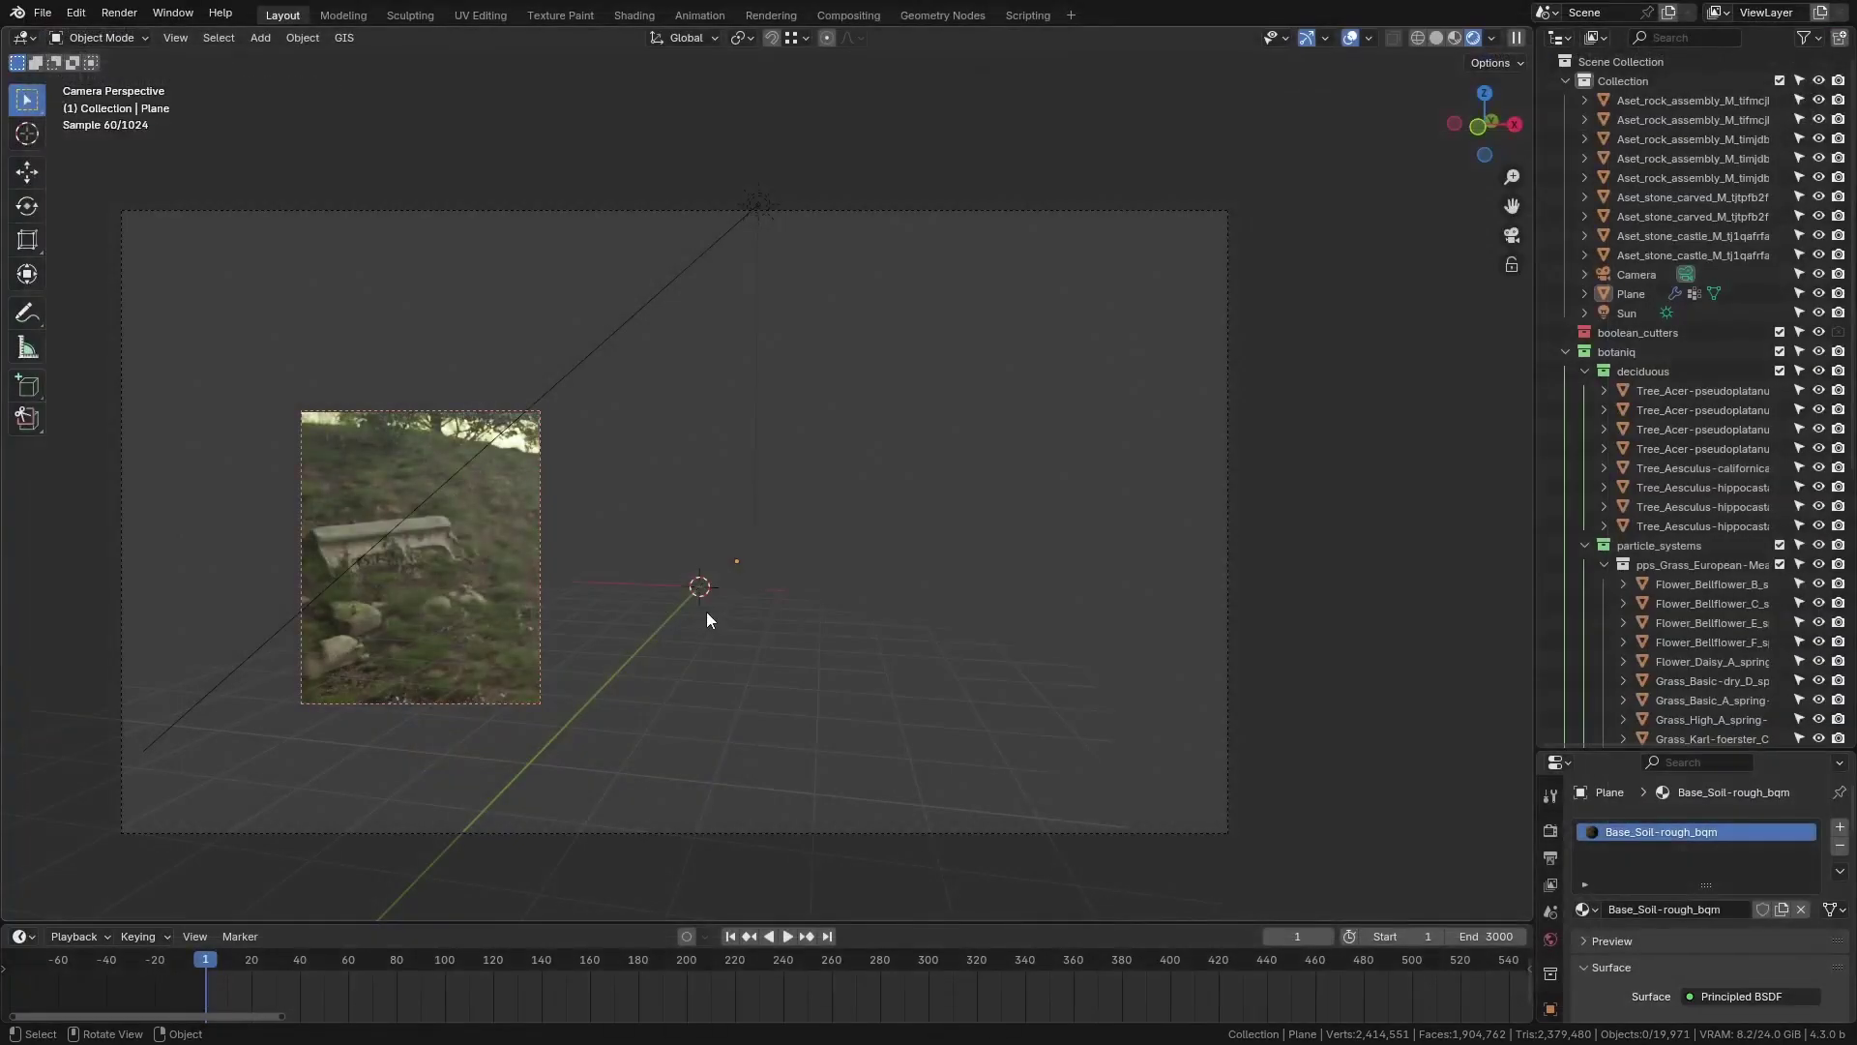
Remove the render region around the carved stone so the whole viewport renders in camera view.
key("ctrl+b")
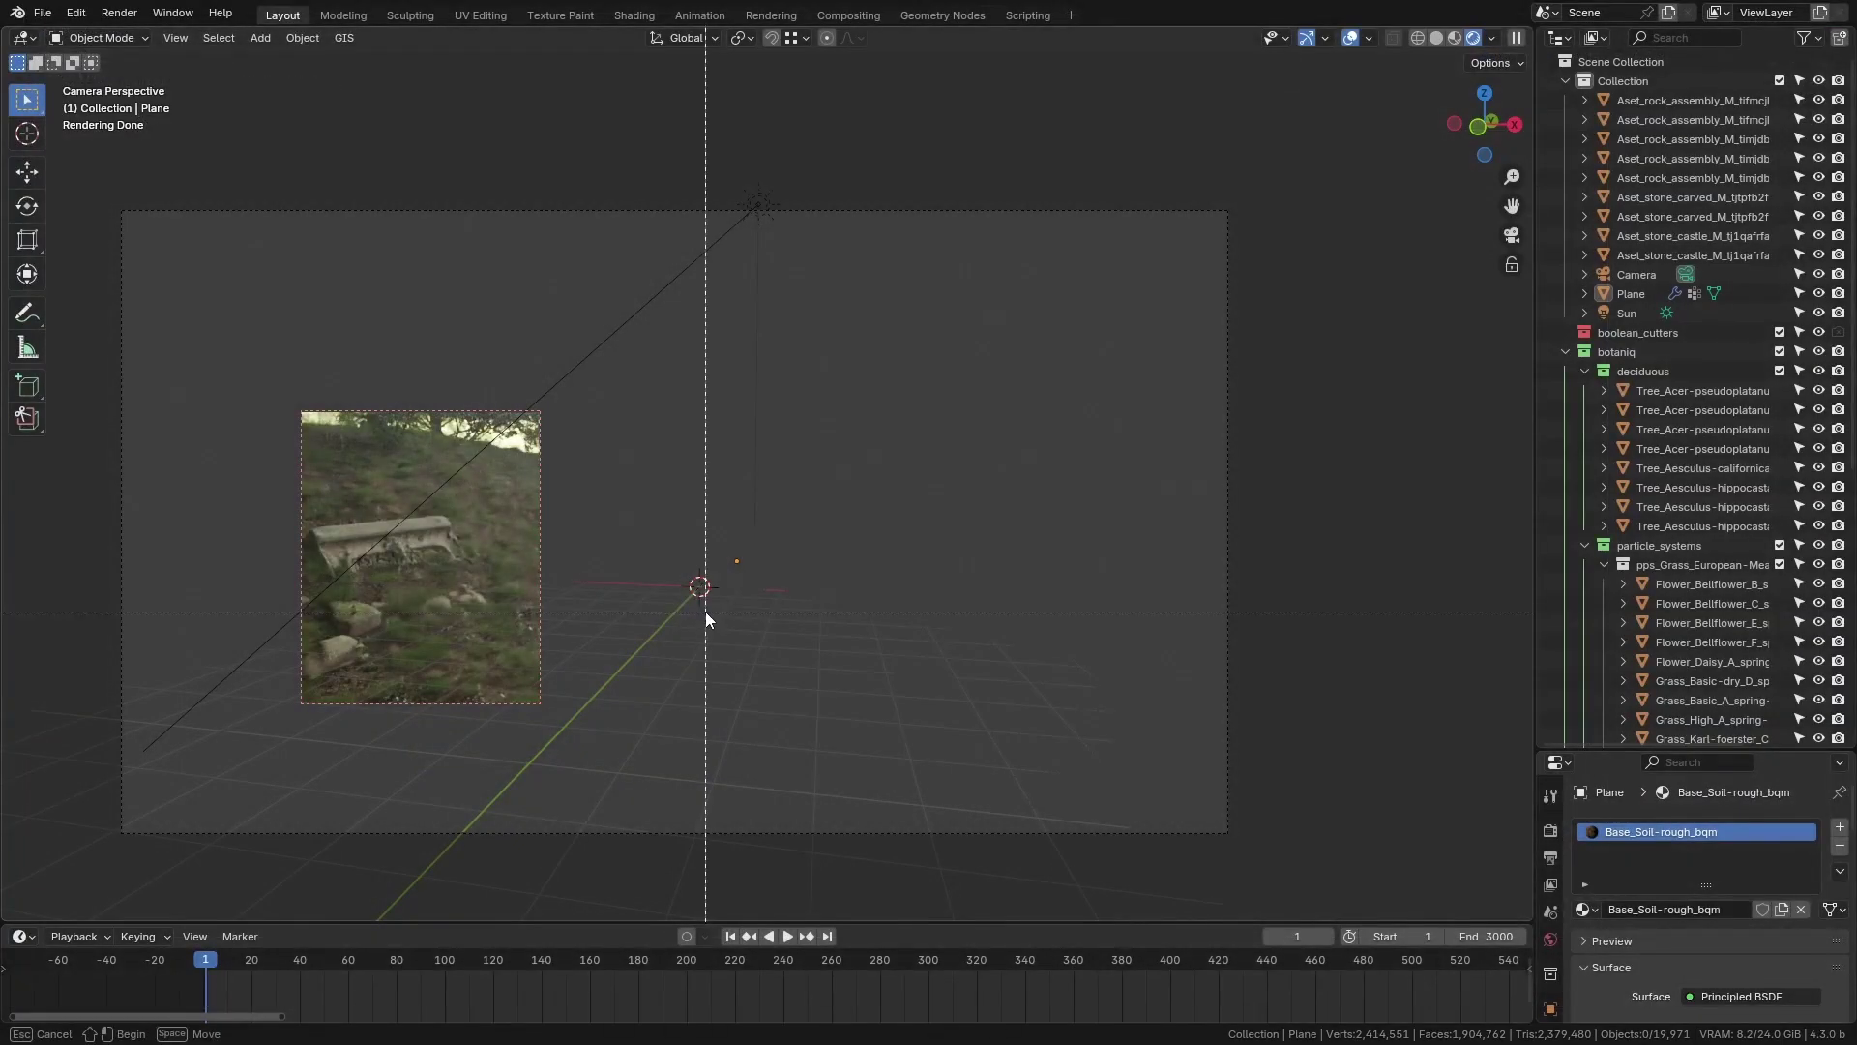
left_click(705, 611)
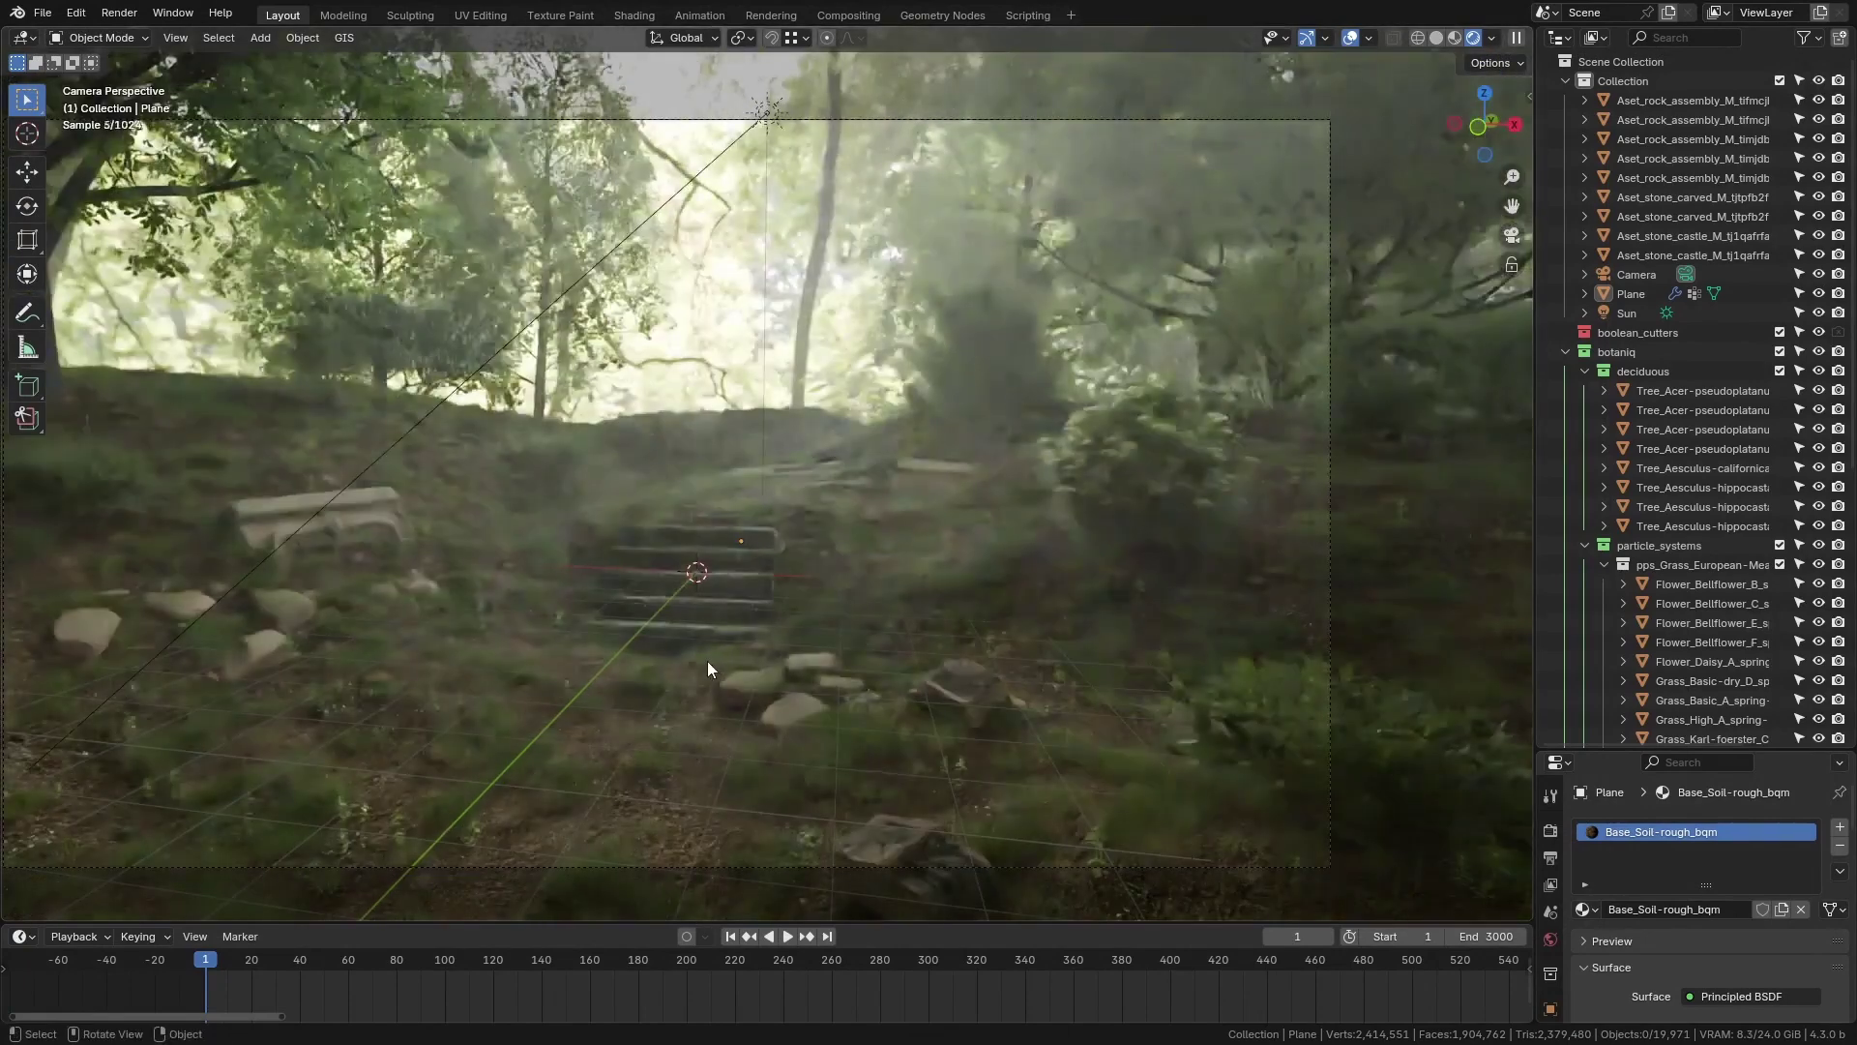
scroll(710, 660, "down", 1)
scroll(677, 627, "up", 2)
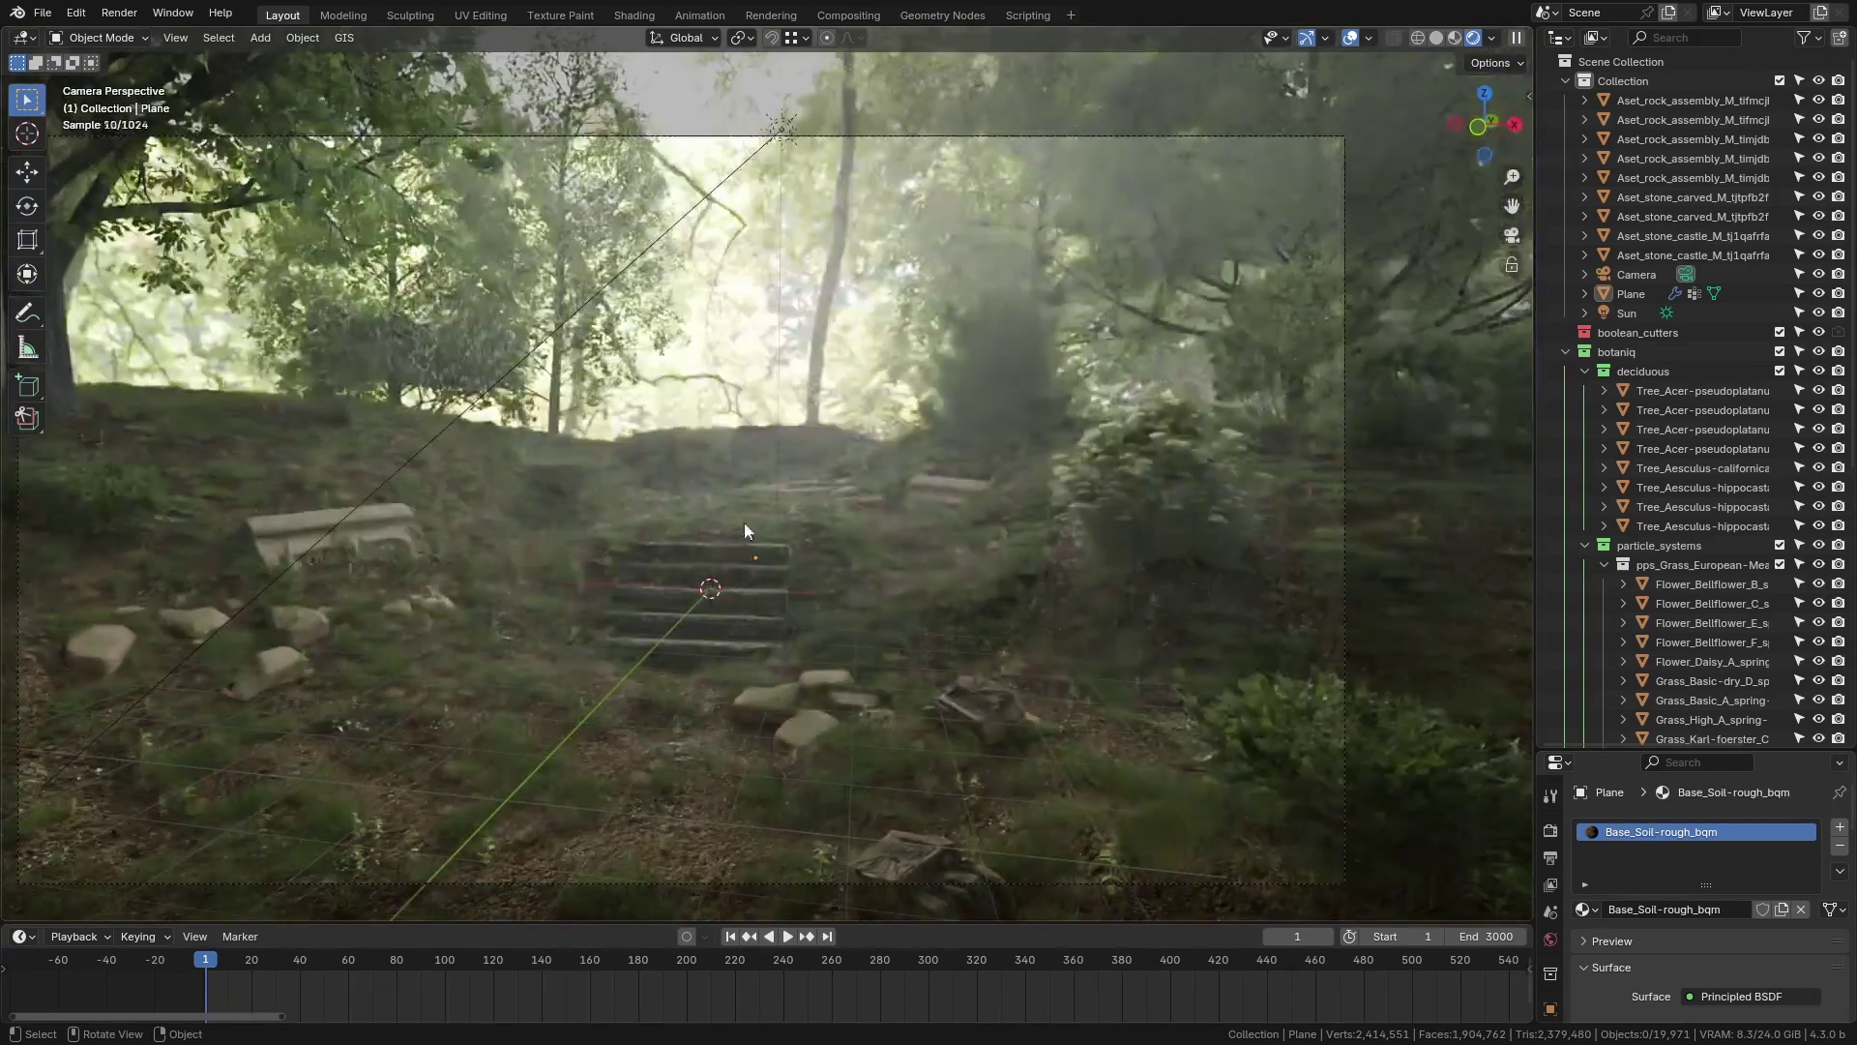
scroll(681, 619, "up", 2)
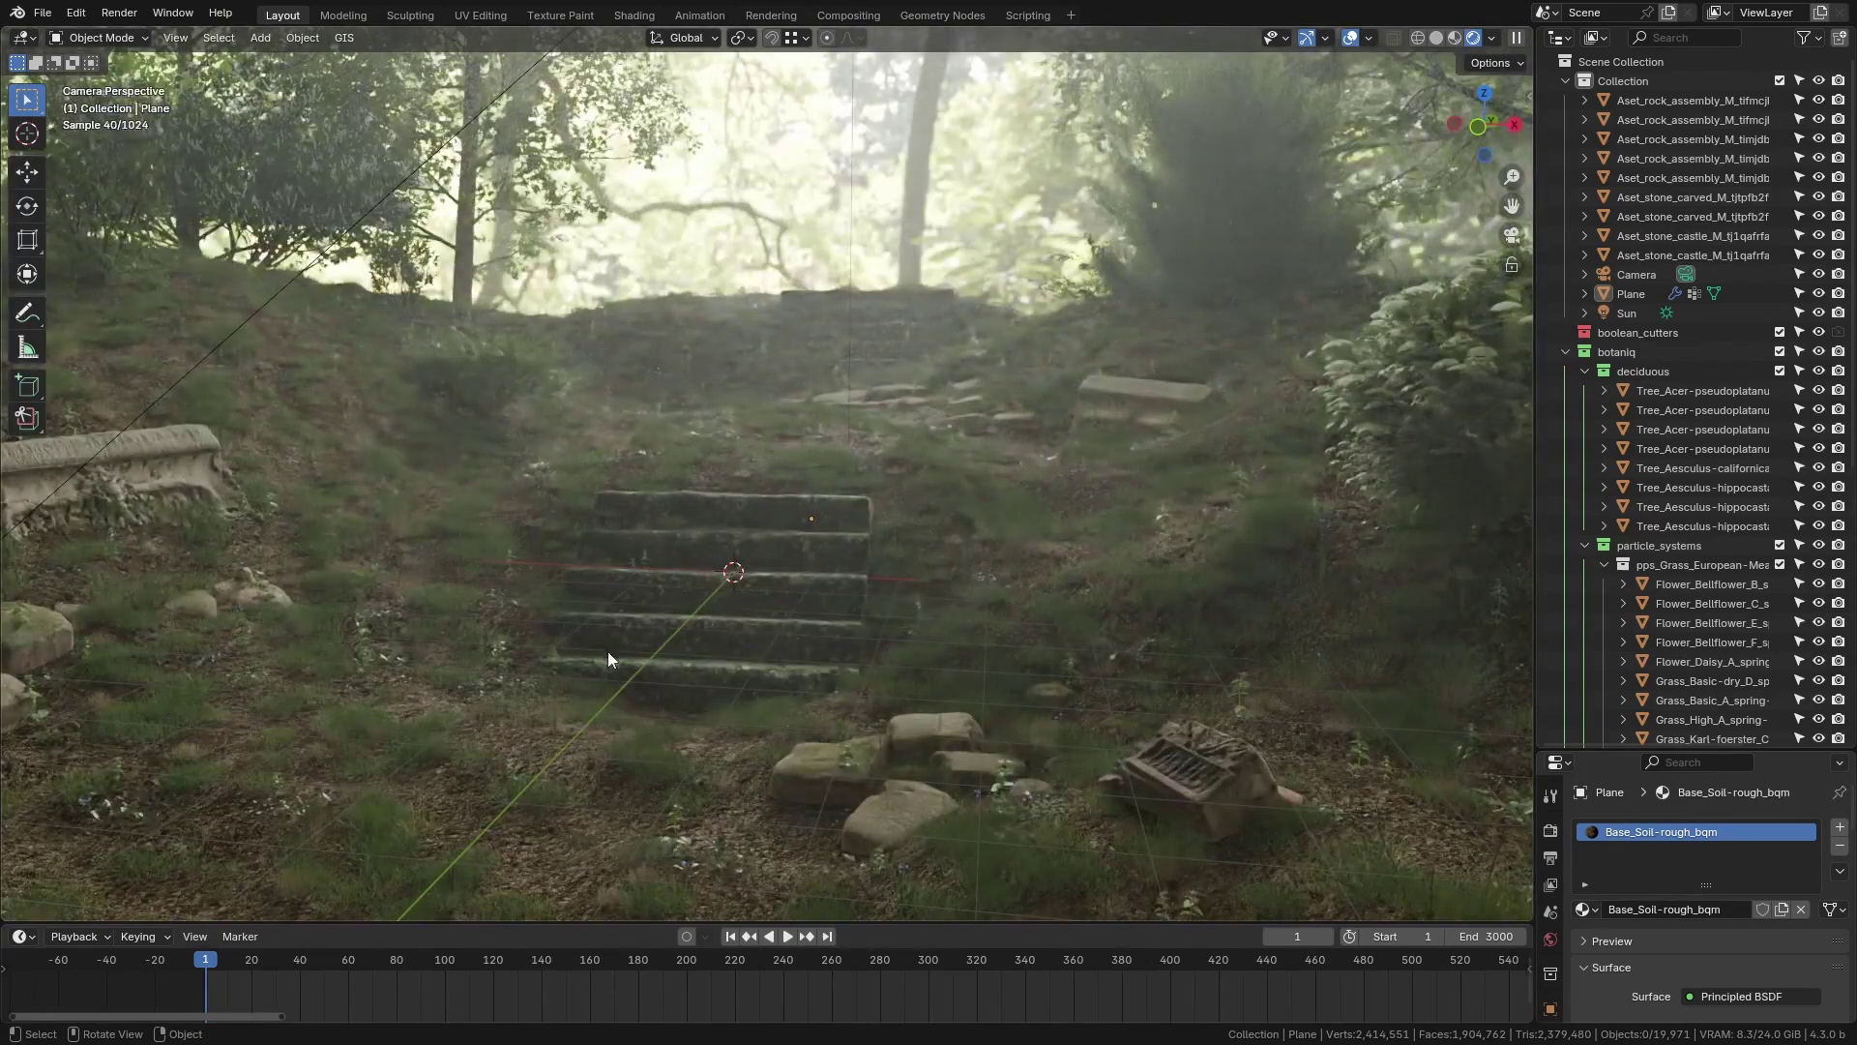
scroll(795, 503, "down", 3)
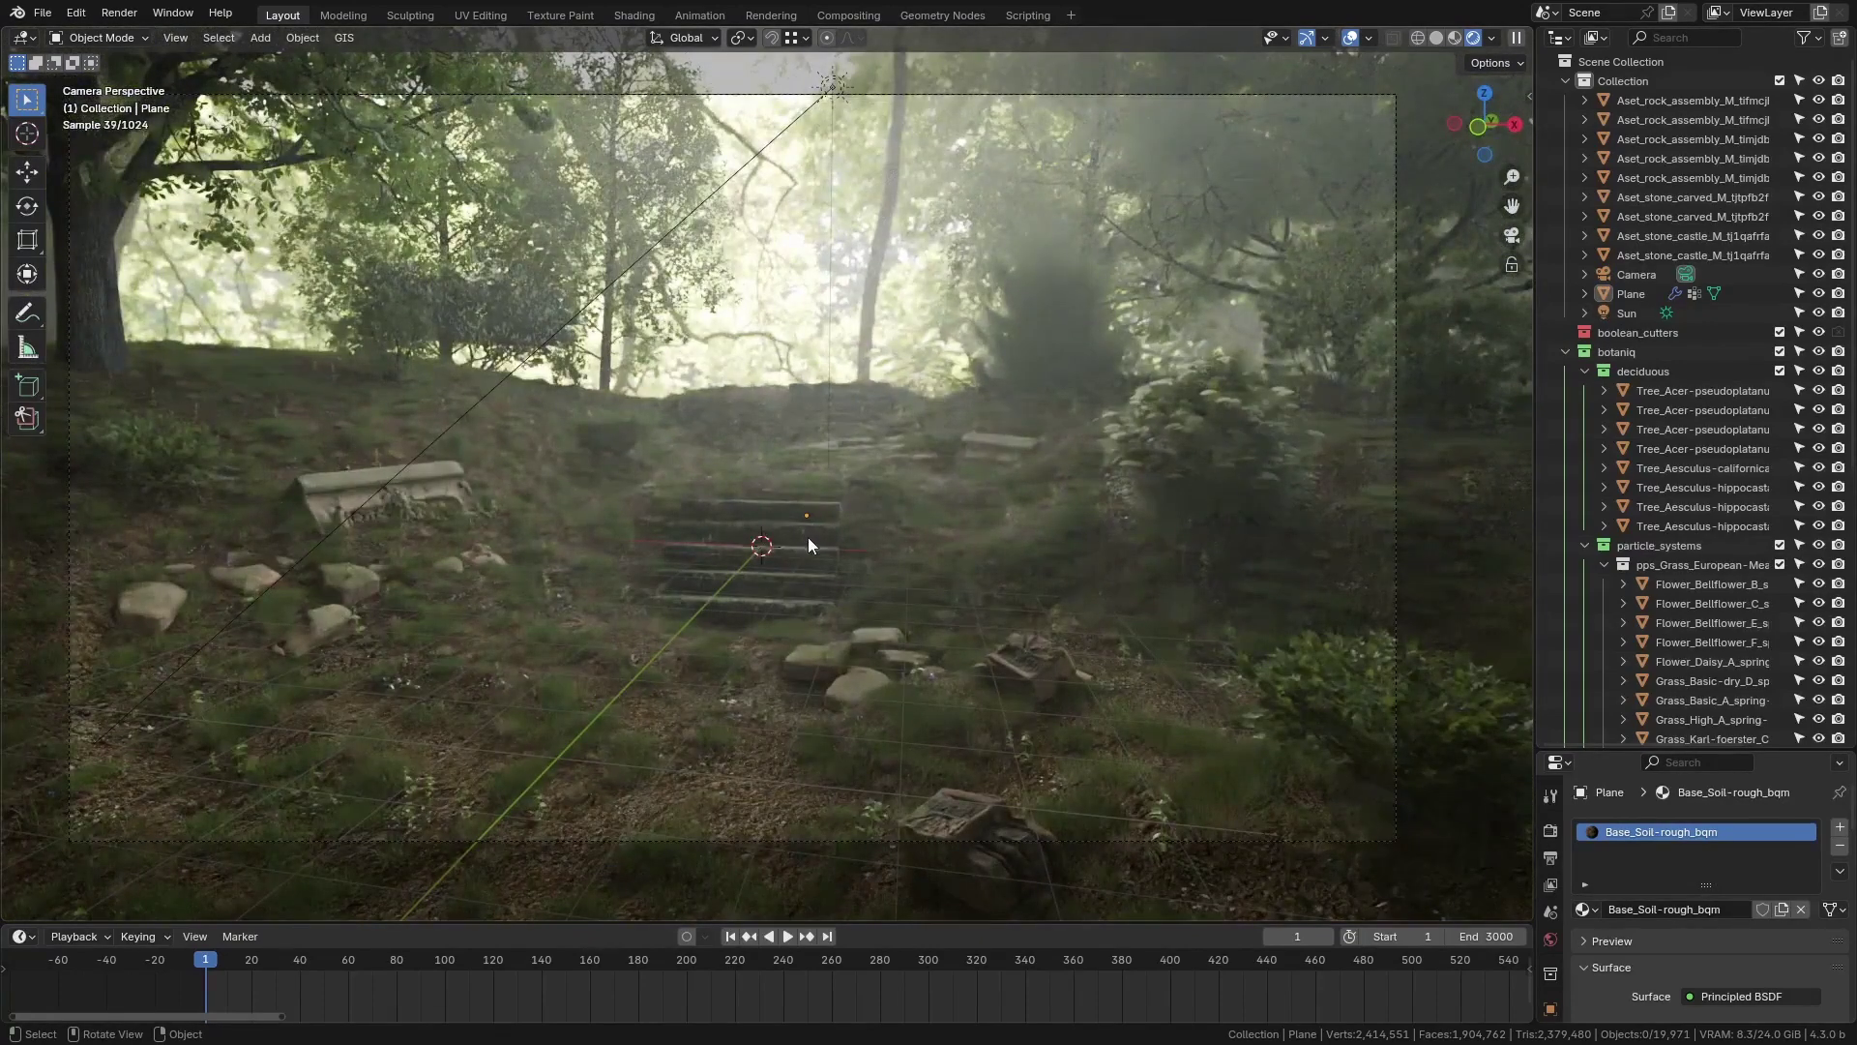
Limit the rendered preview to a rectangular region around the staircase.
key("ctrl+b")
left_click_drag(597, 439, 888, 676)
scroll(791, 495, "up", 2)
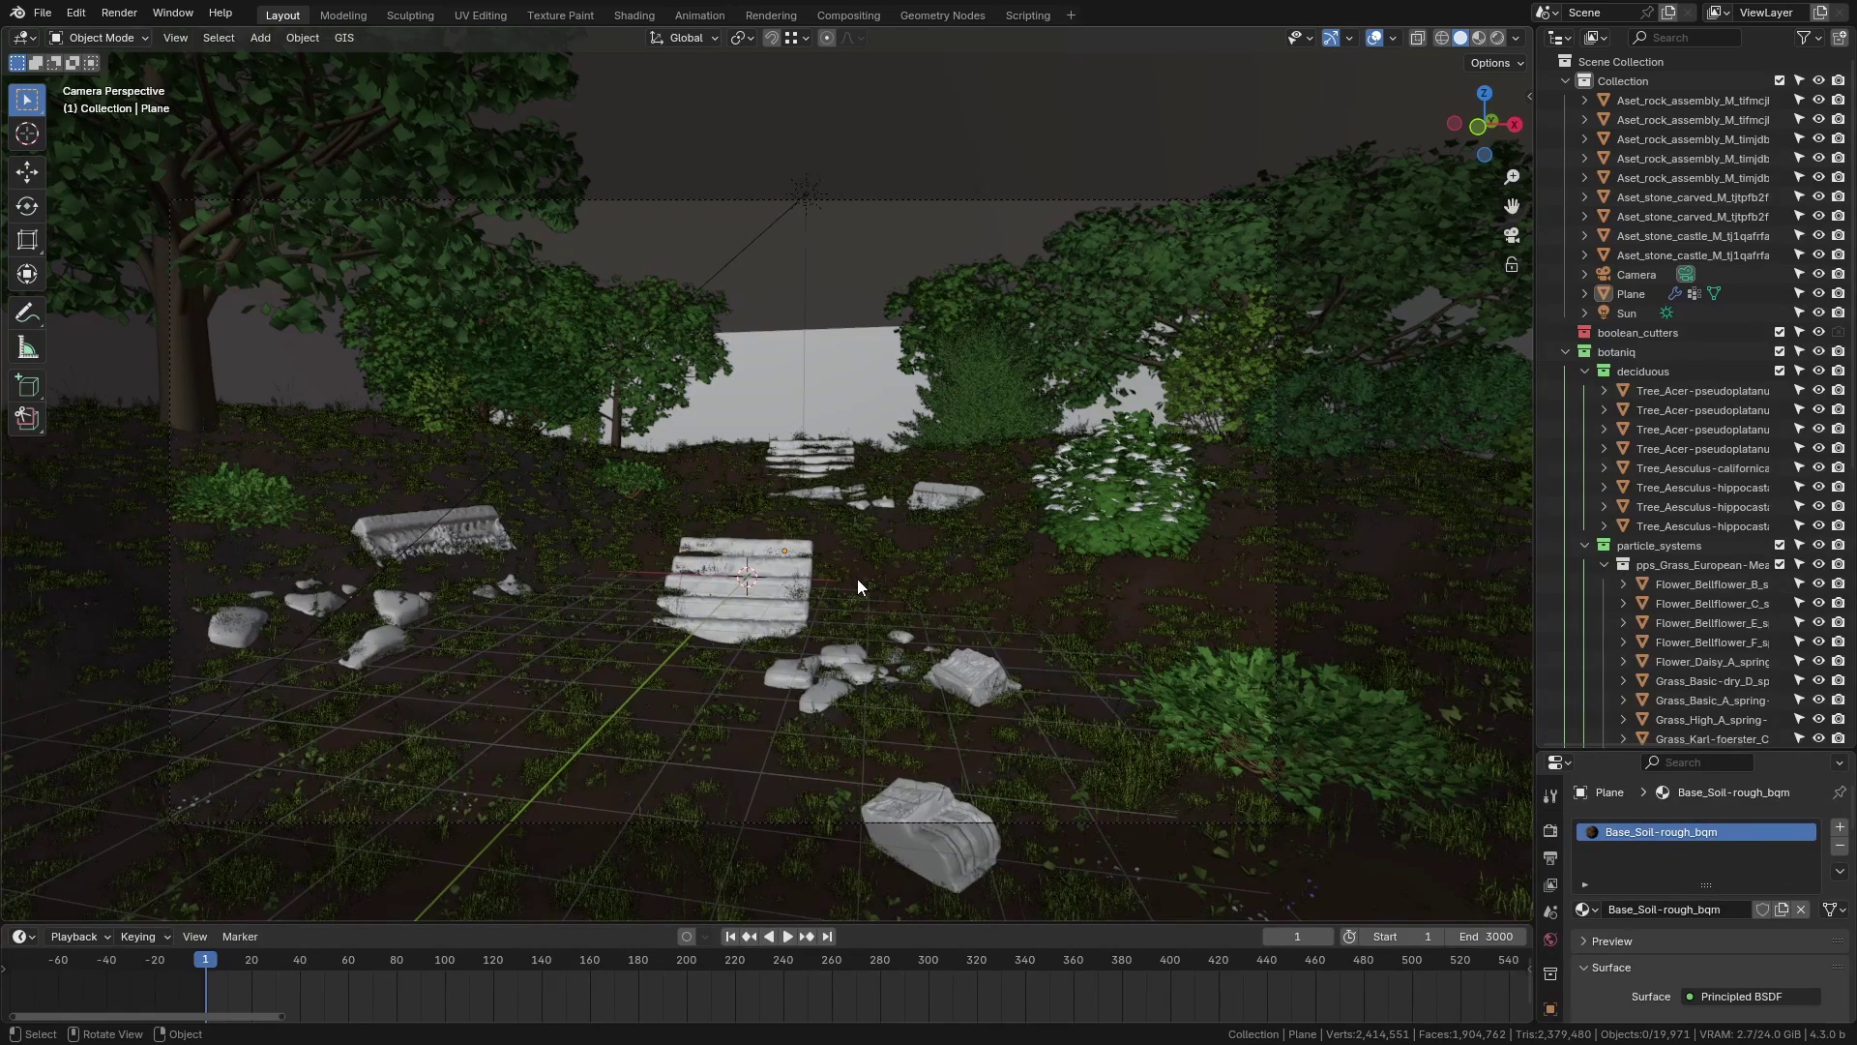
Clip the solid-shaded viewport to a tall strip around the staircase, inspect the clipped scene from another angle, and remove the clipping.
key("b")
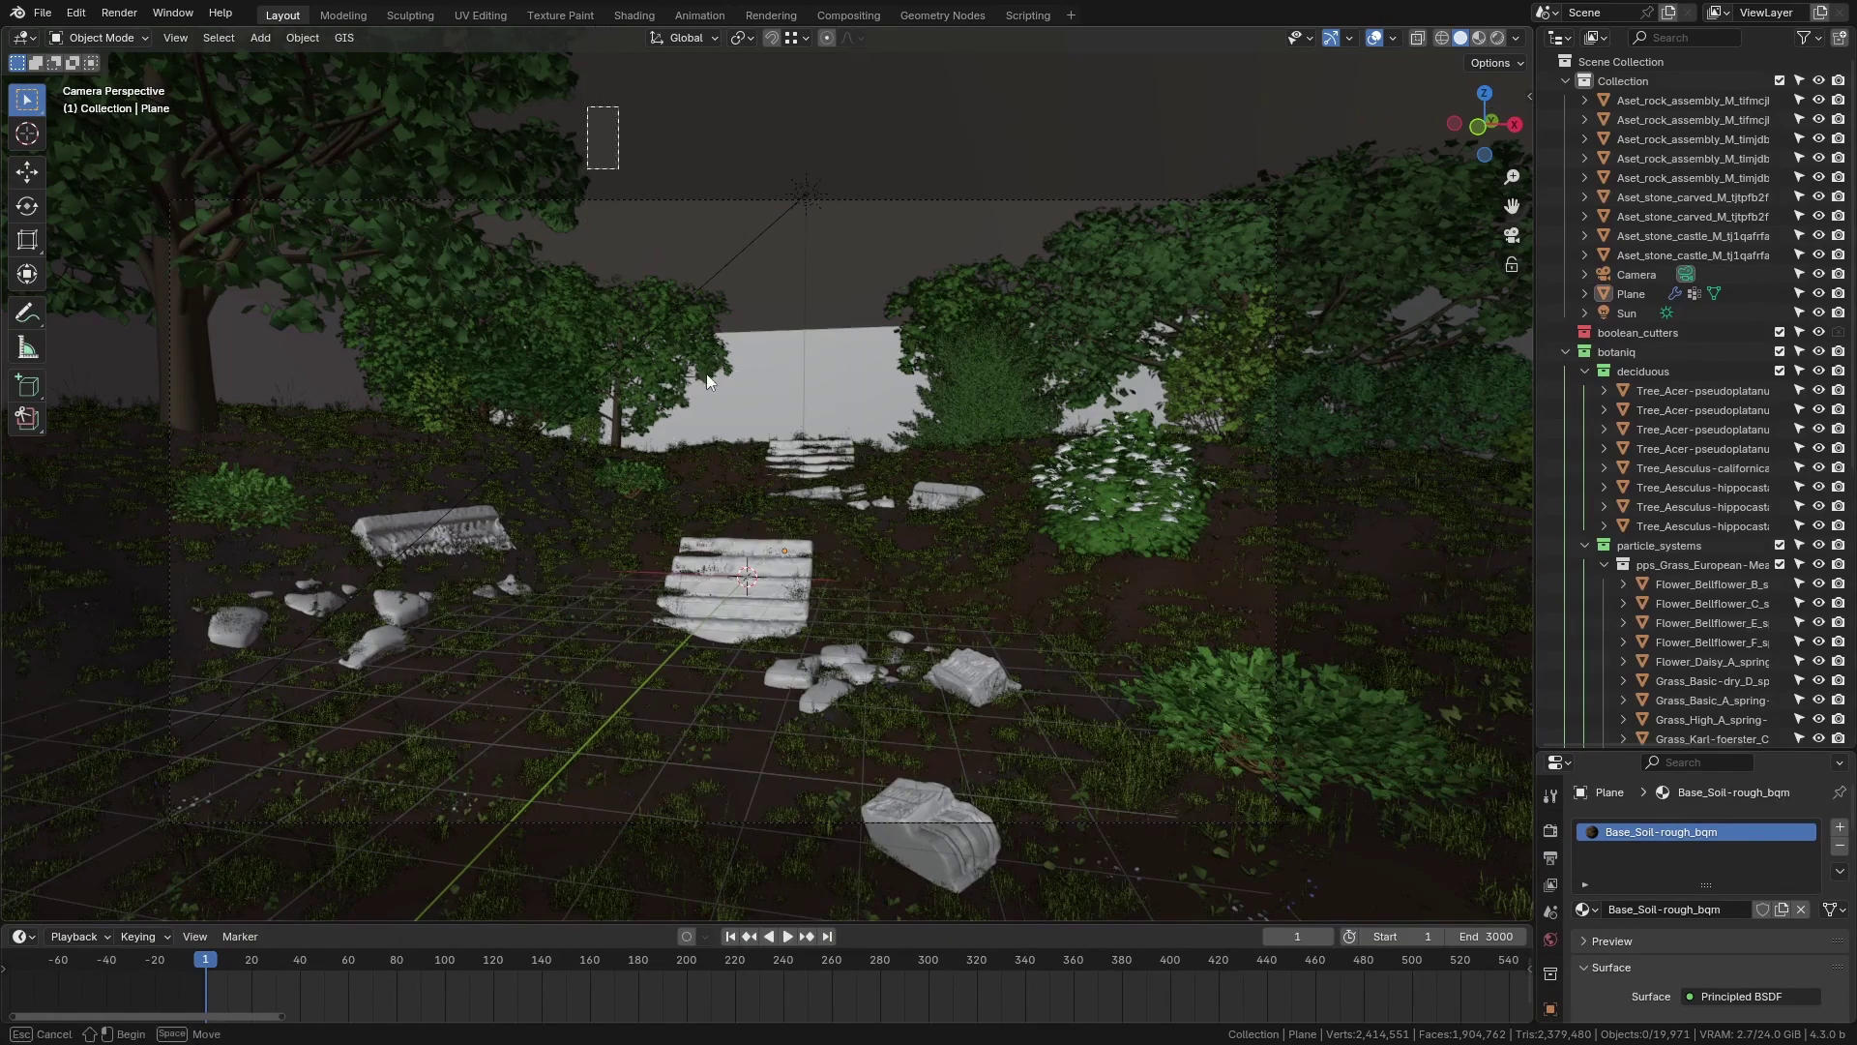
left_click_drag(587, 106, 954, 1024)
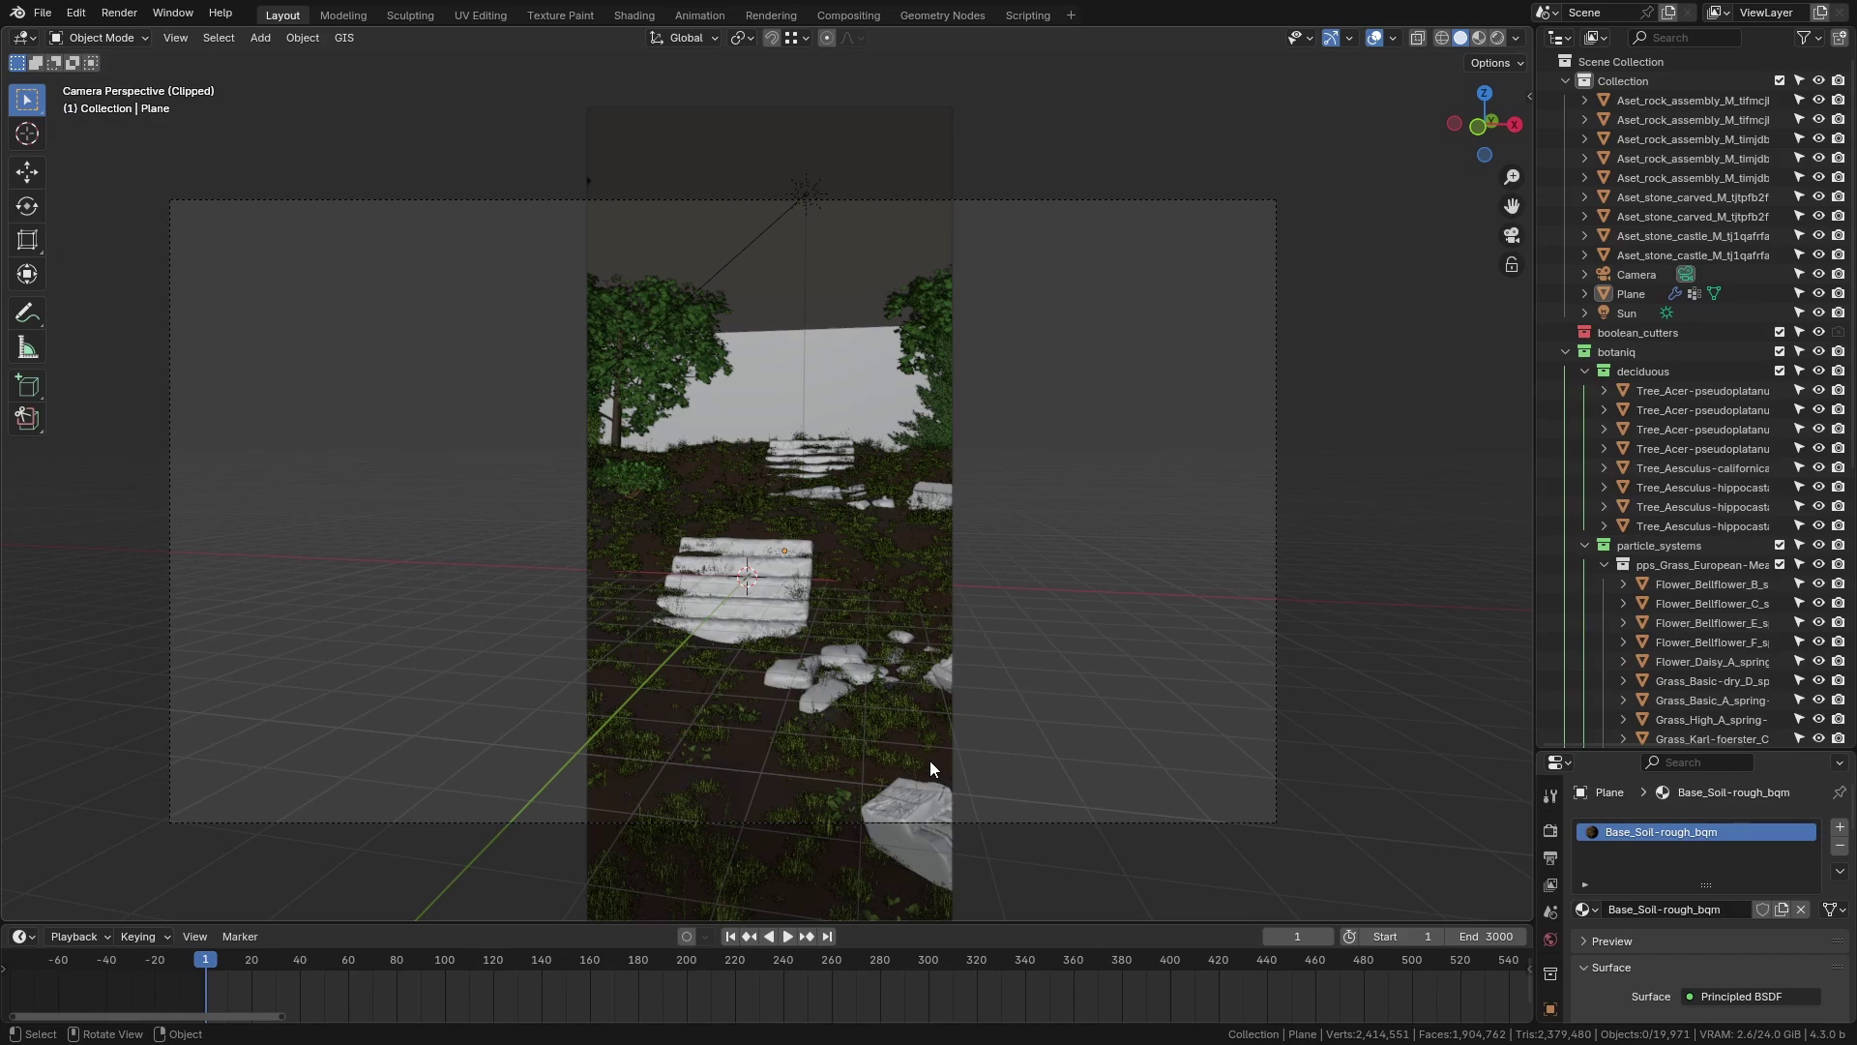
middle_click_drag(859, 515, 877, 478)
key("KP_0")
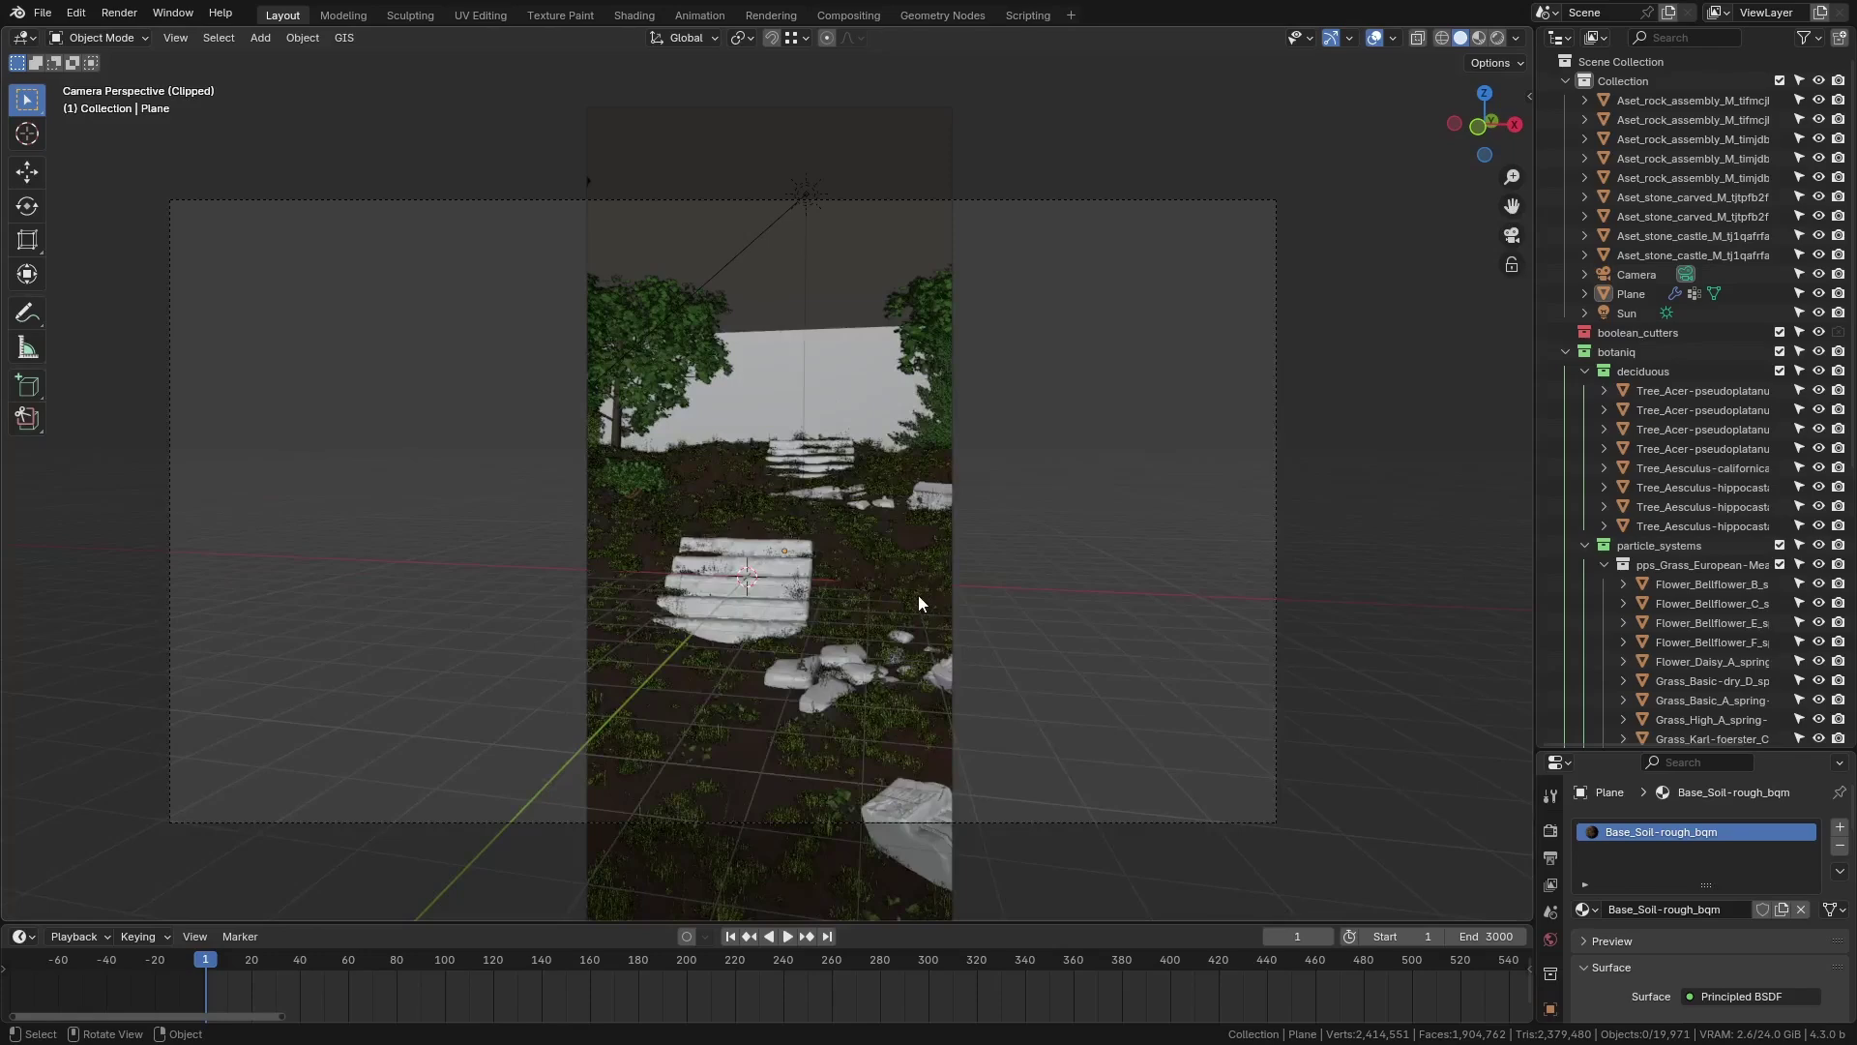
scroll(920, 599, "down", 2)
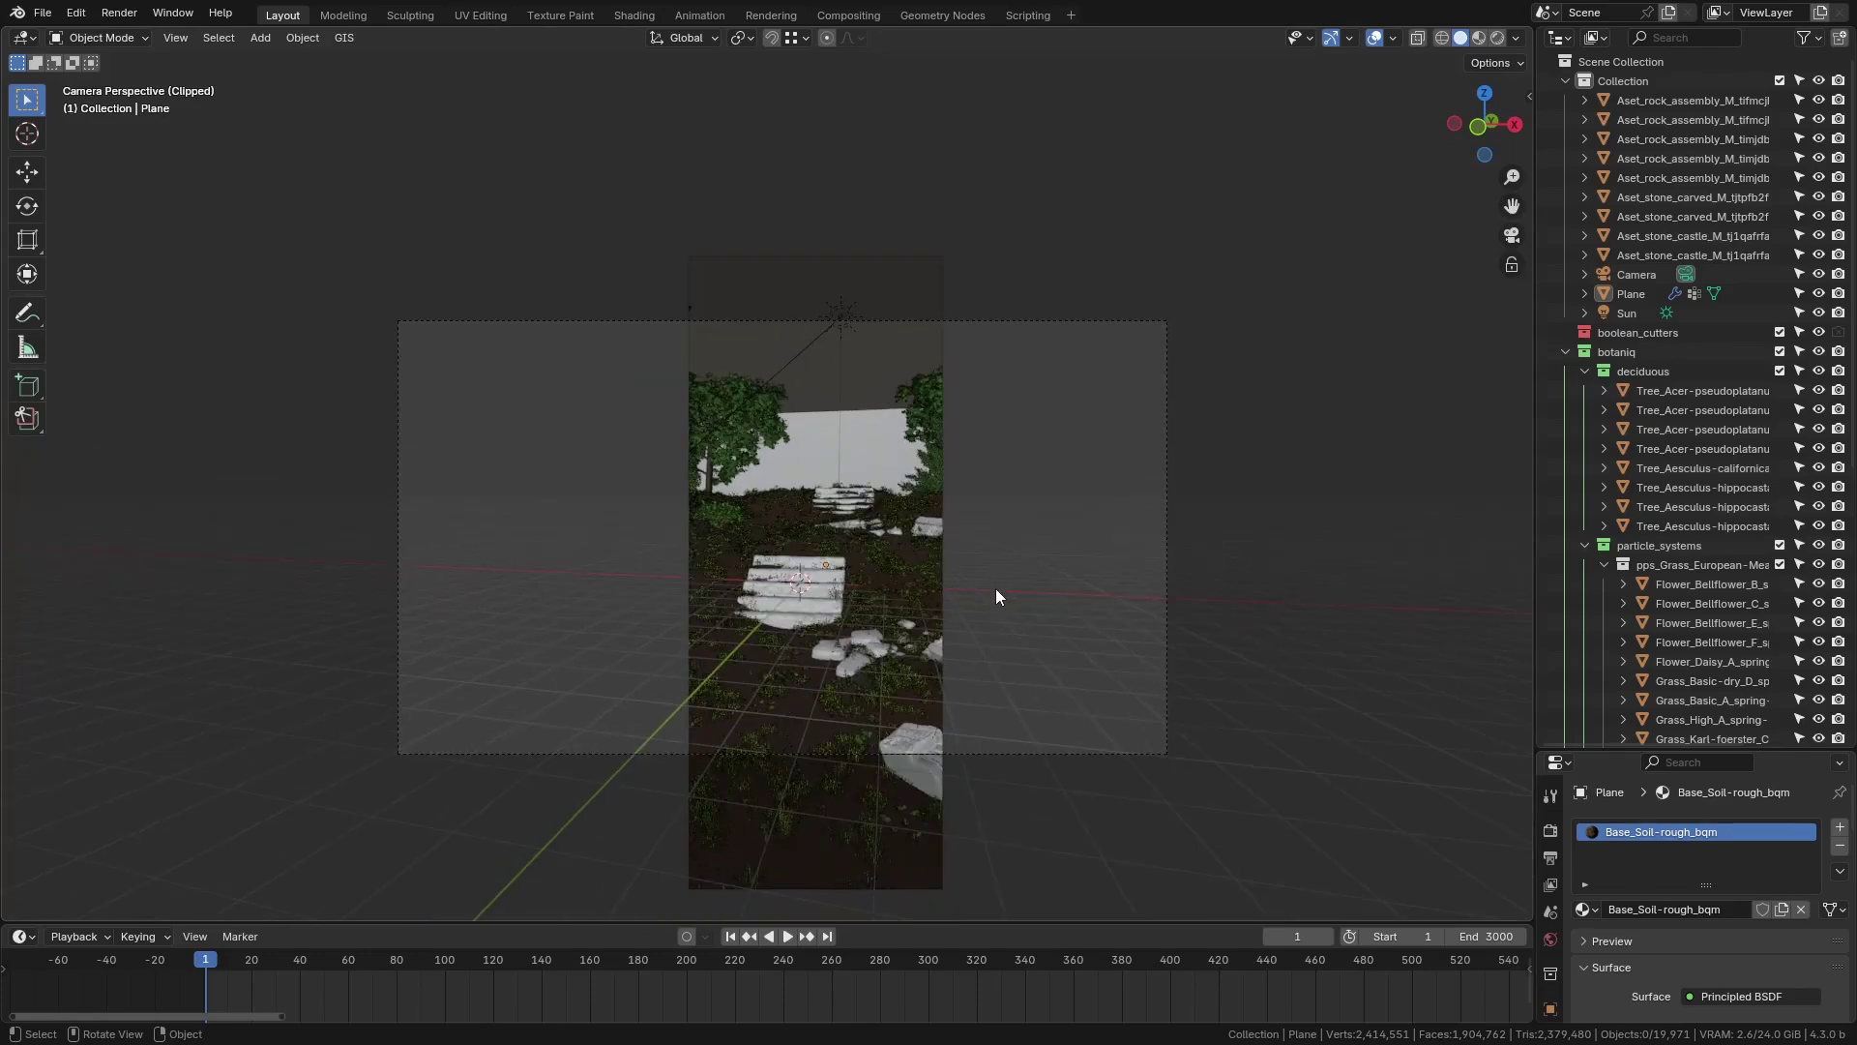
key("alt+b")
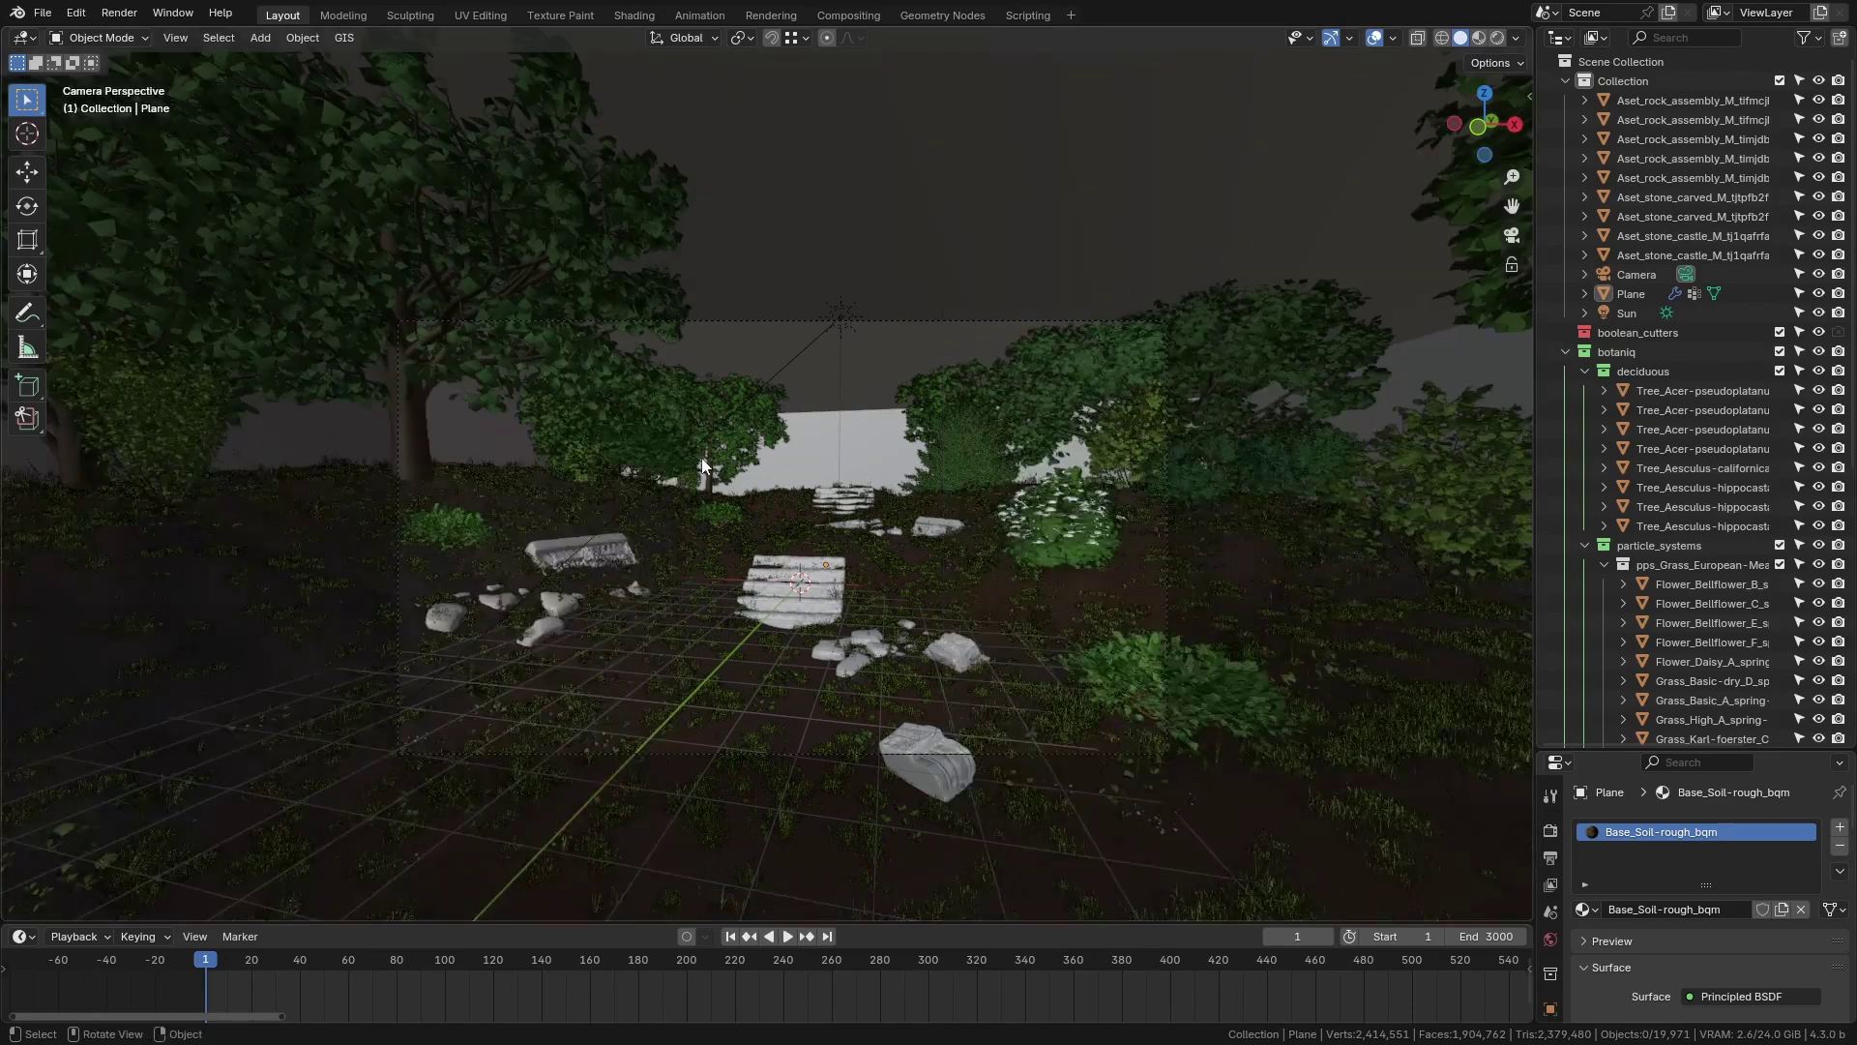
Clip the solid-shaded viewport to the camera frame area, inspect the cut-out scene from above, and remove the clipping.
key("alt+b")
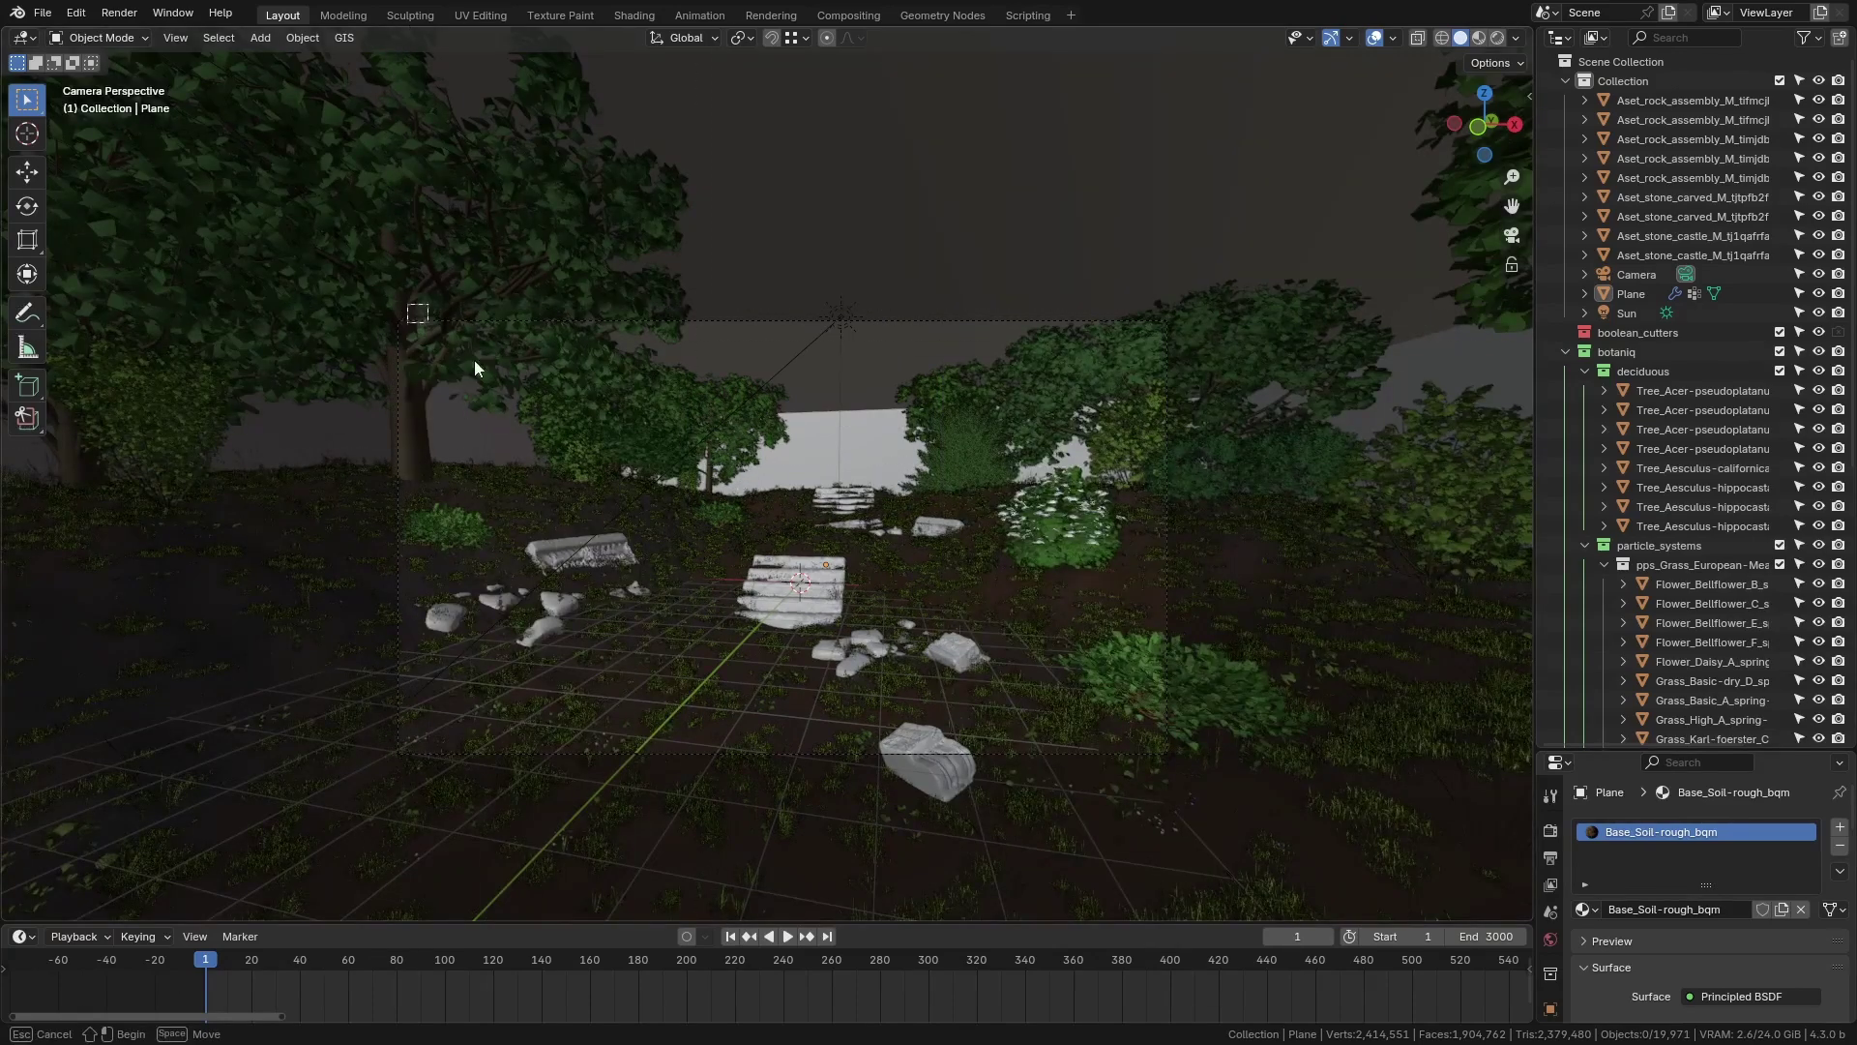
mouse_move(474, 368)
left_mouse_down()
mouse_move(1130, 756)
mouse_move(1161, 752)
left_mouse_up()
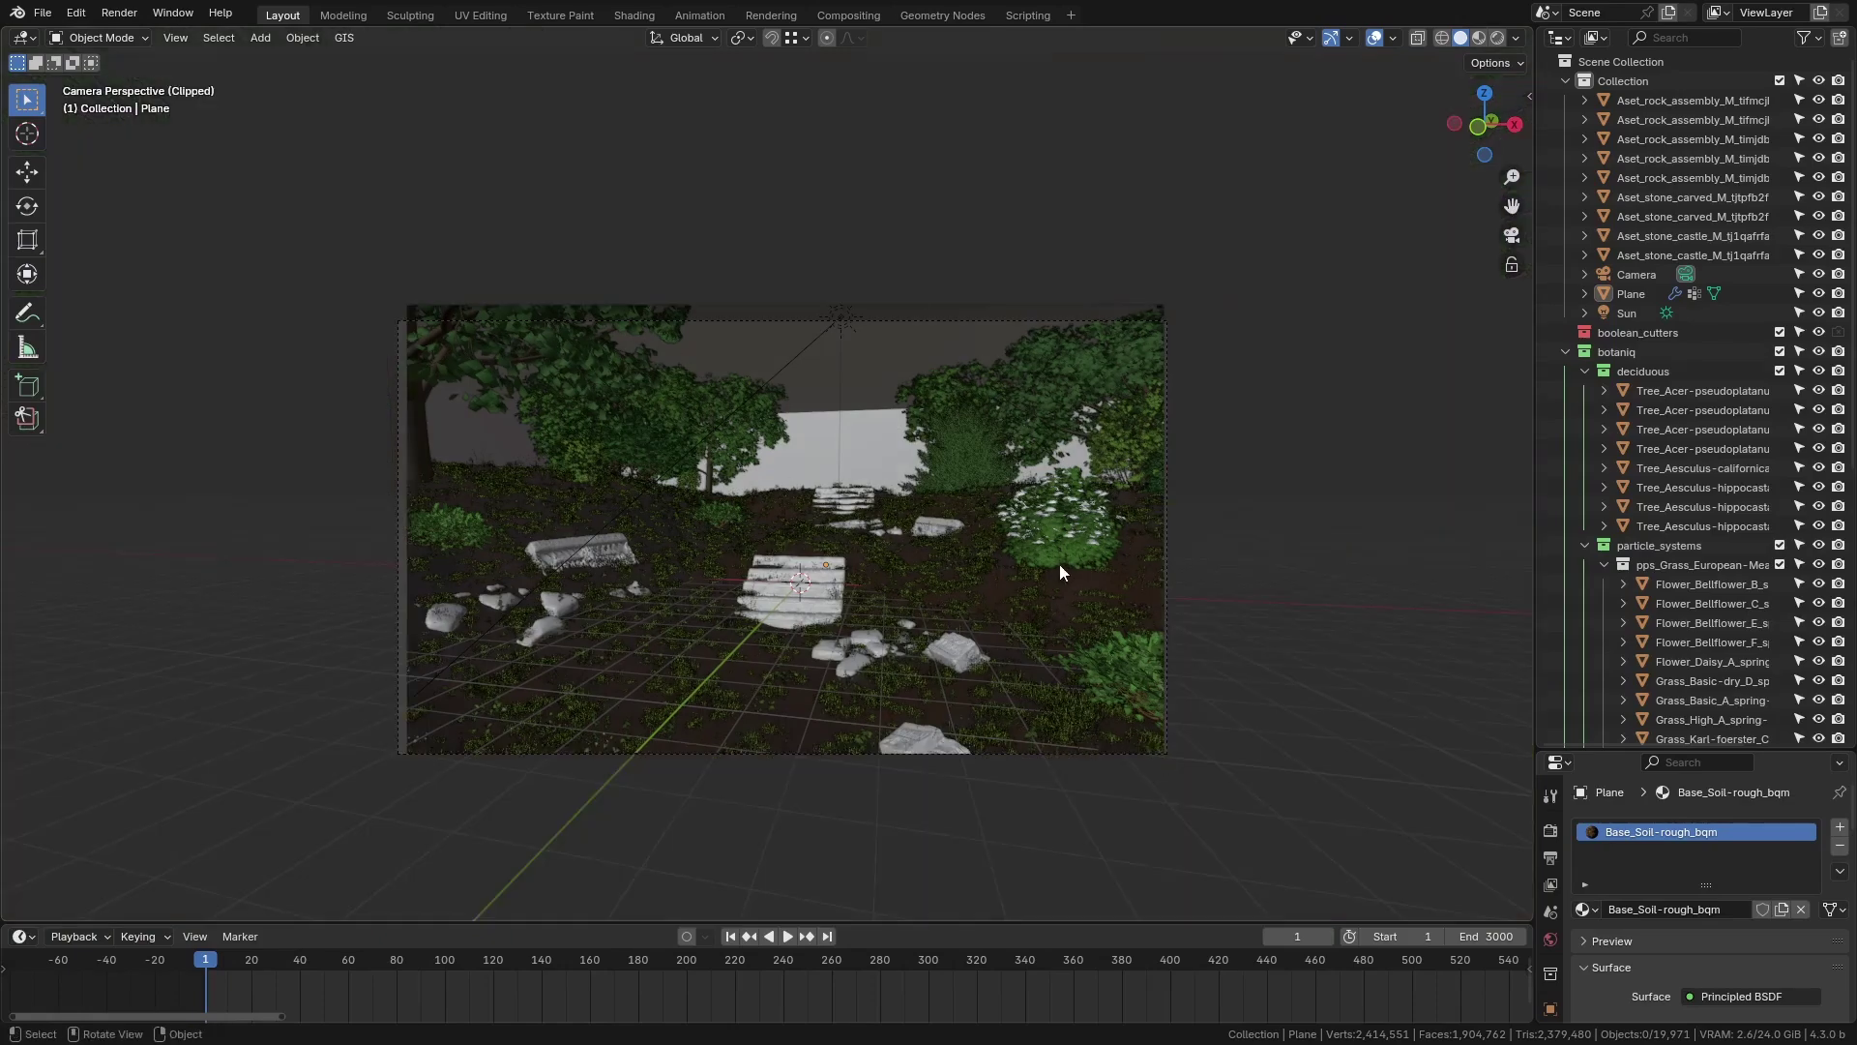
middle_click_drag(688, 491, 735, 584)
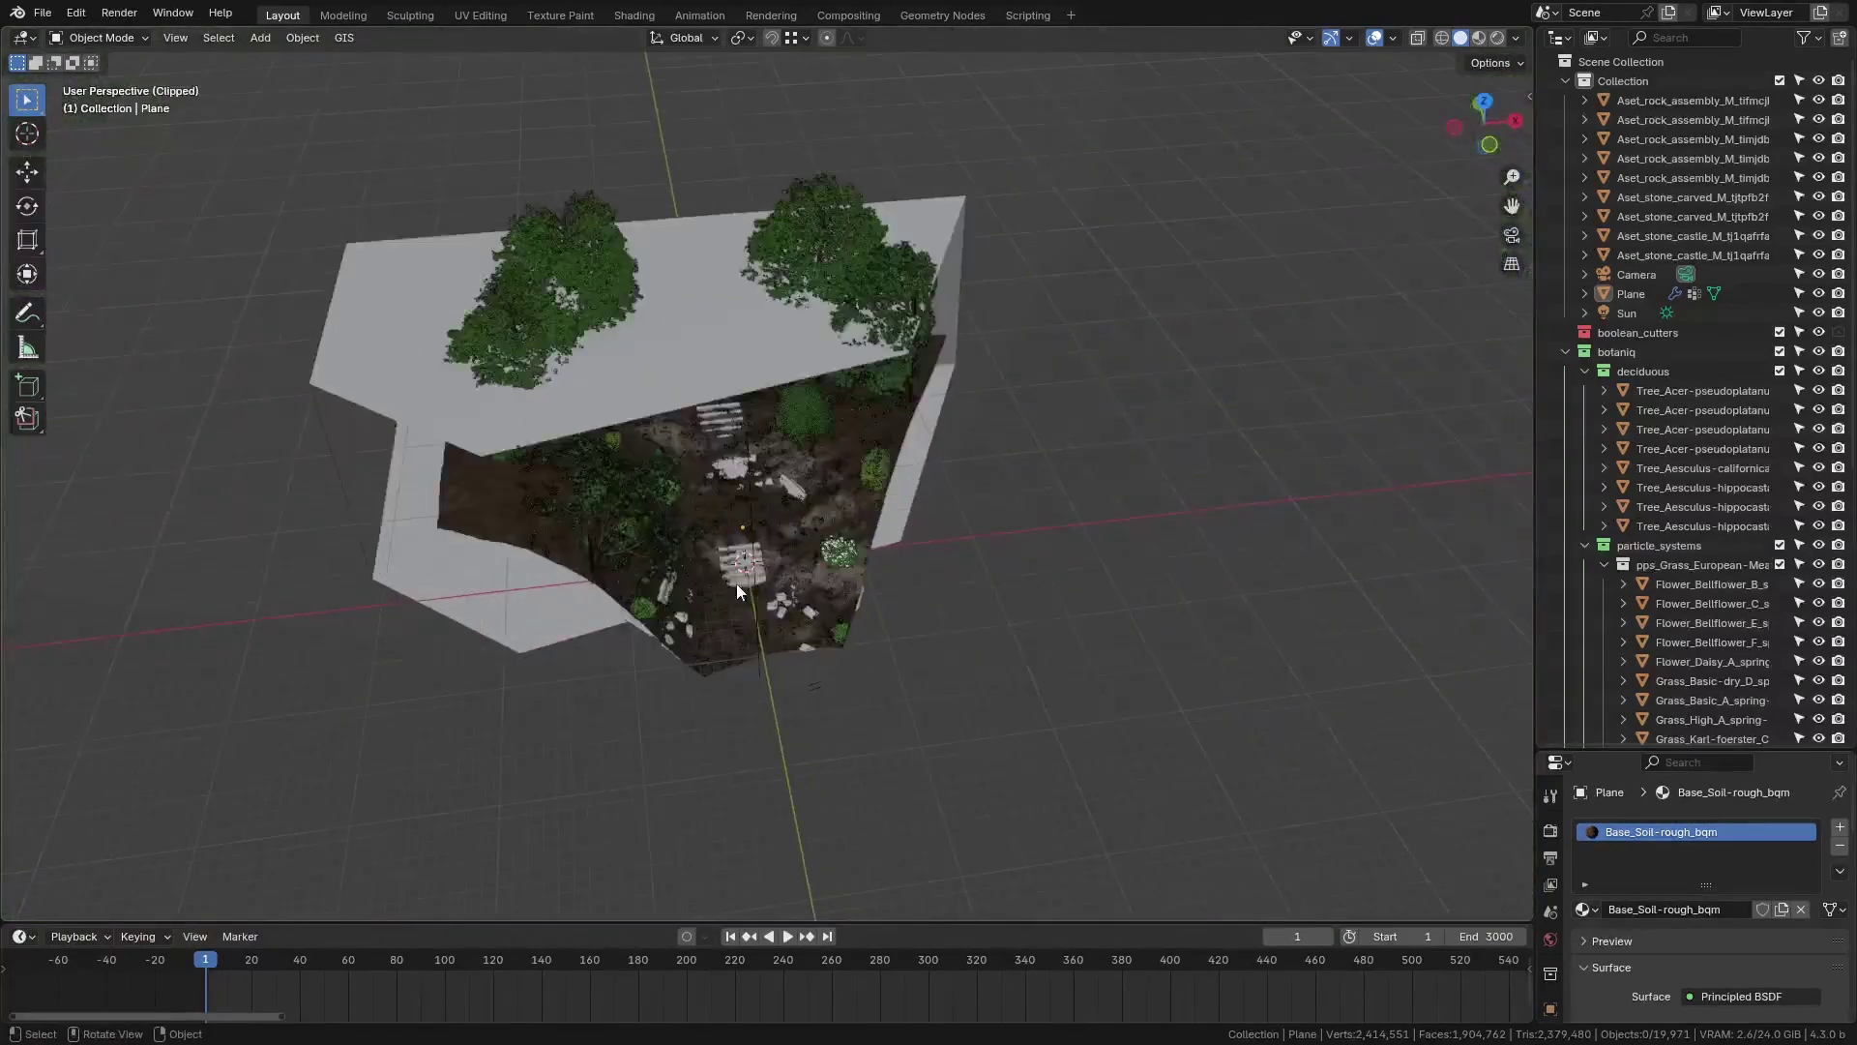
scroll(944, 437, "up", 2)
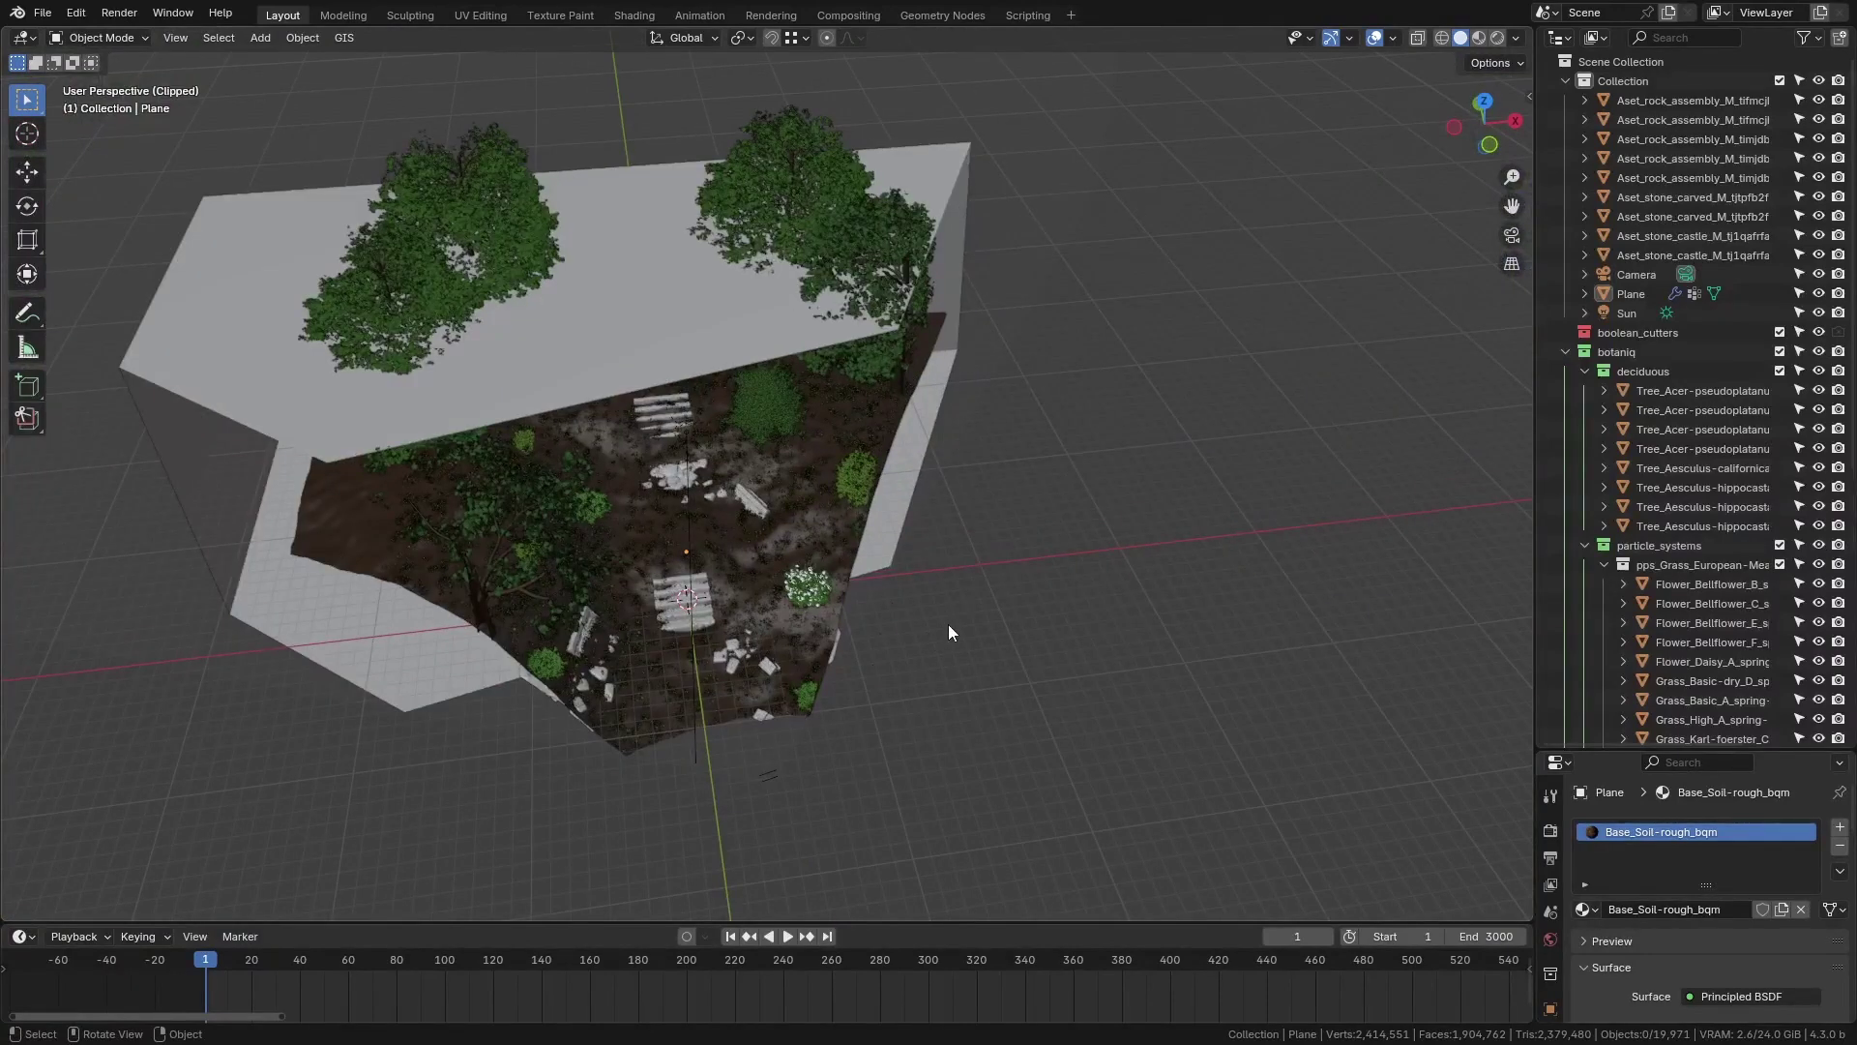
key("alt+b")
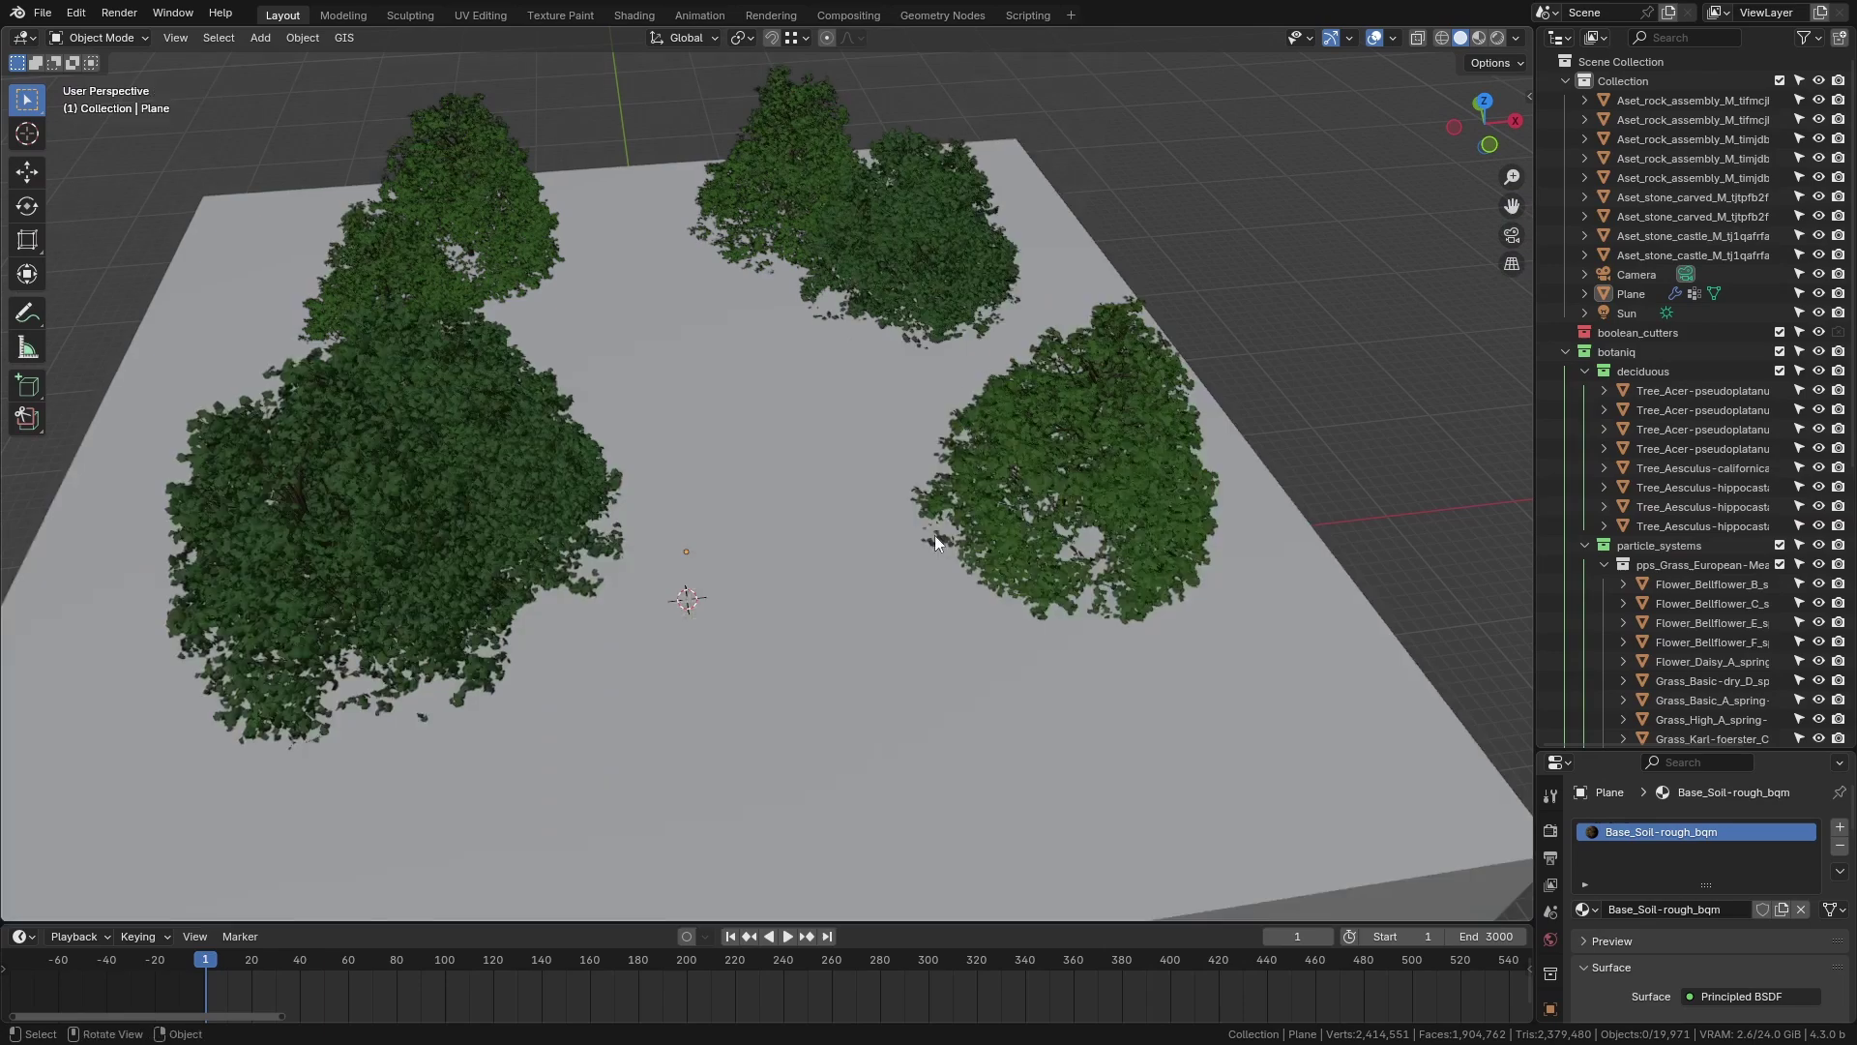
Inspect the whole forest scene in wireframe shading, and return to the solid-shaded camera view.
key("z")
left_click(774, 533)
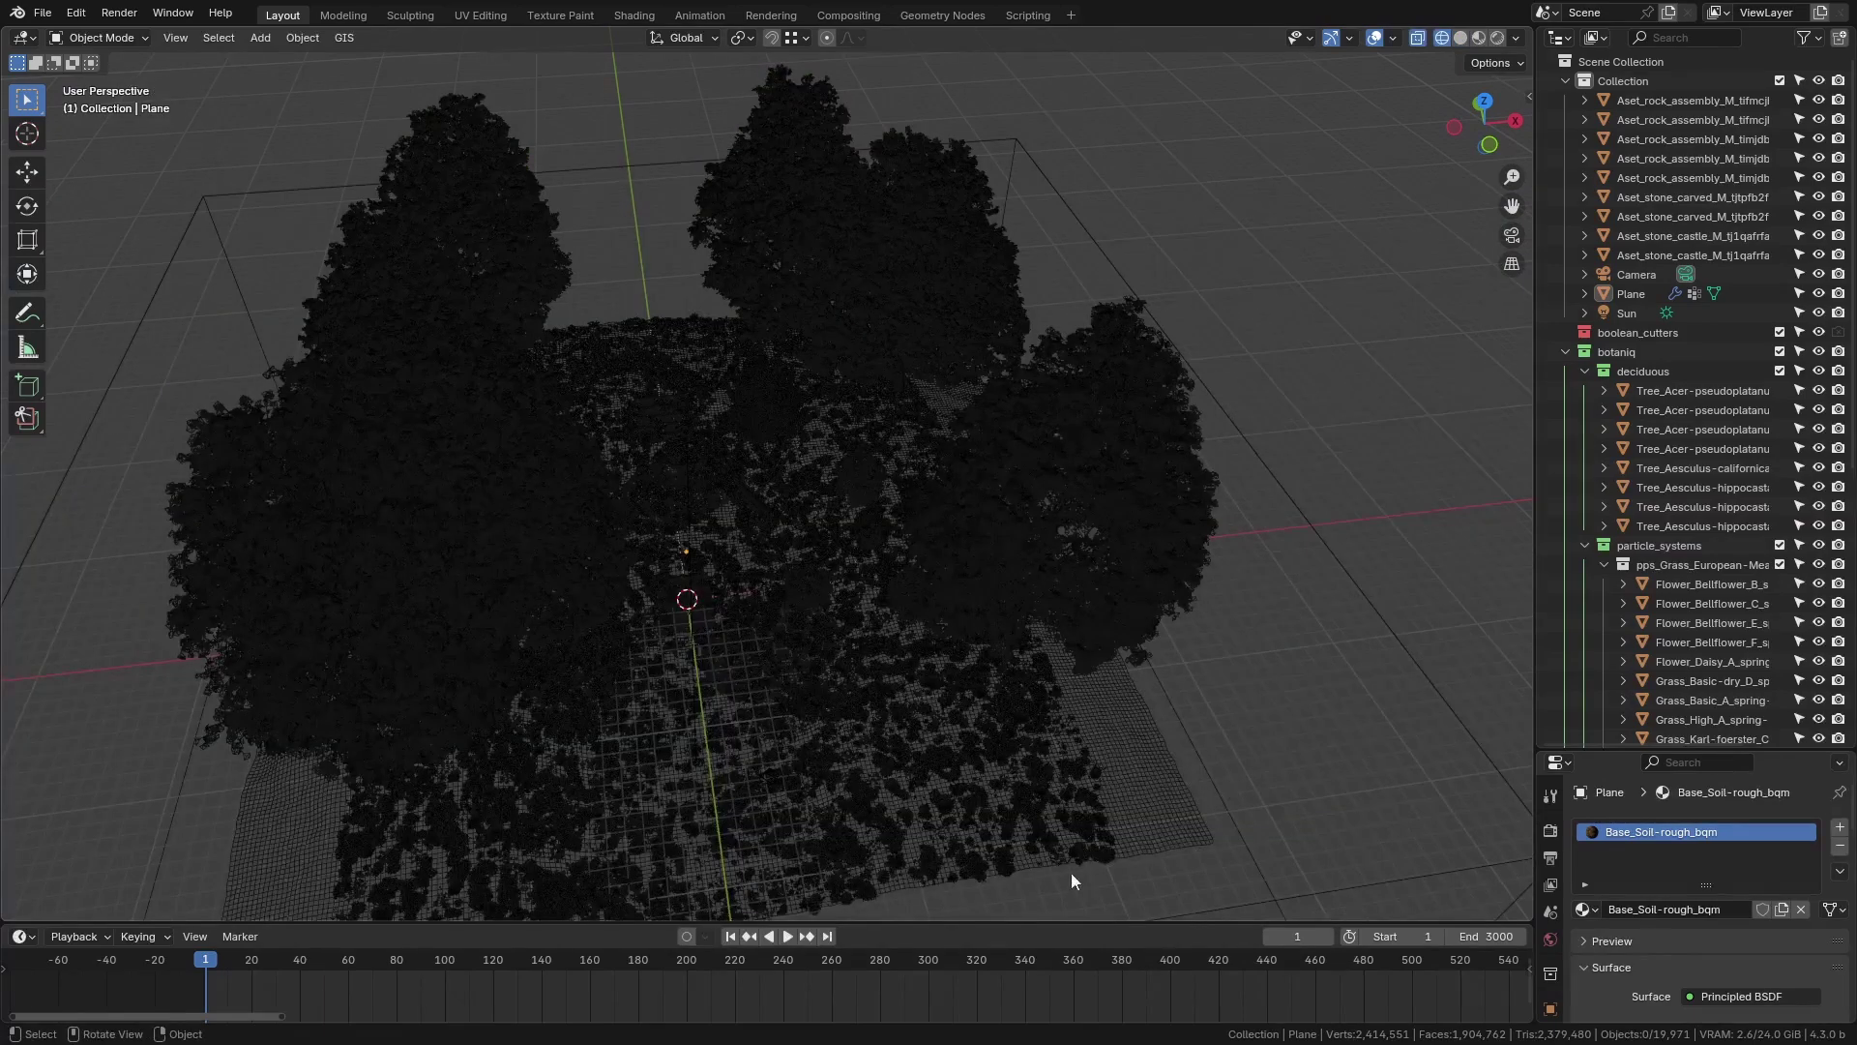
scroll(950, 704, "down", 4)
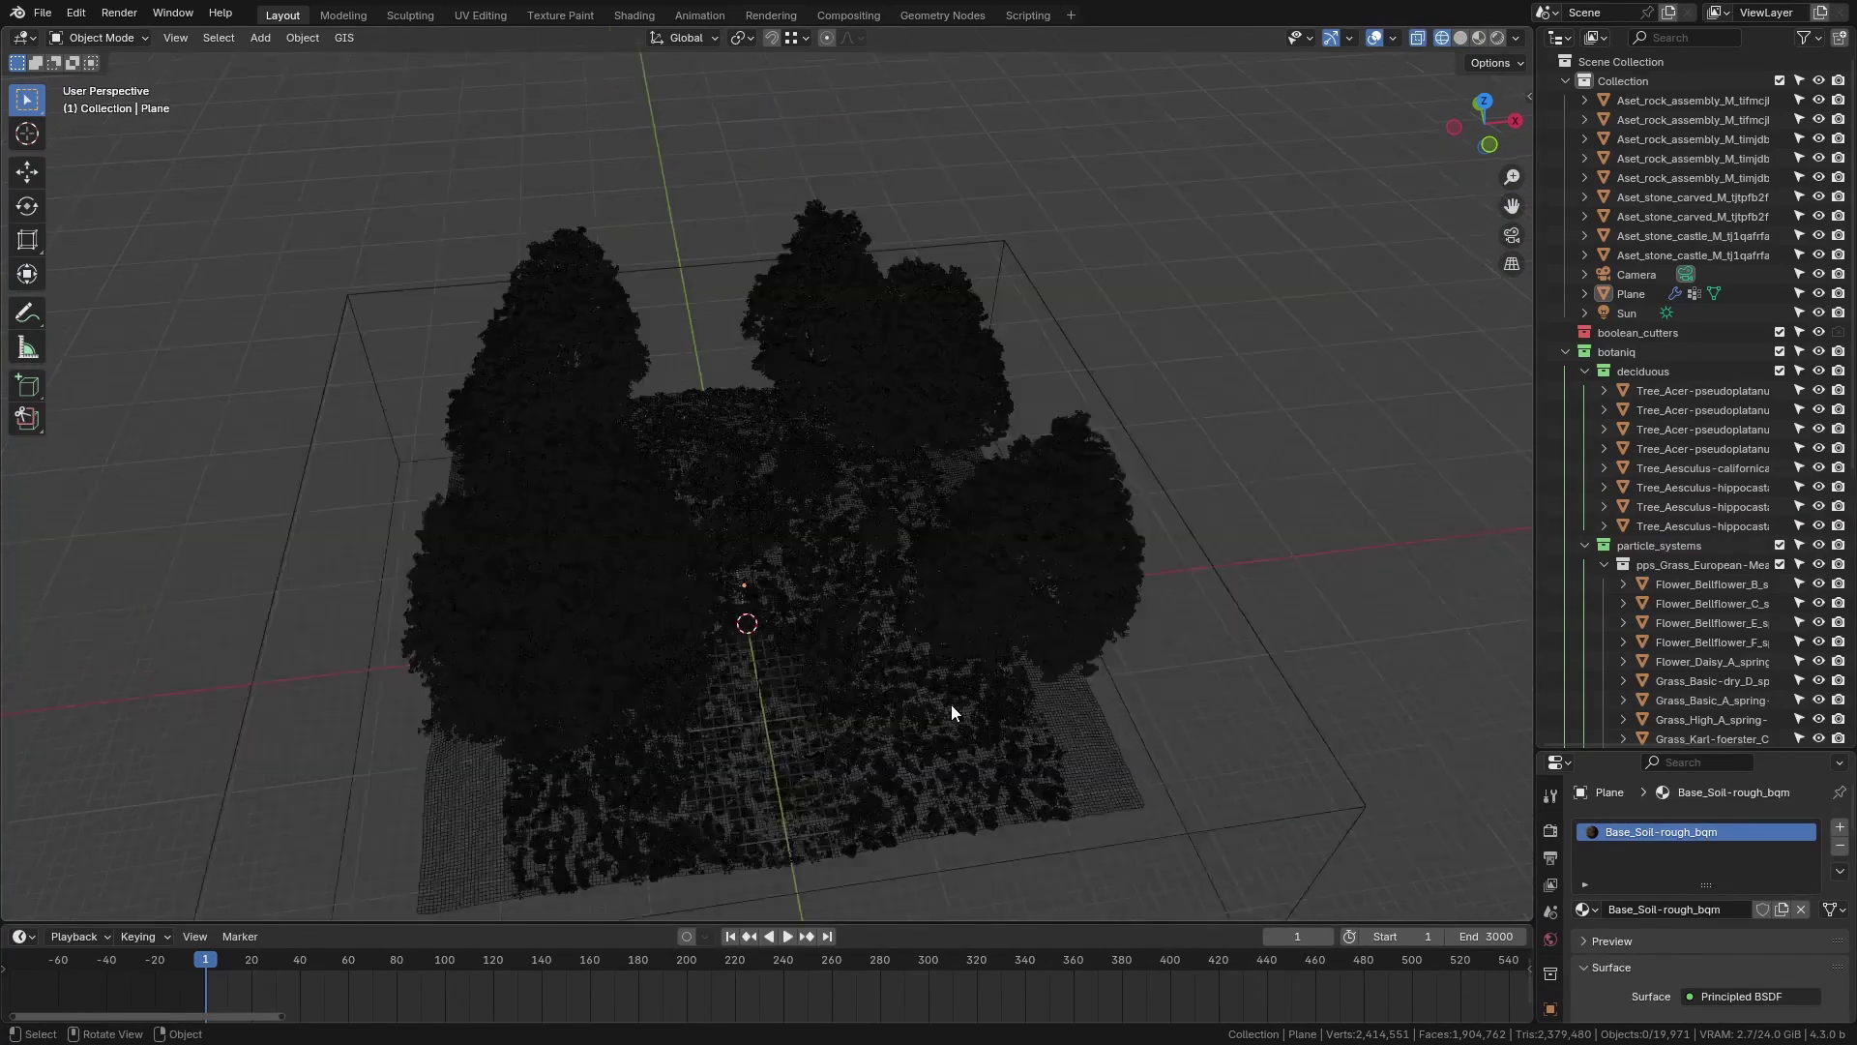
key("KP_0")
key("z")
left_click(976, 621)
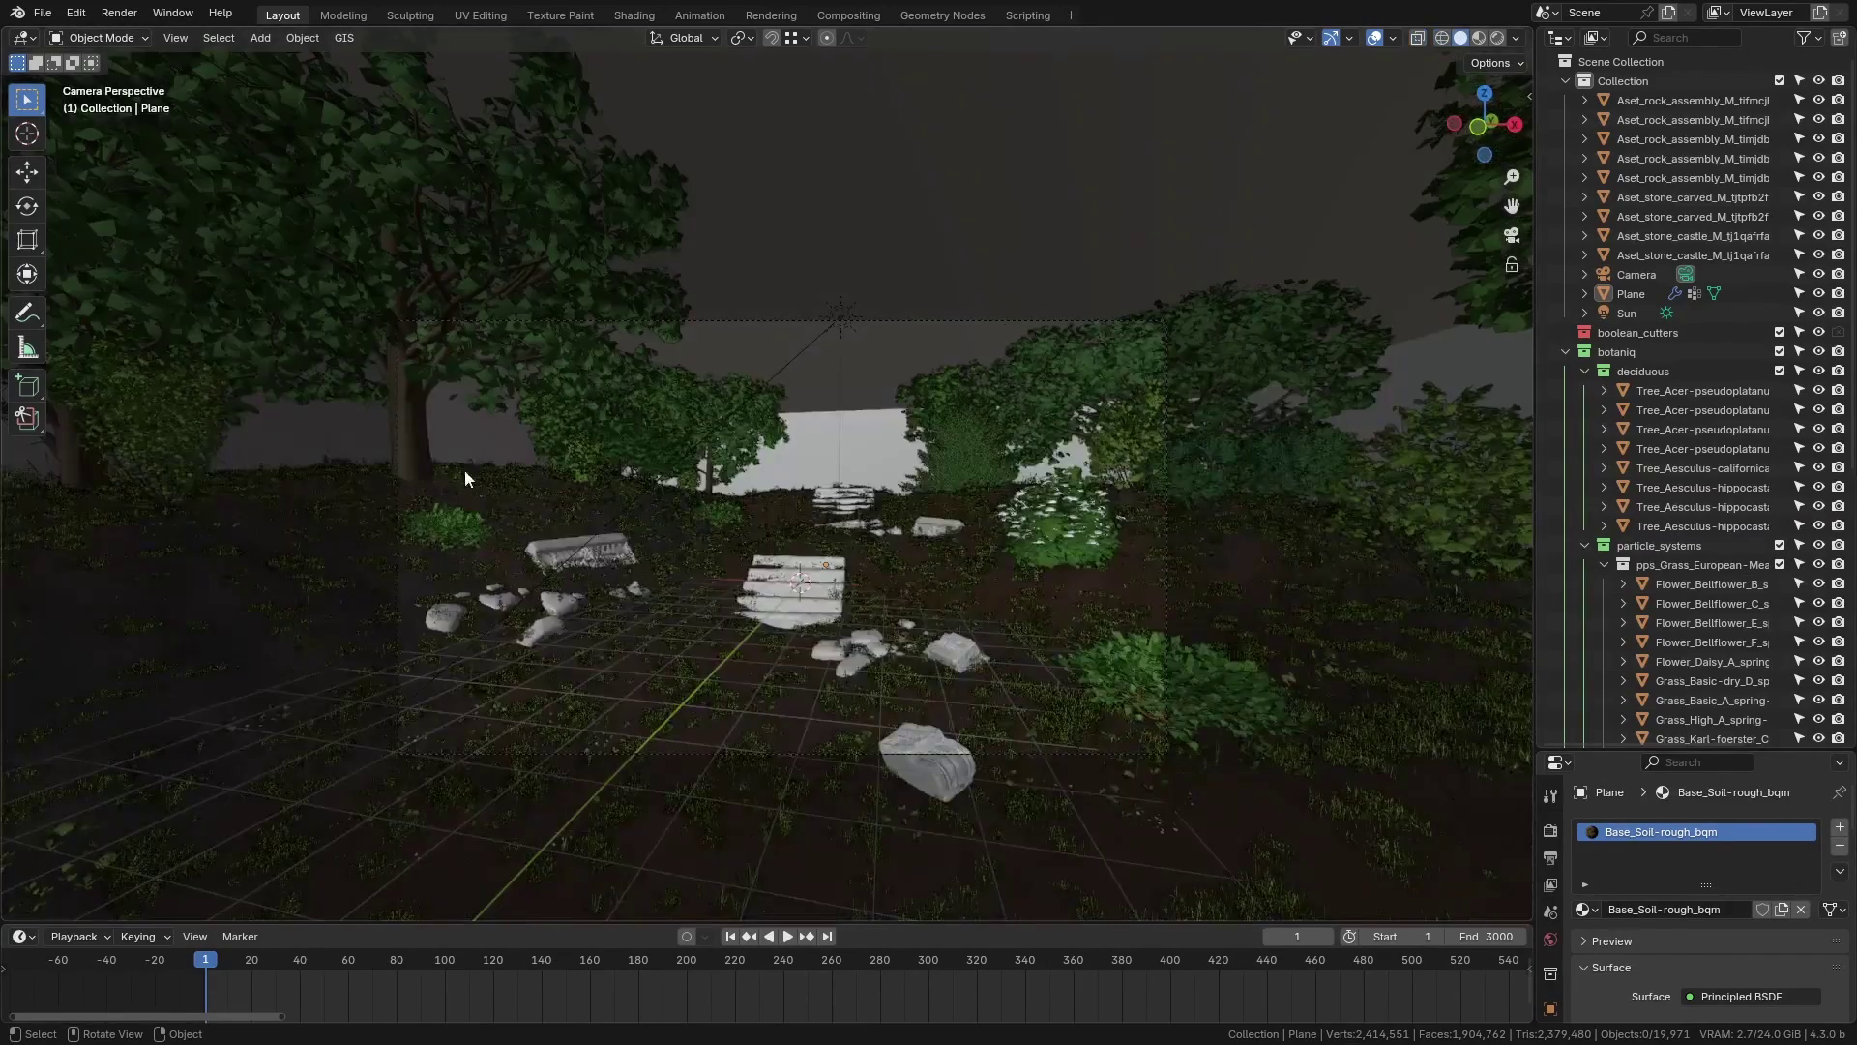
Select the large chestnut tree, clip the viewport around its trunk to inspect the isolated section, and restore the full camera view.
mouse_move(464, 468)
middle_mouse_down()
mouse_move(422, 427)
mouse_move(468, 413)
mouse_move(859, 638)
mouse_move(1014, 639)
mouse_move(744, 516)
mouse_move(729, 552)
mouse_move(763, 520)
mouse_move(759, 571)
middle_mouse_up()
left_click(422, 427)
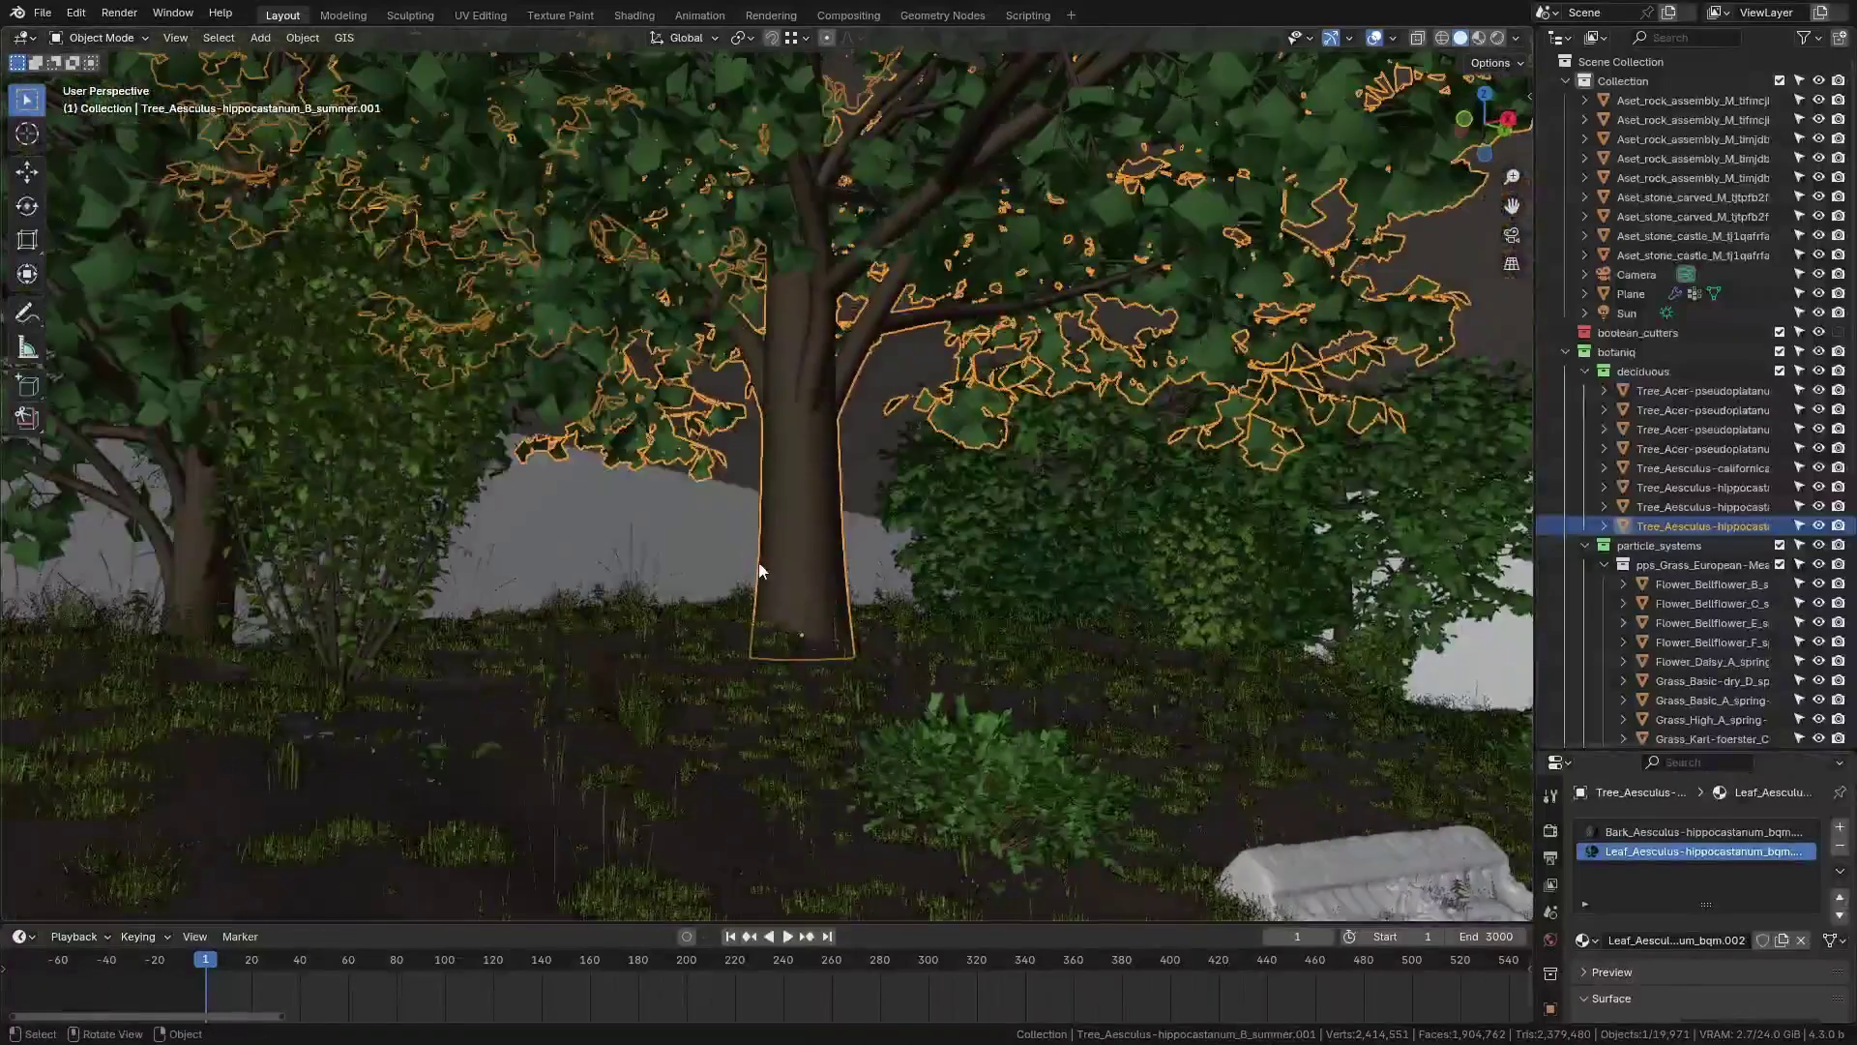
key("alt+b")
left_click_drag(945, 709, 582, 372)
middle_click_drag(691, 464, 667, 590)
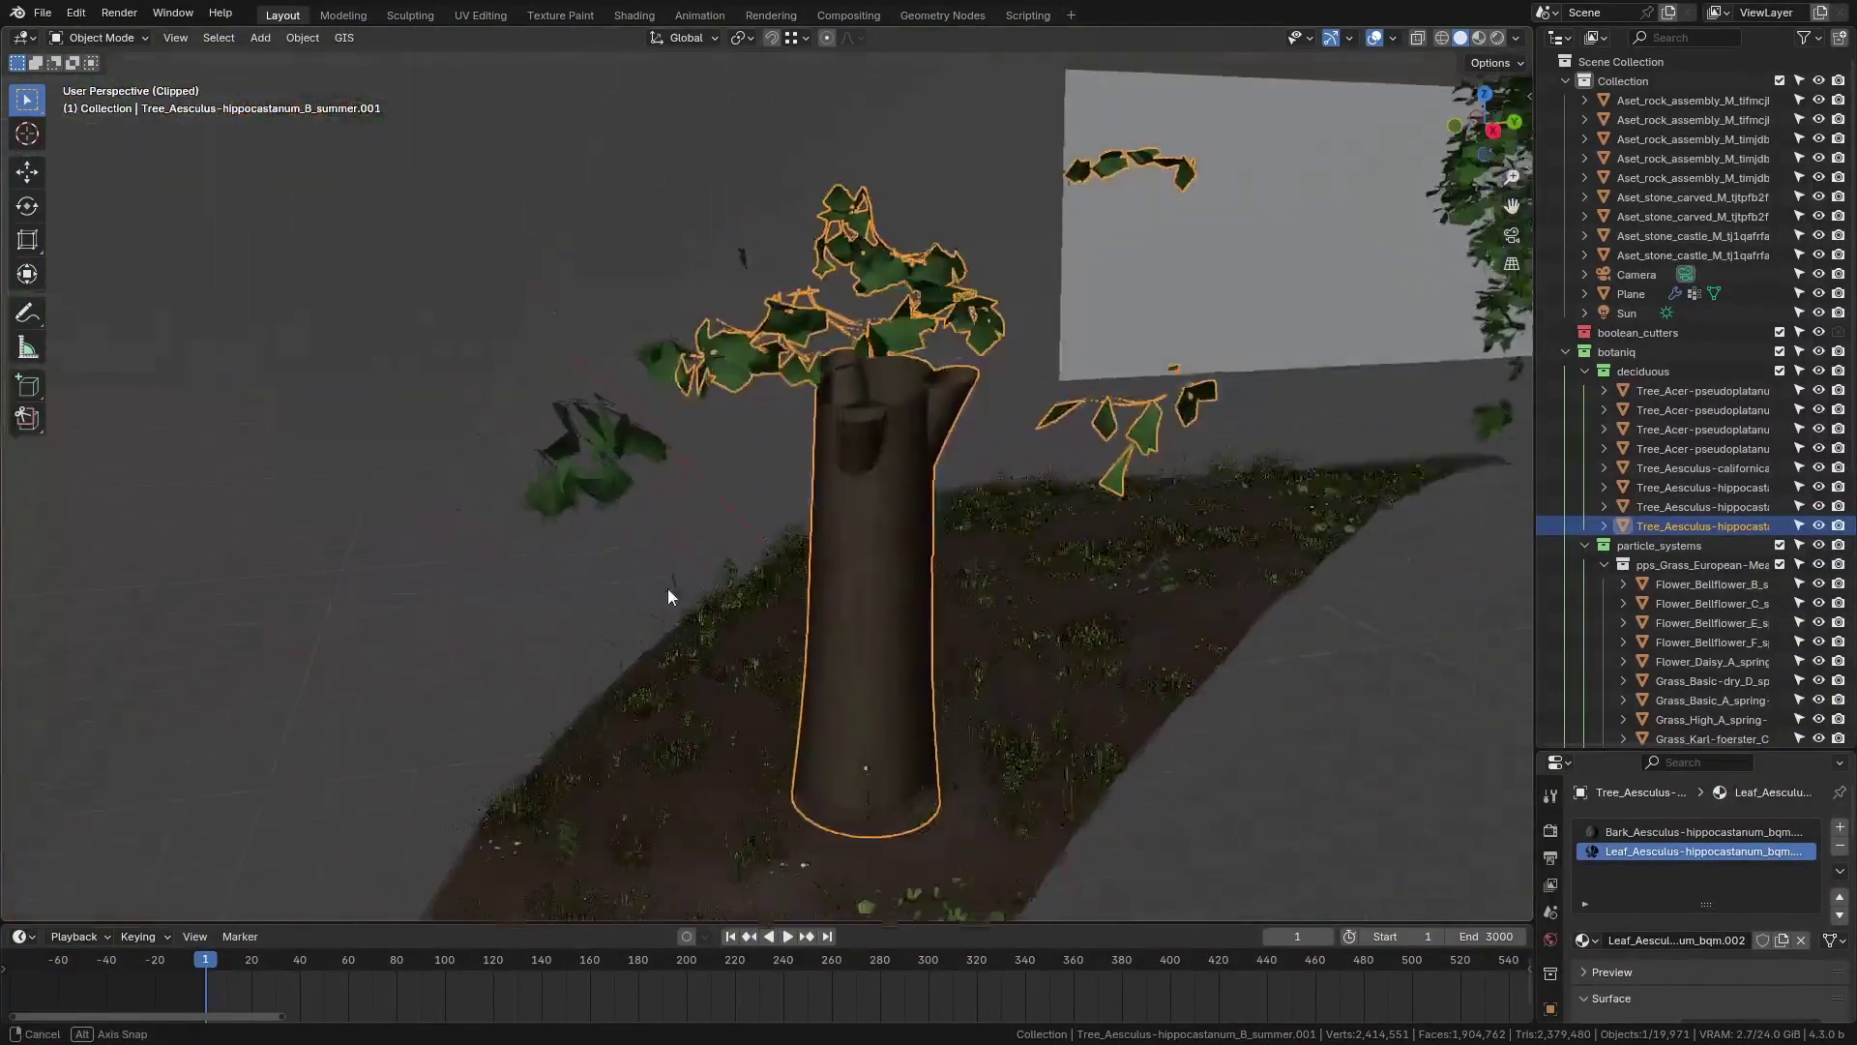
scroll(670, 592, "down", 8)
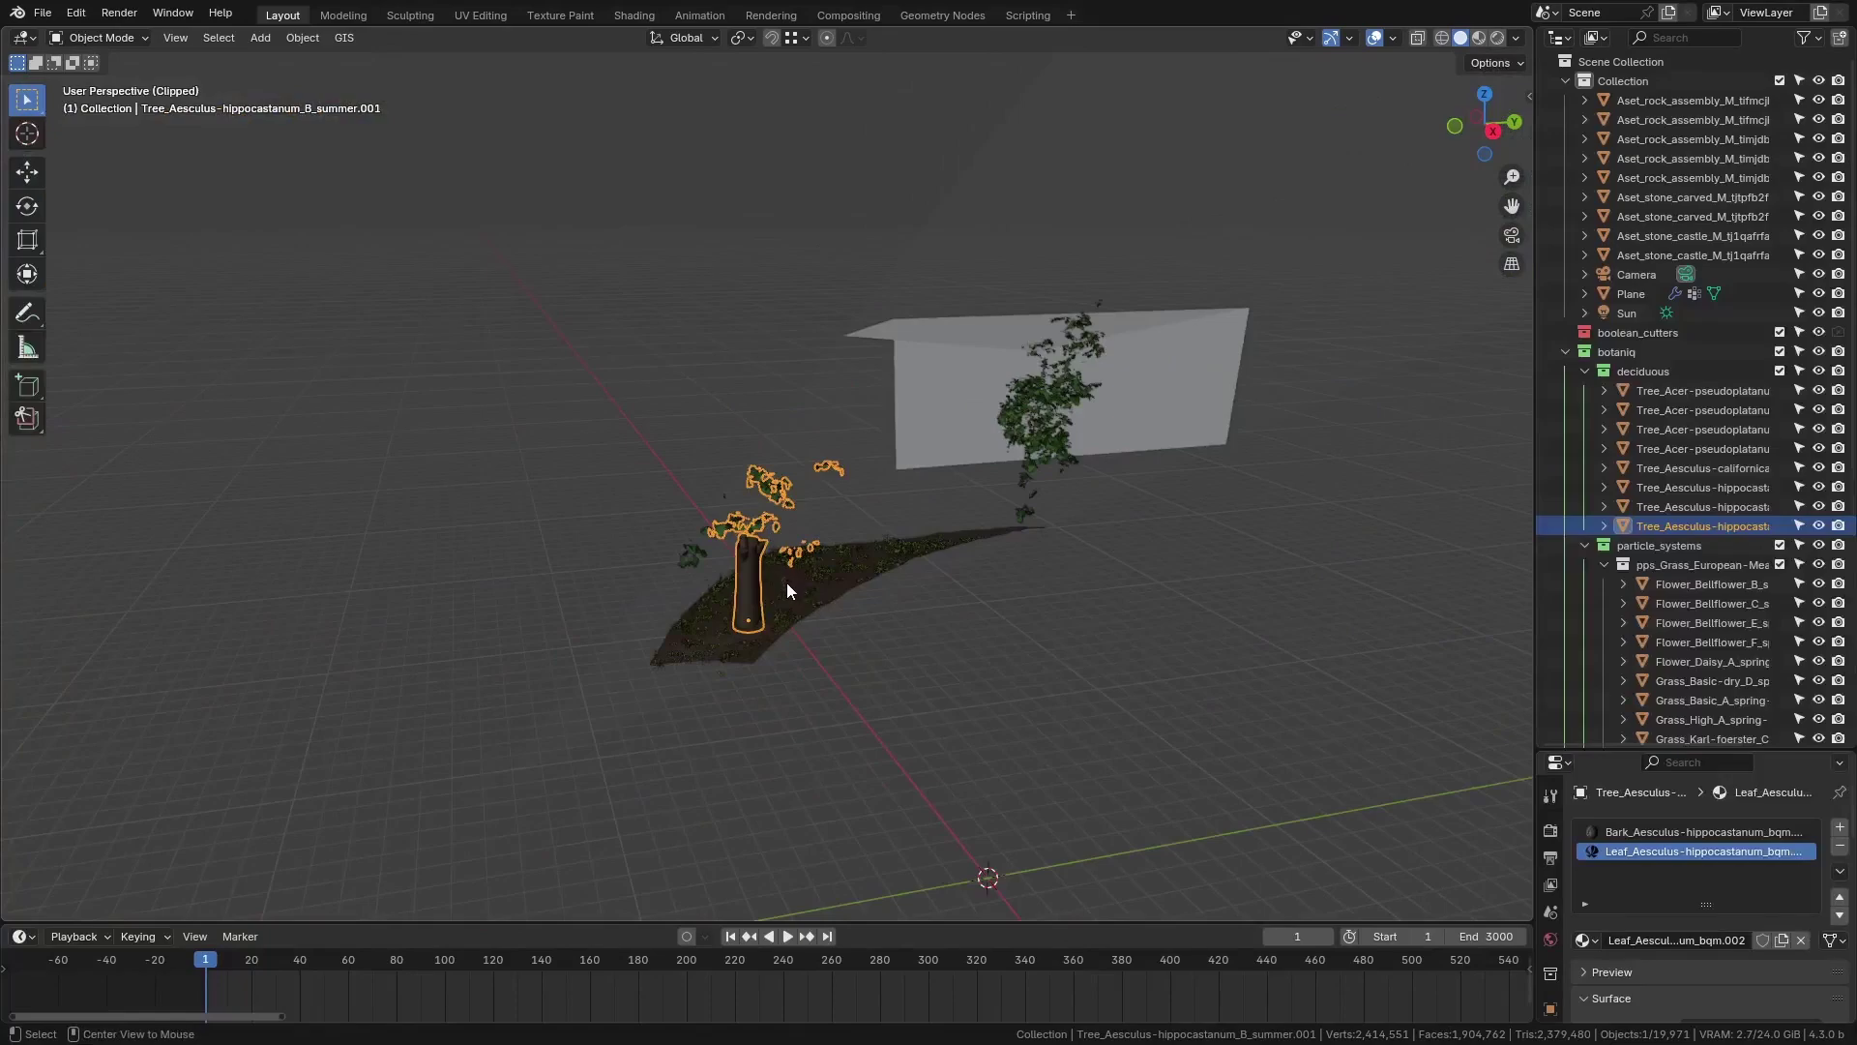
key("alt+b")
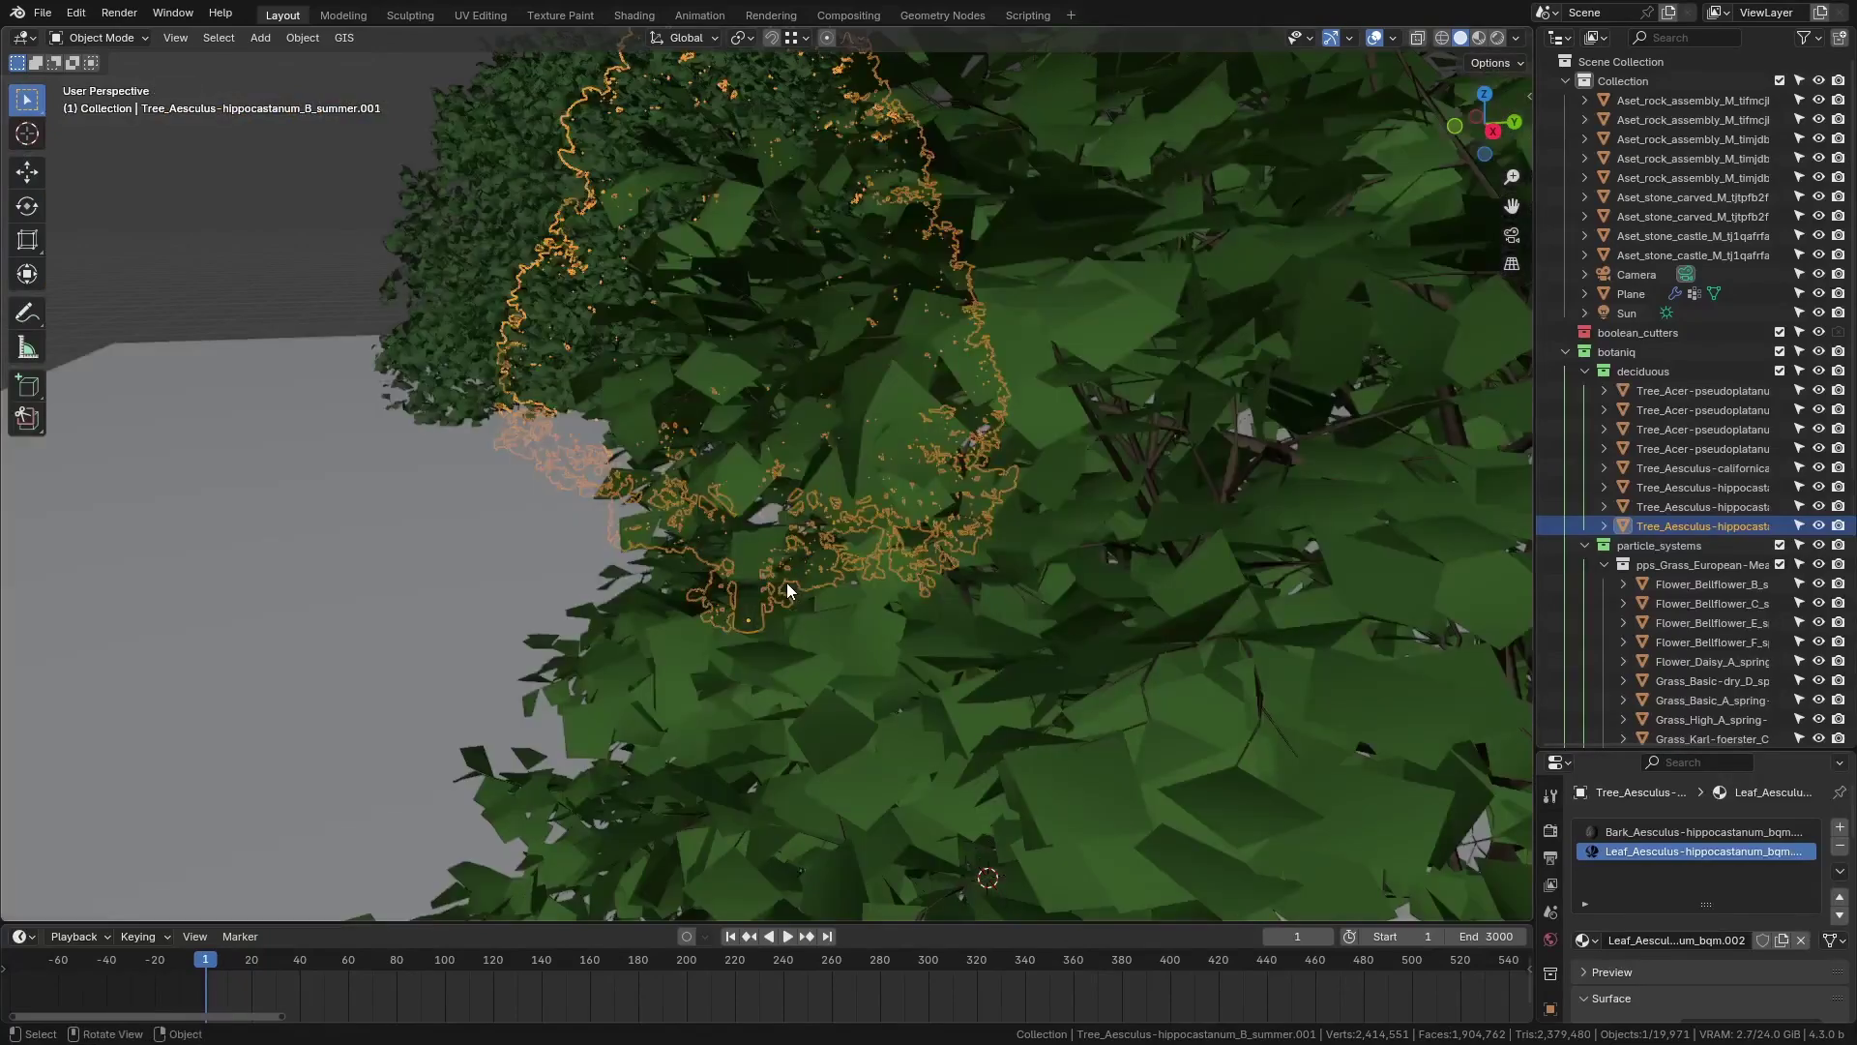
middle_click_drag(787, 582, 845, 510)
key("KP_0")
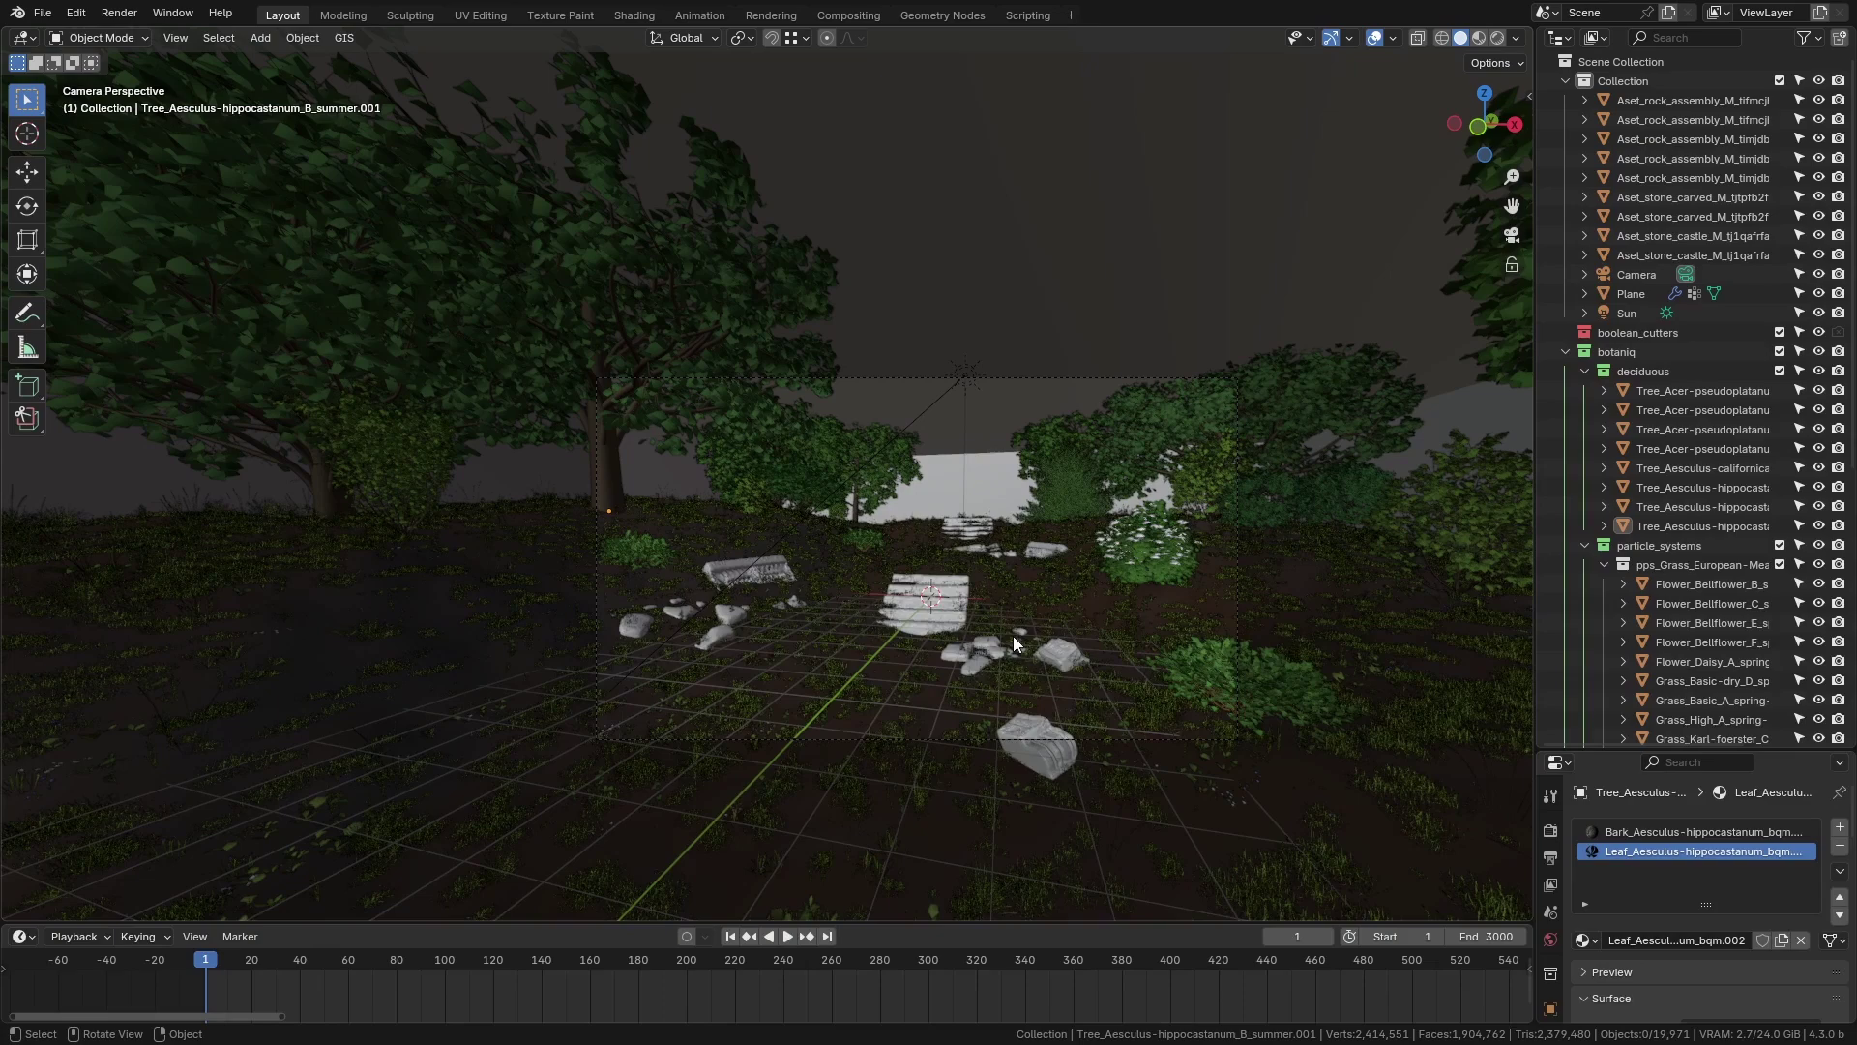
scroll(1012, 635, "up", 5)
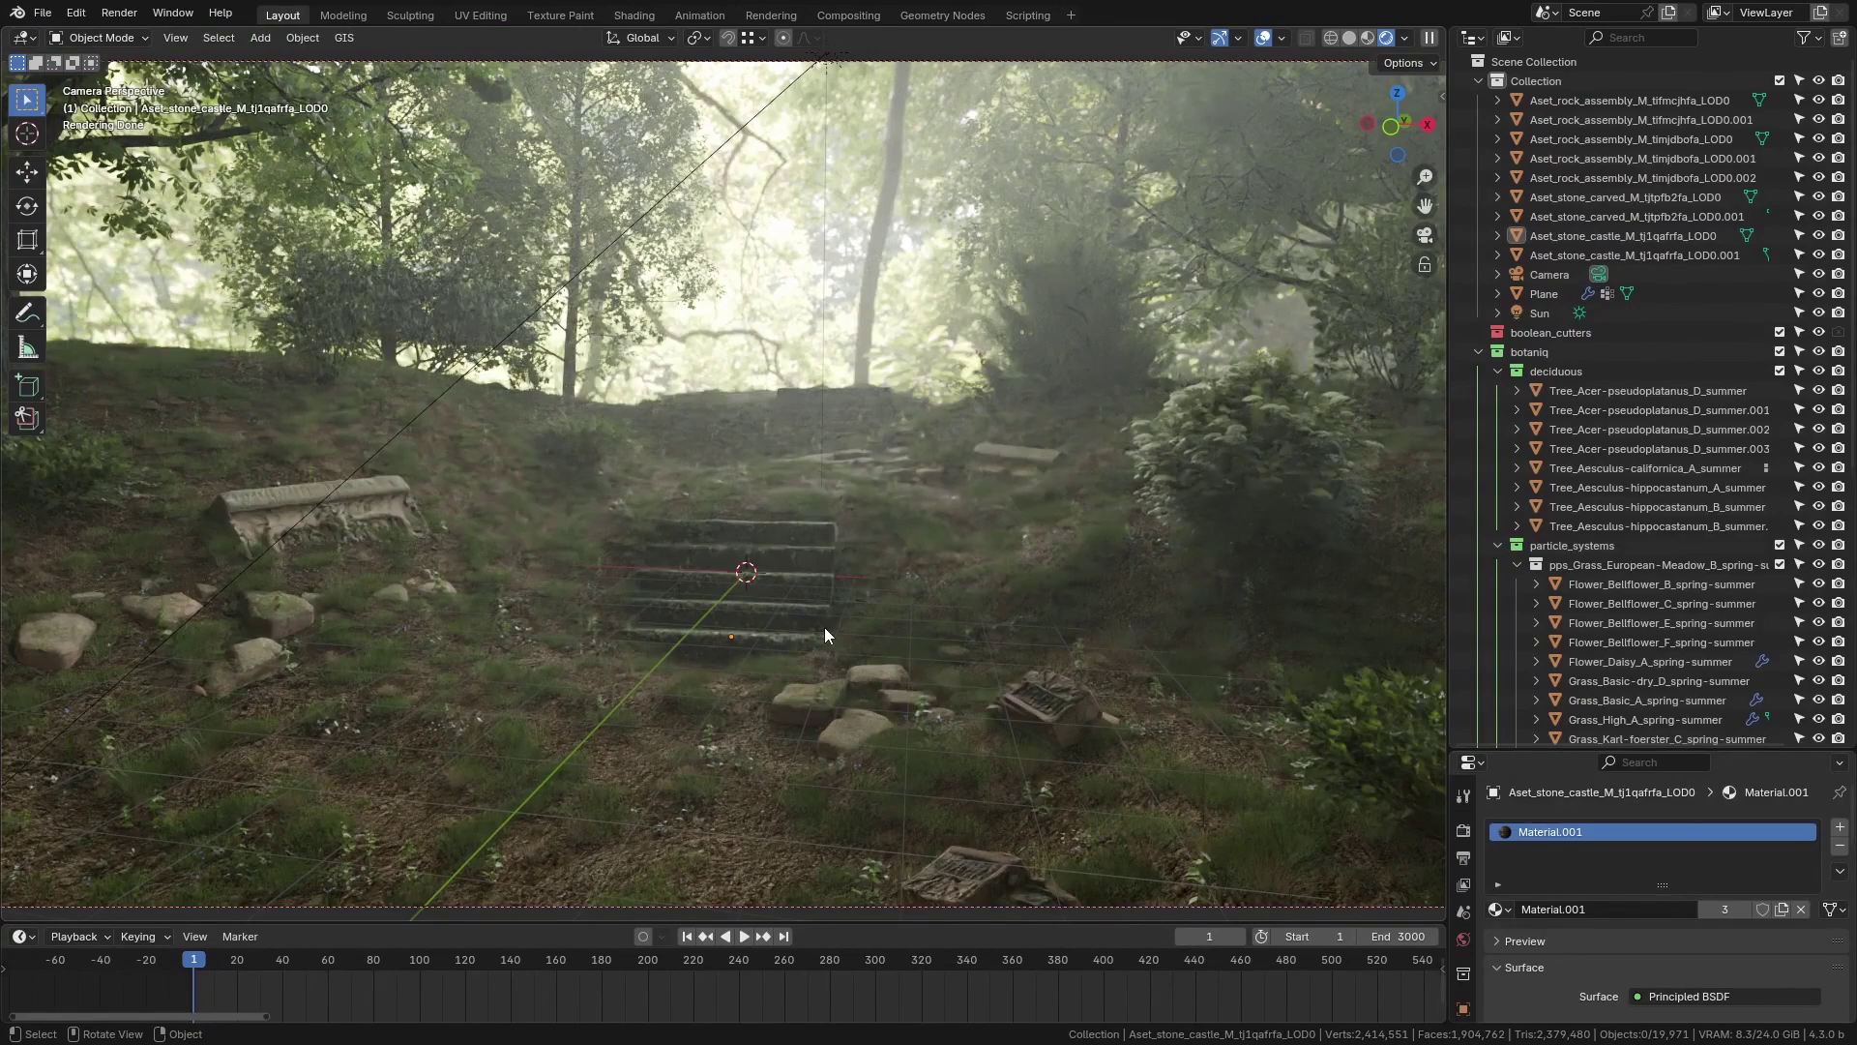
Duplicate the stone staircase about 2.58 m in X, 0.85 m in Y and 2.76 m in Z, and open the copy's name for editing.
left_click(787, 617)
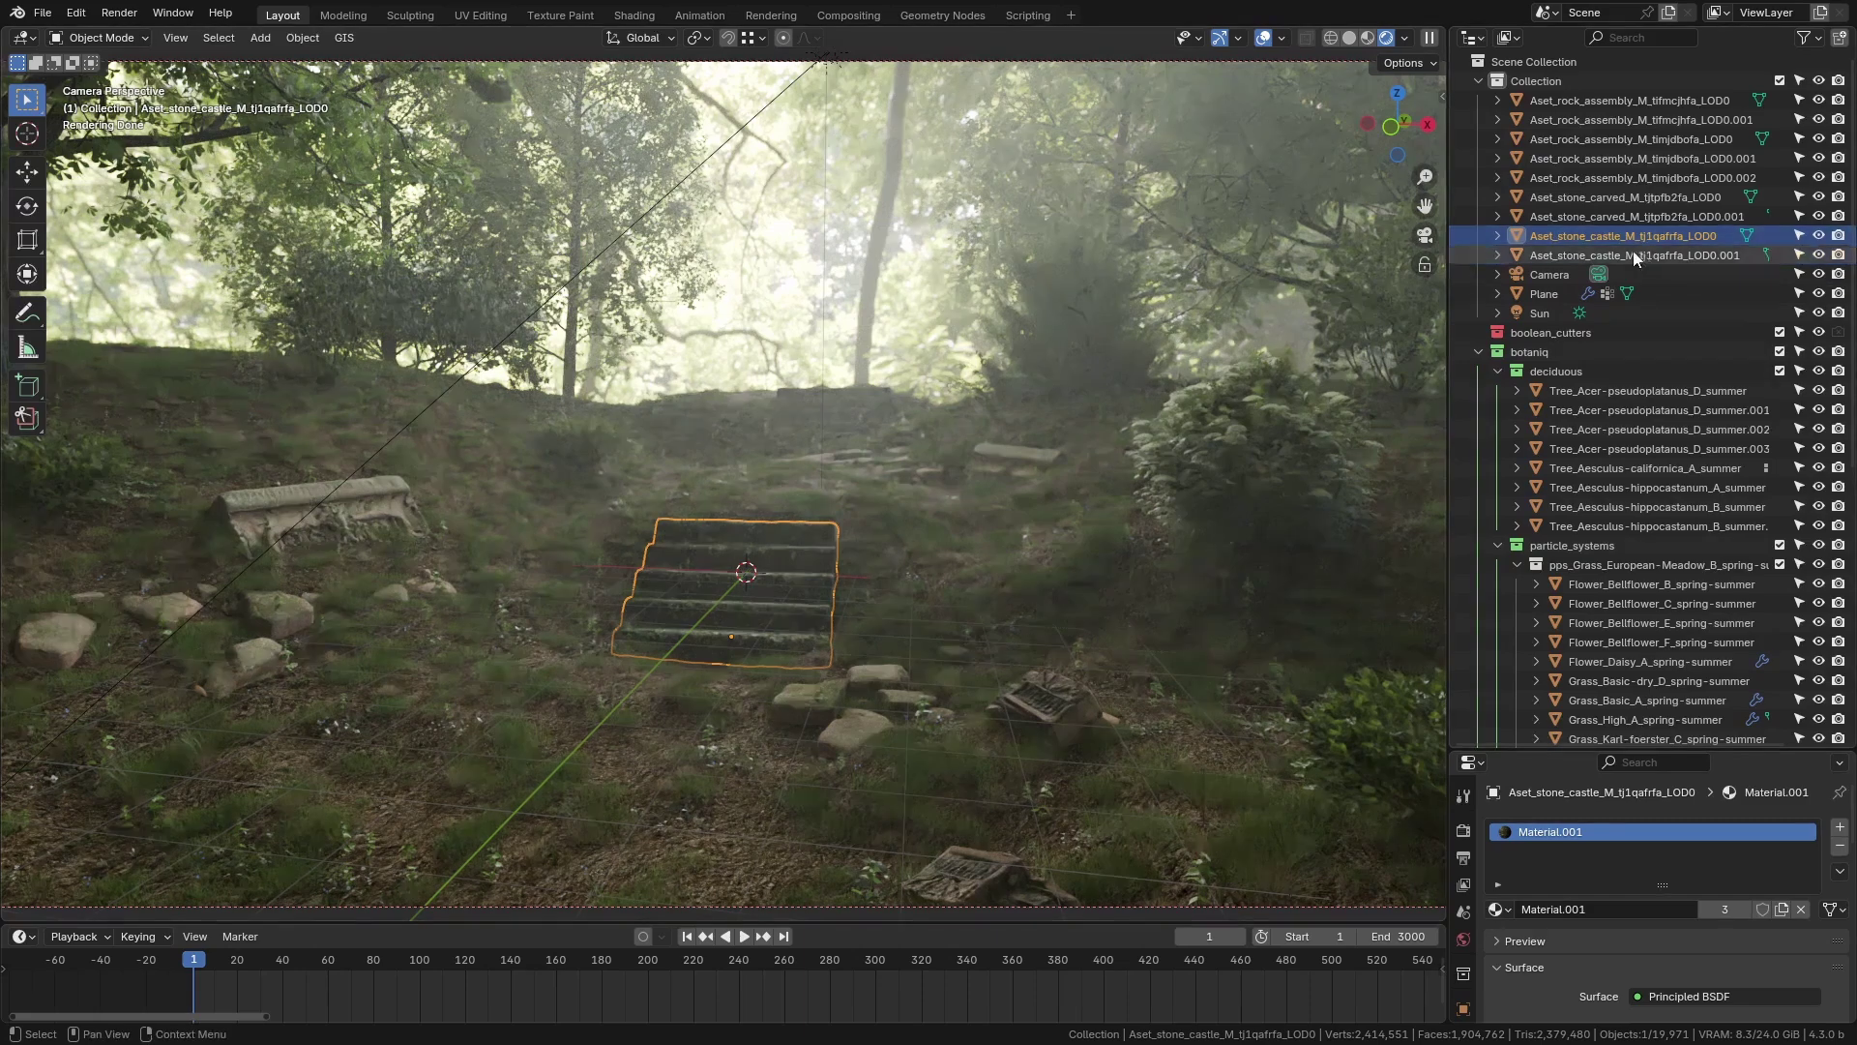
key("shift+d")
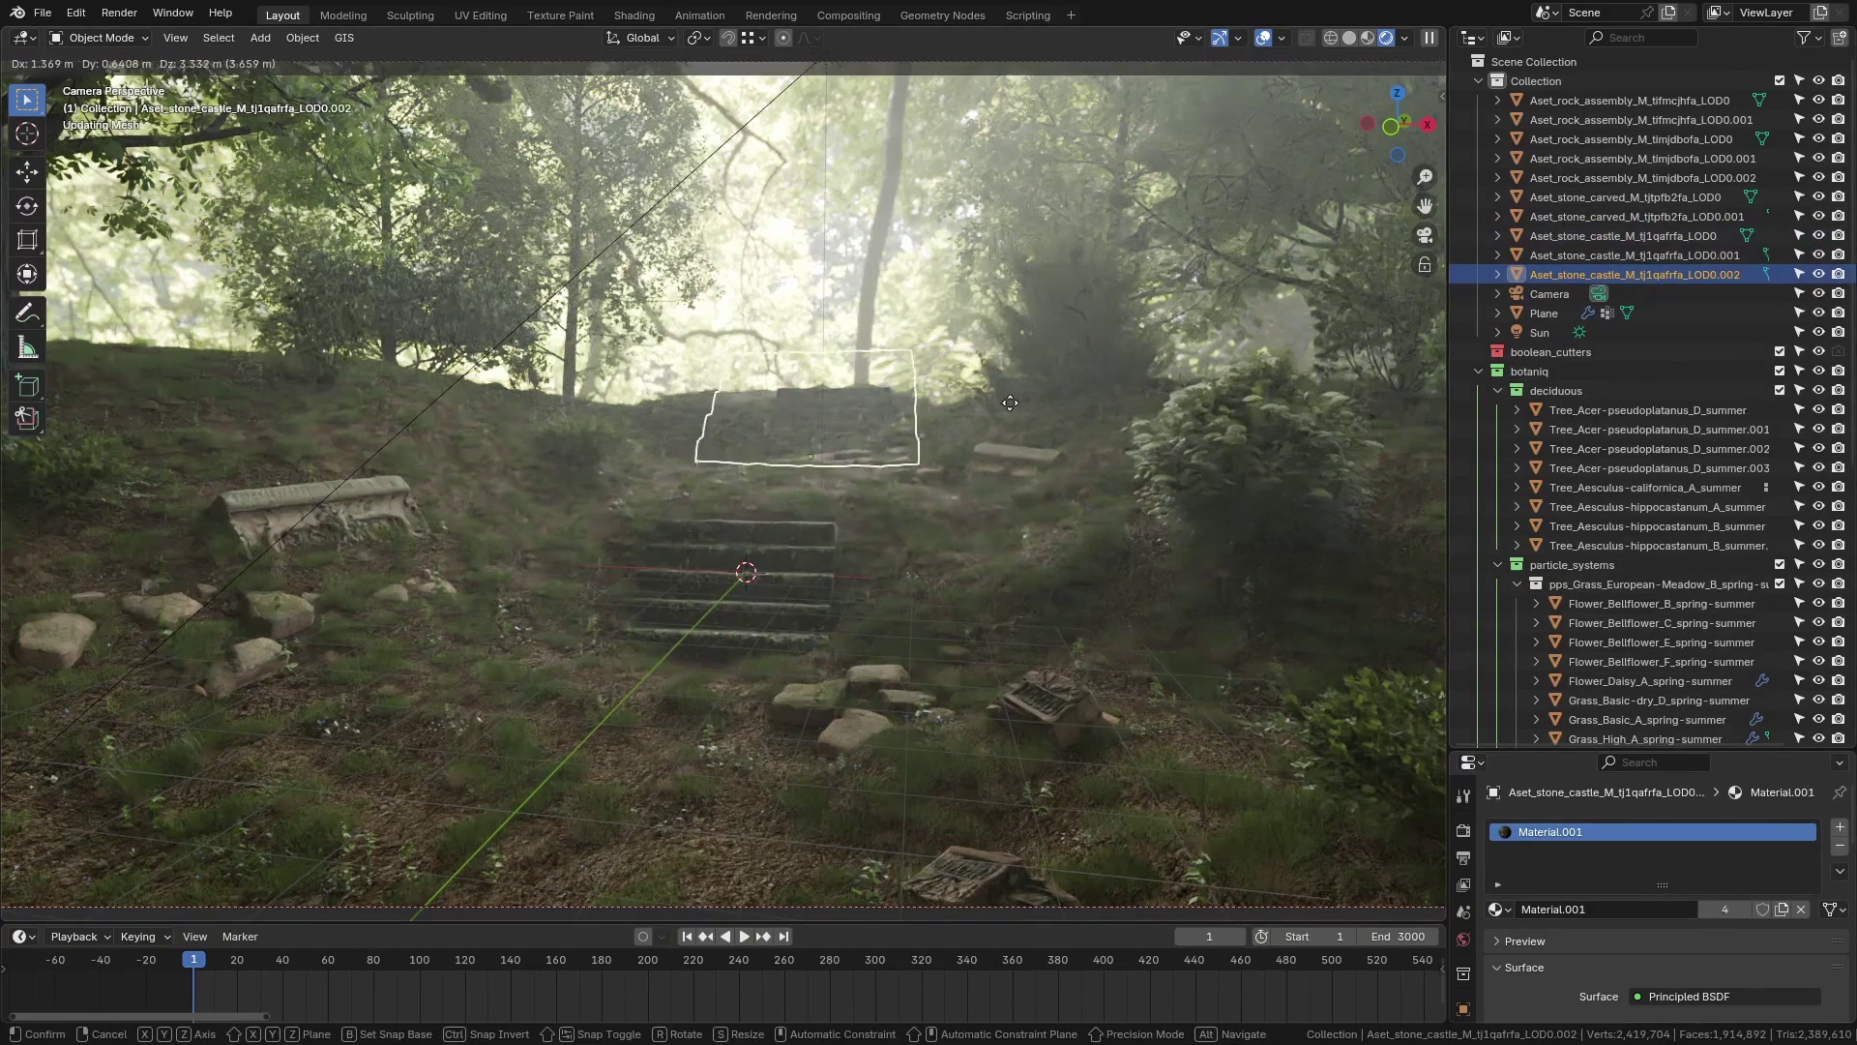
left_click(1104, 382)
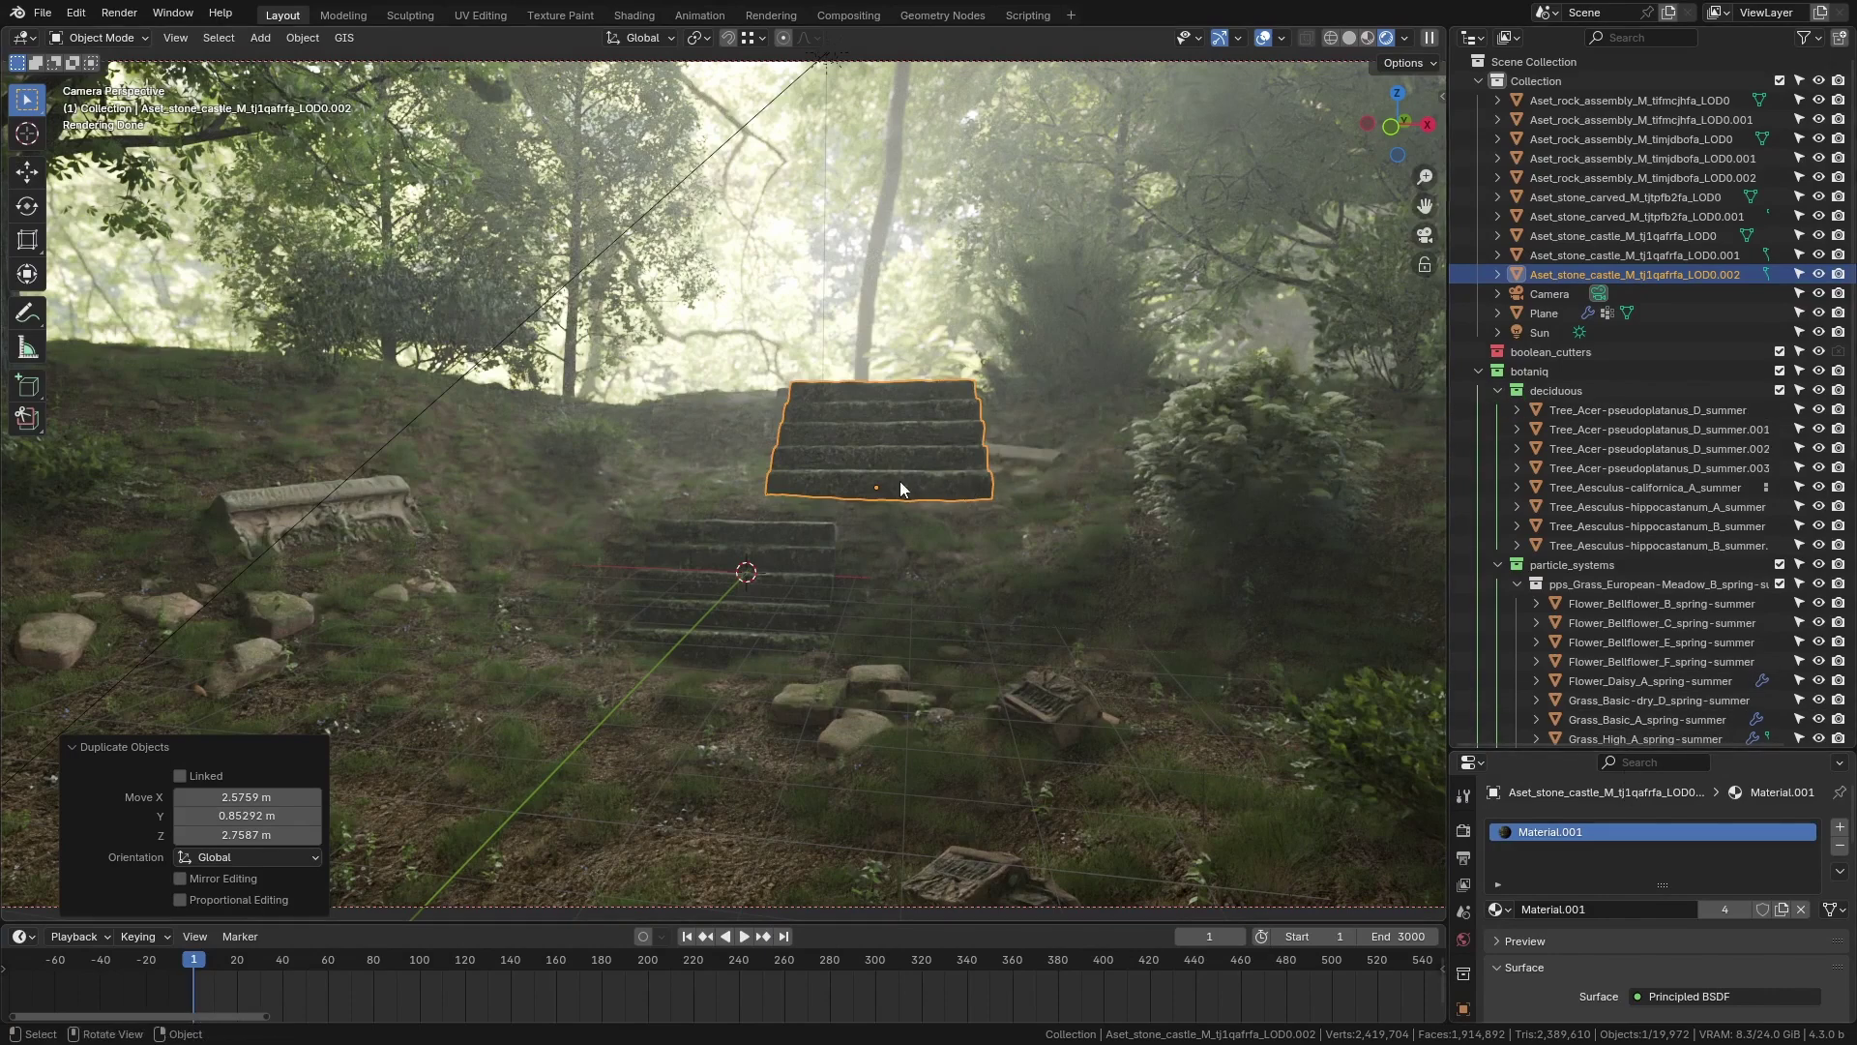
key("F2")
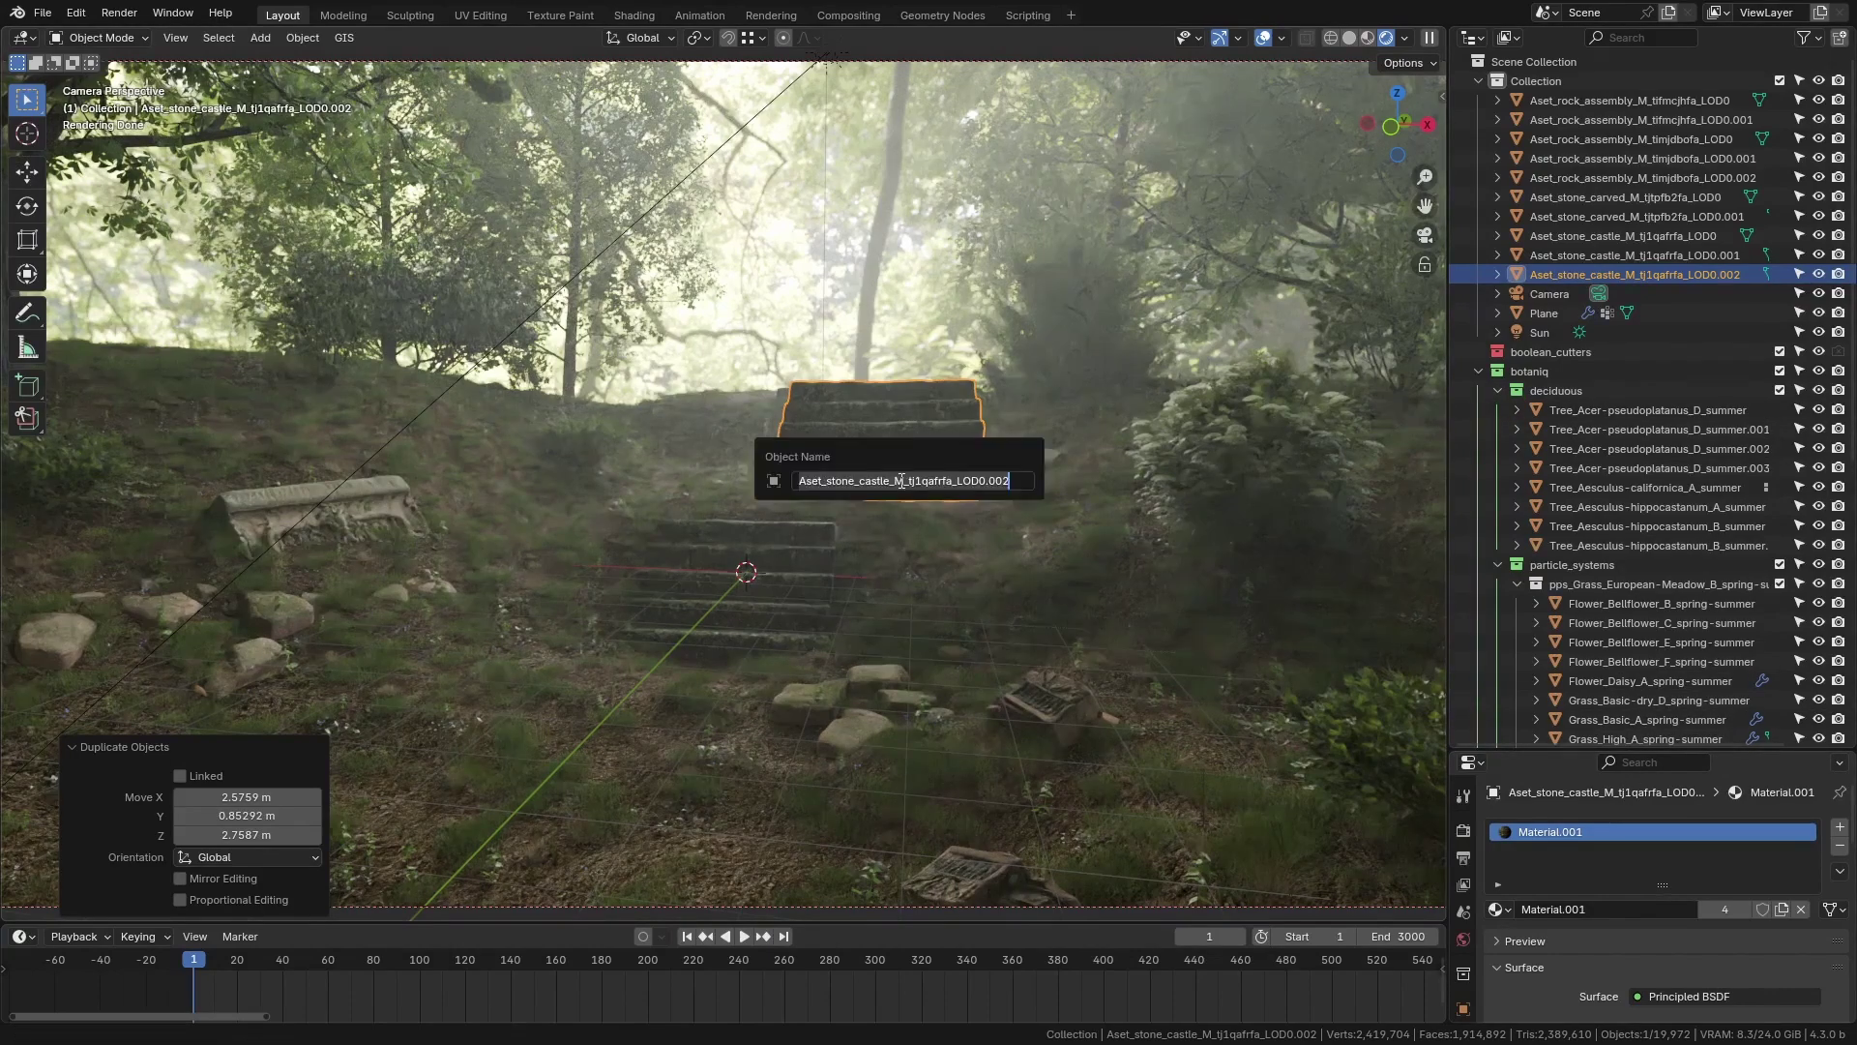
key("Escape")
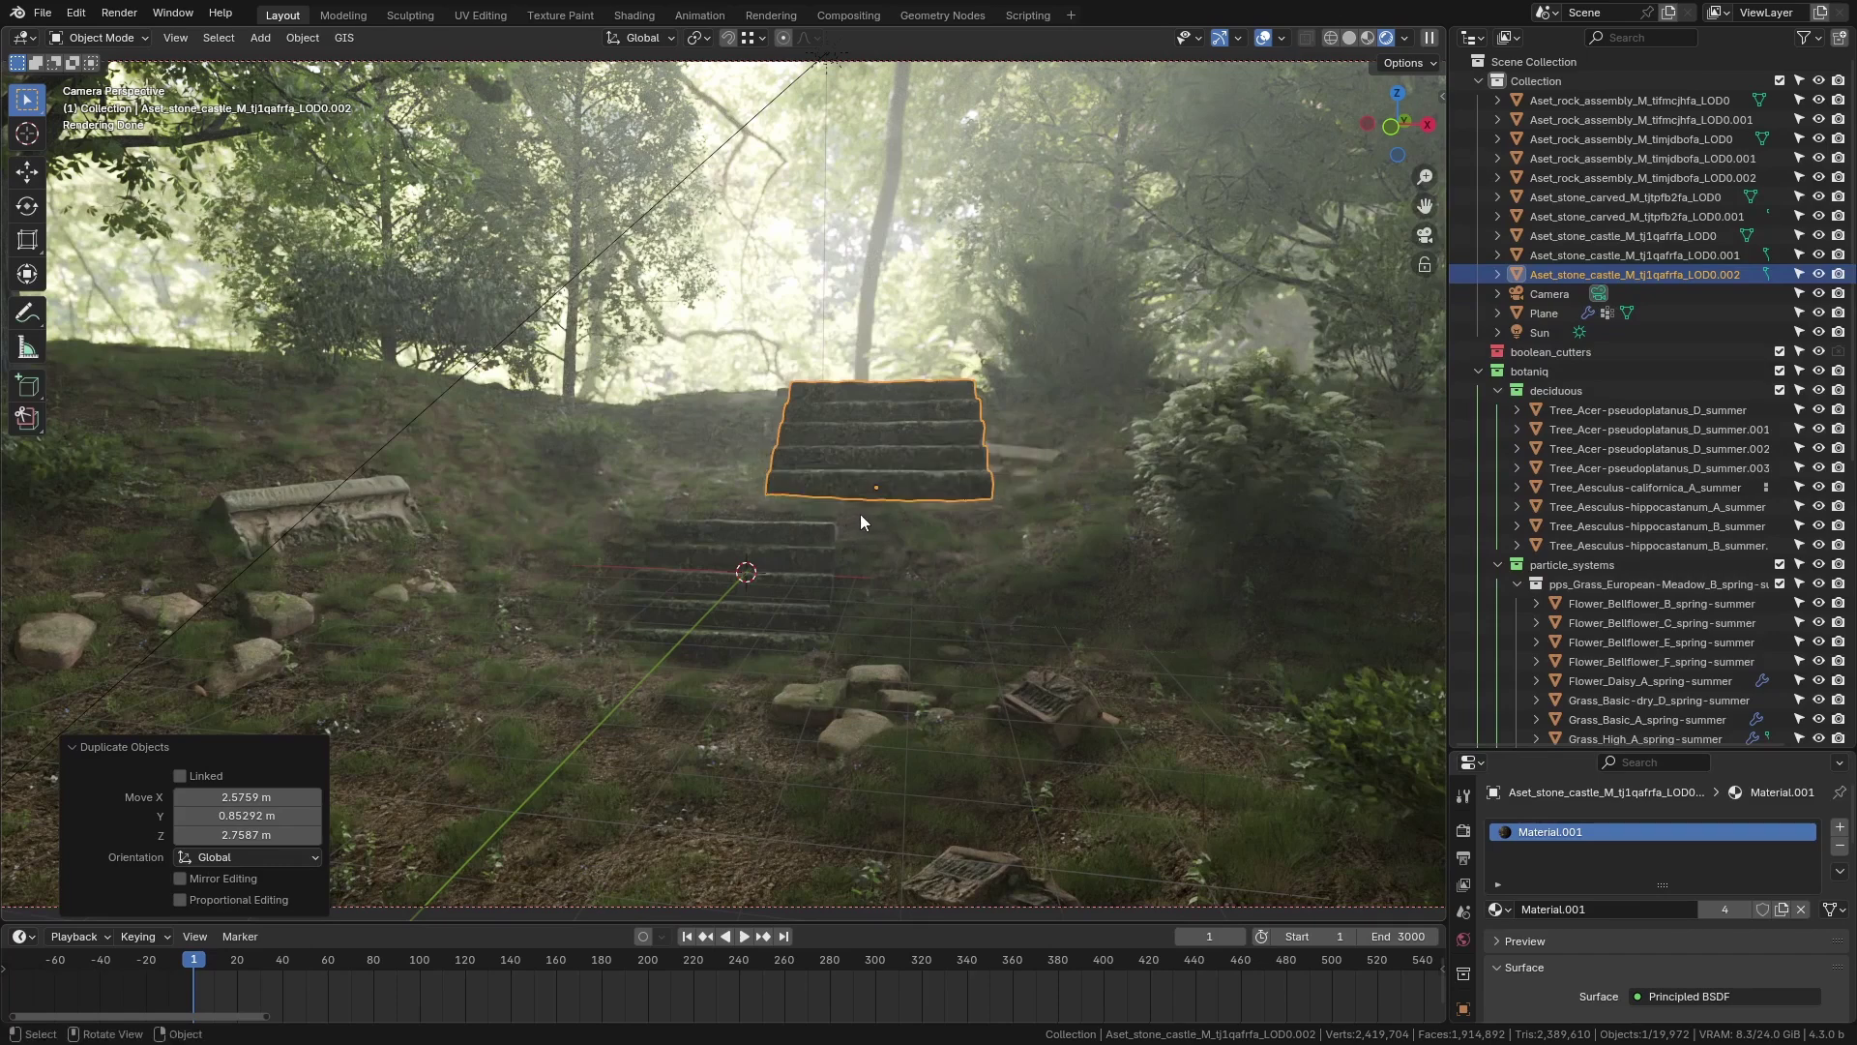
Batch rename all objects with Find/Replace, replacing 002 with 2 in their names.
key("ctrl+F2")
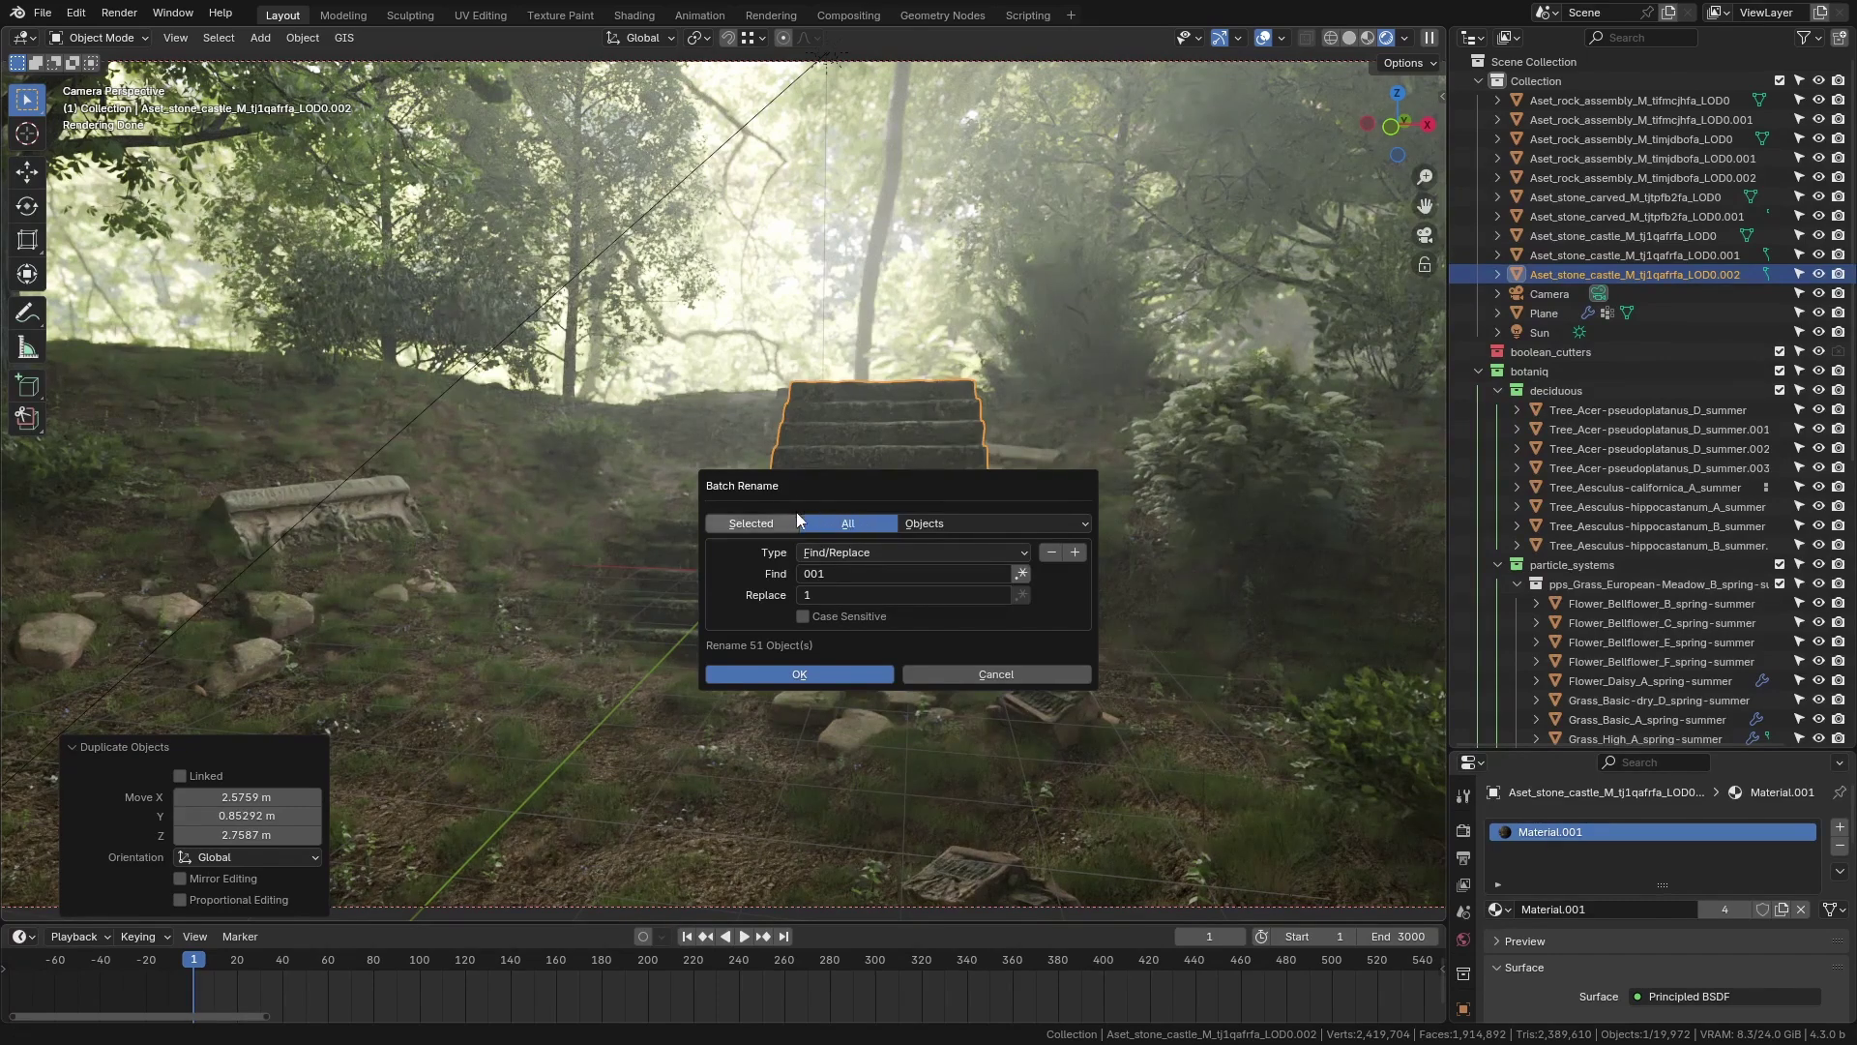
left_click(973, 524)
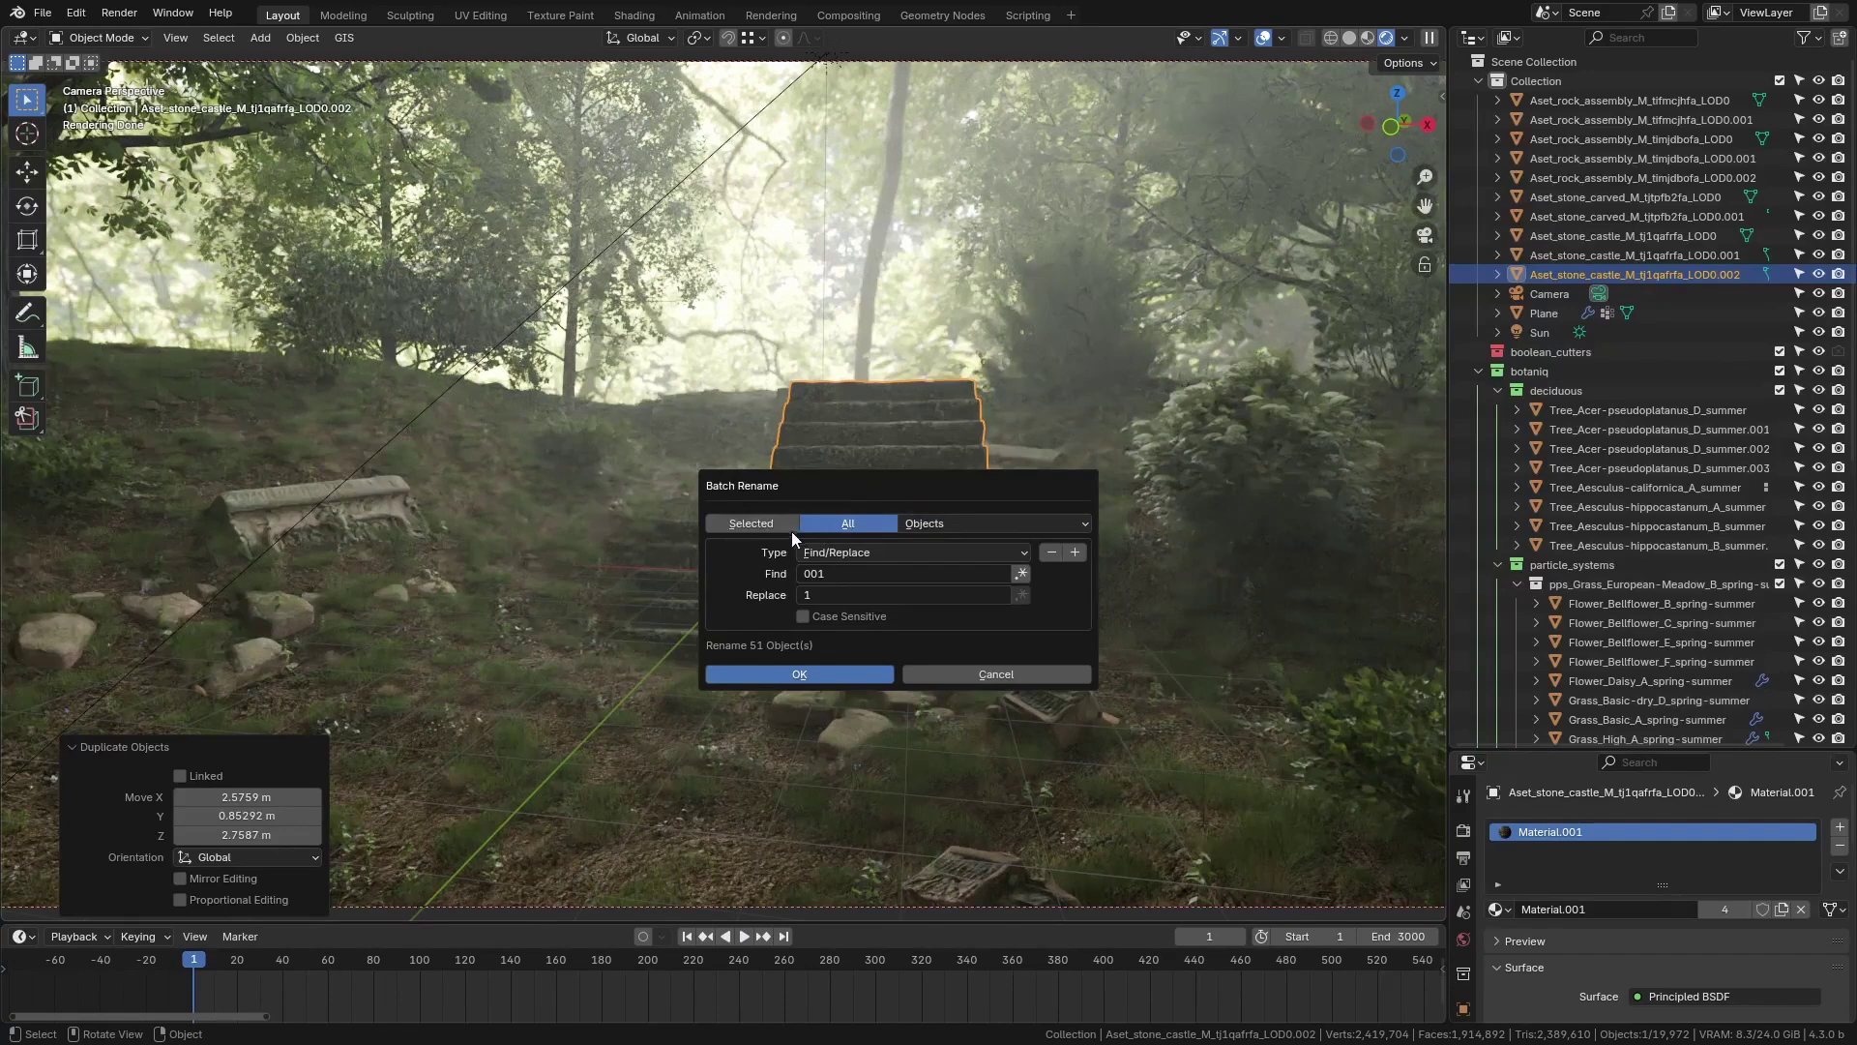
left_click(766, 526)
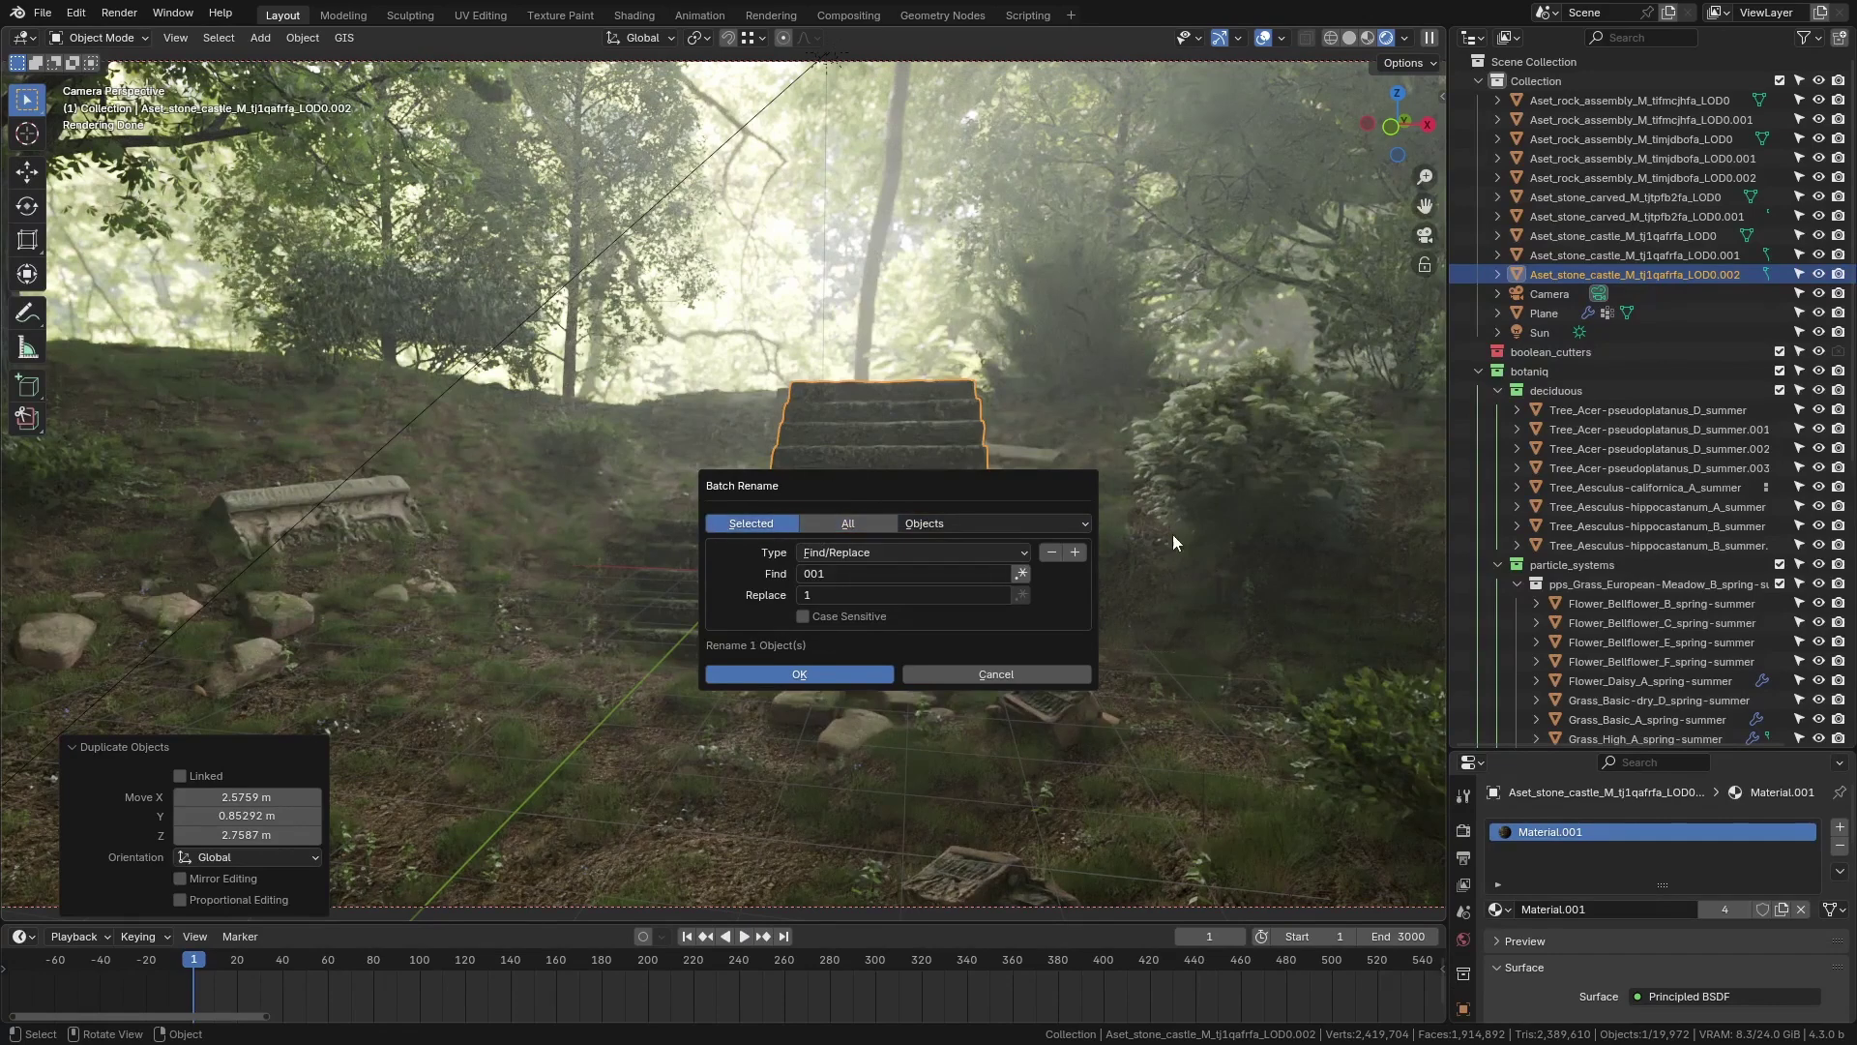
left_click(837, 528)
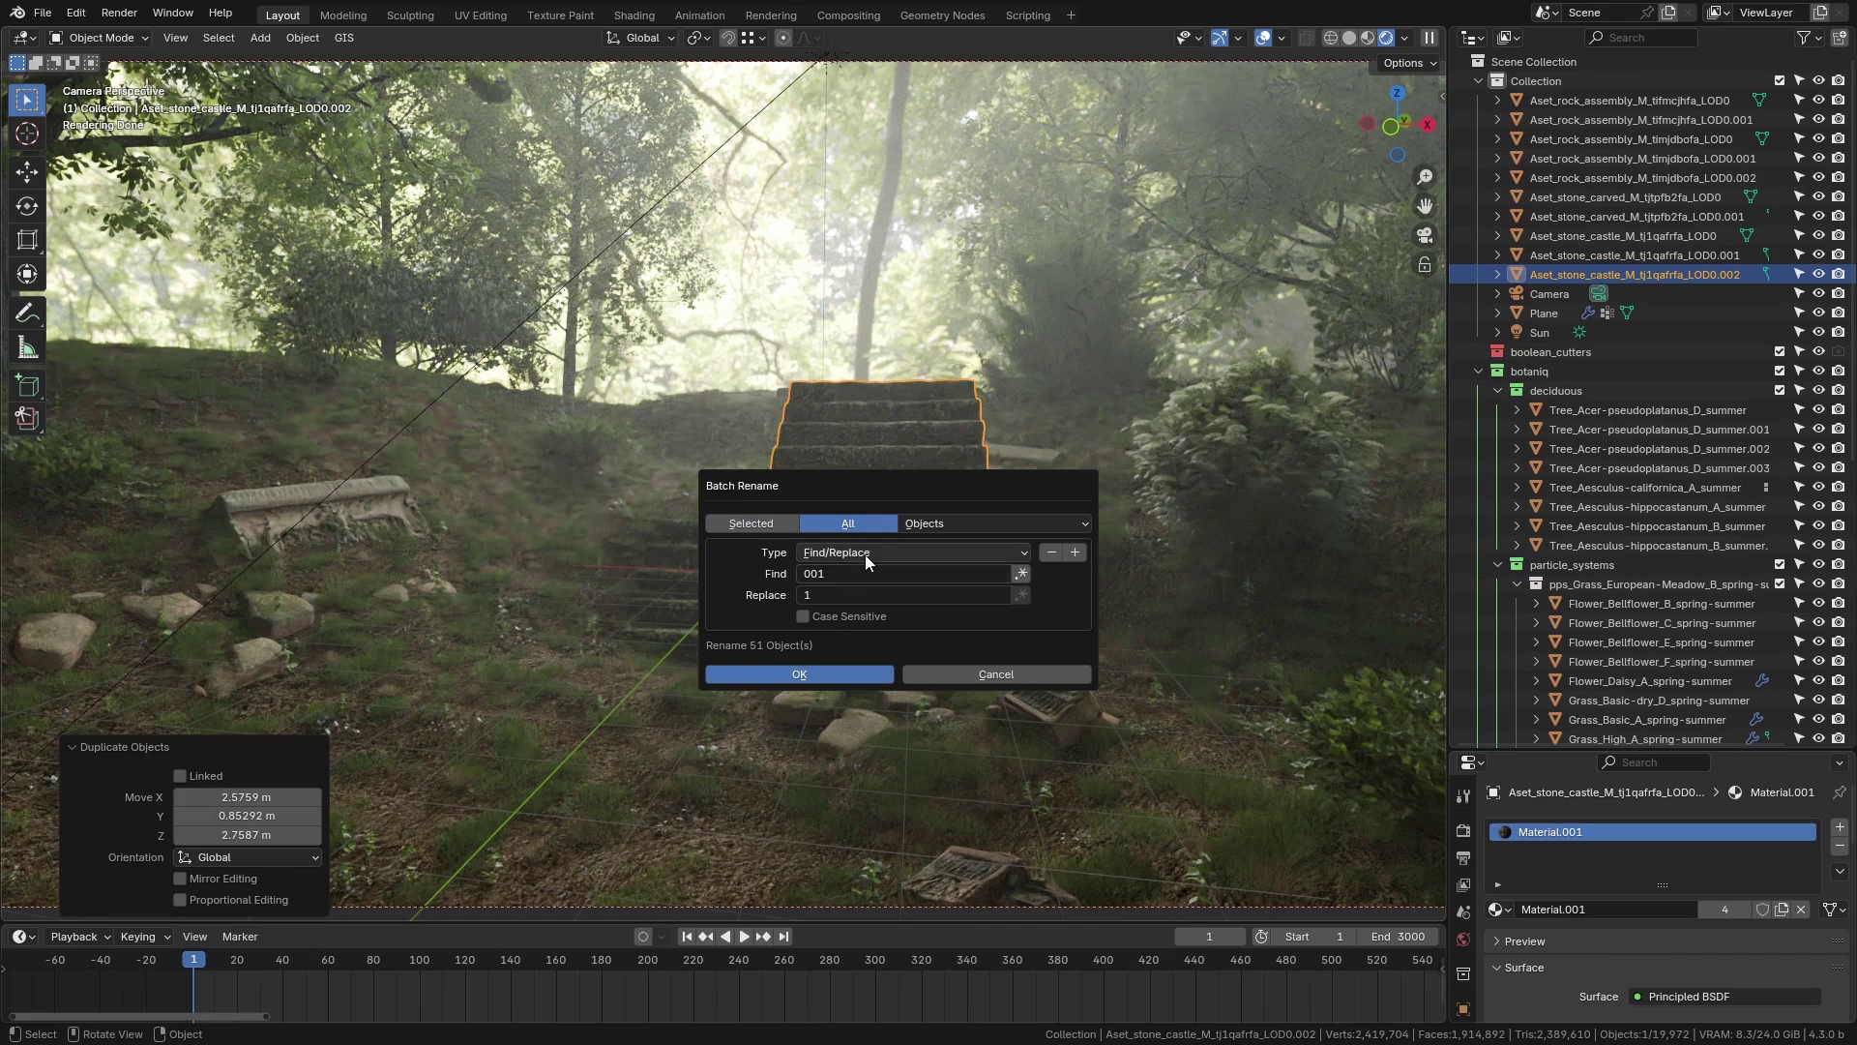
left_click(863, 567)
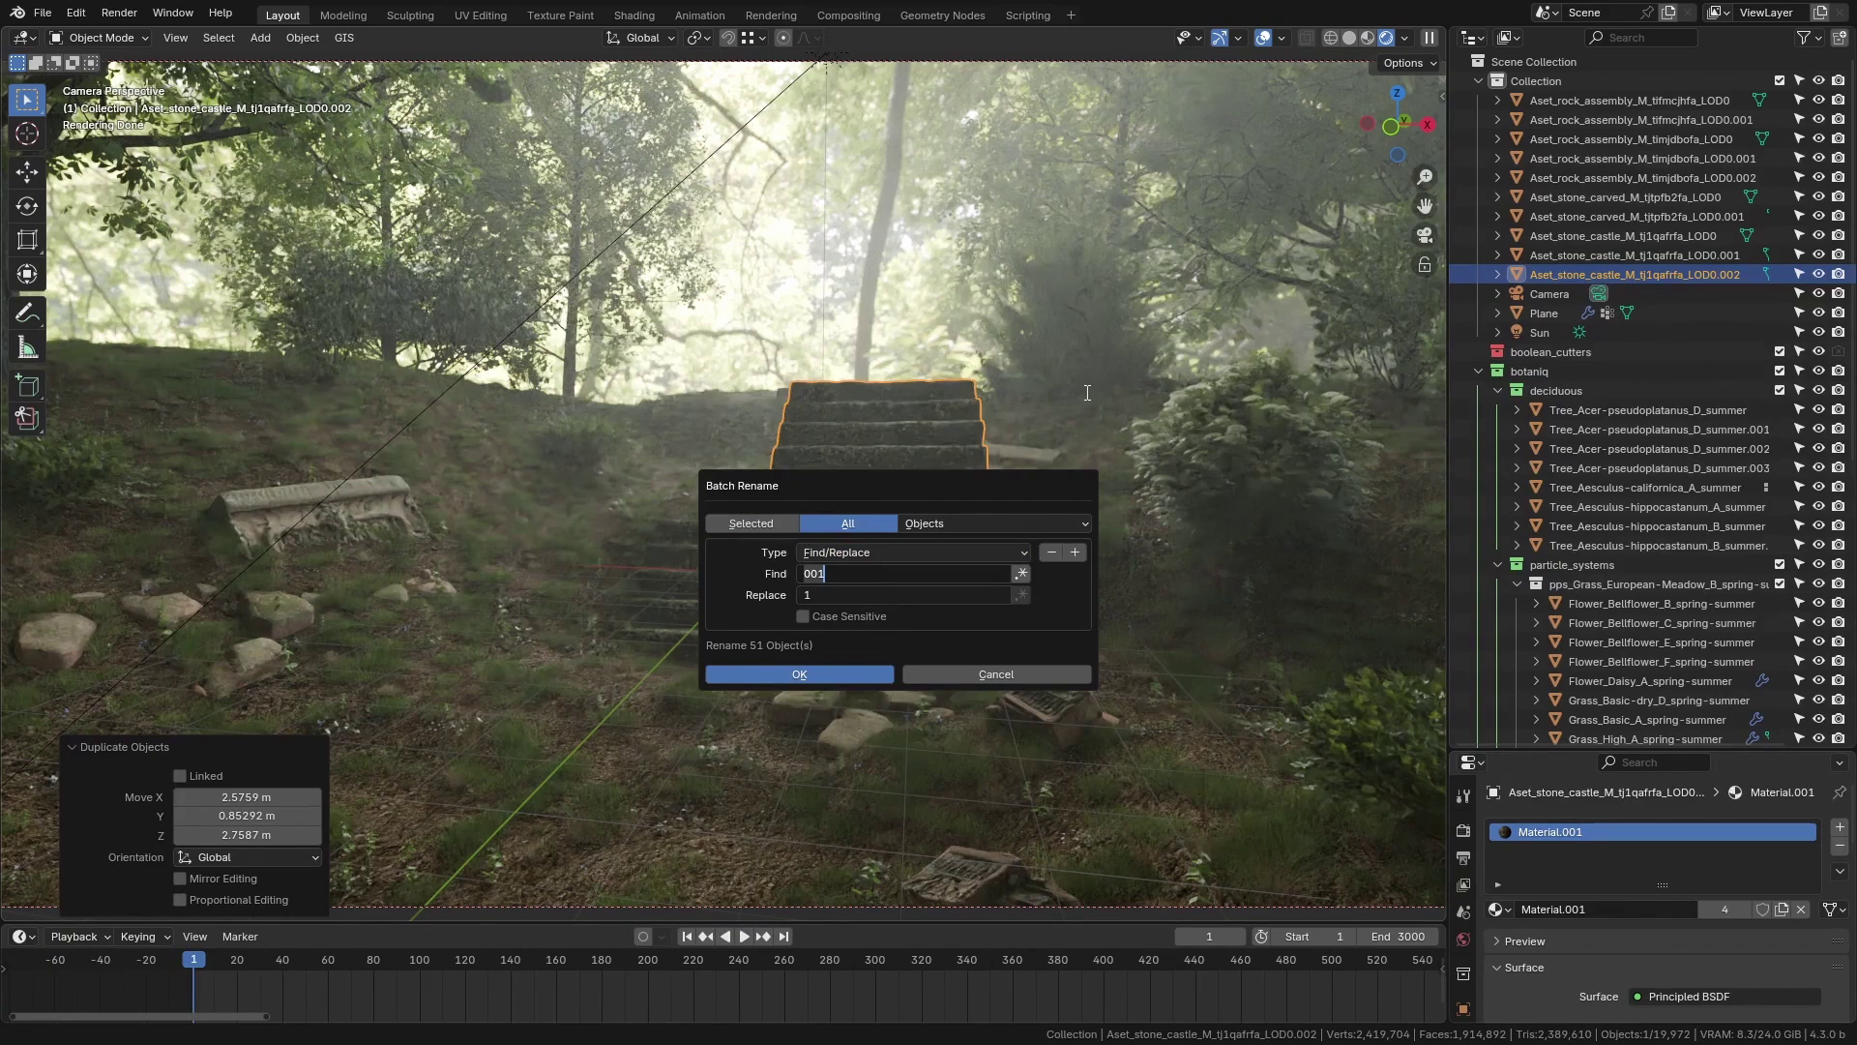
type("002")
left_click(845, 600)
left_click(848, 679)
left_click(844, 678)
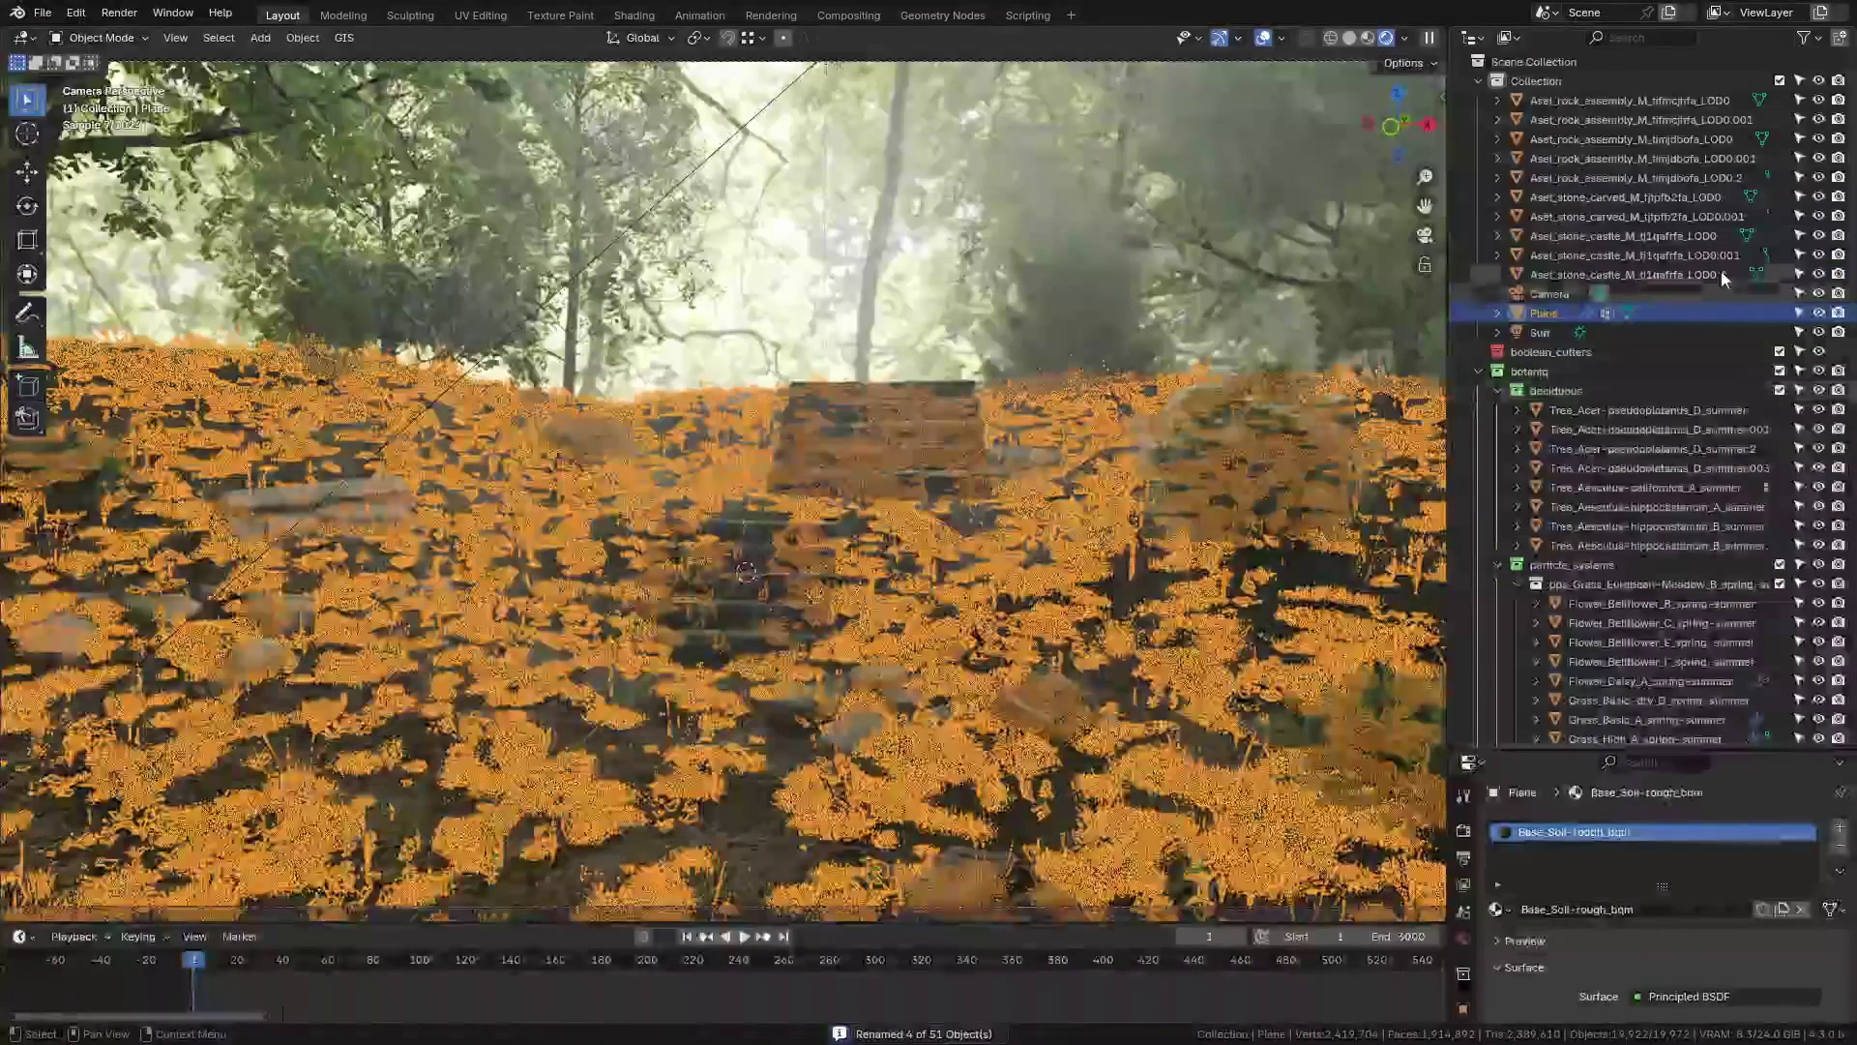
Select the renamed staircase copy and check the object list for other renamed objects.
left_click(1720, 273)
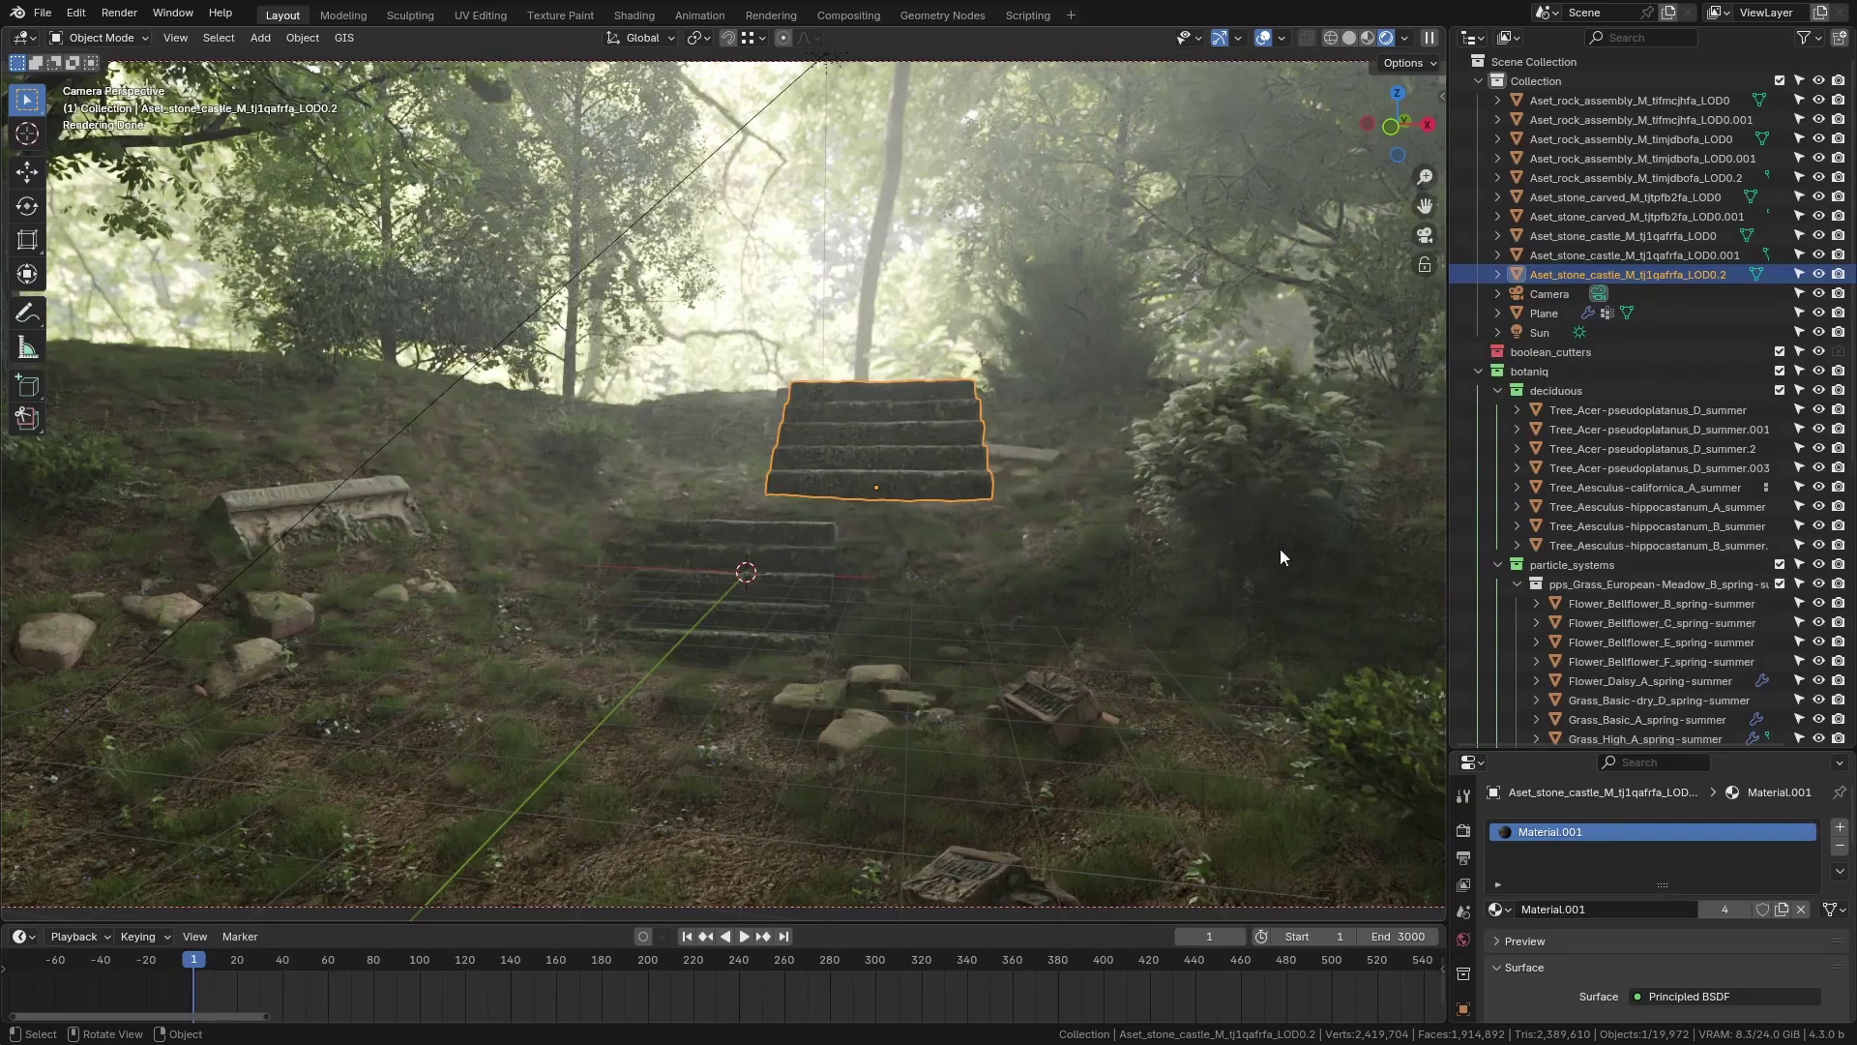
scroll(1698, 280, "down", 13)
scroll(1648, 661, "up", 7)
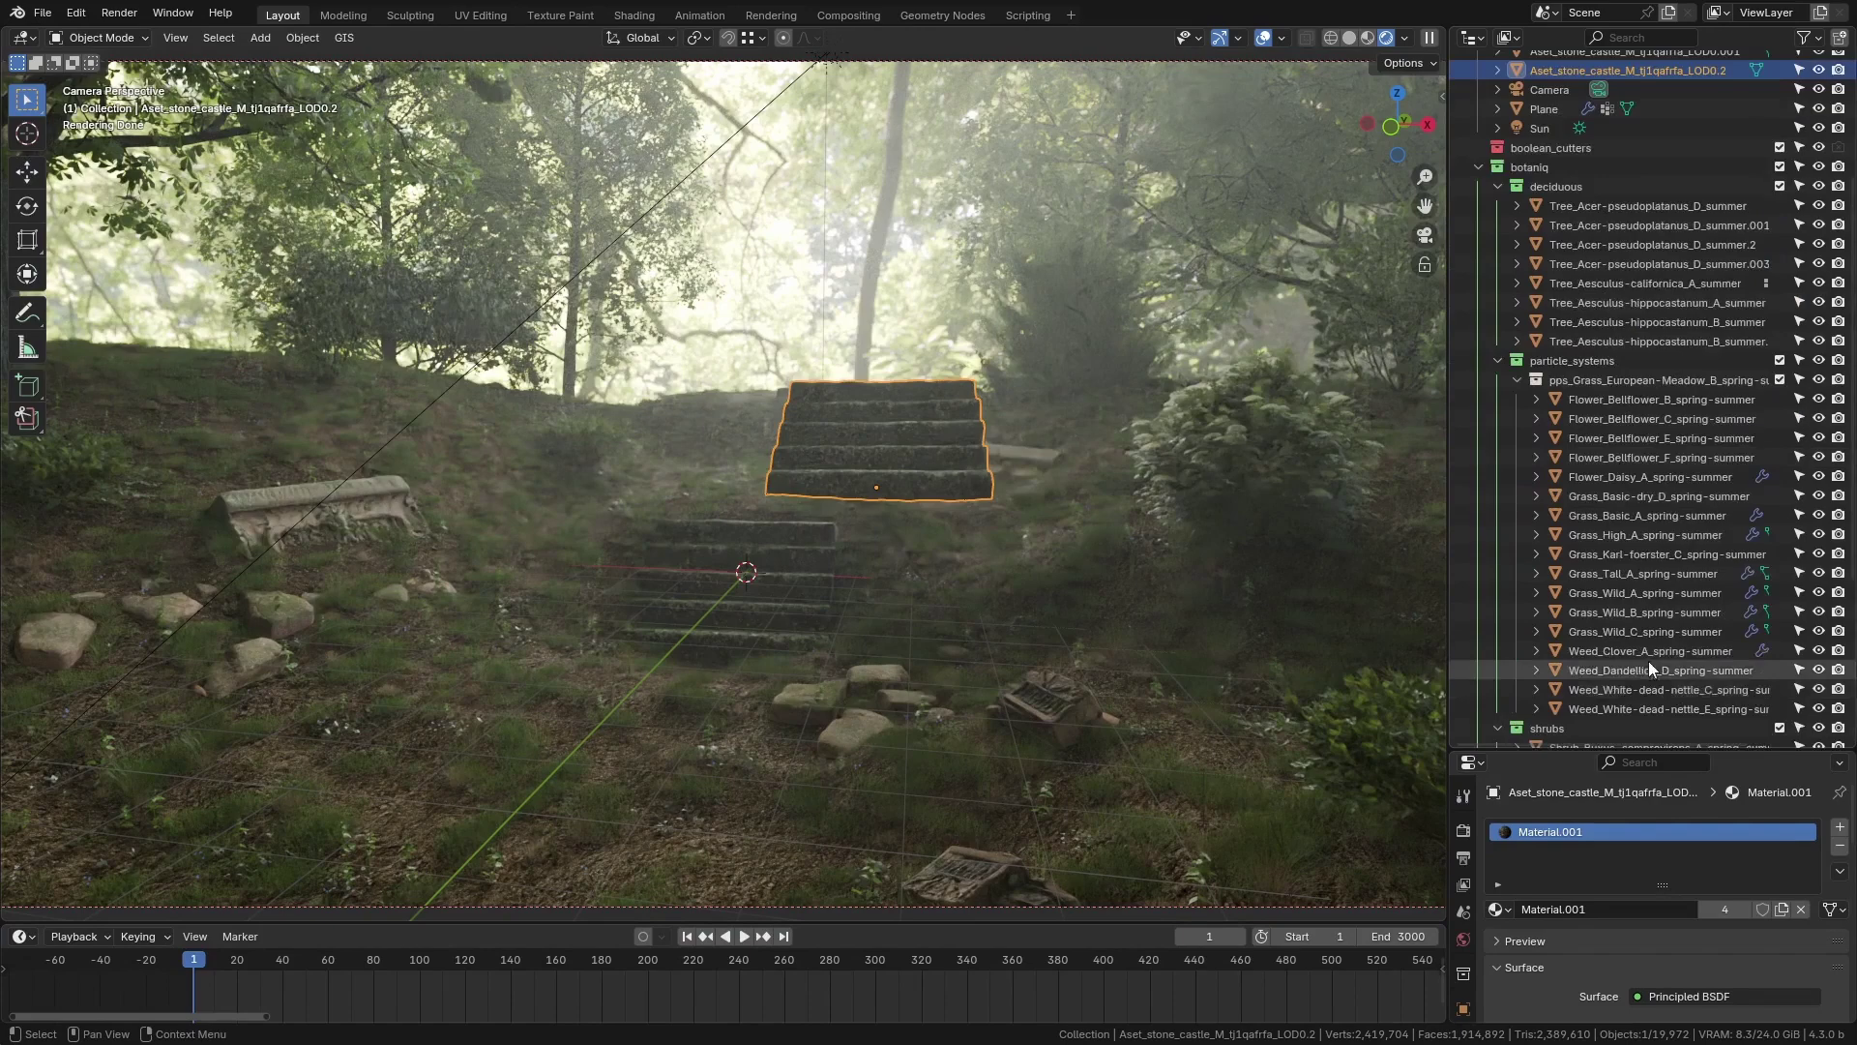
scroll(1648, 629, "up", 5)
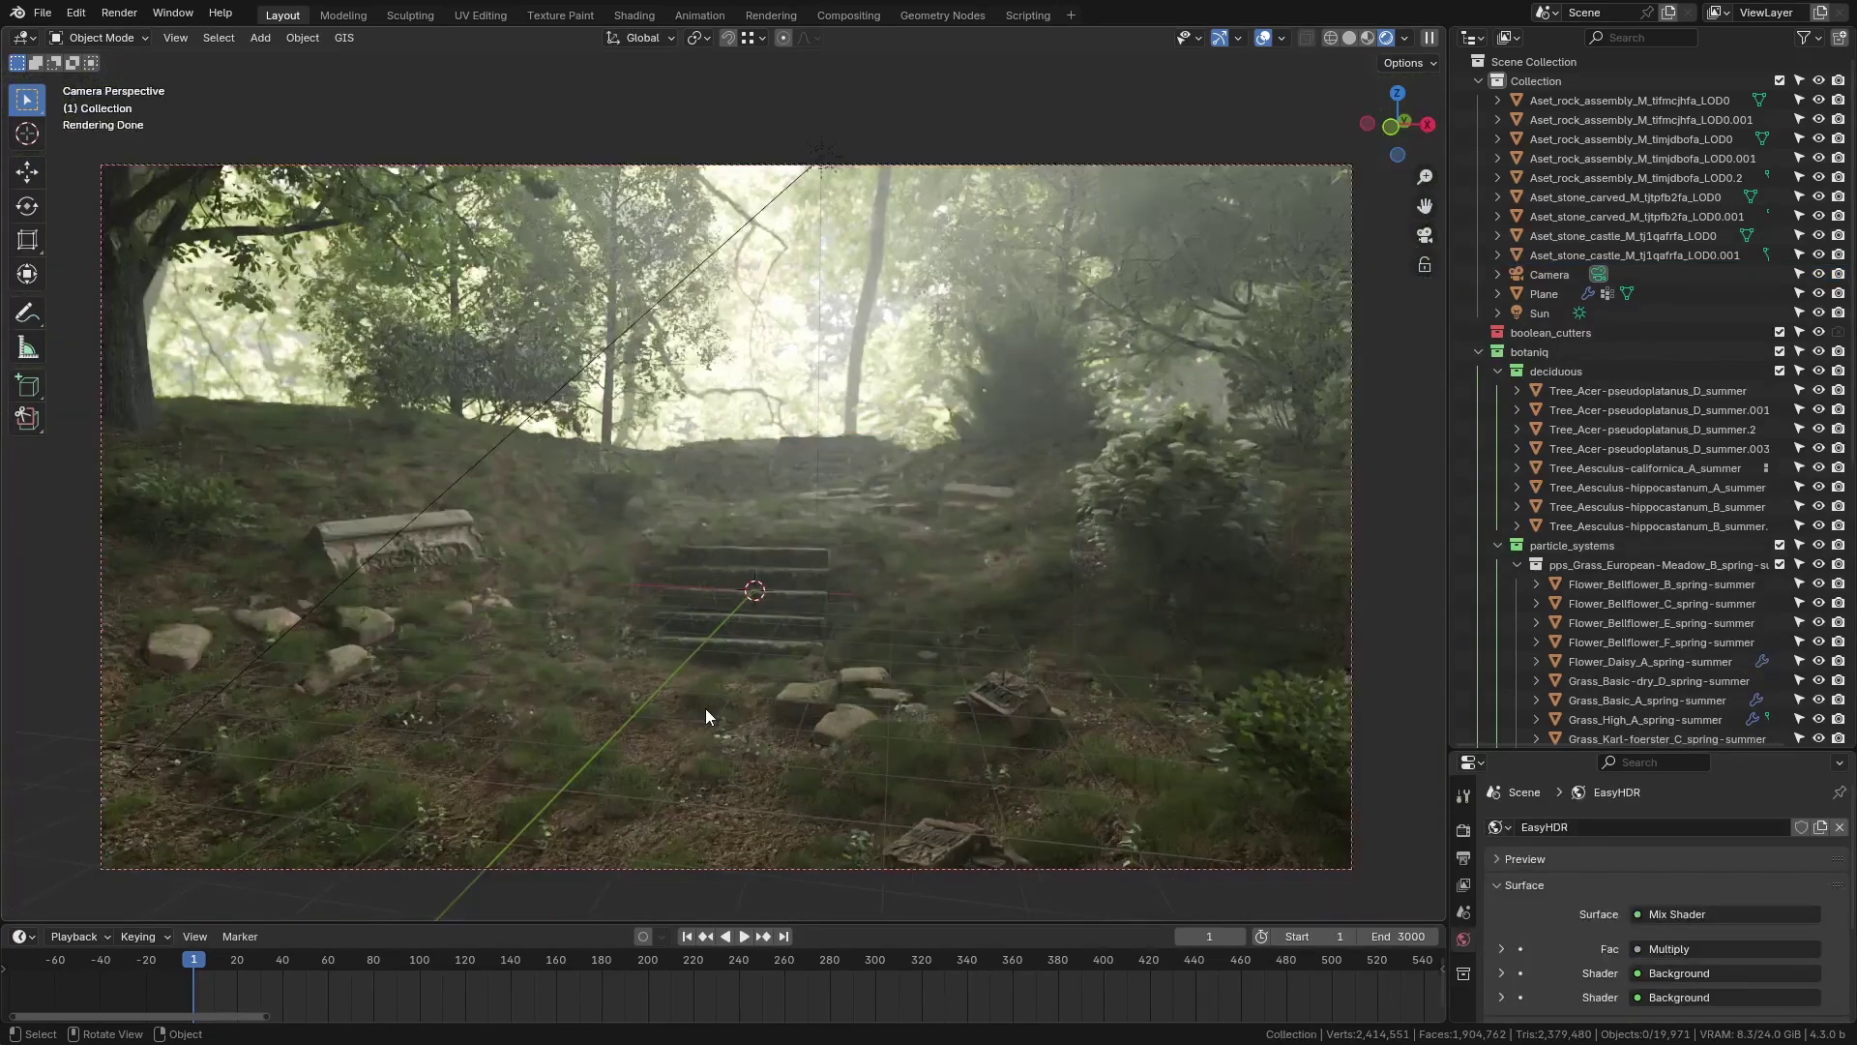
Explore the rendered forest with walk navigation in camera view, approaching the stone staircase and moving past the surrounding rocks.
key("shift+grave")
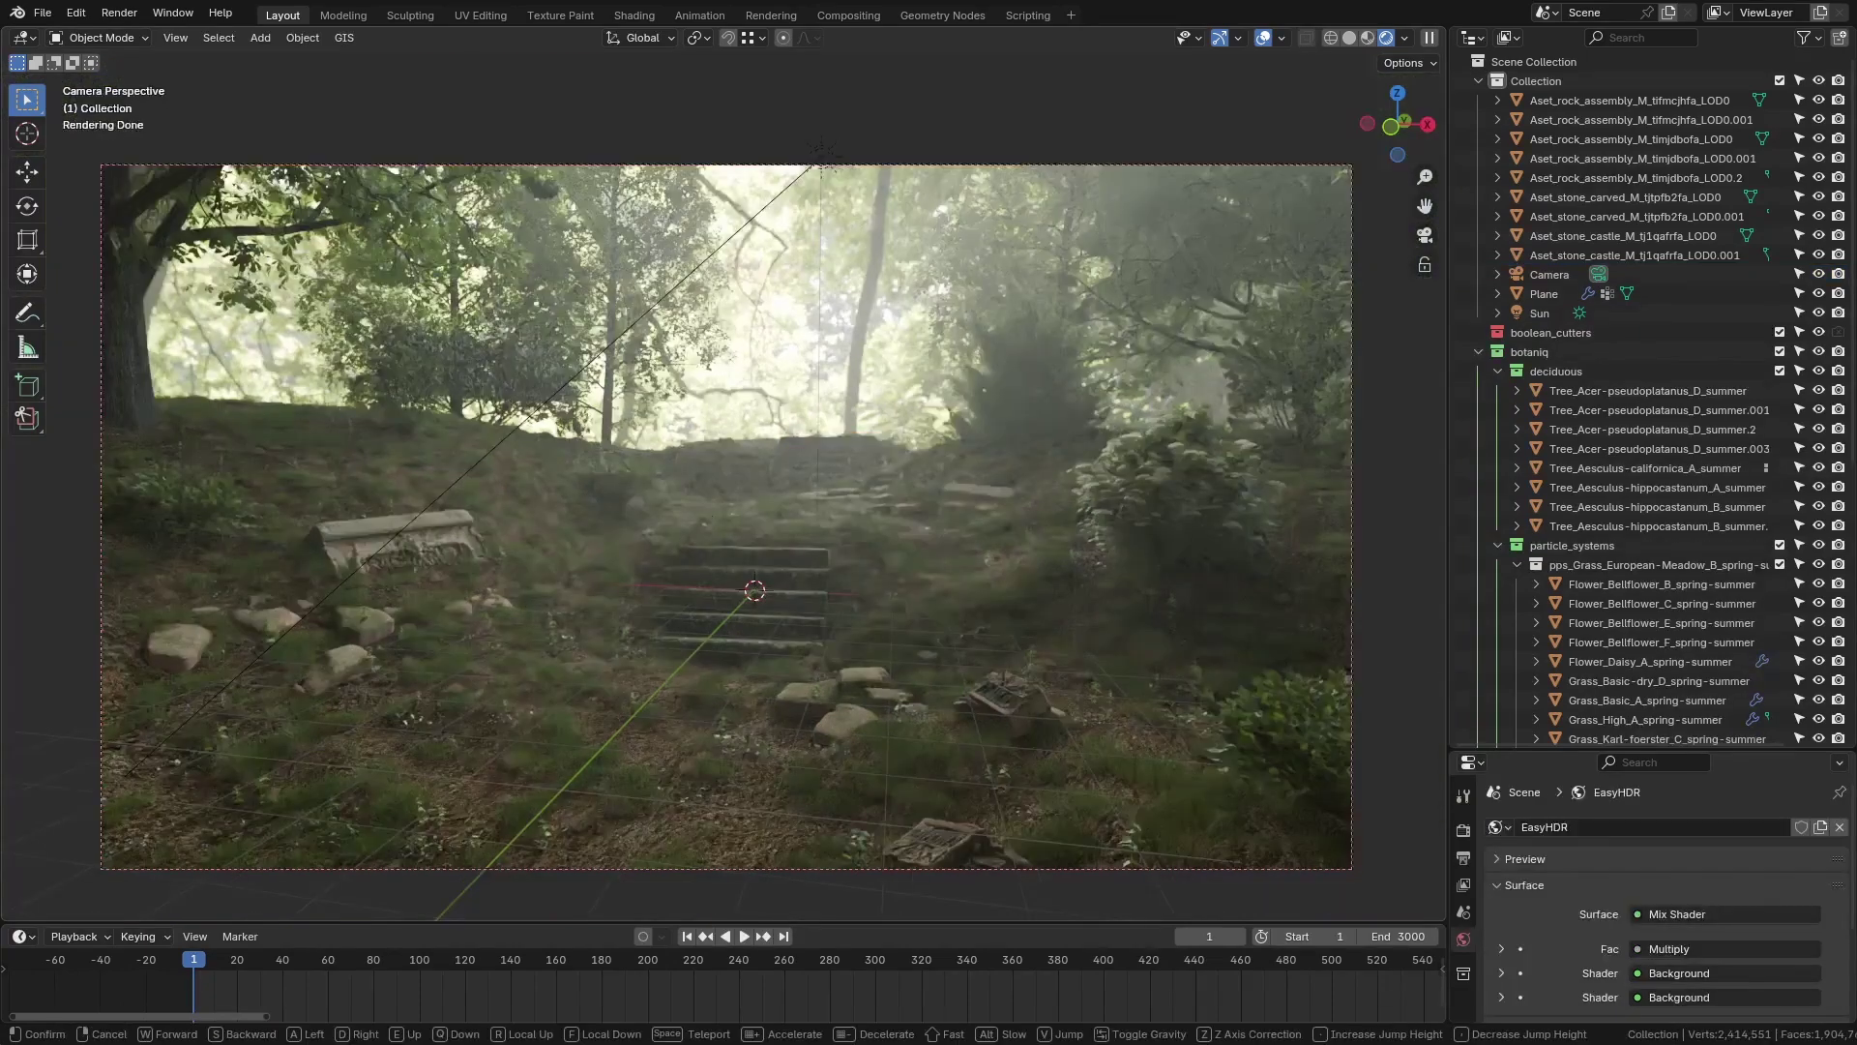
key("w")
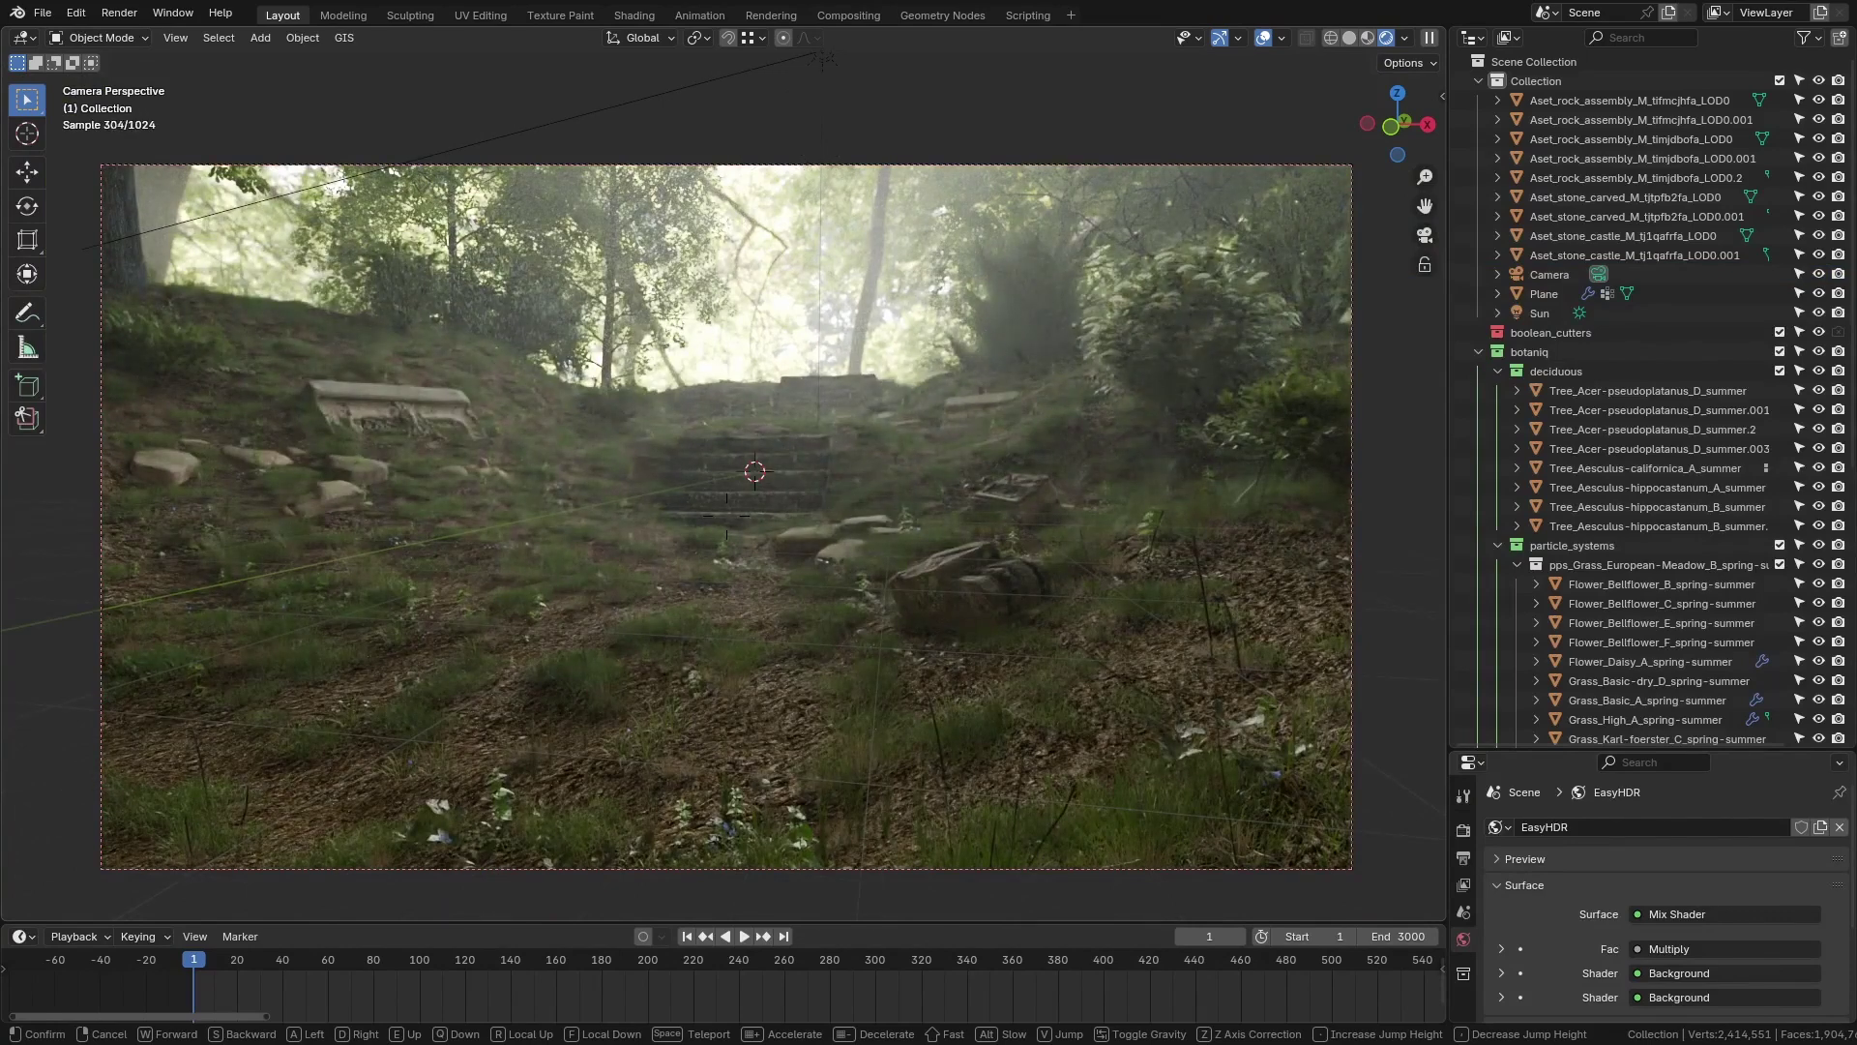
key("w")
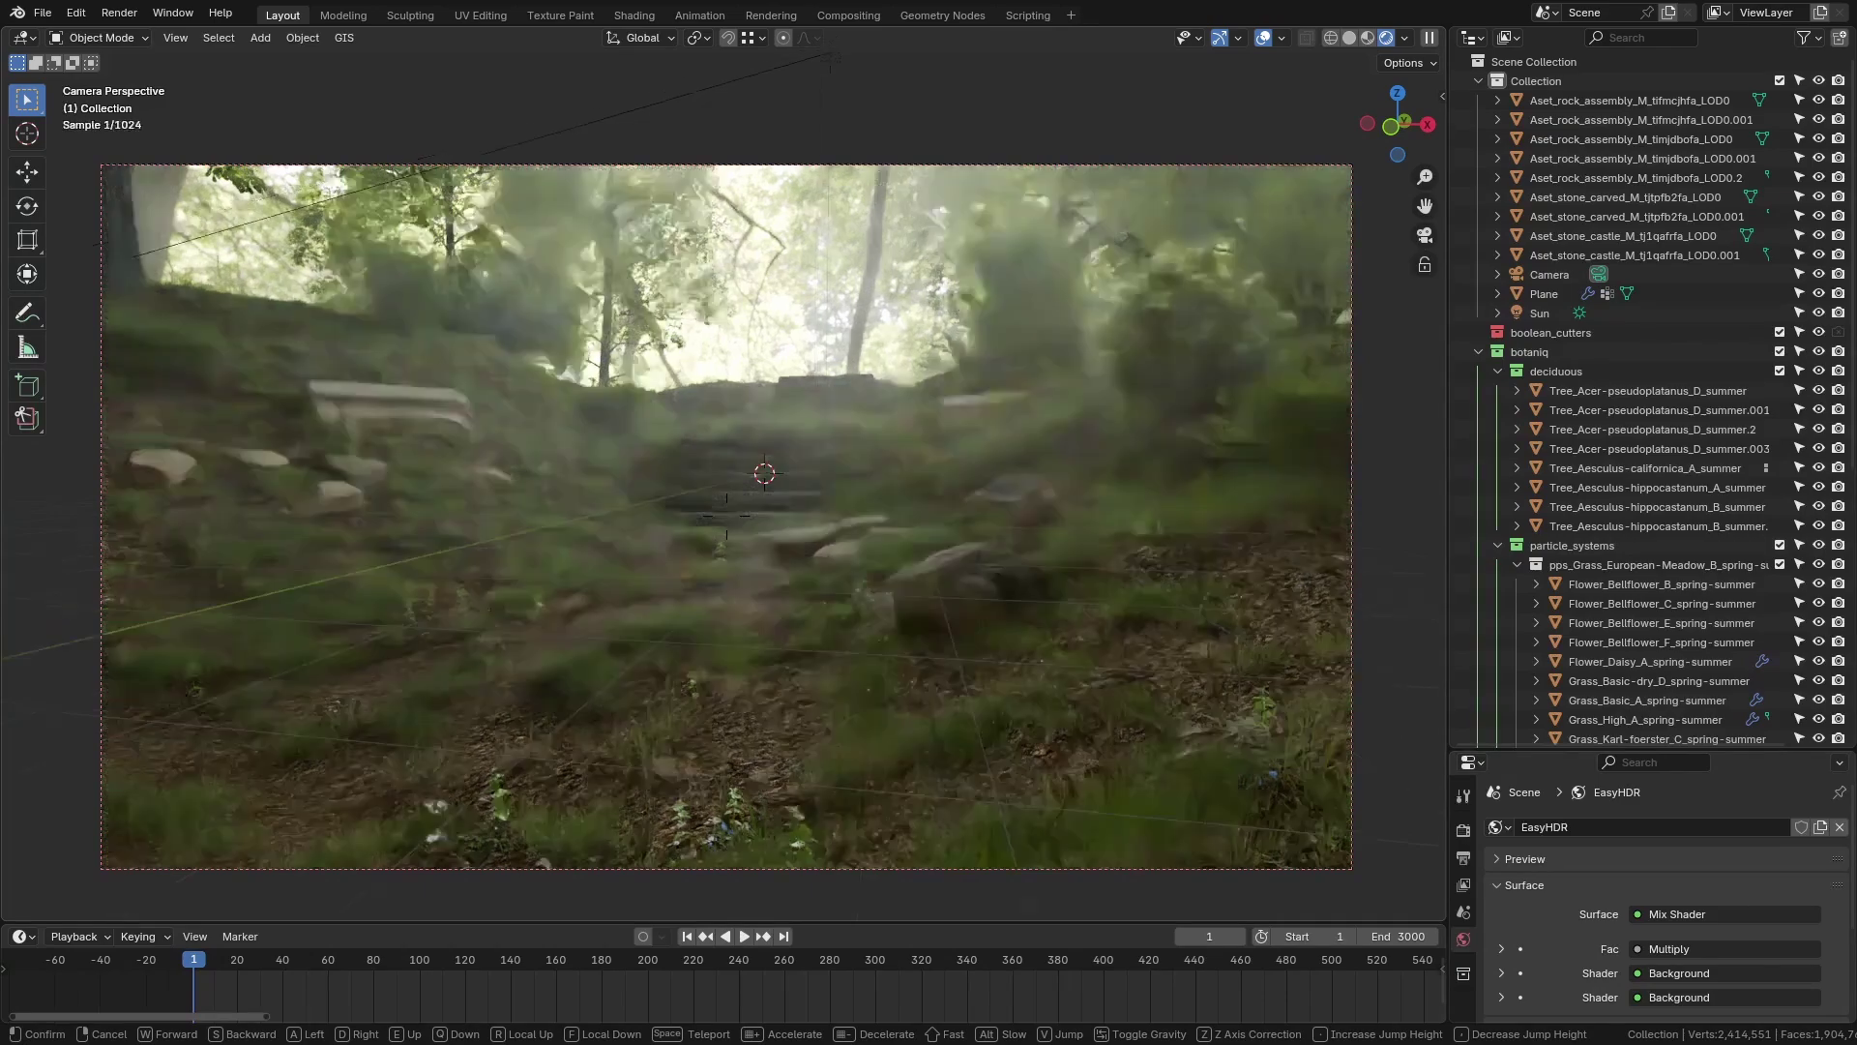
key("a")
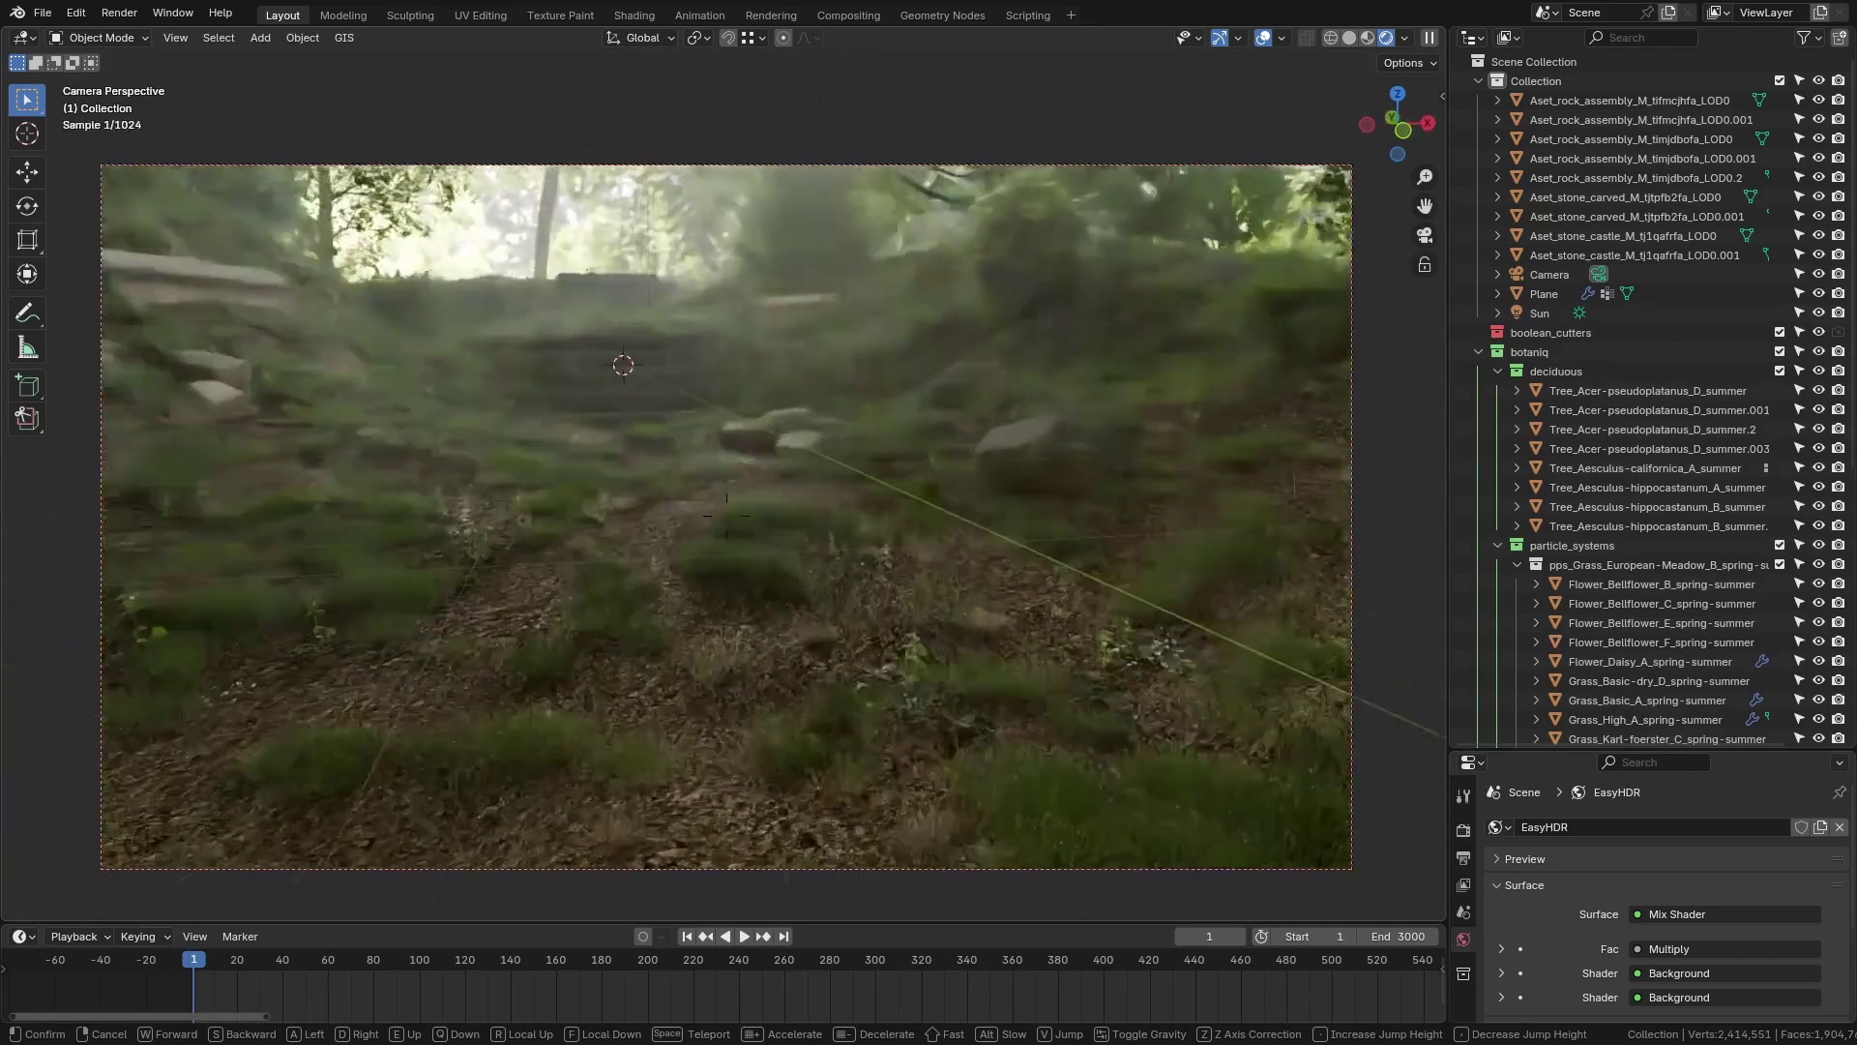
key("w")
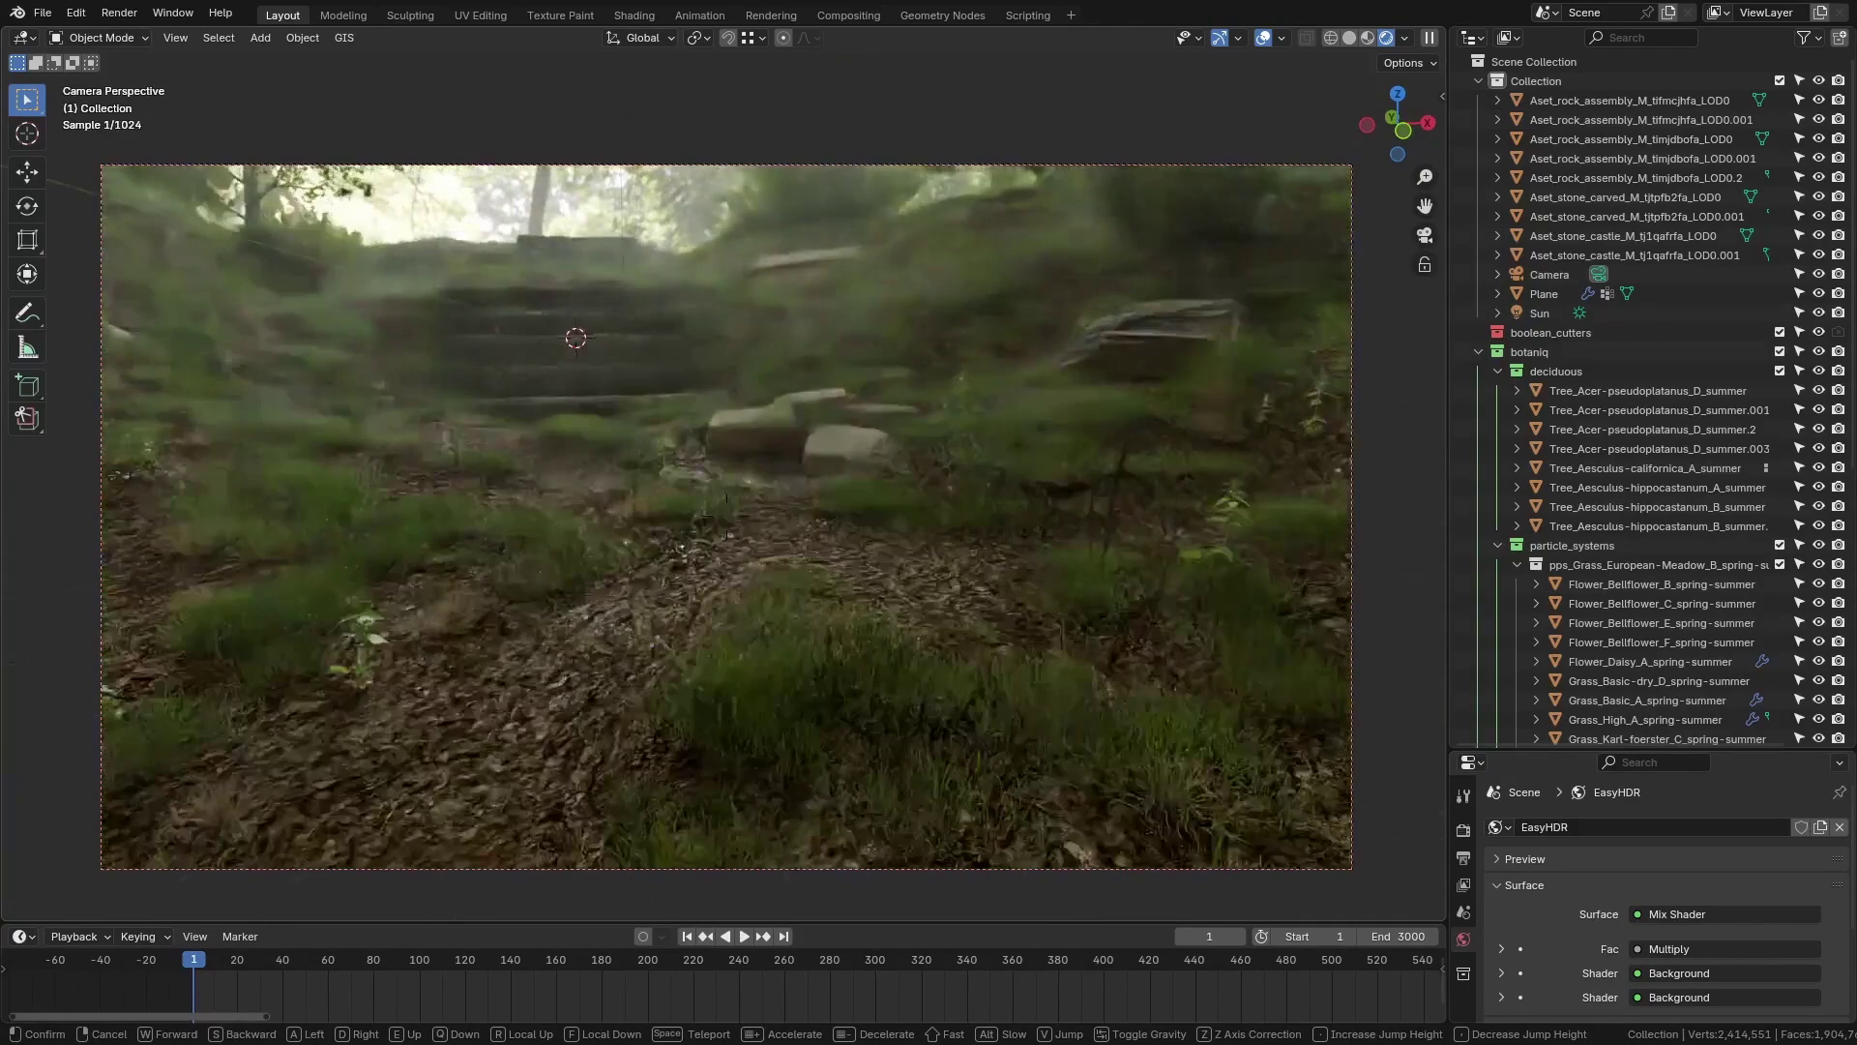
key("w")
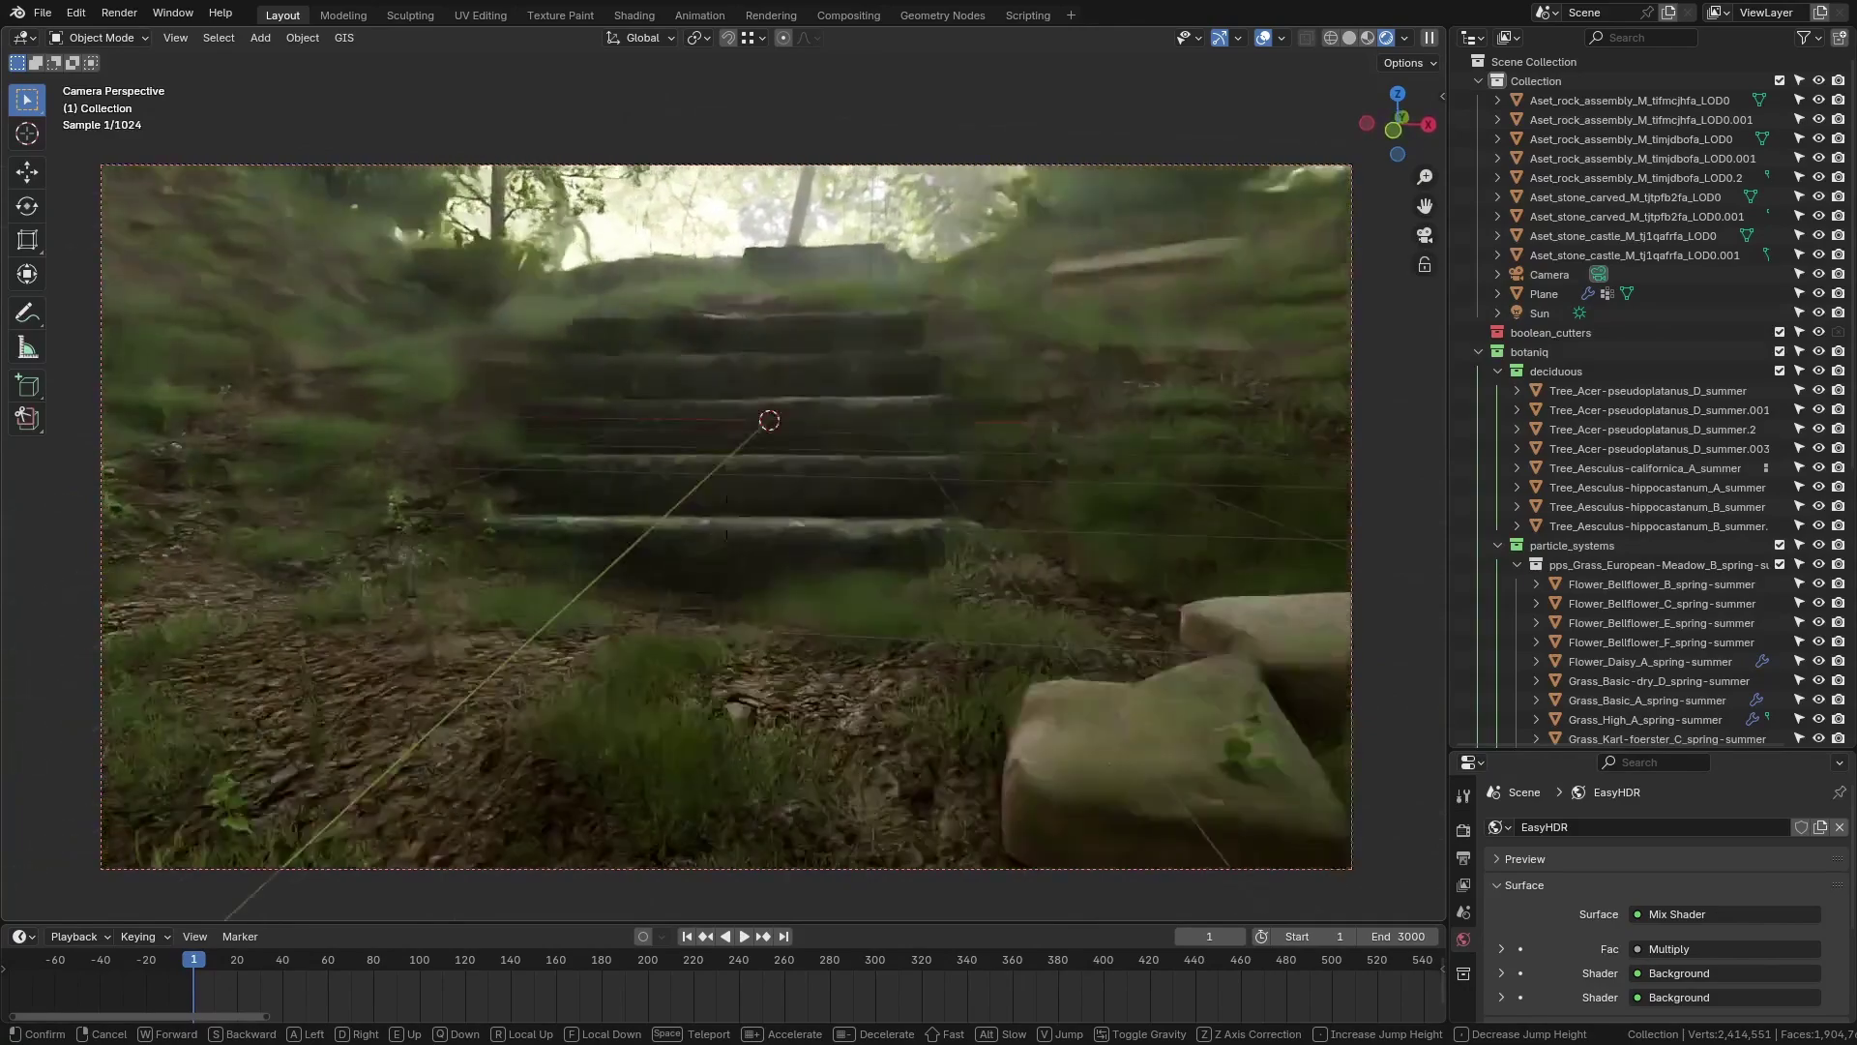
key("w")
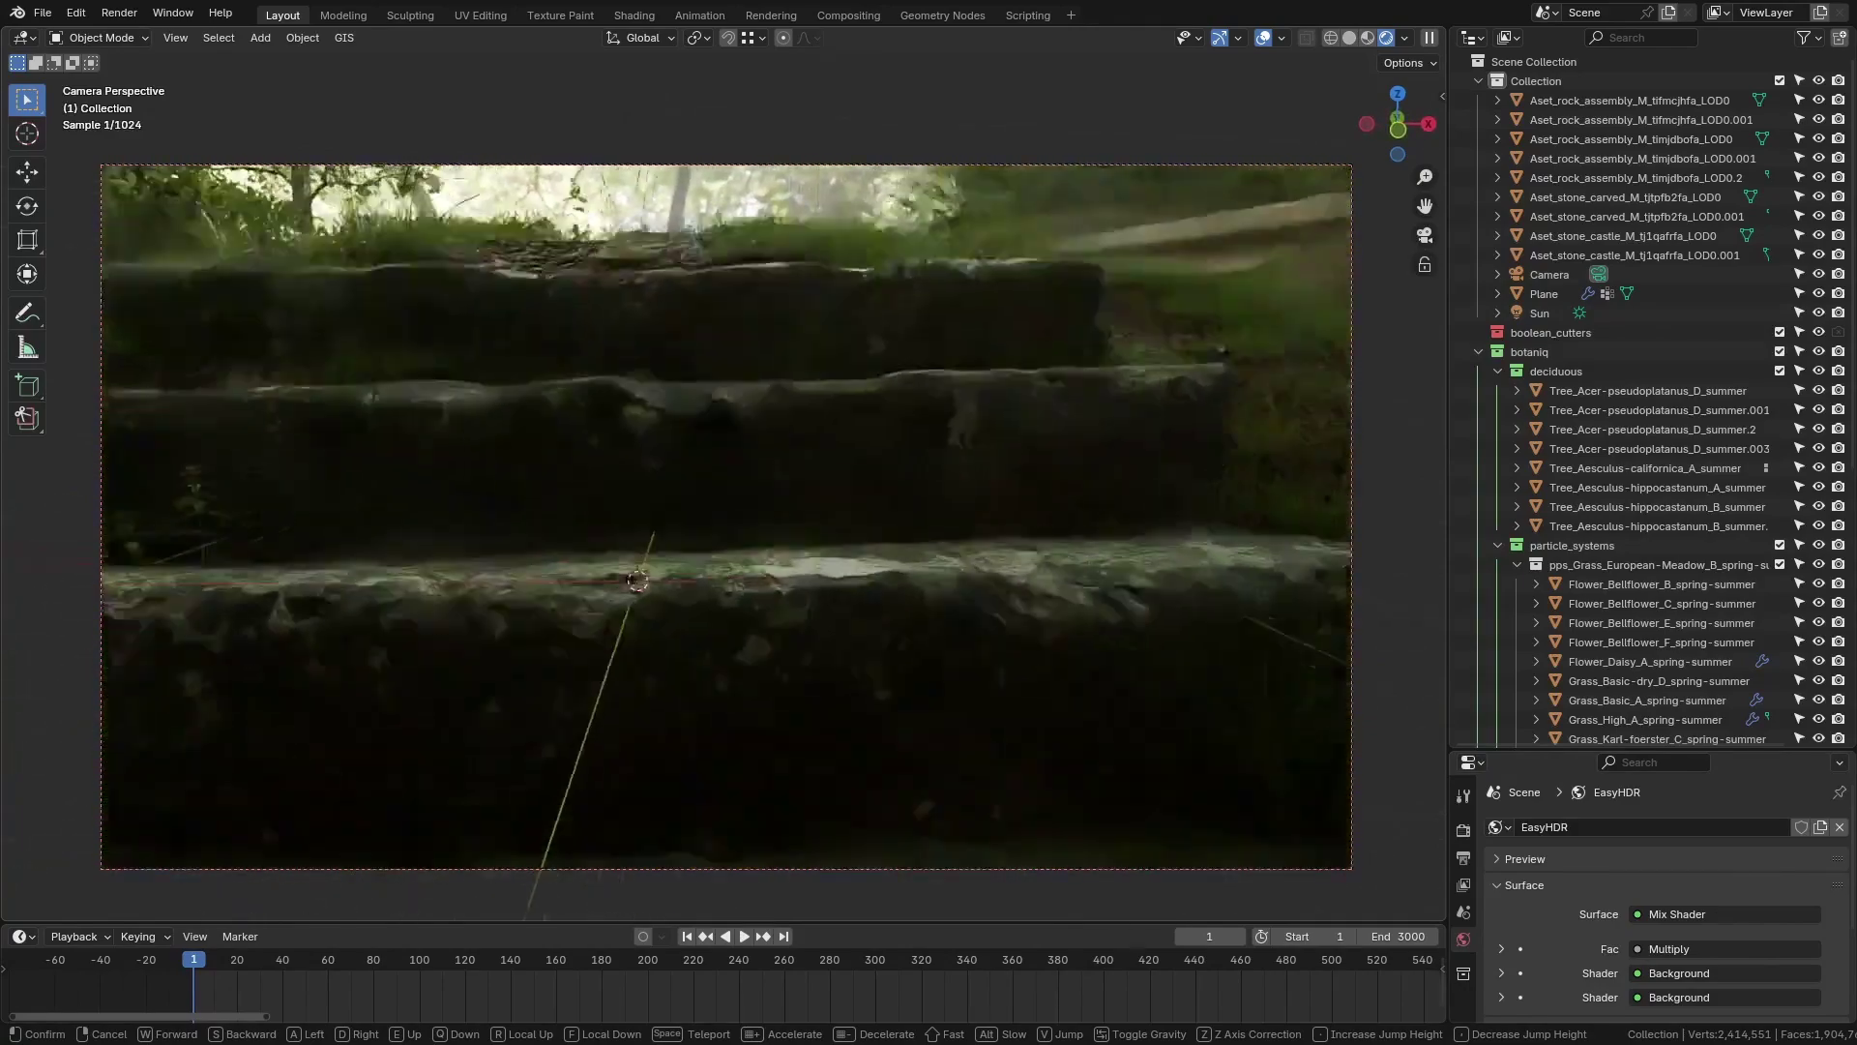
key("s")
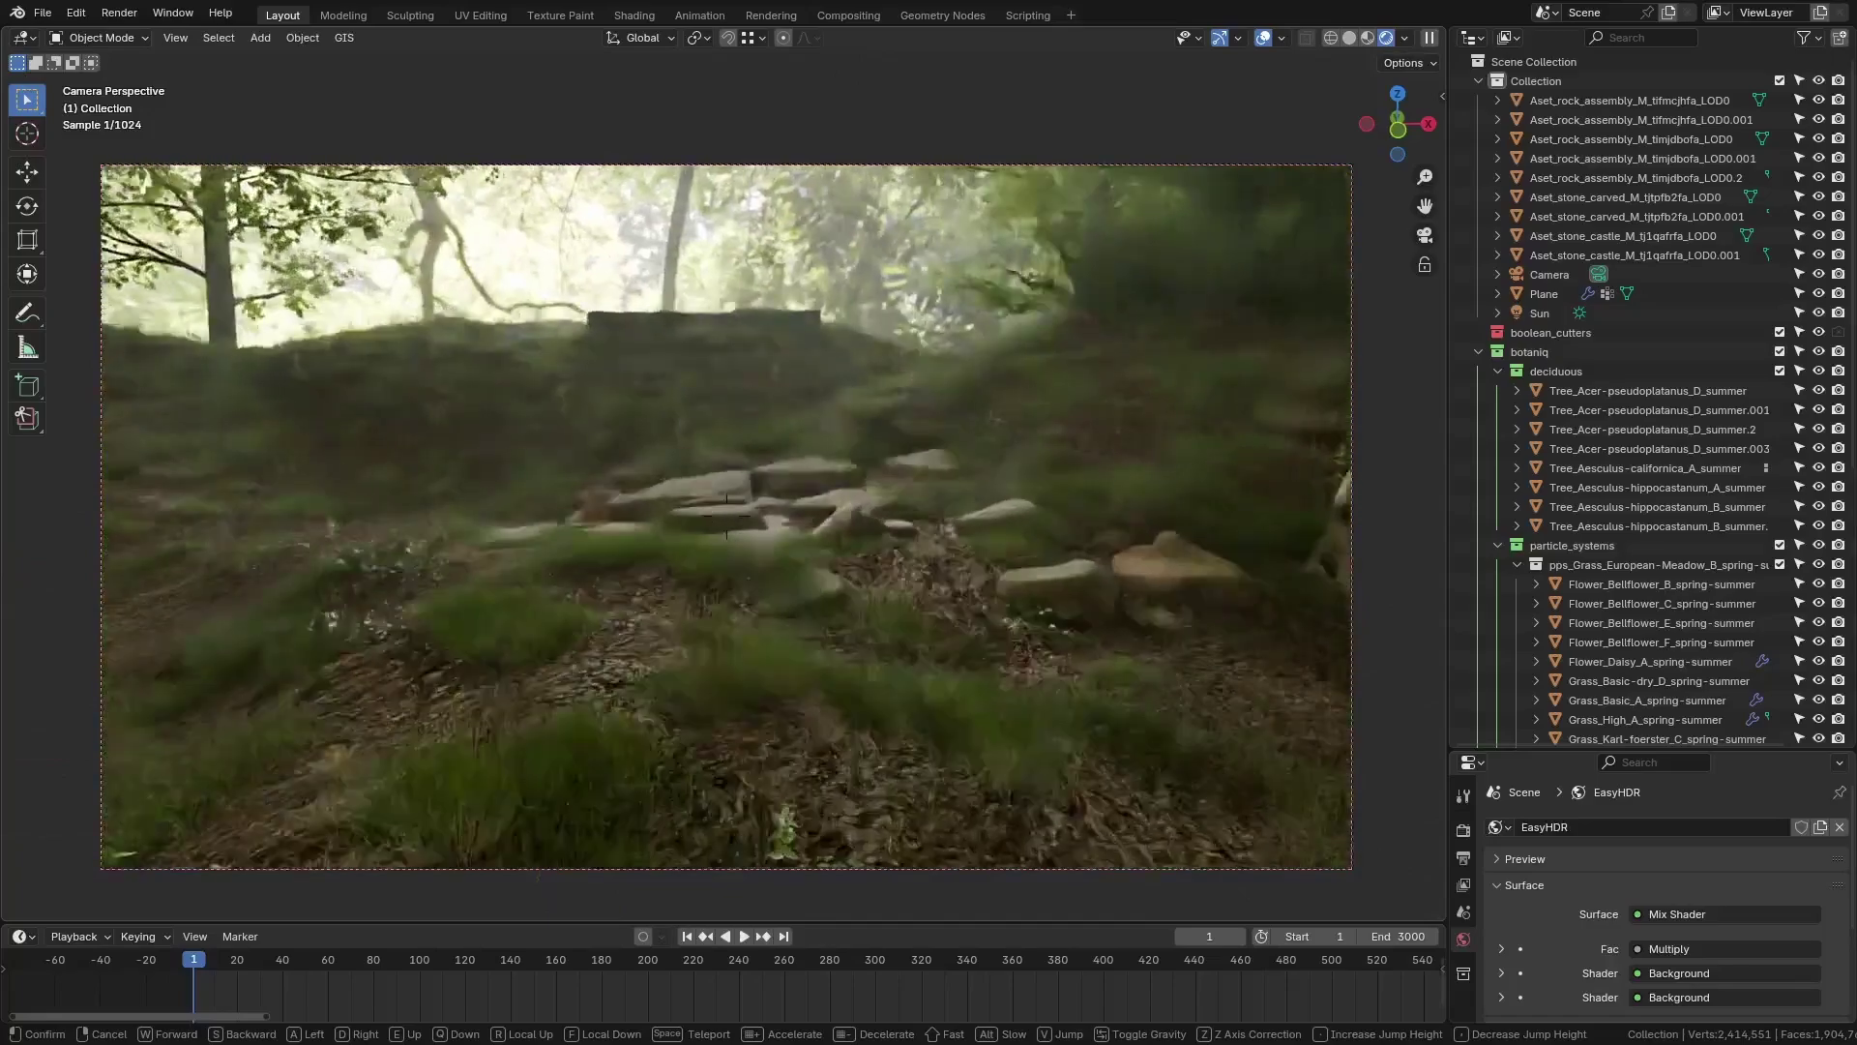
key("w")
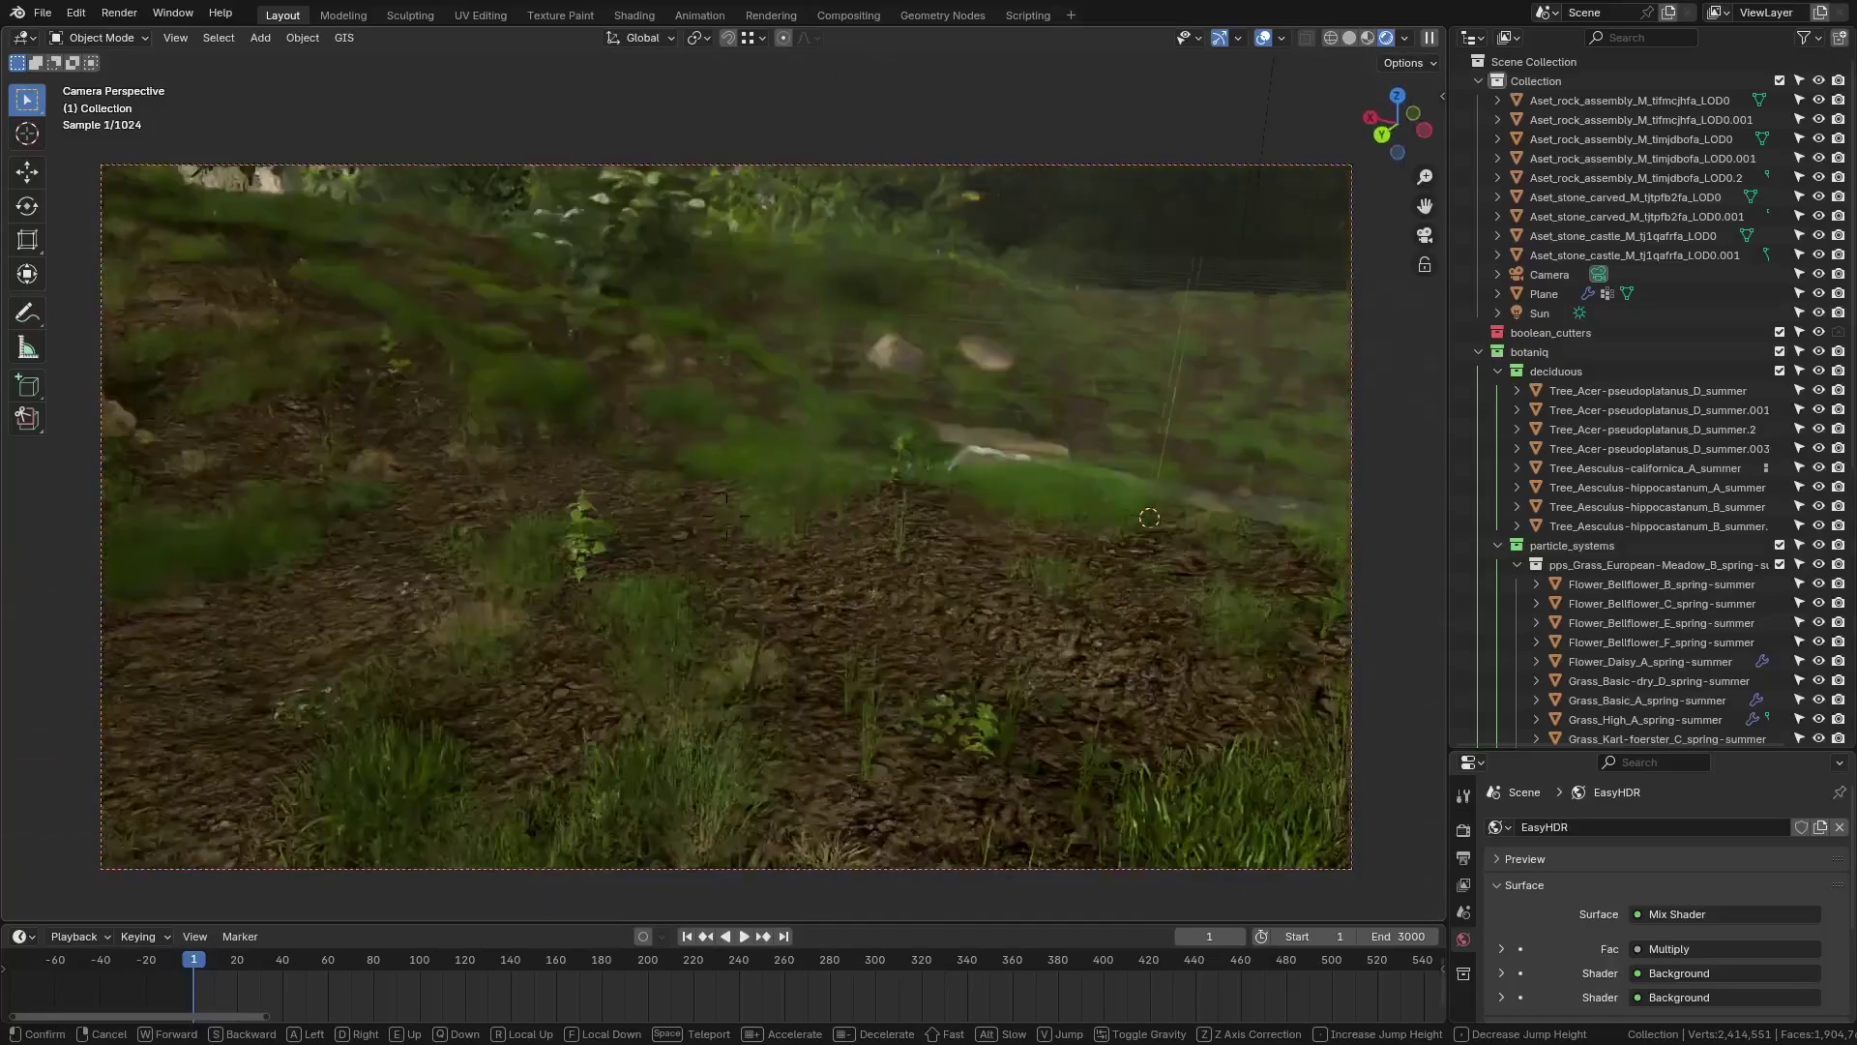
key("w")
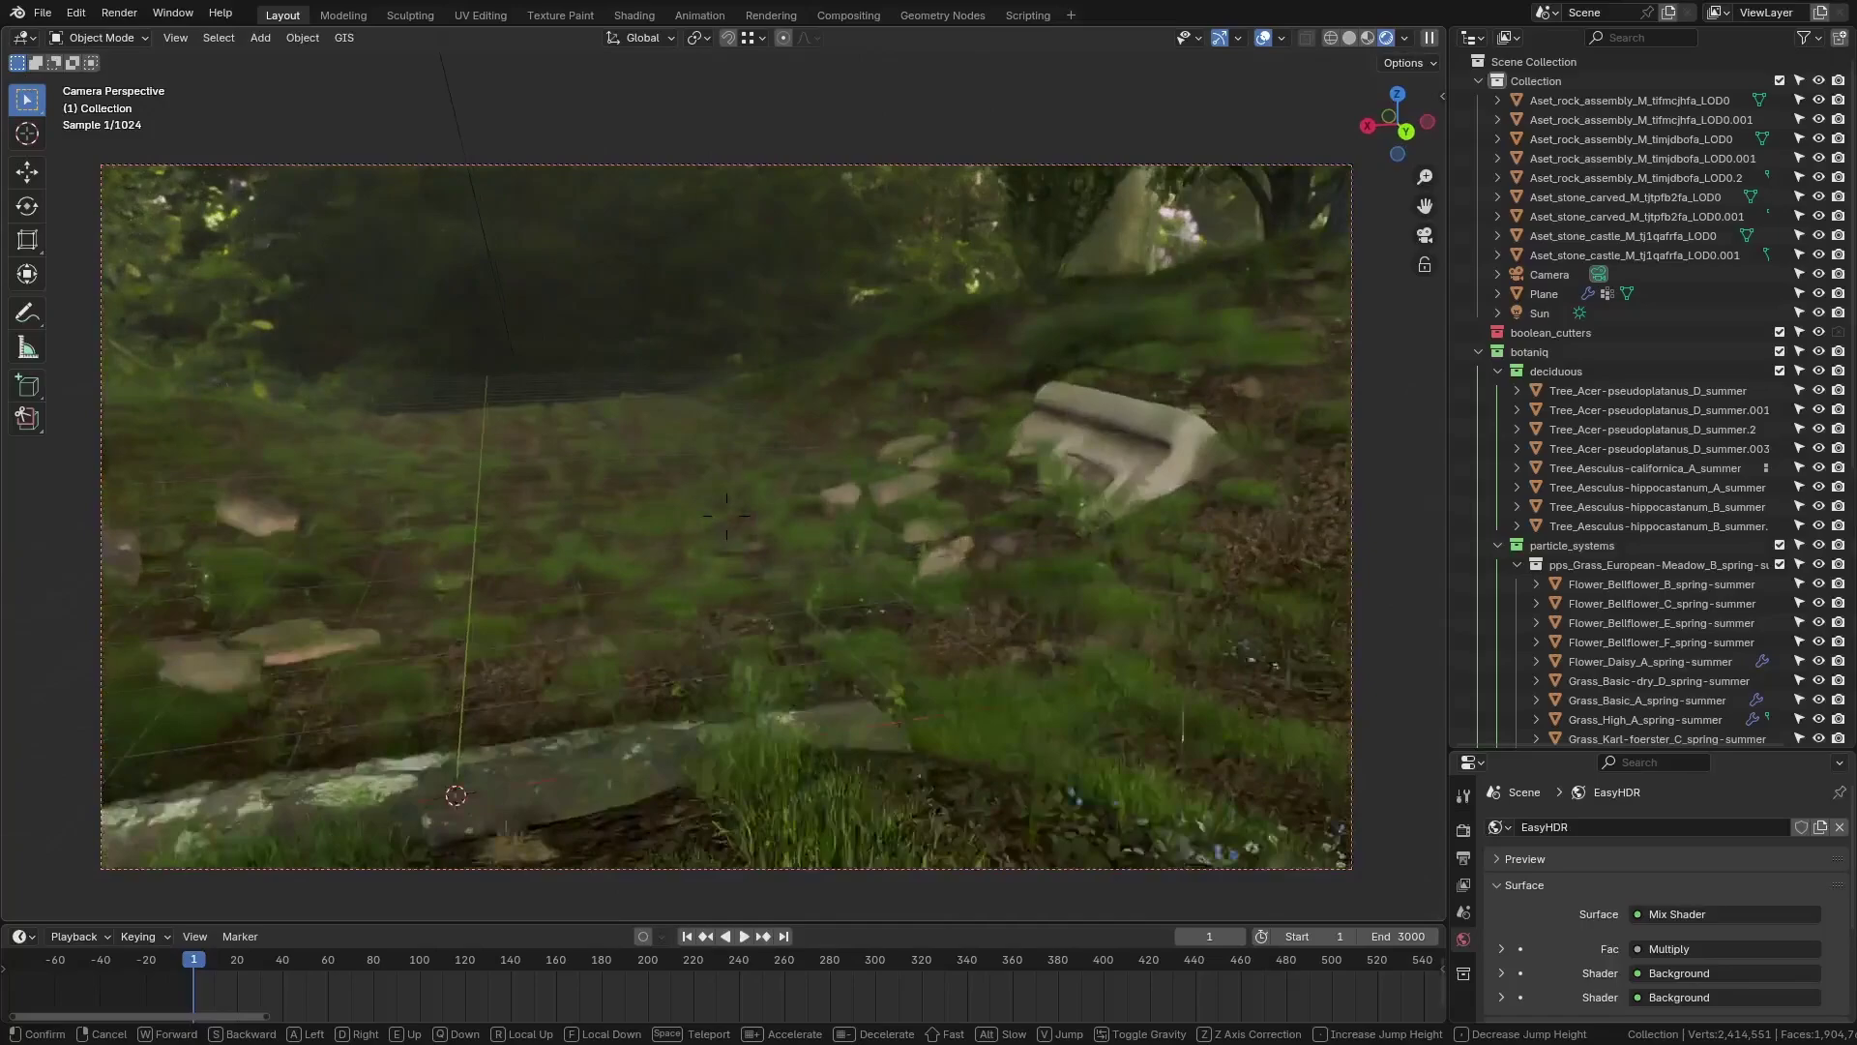
key("w")
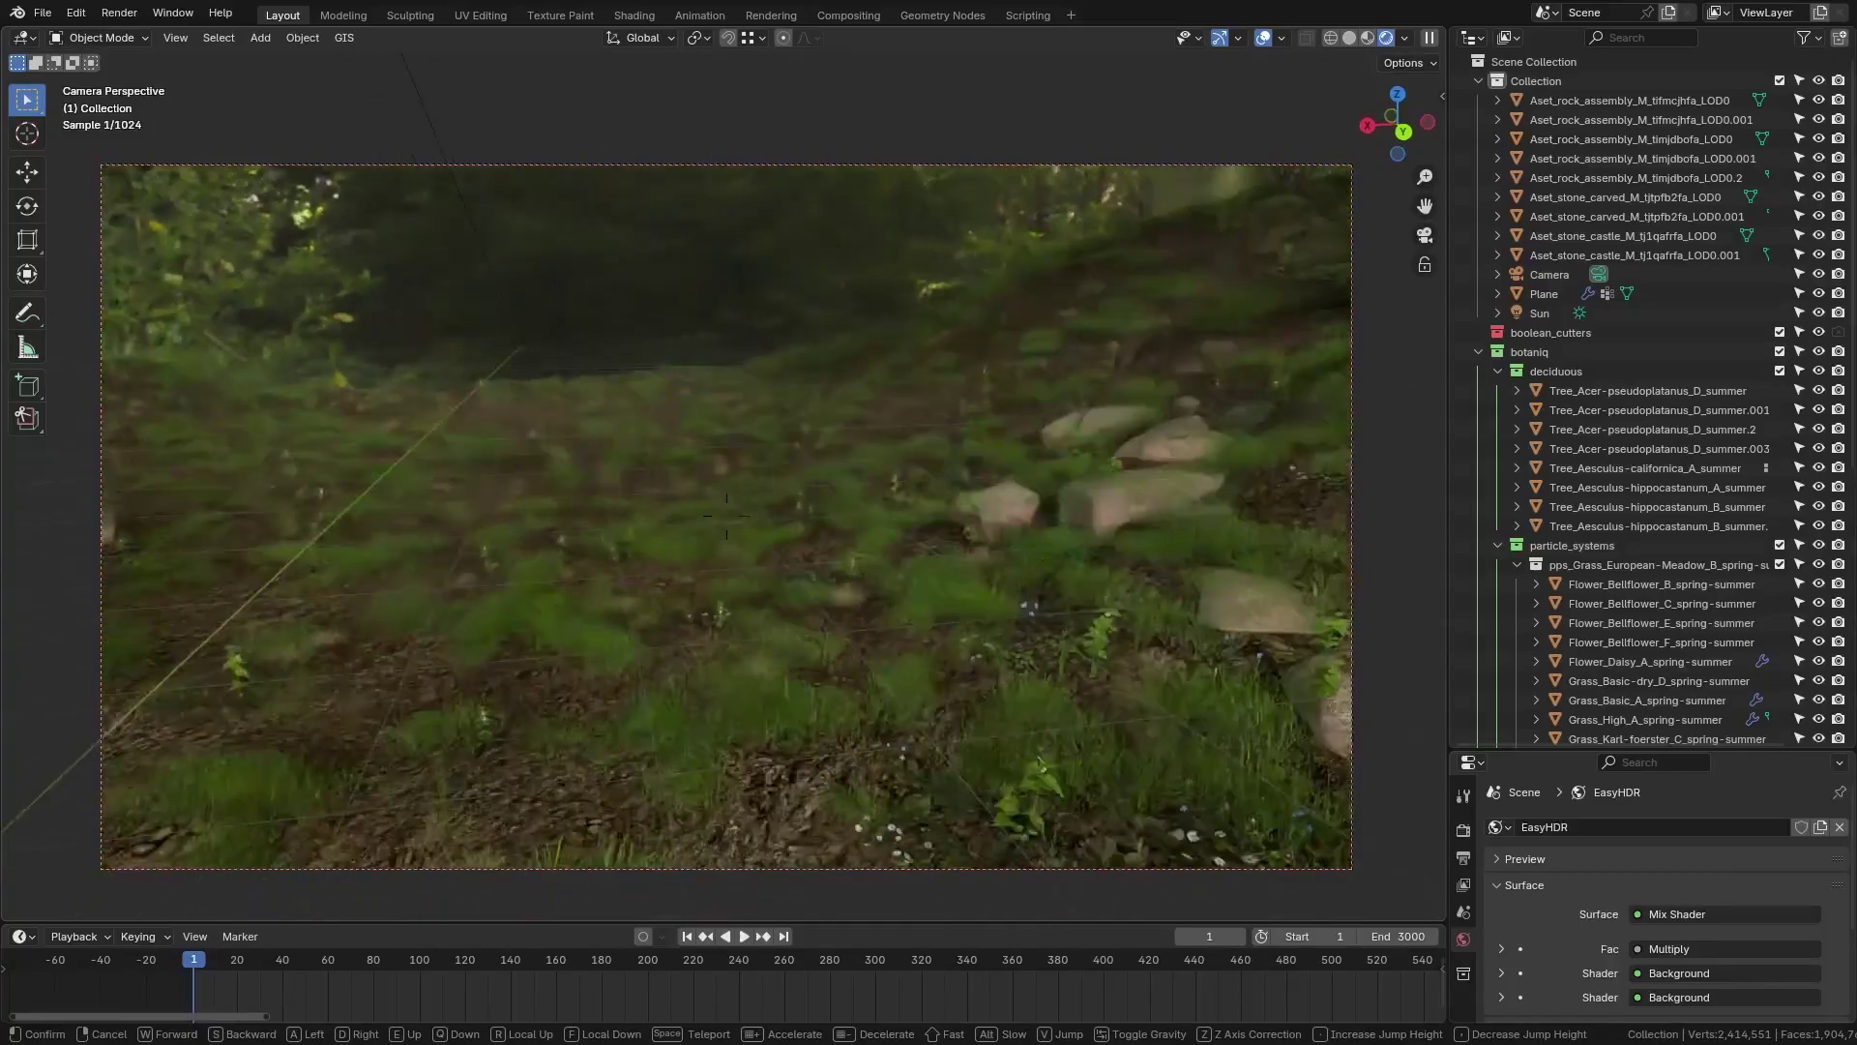